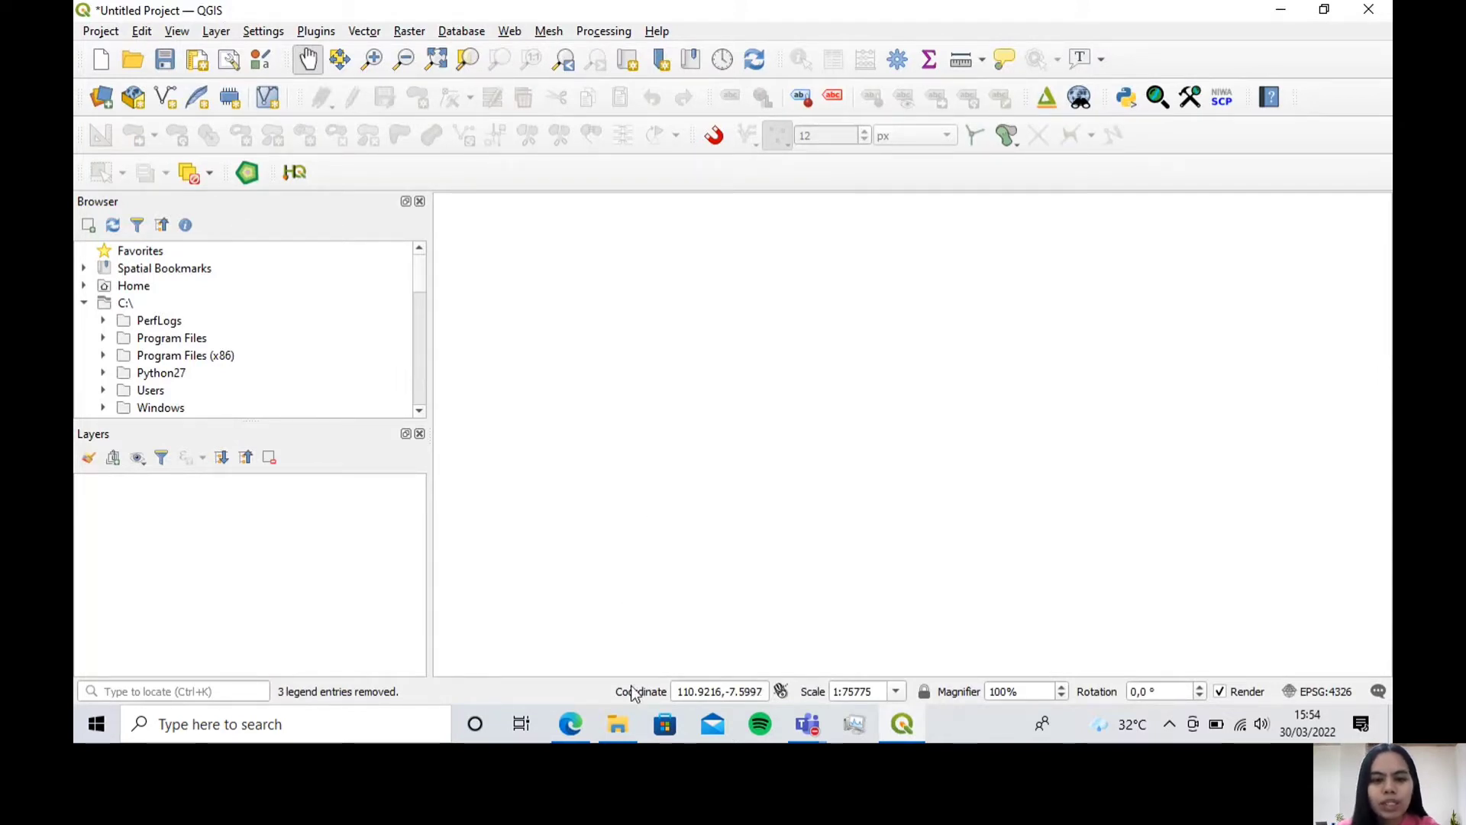
Step: Add the SHP_KEMIRINGAN LERENG_MANTU and SHP_MORFOLOGI_MANTU shapefiles from the MORFOLOGI folder in File Explorer to the QGIS project
left_click(618, 724)
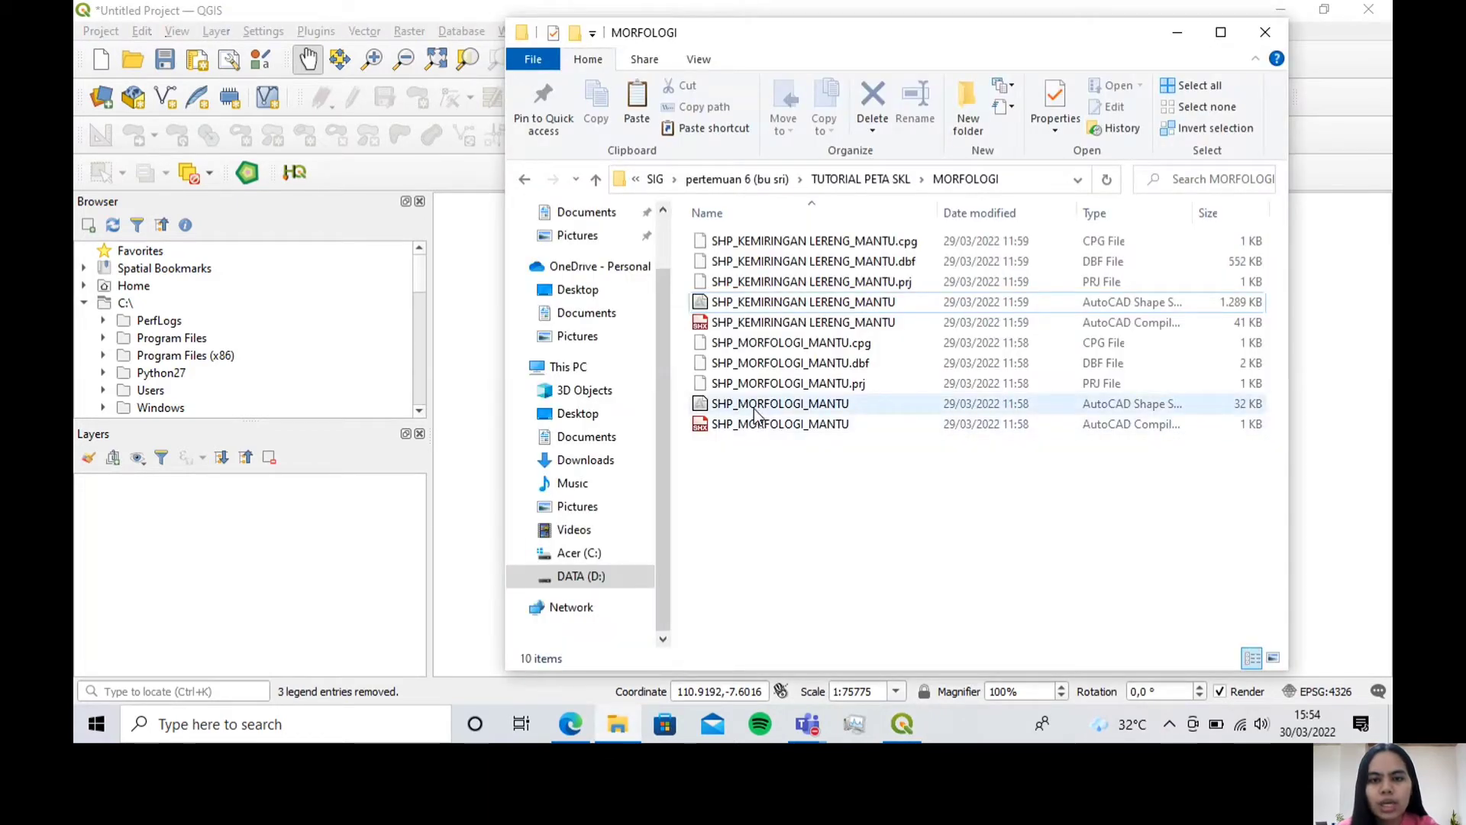
left_click(758, 303)
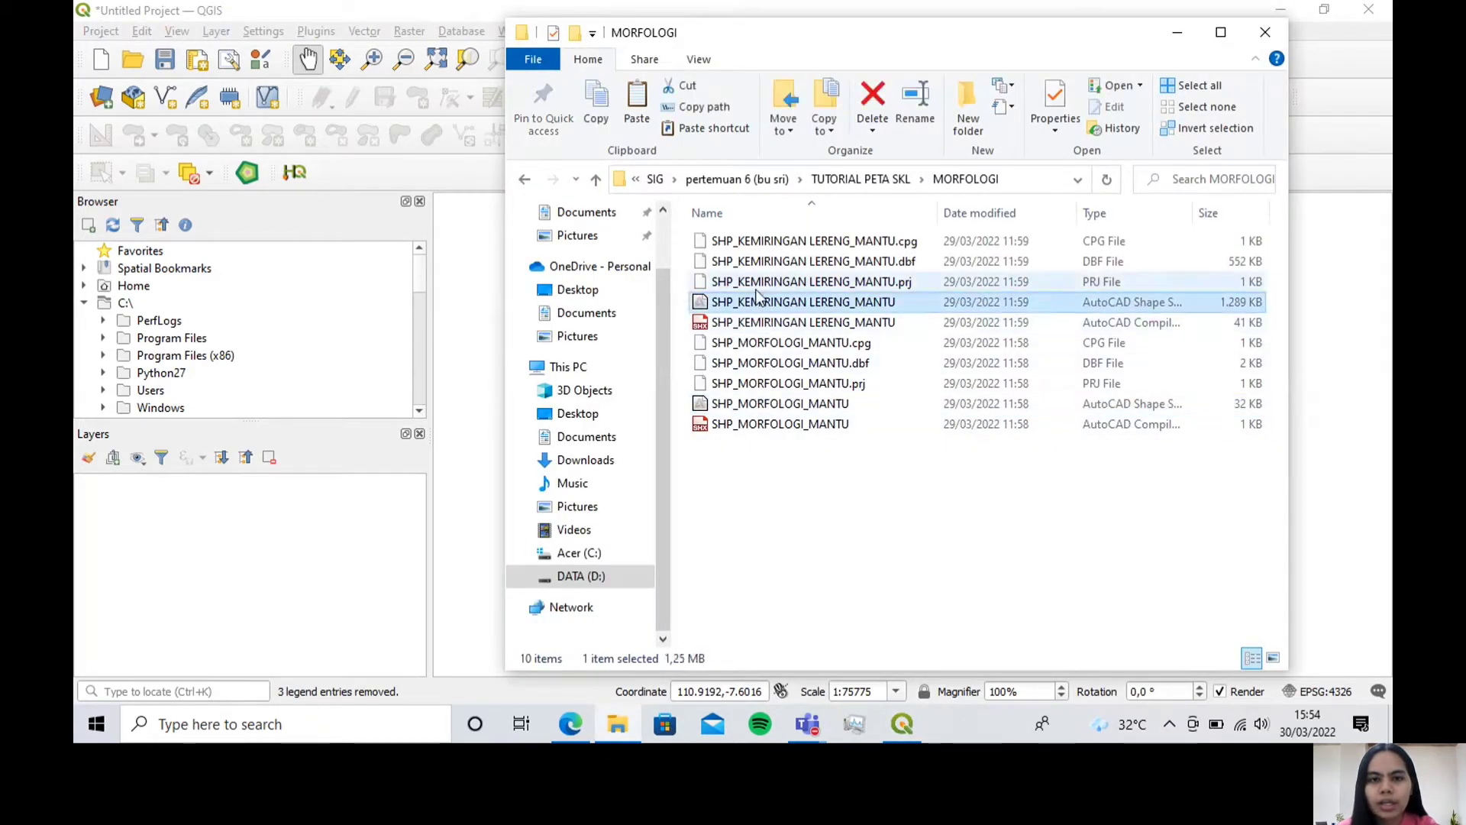
left_click_drag(758, 299, 318, 573)
left_click(747, 405)
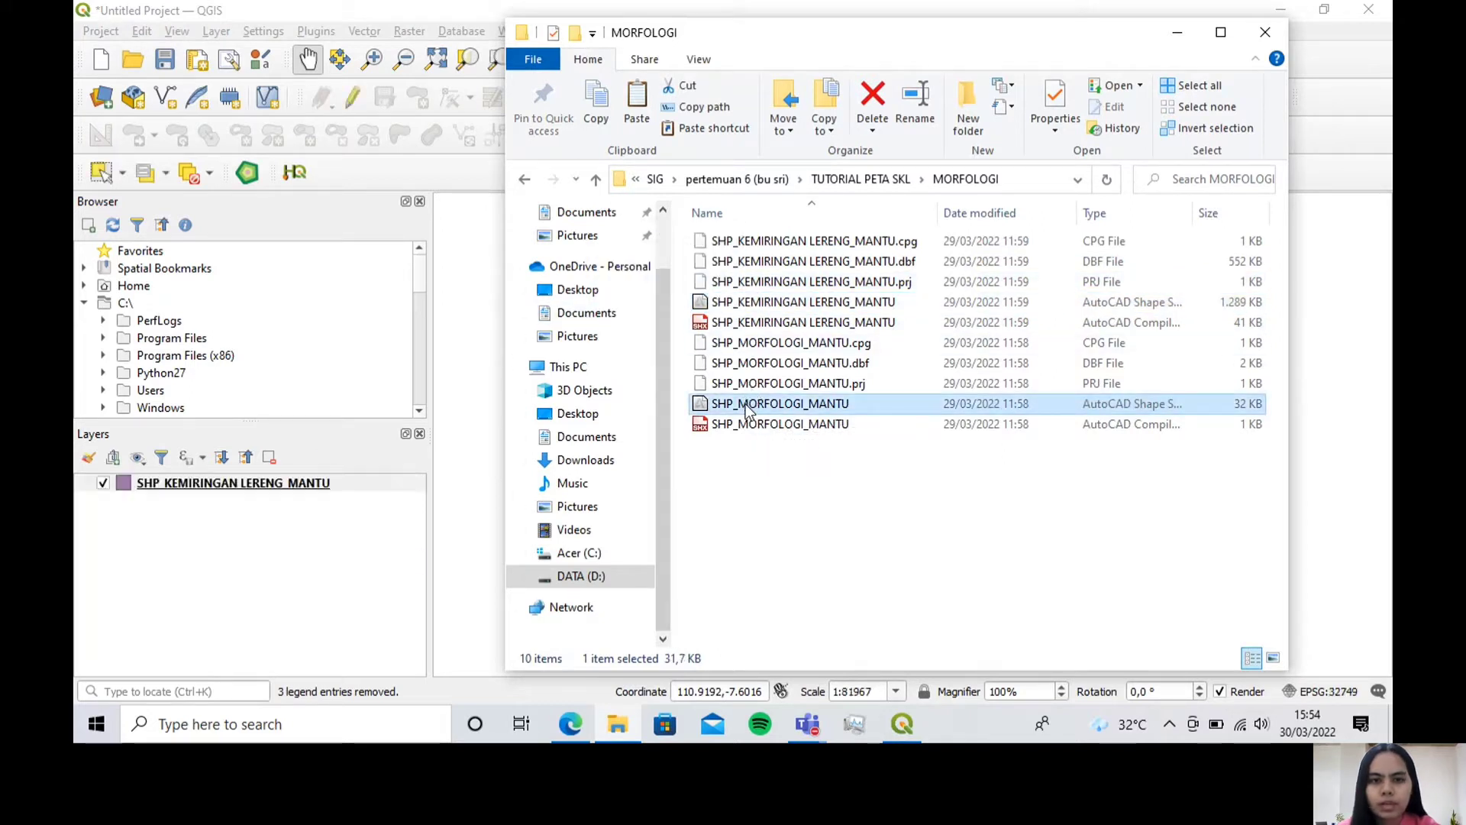
left_click_drag(747, 410, 311, 576)
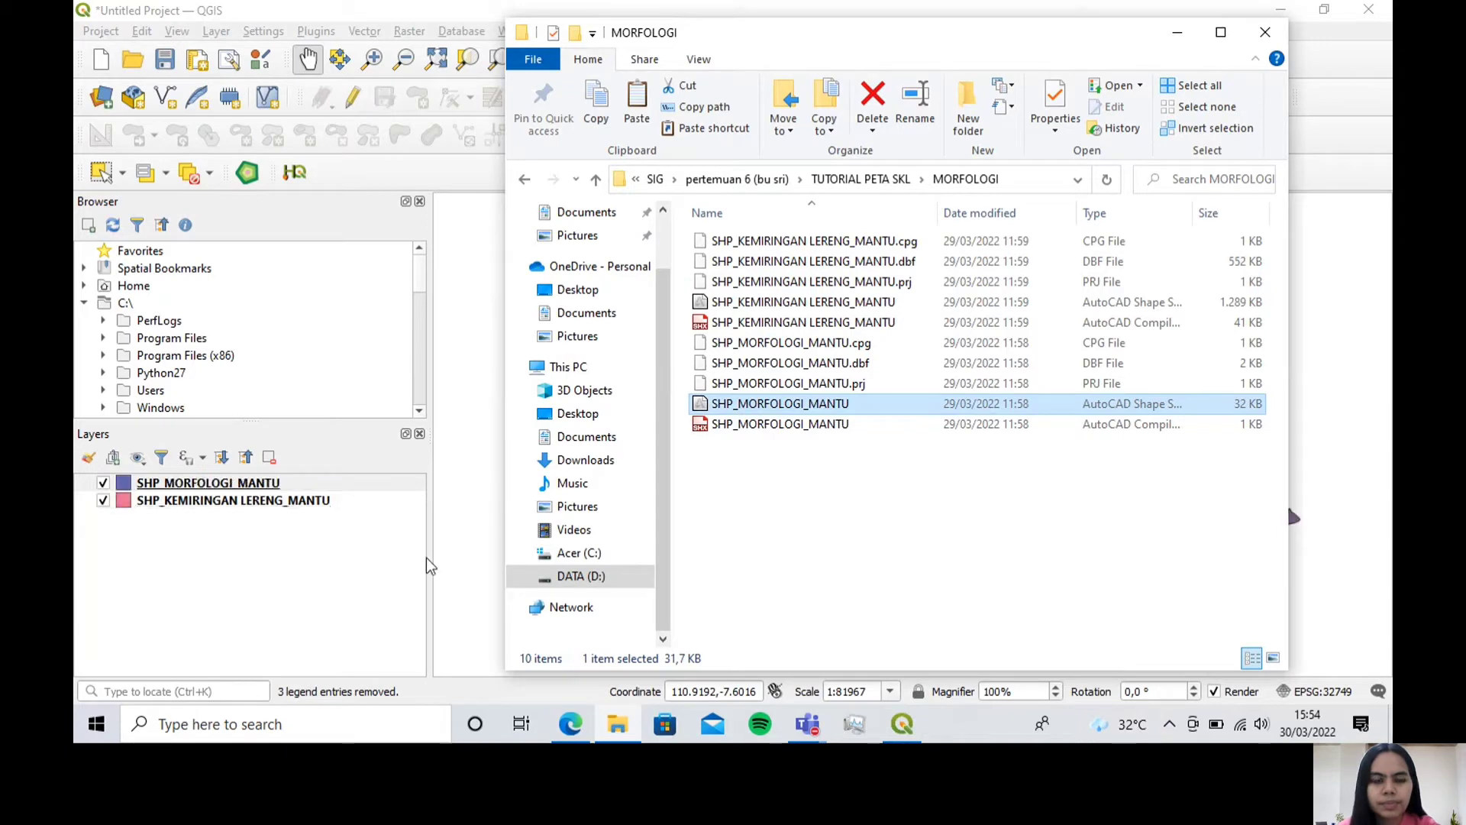
left_click(617, 724)
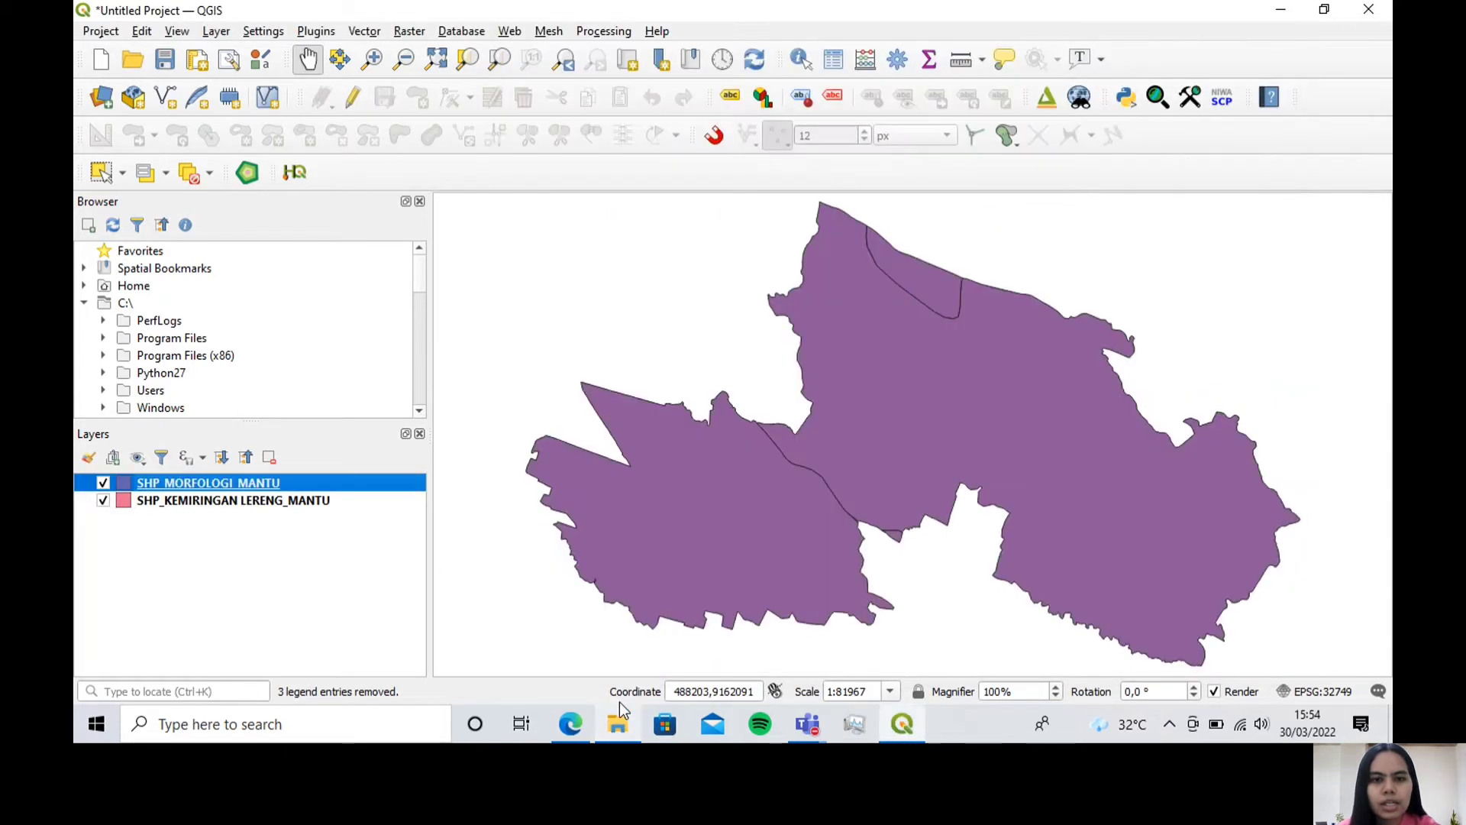
Step: Check the source coordinate reference systems of the SHP_MORFOLOGI_MANTU and SHP_KEMIRINGAN LERENG_MANTU layers
right_click(299, 490)
left_click(447, 484)
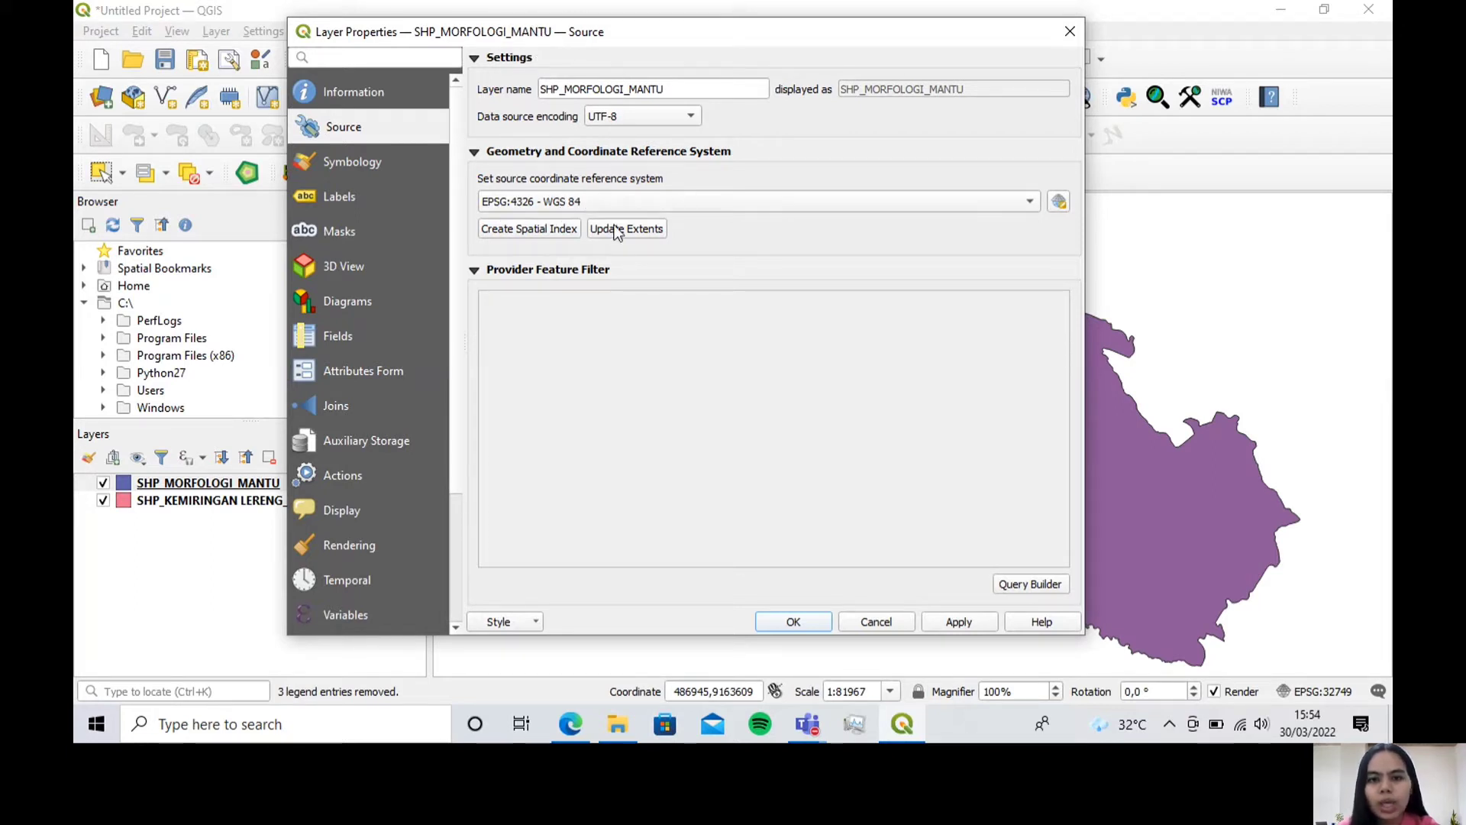
left_click(876, 622)
left_click(309, 501)
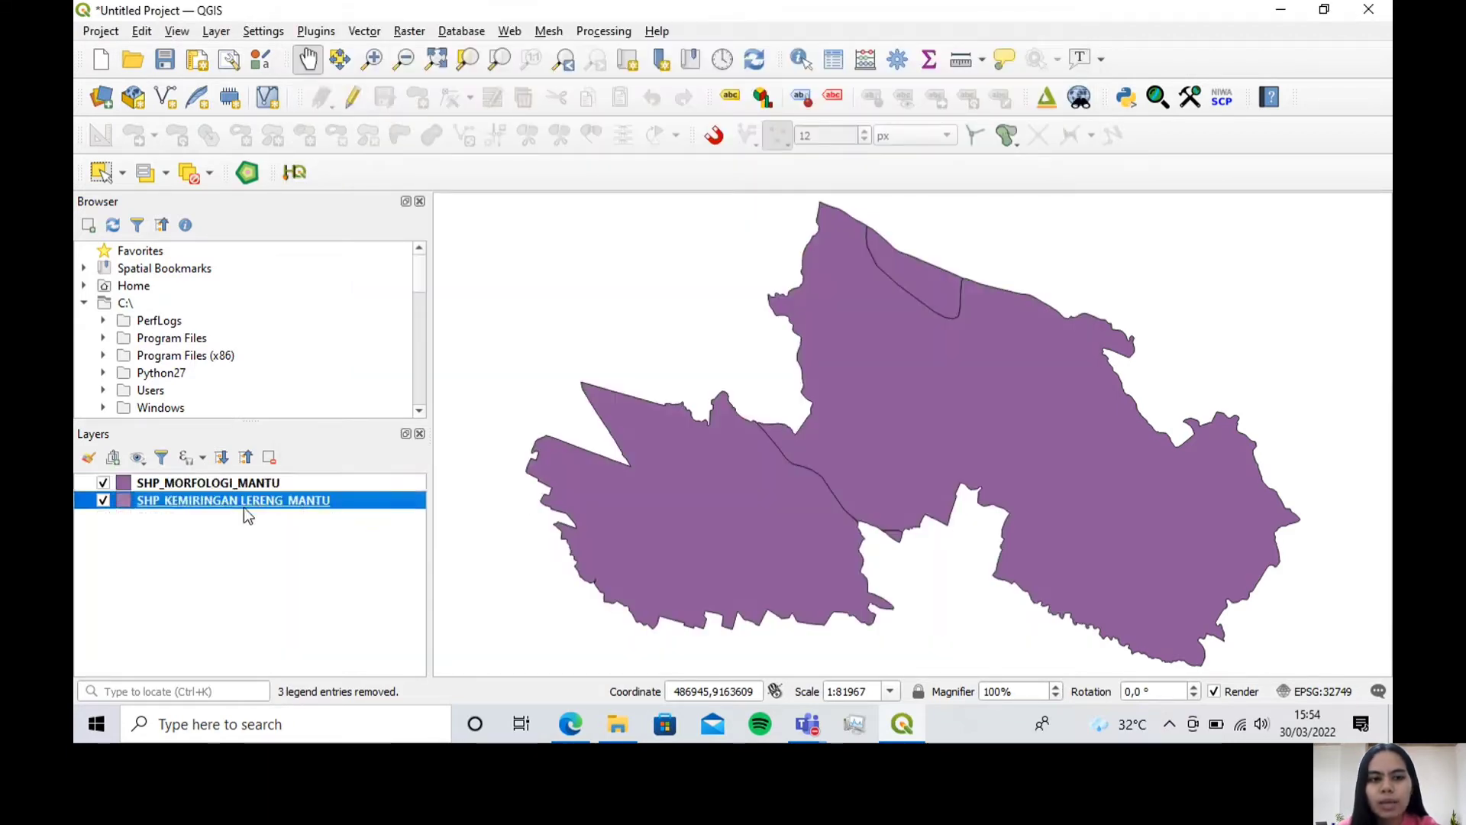
right_click(293, 507)
left_click(382, 493)
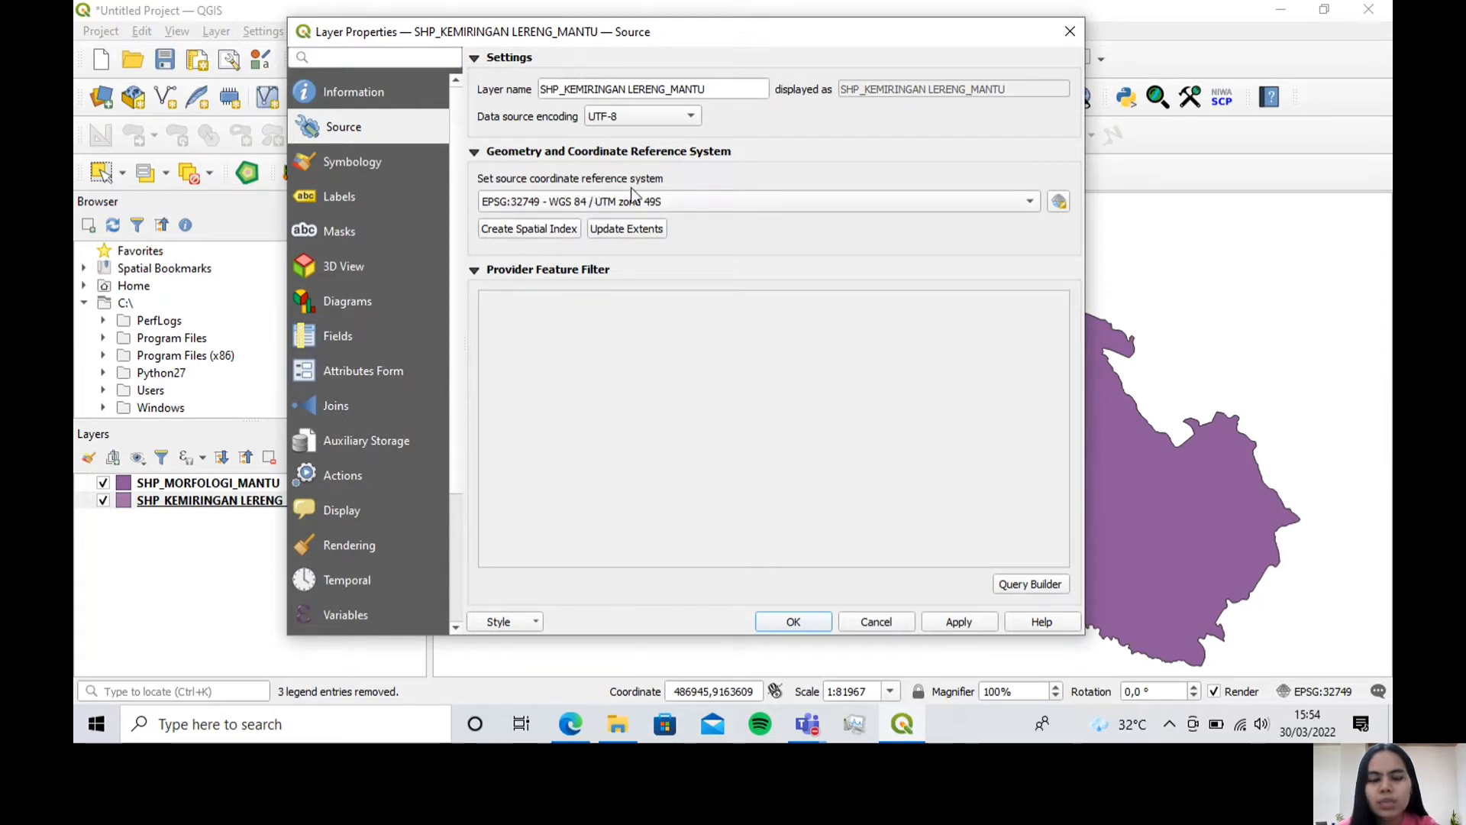
left_click(888, 622)
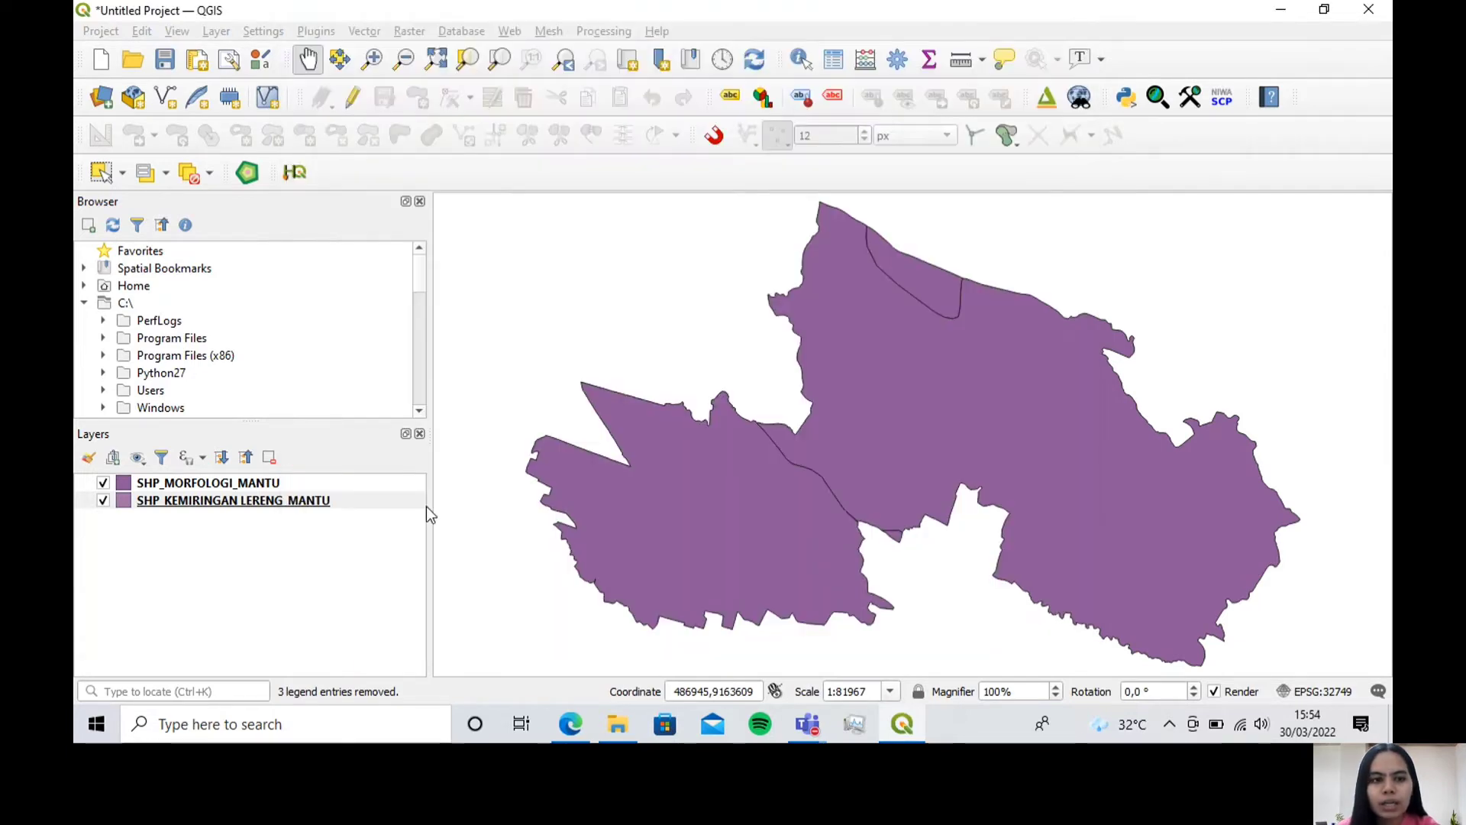
Step: Set up a Reproject Layer operation for SHP_MORFOLOGI_MANTU with the project CRS EPSG:32749 - WGS 84 / UTM zone 49S as target
left_click(262, 486)
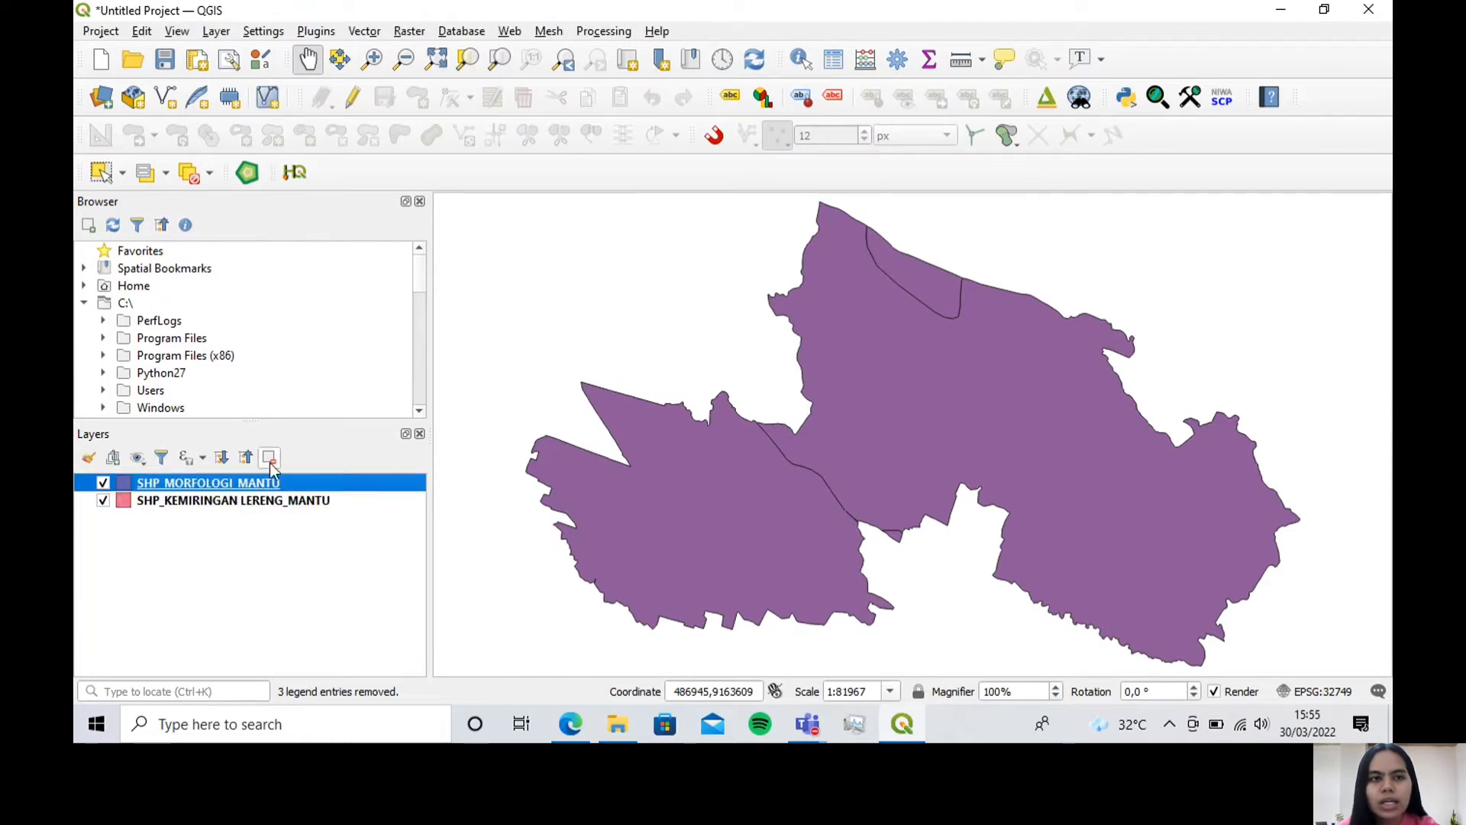
left_click(364, 31)
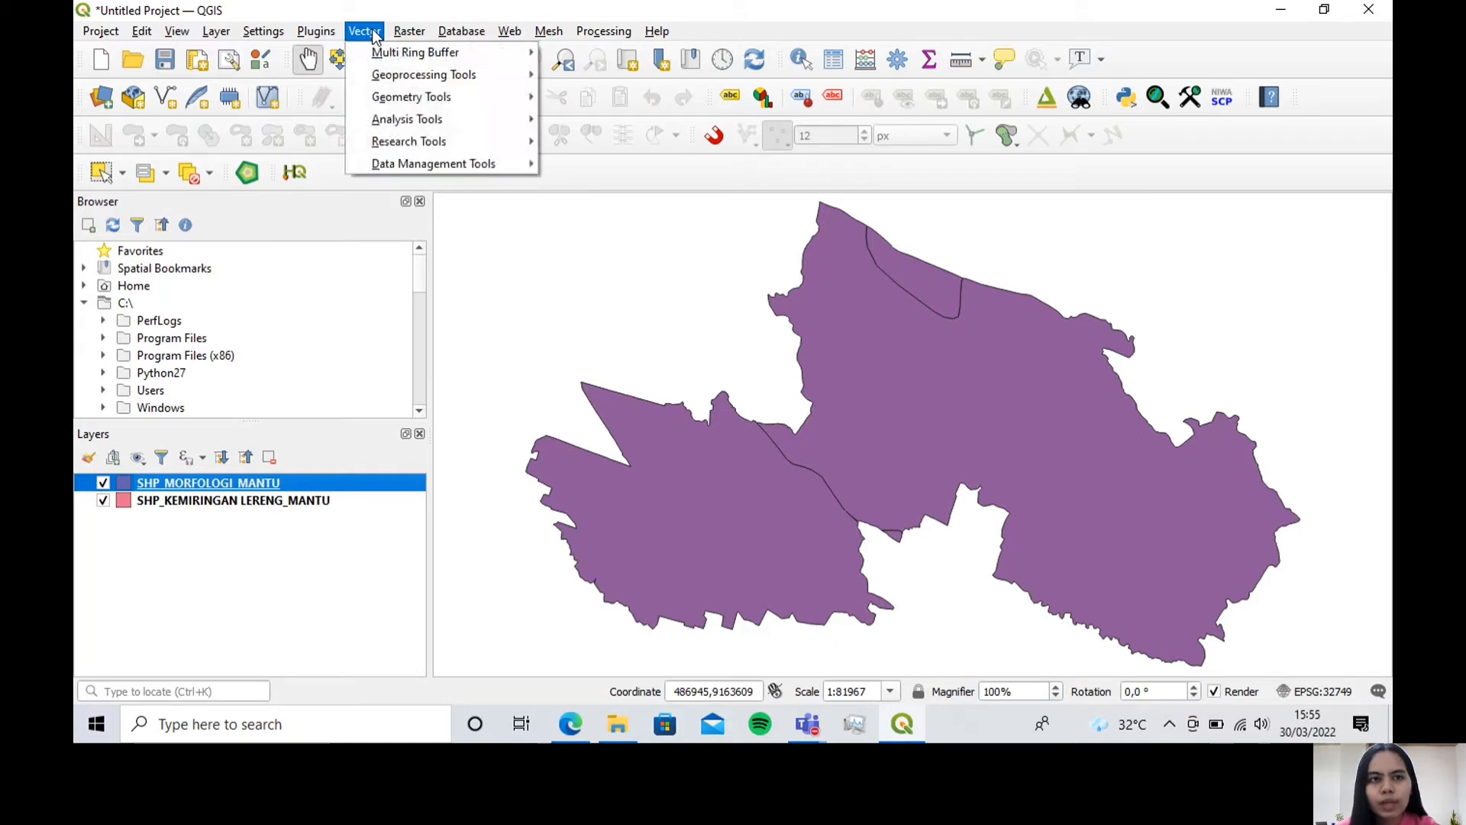
mouse_move(404, 164)
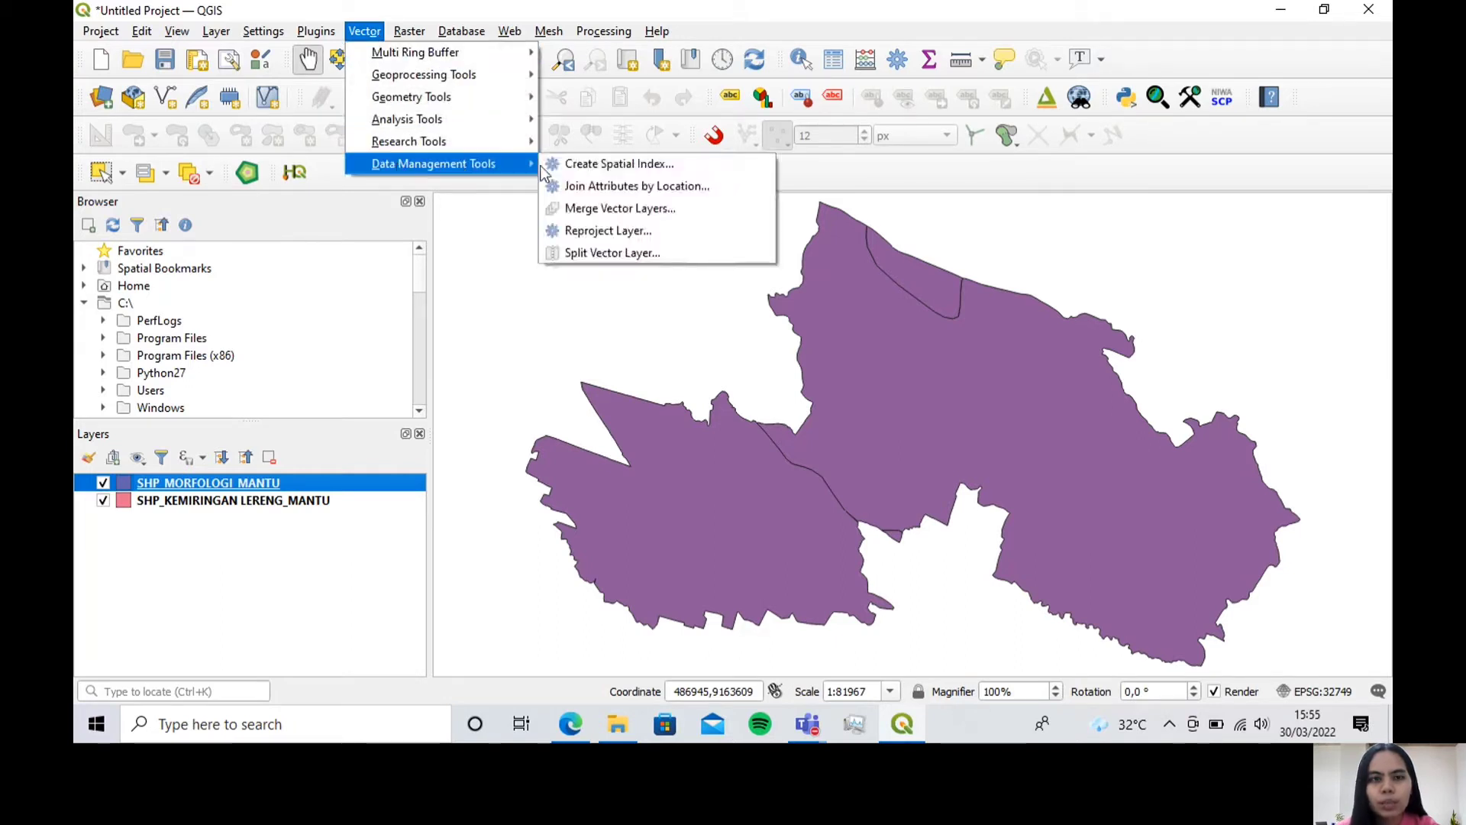
left_click(578, 233)
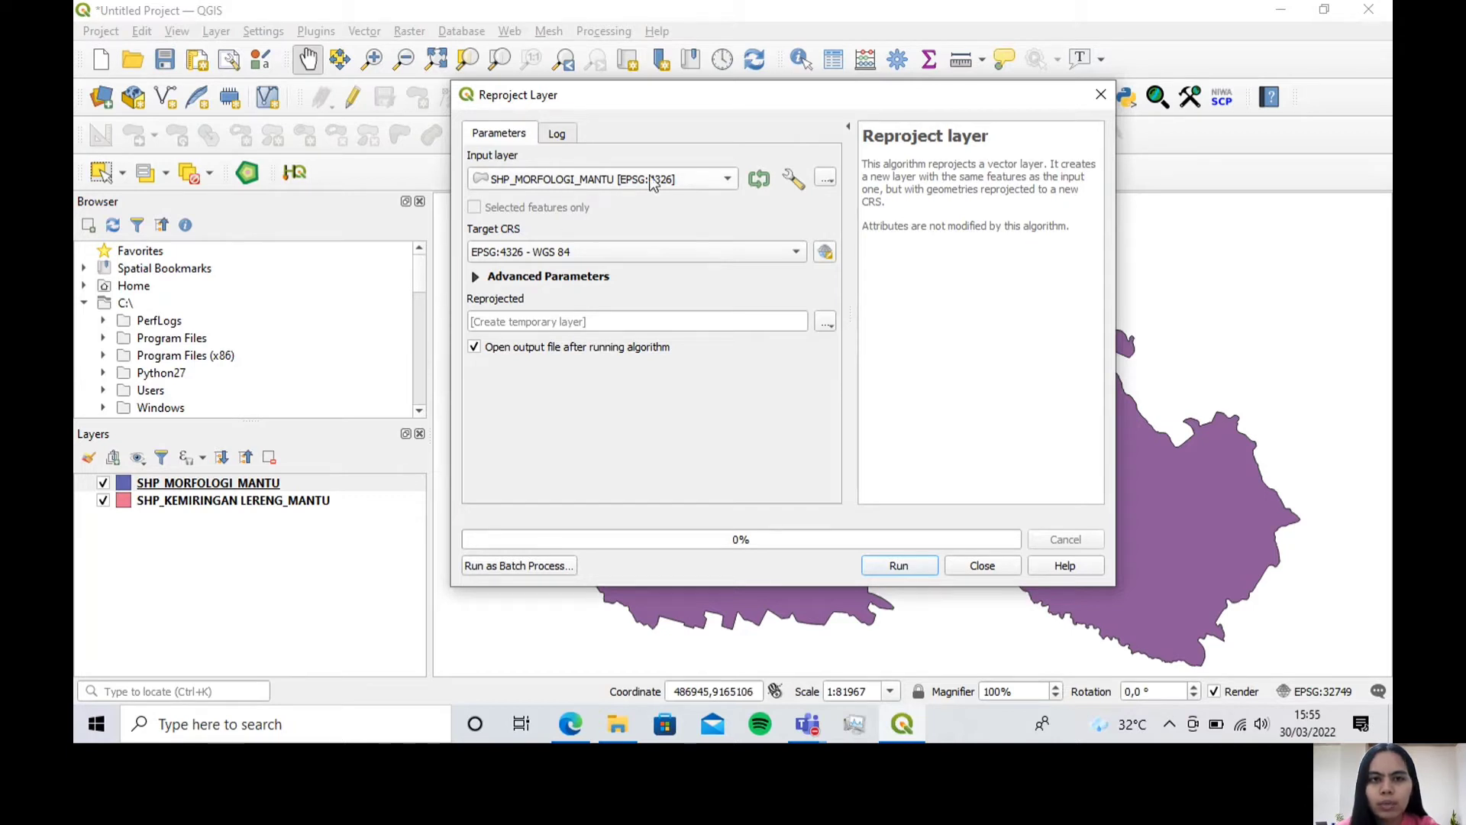
left_click(795, 253)
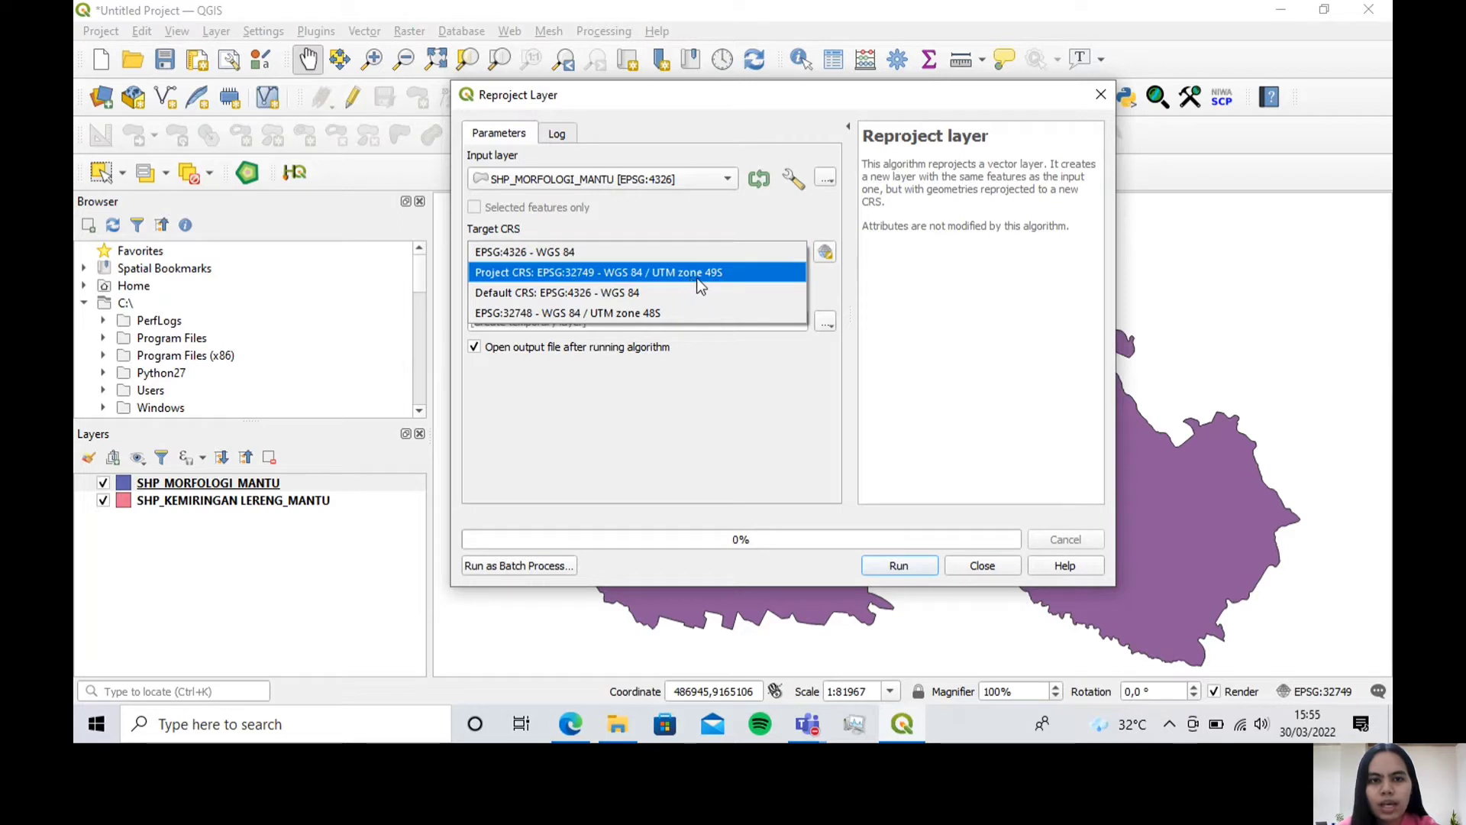
left_click(716, 274)
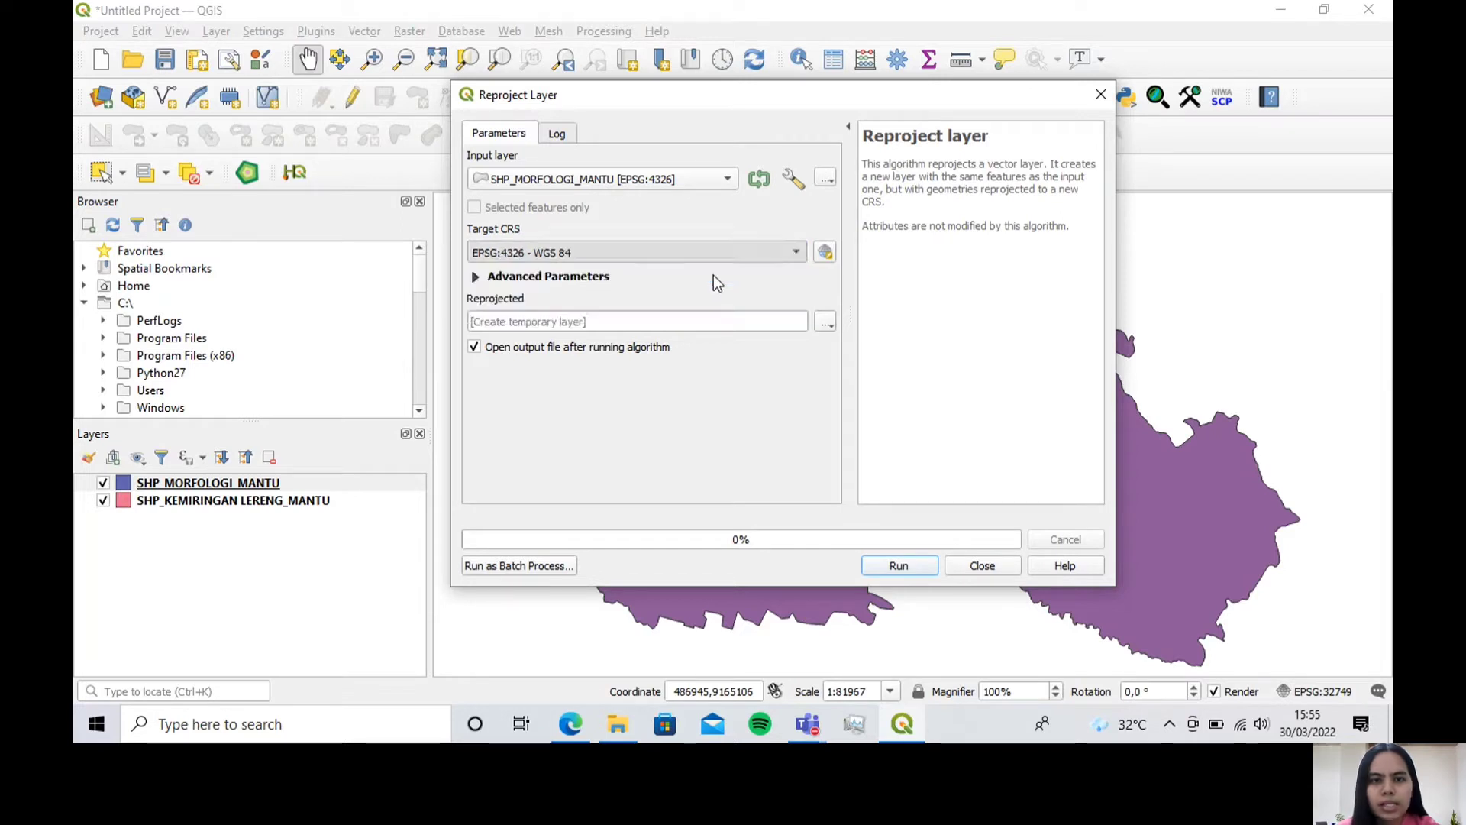
Step: Set the reprojected output to a shapefile named SHP_MORFOLOGI_MANTU_UTM in the MORFOLOGI folder and run the reprojection
left_click(826, 324)
left_click(868, 367)
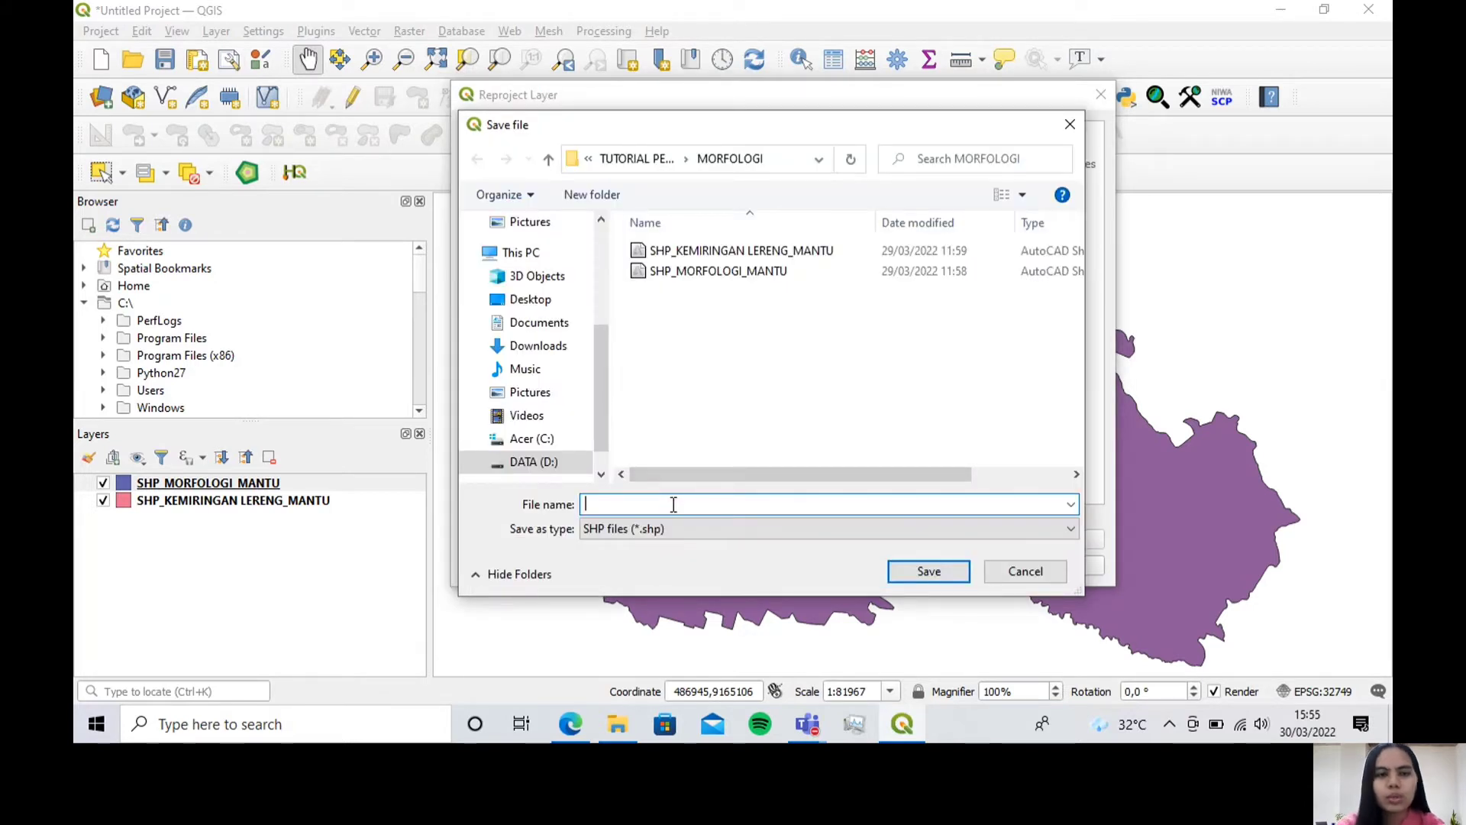
left_click(727, 273)
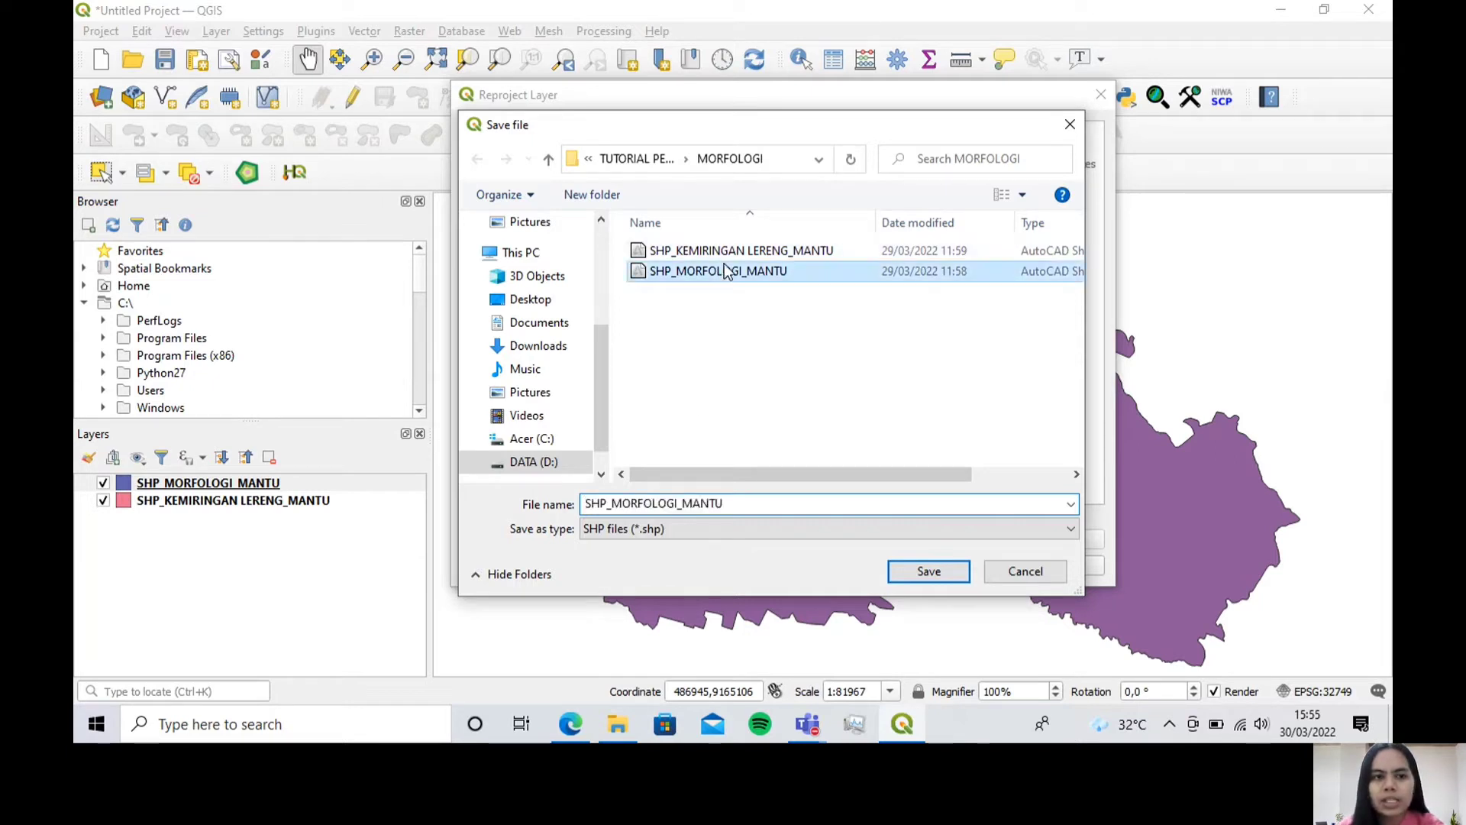
left_click(727, 504)
left_click(727, 505)
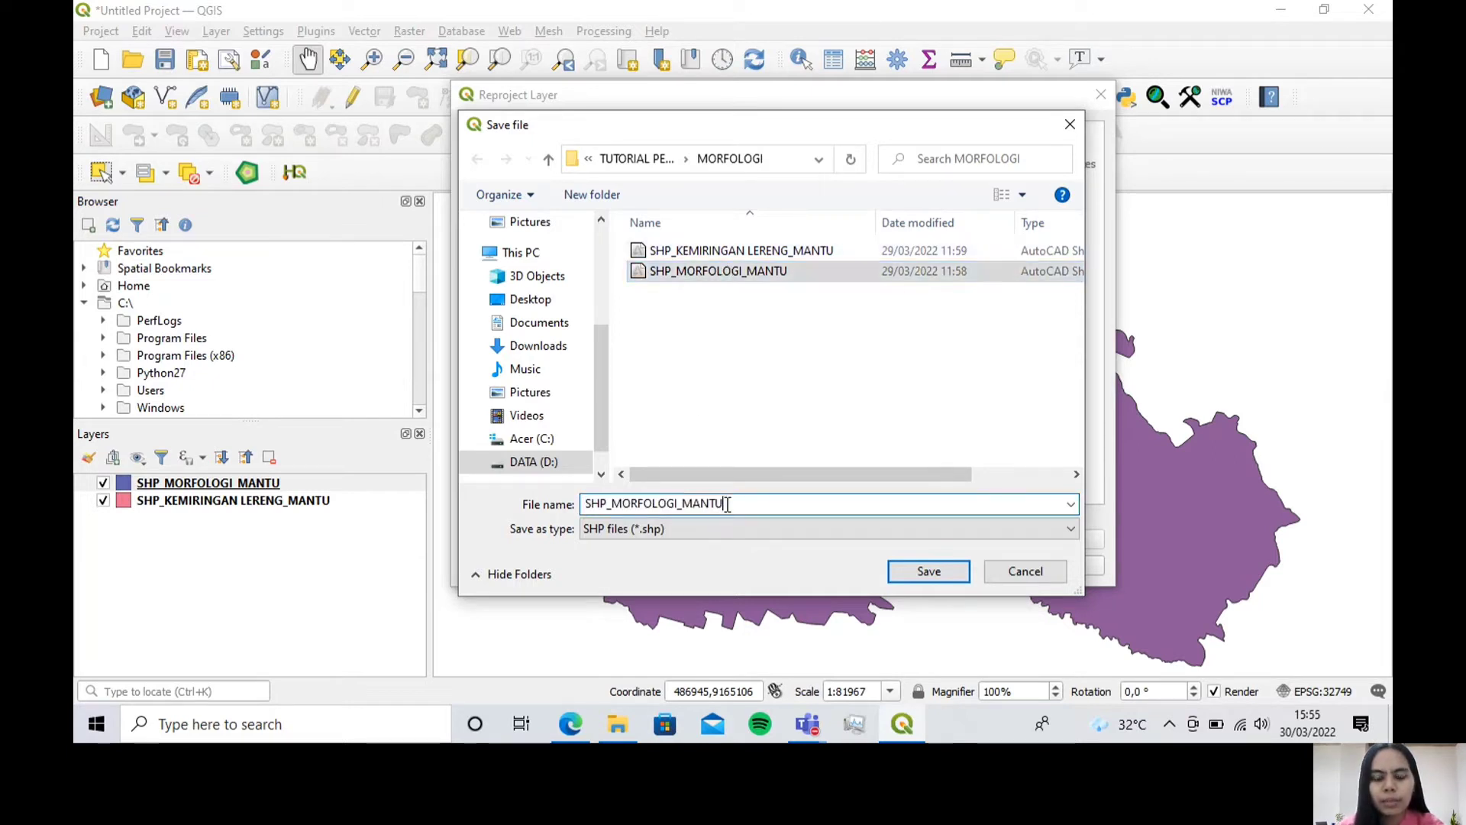
type("_UTM")
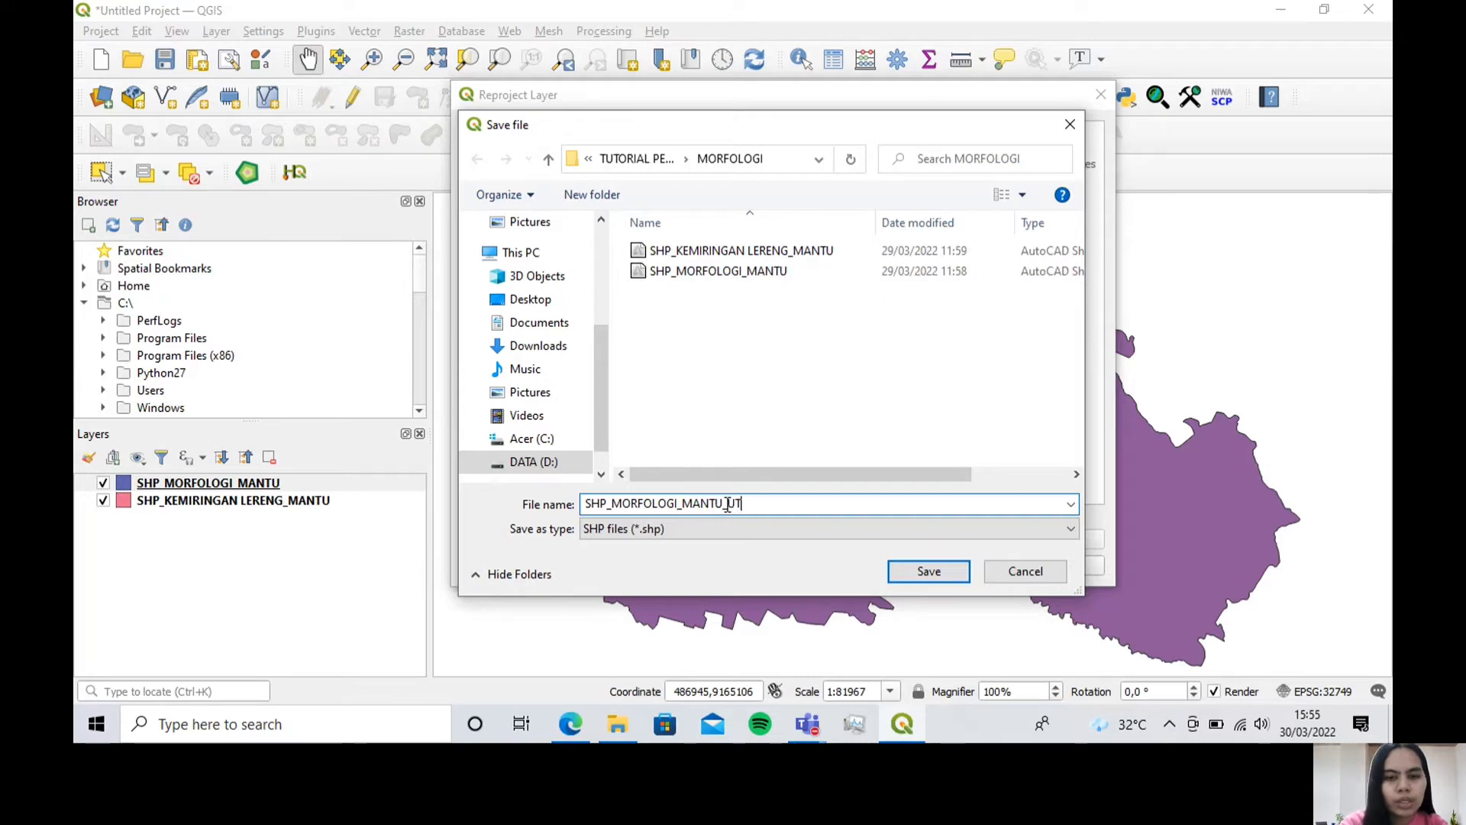
left_click(947, 573)
left_click(909, 567)
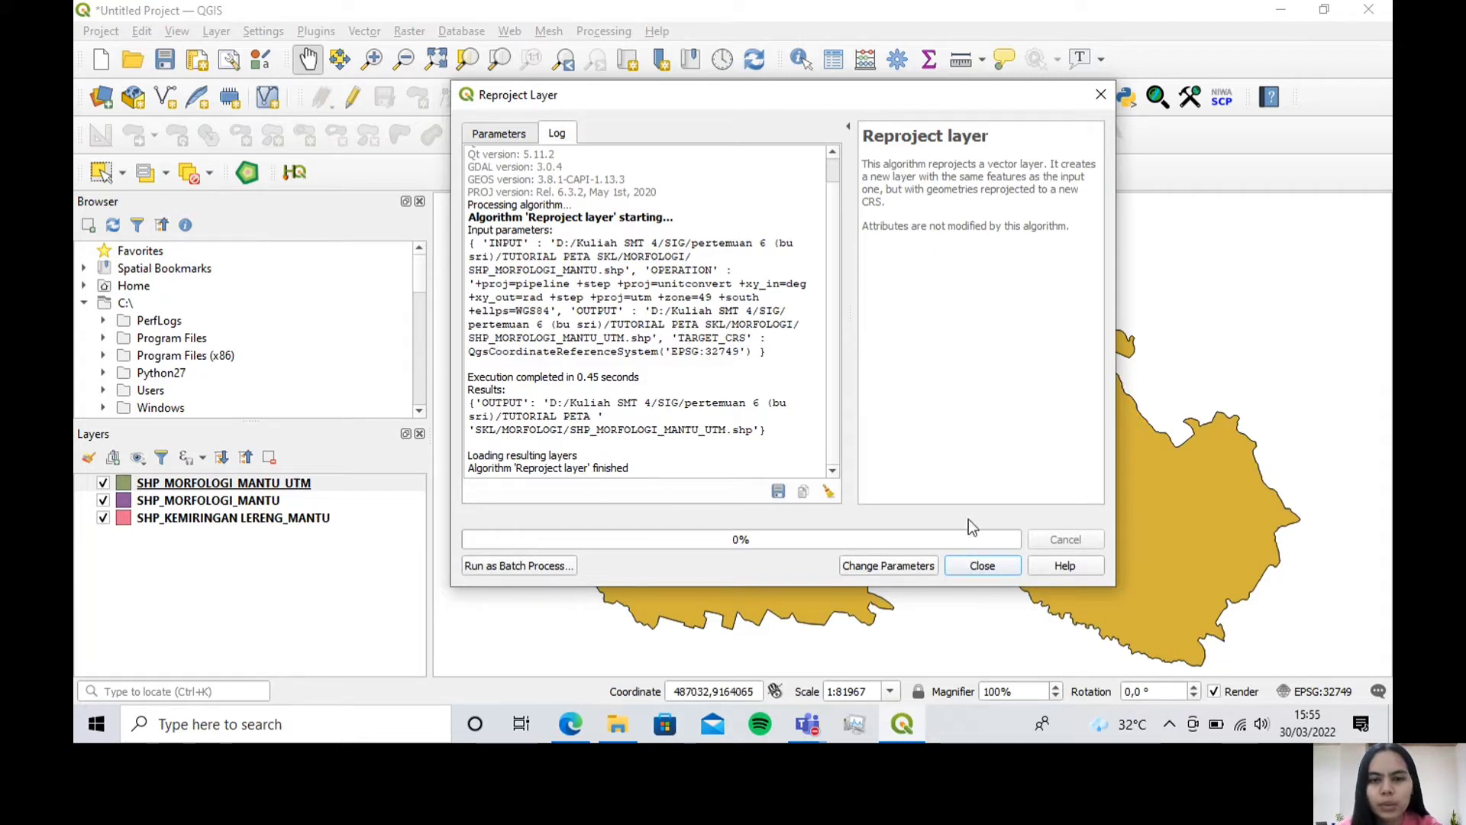
left_click(983, 568)
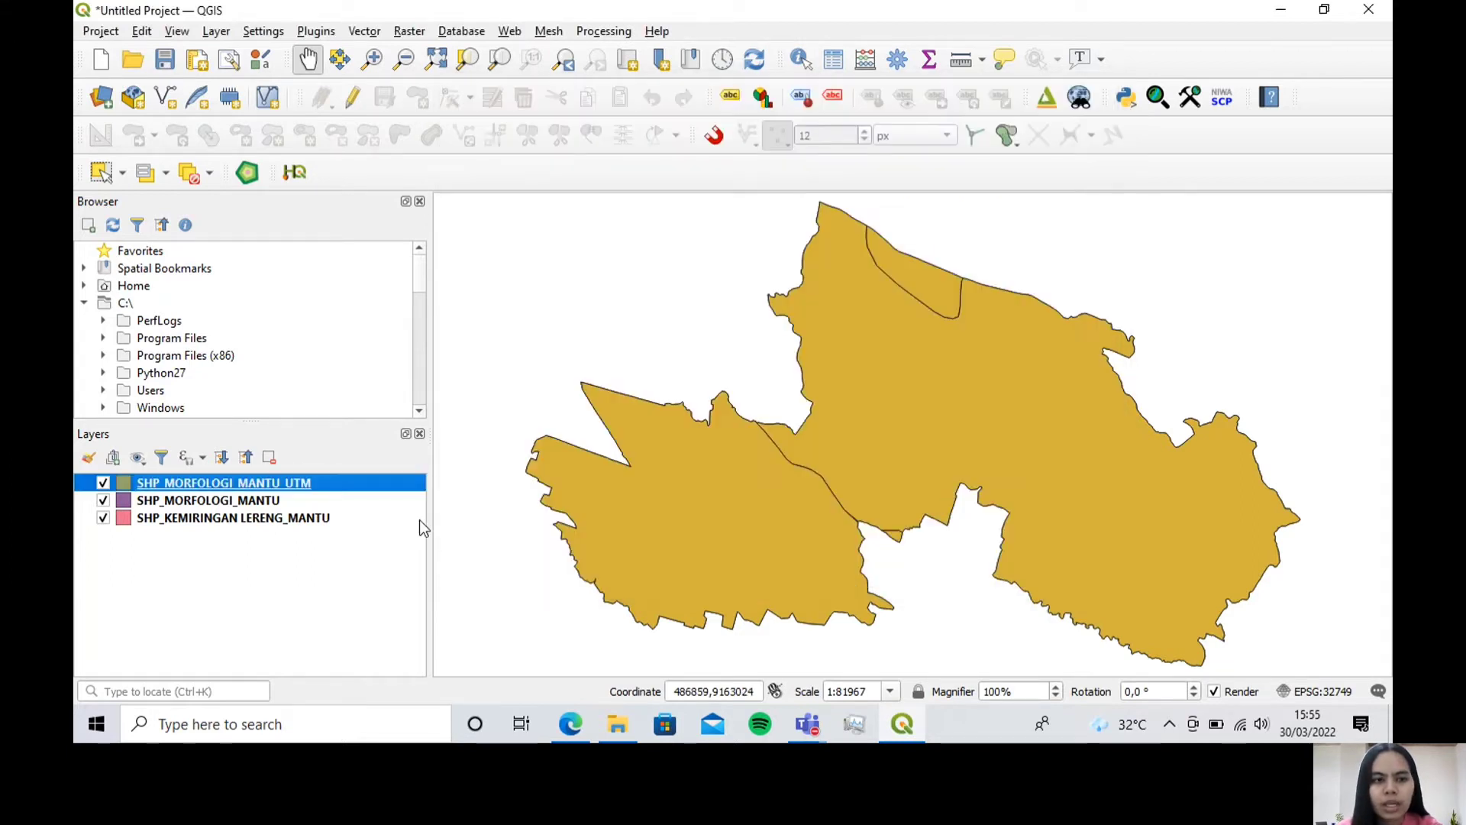
Step: Remove the original SHP_MORFOLOGI_MANTU layer from the project
left_click(232, 509)
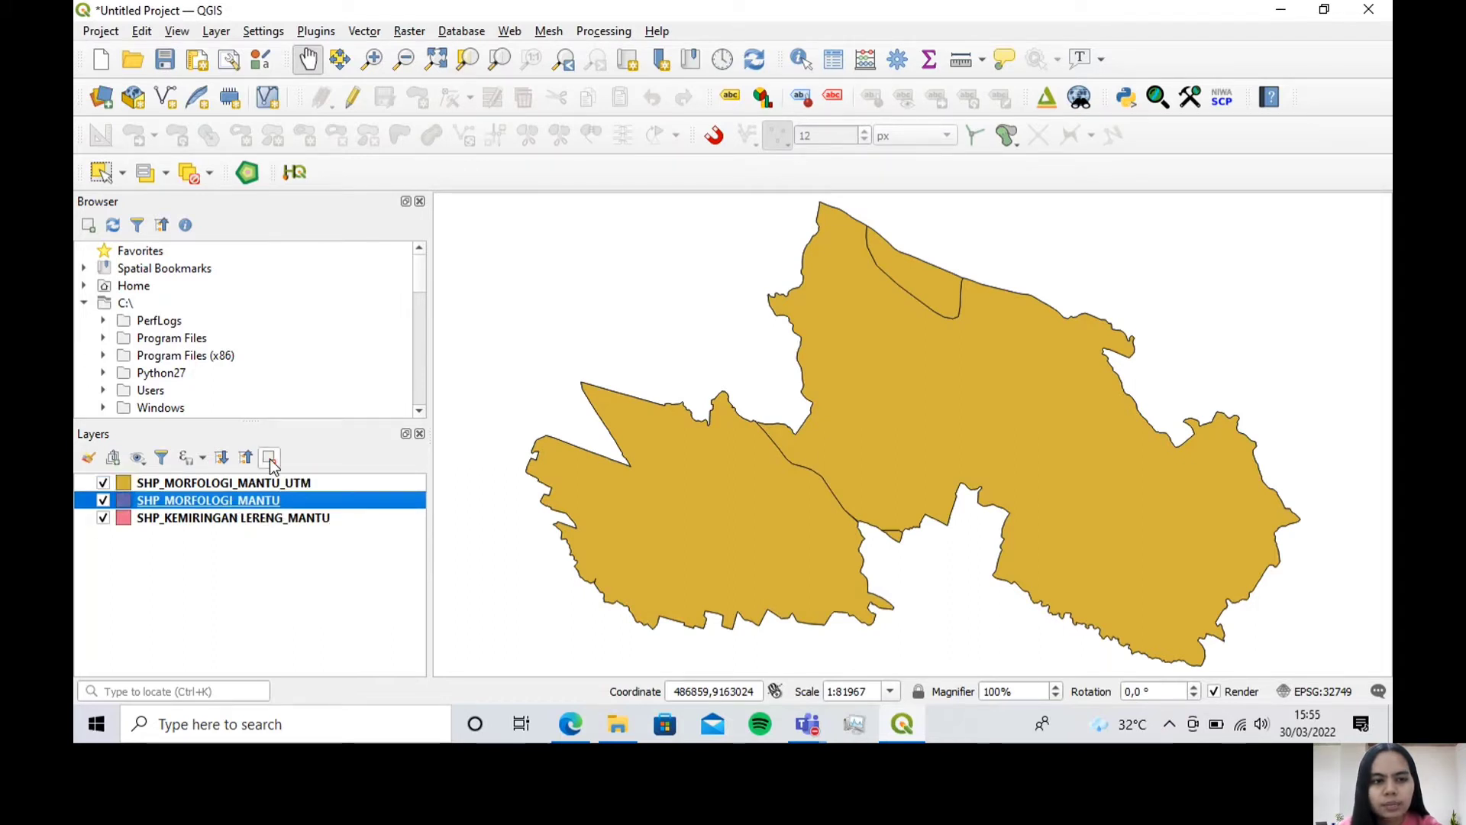
left_click(269, 458)
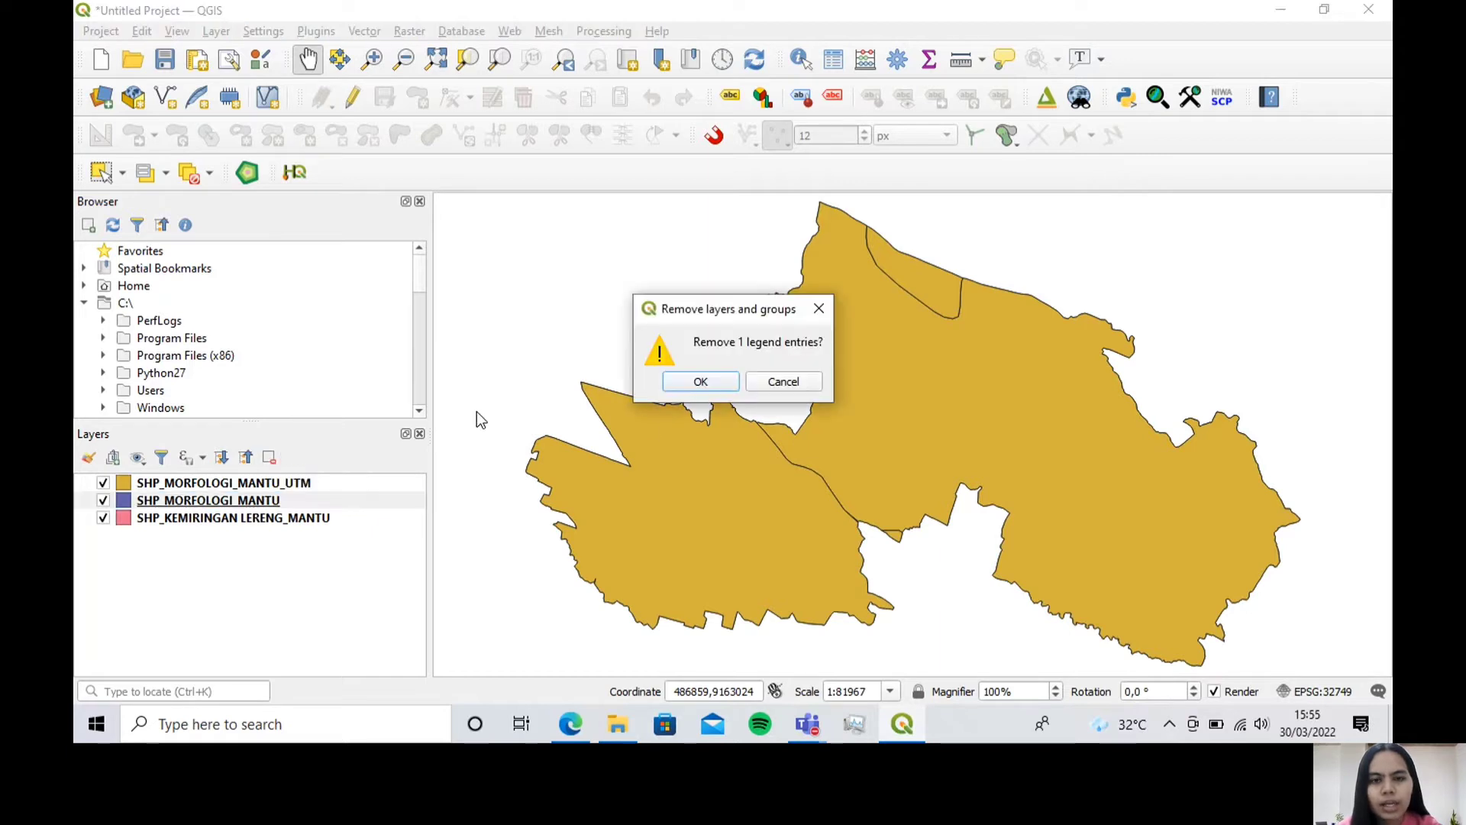
left_click(685, 388)
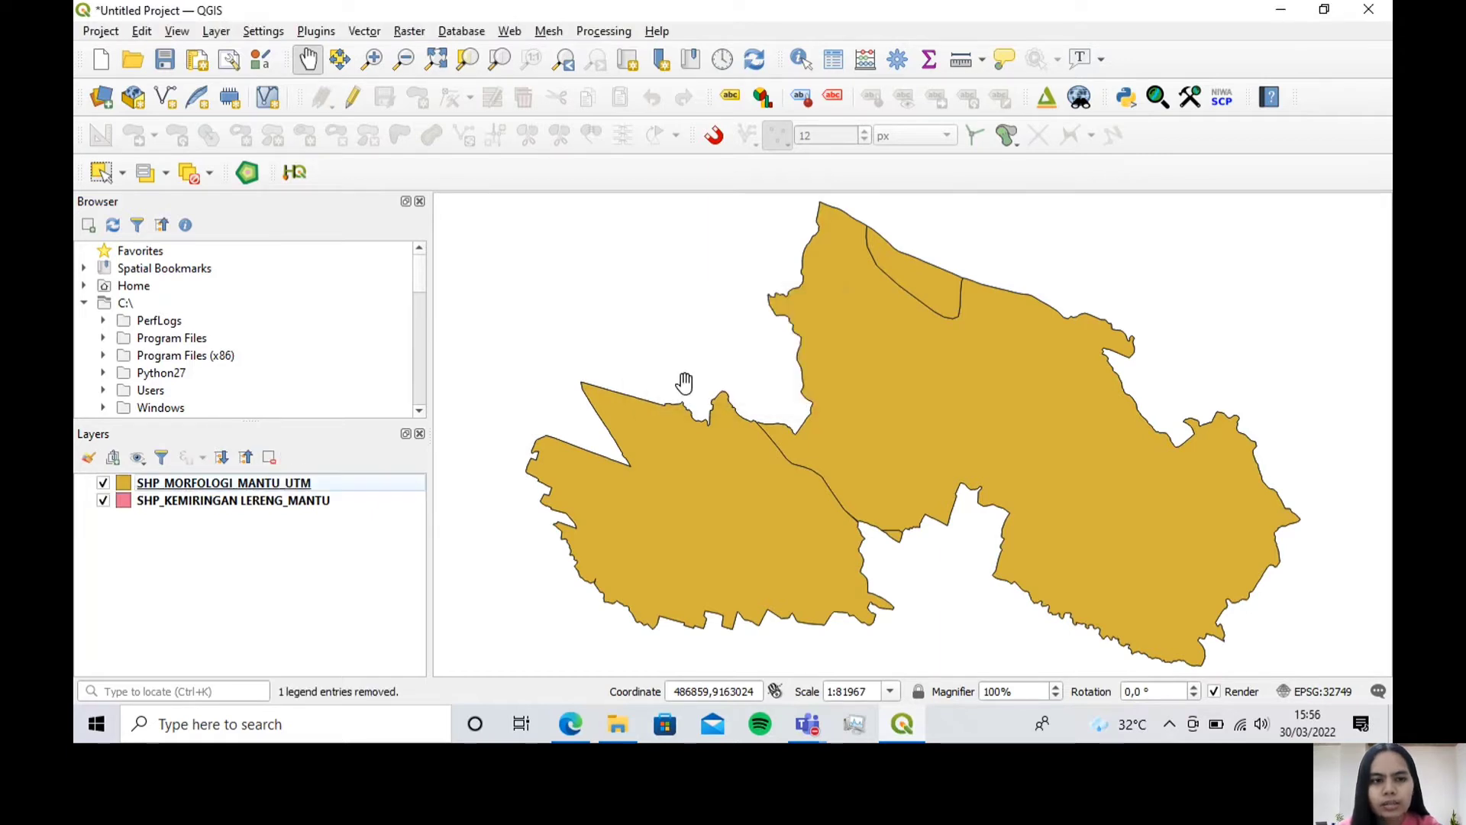
Step: Check the source coordinate reference system of the SHP_MORFOLOGI_MANTU_UTM layer
left_click(277, 489)
right_click(277, 483)
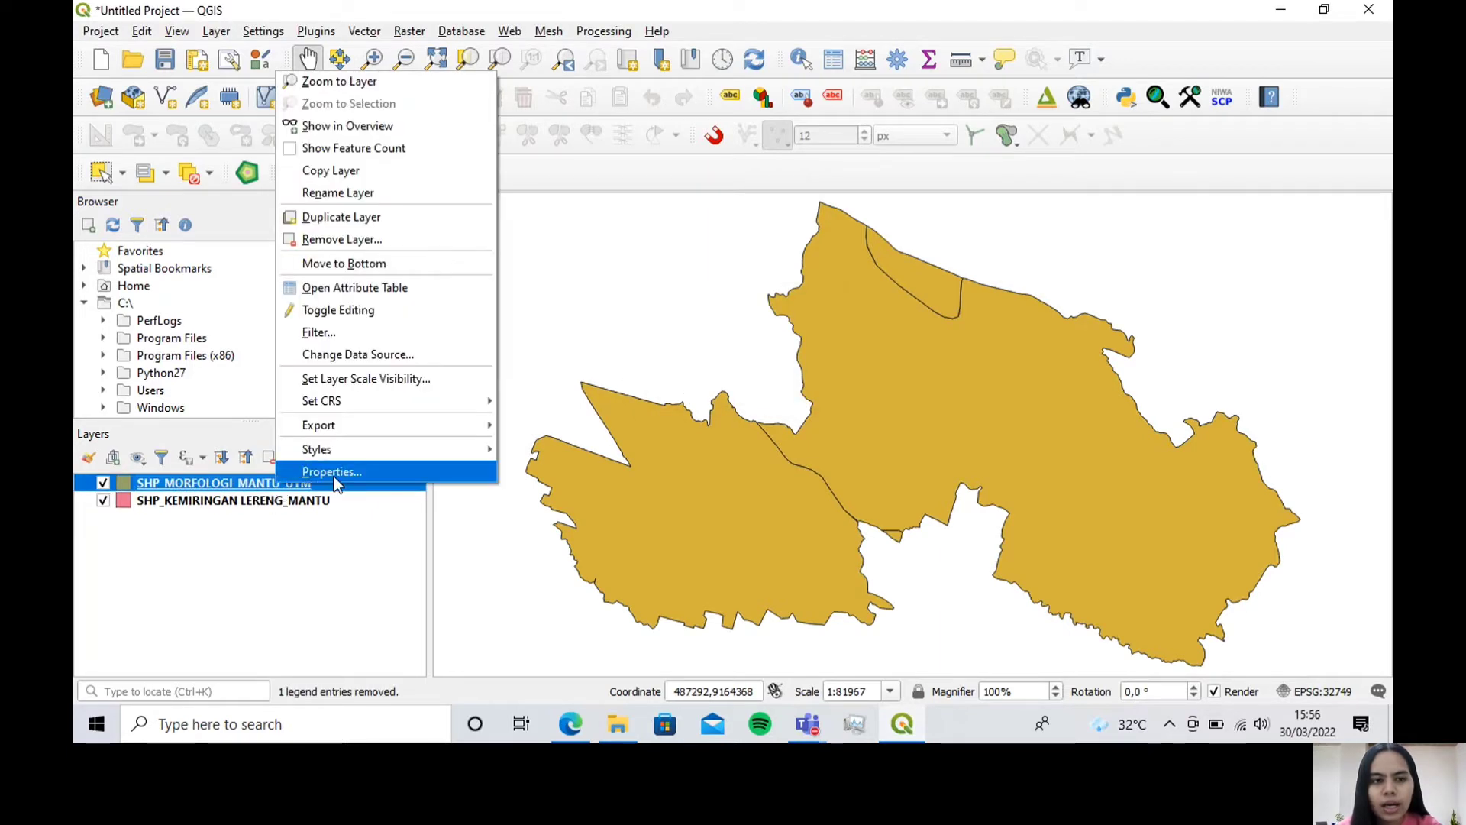
left_click(419, 469)
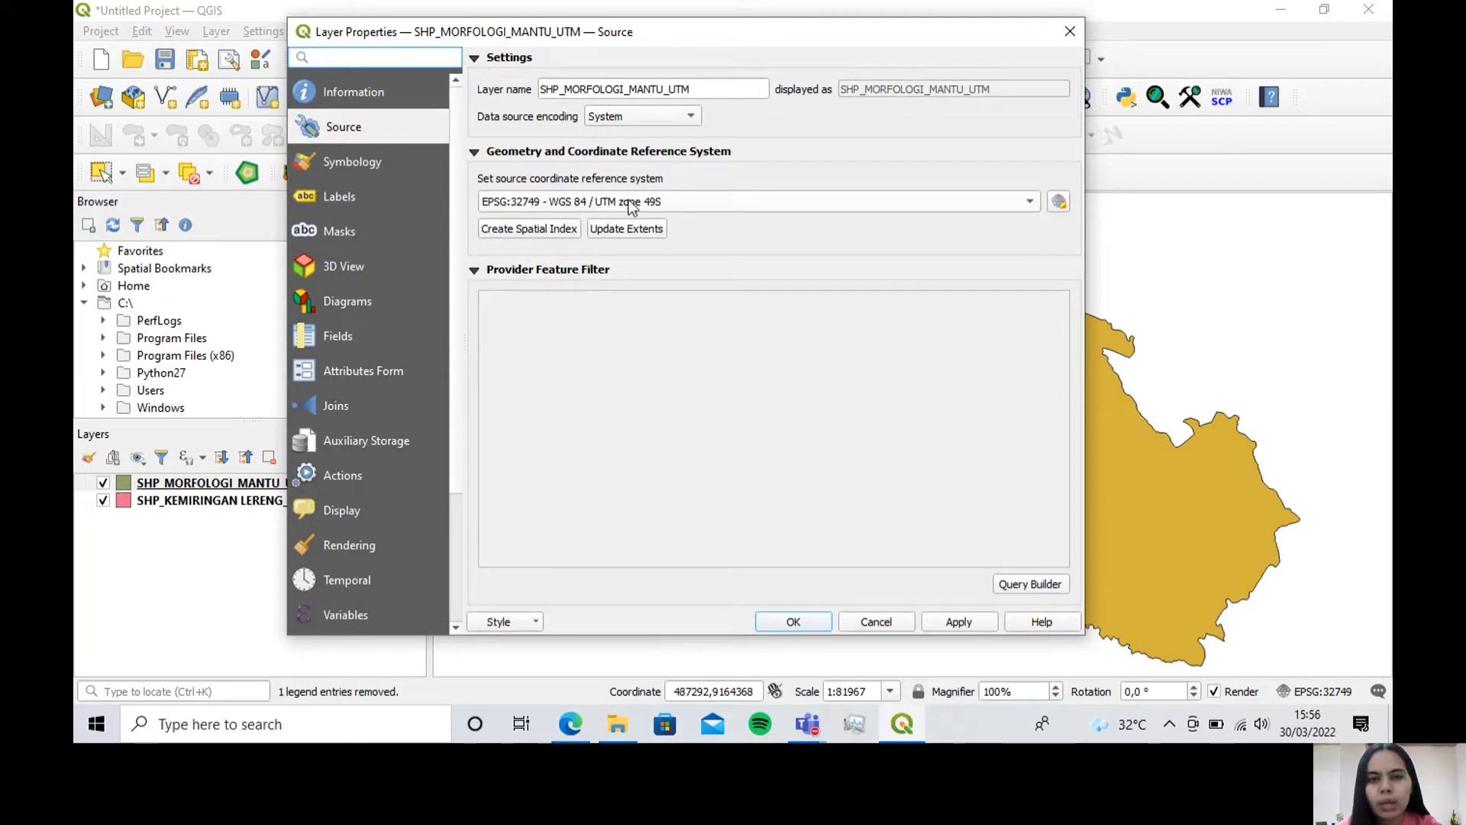
left_click(870, 623)
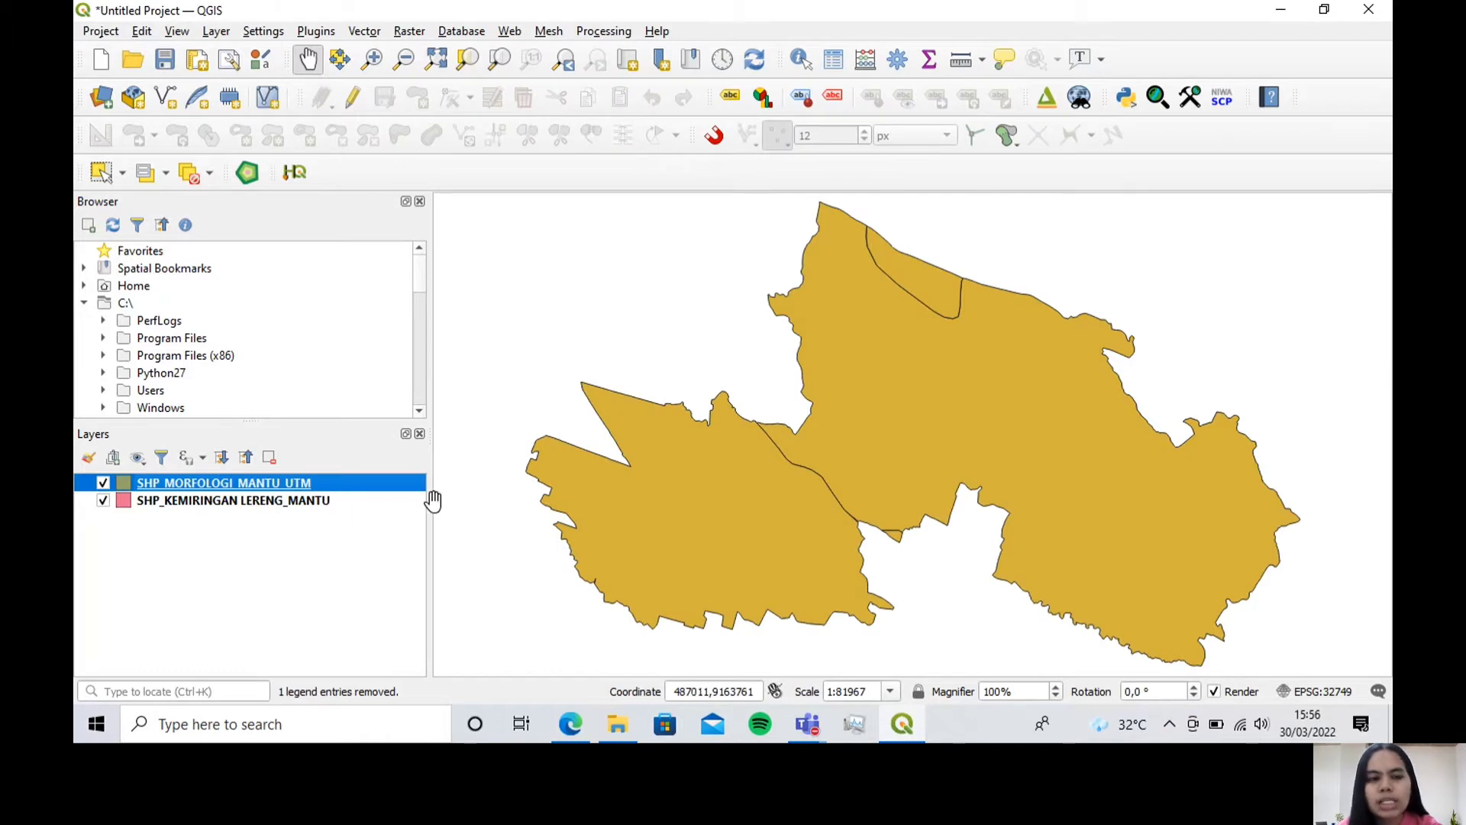
Step: Examine the attribute tables of the SHP_MORFOLOGI_MANTU_UTM and SHP_KEMIRINGAN LERENG_MANTU layers
right_click(342, 482)
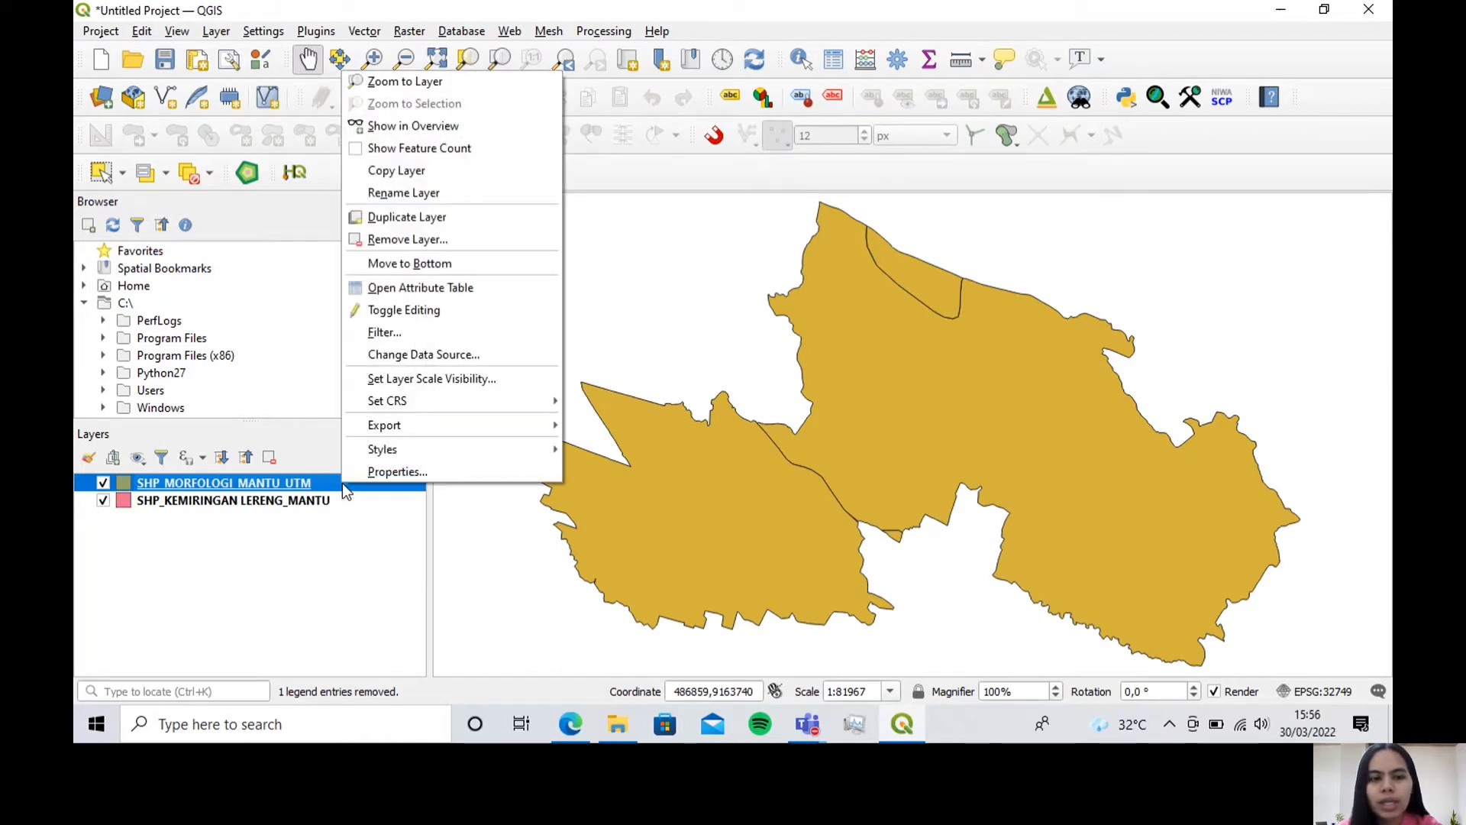
left_click(497, 286)
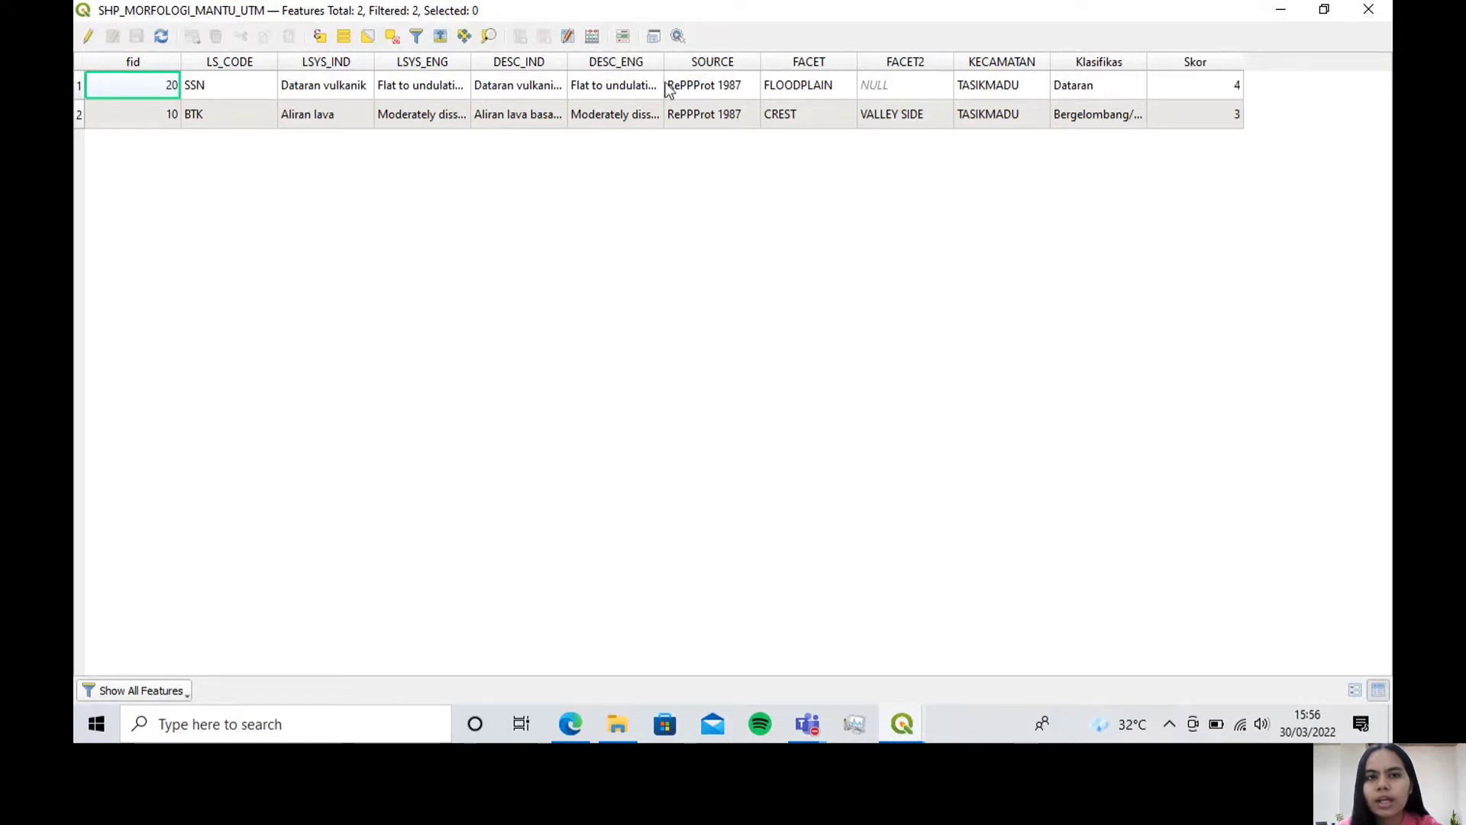
left_click(1370, 17)
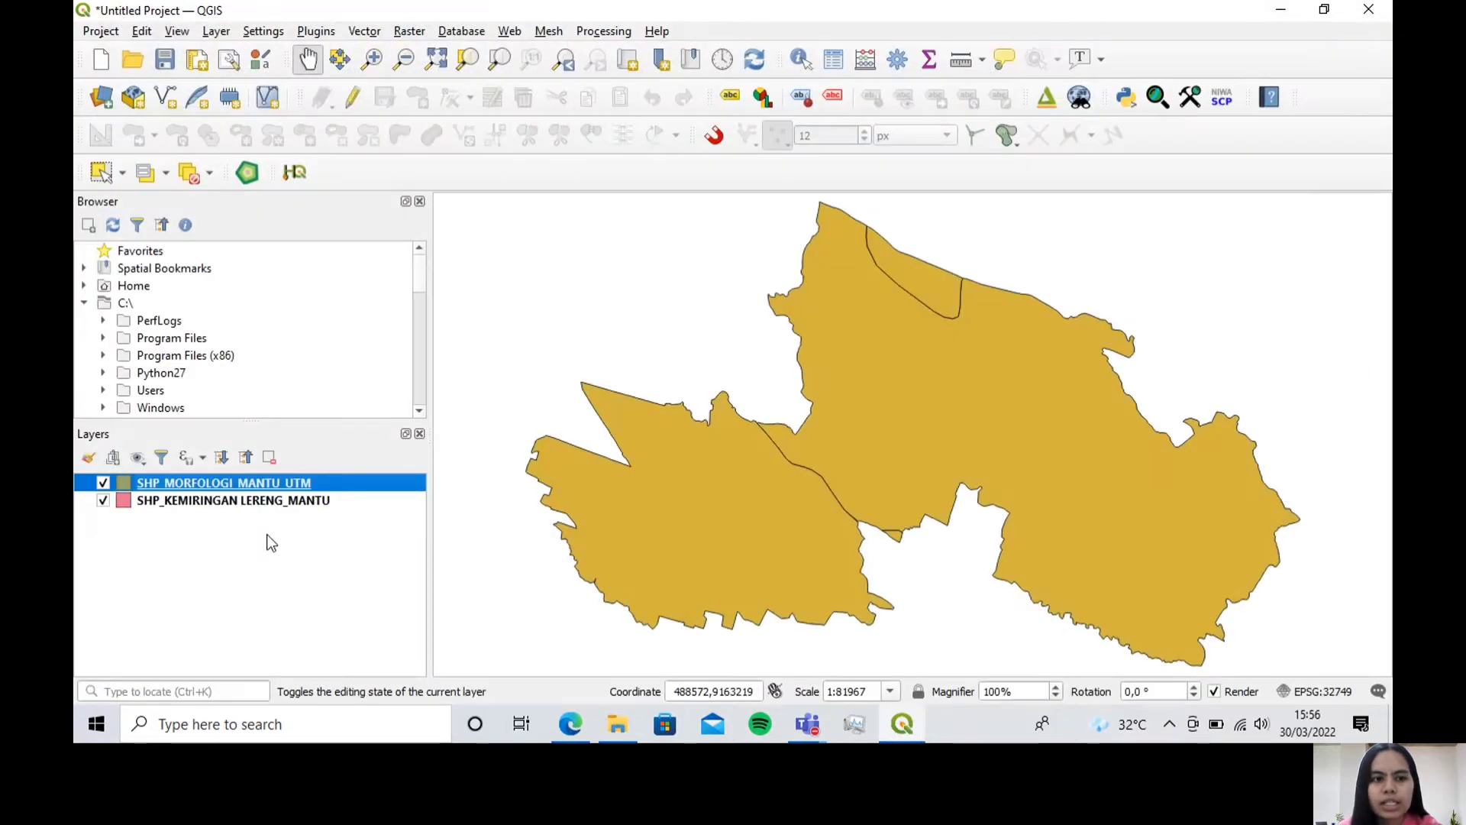
left_click(272, 501)
right_click(291, 508)
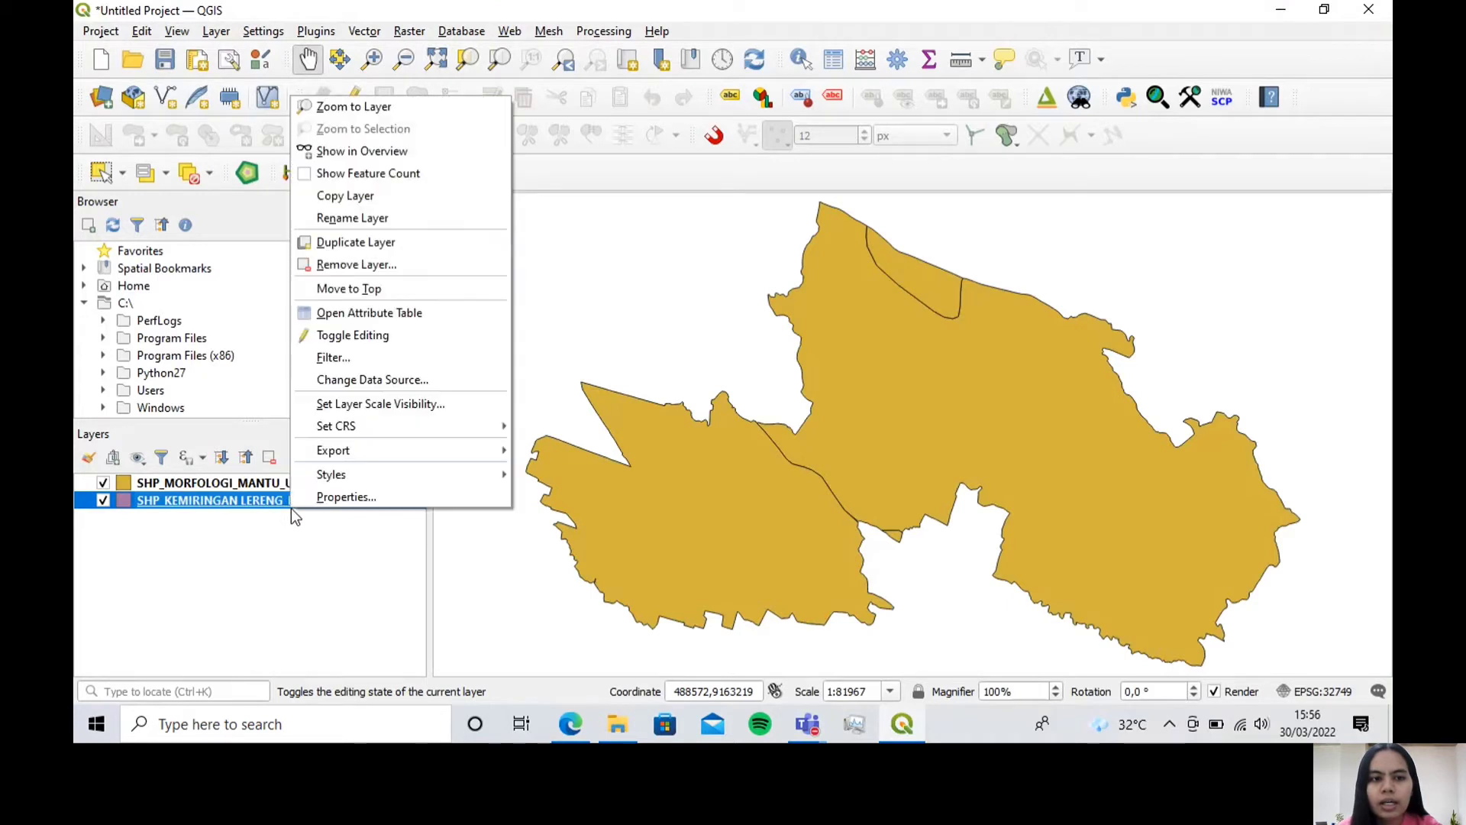
left_click(476, 313)
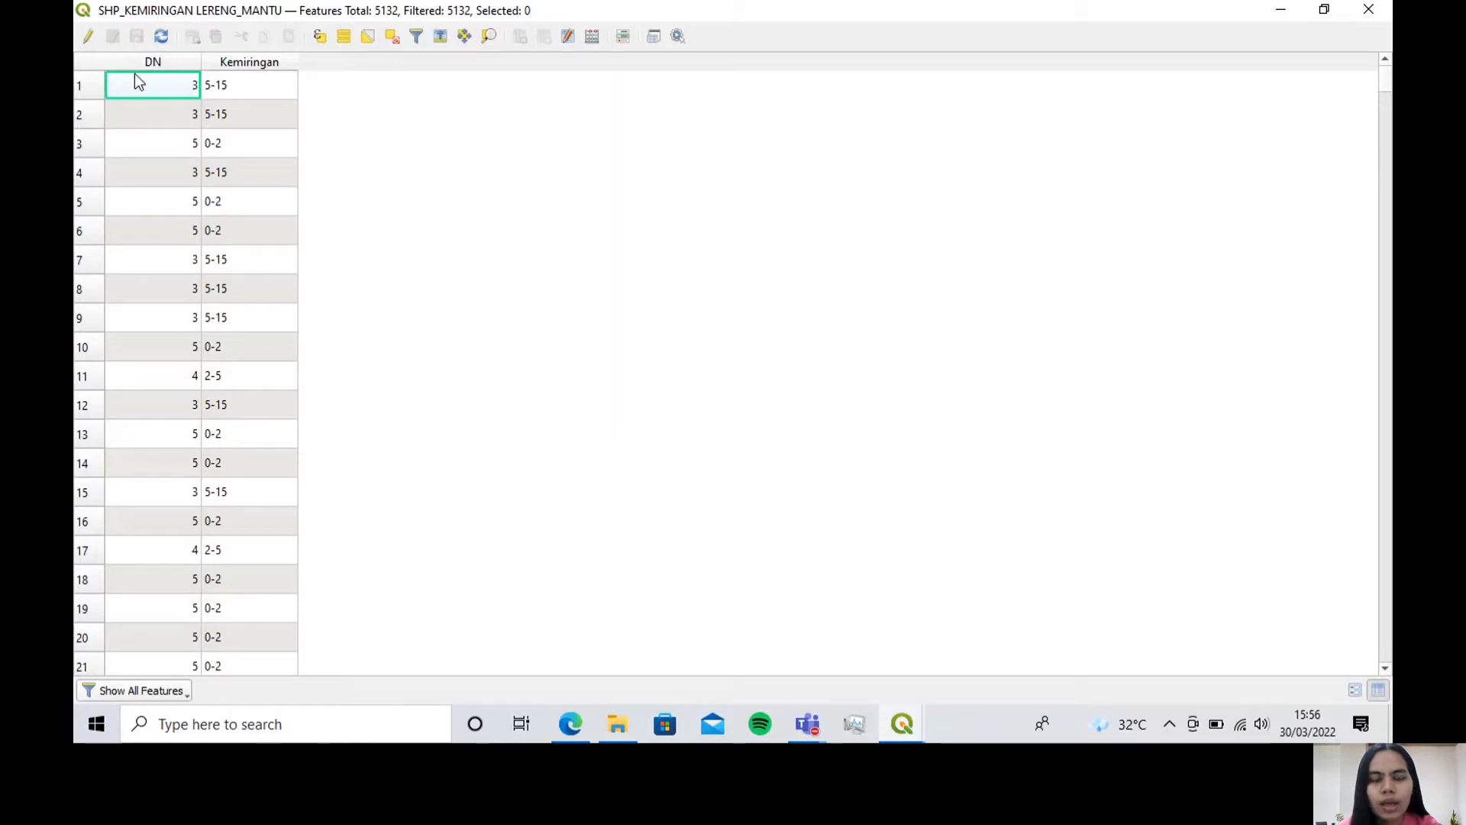
left_click(1369, 16)
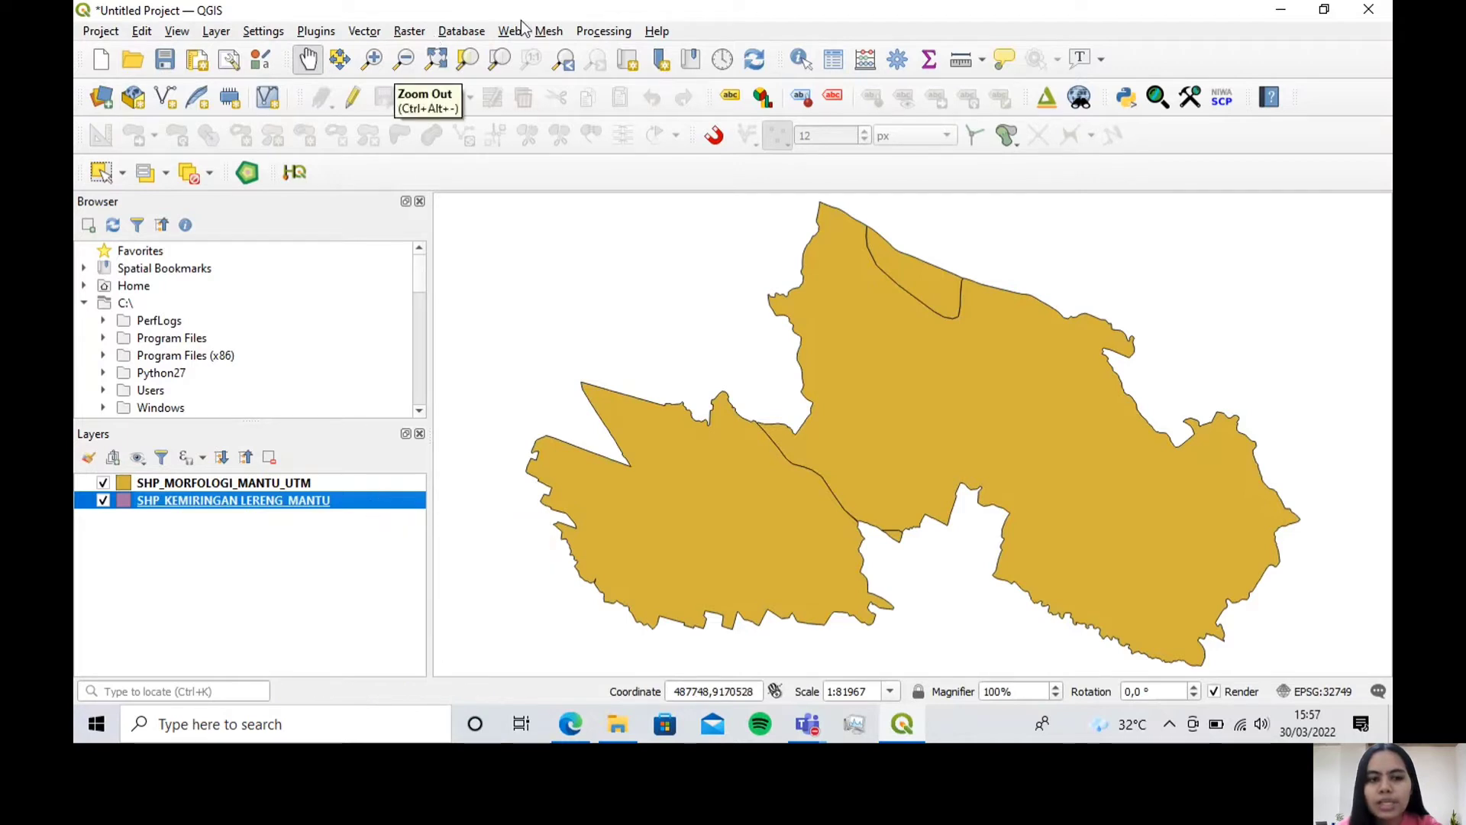
Step: Search the processing algorithms for FIX and open the Fix geometries tool for the SHP_KEMIRINGAN LERENG_MANTU layer
left_click(593, 35)
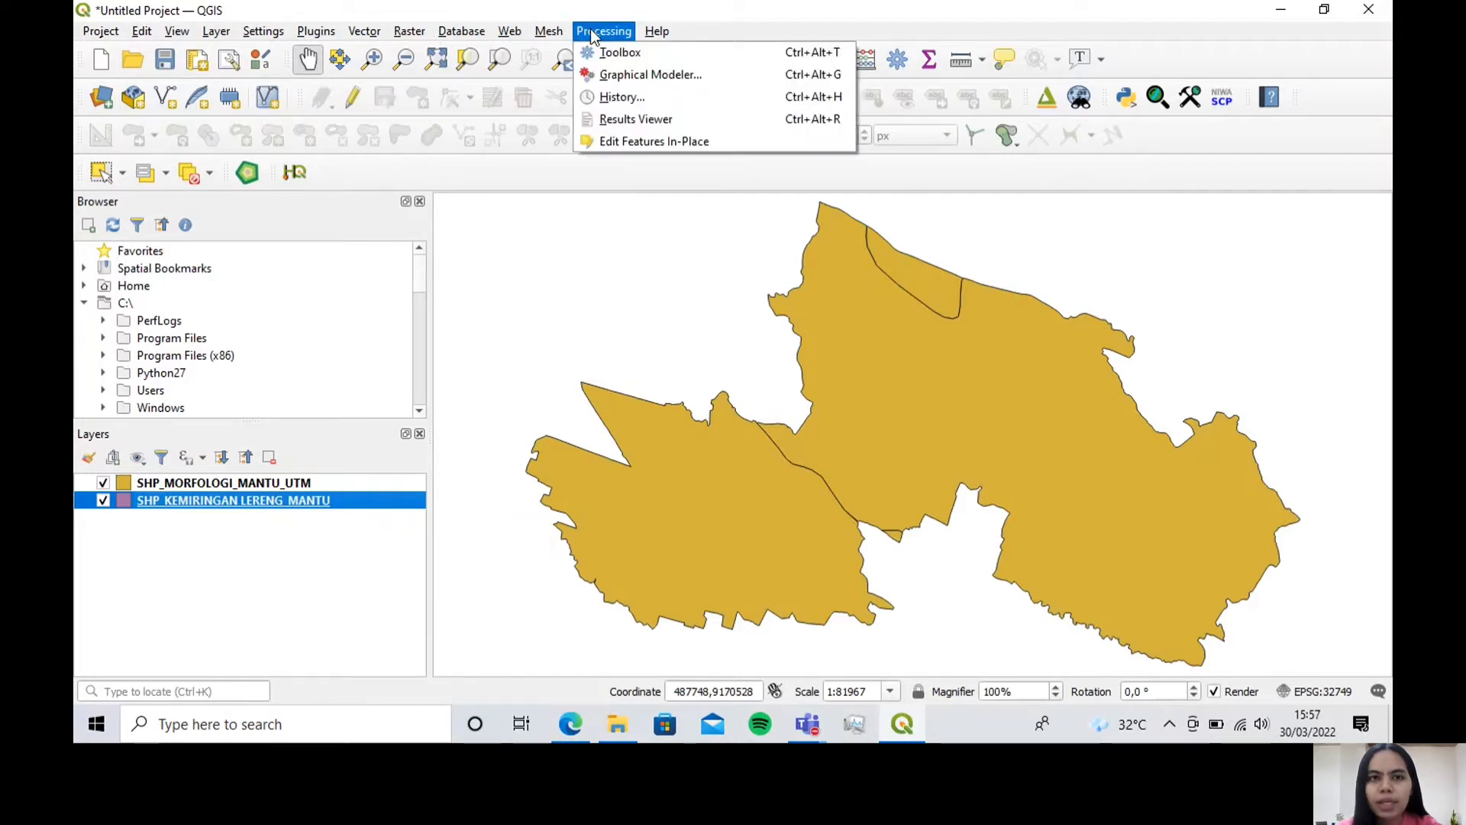
left_click(617, 52)
left_click(1096, 252)
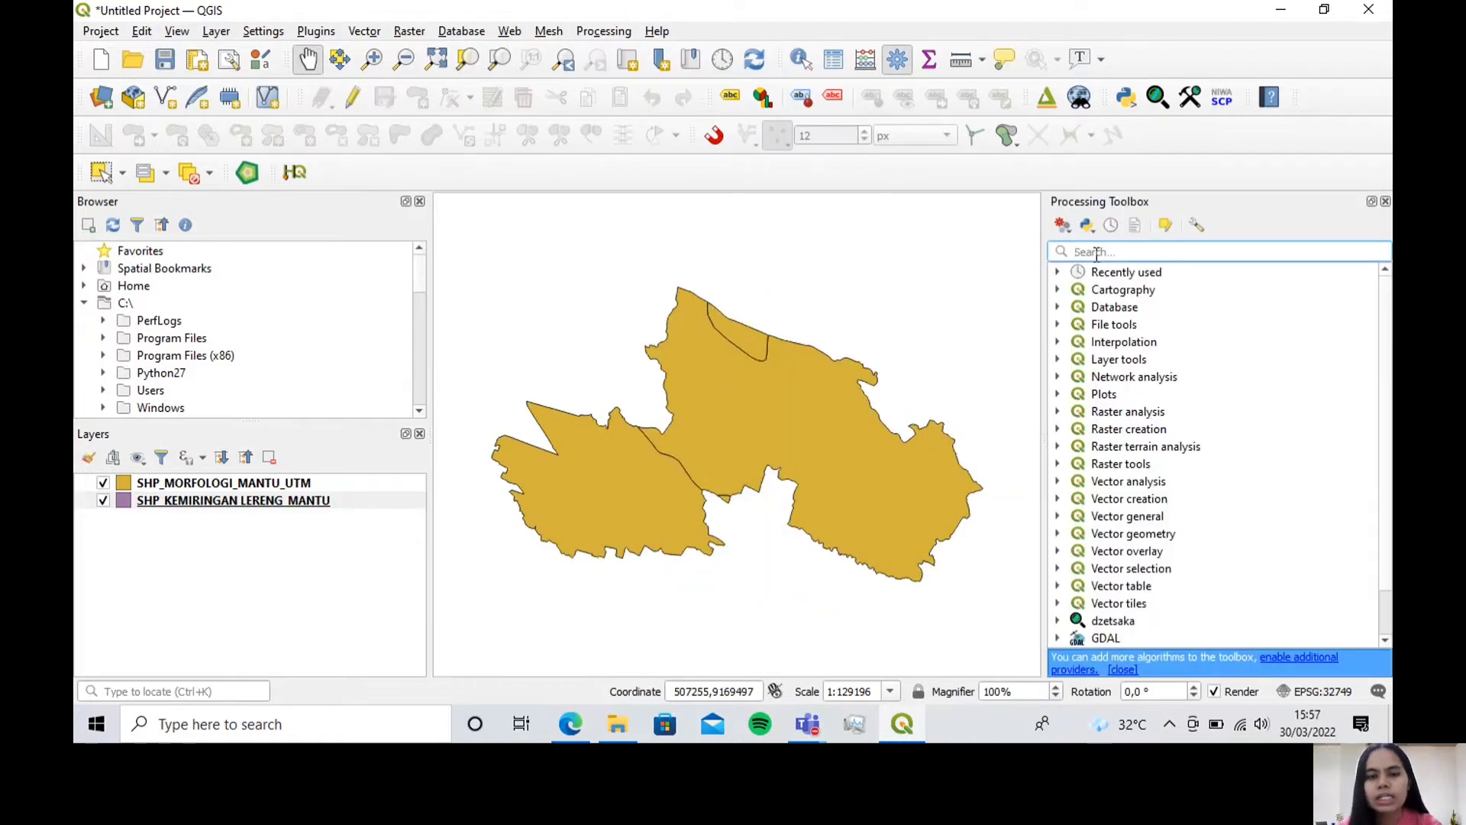
type("F")
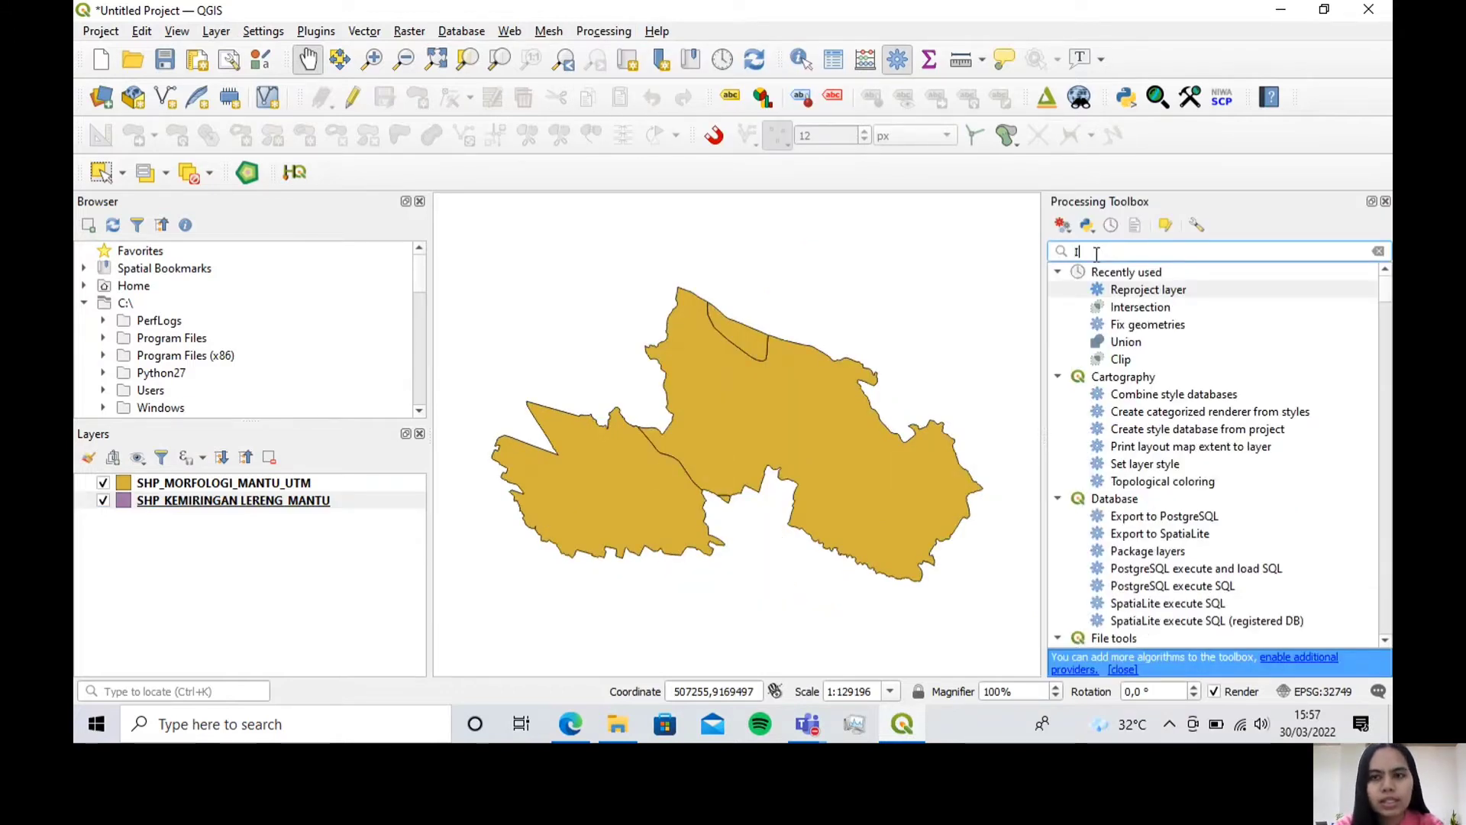
key("BackSpace")
type("FIX")
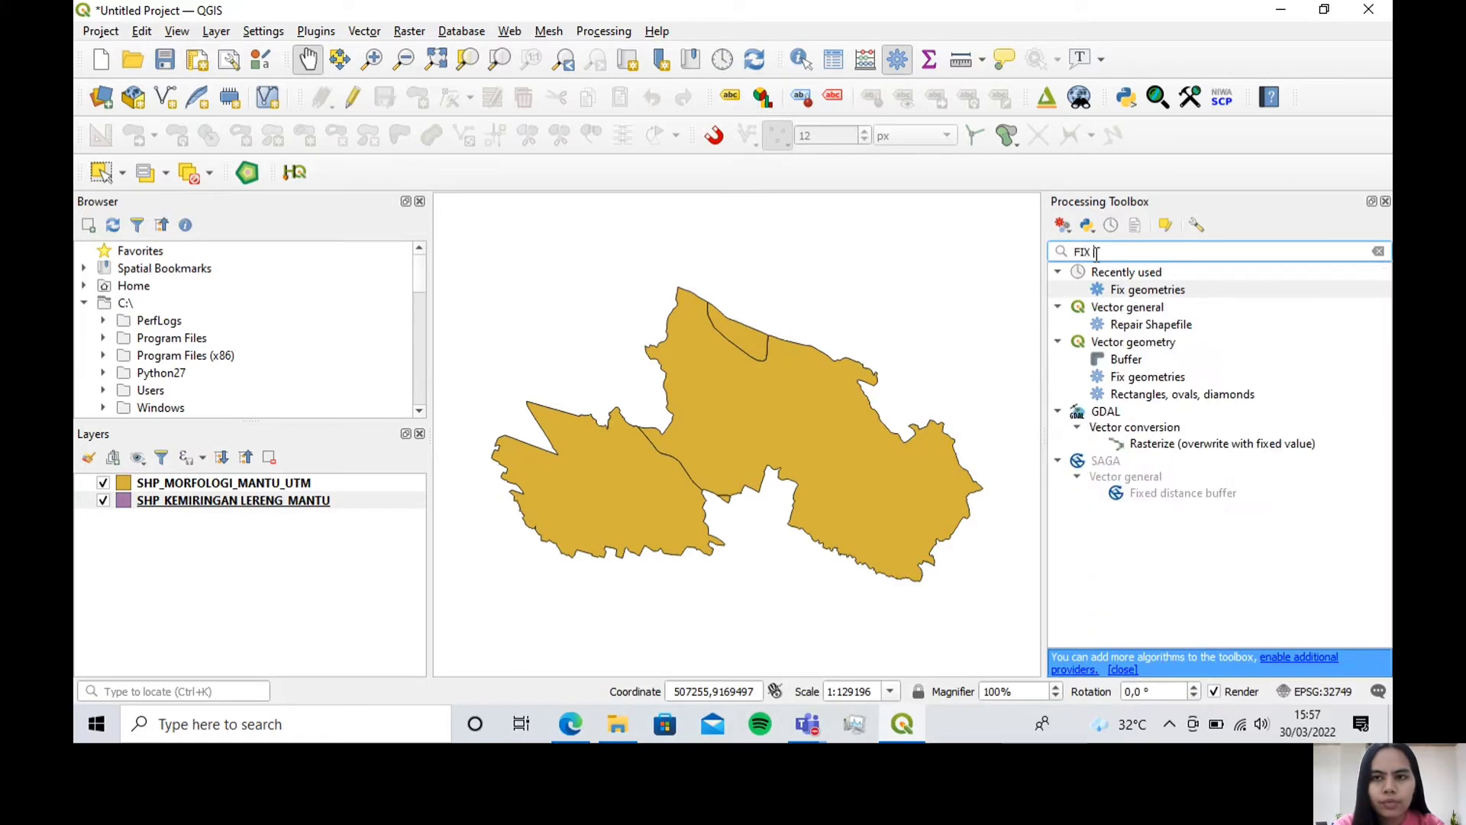
double_click(1137, 377)
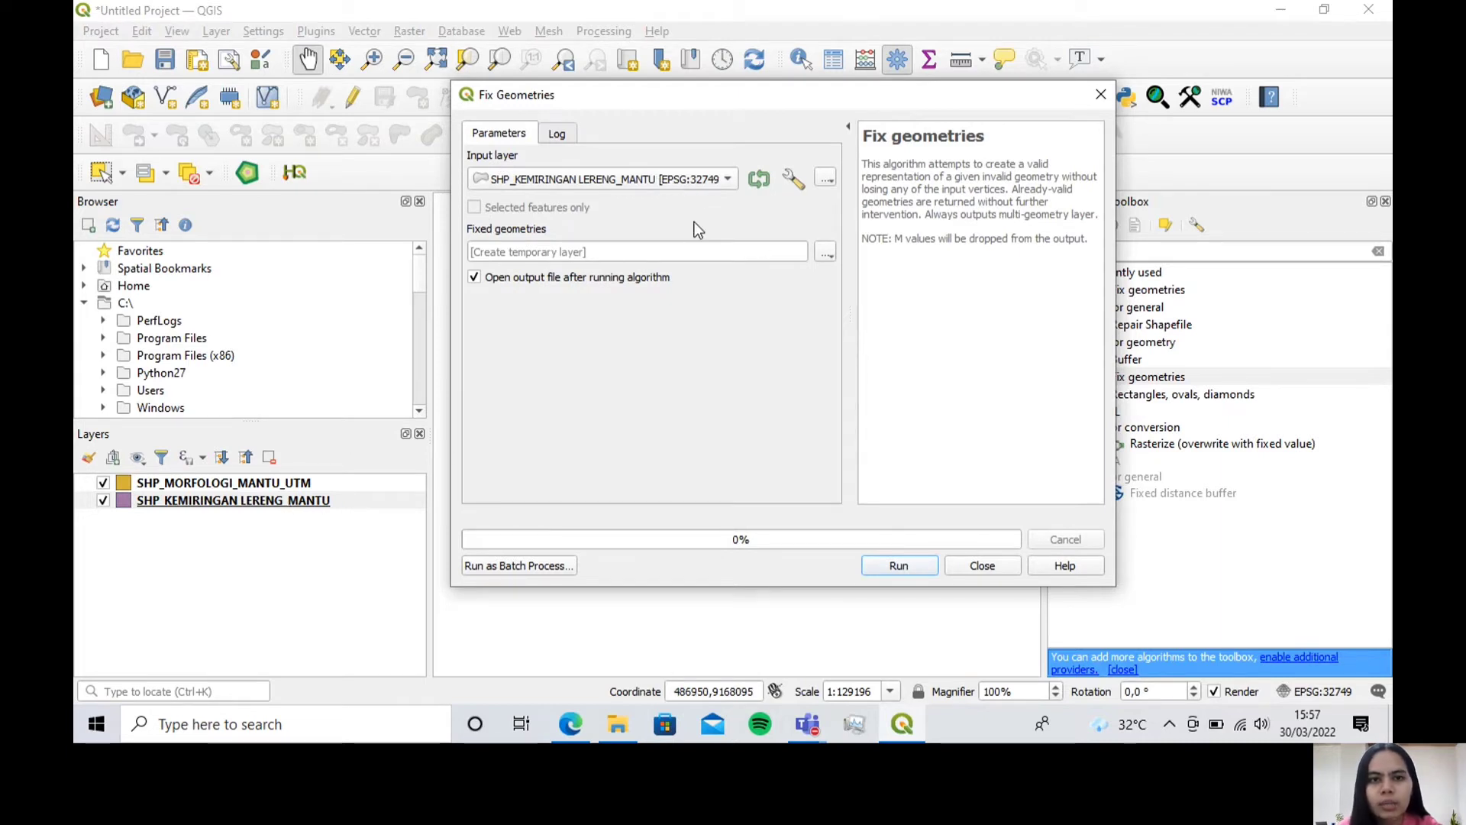
Step: Save the fixed geometries as shapefile SHP_KEMIRINGAN LERENG_MANTU_FIX in the MORFOLOGI folder and run the geometry fix
left_click(825, 252)
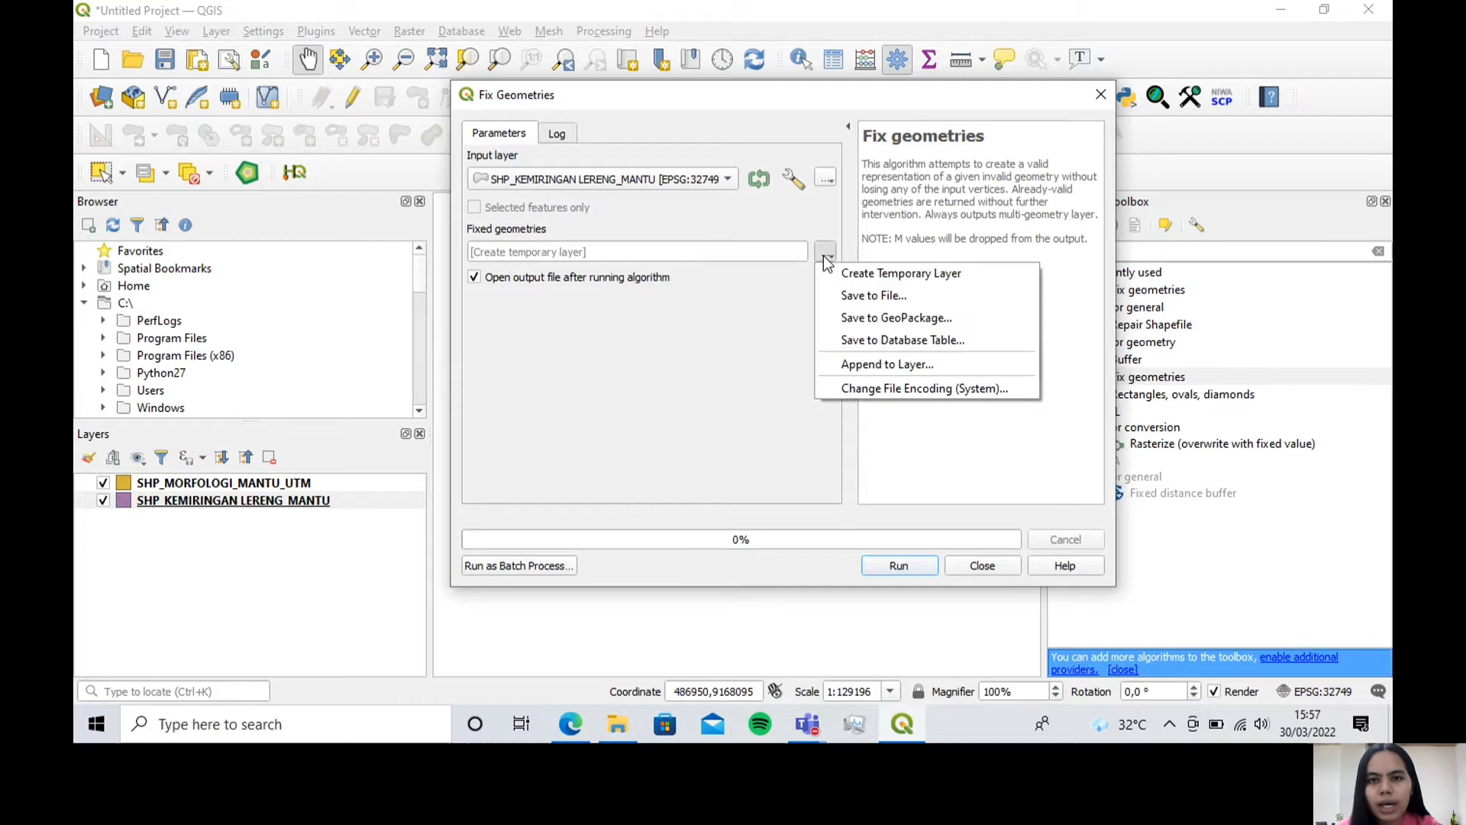
left_click(860, 298)
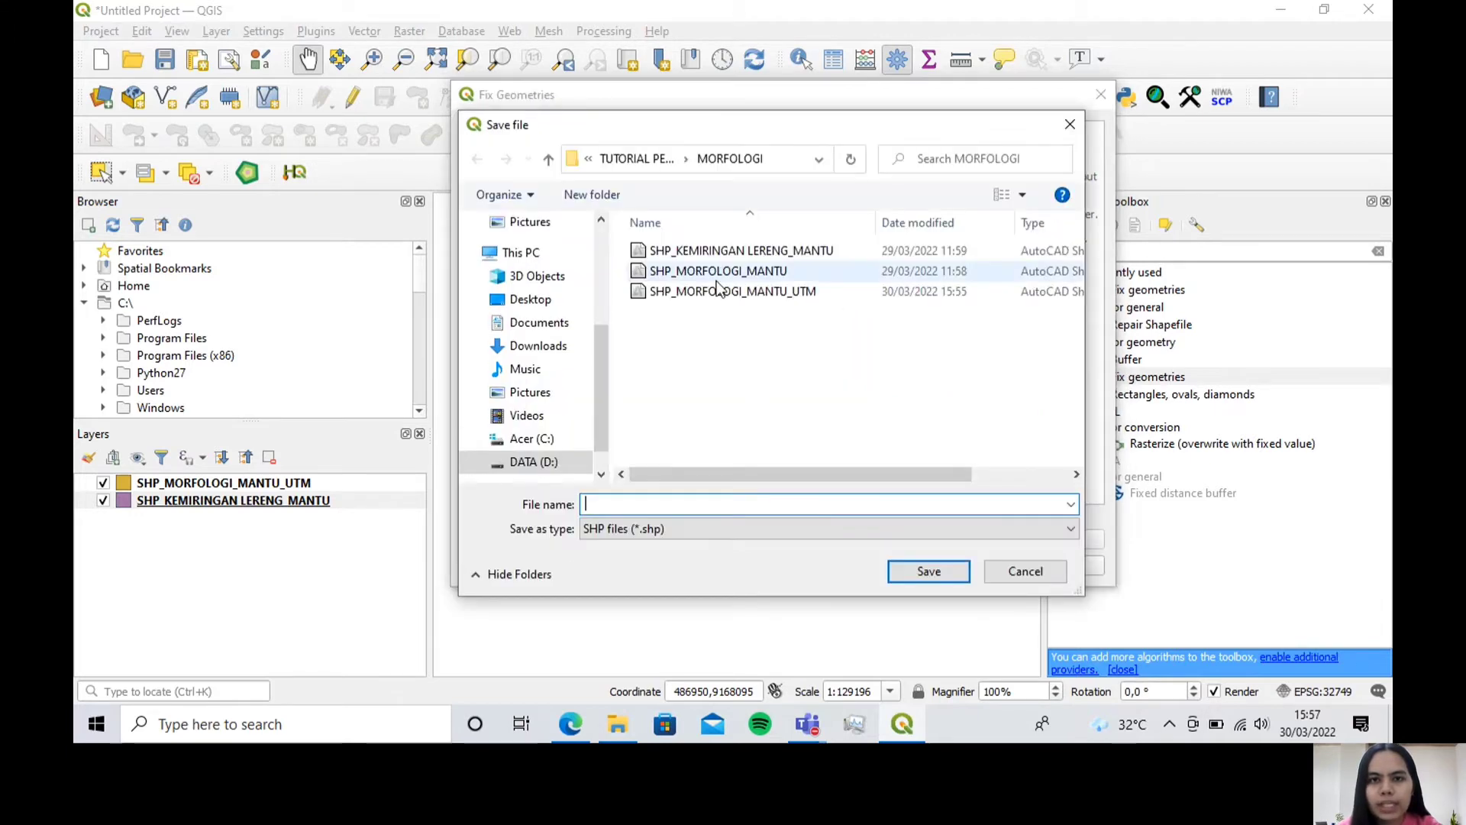
left_click(764, 251)
double_click(773, 504)
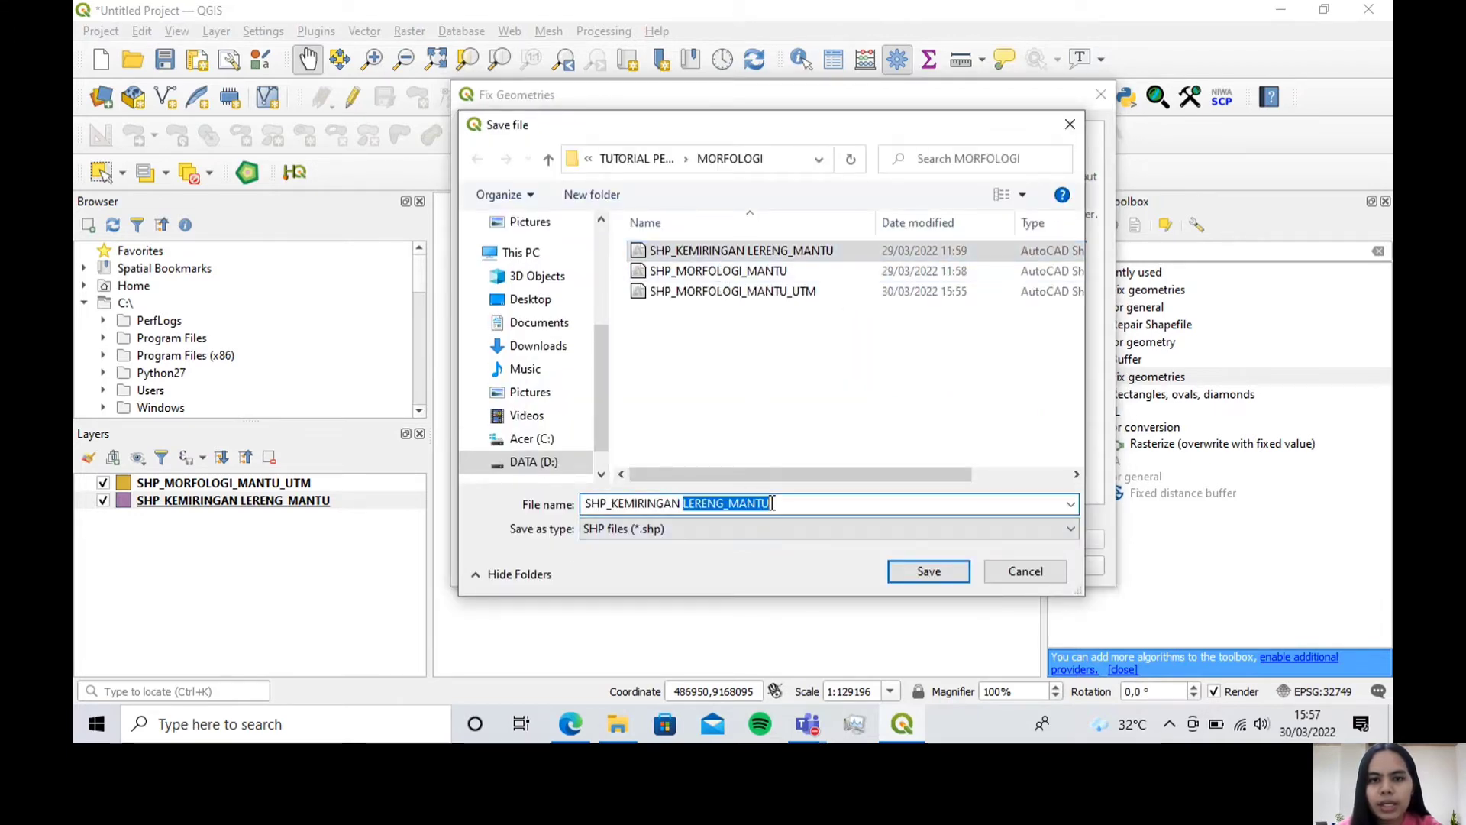
left_click(773, 504)
type("_")
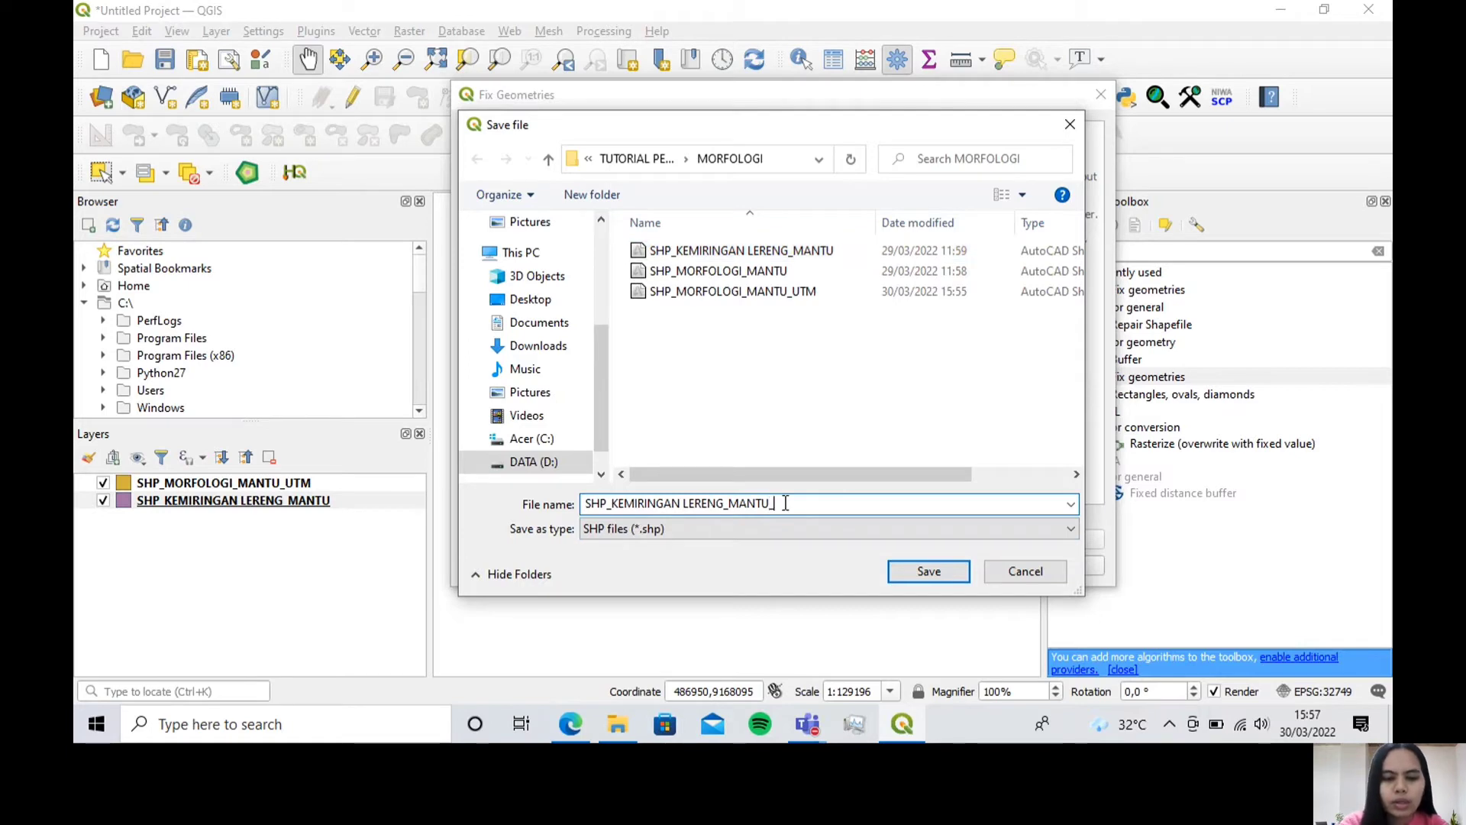
type("FIX")
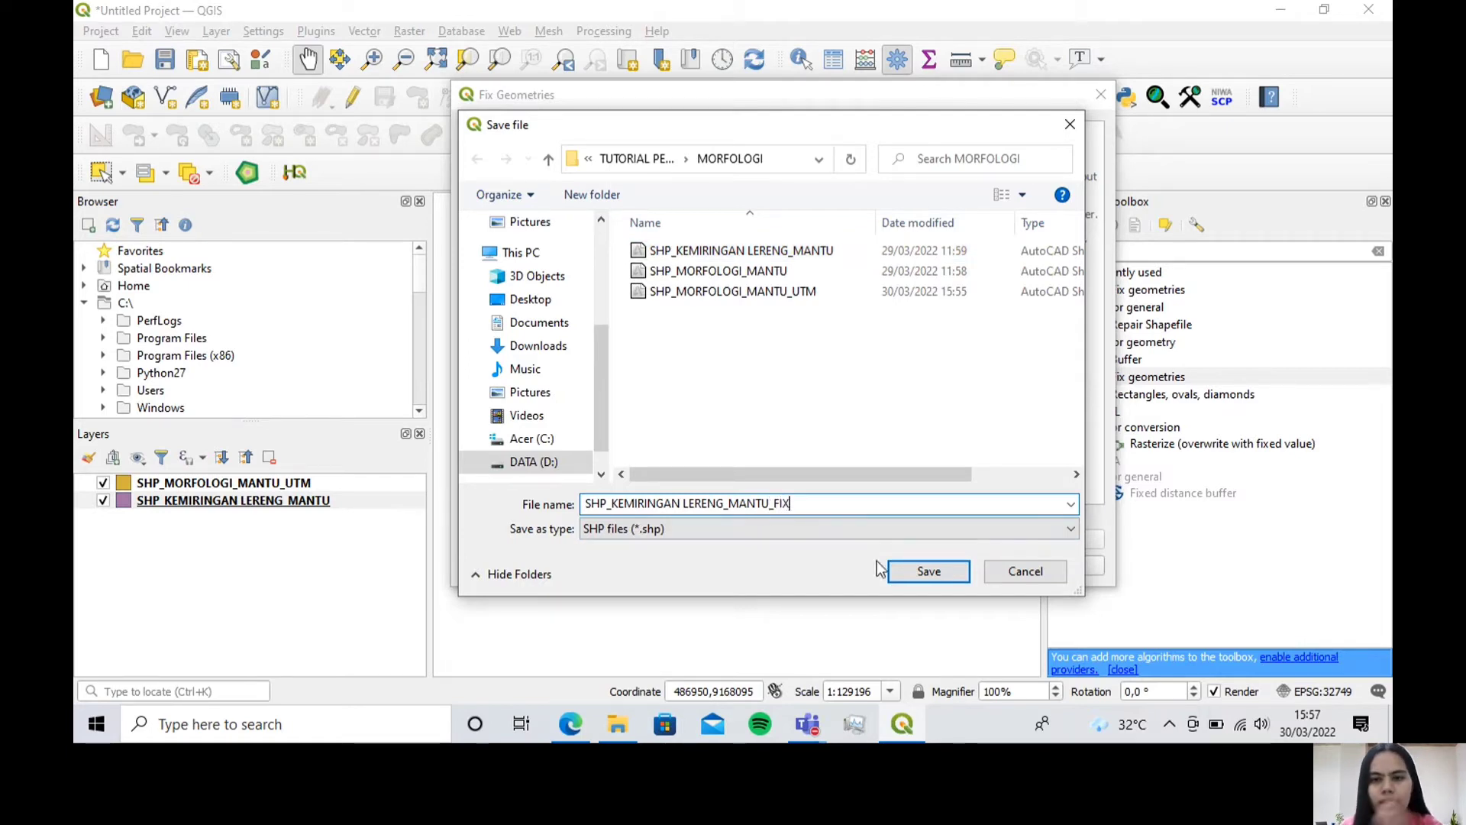
left_click(926, 571)
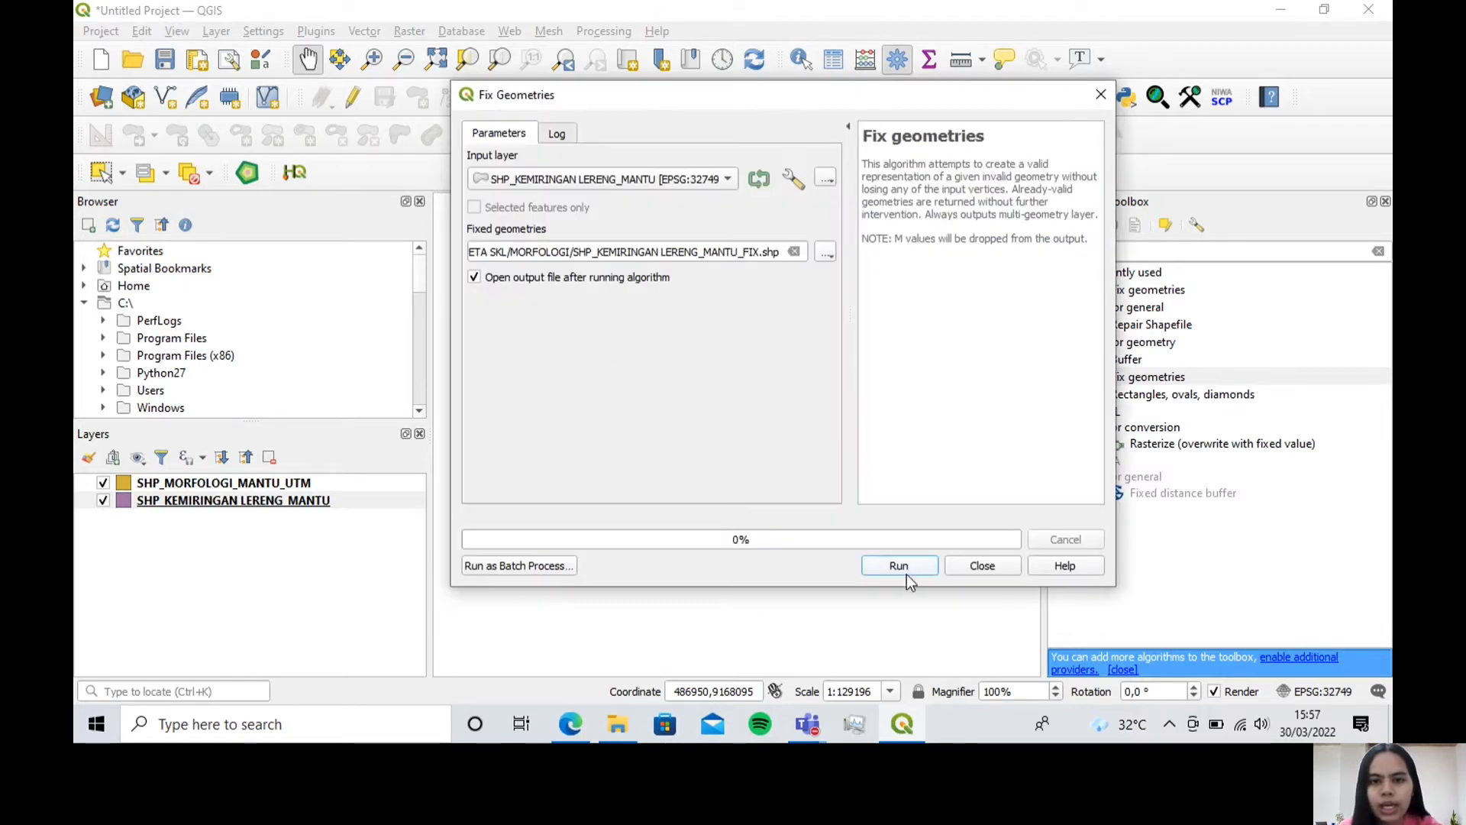
left_click(906, 573)
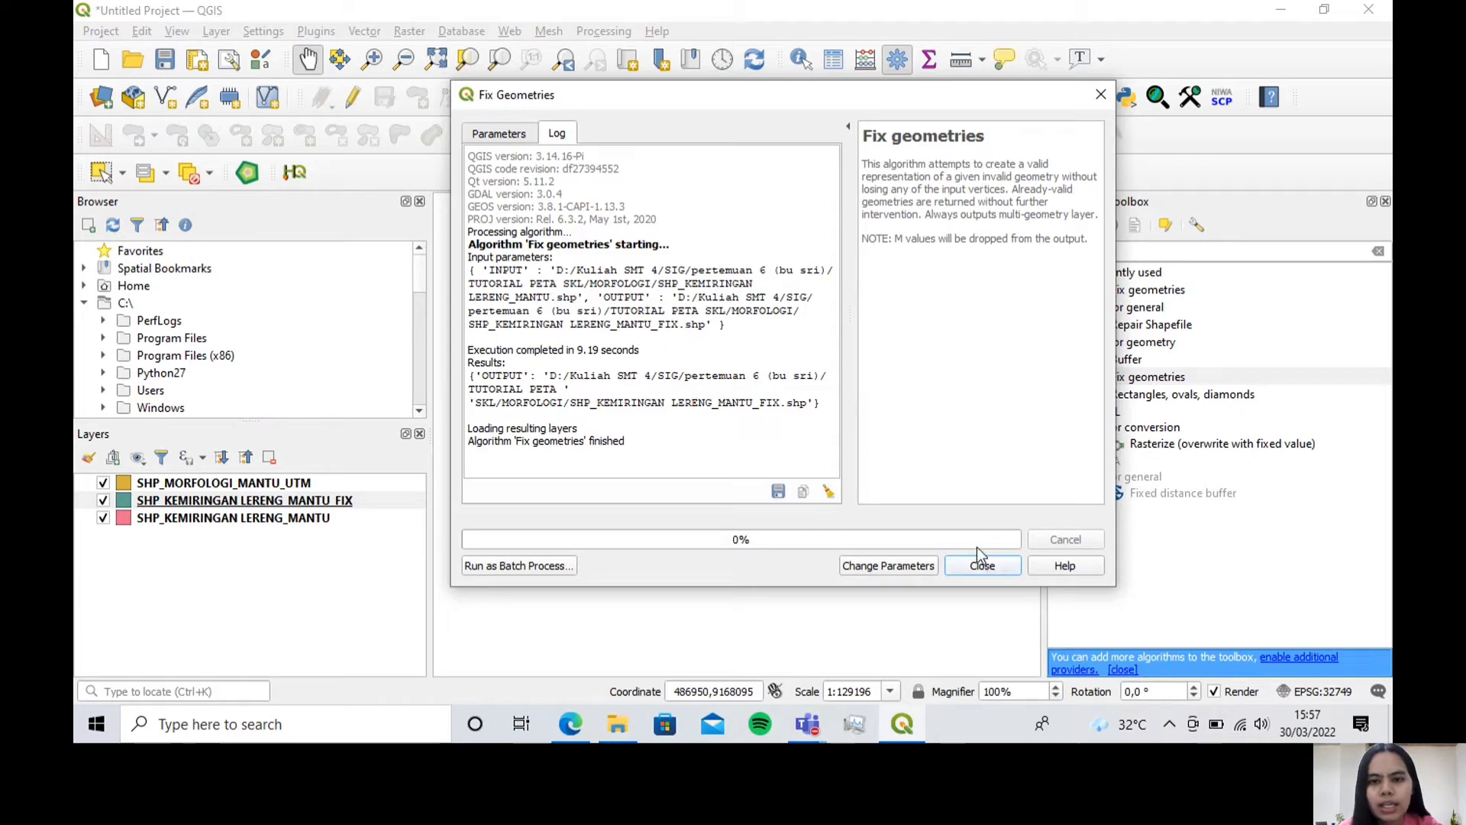
left_click(979, 566)
Step: Remove the original SHP_KEMIRINGAN LERENG_MANTU layer from the project and close the processing toolbox
left_click(238, 507)
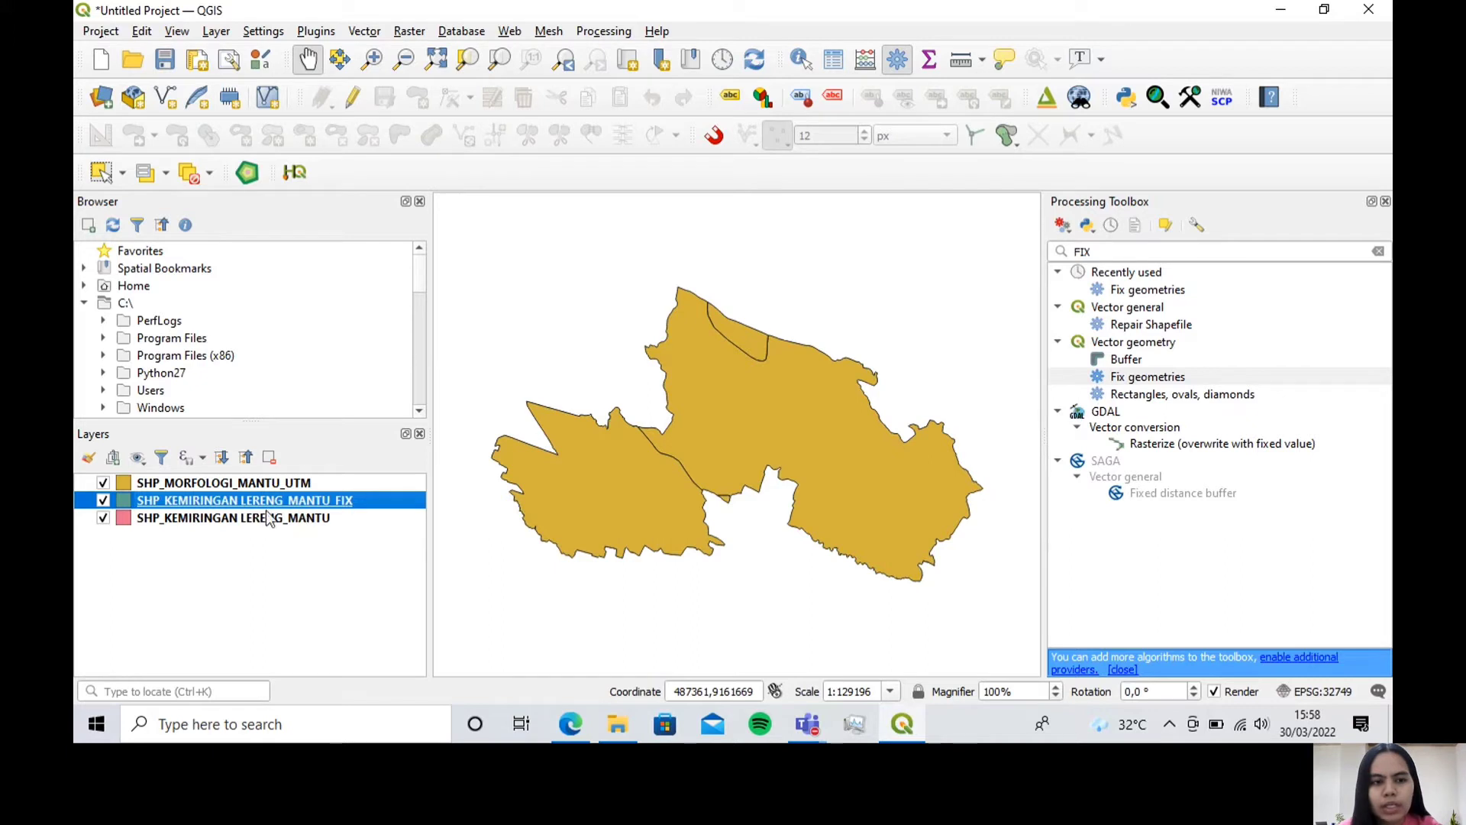
left_click(238, 519)
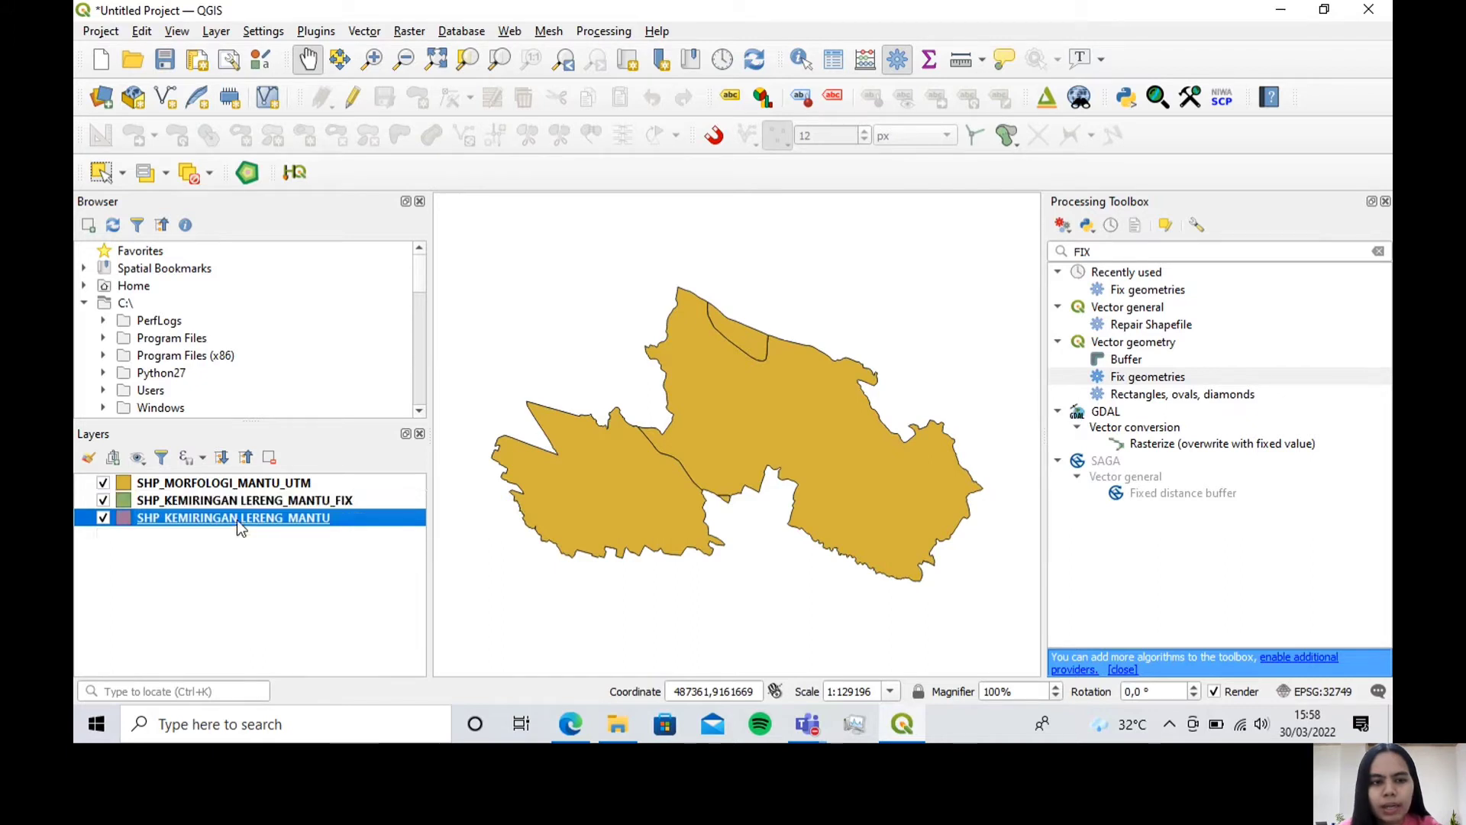
left_click(269, 458)
left_click(689, 381)
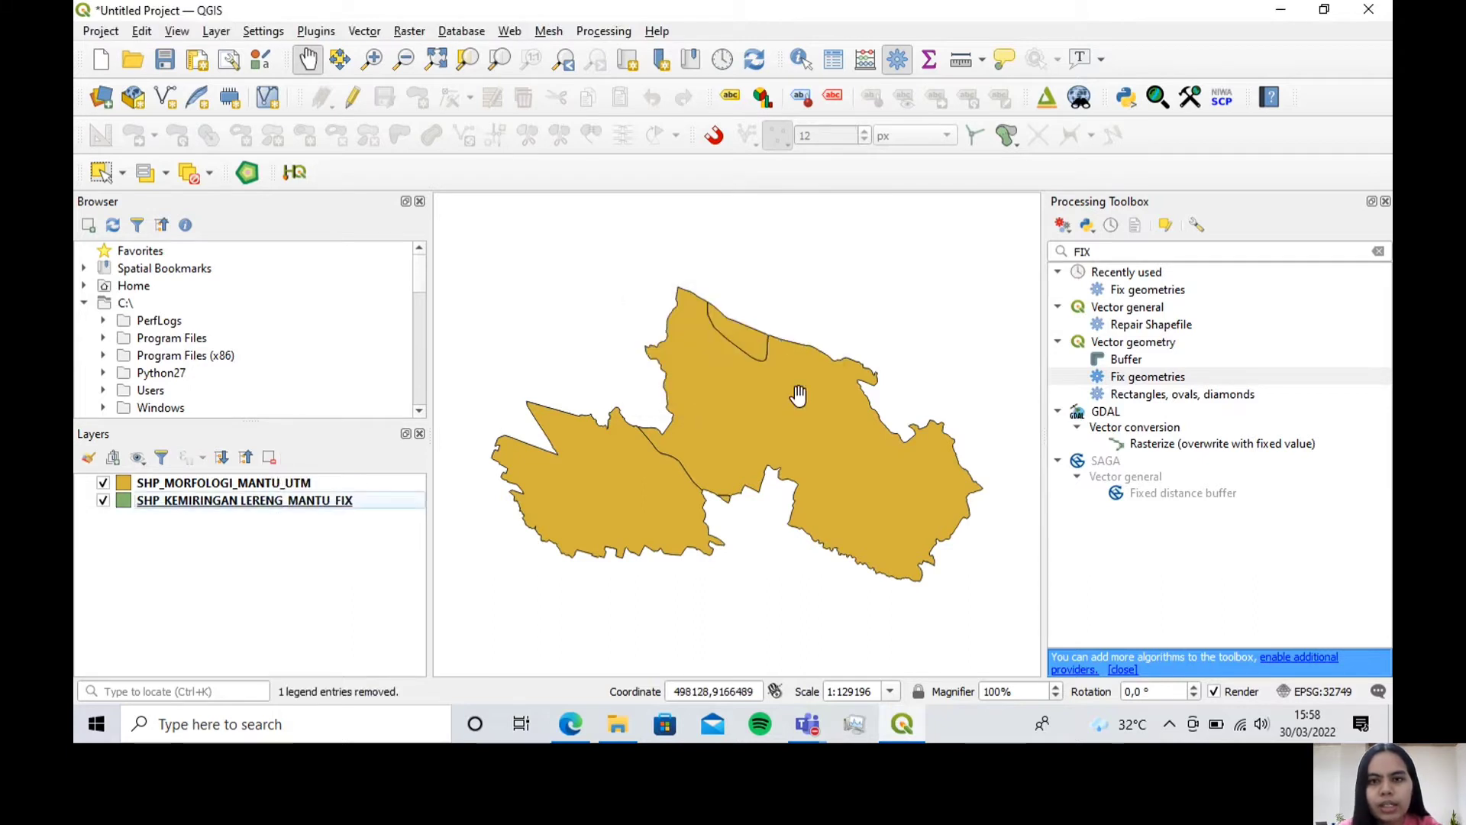
left_click(1386, 201)
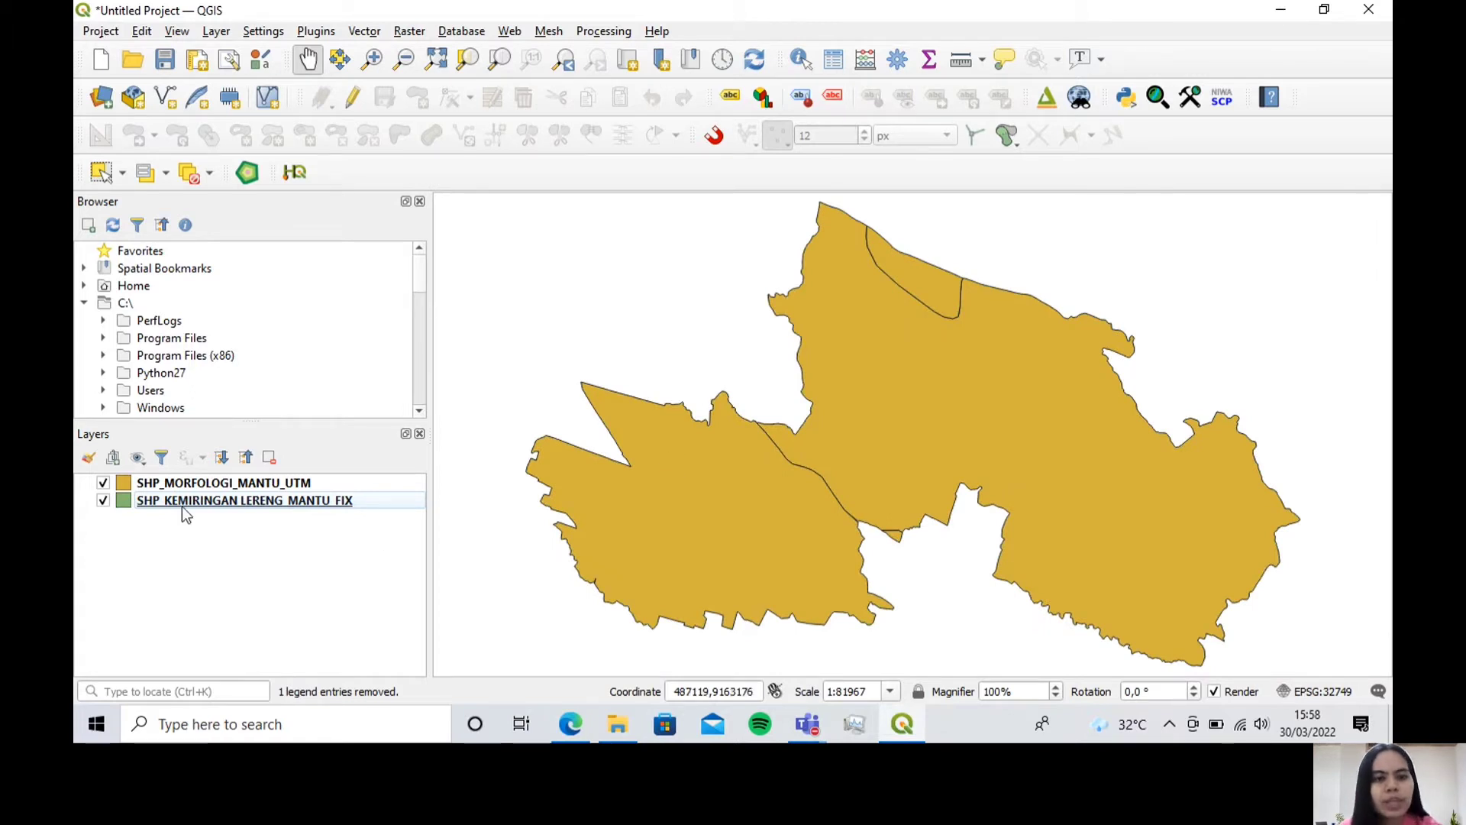
Step: Start an Intersection with SHP_MORFOLOGI_MANTU_UTM as input layer and SHP_KEMIRINGAN LERENG_MANTU_FIX as overlay layer
left_click(227, 486)
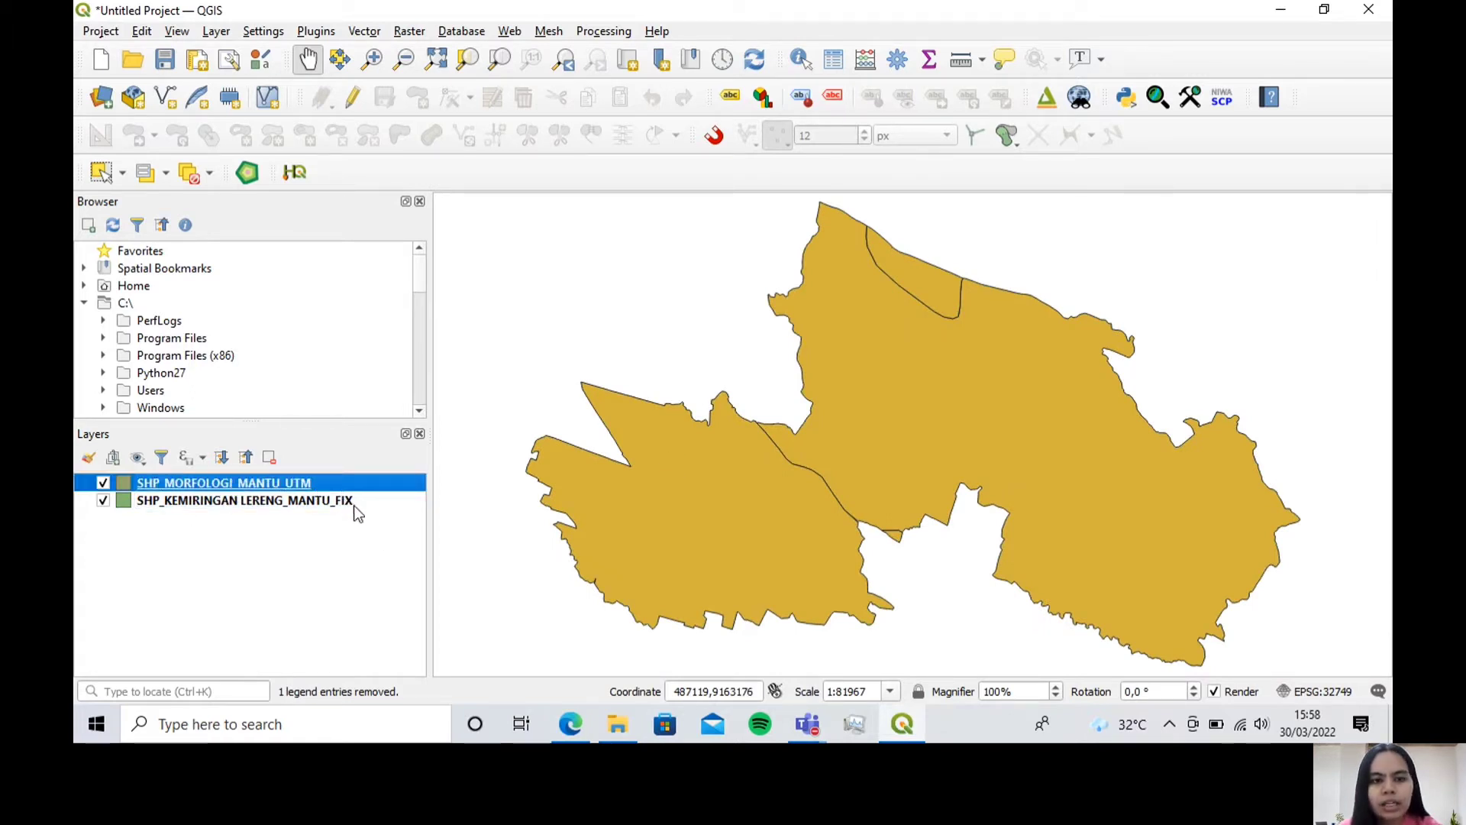
left_click(364, 31)
mouse_move(397, 72)
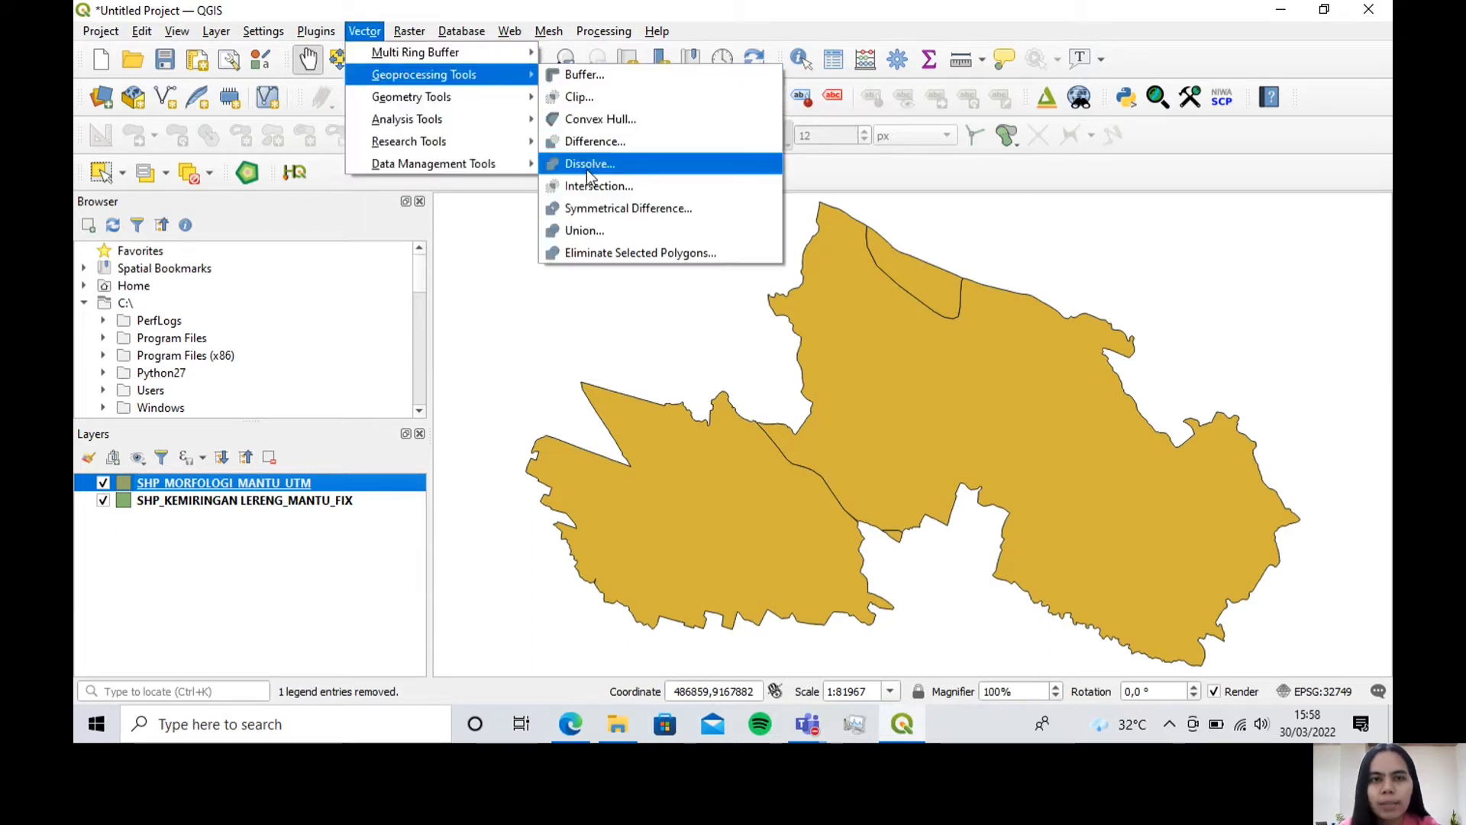
left_click(588, 185)
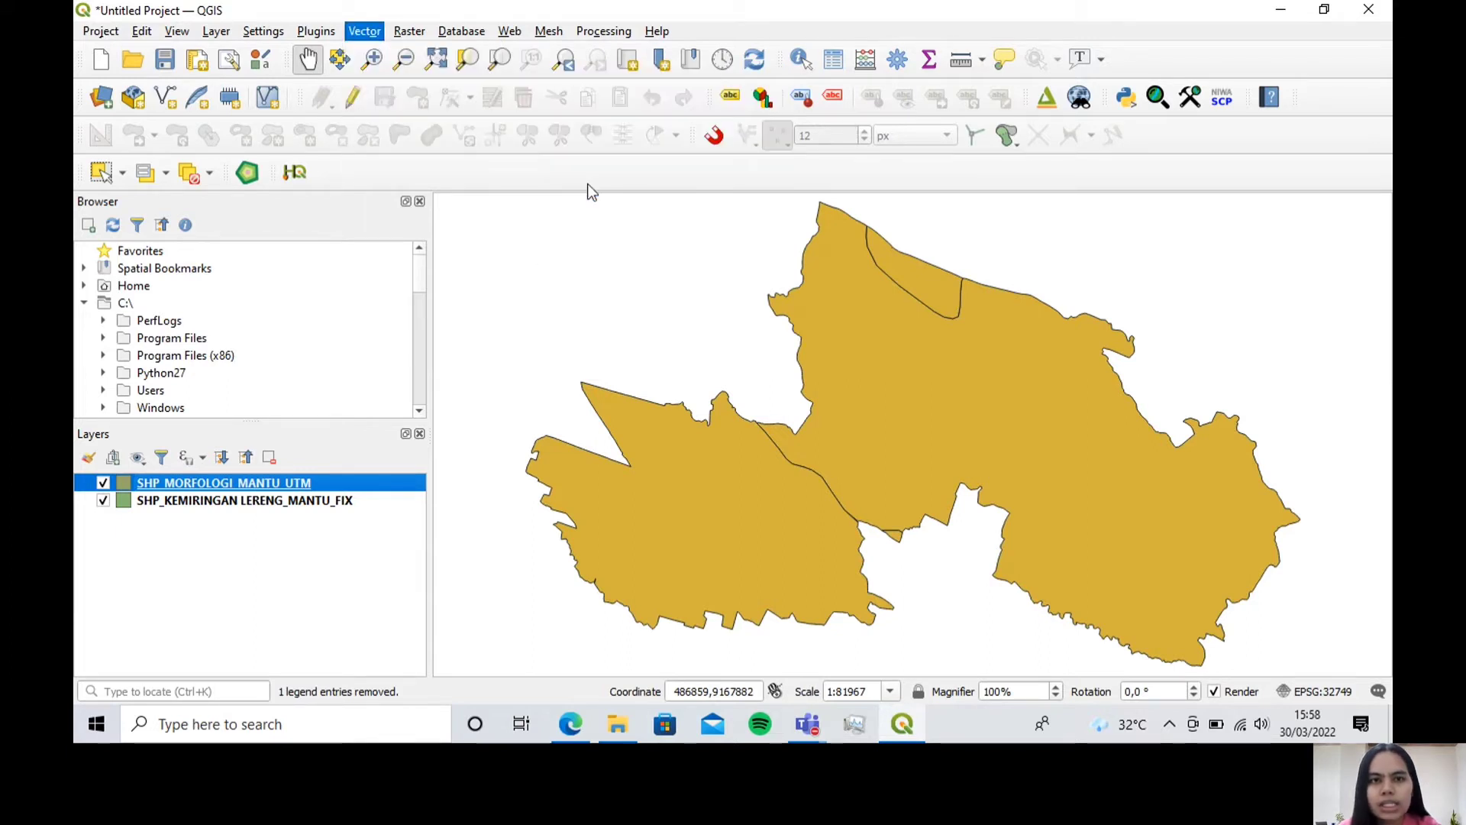
left_click_drag(639, 109, 668, 102)
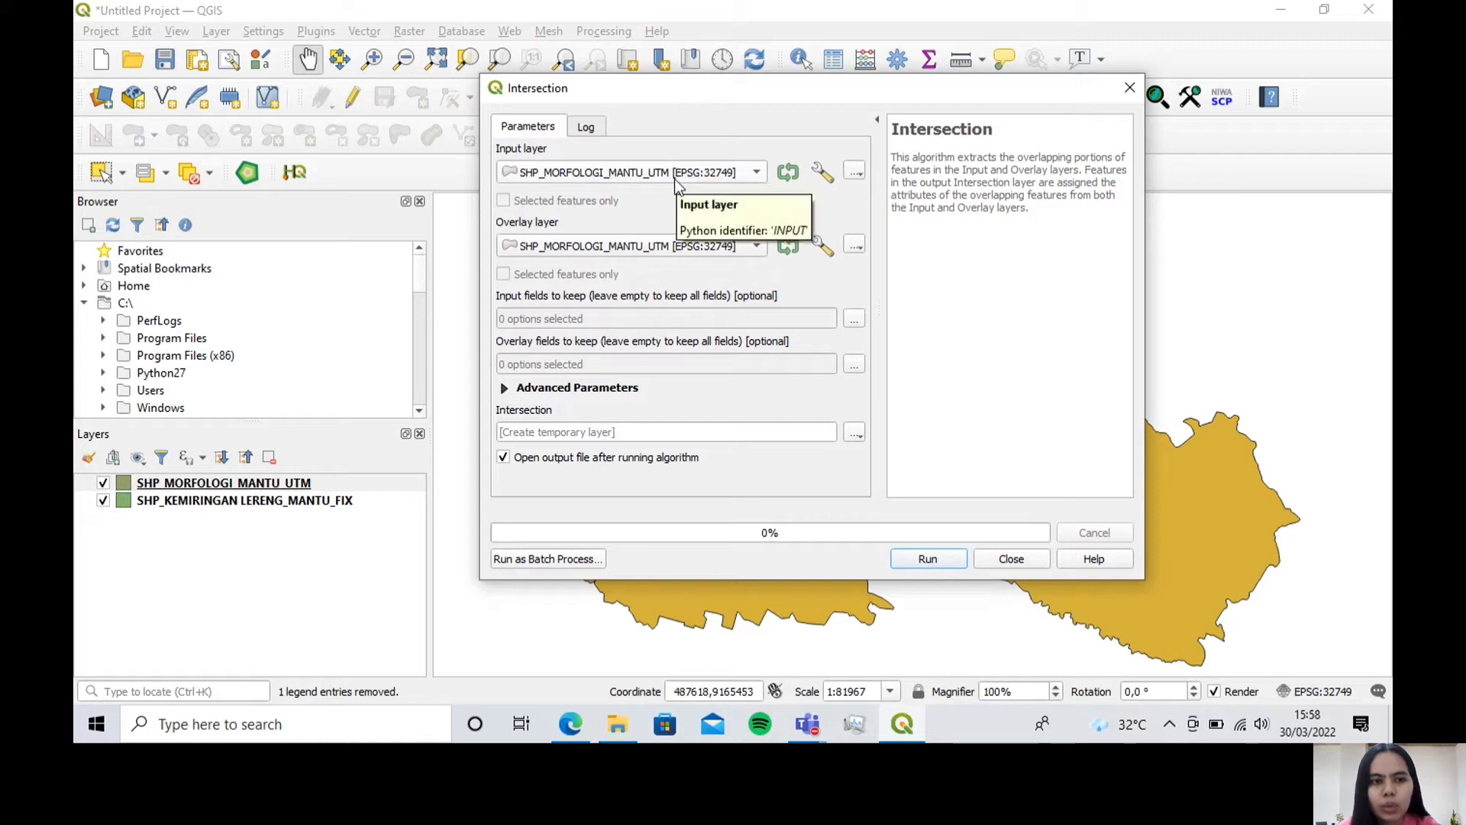
left_click(660, 251)
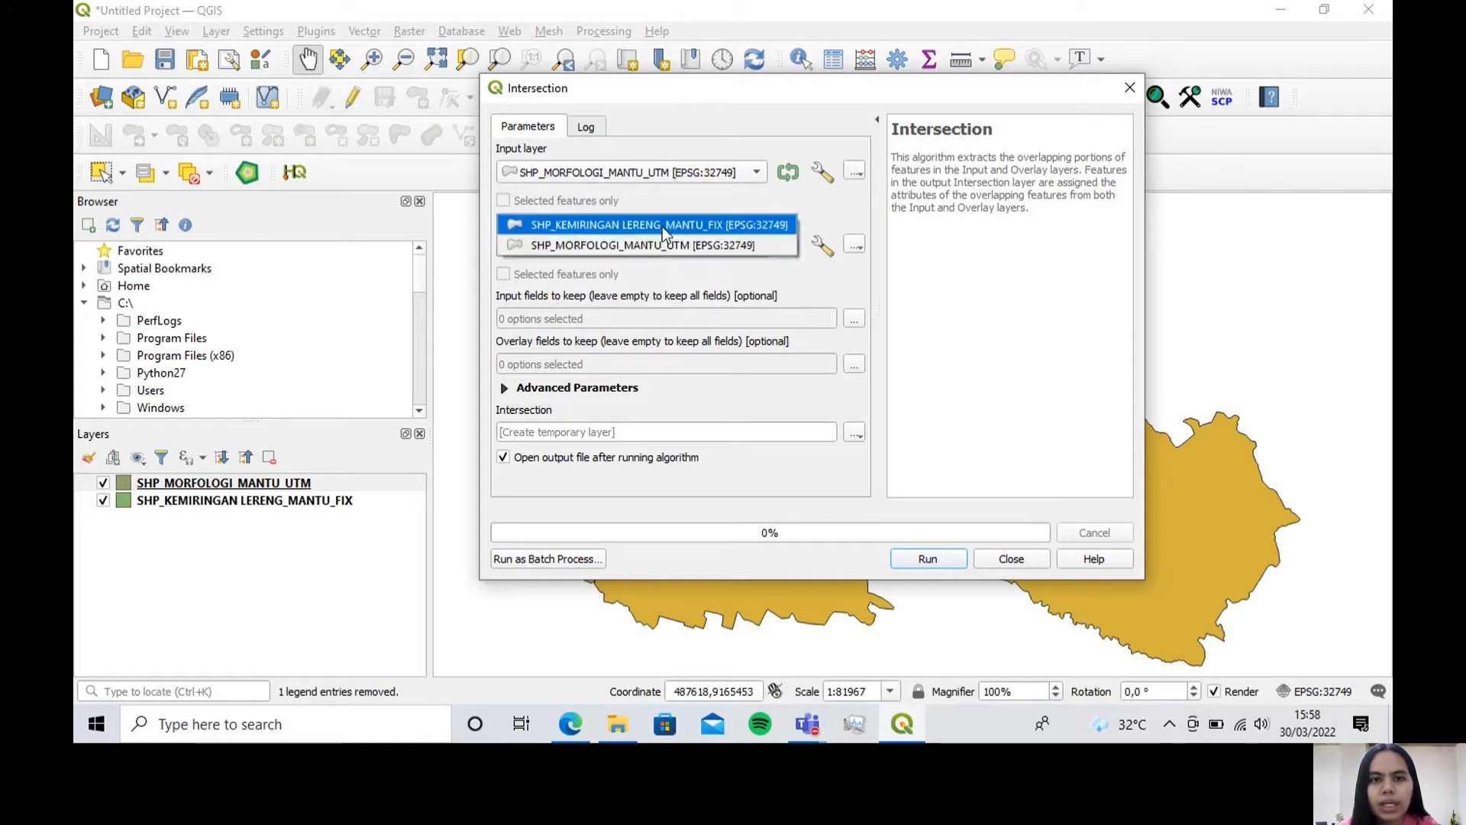
left_click(663, 225)
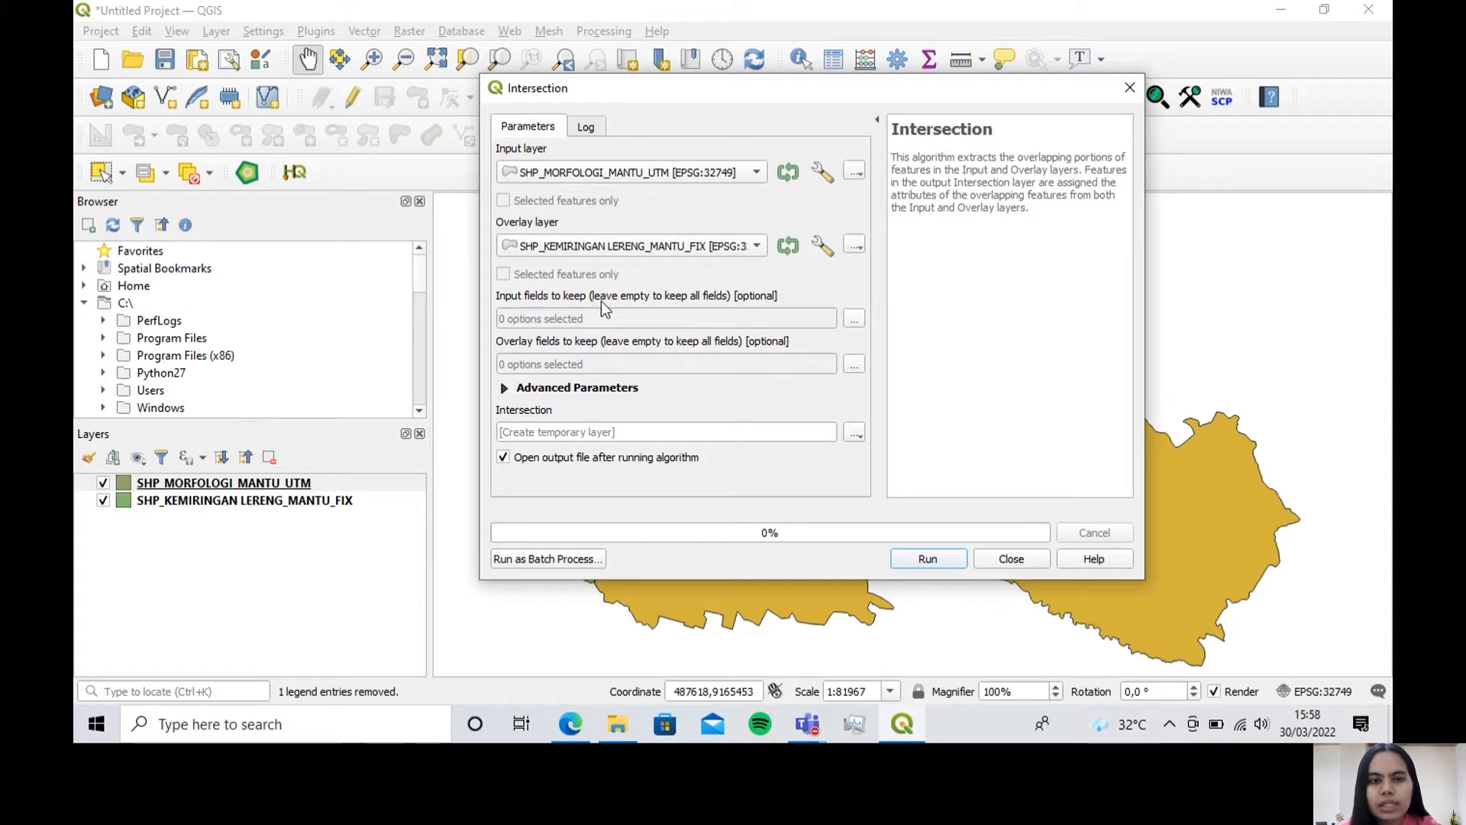
Step: Keep the input fields Klasifikas and Skor and the overlay fields DN and Kemiringan in the intersection
left_click(854, 326)
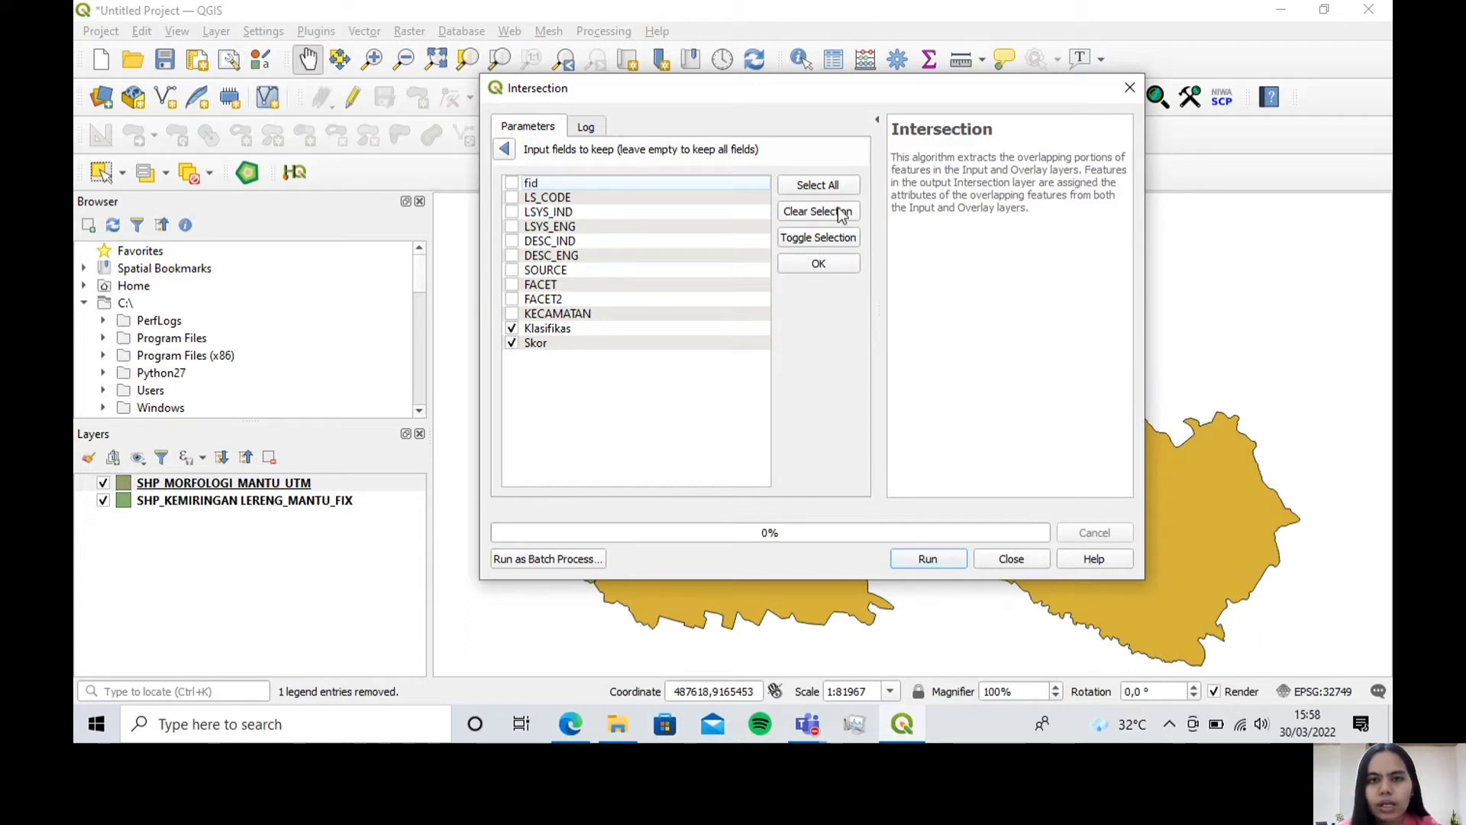
left_click(817, 263)
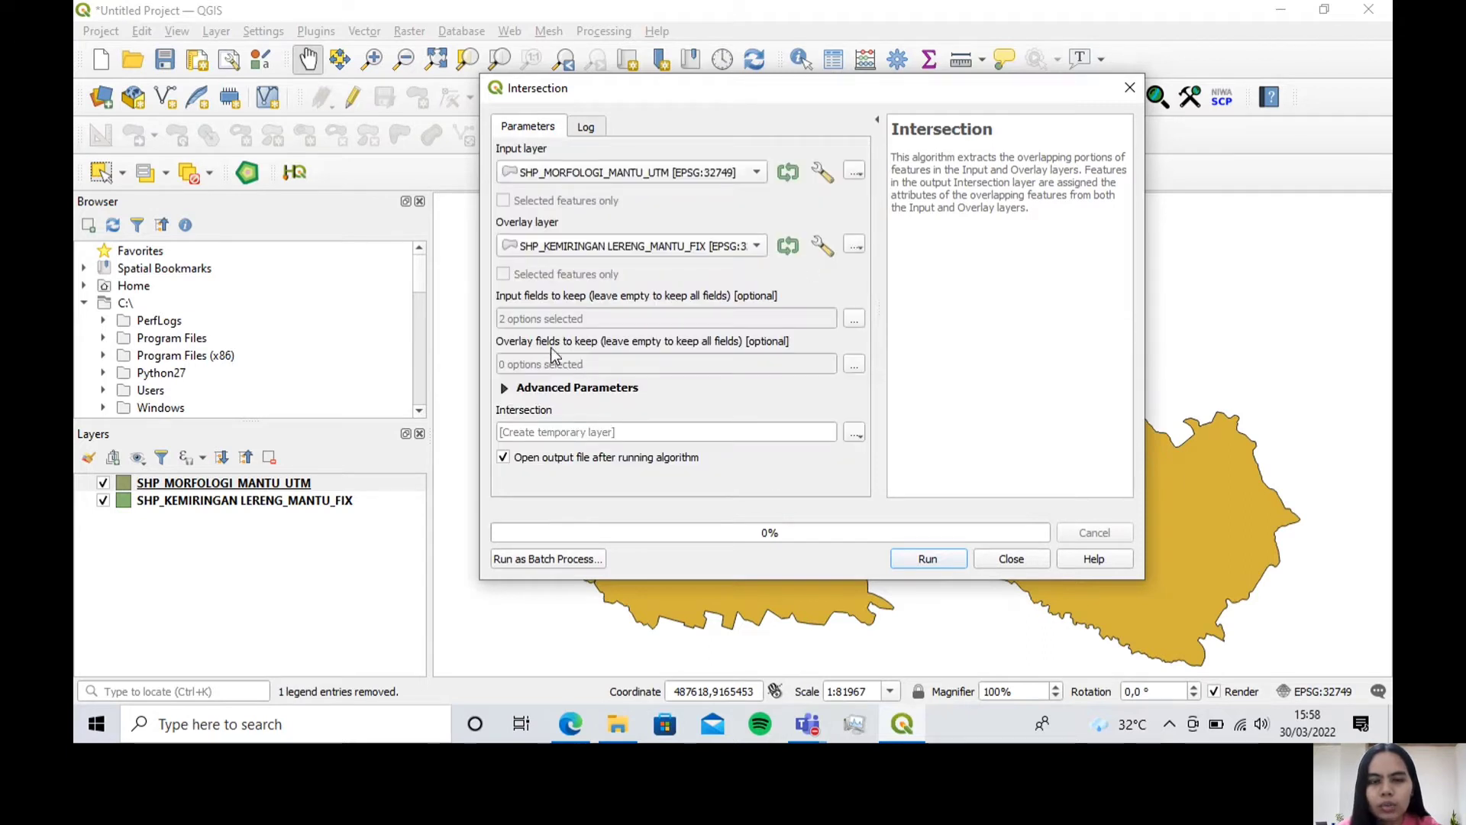
left_click(854, 364)
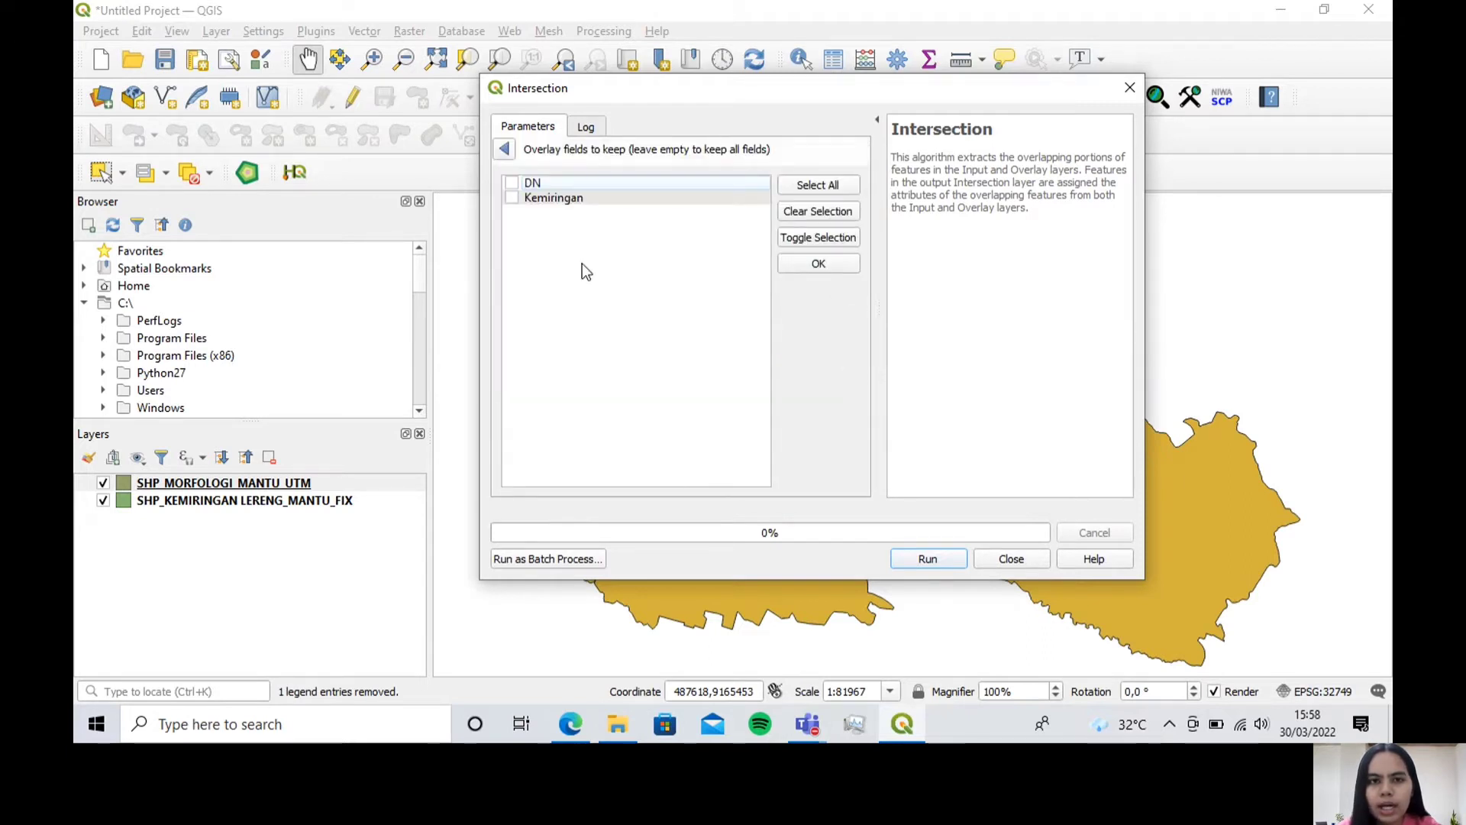
left_click(818, 185)
left_click(818, 266)
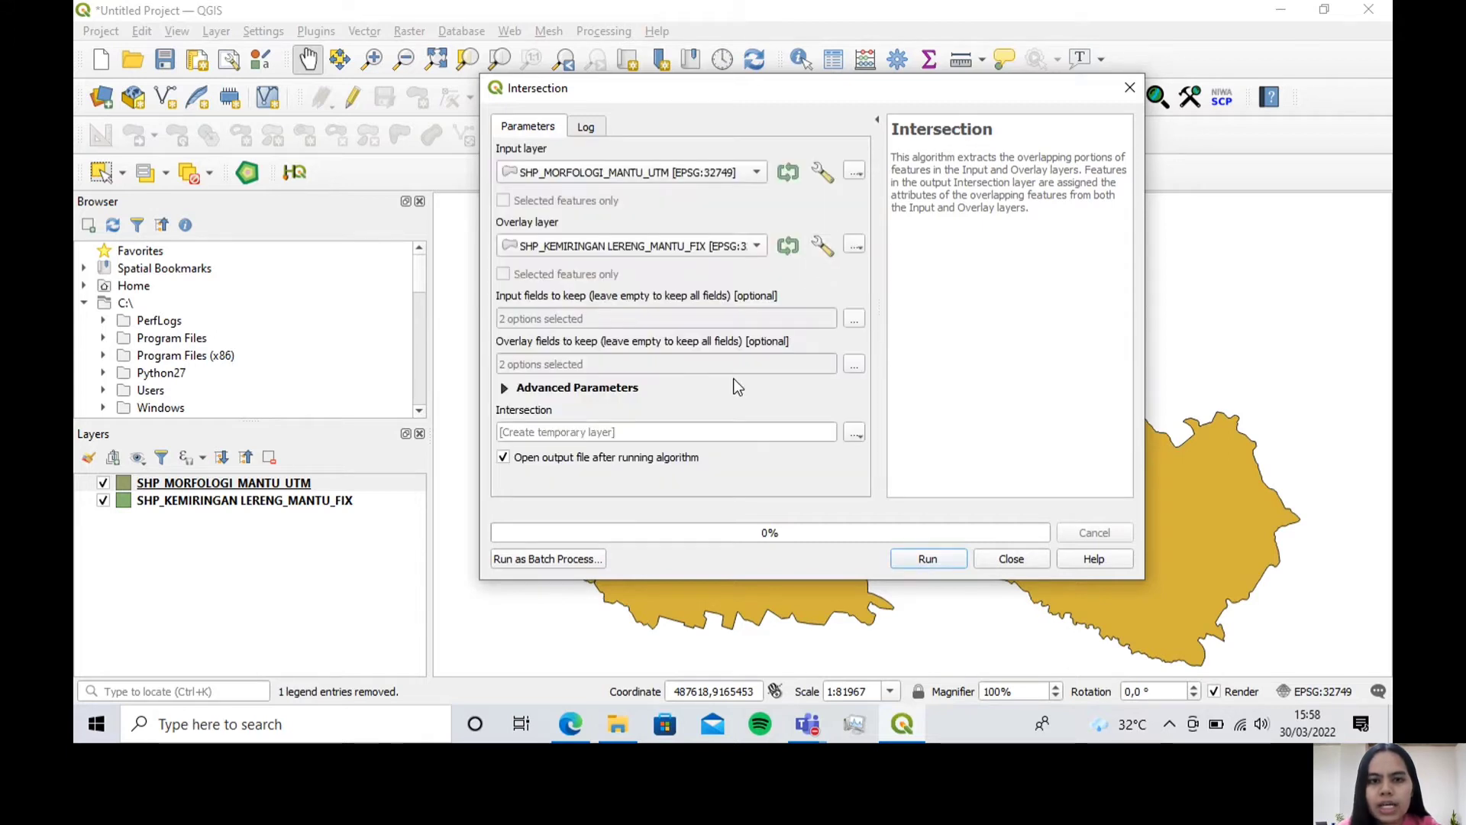
Step: Set the intersection output to a shapefile named INTERSEC_SLOPE_MORFO_MANTU in the MORFOLOGI folder and run the intersection
left_click(853, 432)
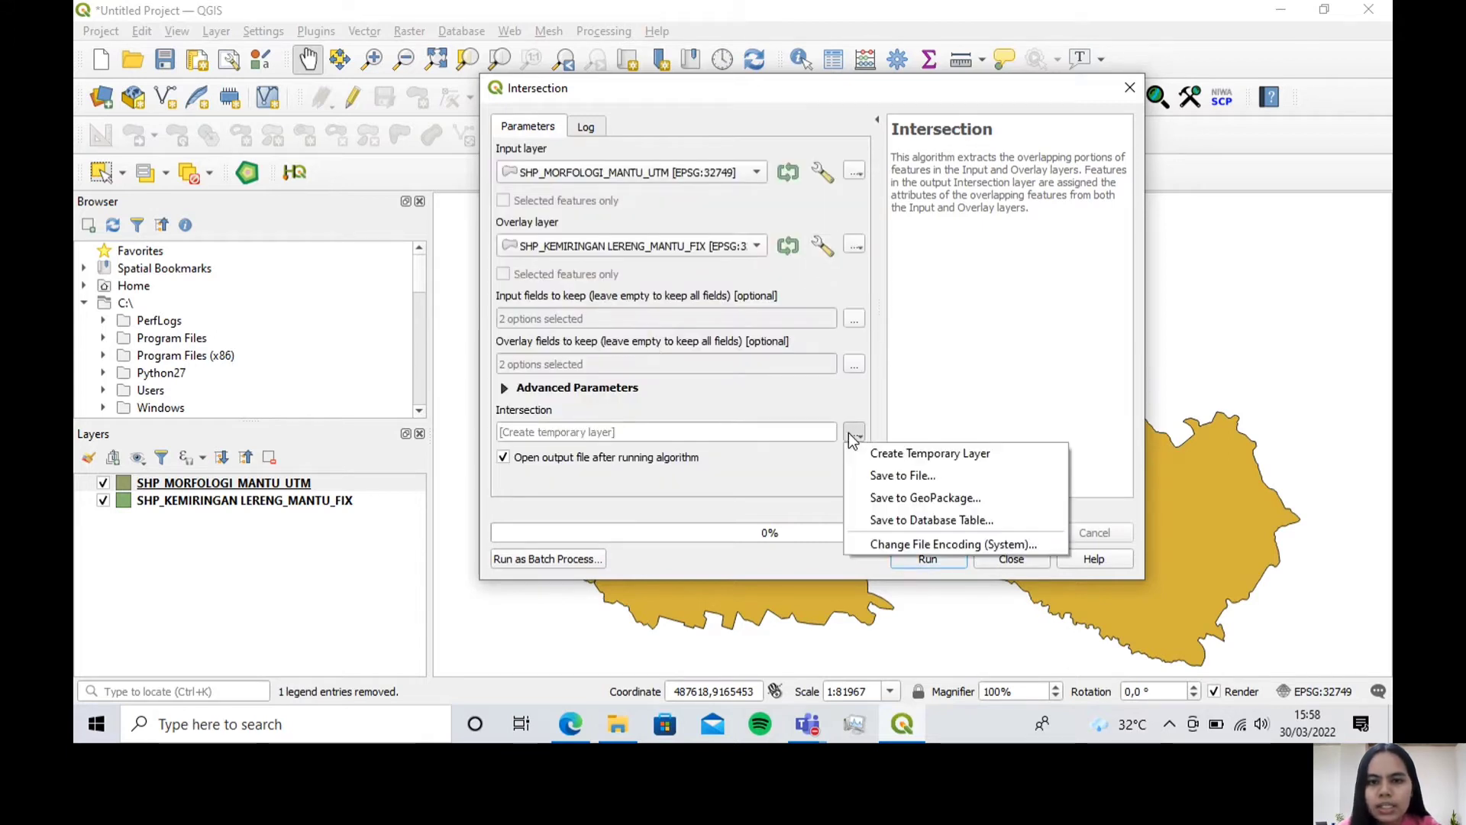
left_click(919, 477)
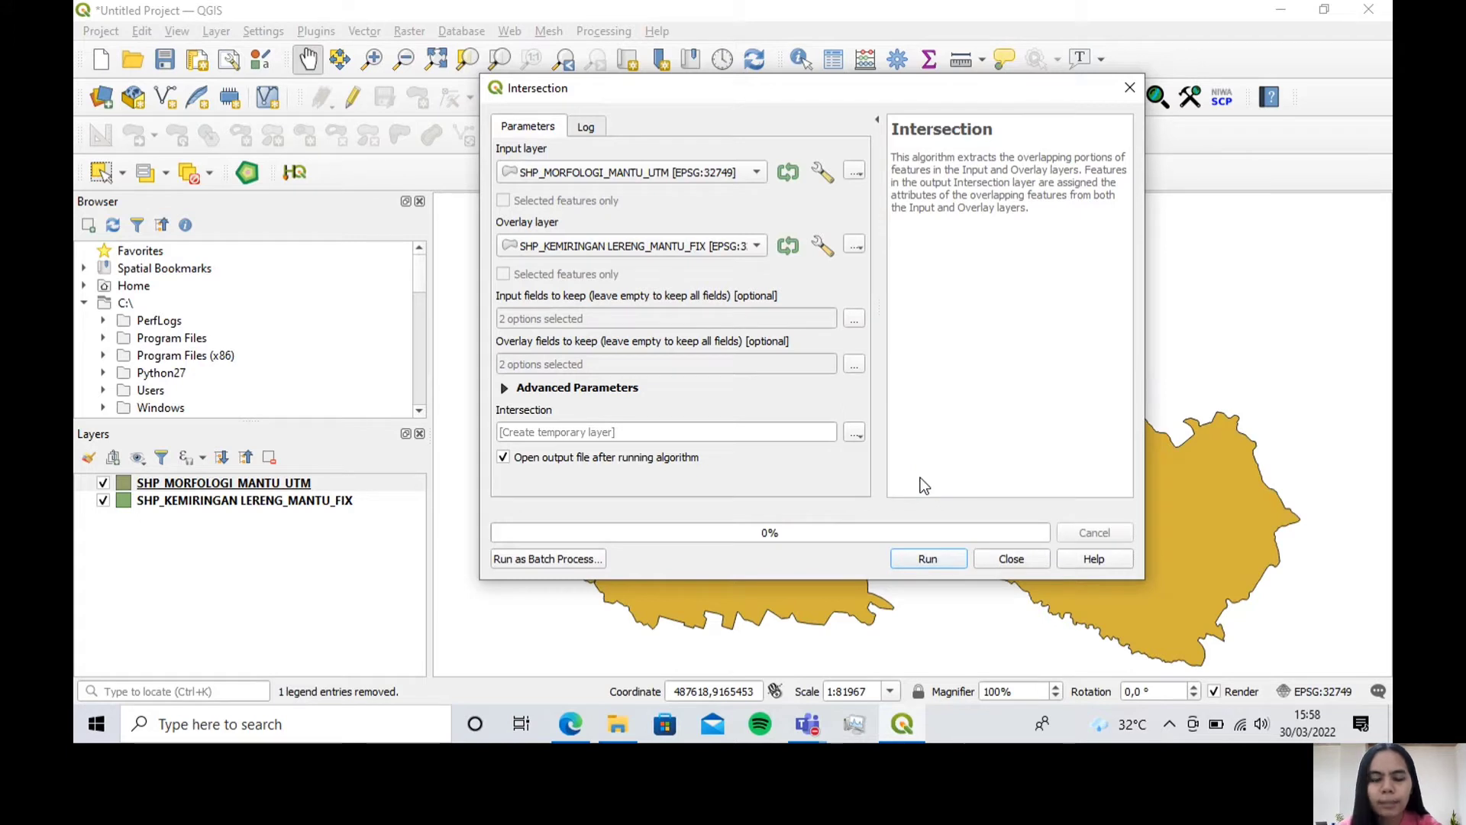
type("INTERSEC")
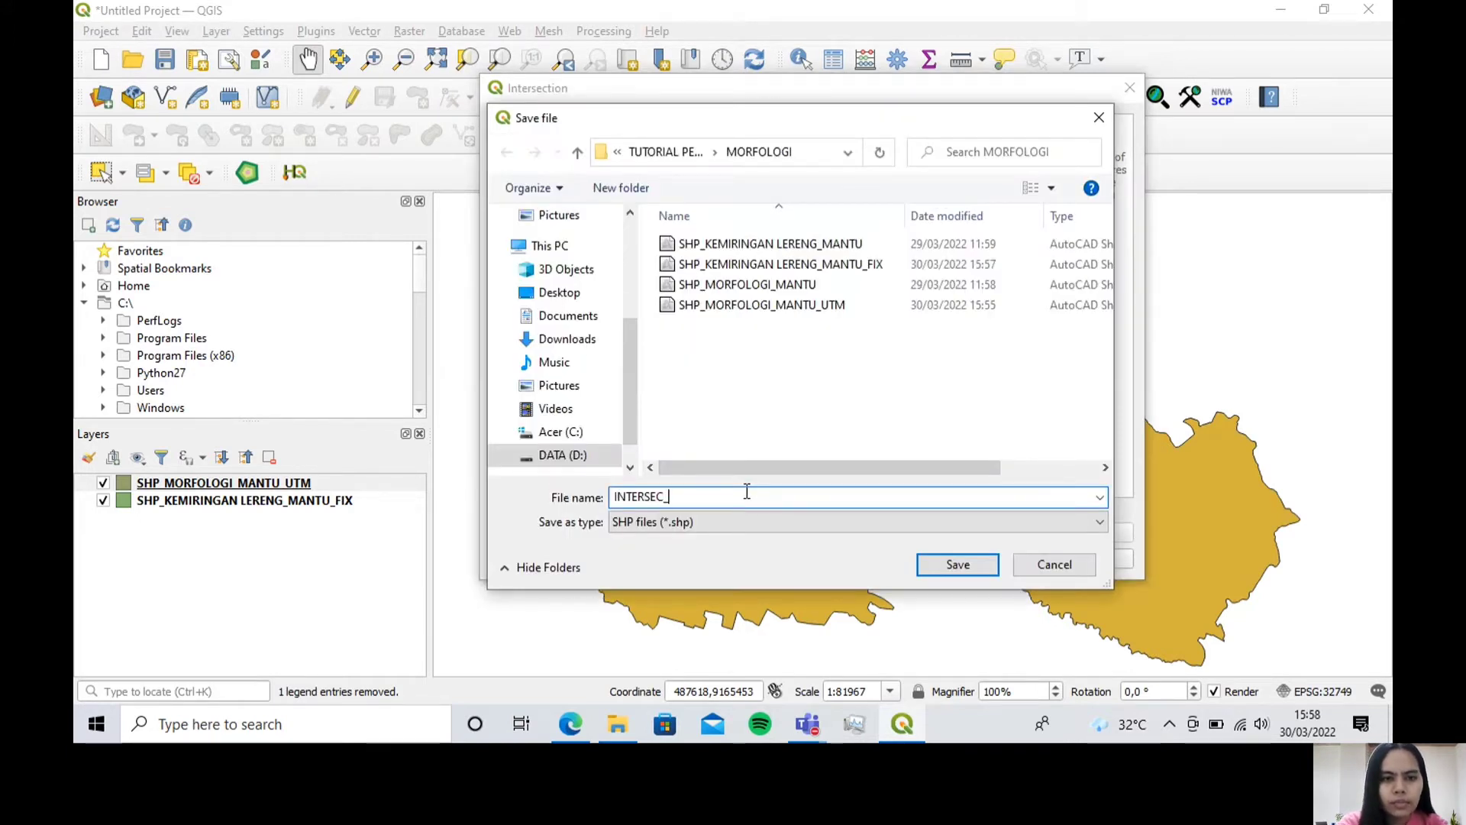
type("_S")
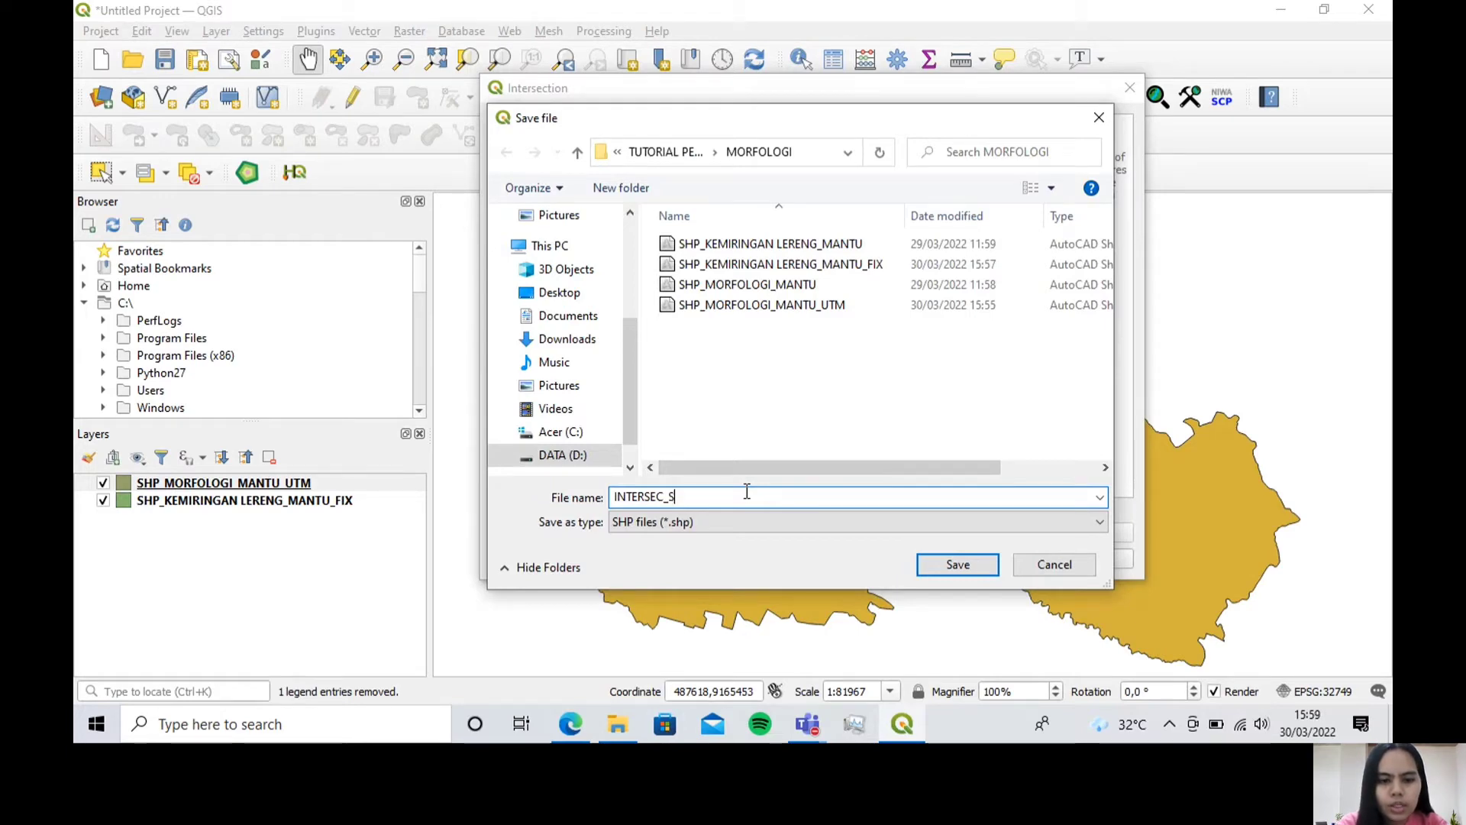
type("LOPE_MORFO")
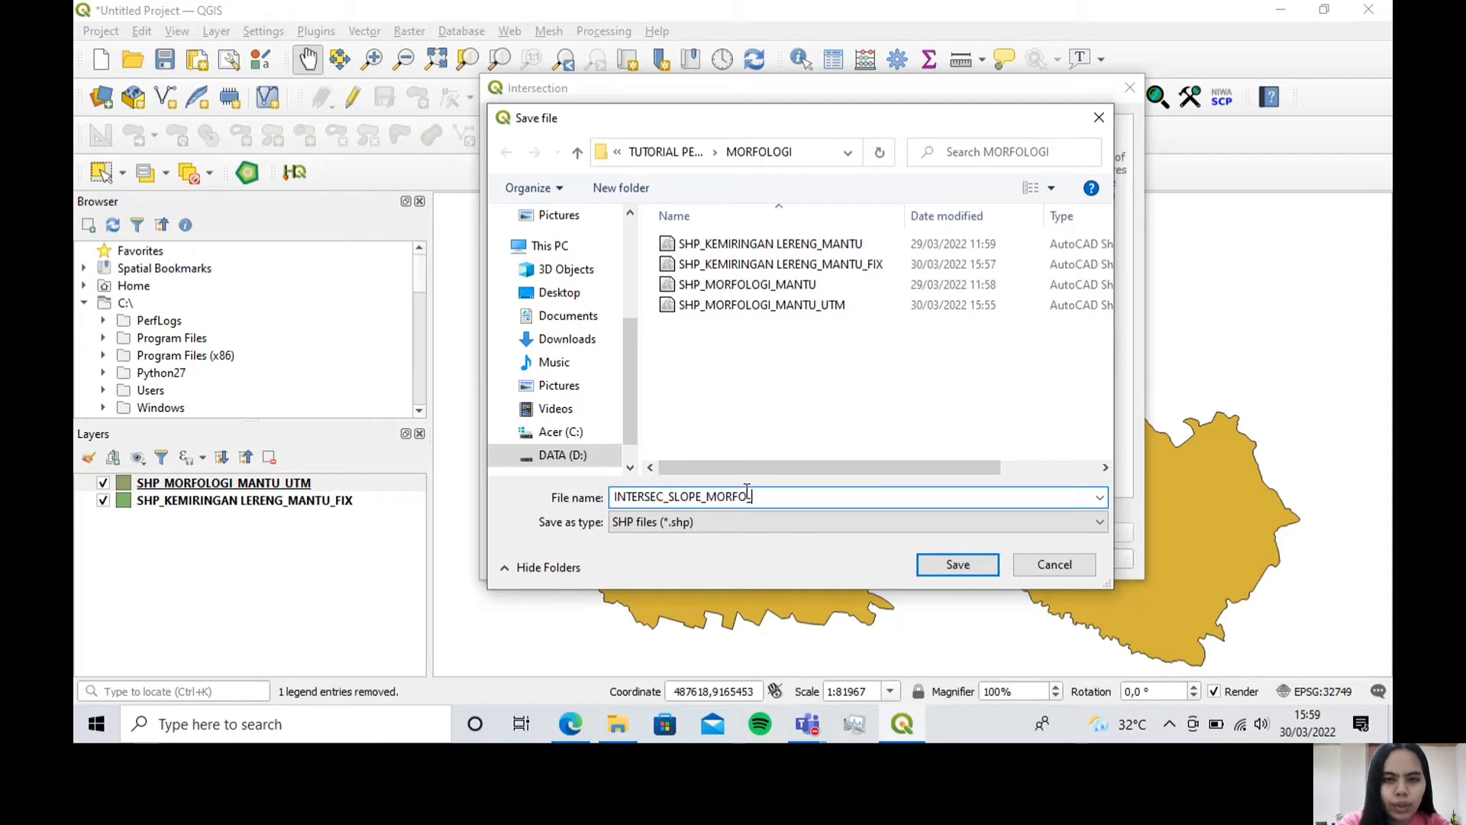
type("_MANTU")
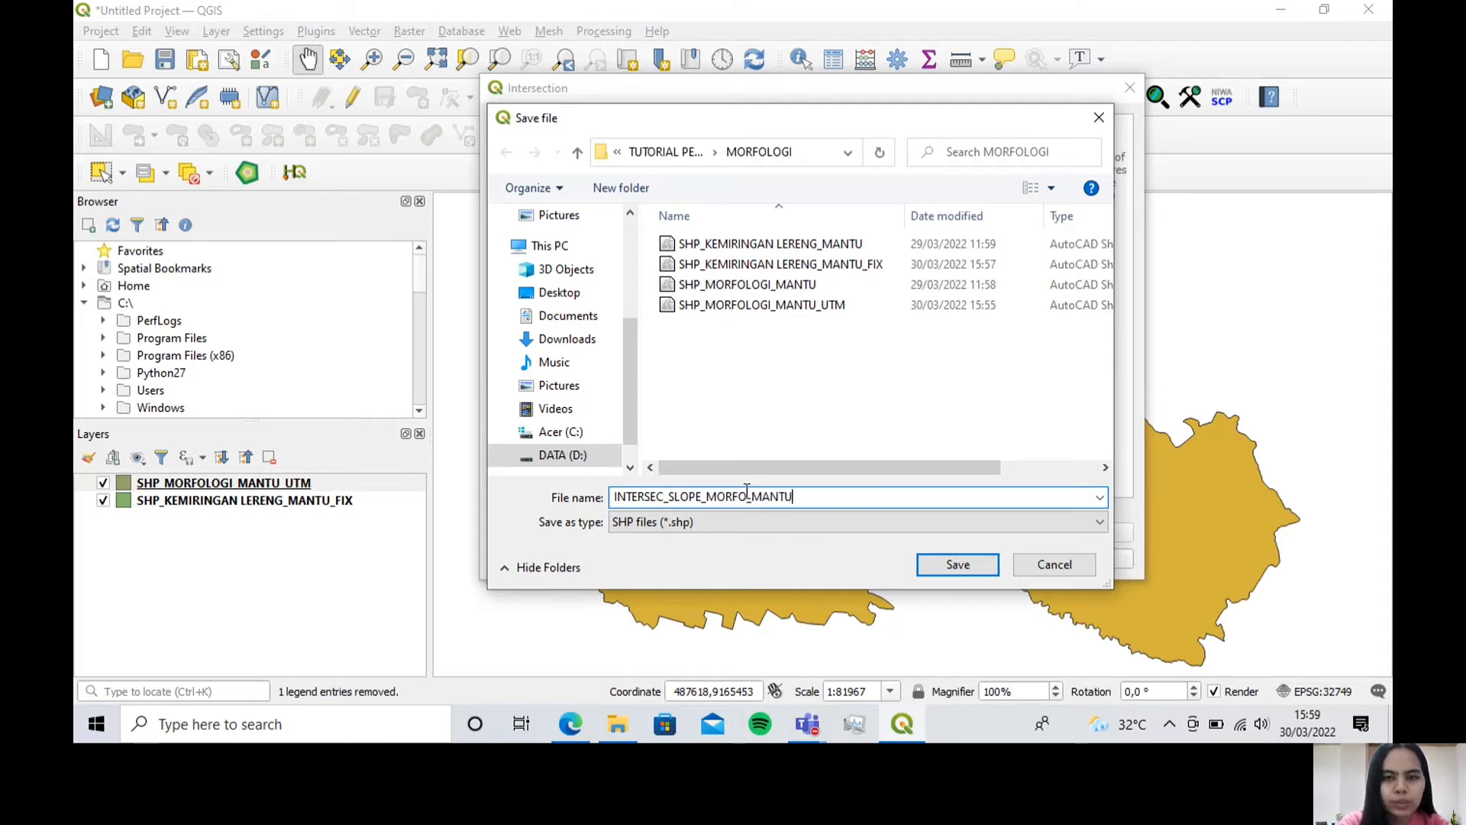
left_click(959, 566)
left_click(922, 560)
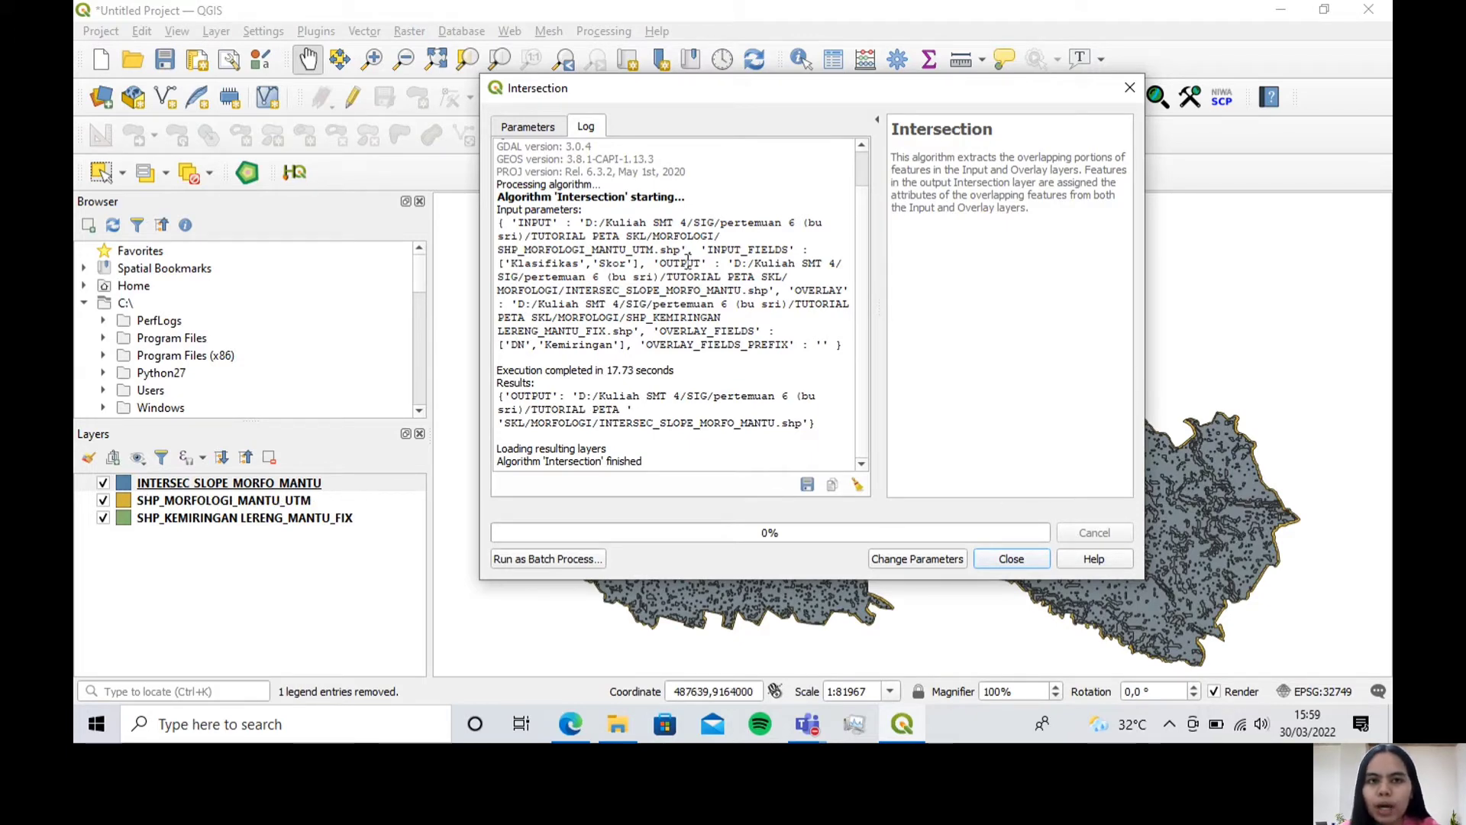
left_click(1026, 563)
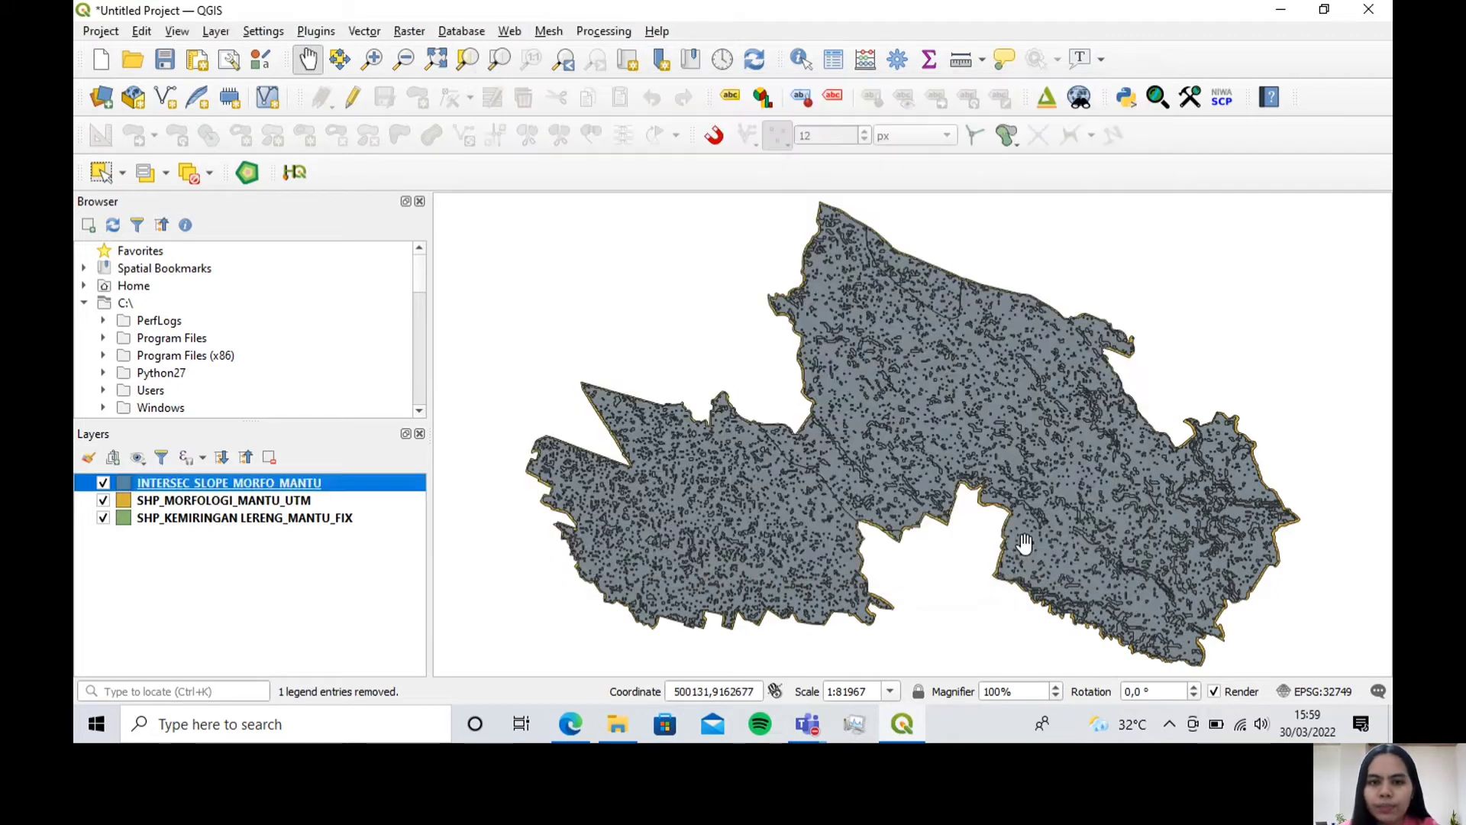
Step: Open the attribute table of INTERSEC_SLOPE_MORFO_MANTU and enable editing
right_click(356, 483)
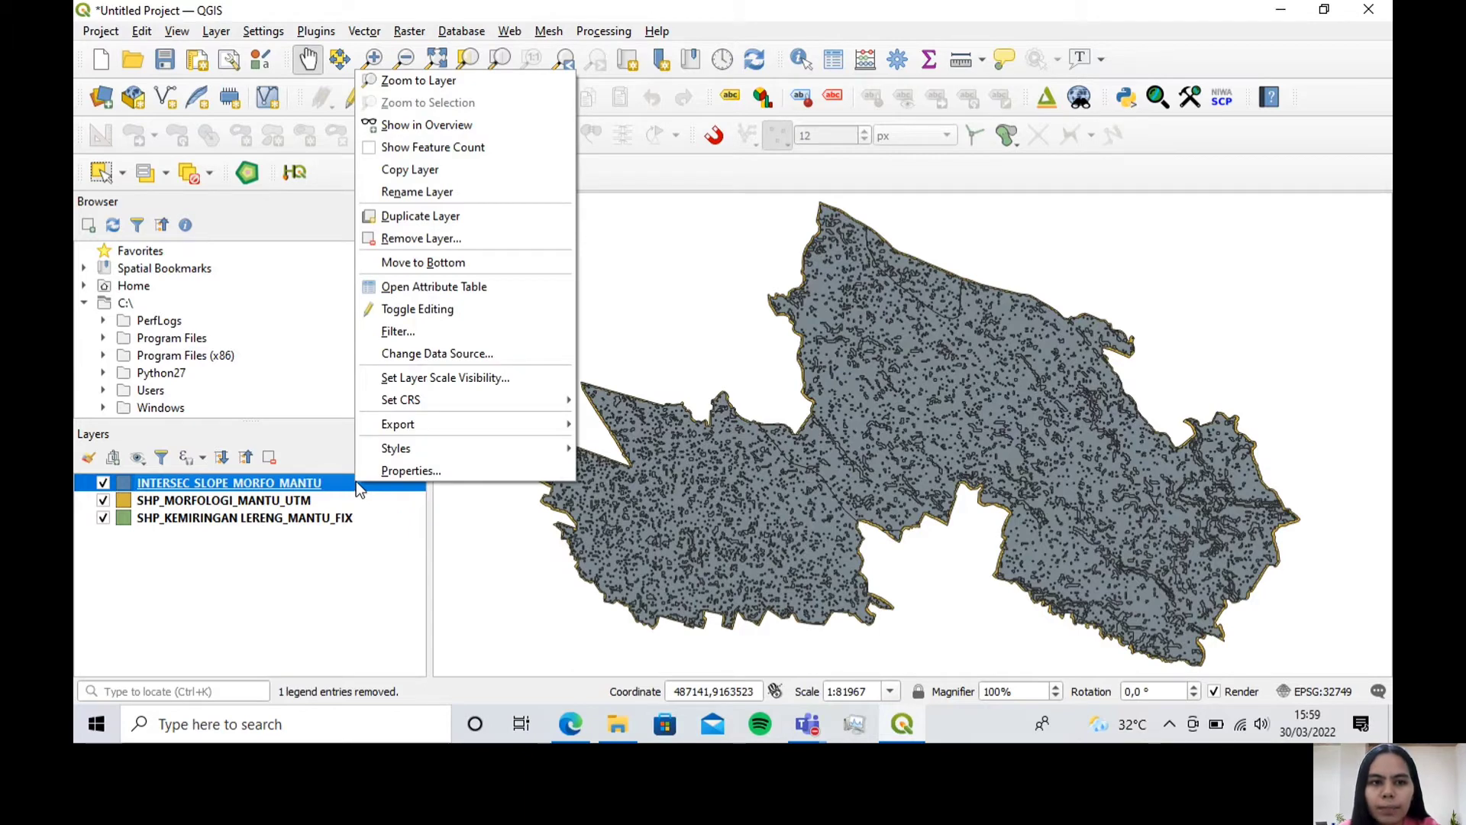
left_click(505, 290)
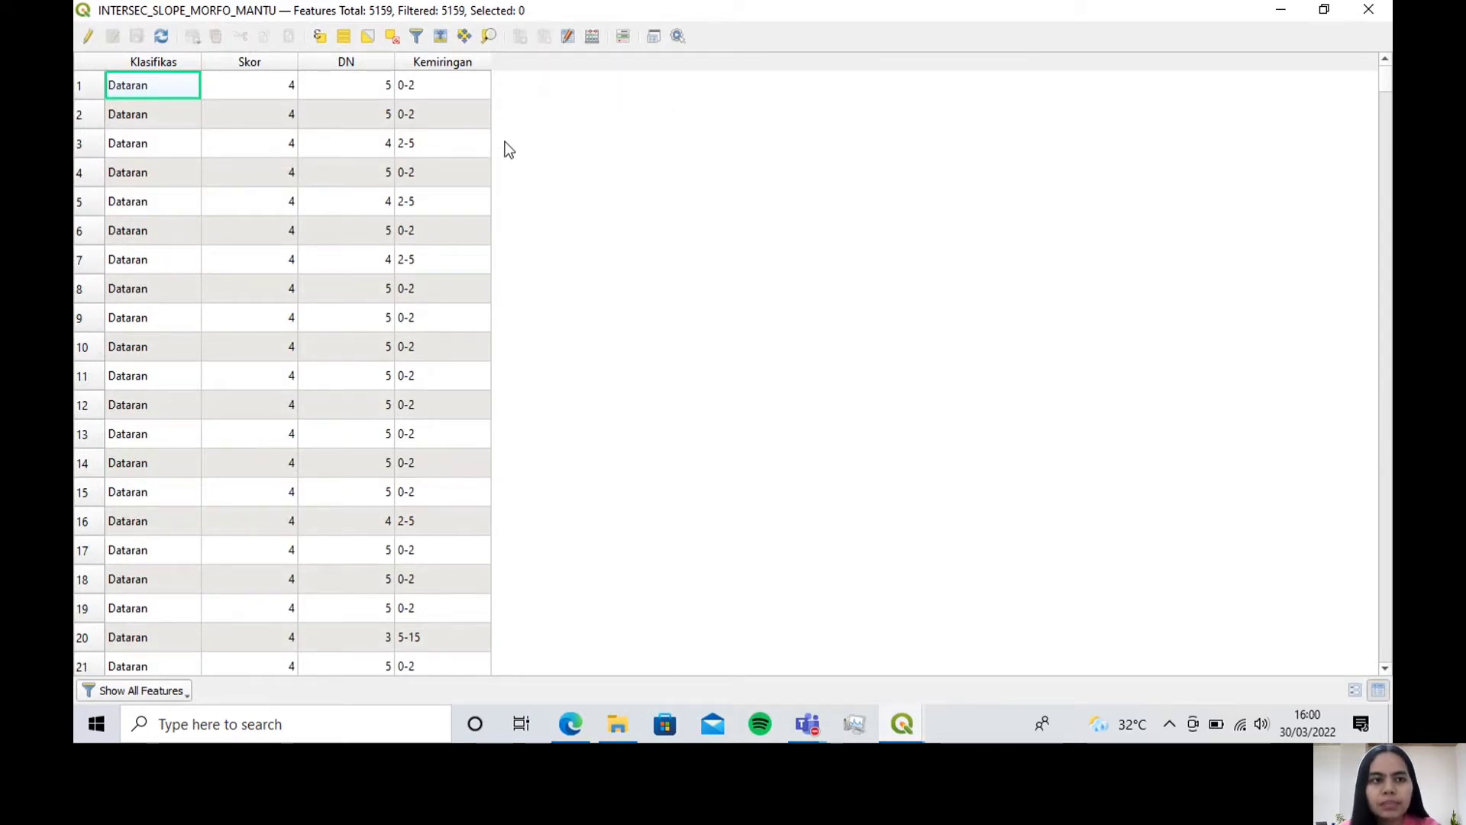
left_click(87, 36)
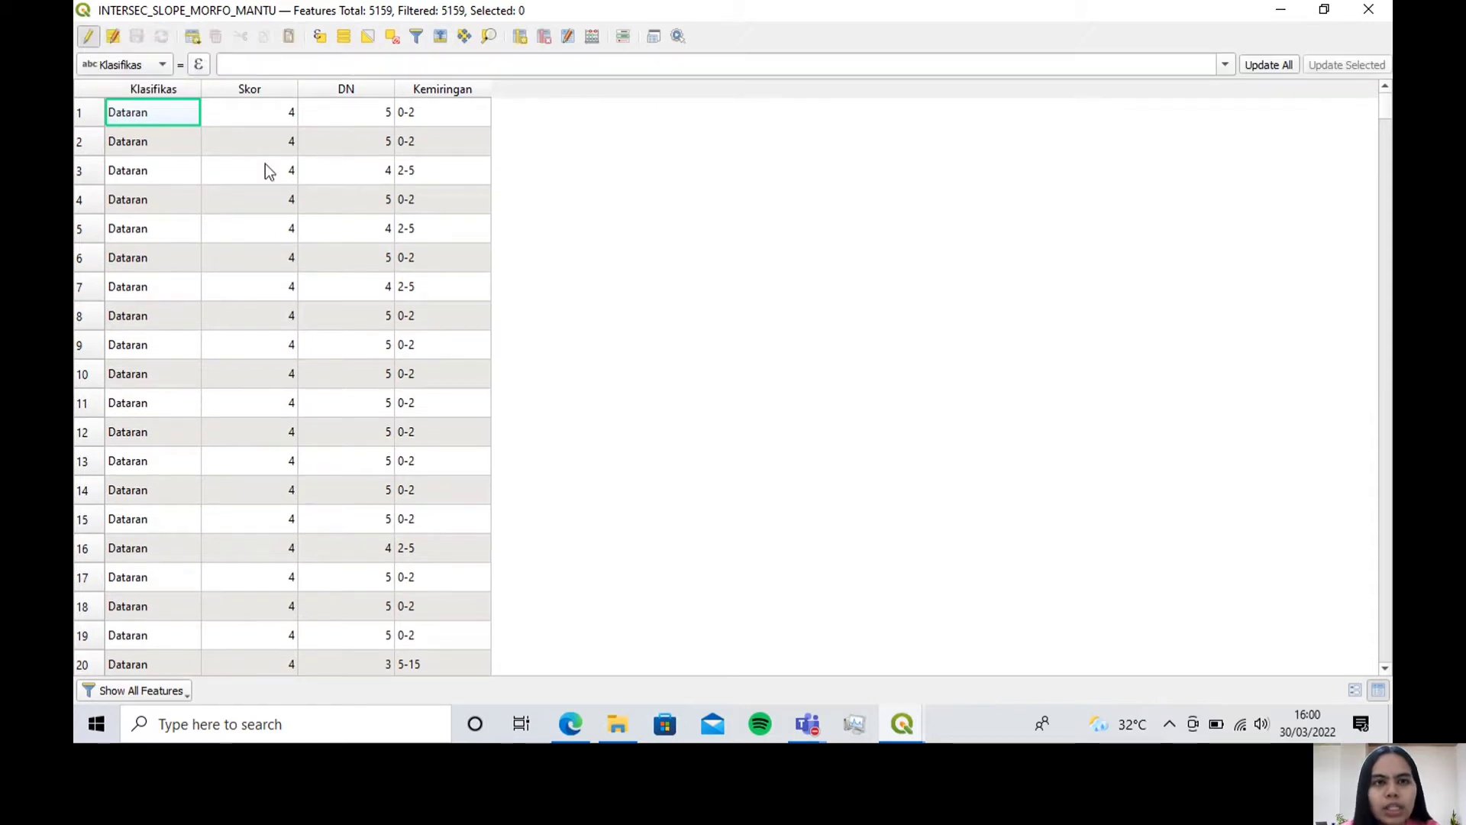
Step: Start a new whole-number field named Skor_Total in the Field Calculator
left_click(592, 38)
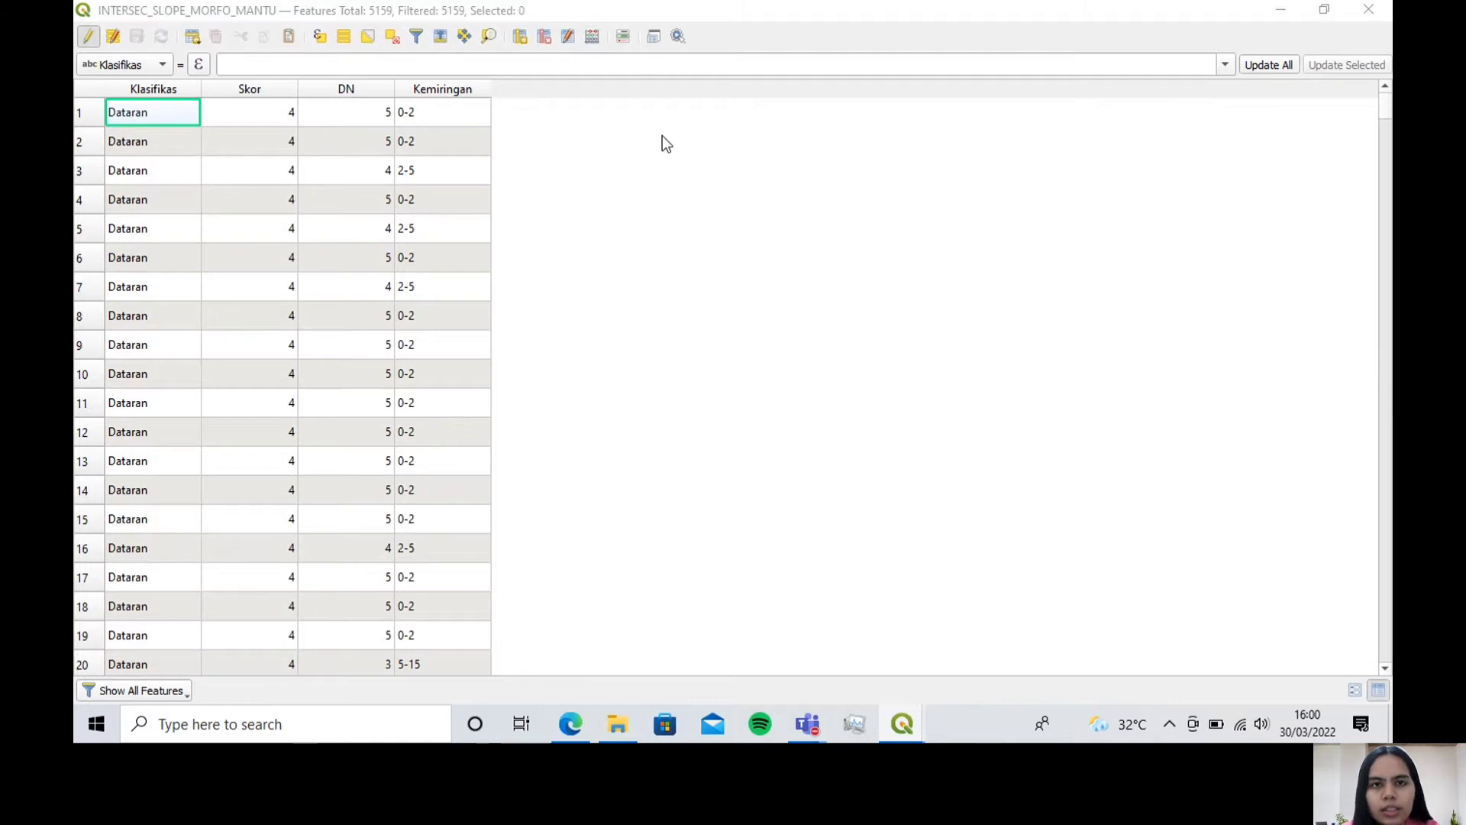
left_click_drag(739, 56, 773, 31)
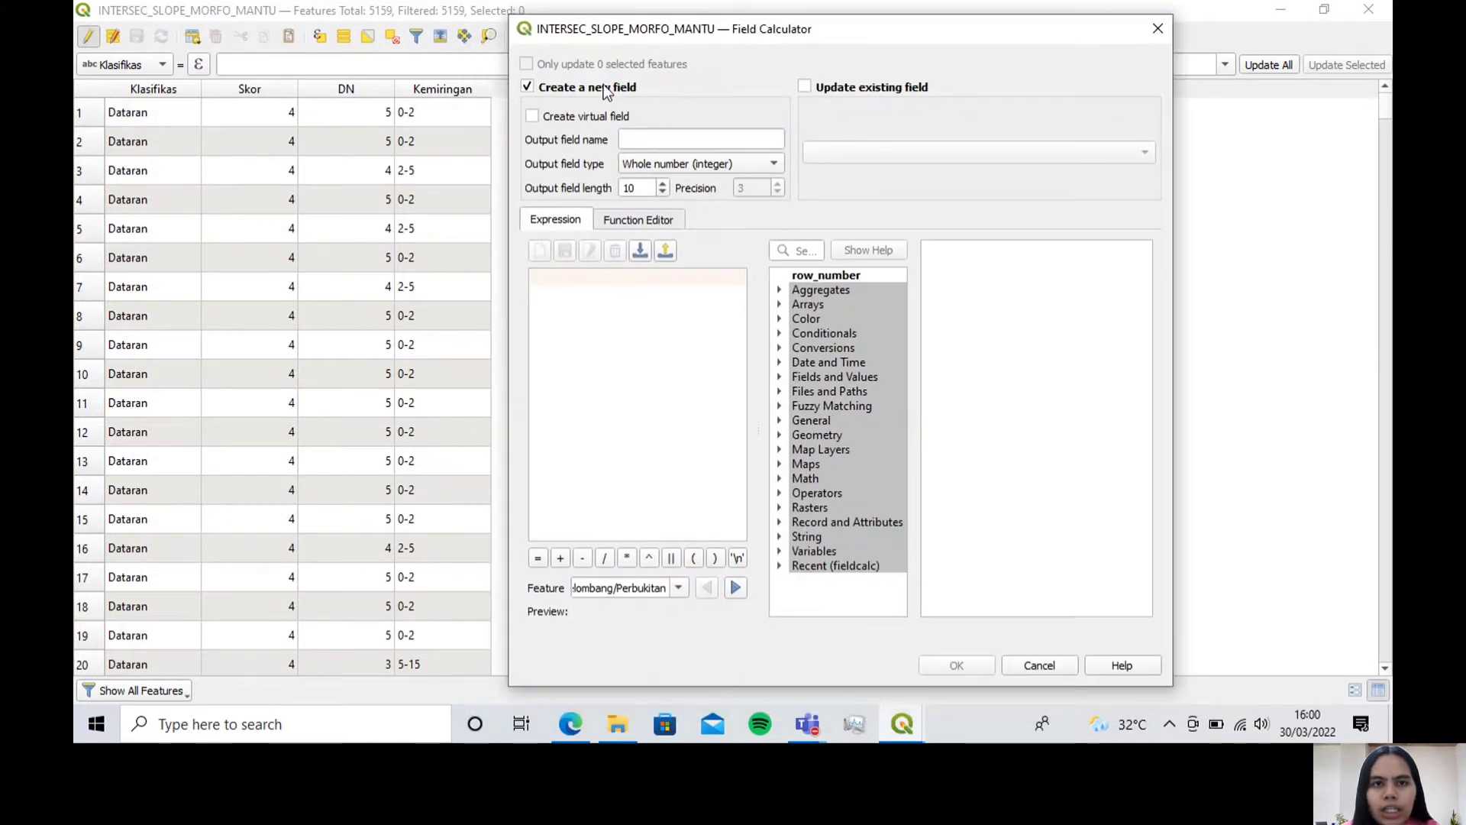
left_click(653, 139)
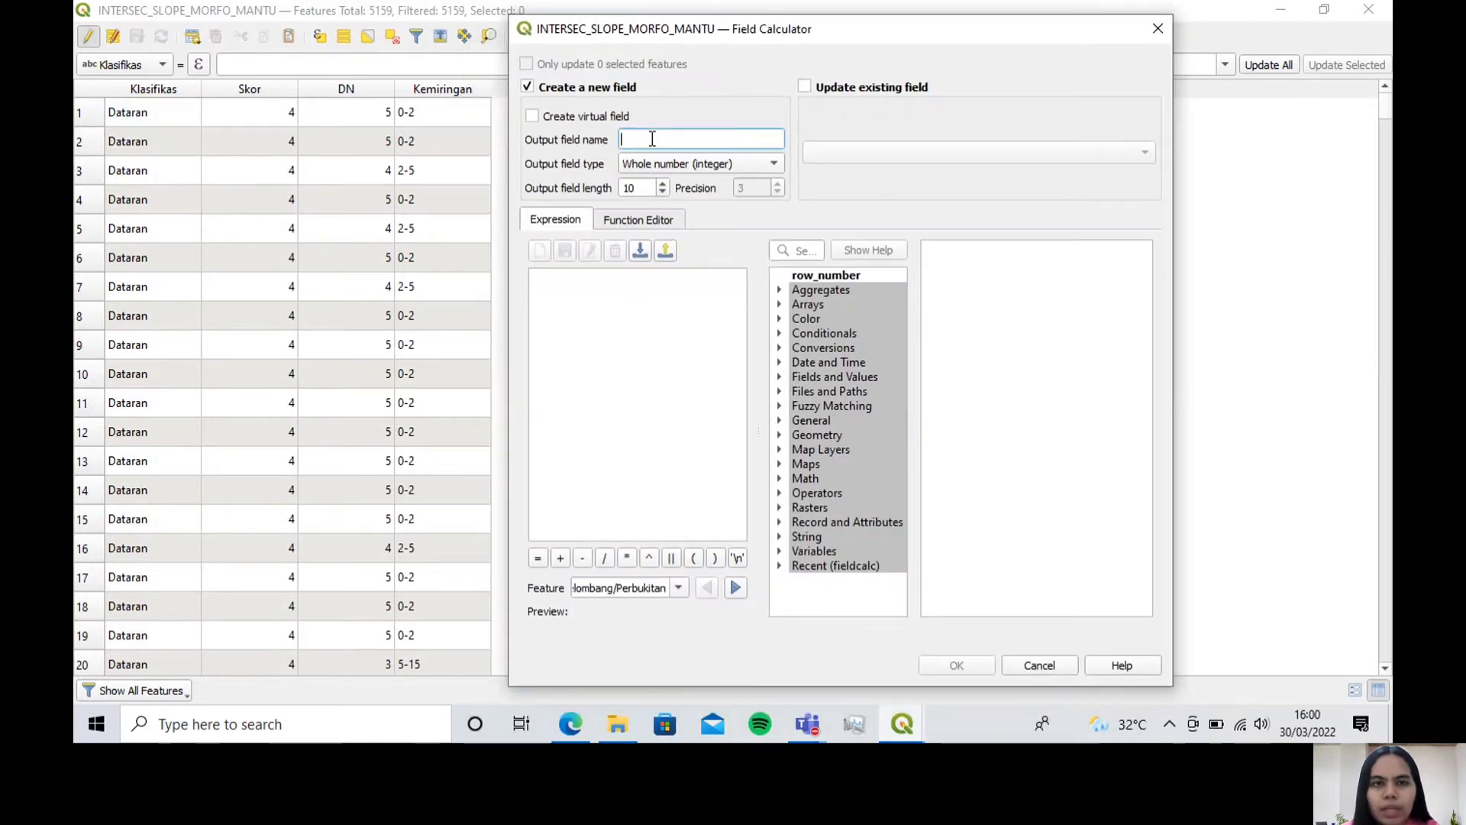
key("Caps_Lock")
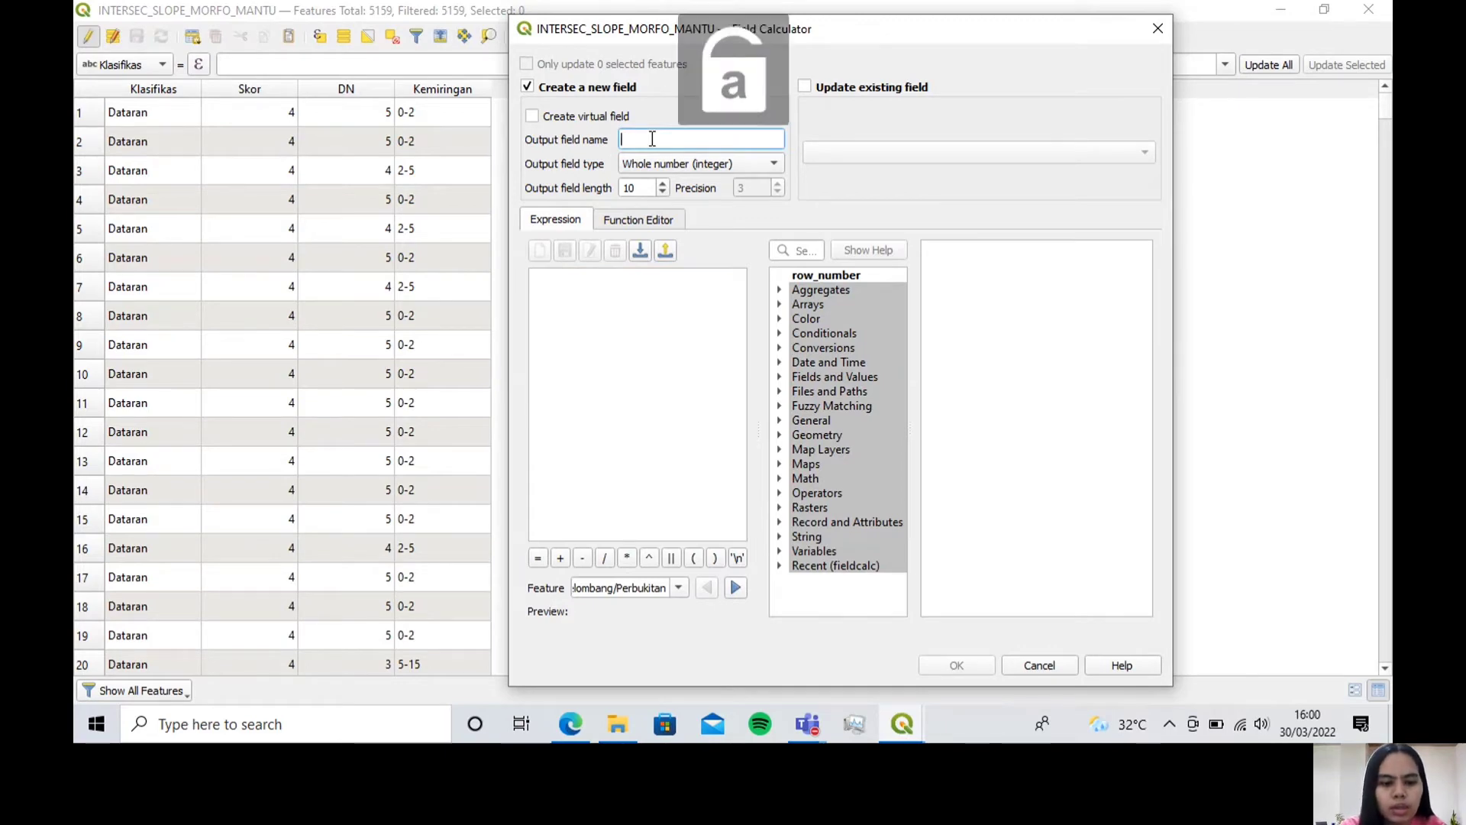
key("Caps_Lock")
type("K")
key("BackSpace")
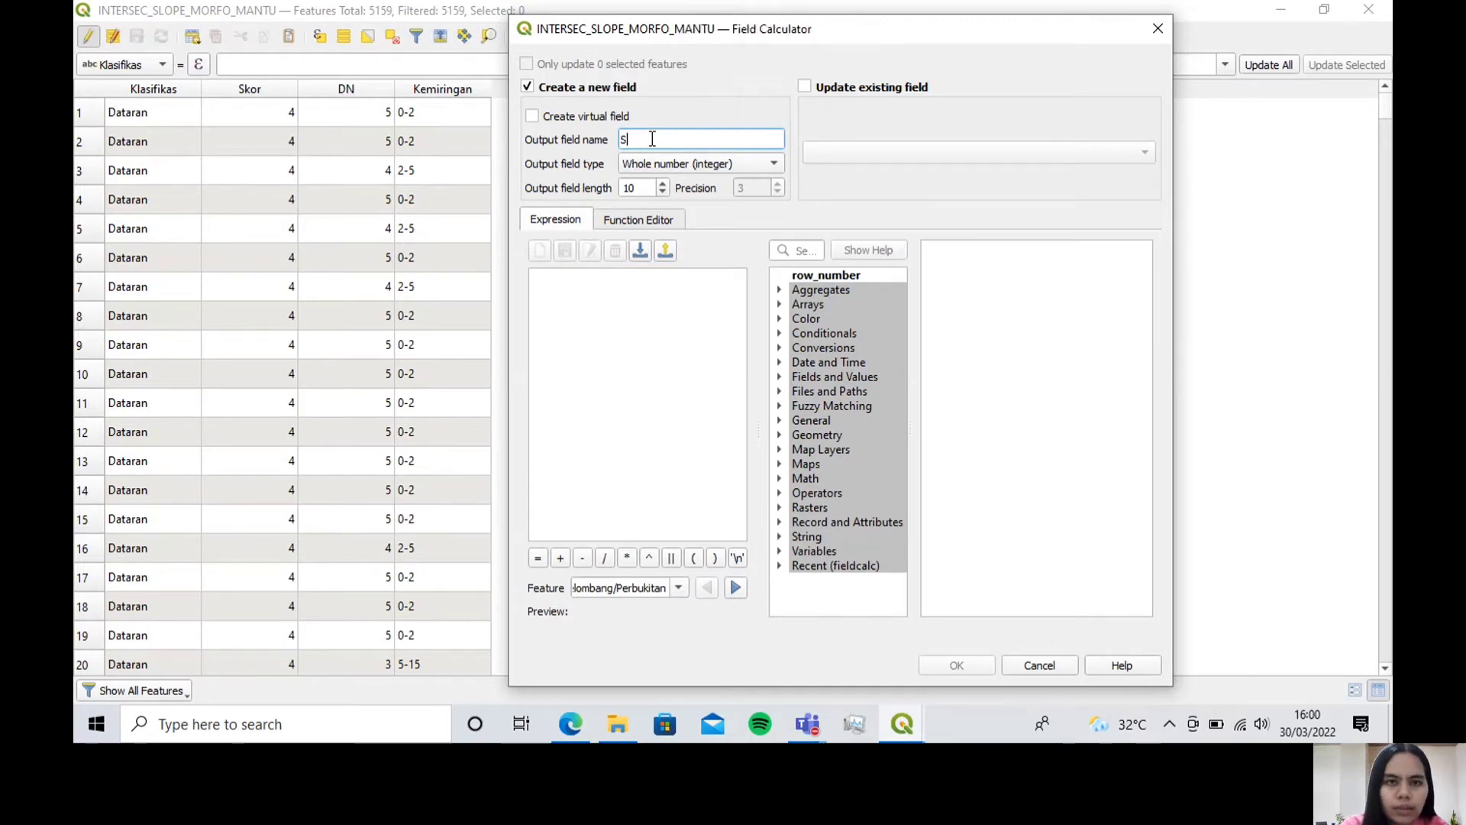
key("Caps_Lock")
type("kor")
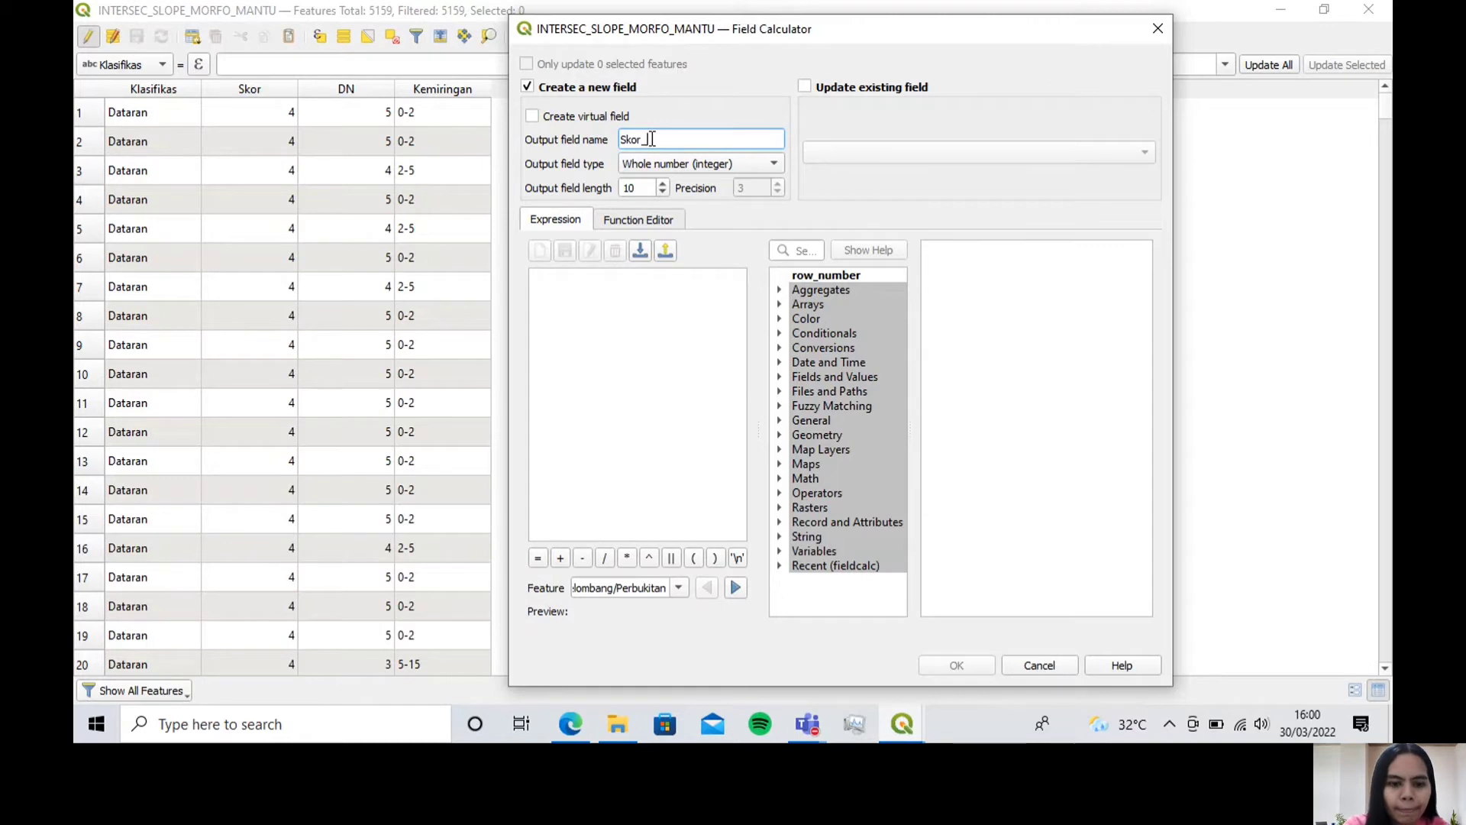
type("_Total")
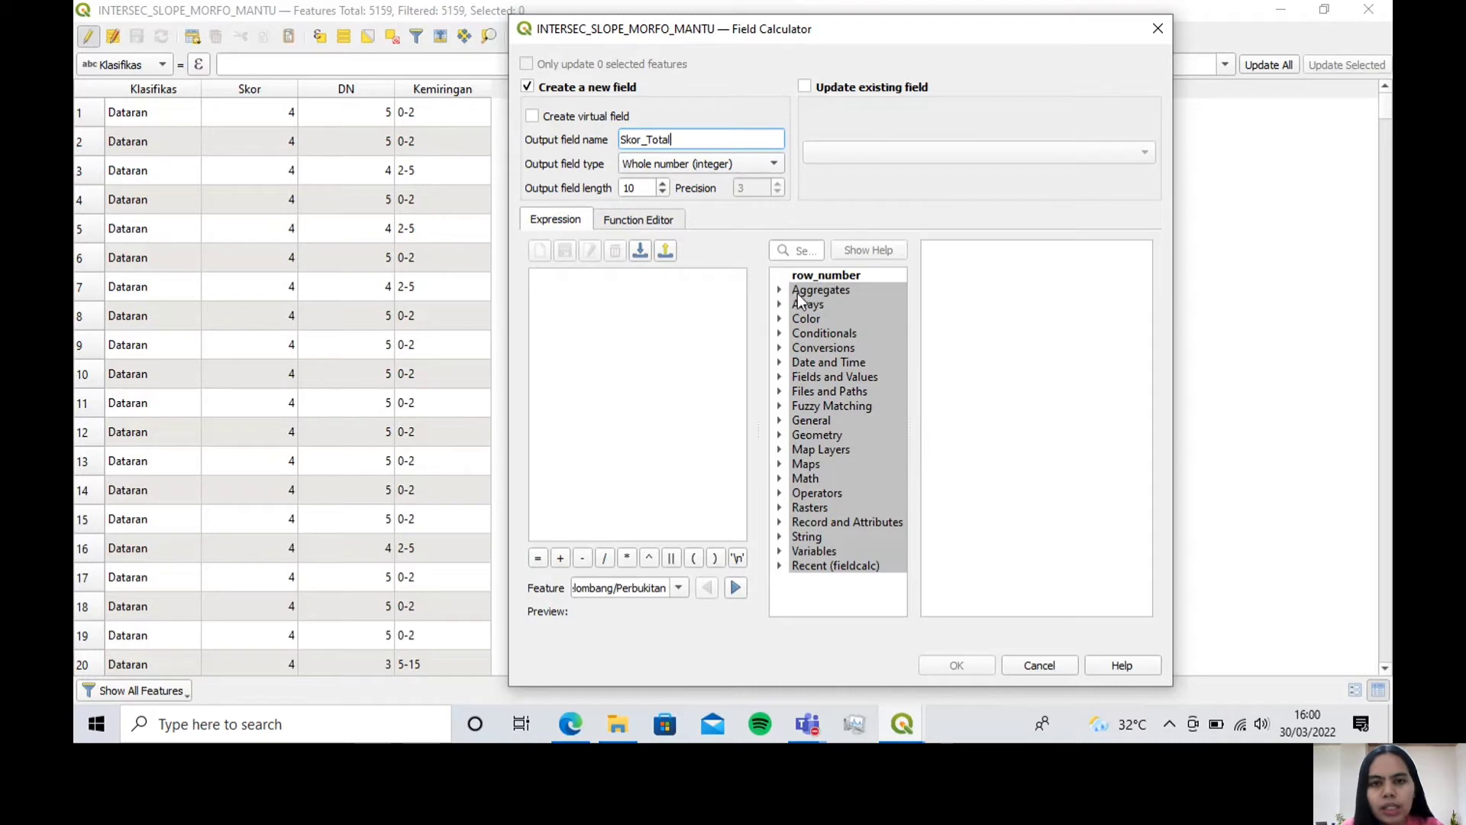
Step: Calculate the new field with the expression ("Skor" + "DN") / 2 and create it
left_click(780, 377)
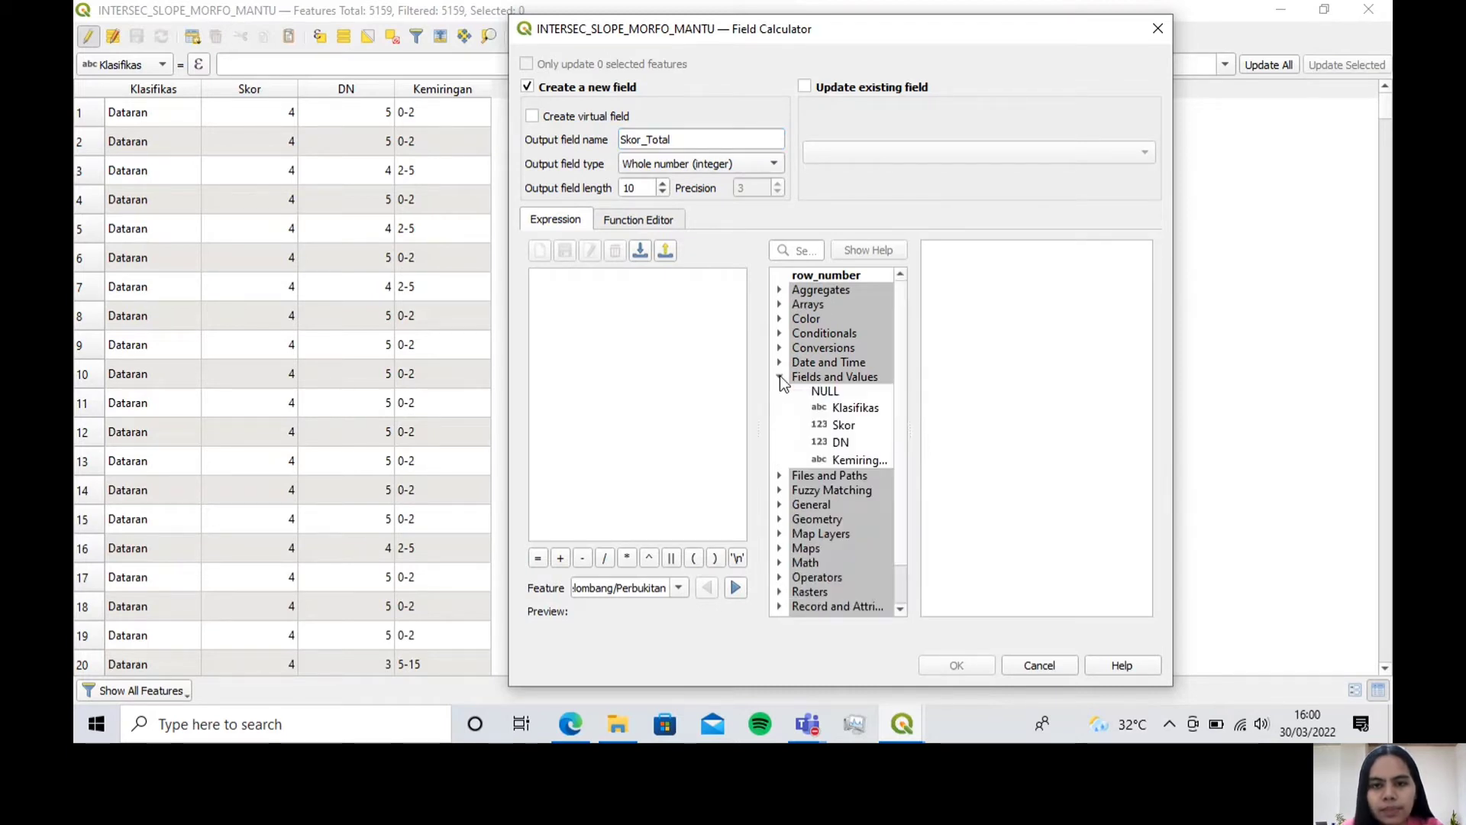
double_click(843, 425)
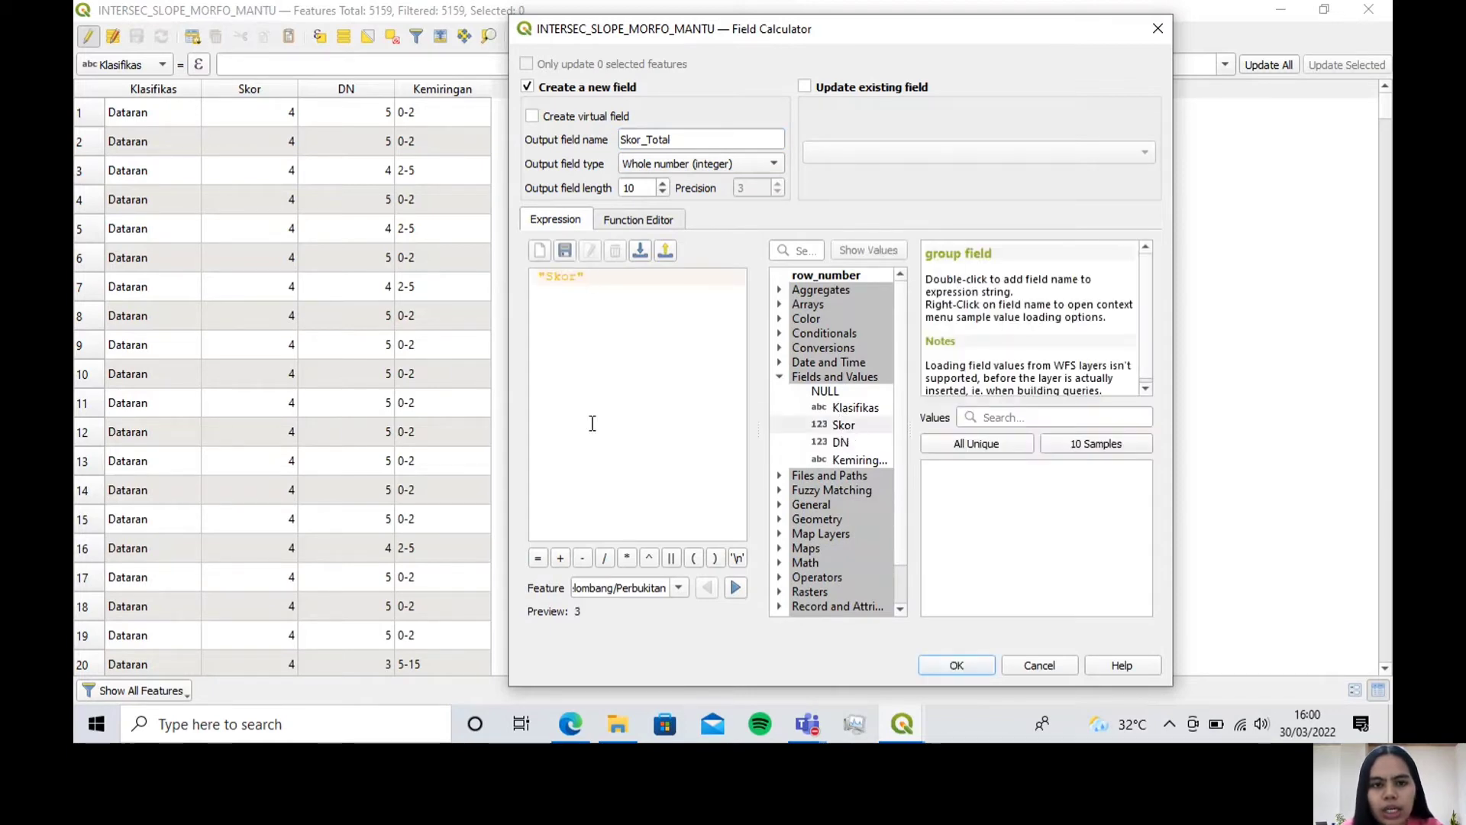
left_click(560, 558)
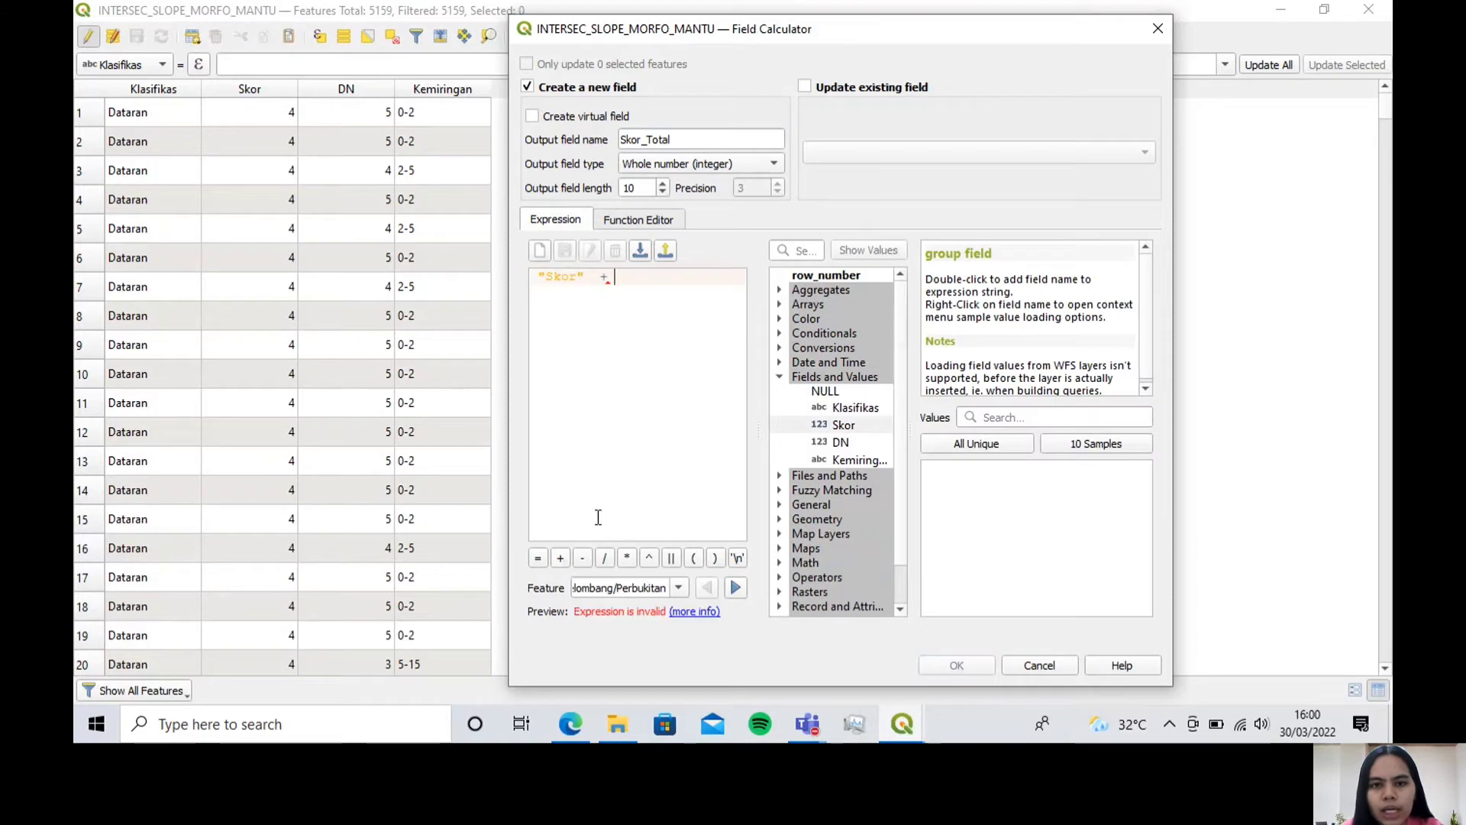
double_click(841, 443)
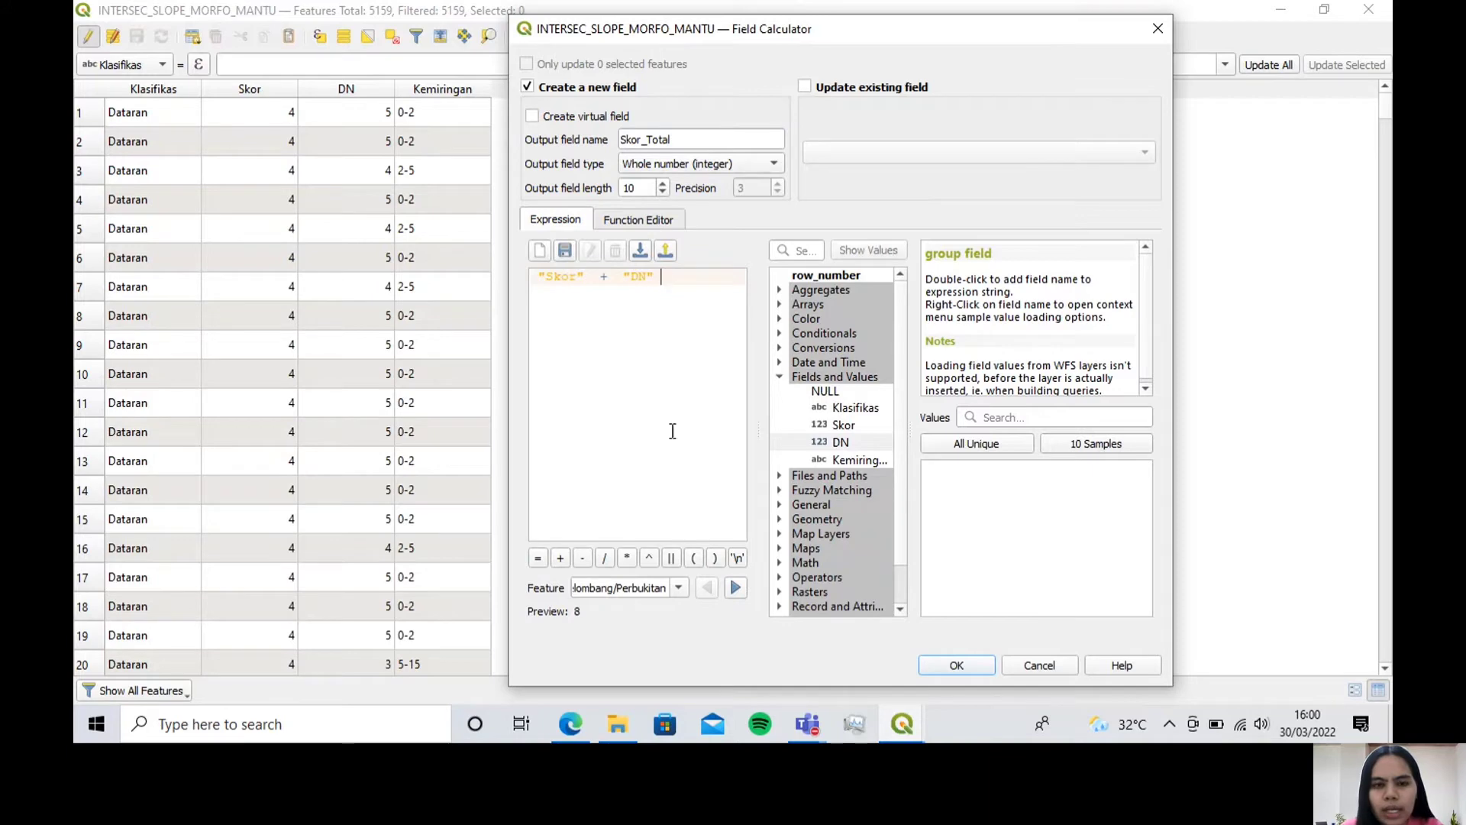
left_click(715, 558)
left_click(537, 277)
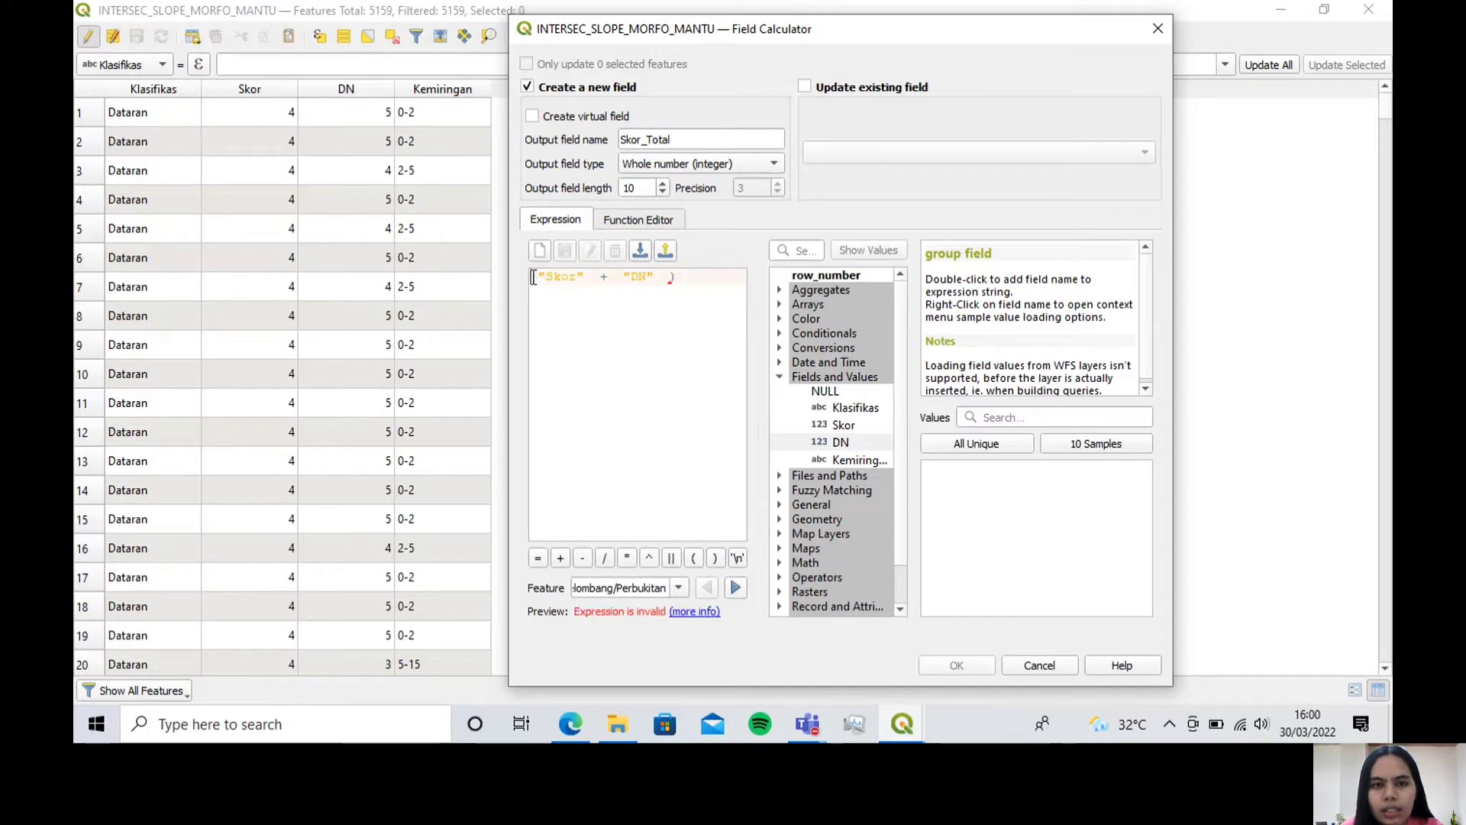
left_click(693, 558)
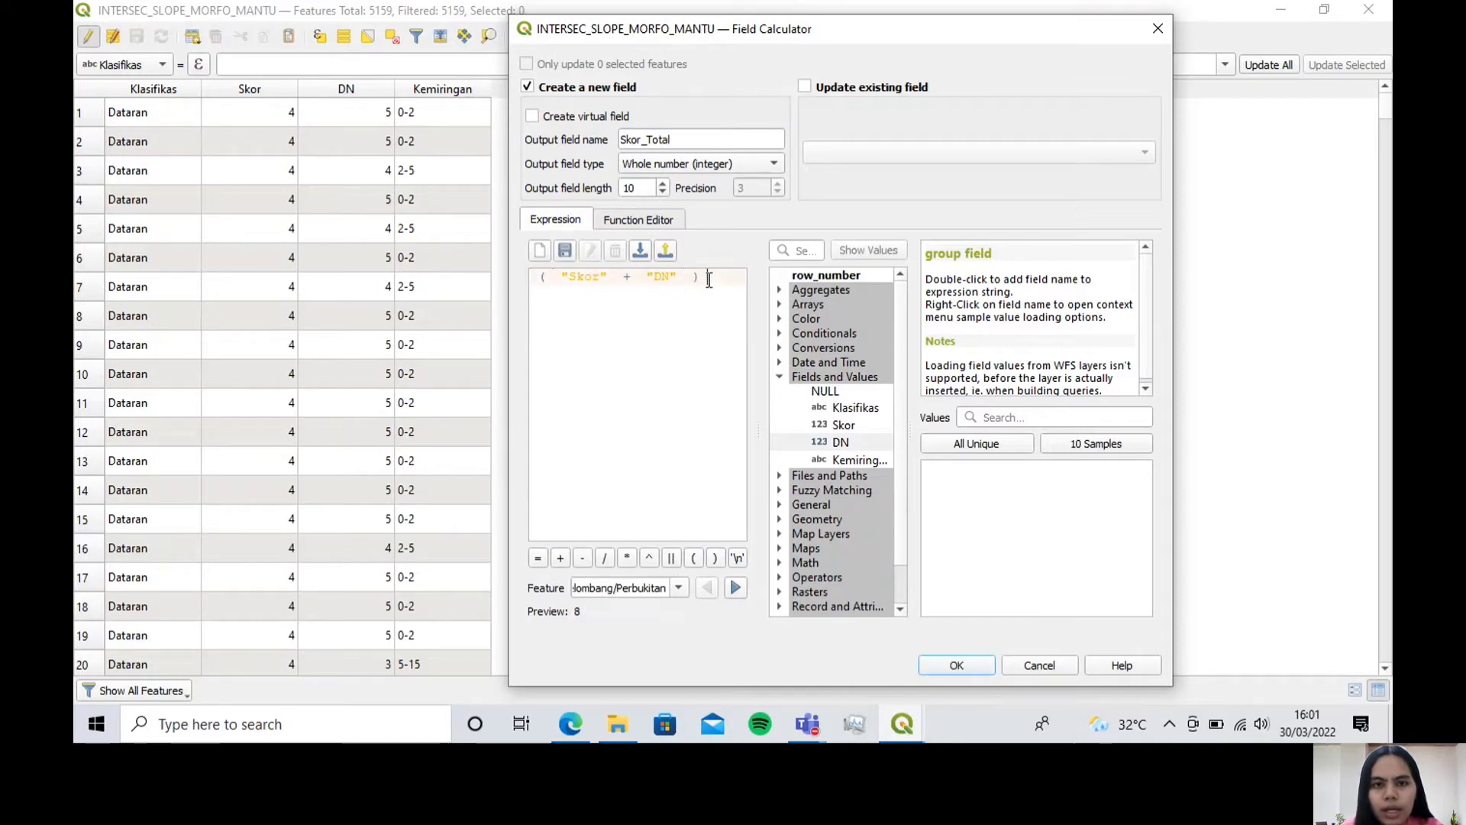
left_click(604, 558)
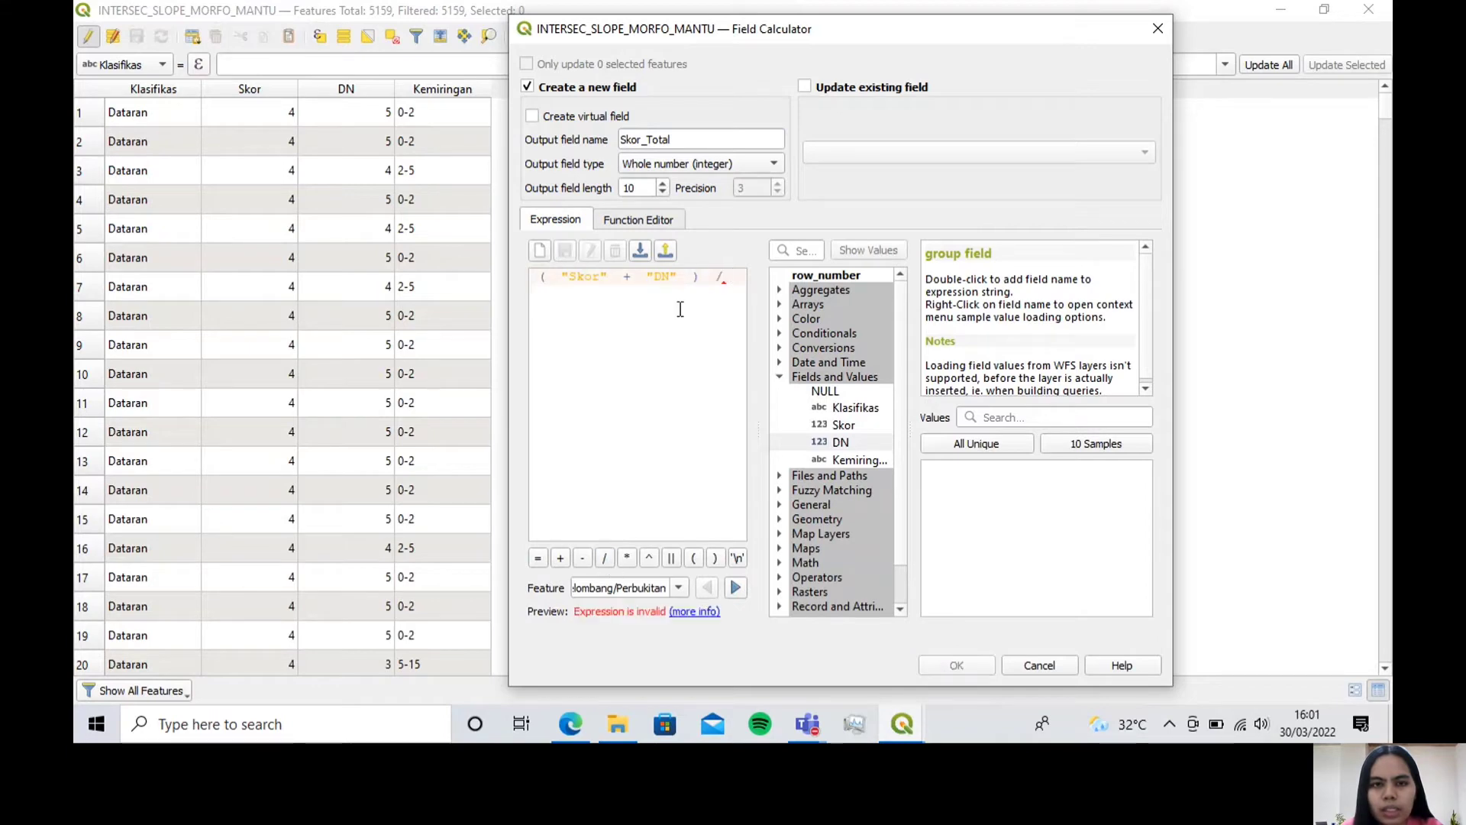
type("2")
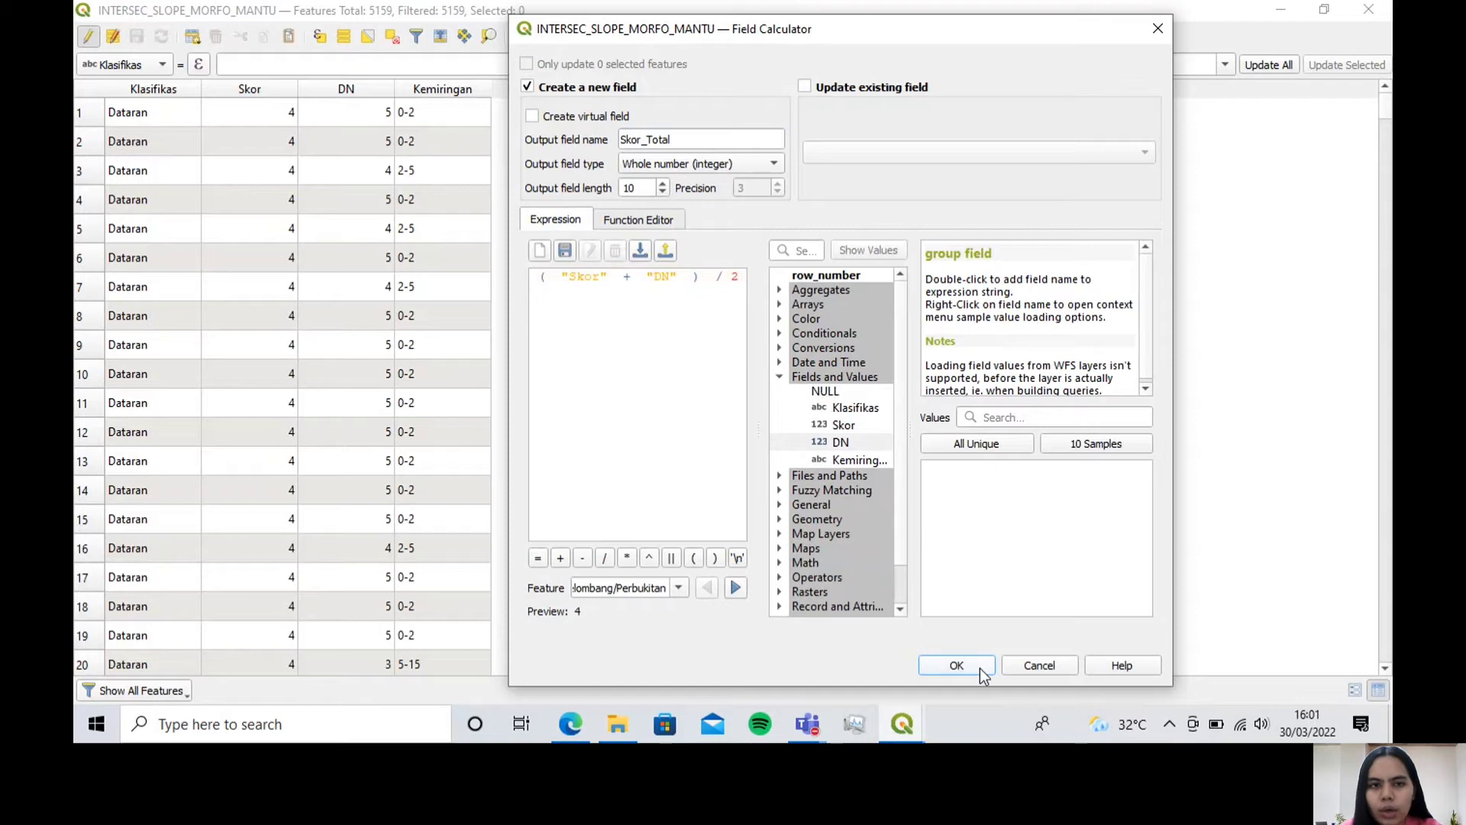
key("Return")
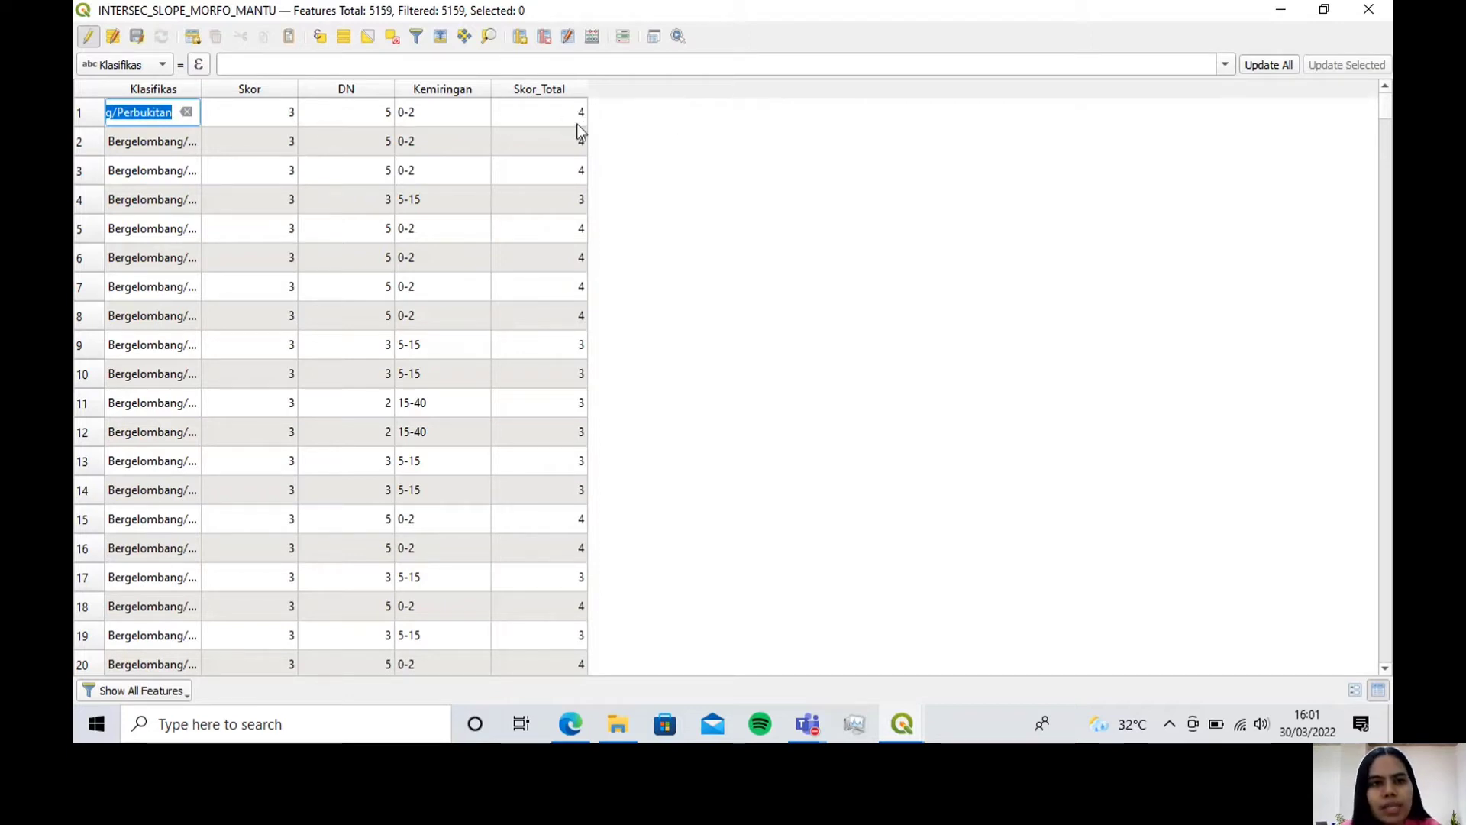
Step: Add a text (string) field named SKL_MORFO with length 100 to the attribute table
left_click(522, 36)
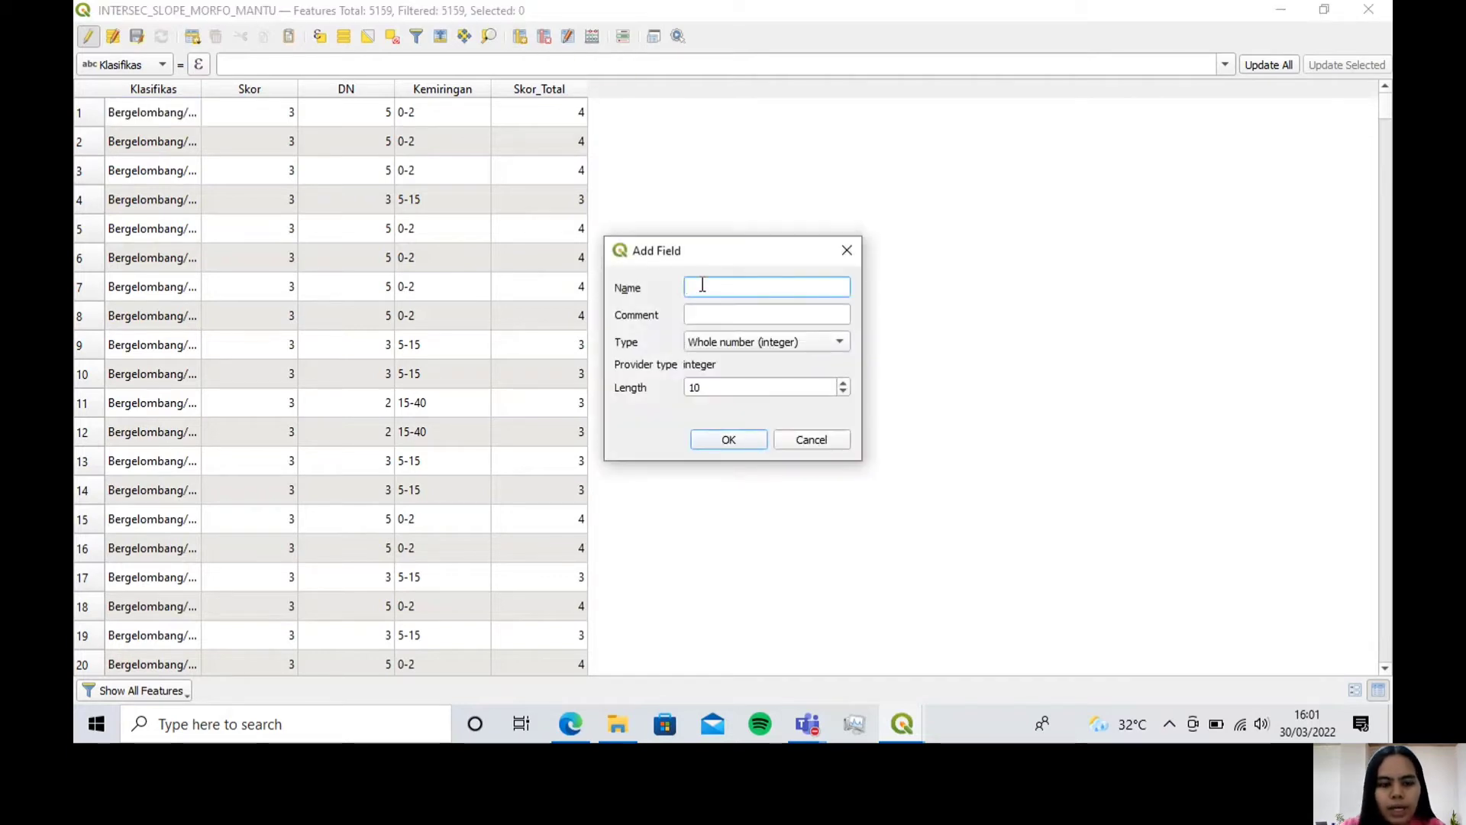
key("Caps_Lock")
type("SK")
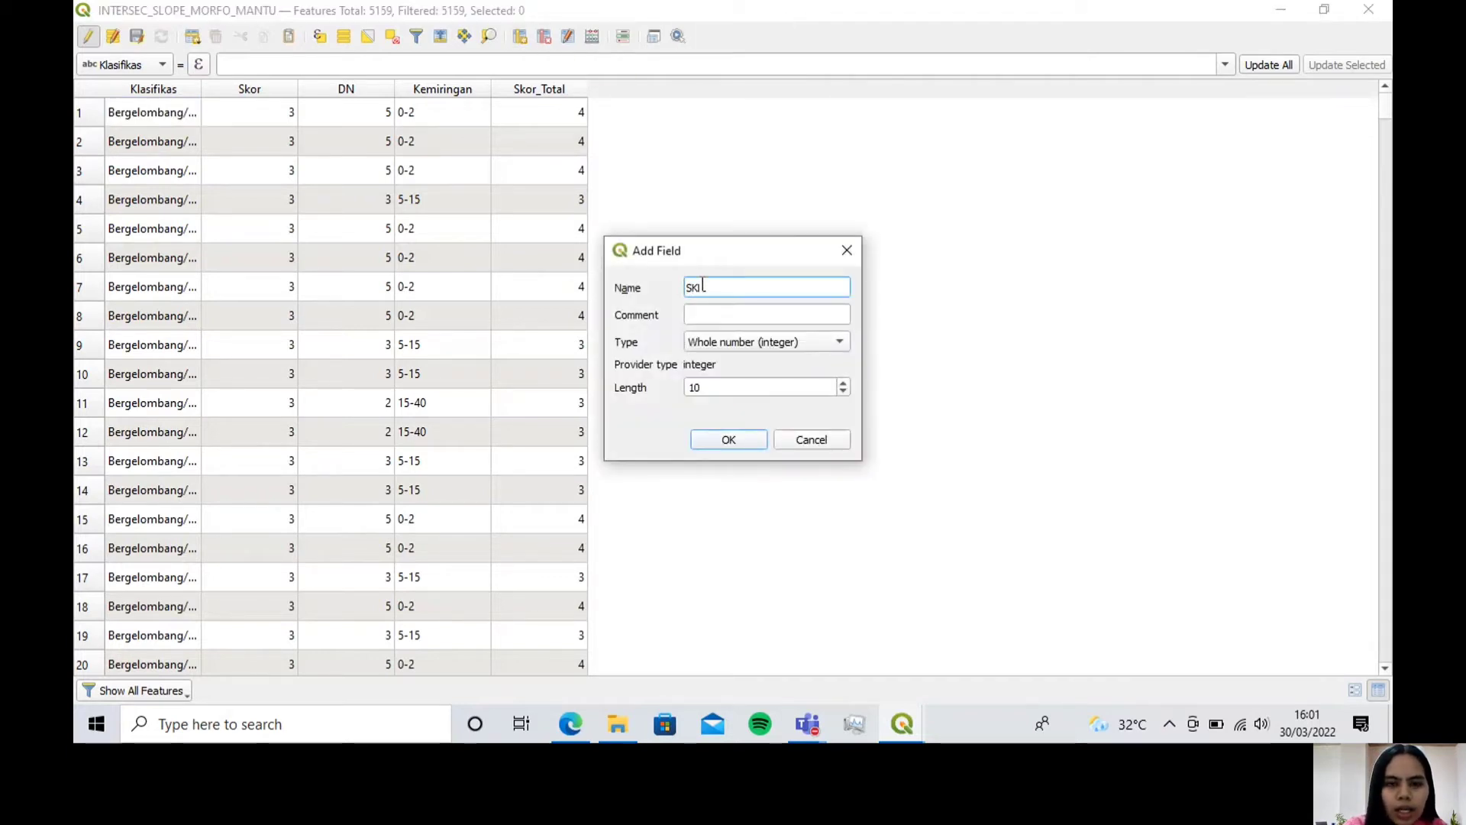
type("_MORFO")
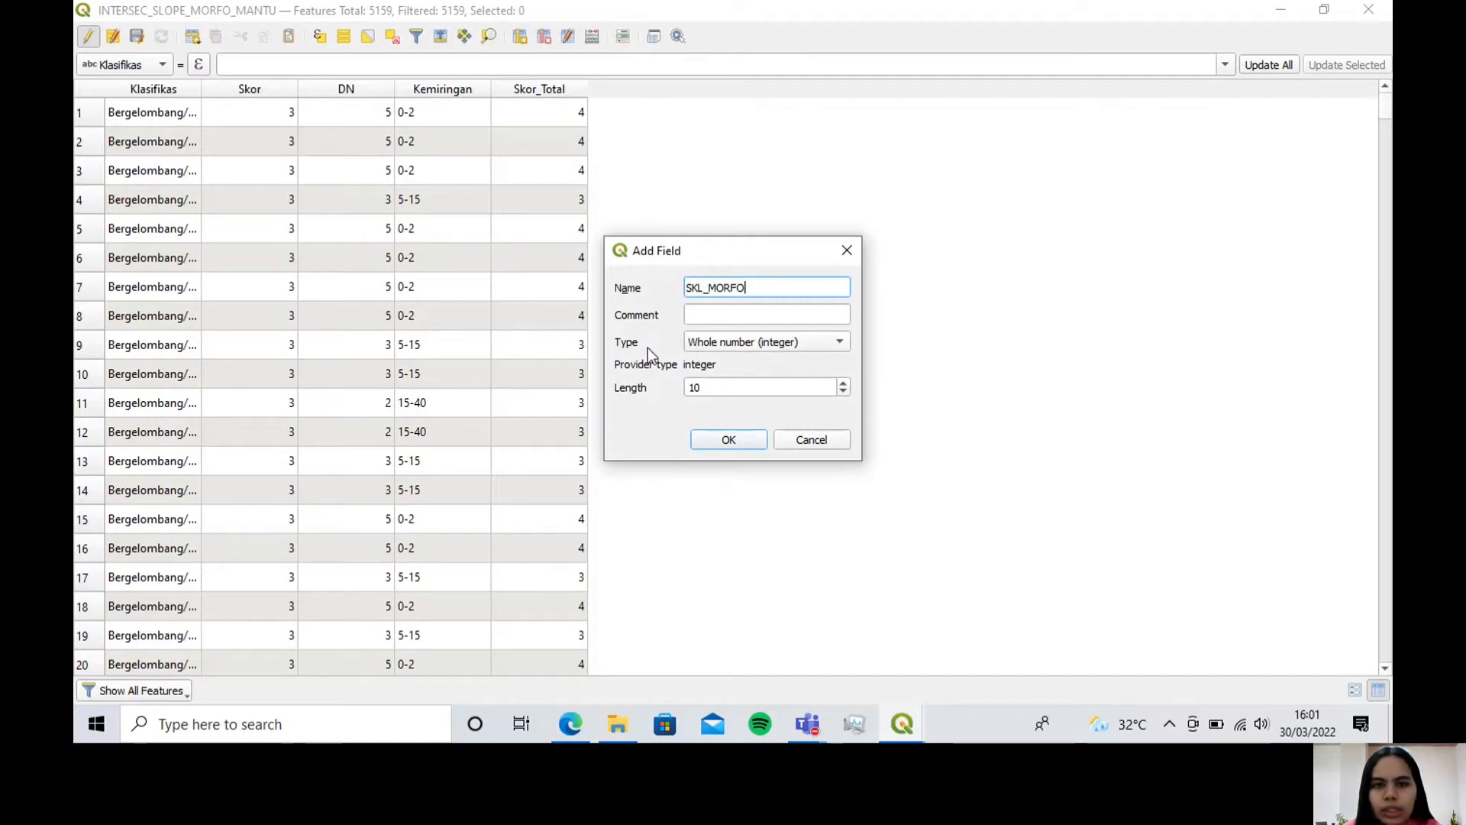
left_click(774, 343)
left_click(772, 397)
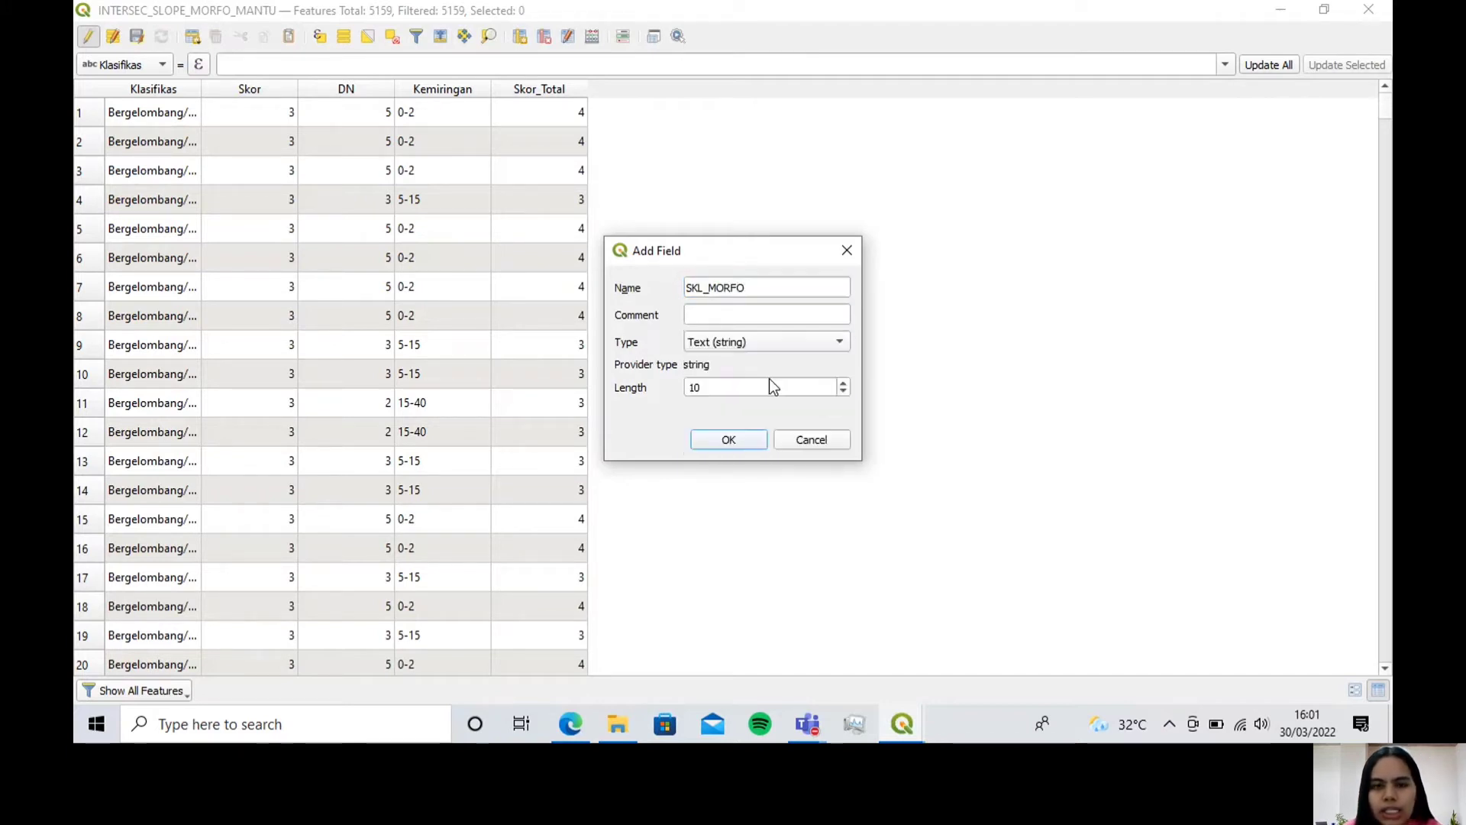
left_click(720, 387)
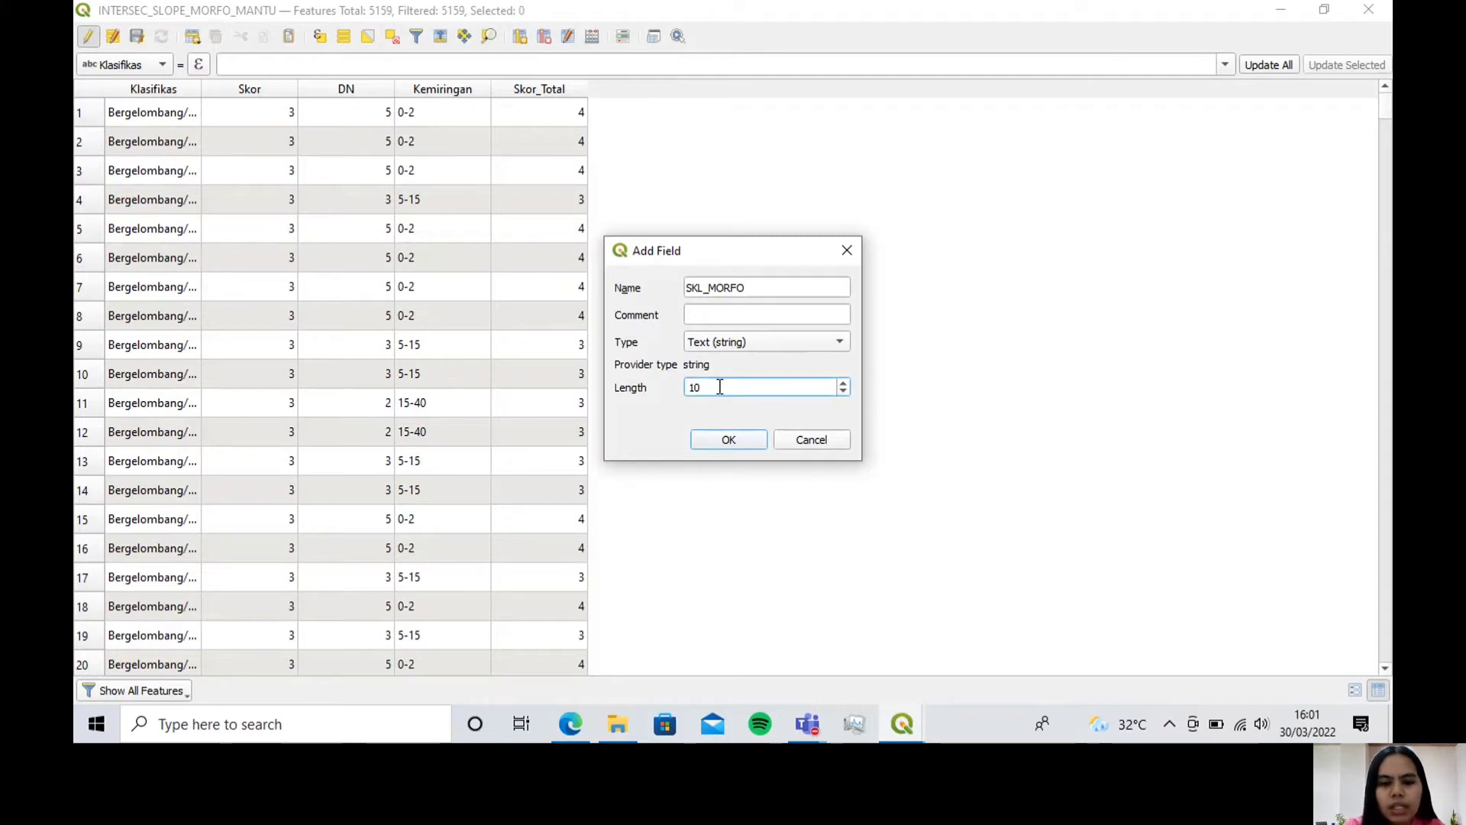
type("0")
left_click(725, 440)
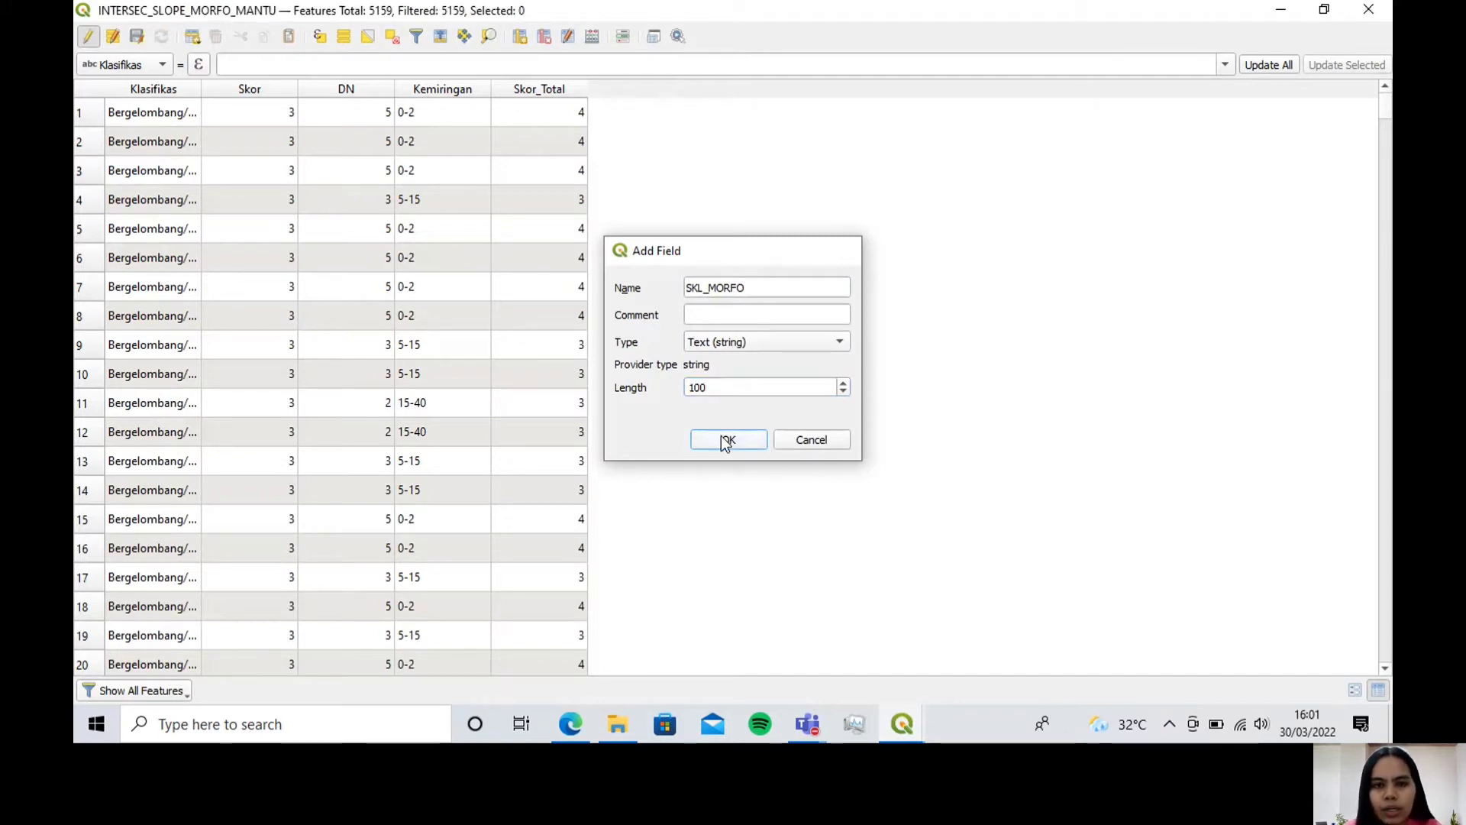
Step: Start a Select by Expression on the intersection layer and list its available fields
double_click(630, 116)
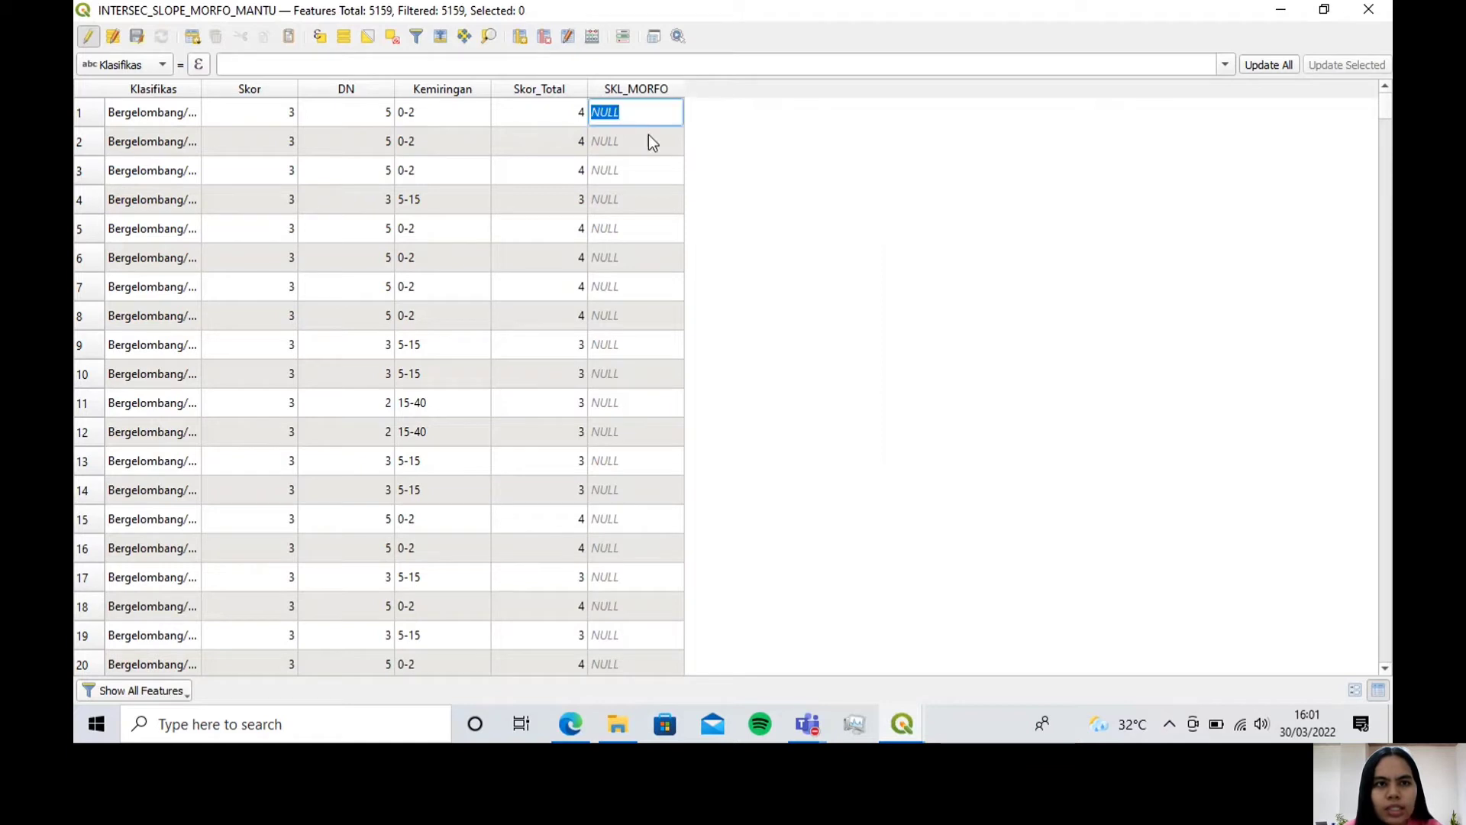
left_click(319, 38)
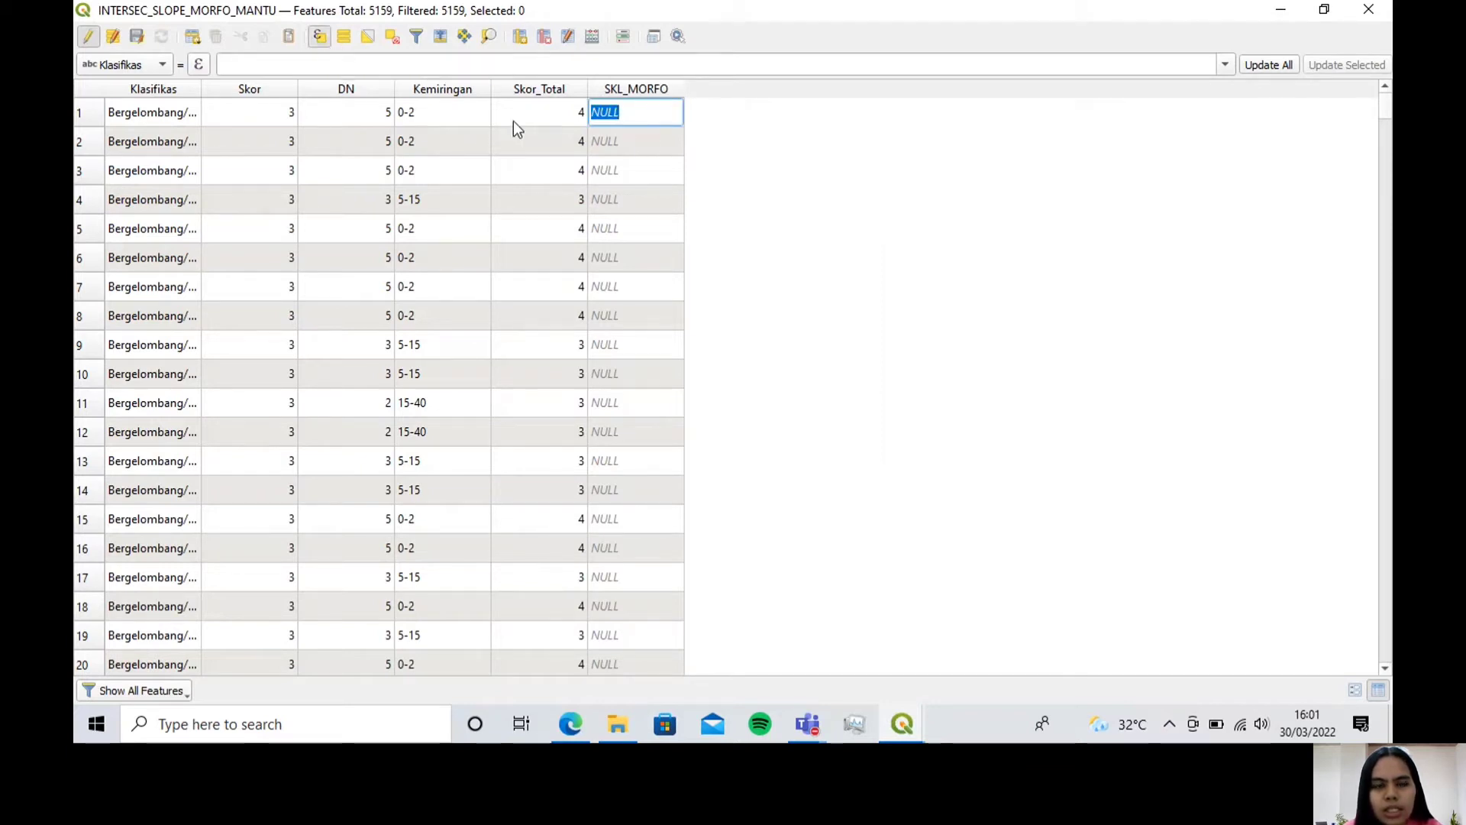
left_click_drag(653, 192, 655, 70)
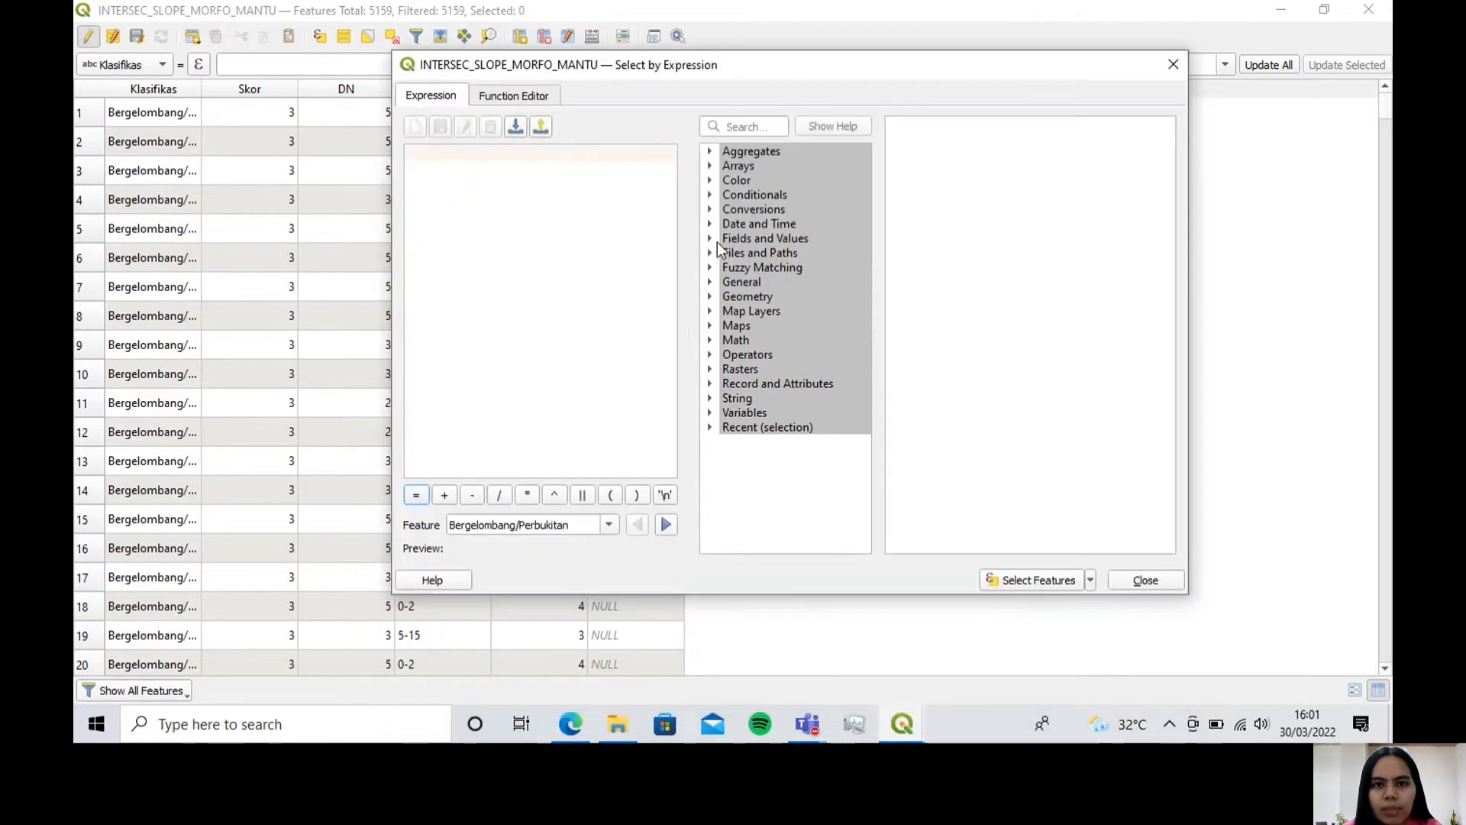
left_click(710, 238)
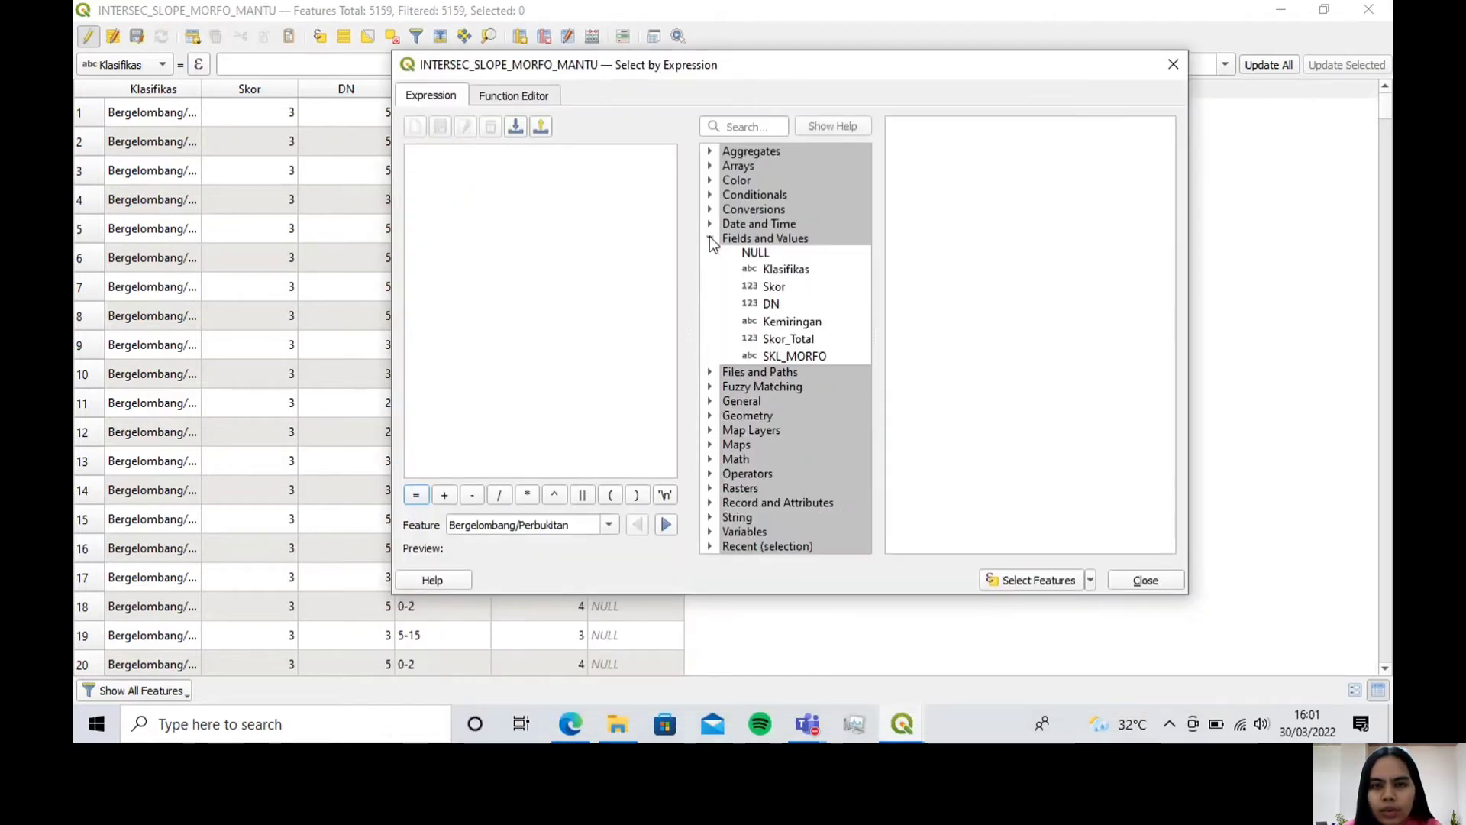
double_click(793, 356)
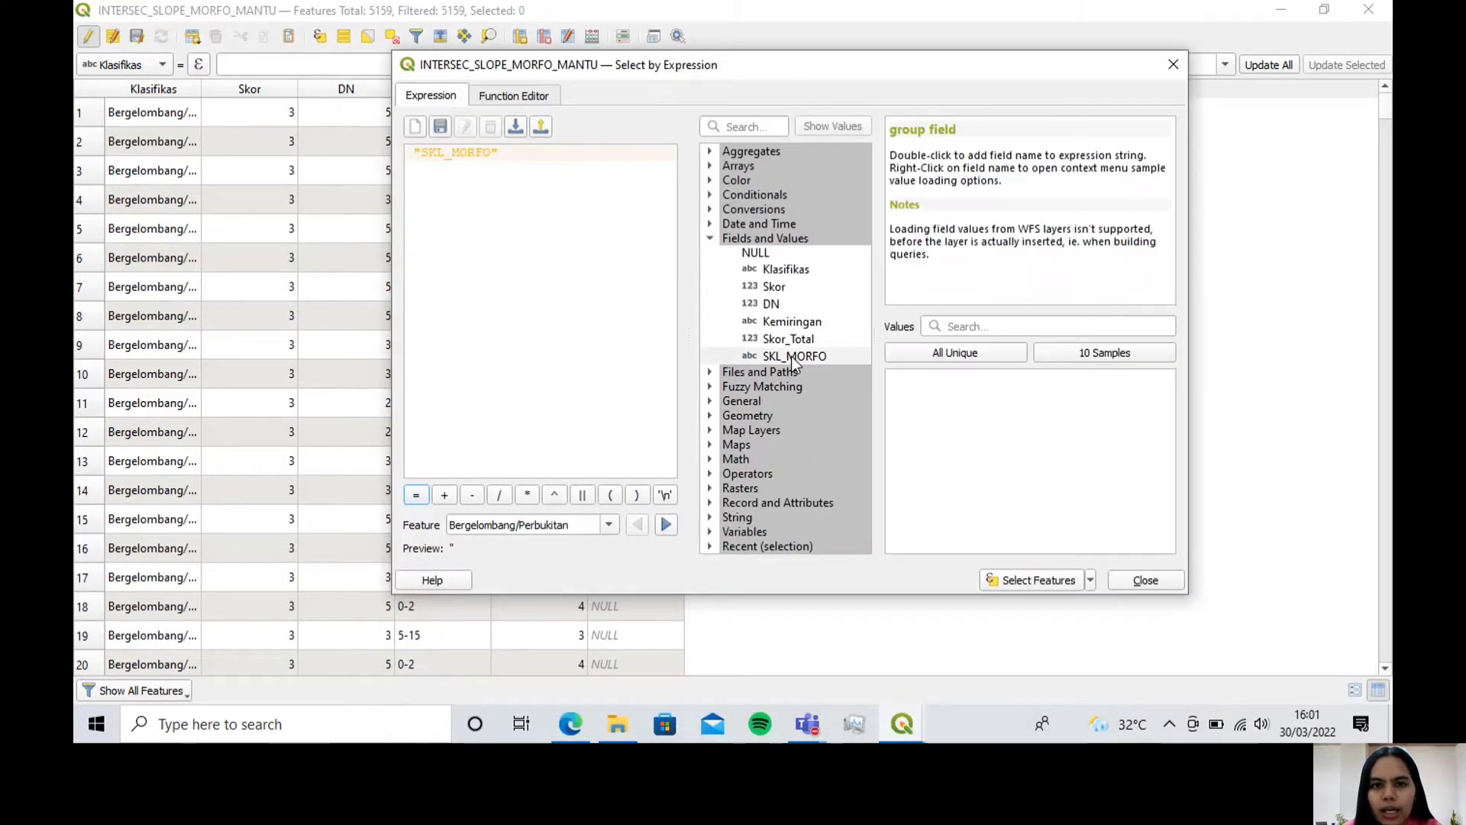
left_click_drag(543, 157, 411, 155)
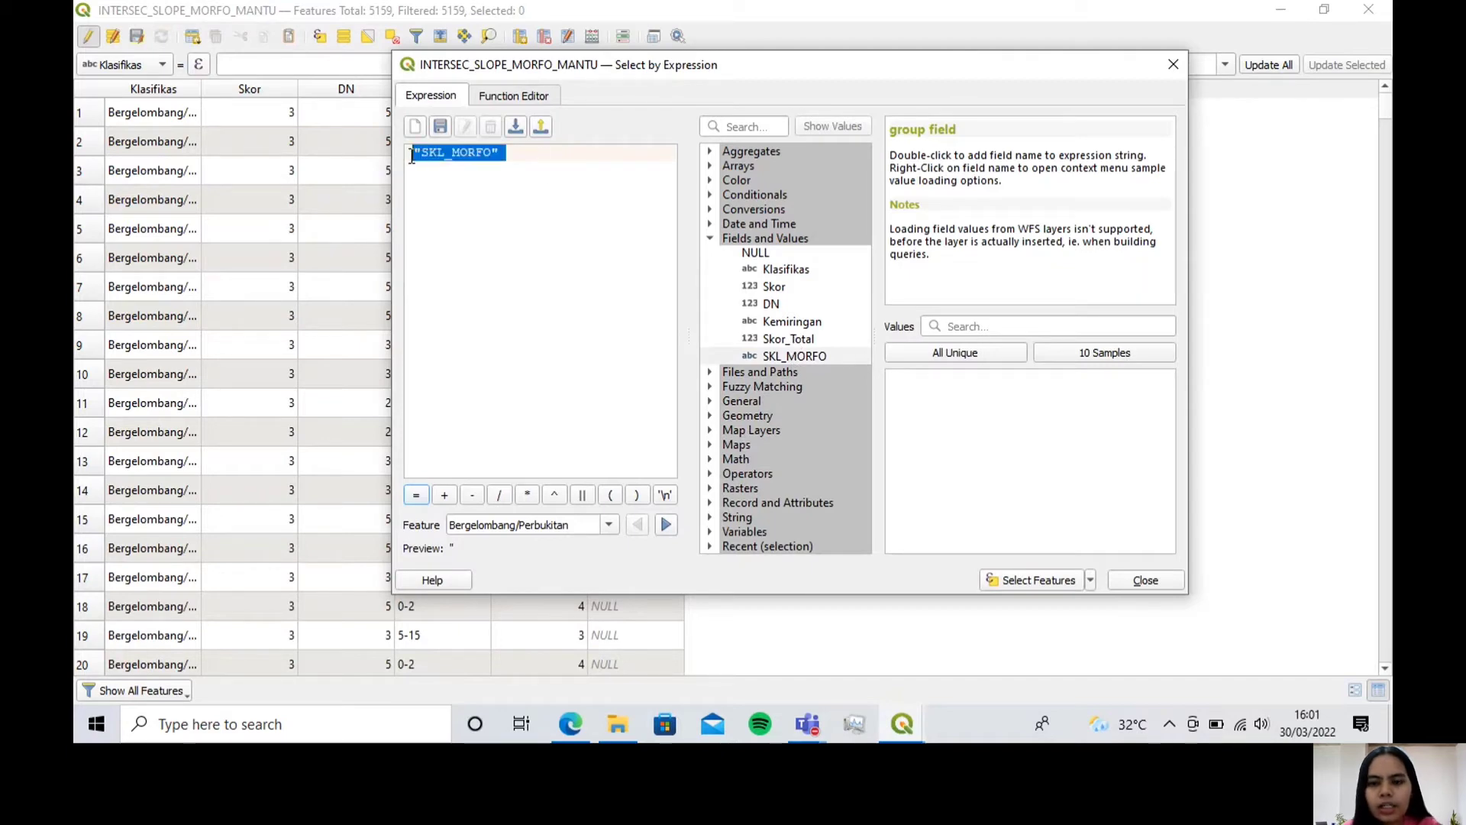
key("BackSpace")
Step: Select the features where "Skor_Total" = 2, replacing the SKL_MORFO field in the selection expression
double_click(786, 339)
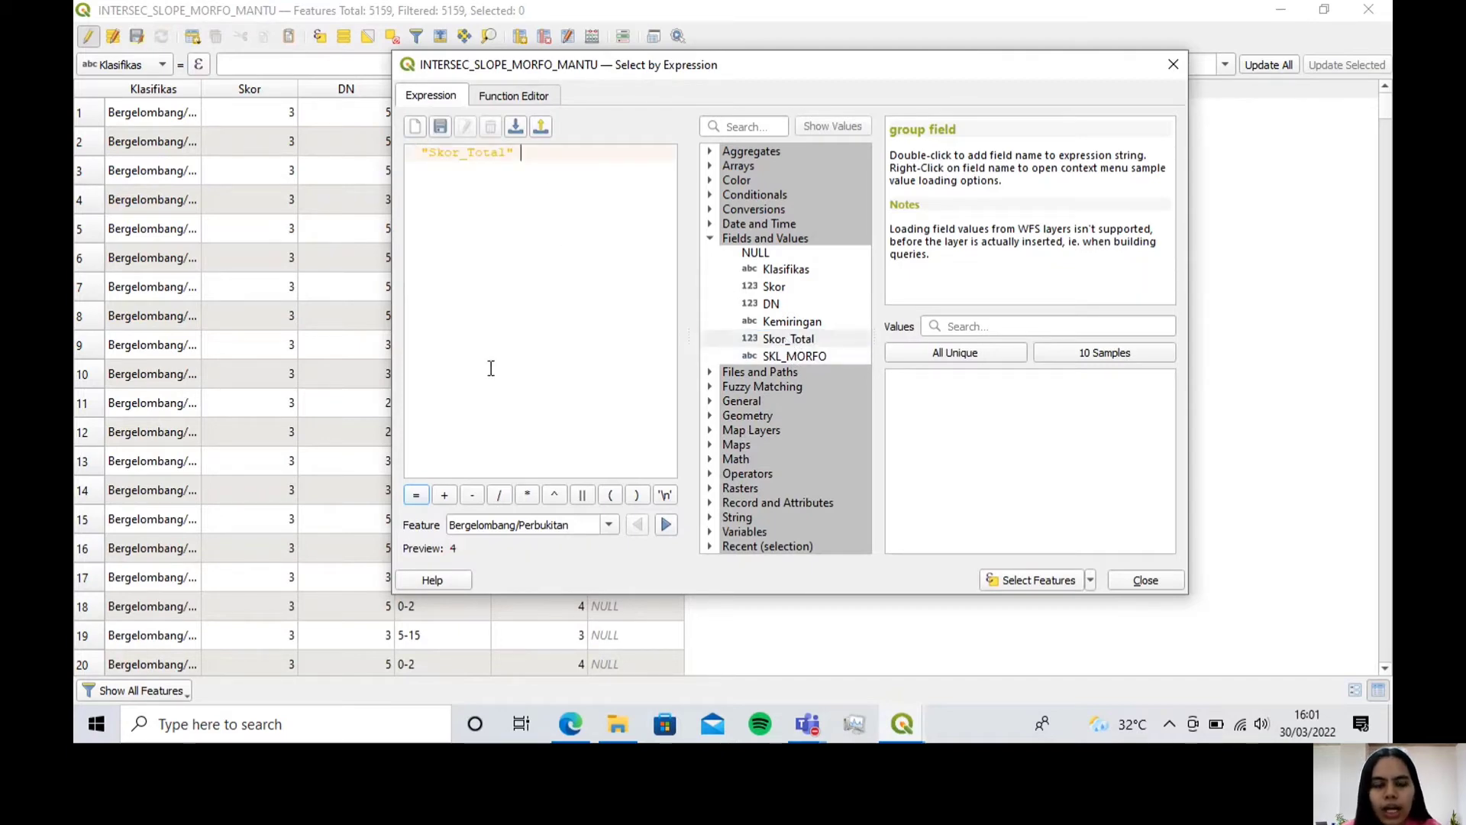
left_click(416, 496)
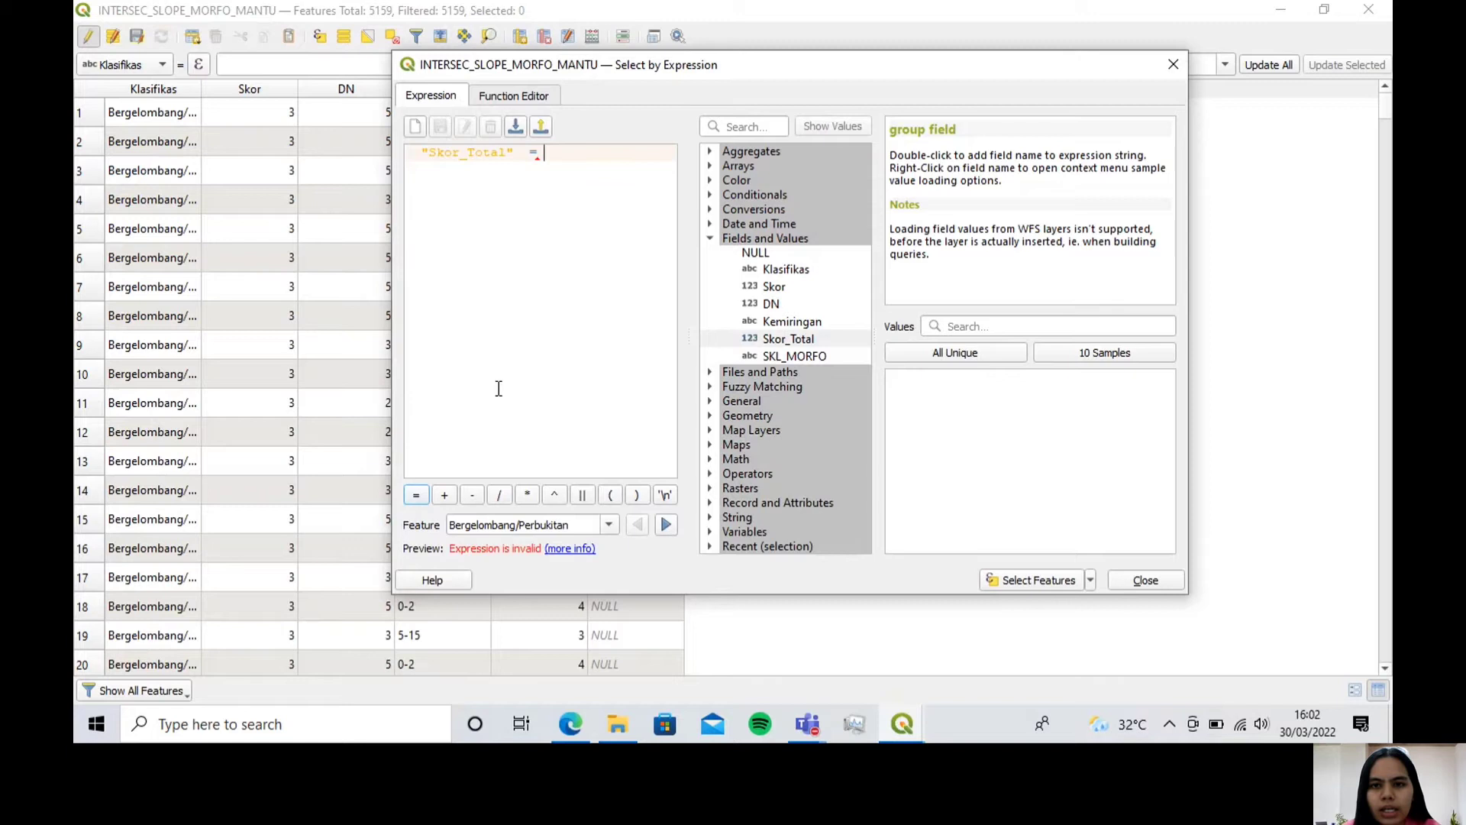
left_click(925, 356)
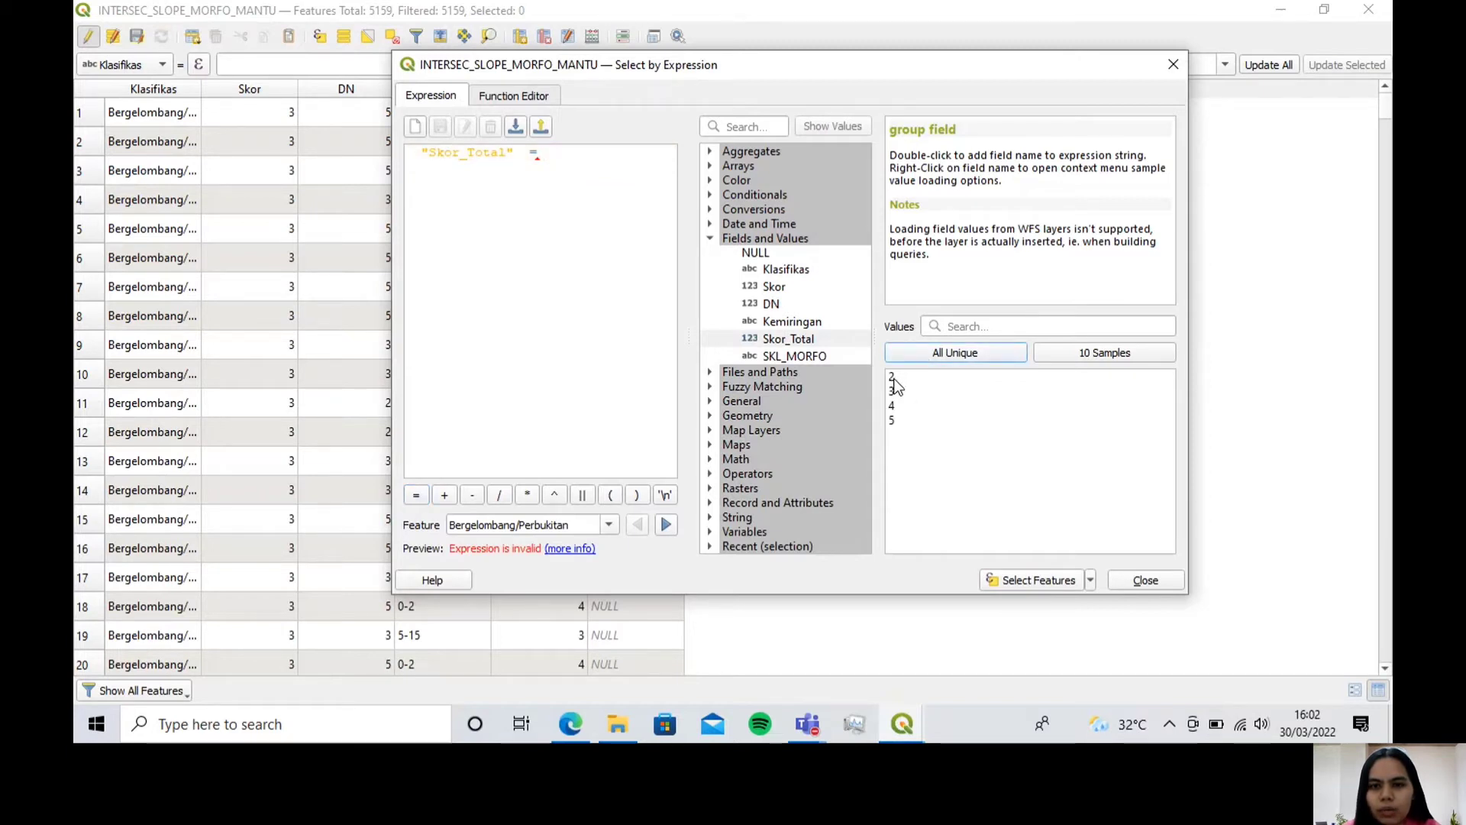
double_click(893, 377)
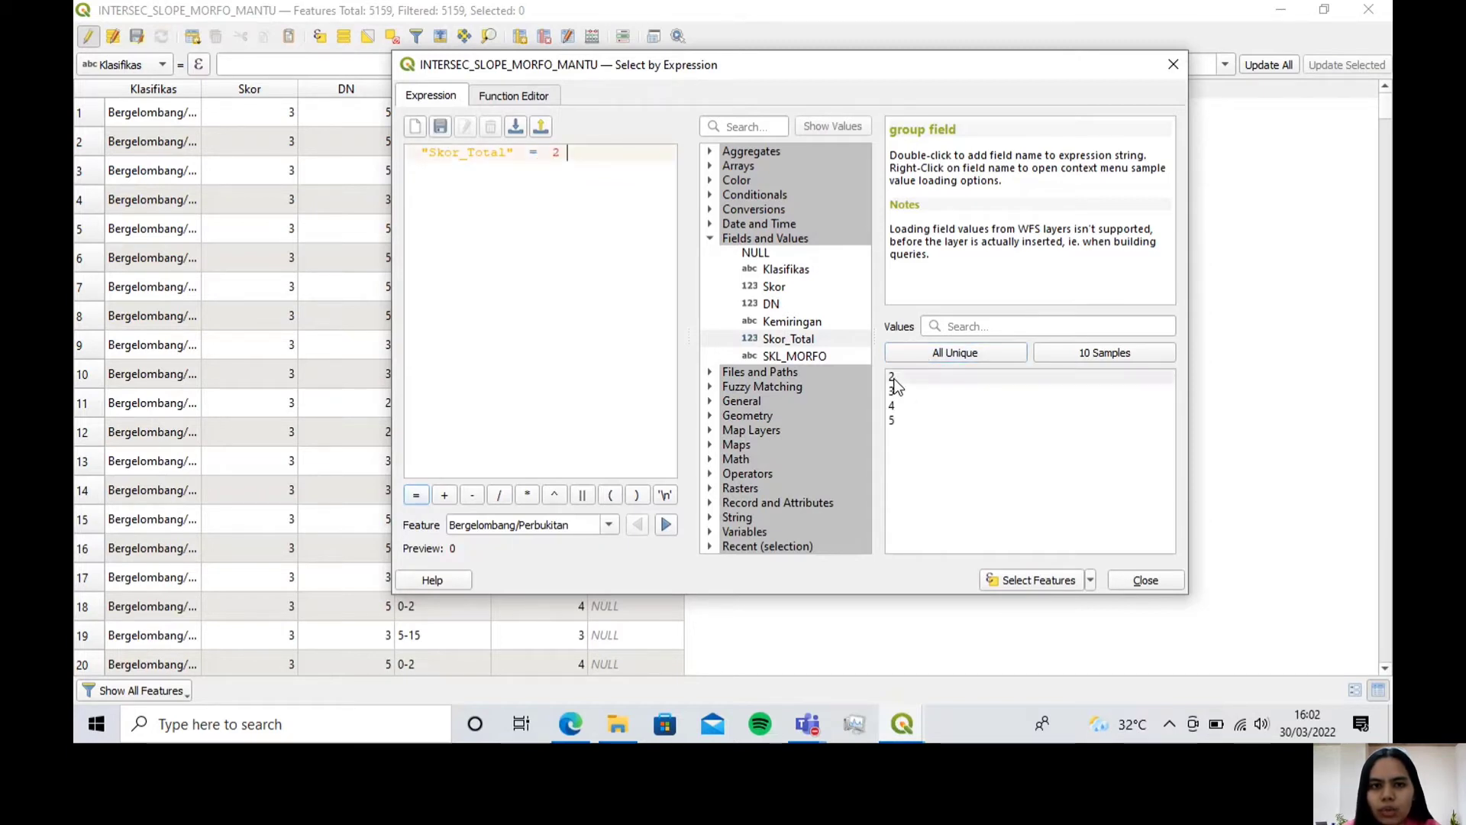
left_click(1038, 582)
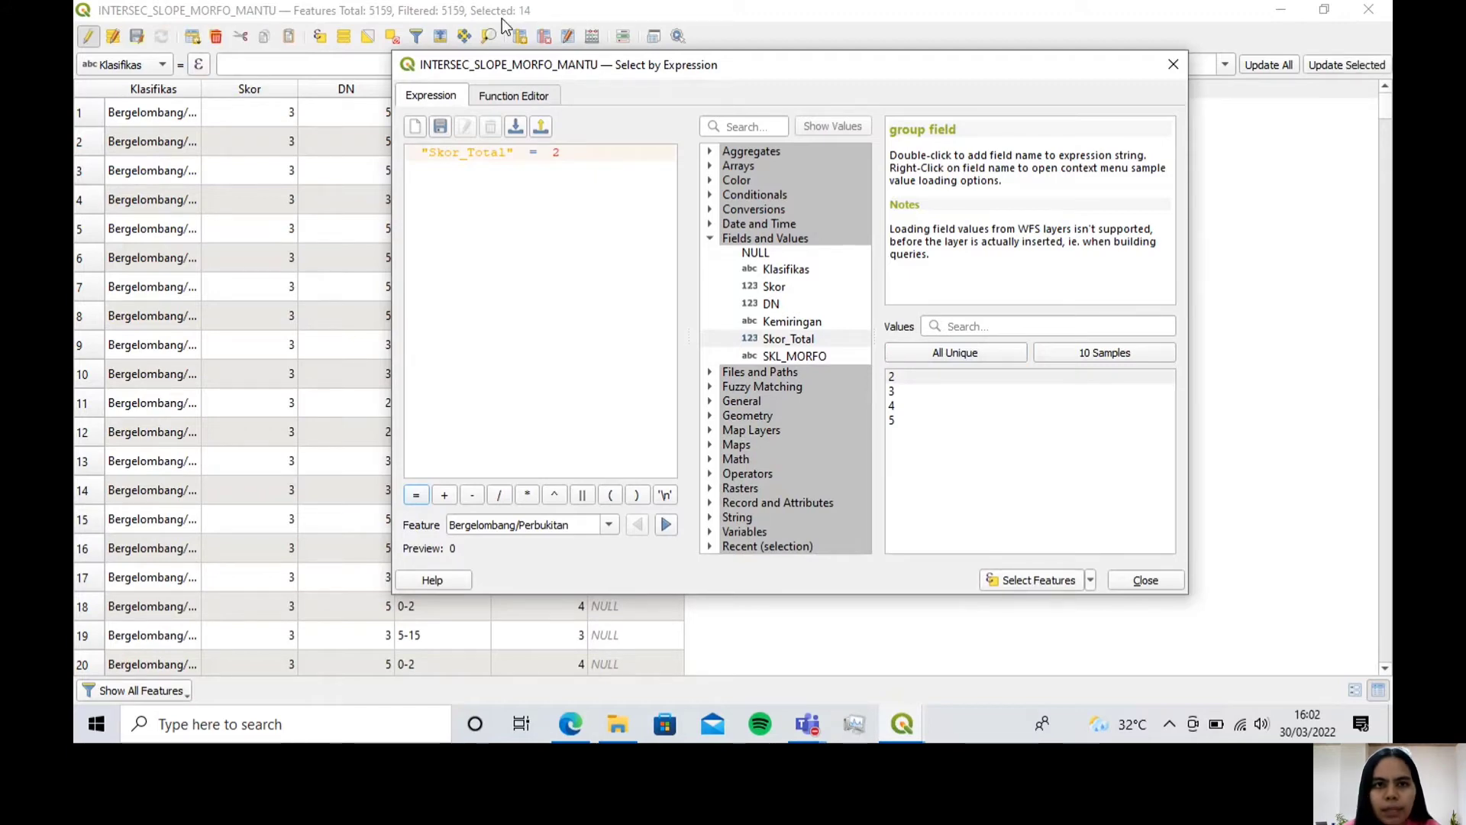
left_click(1174, 65)
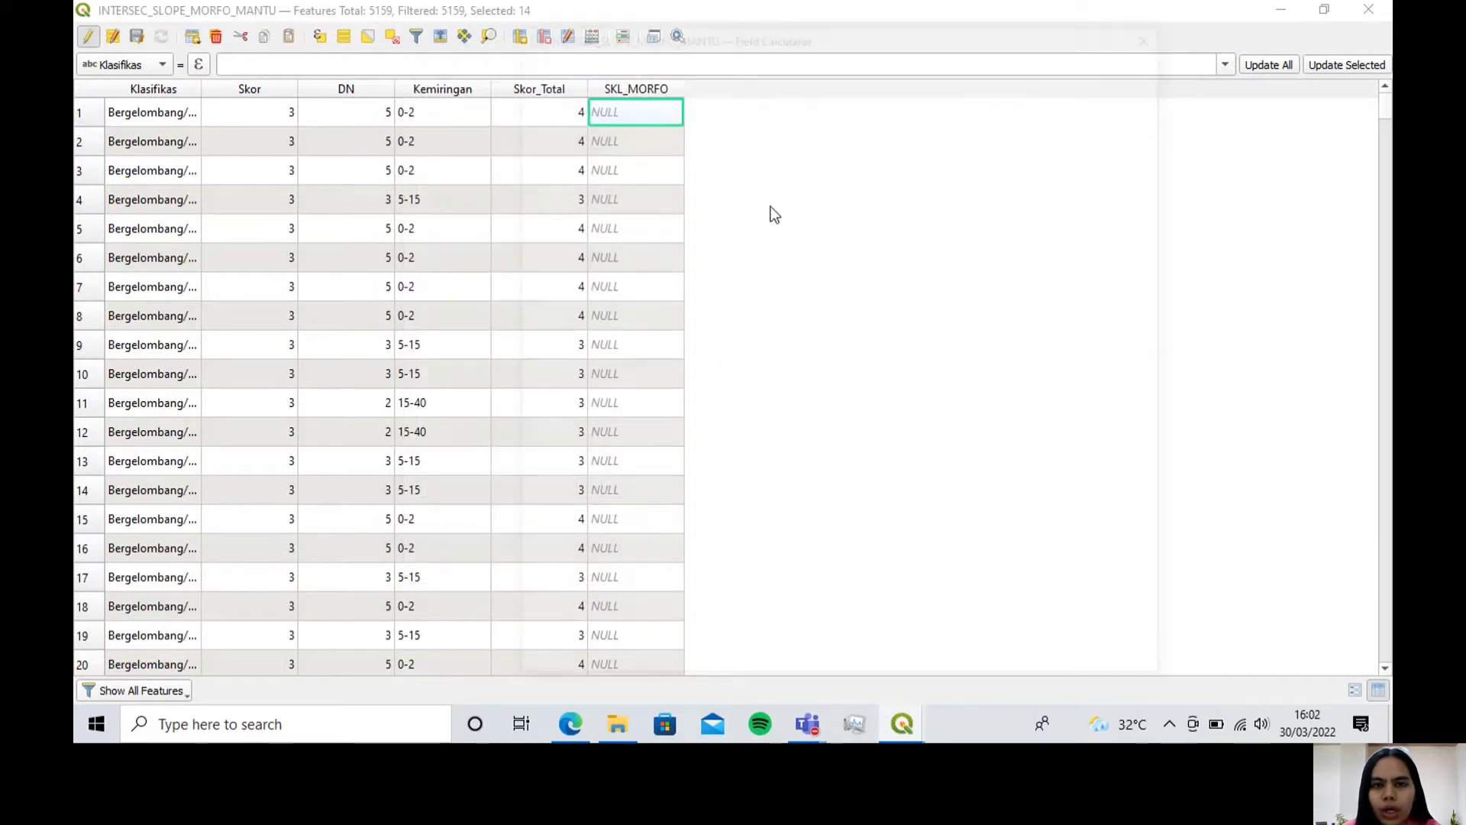
Step: Set the Field Calculator to update the existing SKL_MORFO field for the selected features and start a quoted text expression
key("ctrl+i")
left_click(804, 87)
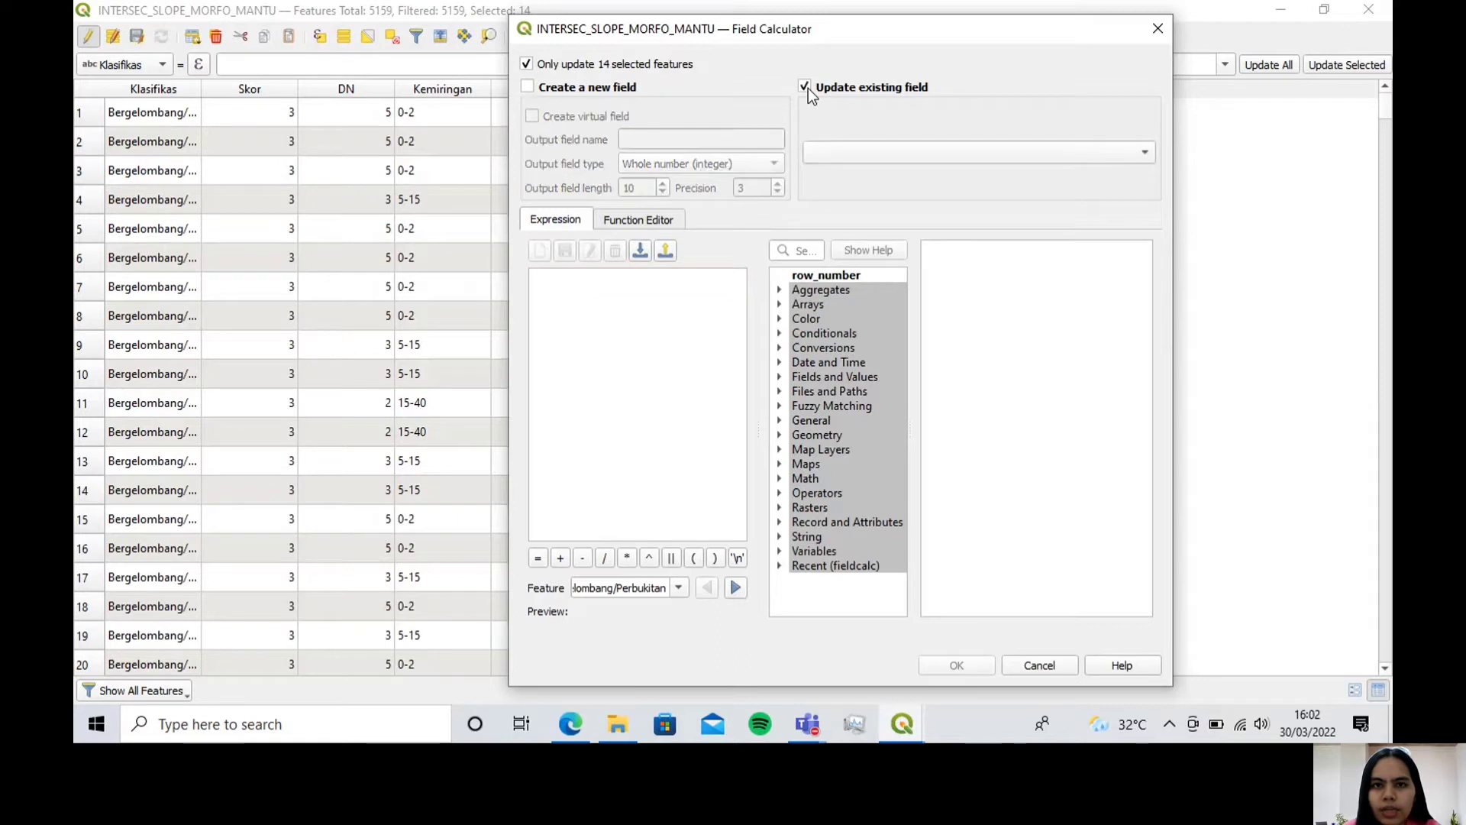
left_click(939, 150)
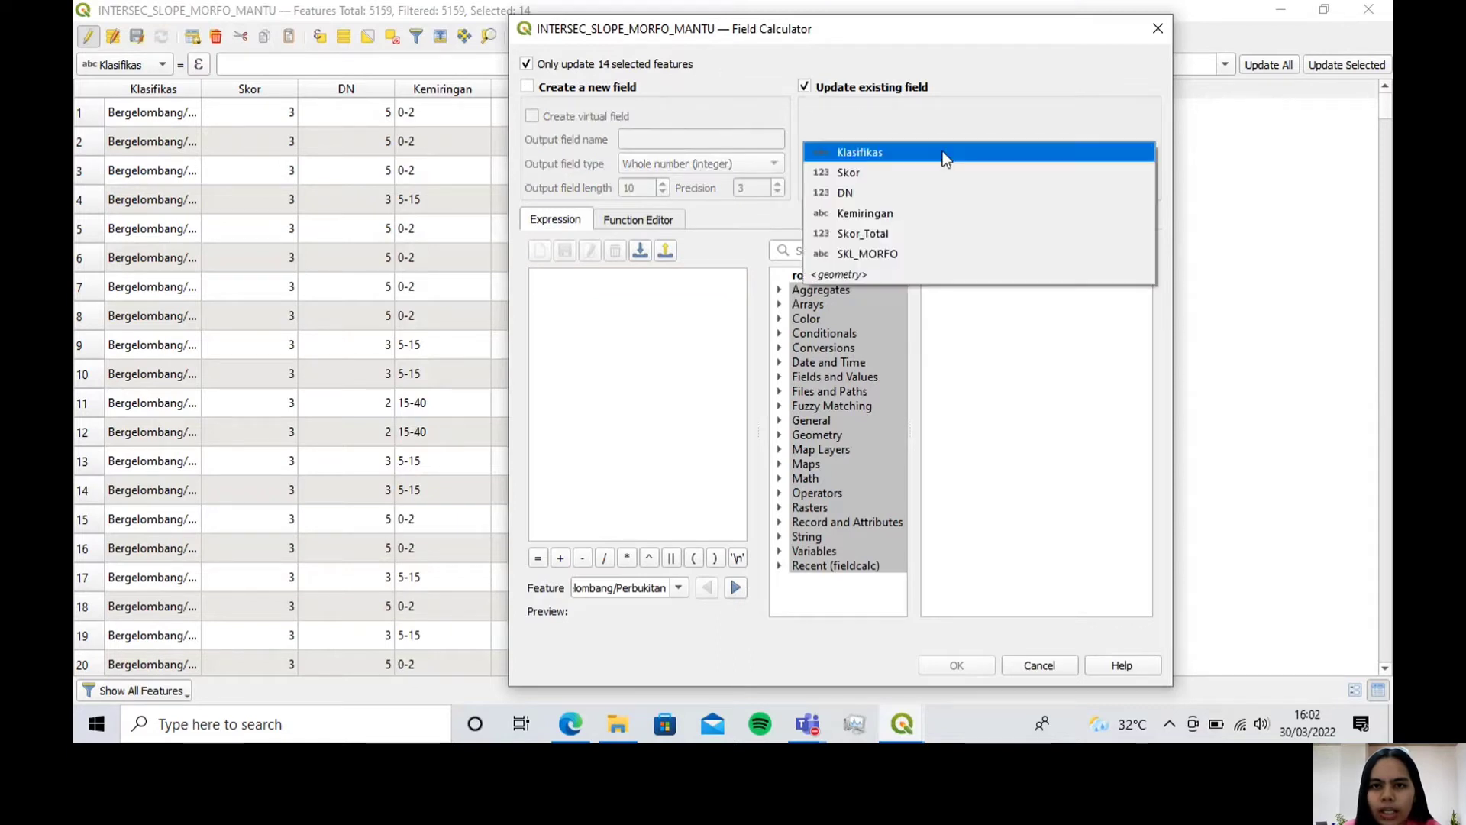
left_click(896, 247)
left_click(590, 294)
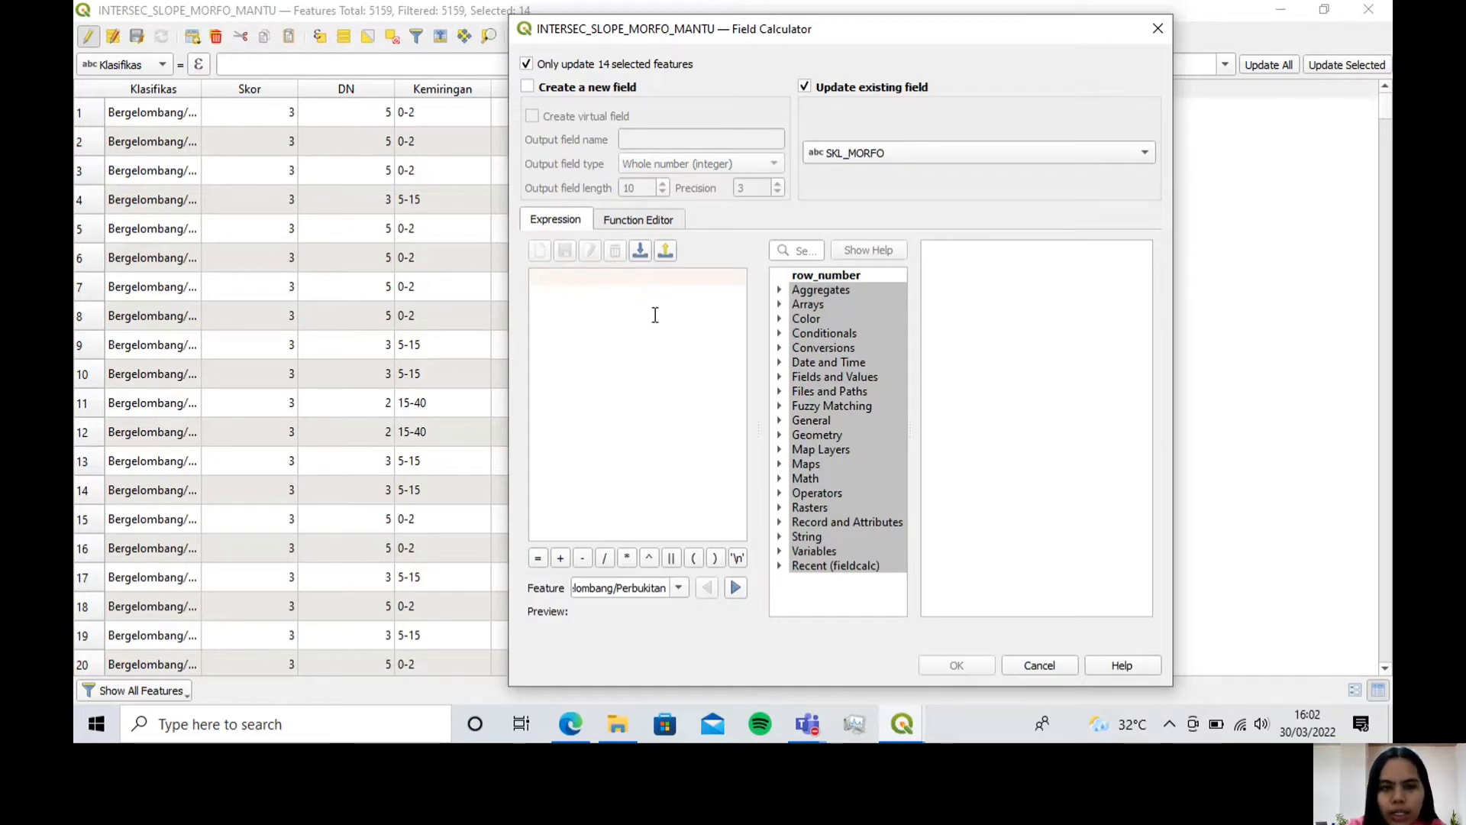
type("'")
key("Caps_Lock")
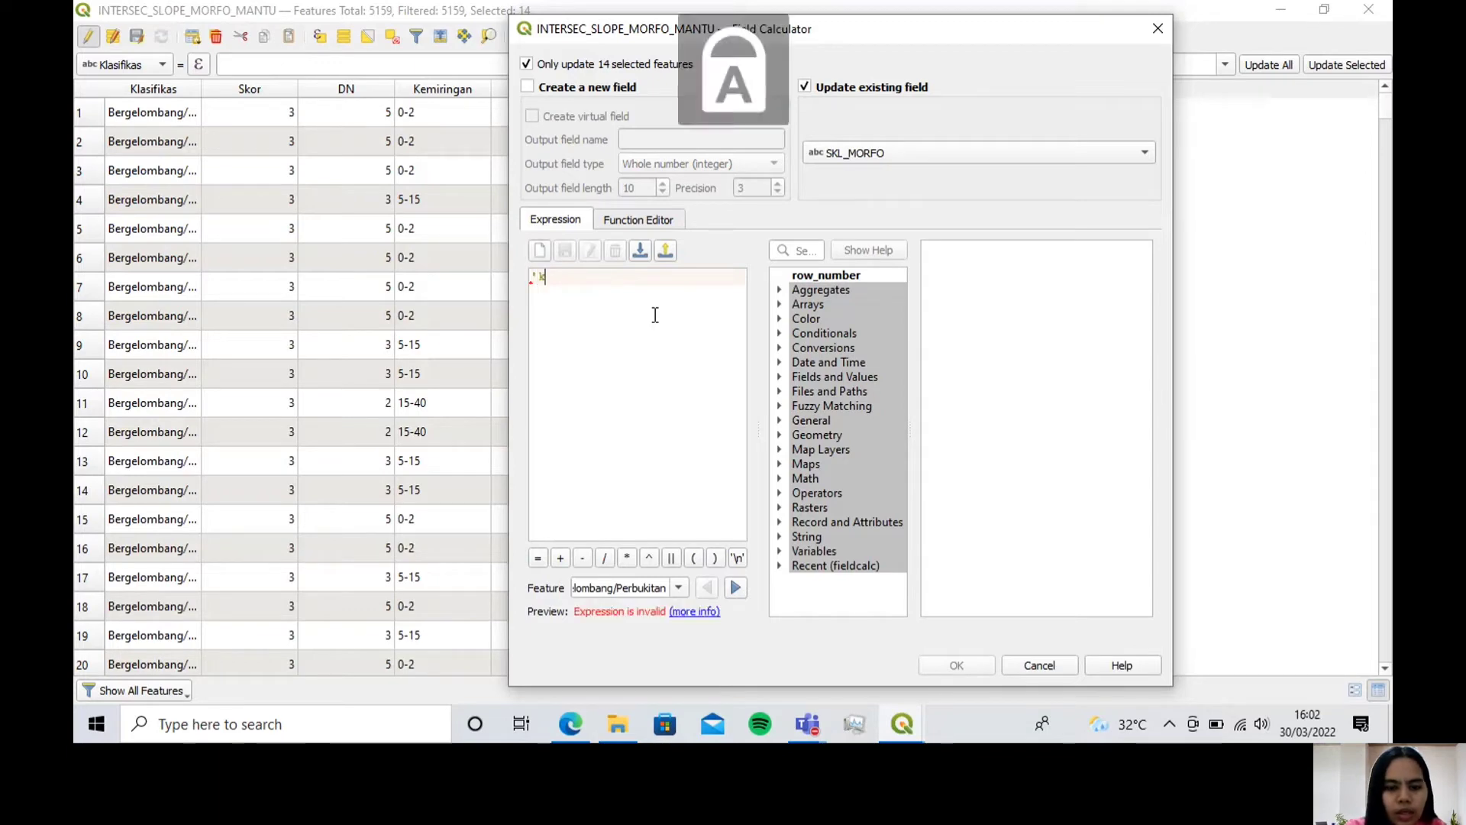
type("kEMAMPUAN I")
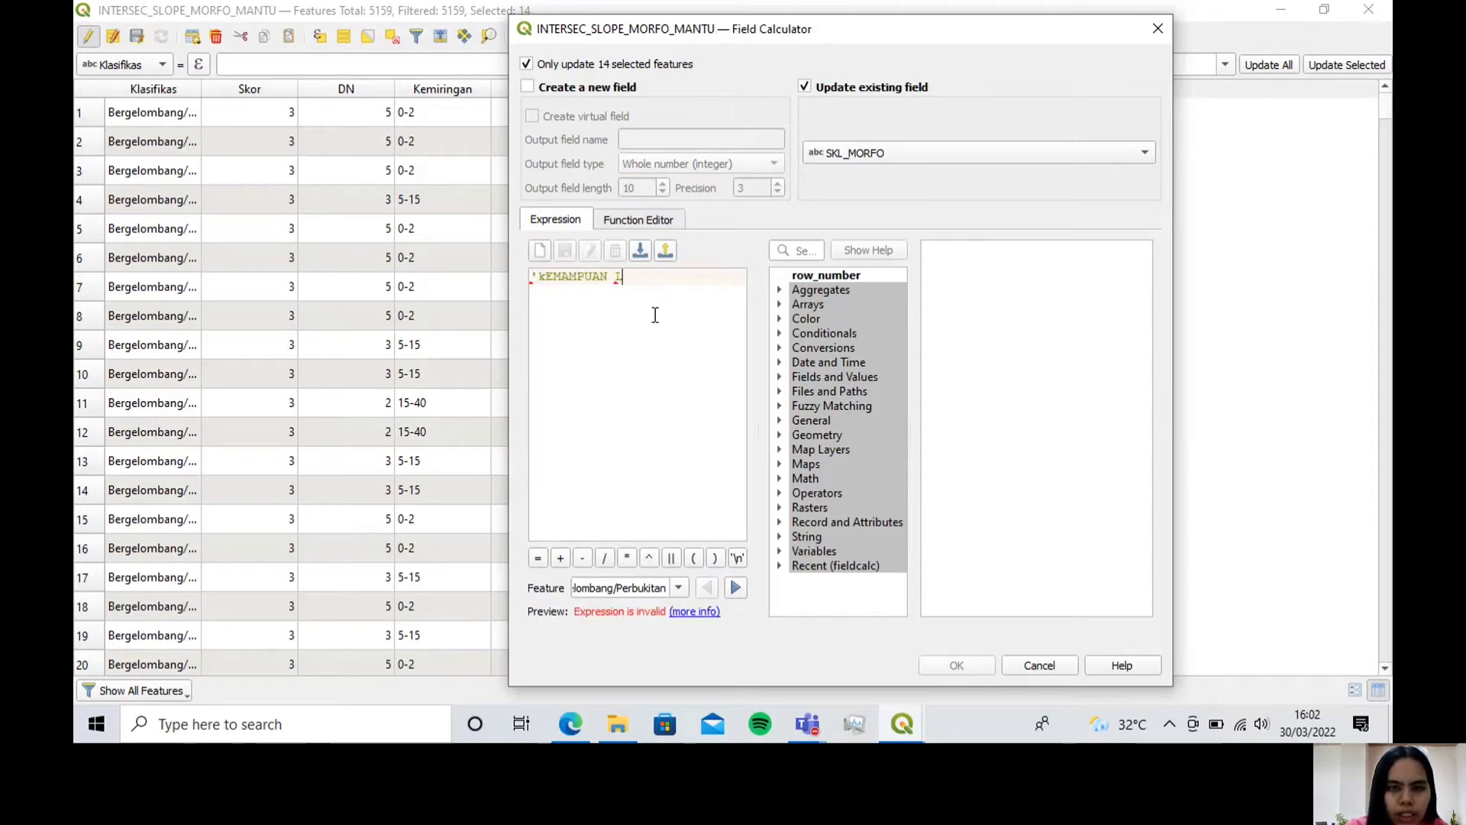
key("BackSpace")
key("BackSpace")
key("BackSpace")
key("BackSpace")
key("BackSpace")
key("BackSpace")
key("BackSpace")
key("BackSpace")
key("BackSpace")
key("BackSpace")
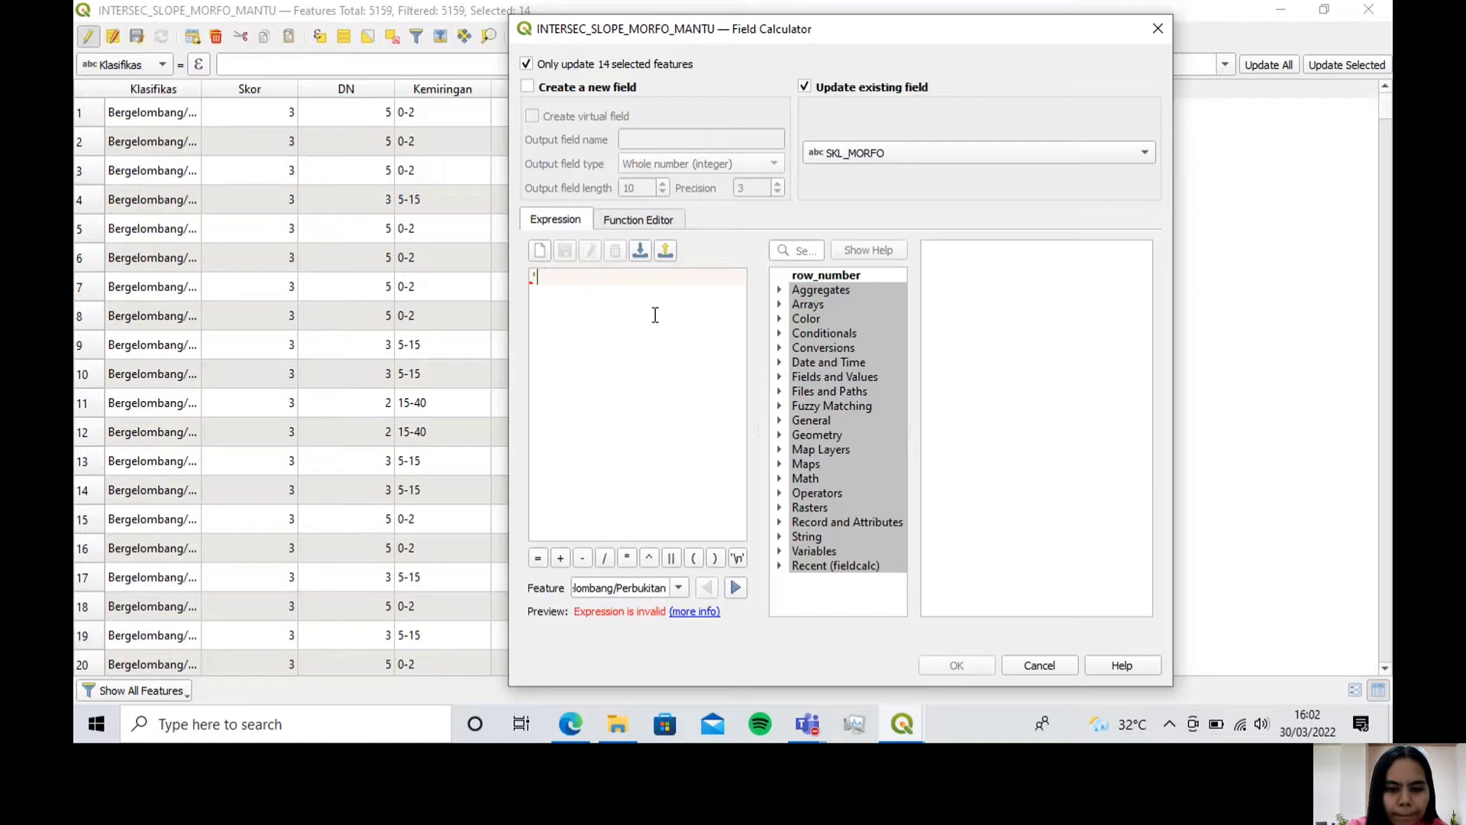
key("Caps_Lock")
Step: Fill SKL_MORFO of the selected features with the text 'Kemampuan lahan morfologi cukup'
type("Kemampuan ")
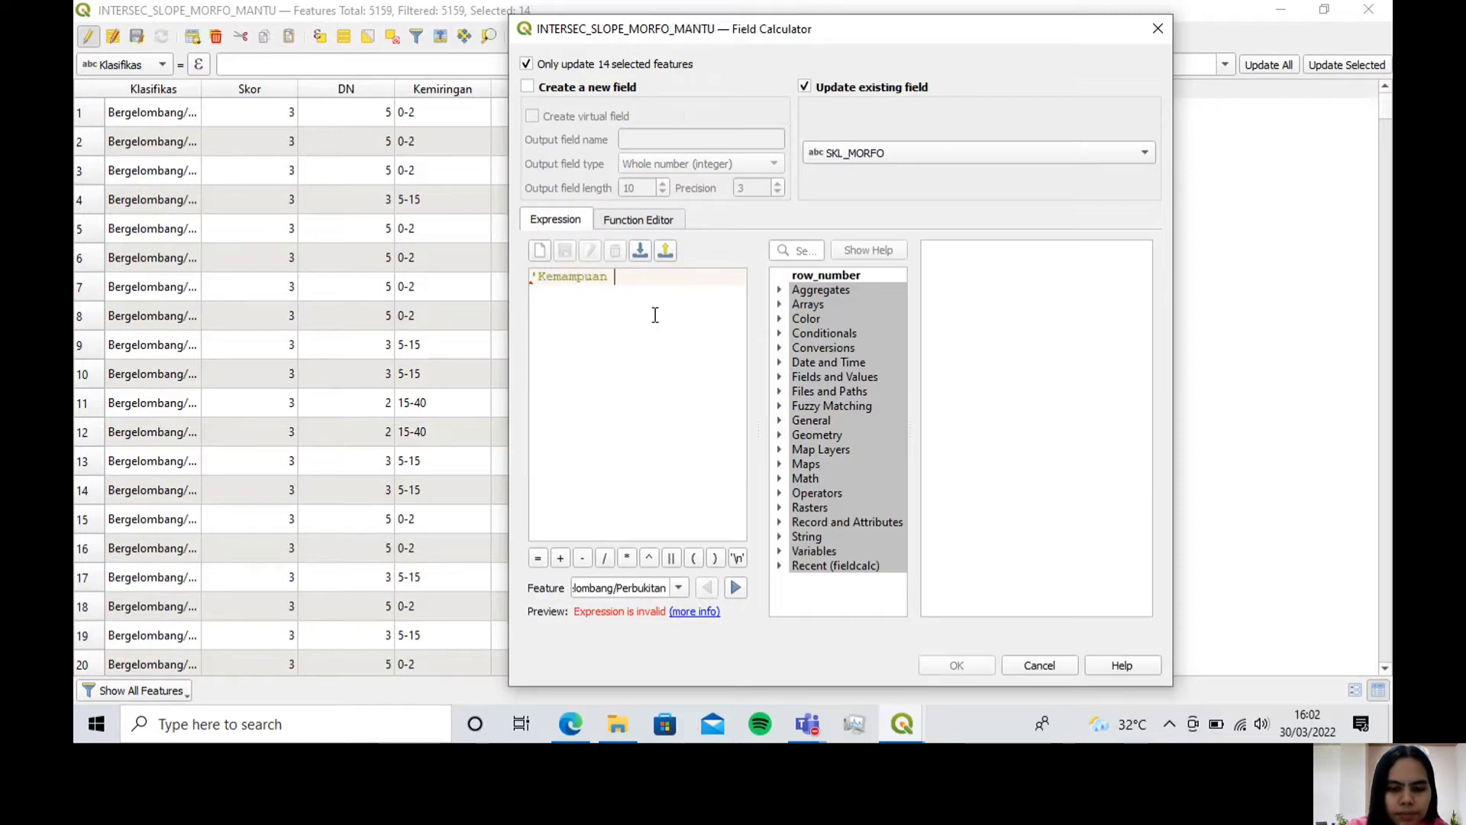
type("lahan mo")
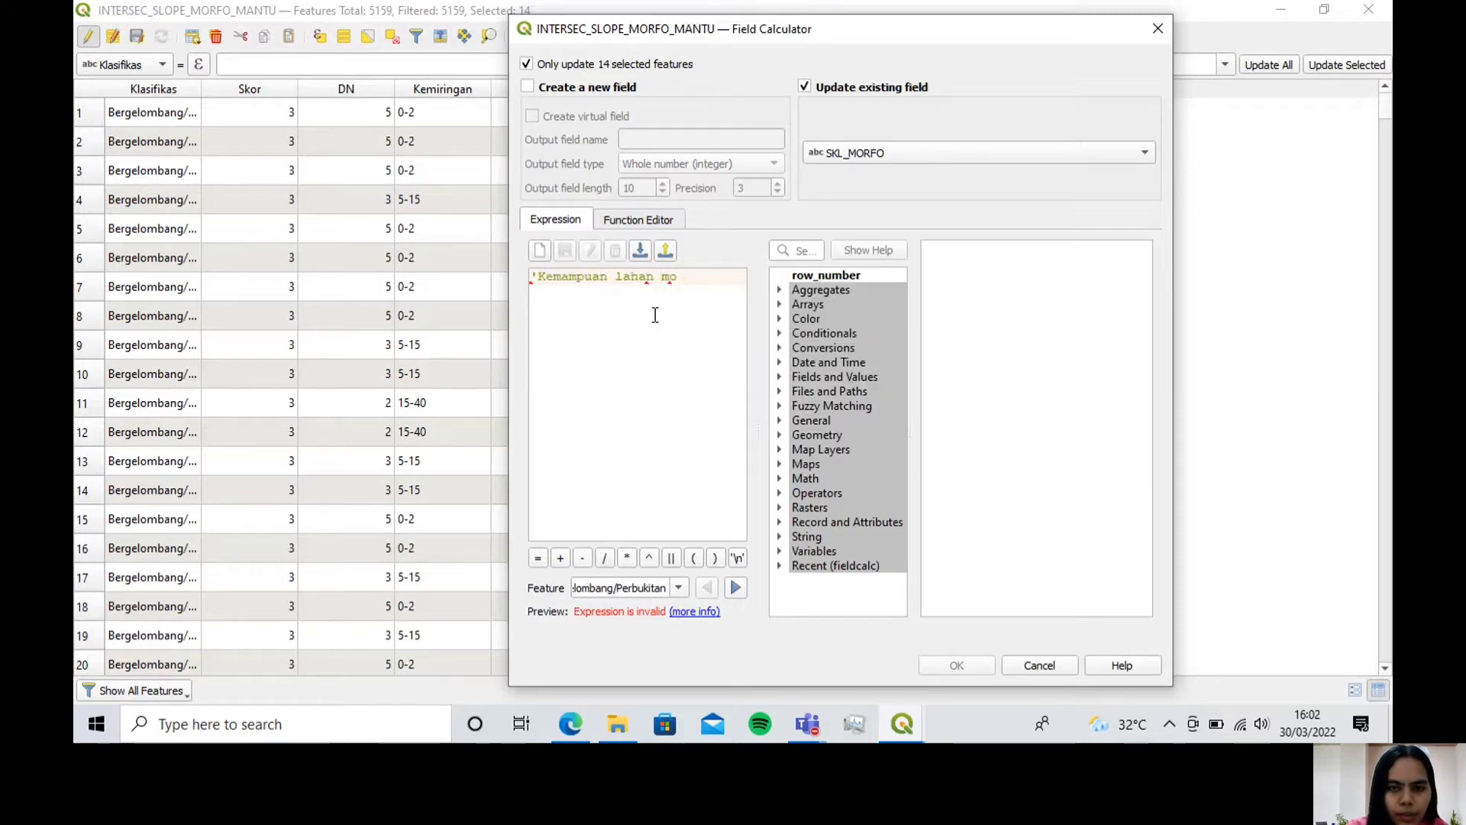
type("rfologi")
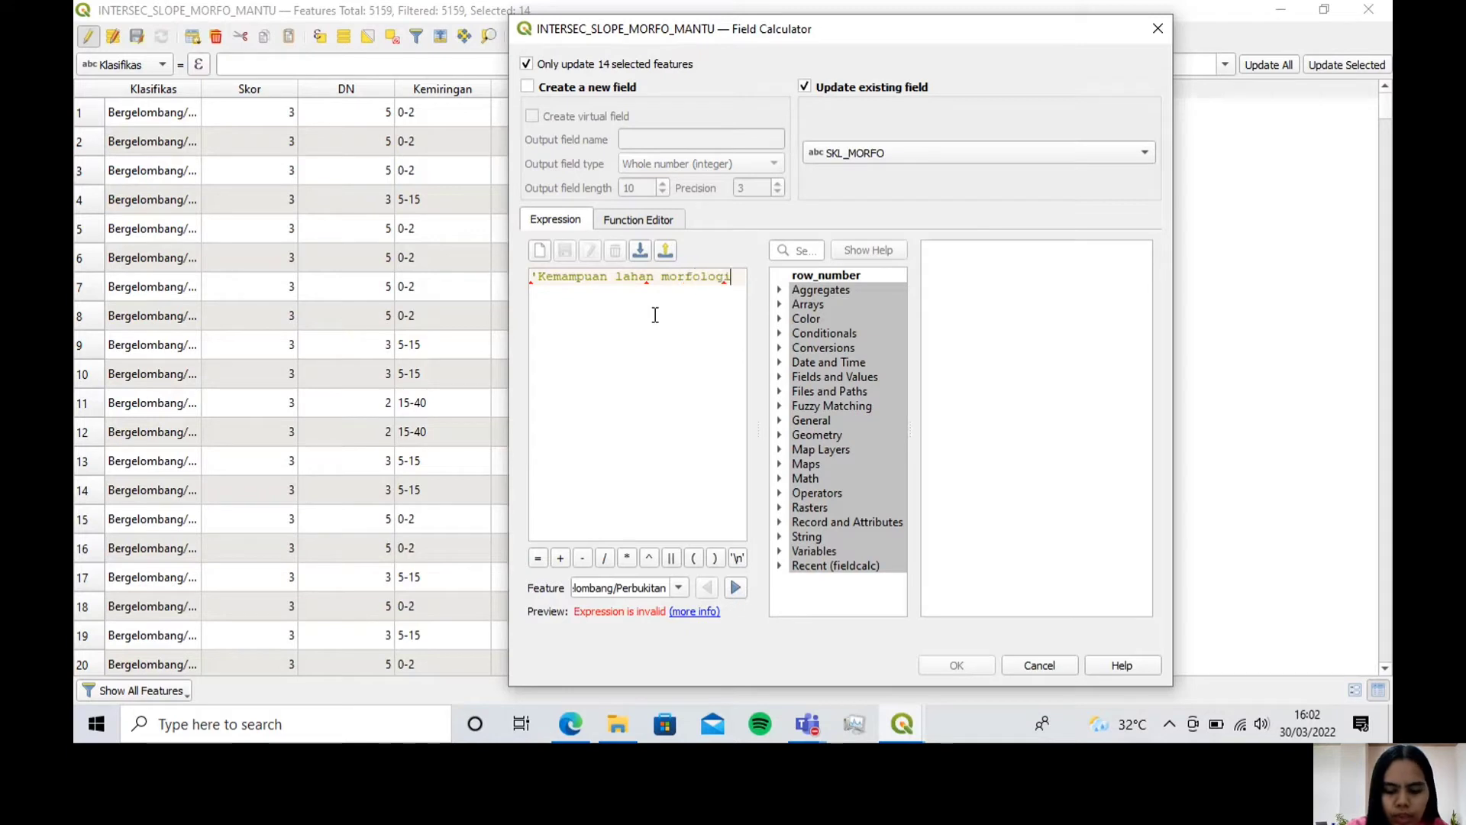
type(" cuku")
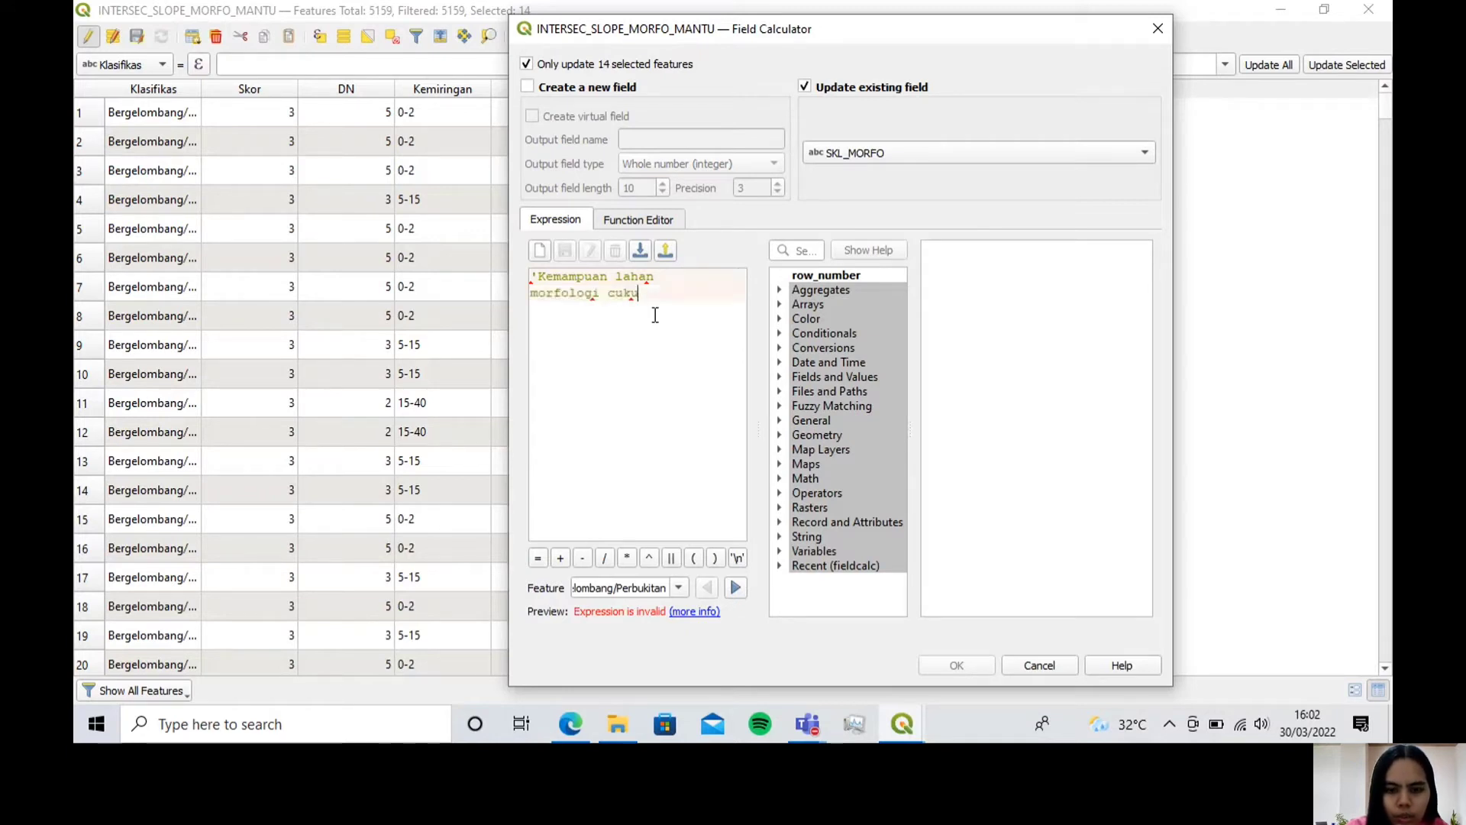
type("p'")
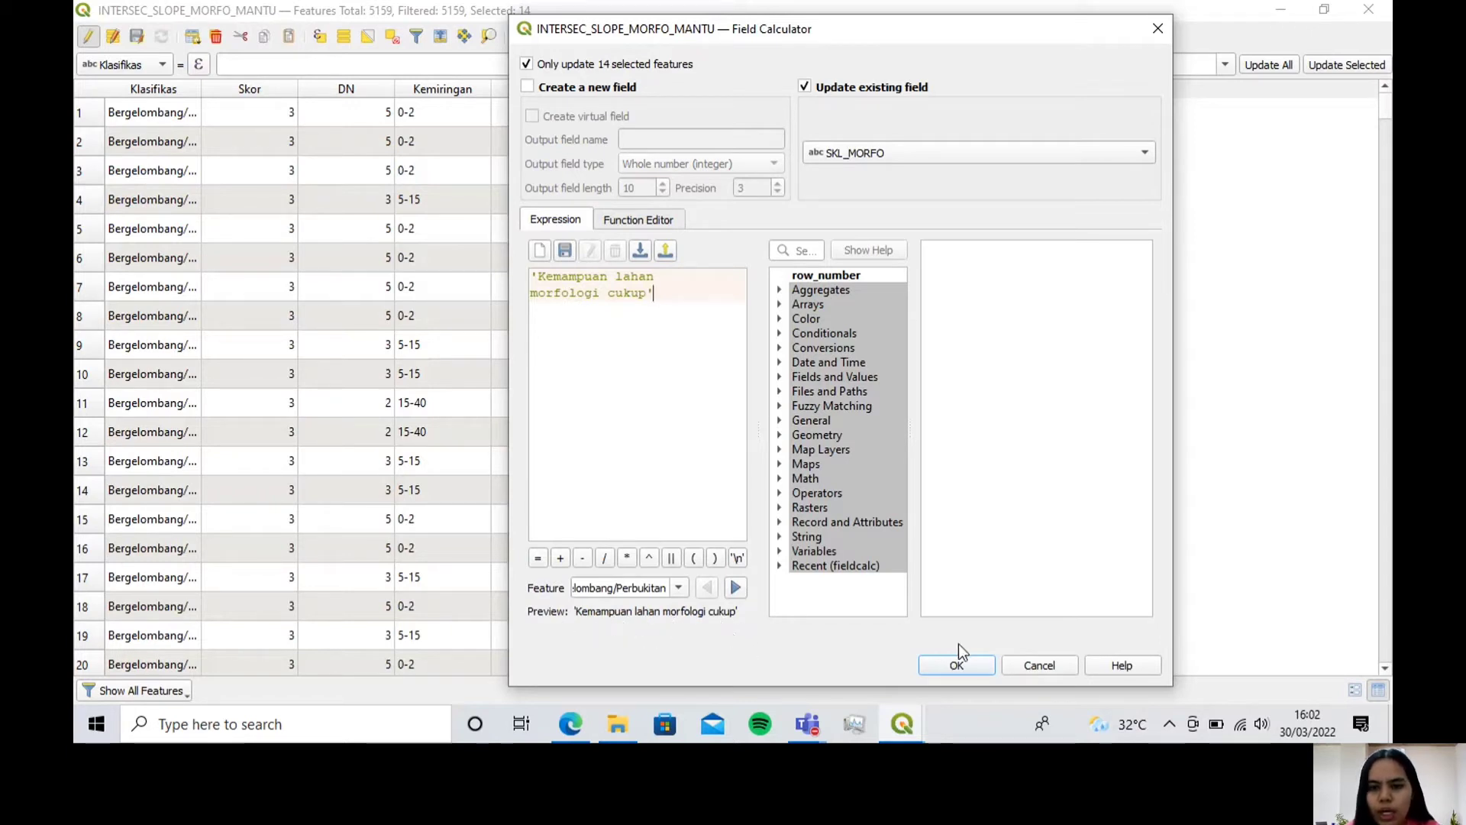
left_click(956, 665)
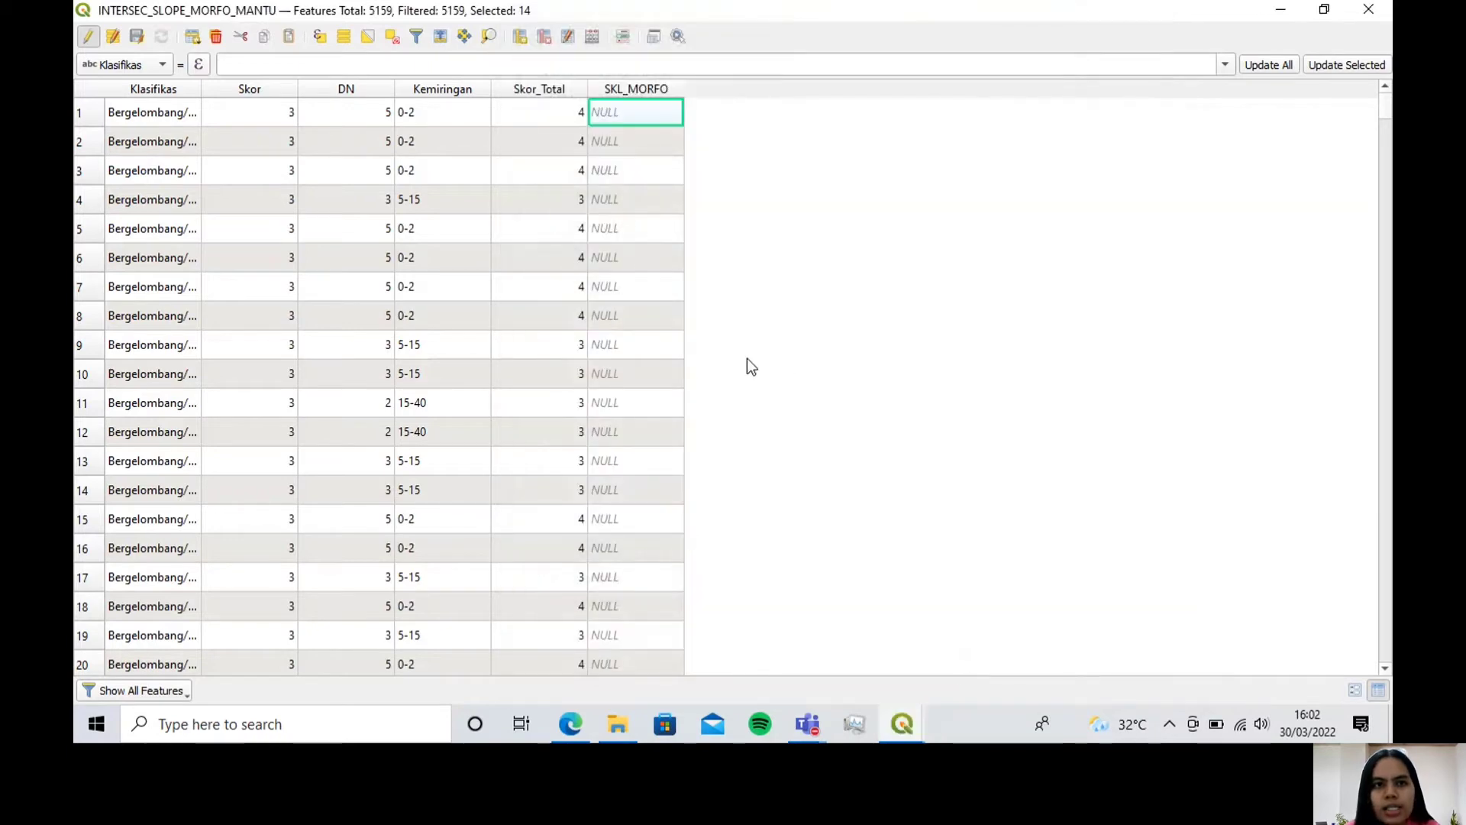
Step: Select the features where "Skor_Total" = 3 using Select by Expression
left_click(321, 38)
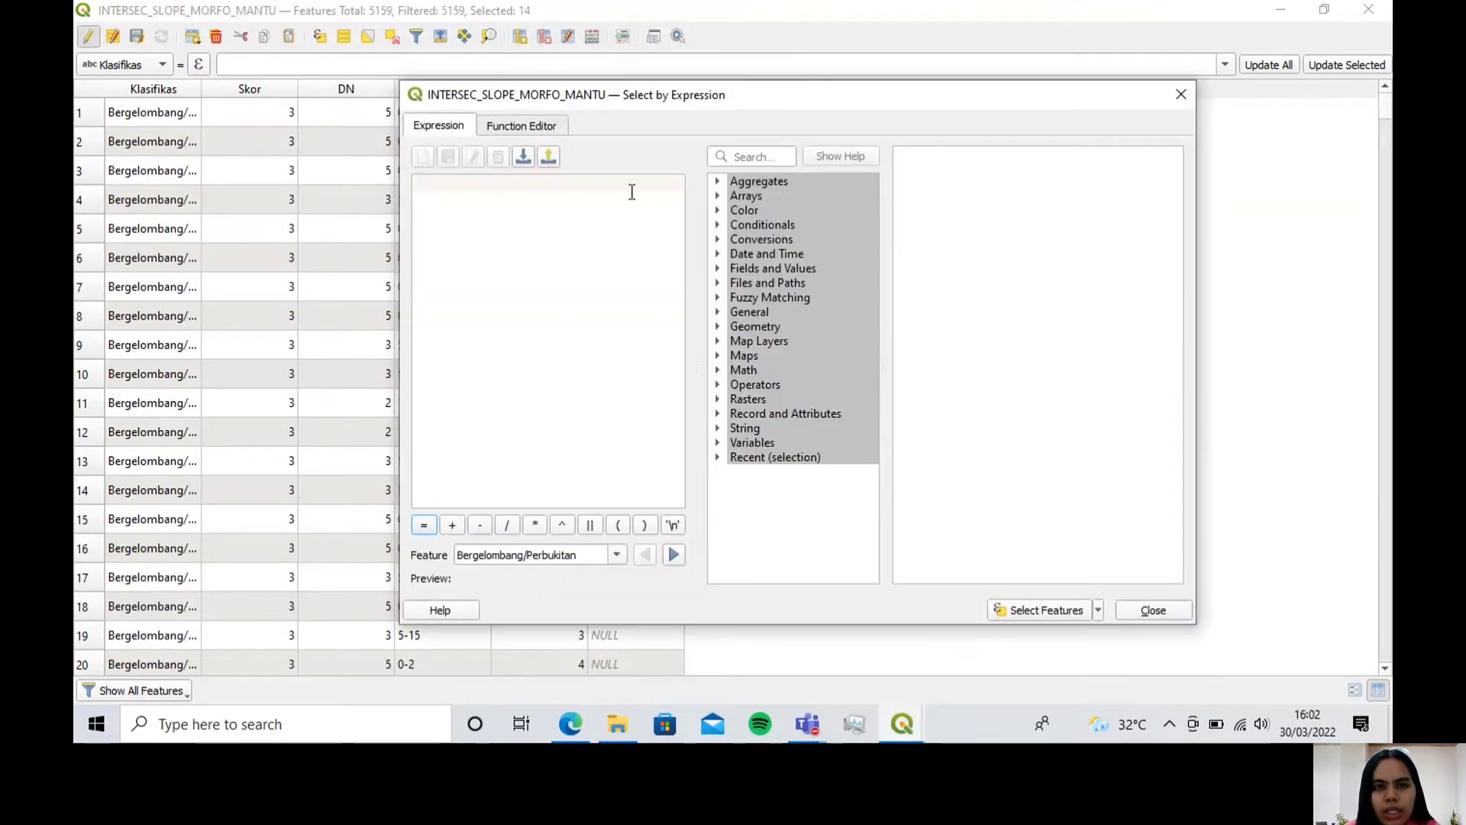
left_click(717, 269)
left_click(795, 369)
double_click(795, 369)
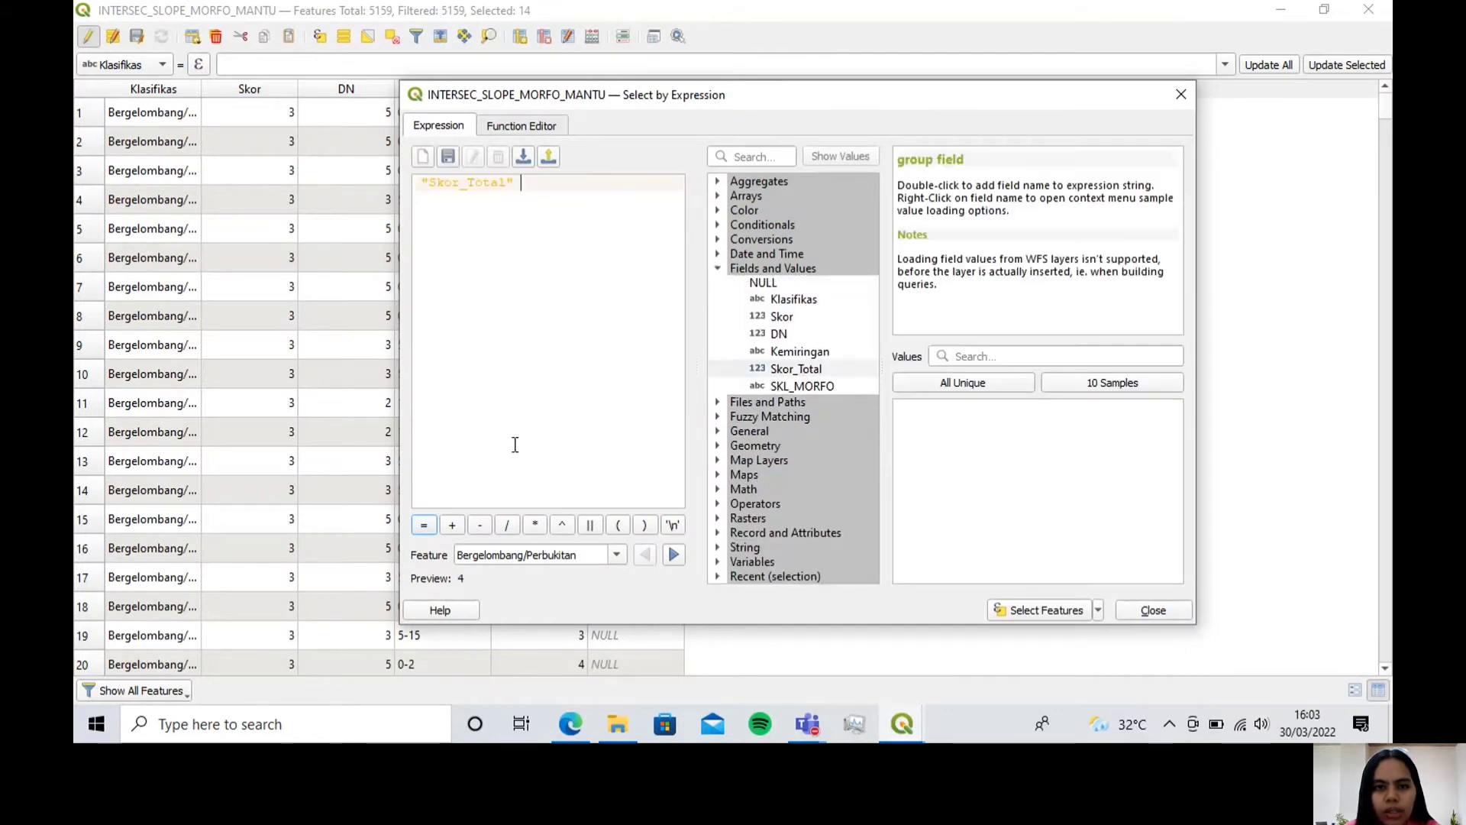
left_click(424, 525)
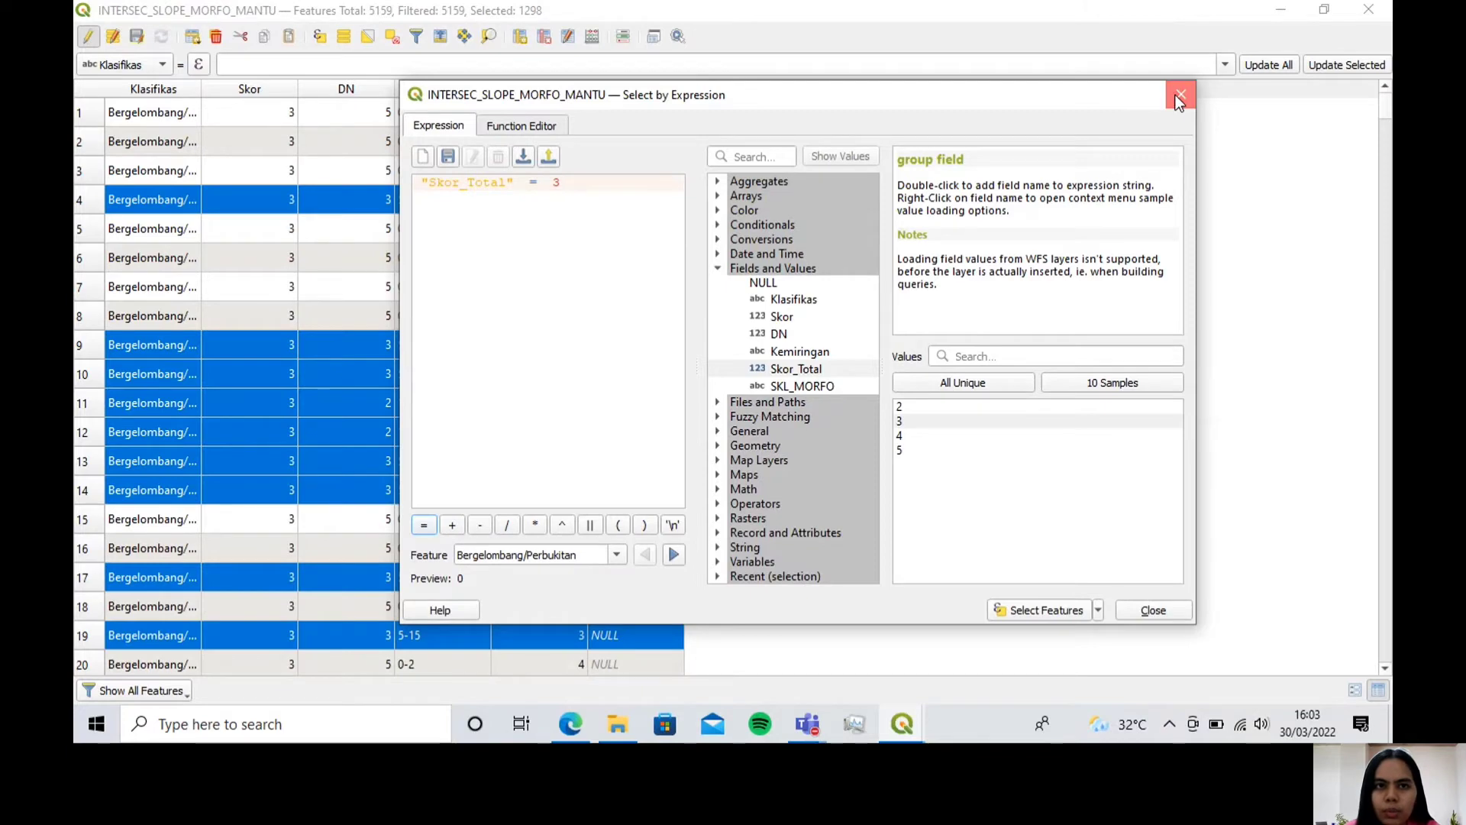
left_click(1177, 95)
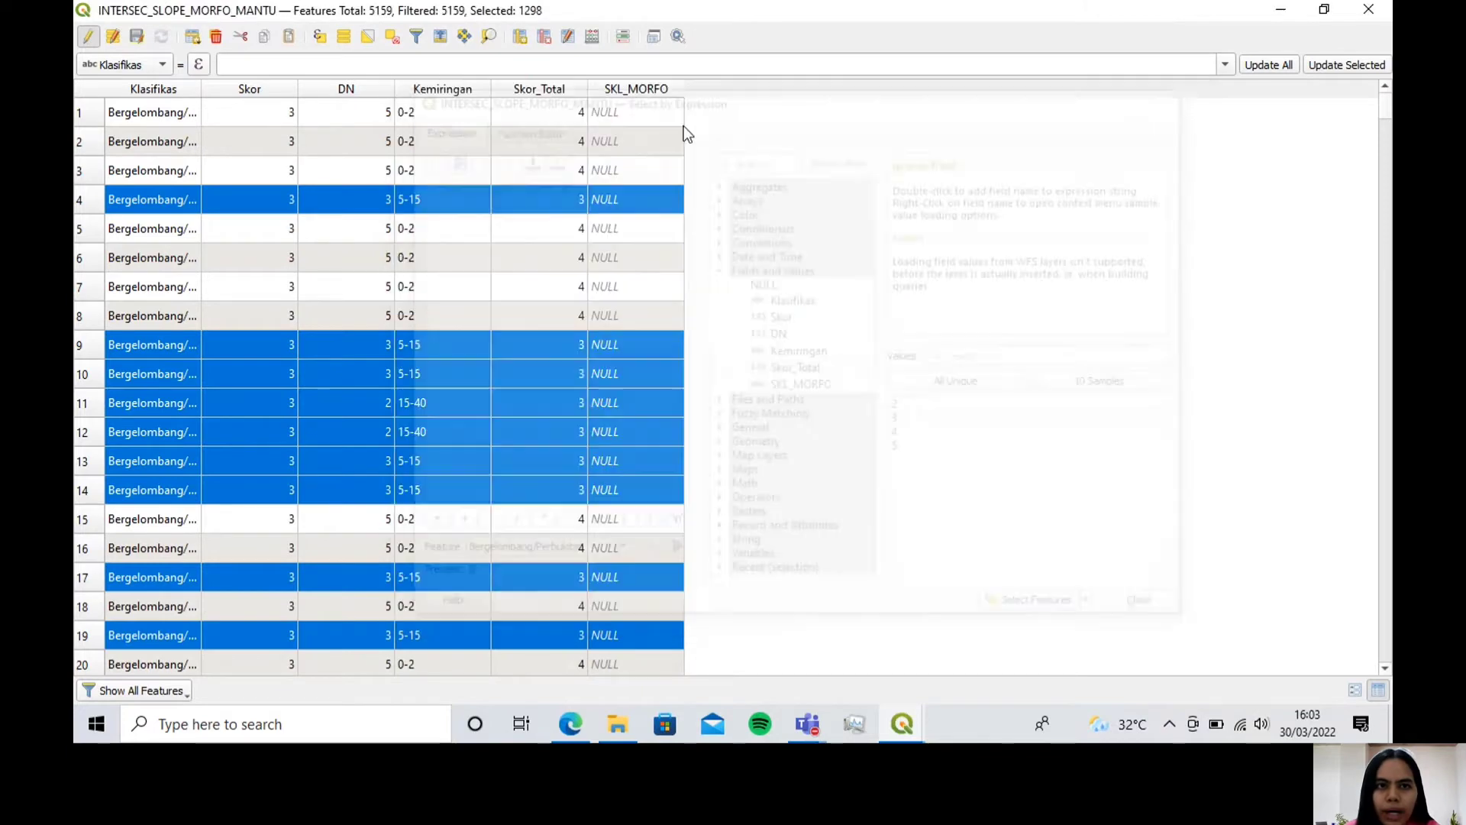
Step: Set up the Field Calculator to update the existing SKL_MORFO field for the features with Skor_Total 3
left_click(592, 37)
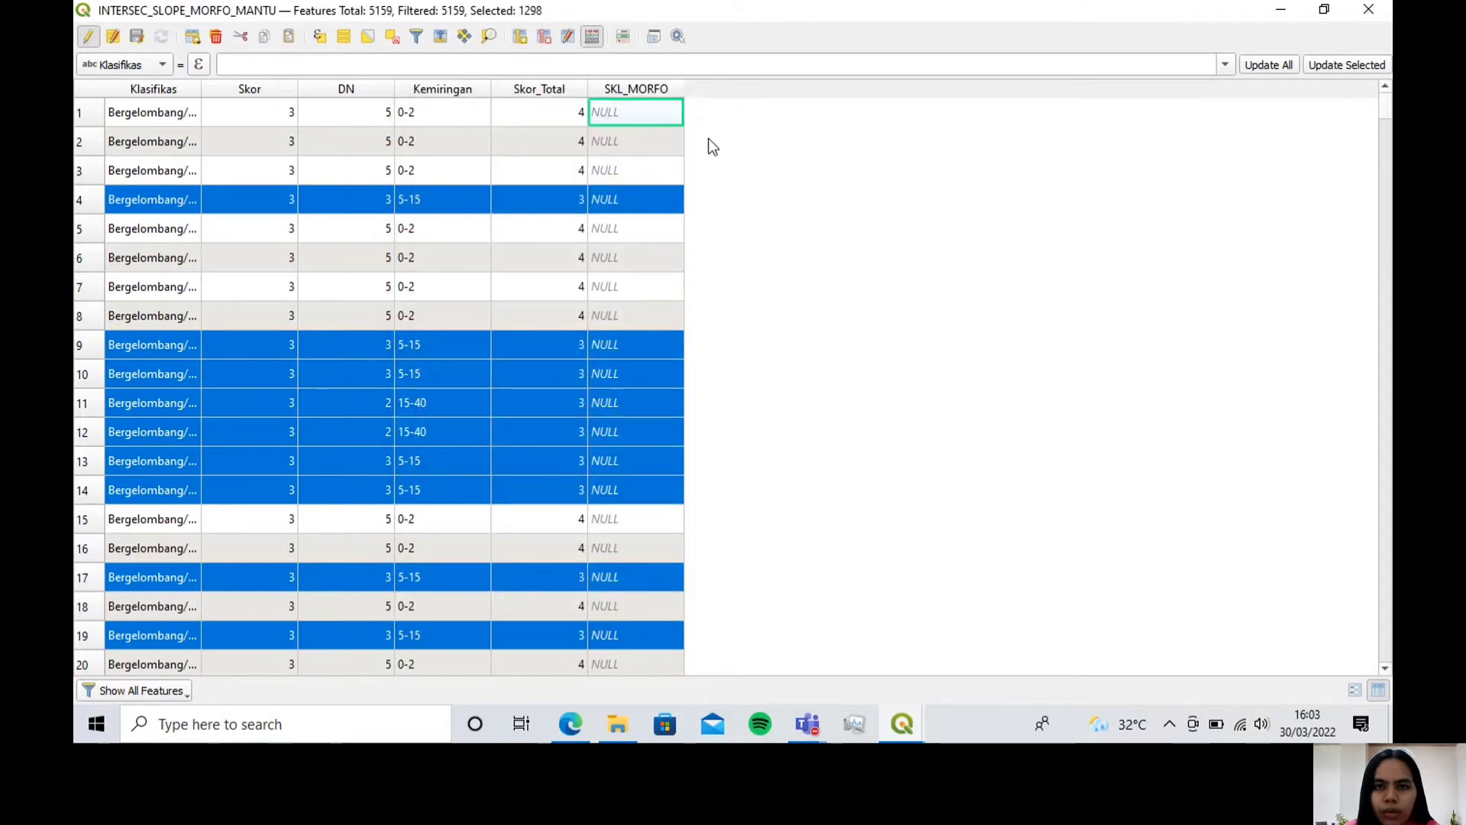
left_click(806, 88)
left_click(873, 154)
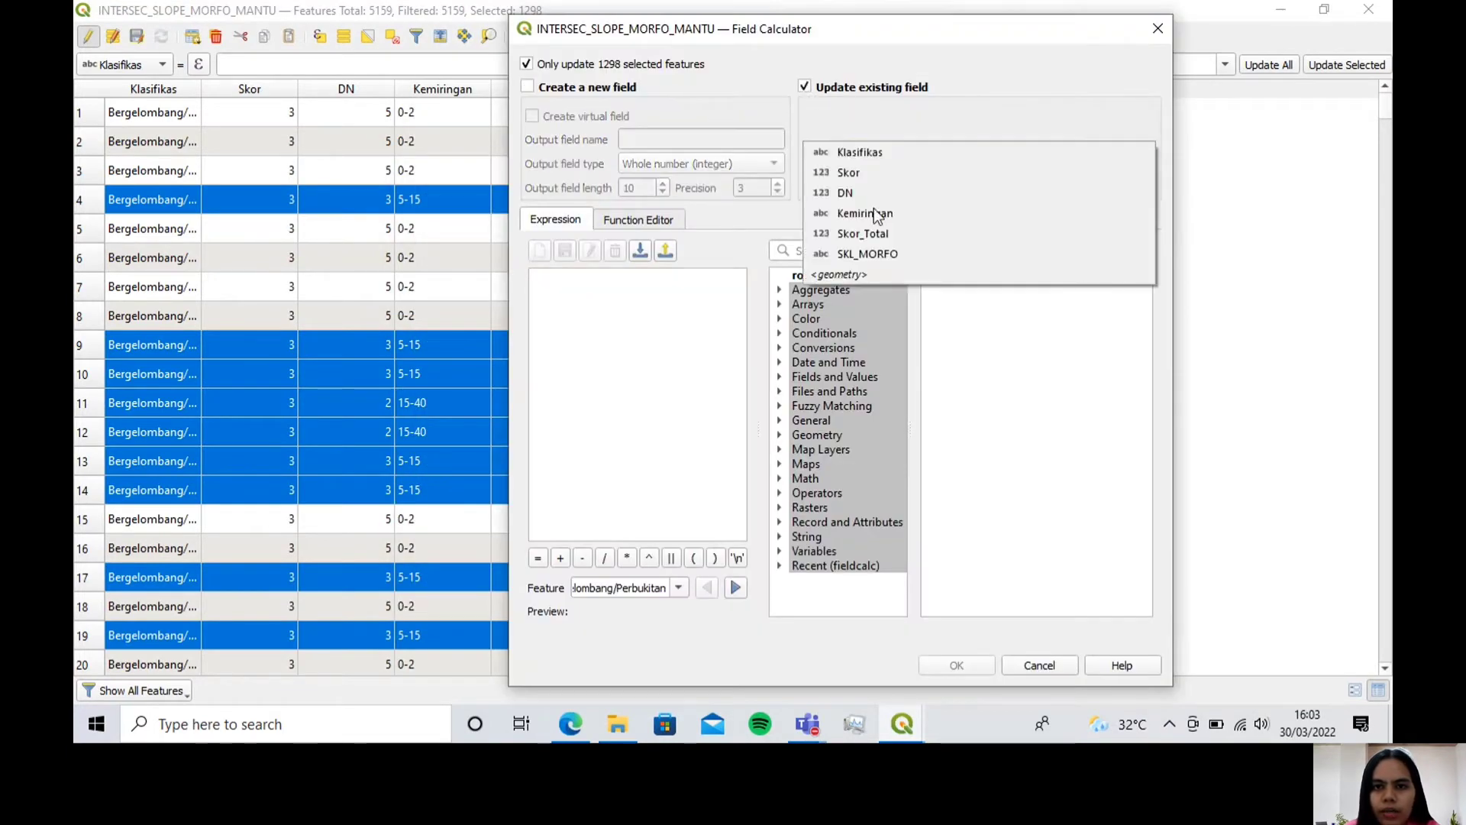
left_click(871, 254)
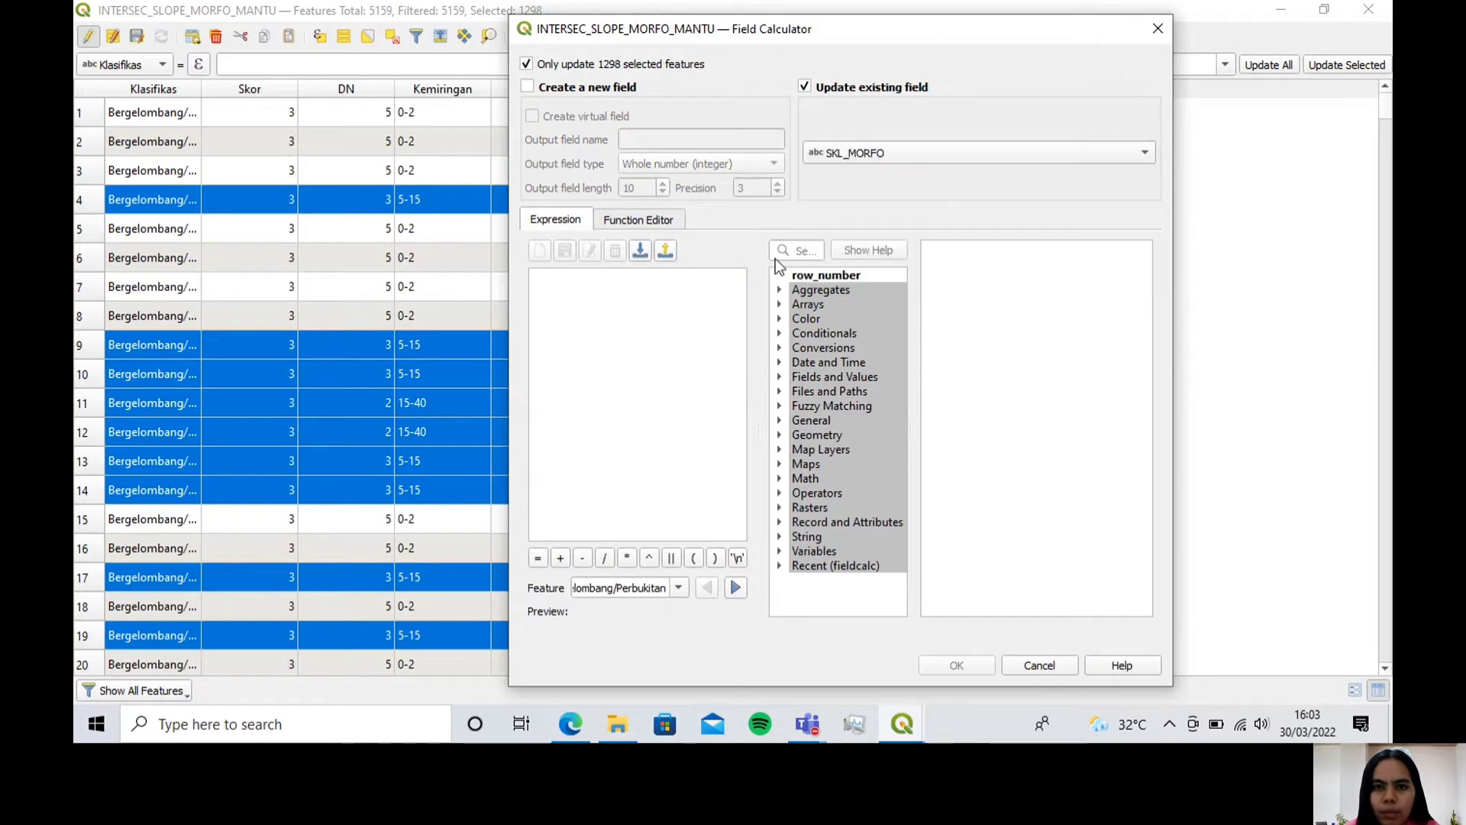
left_click(608, 290)
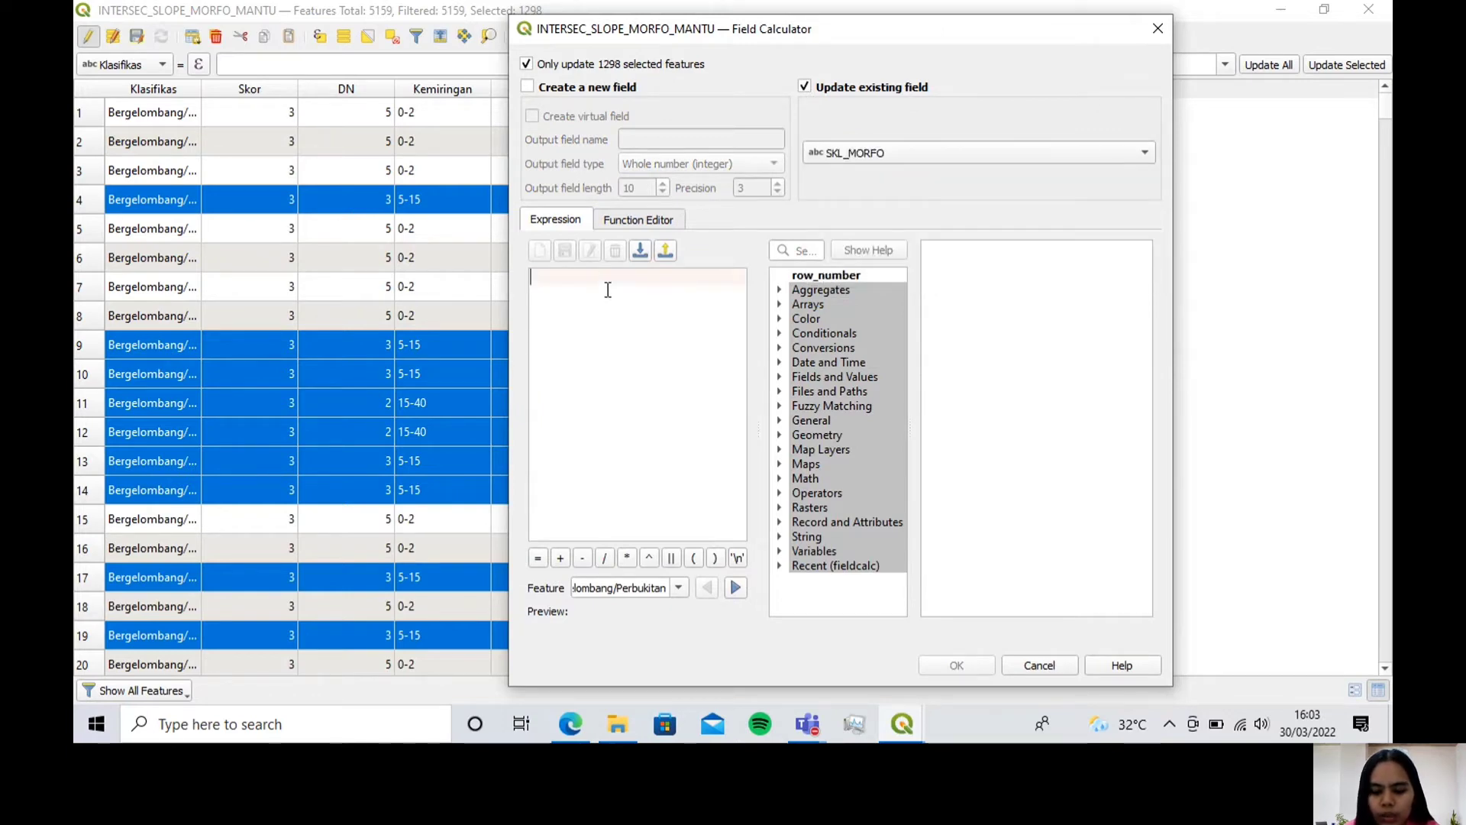
Step: Enter the expression 'Kemampuan lahan dari morfologi sedang' and apply it to the selected features
type("'")
key("Caps_Lock")
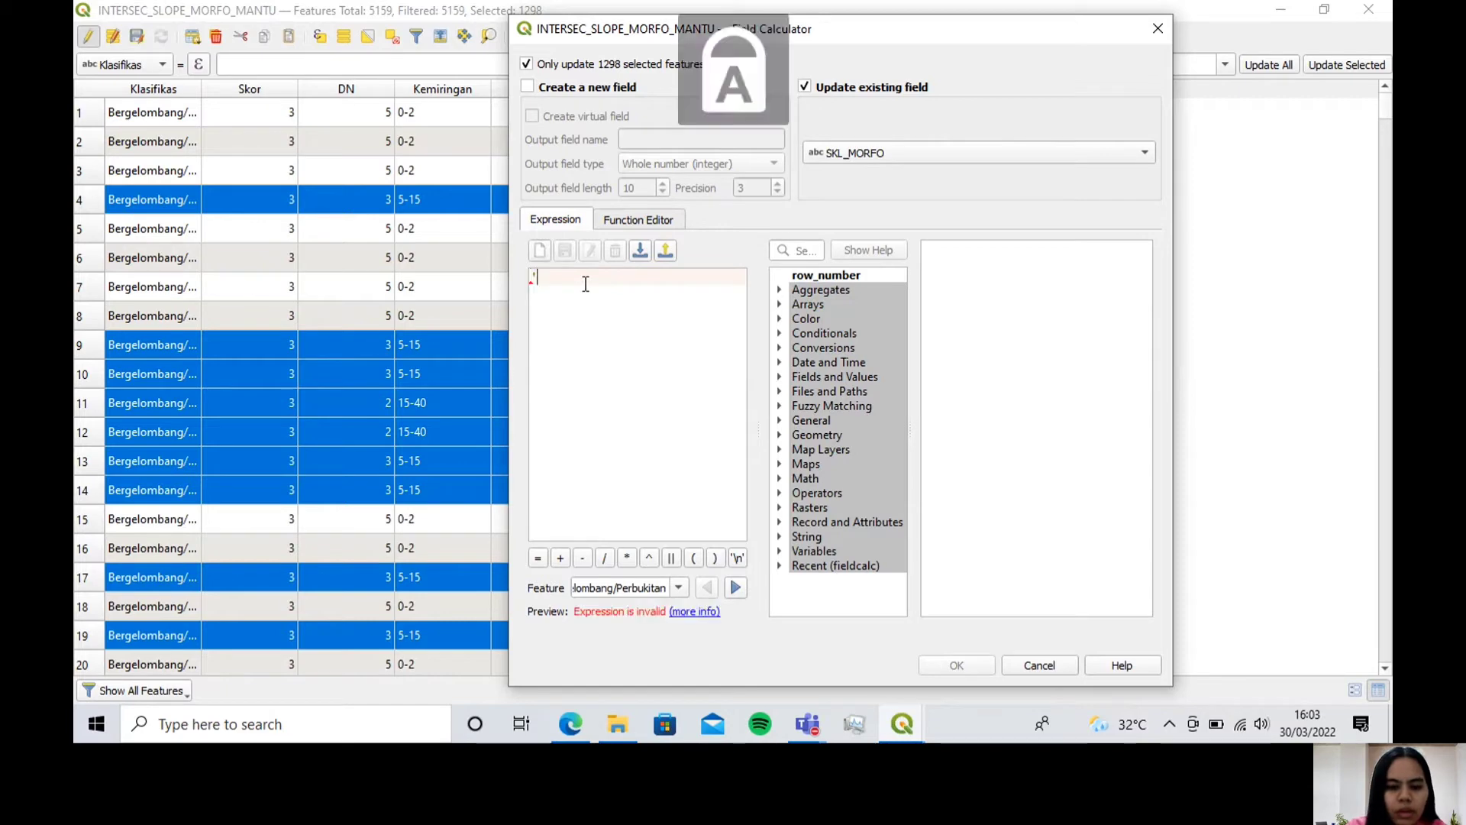
type("K")
key("Caps_Lock")
type("emampuan ")
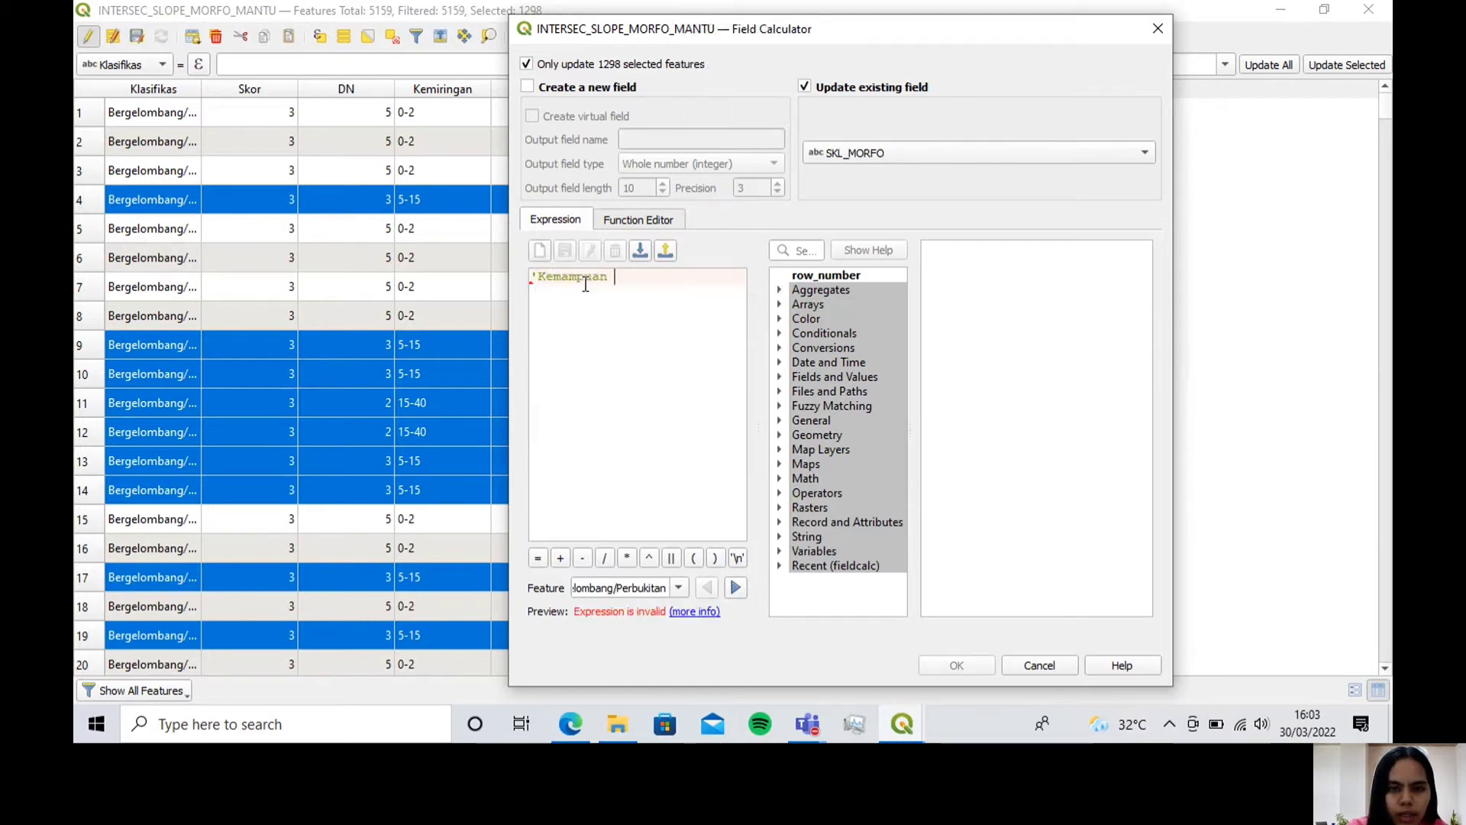
type("lahan d")
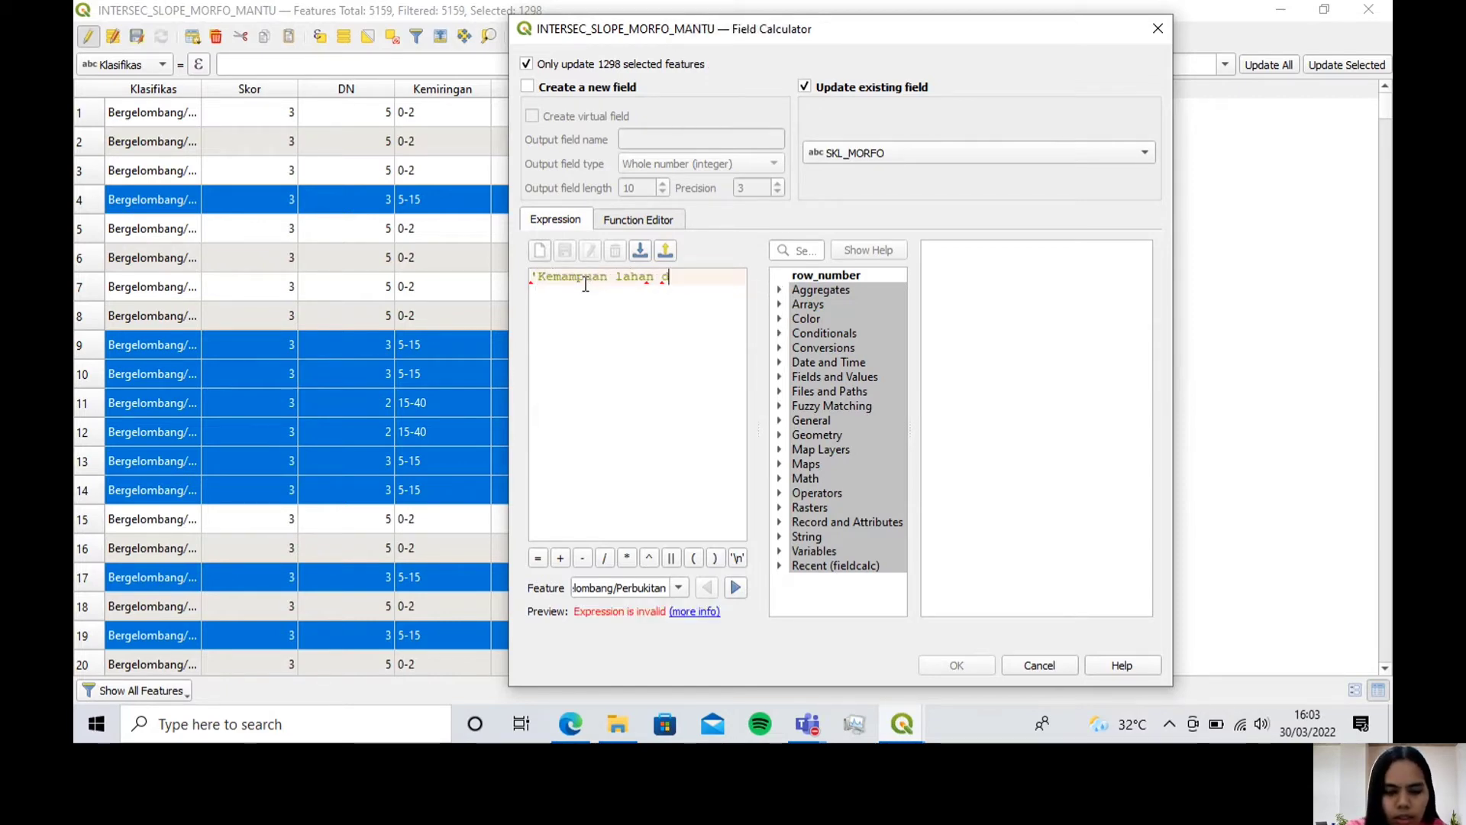
type("ari morf")
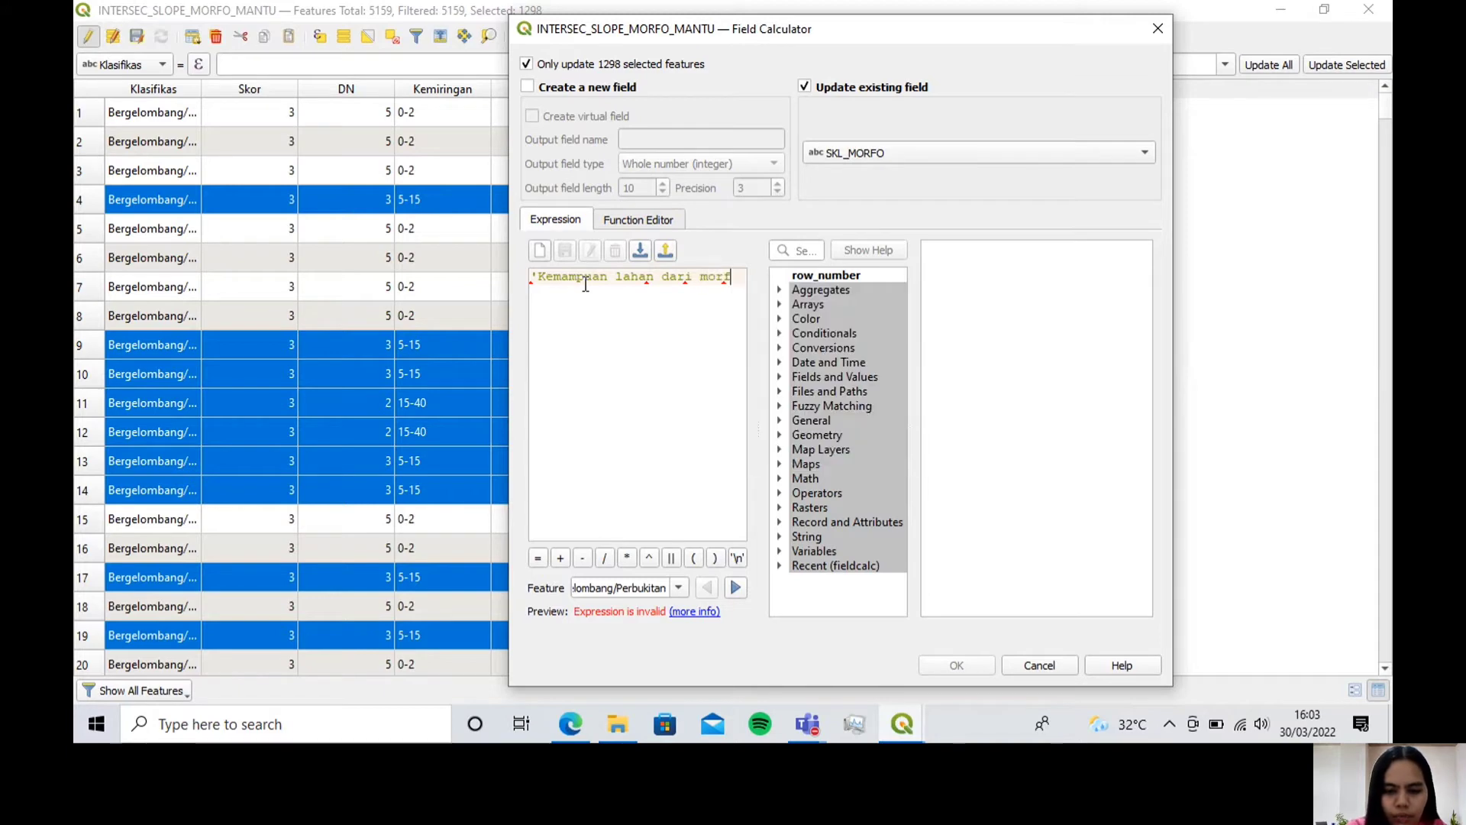
type("ologi sed")
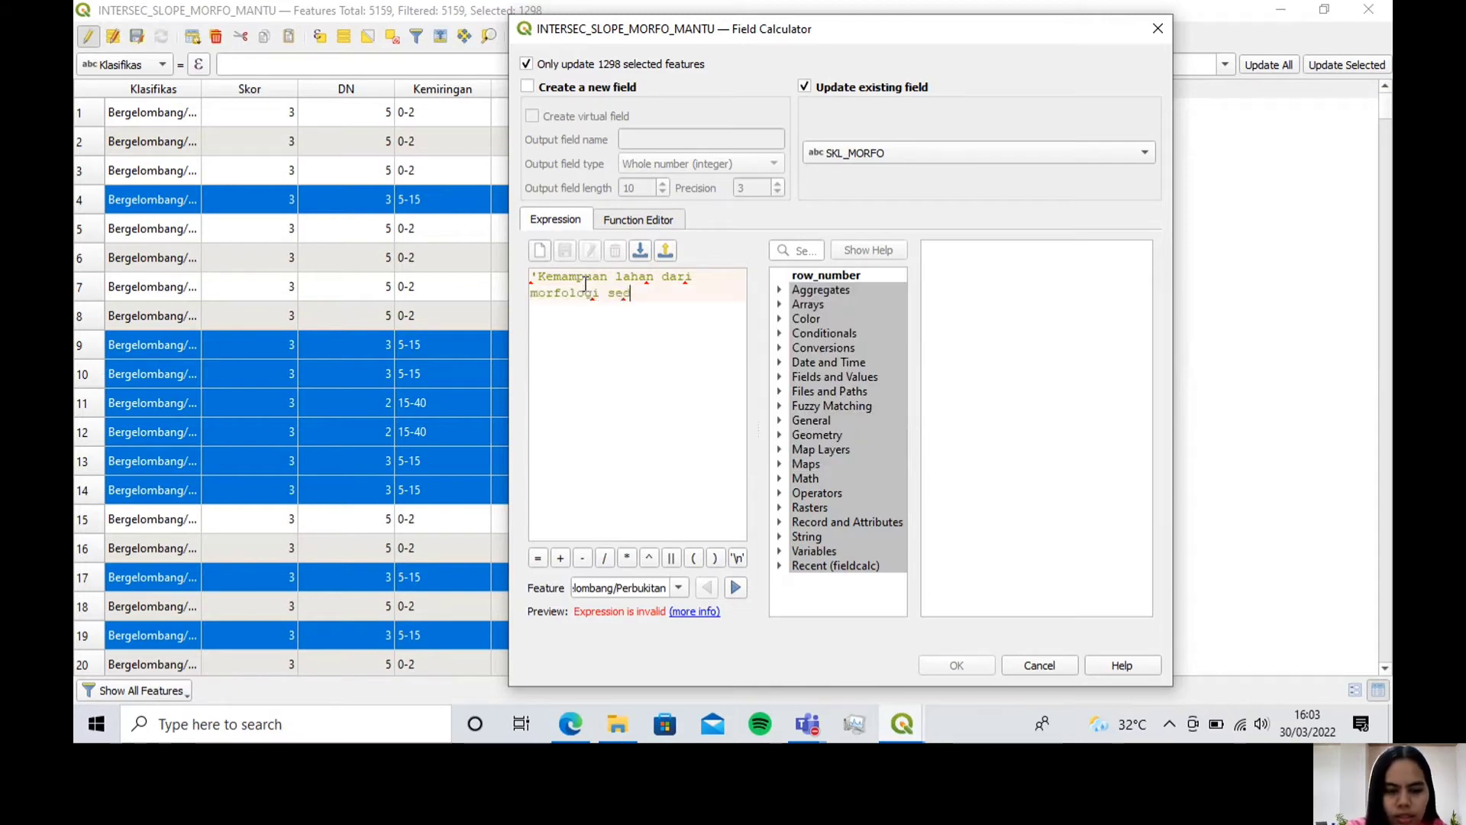
type("ang'")
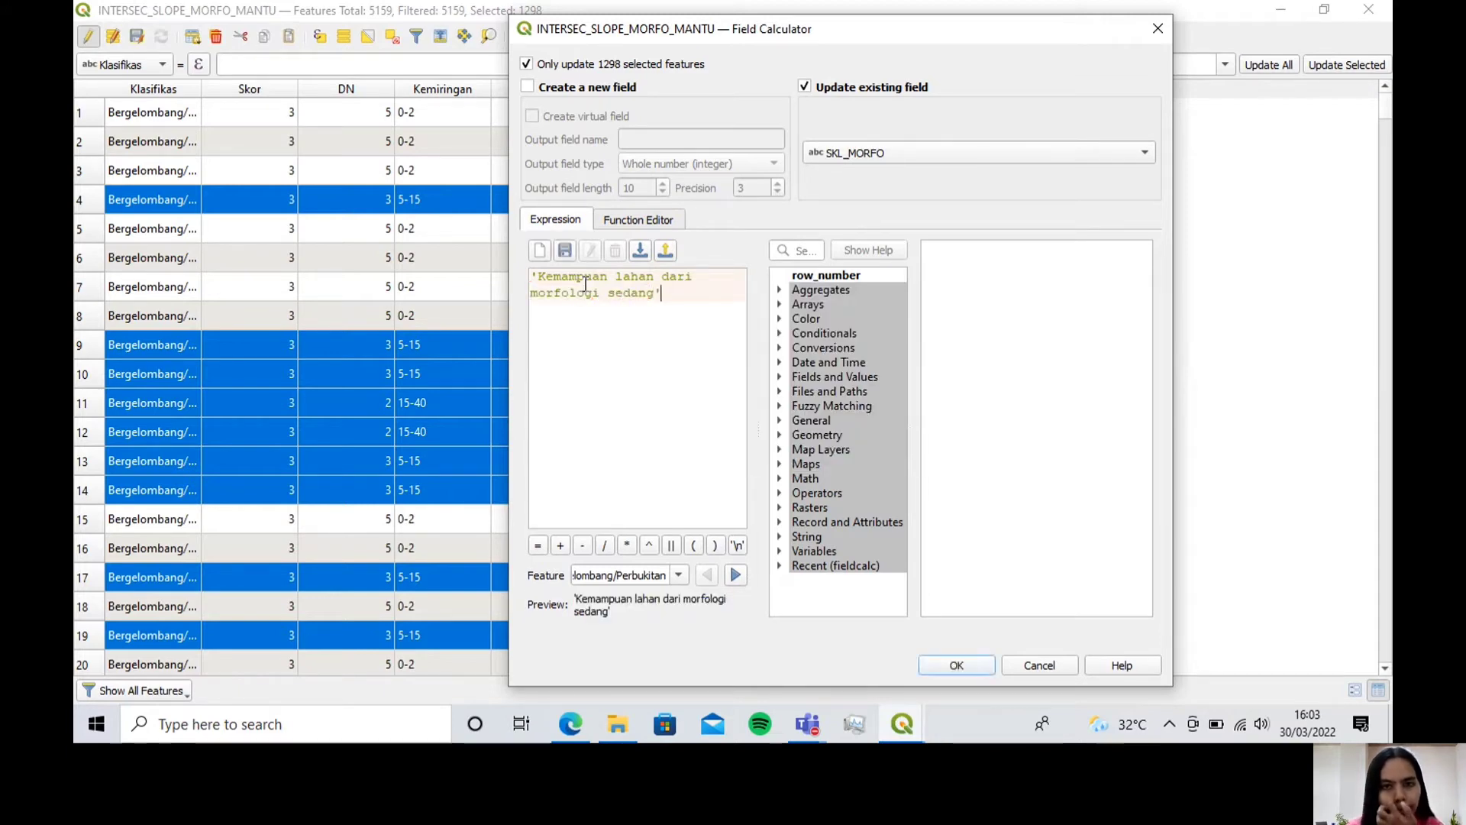
left_click(961, 661)
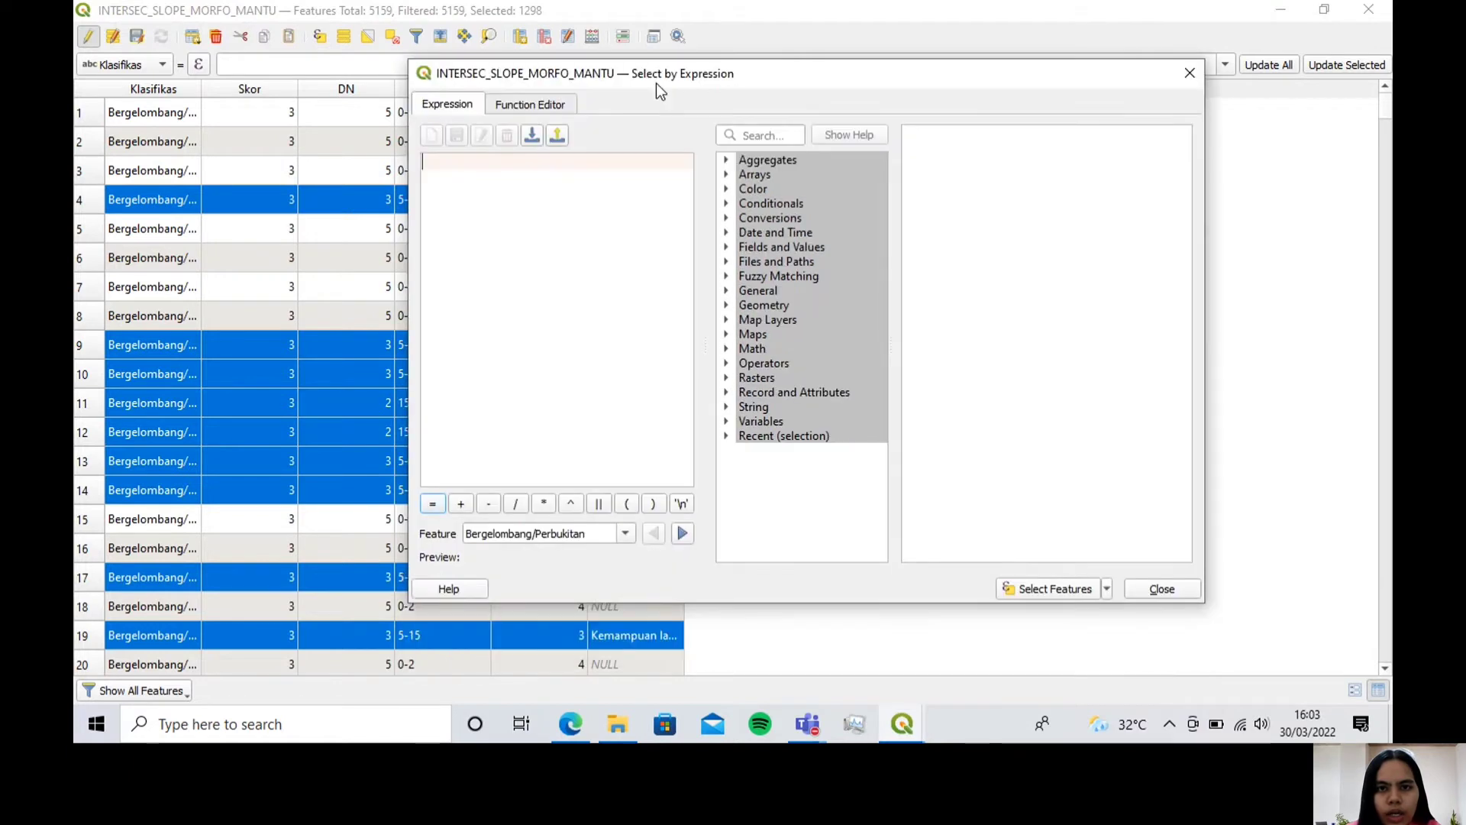
left_click(728, 243)
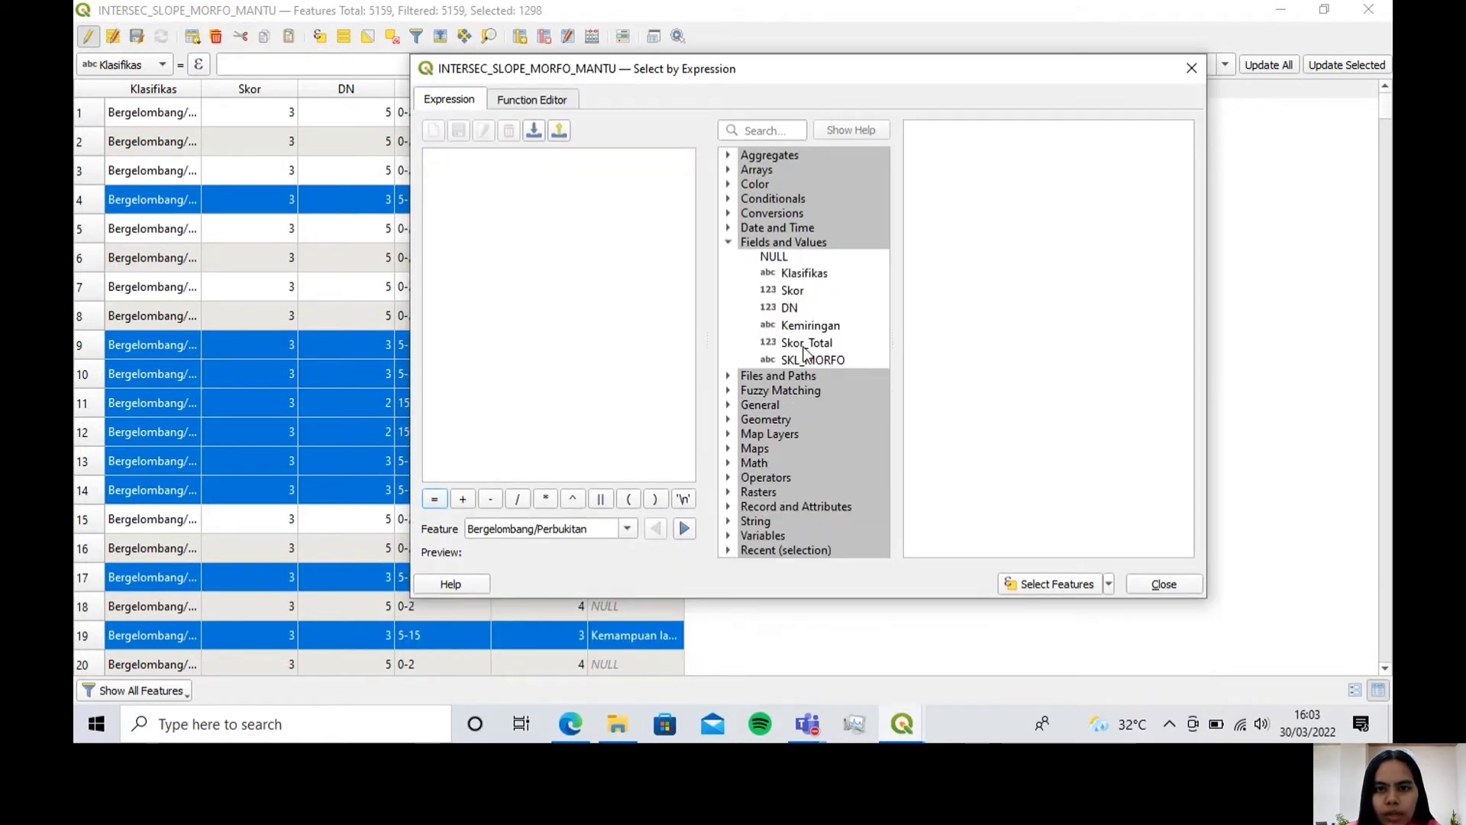
double_click(810, 360)
left_click(437, 498)
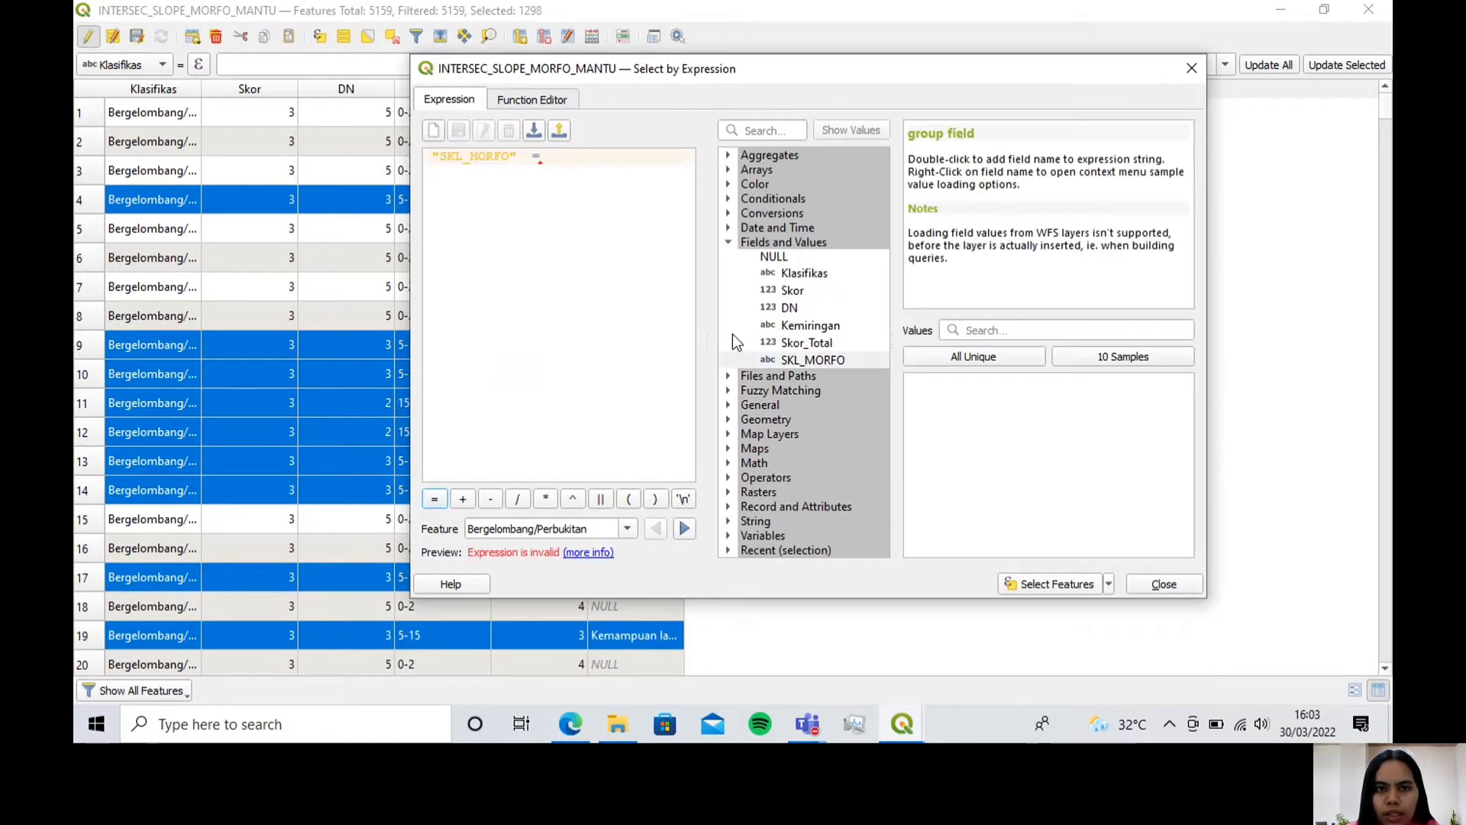
left_click_drag(557, 152, 425, 156)
key("BackSpace")
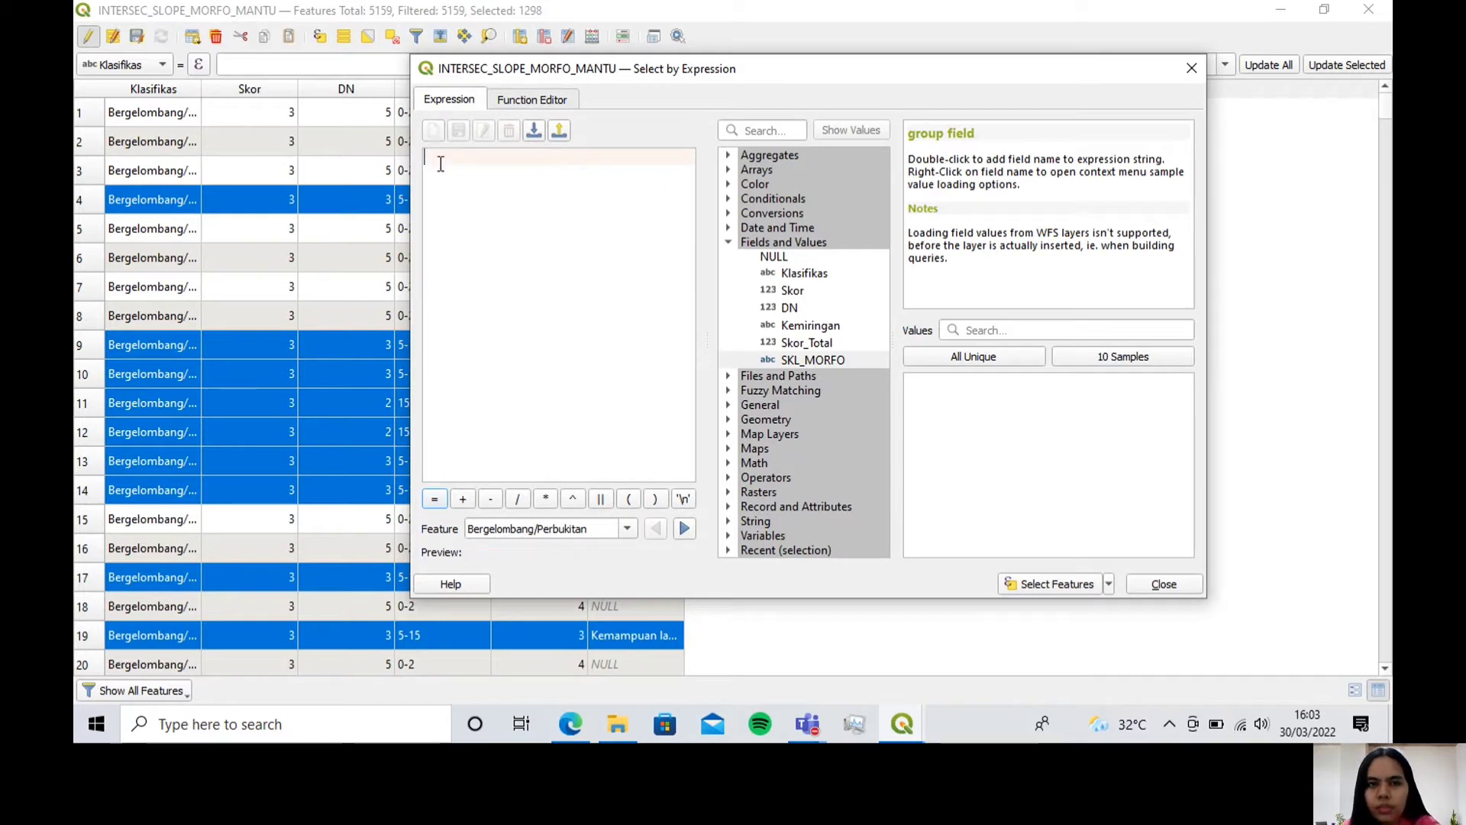
Step: Select the features where "Skor_Total" = 4 using Select by Expression
double_click(807, 343)
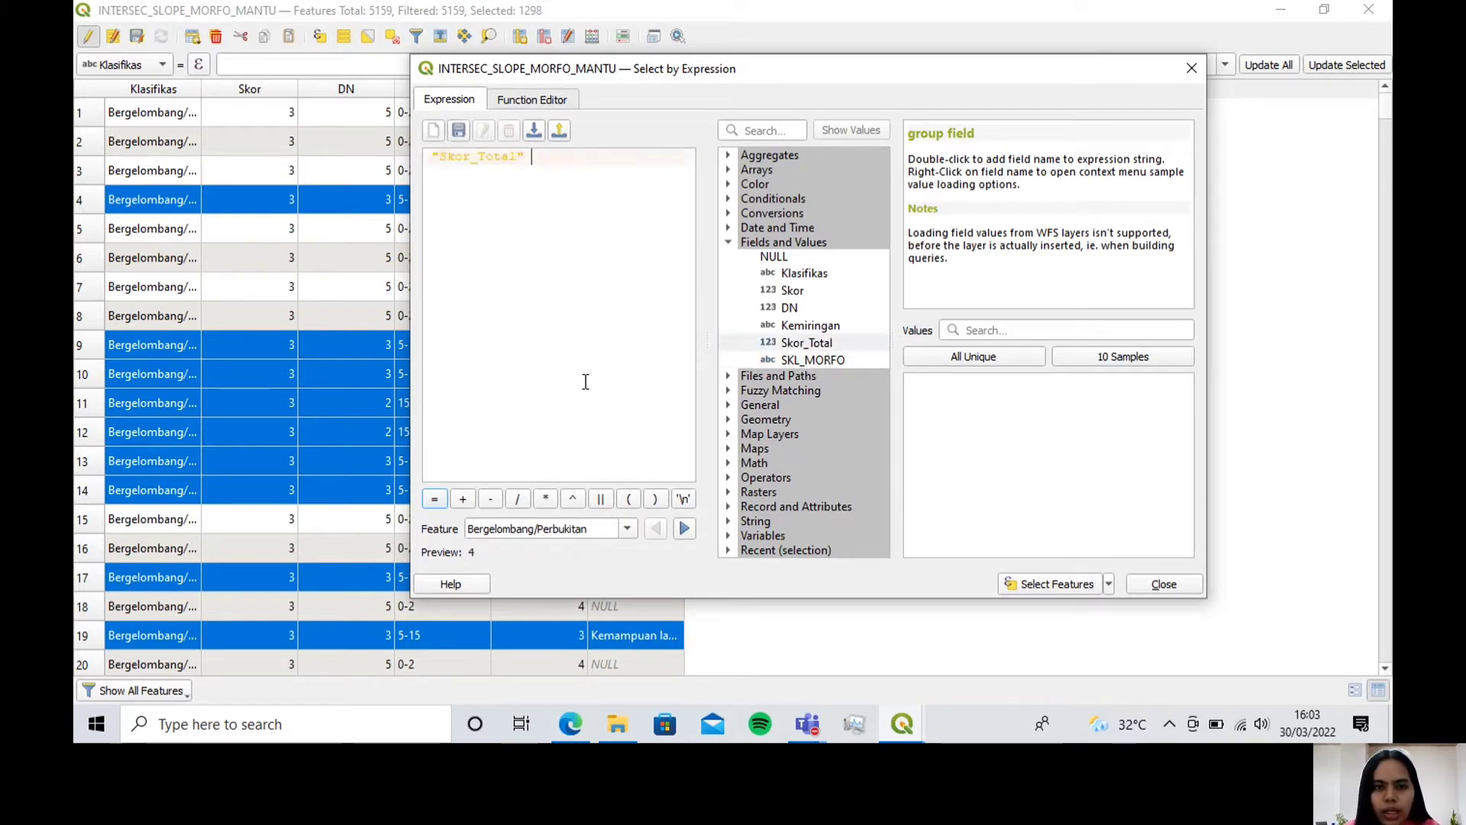
left_click(435, 501)
left_click(946, 359)
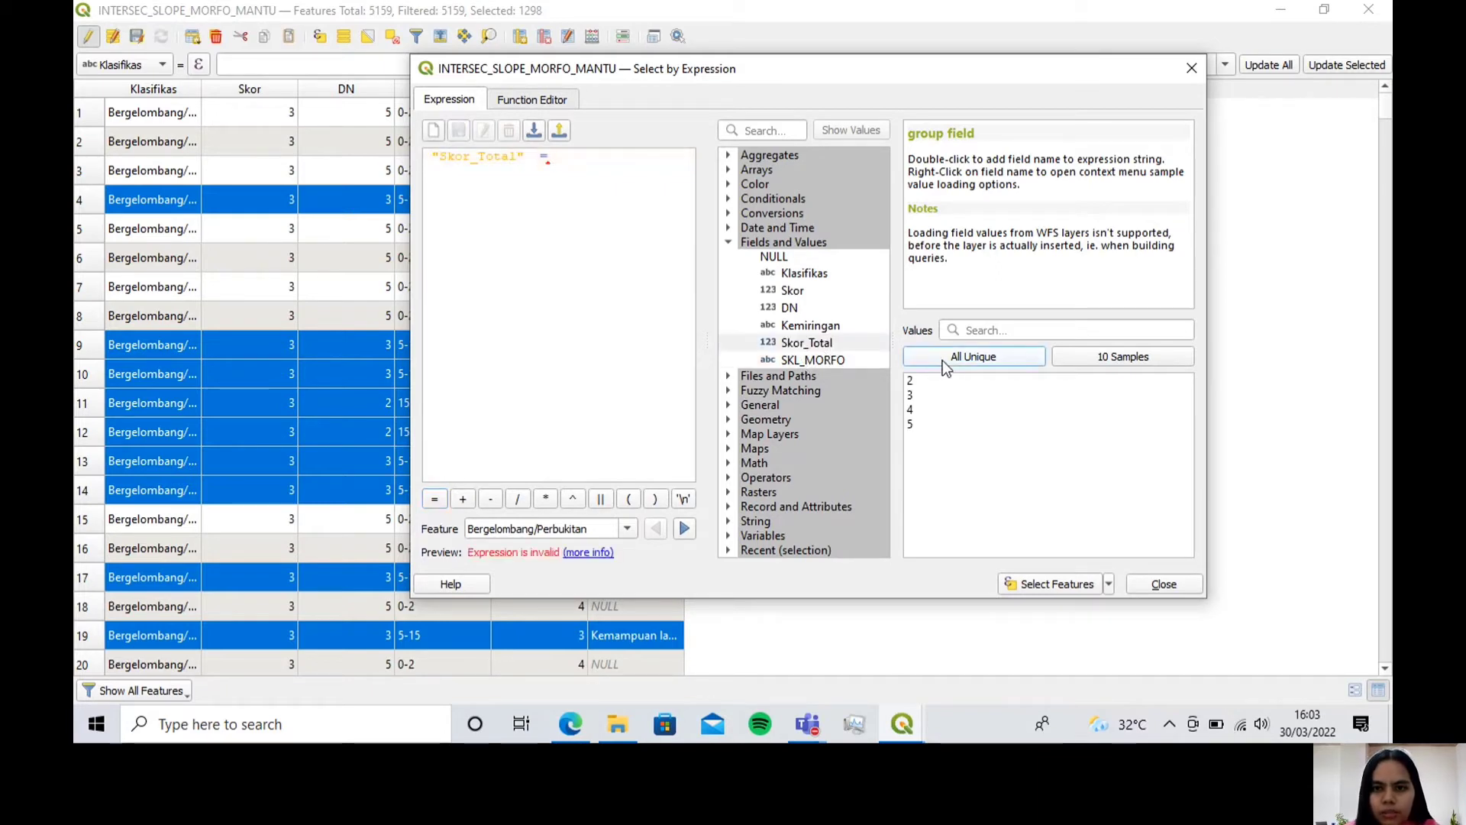
double_click(917, 411)
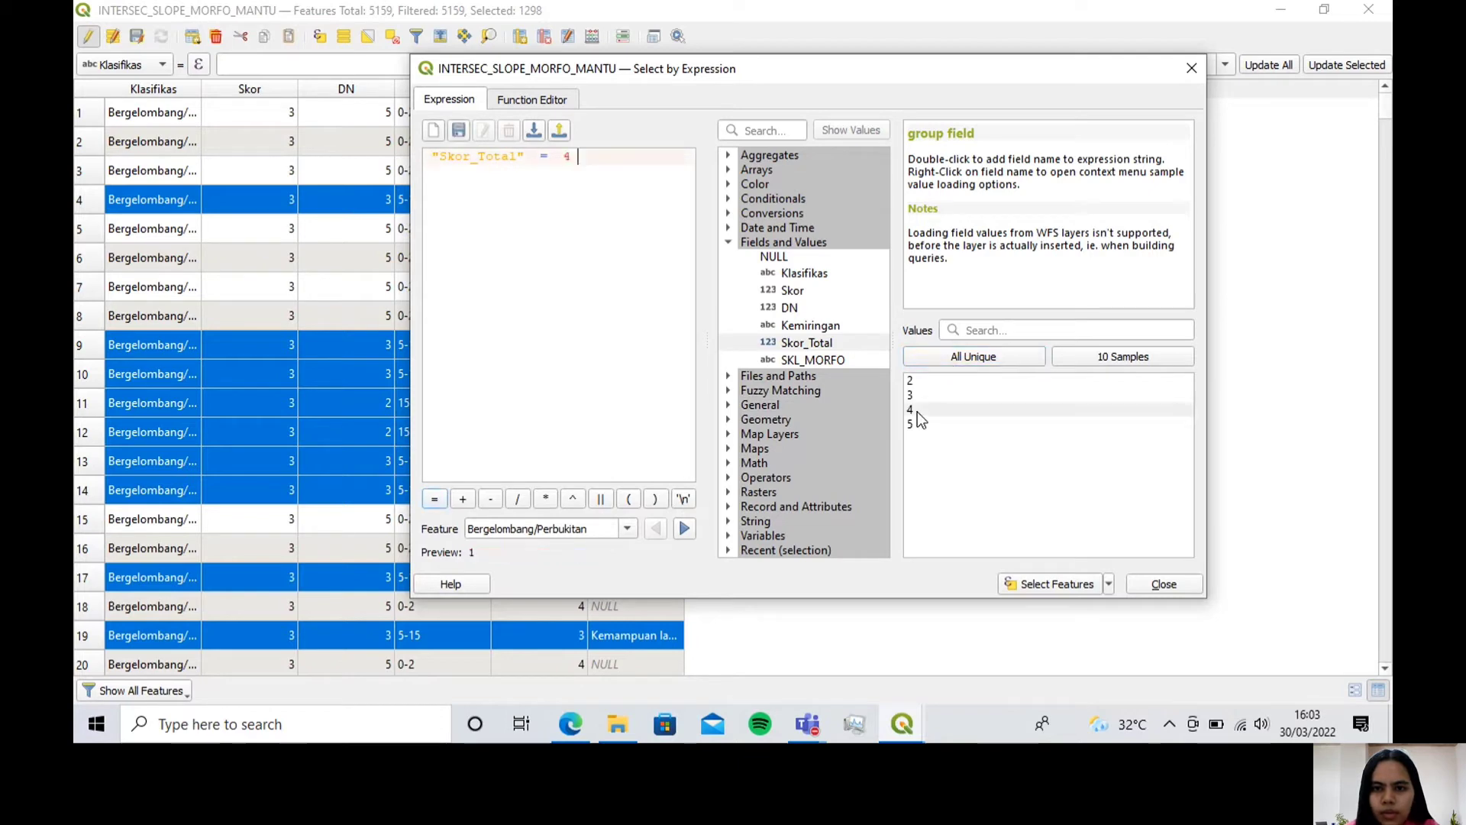
left_click(1050, 584)
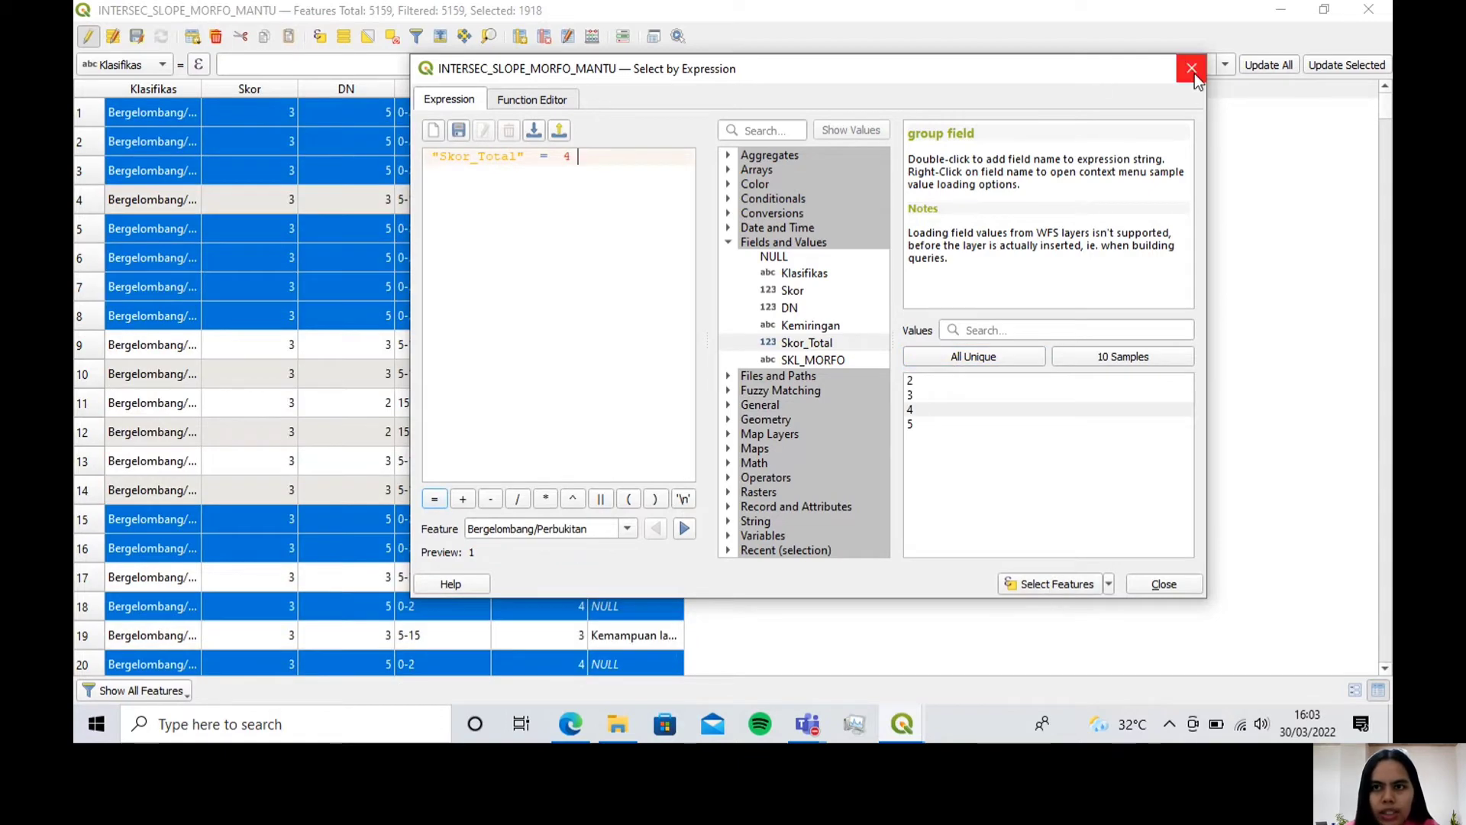
left_click(1193, 70)
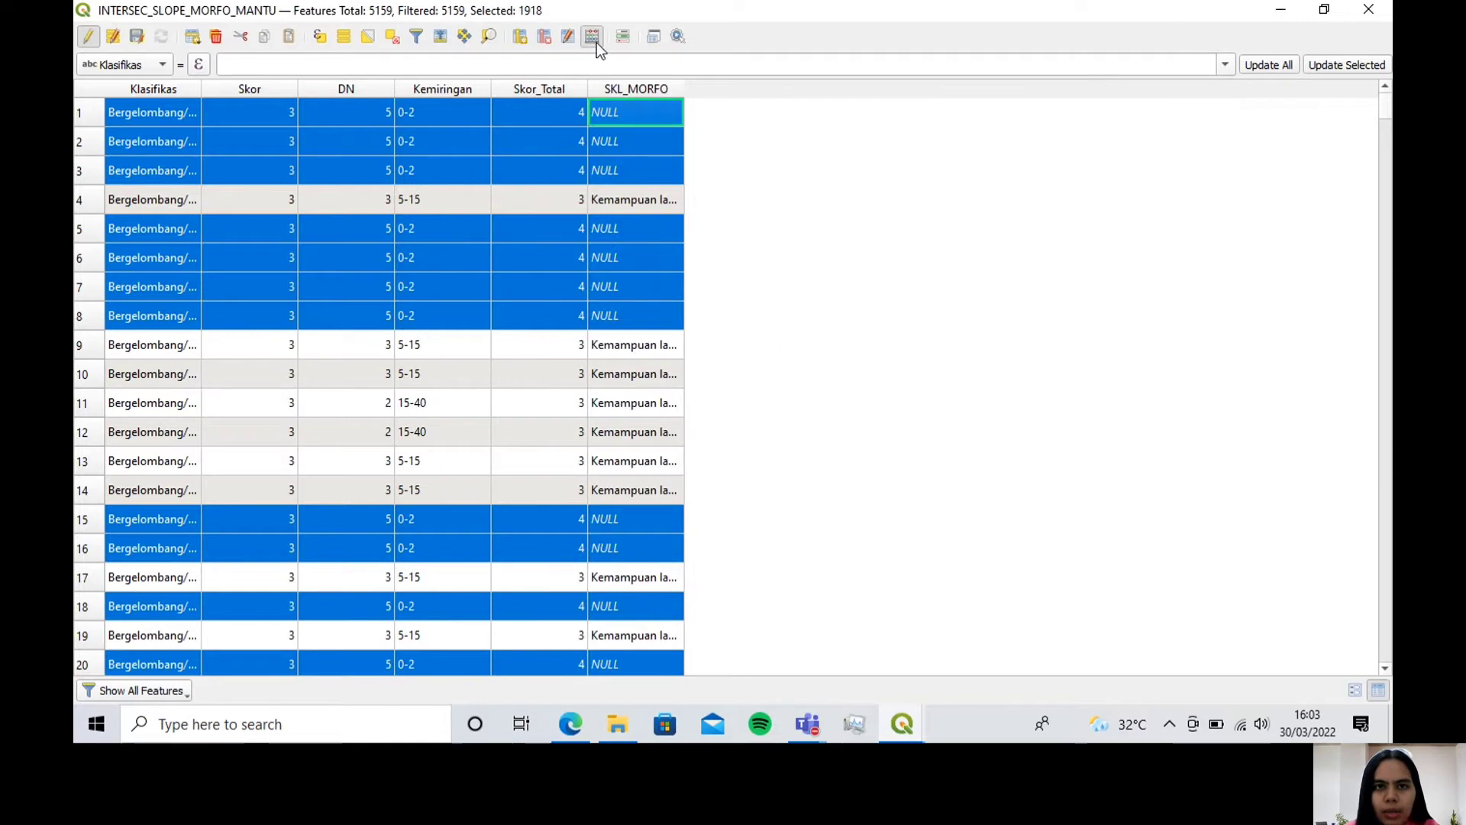
Step: Set up the Field Calculator to update the existing SKL_MORFO field for the selected features with Skor_Total 4
key("ctrl+i")
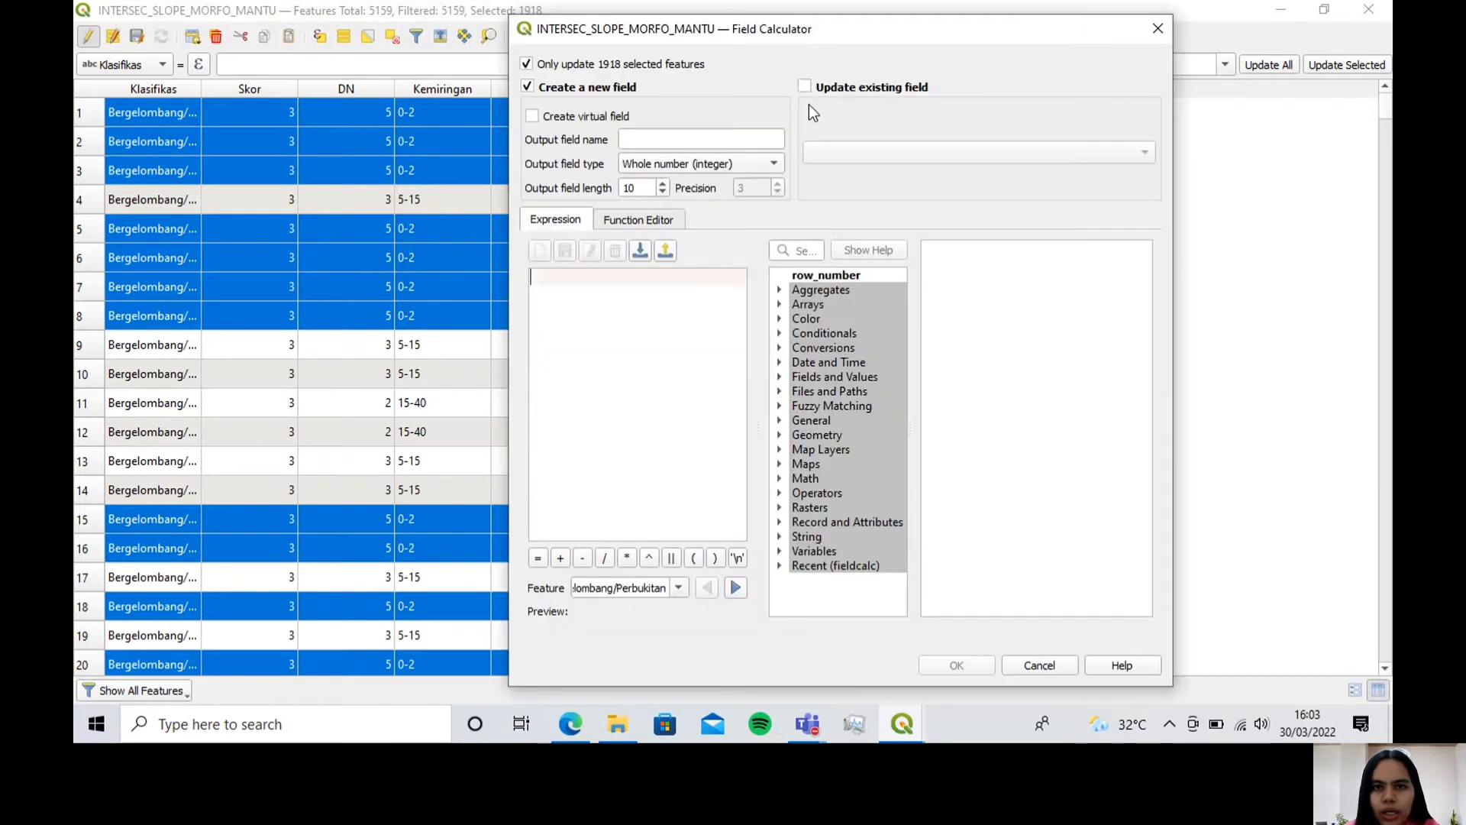
left_click(805, 86)
left_click(864, 151)
left_click(870, 260)
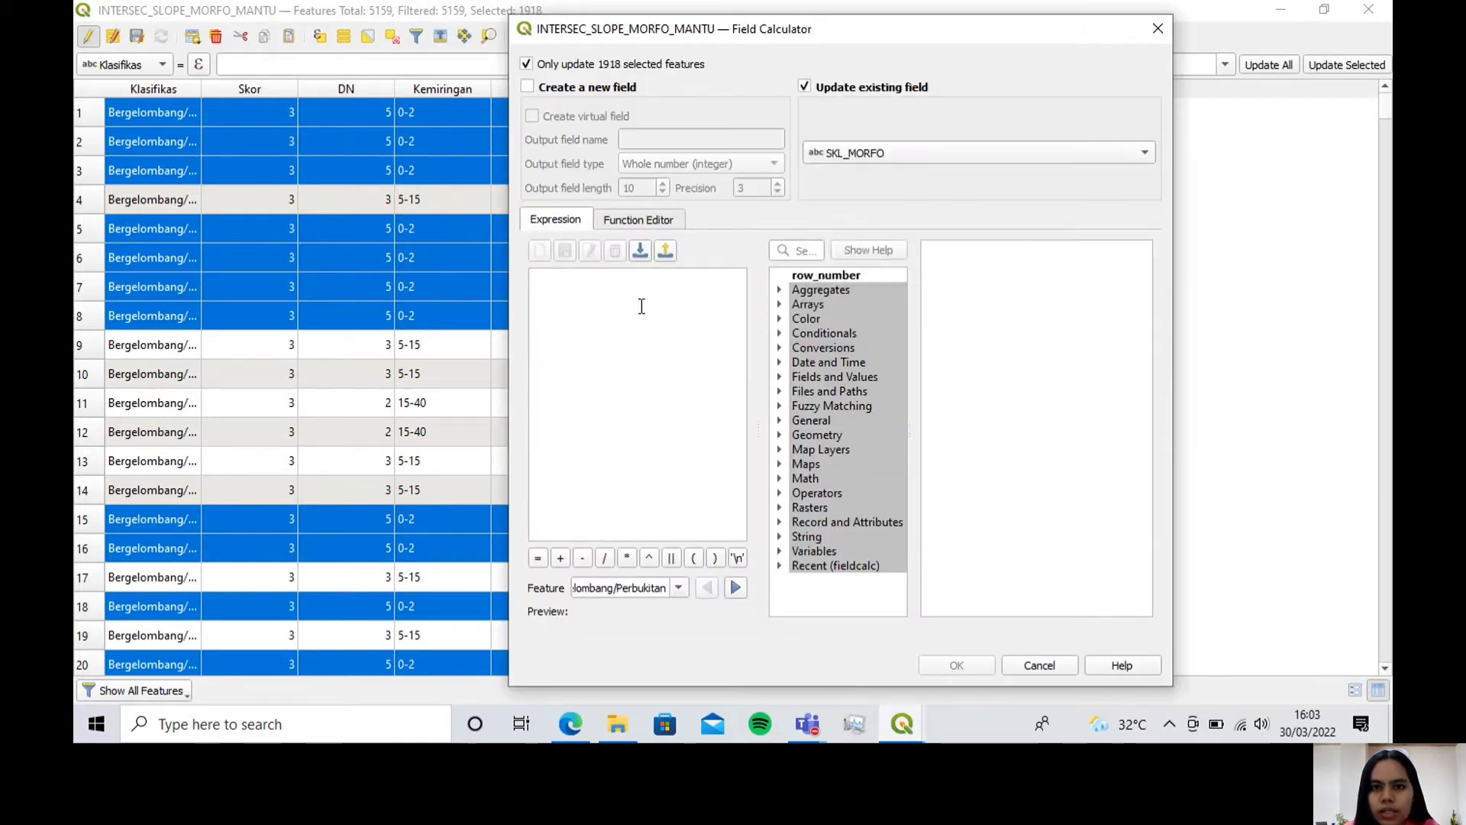
Step: Enter the expression 'Kemampuan lahan dari morfologi kurang' and apply it to the selected features
left_click(594, 298)
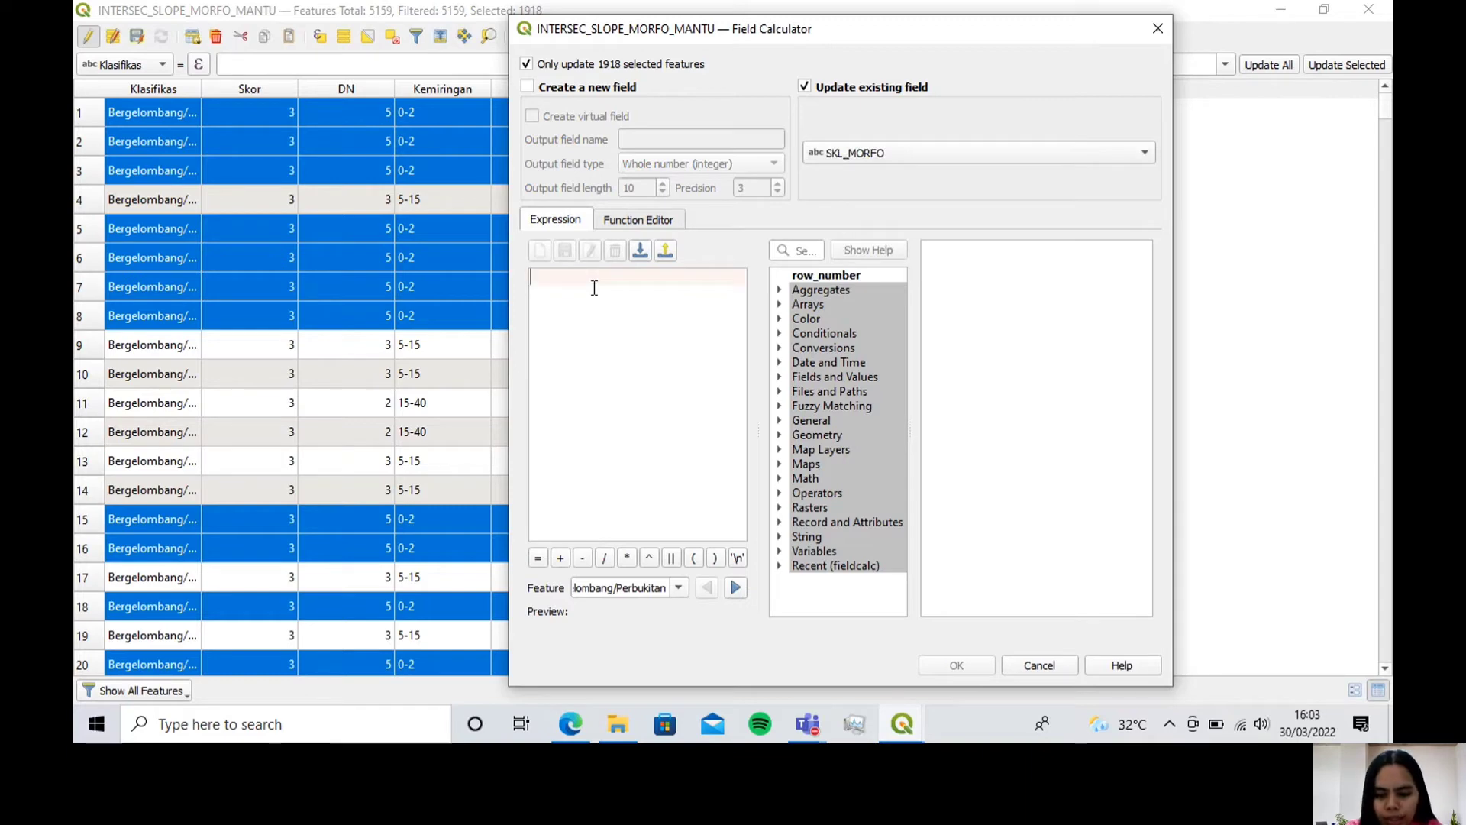
type("'")
key("Caps_Lock")
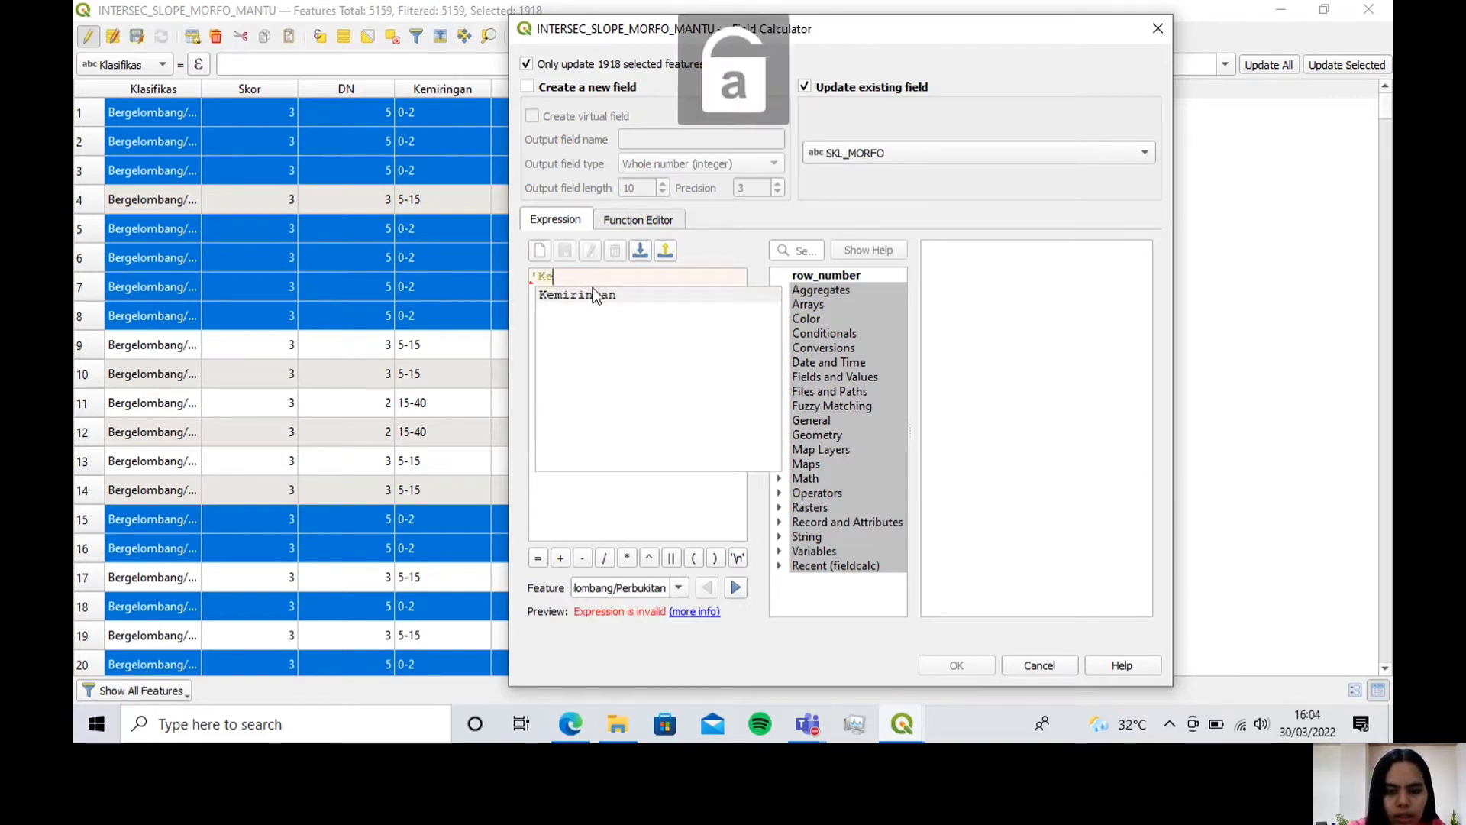
type("mampuan la")
key("BackSpace")
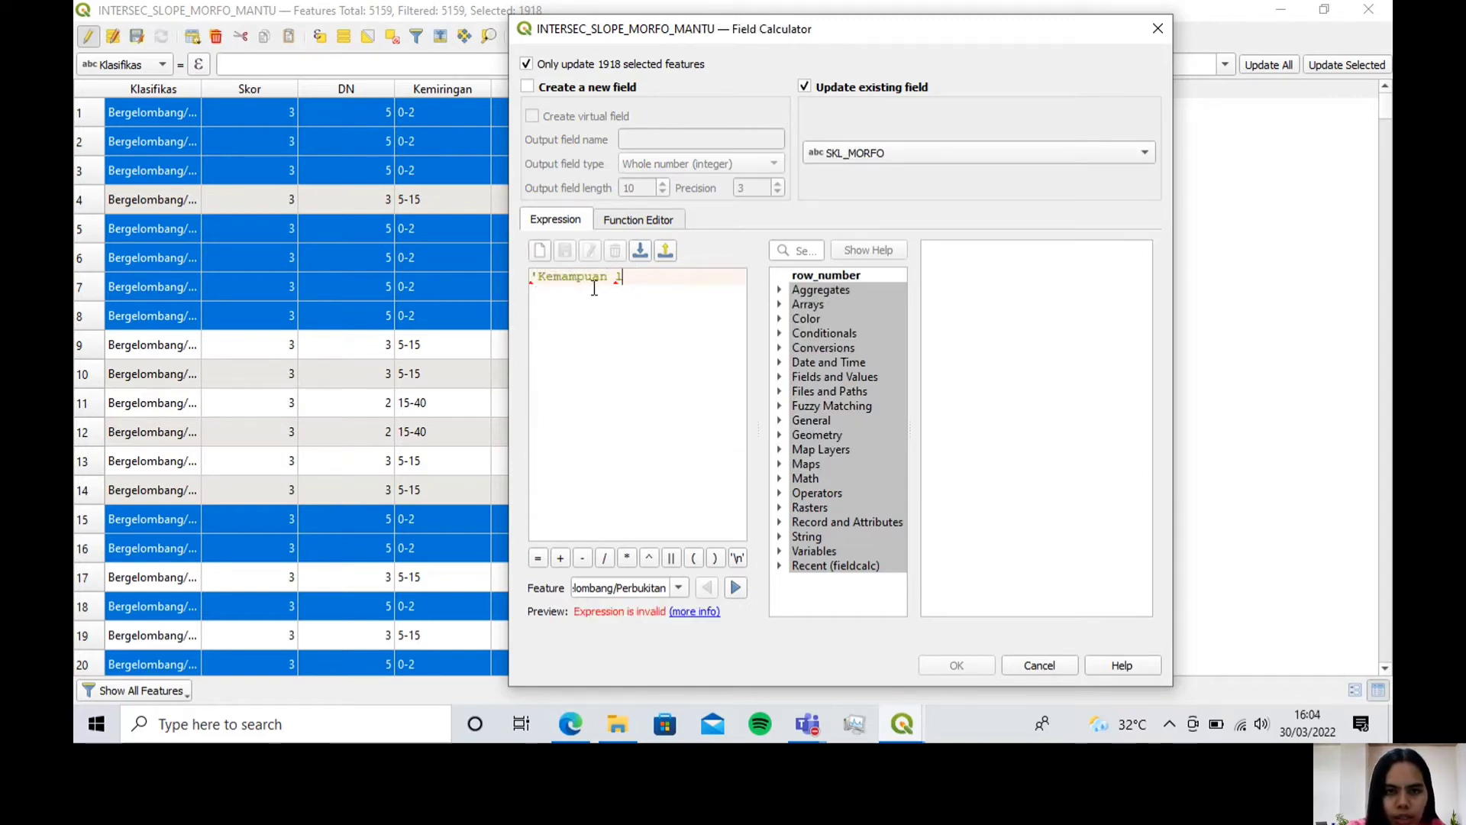
type("ahan dari morfolog")
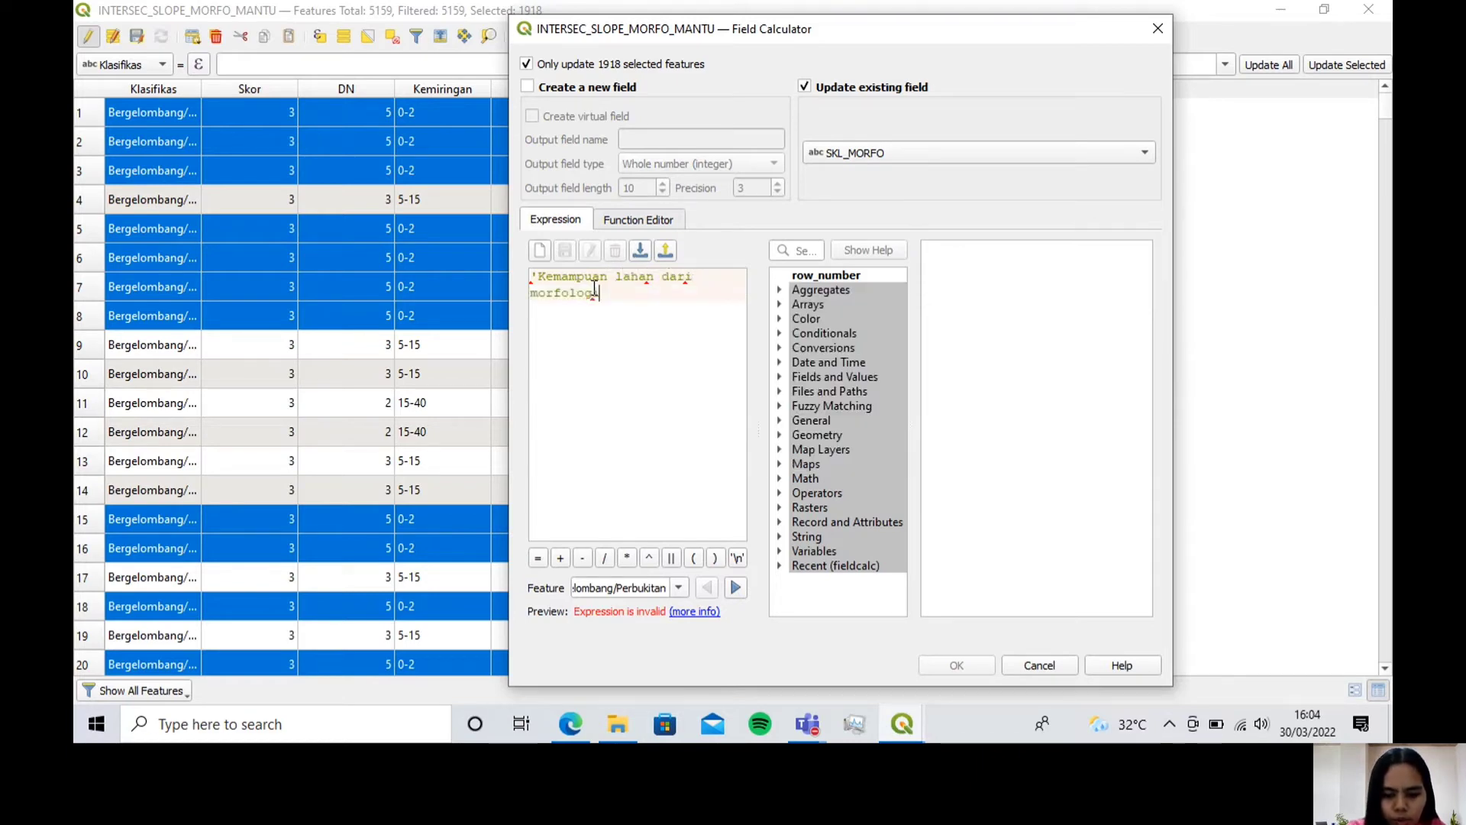
type("i kurang'")
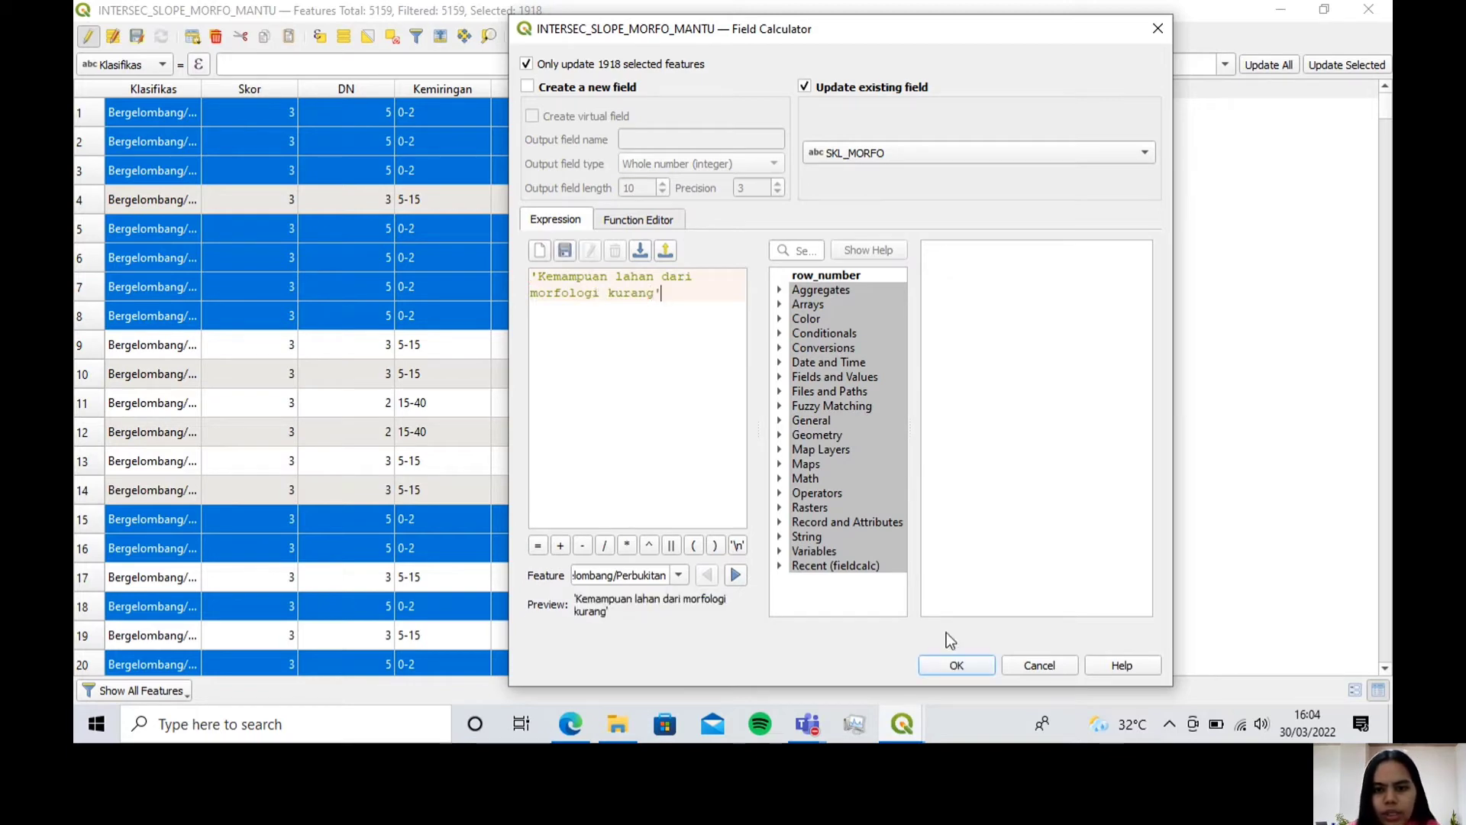
left_click(958, 669)
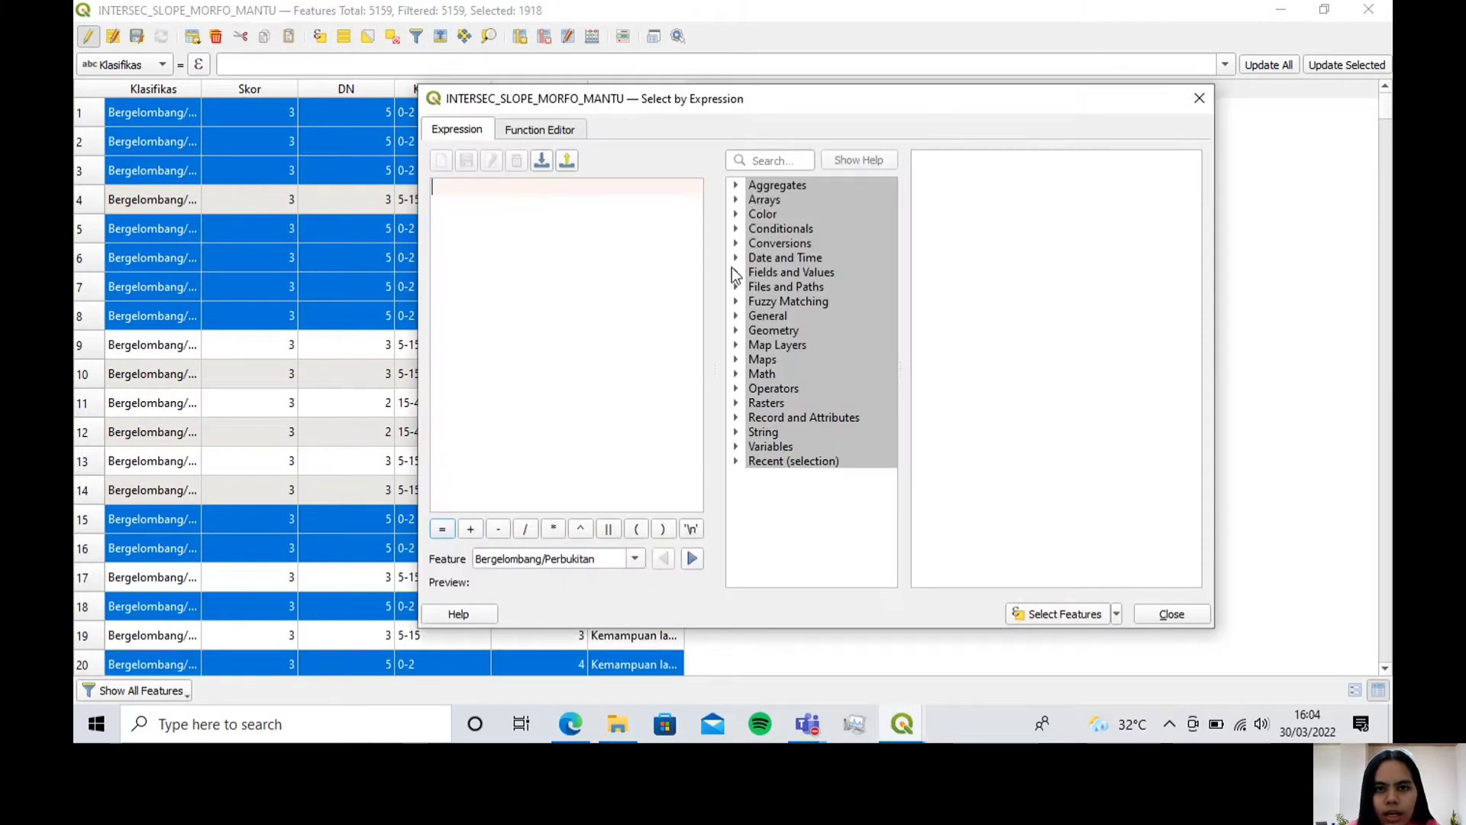
Step: Select the features where "Skor_Total" = 5 using Select by Expression
left_click(736, 273)
double_click(731, 373)
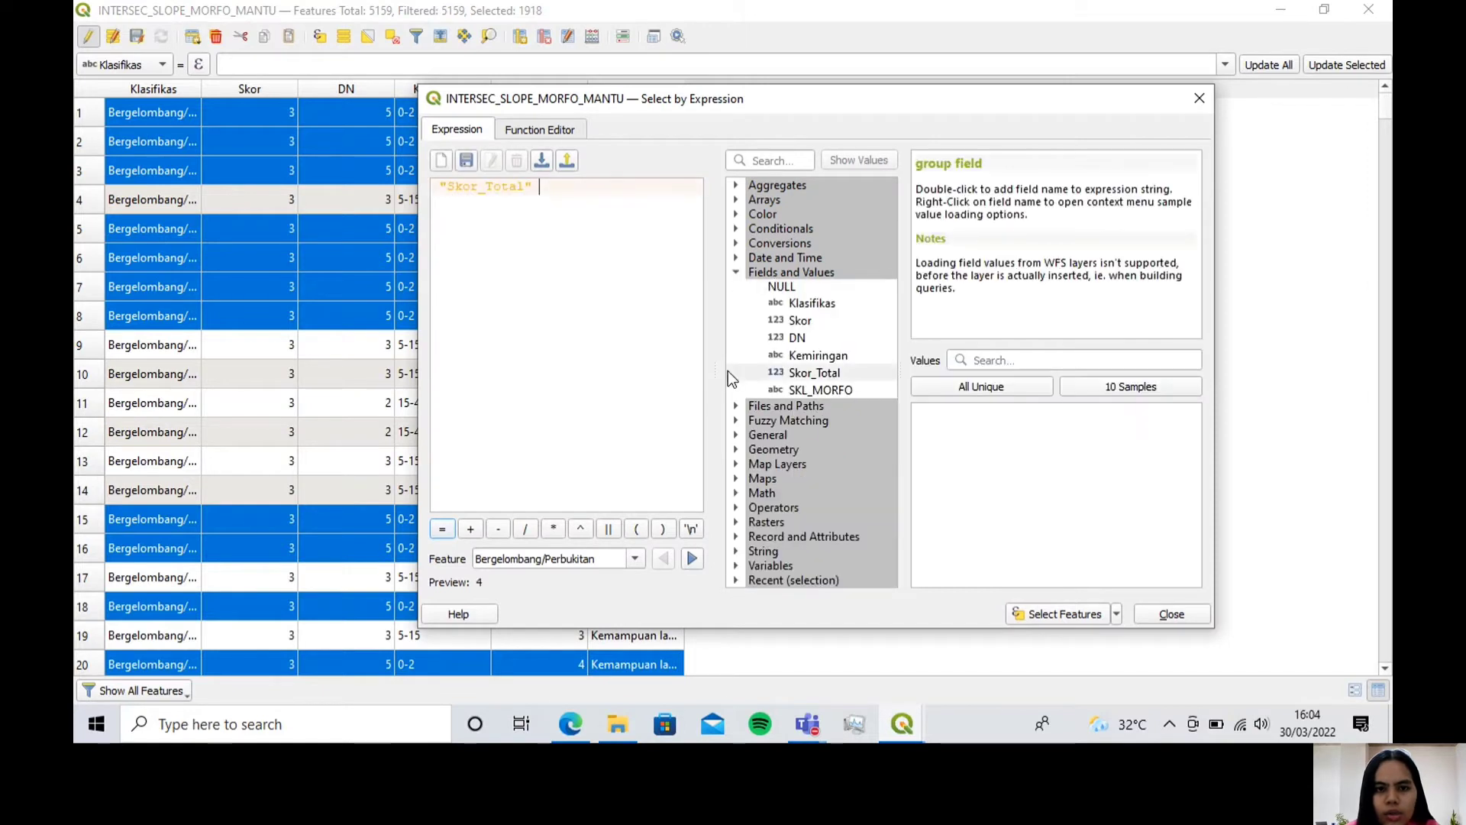
left_click(442, 529)
left_click(985, 387)
double_click(948, 454)
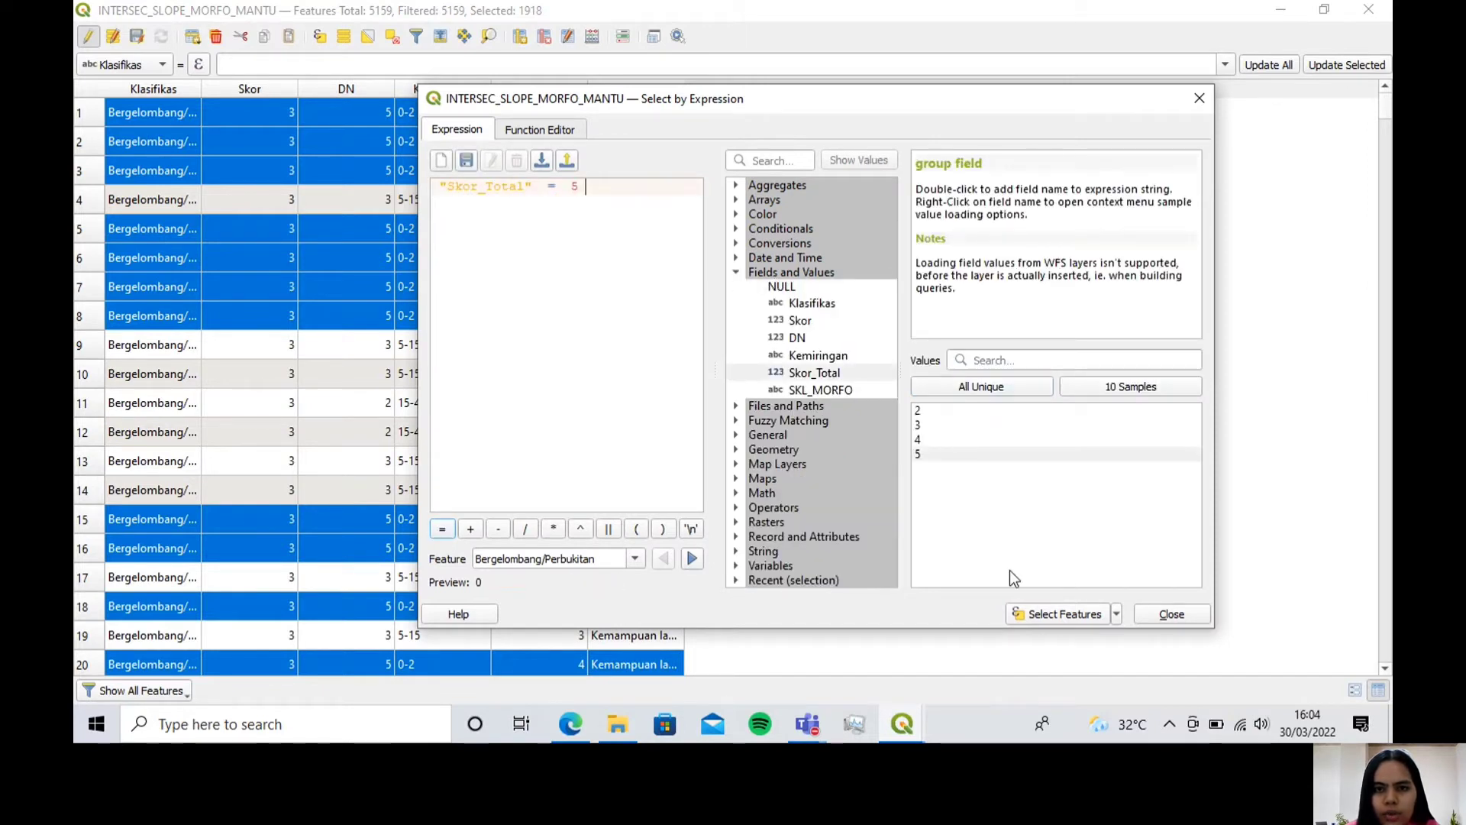
left_click(1031, 615)
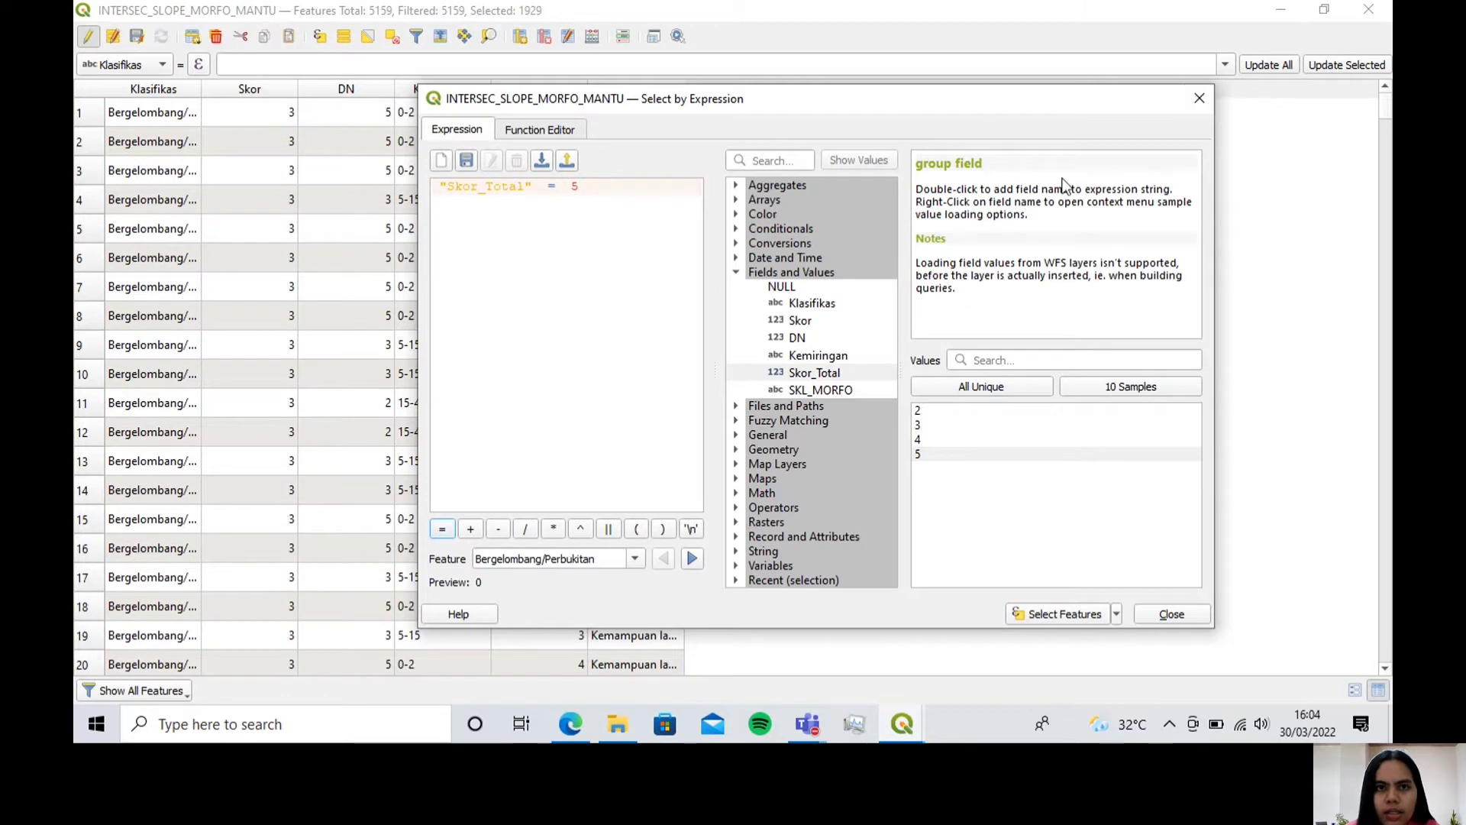
left_click(1200, 97)
Step: Set up the Field Calculator to update the existing SKL_MORFO field for the selected features with Skor_Total 5
left_click(592, 36)
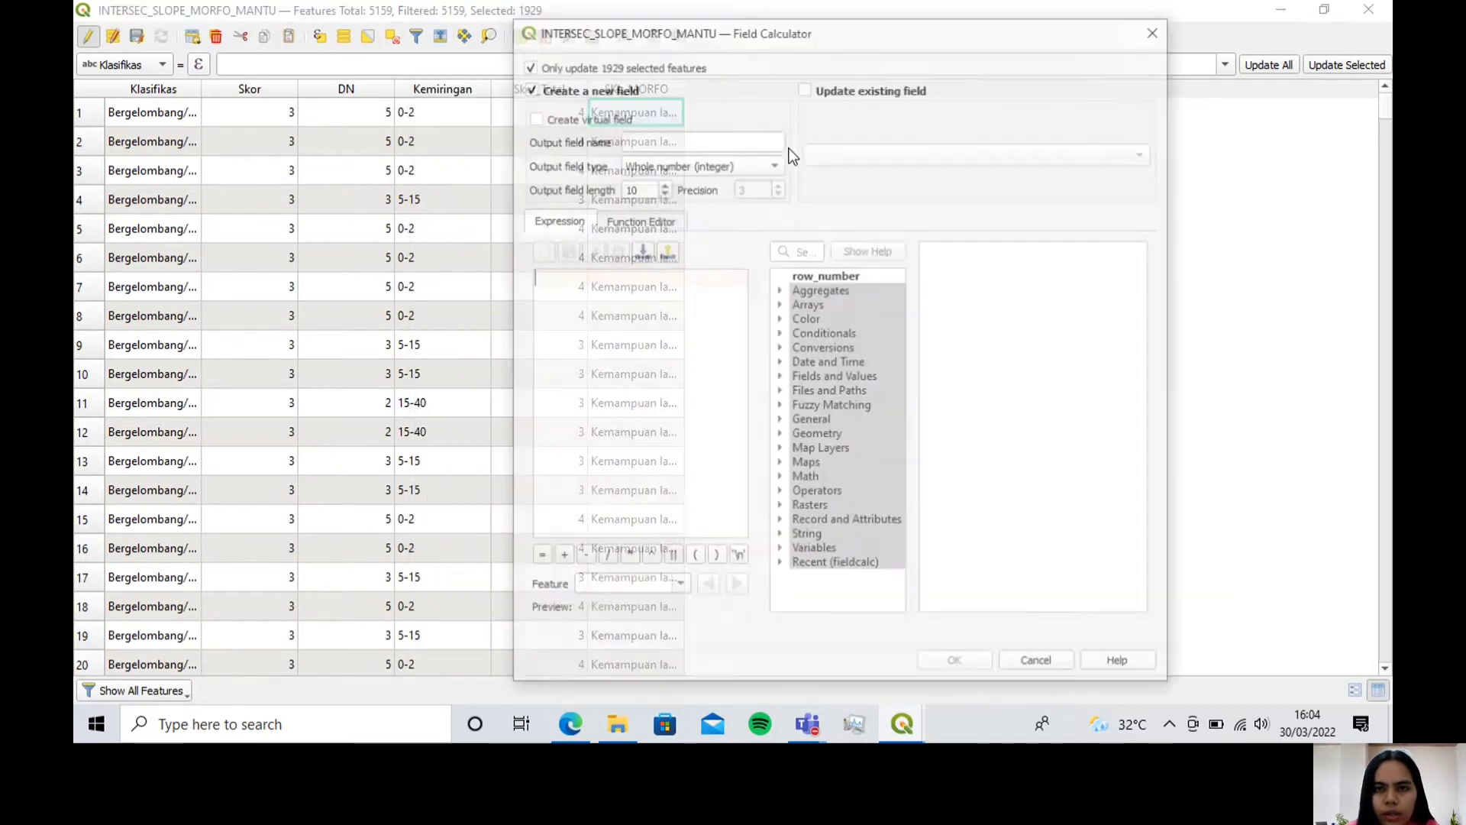
left_click(803, 92)
left_click(856, 153)
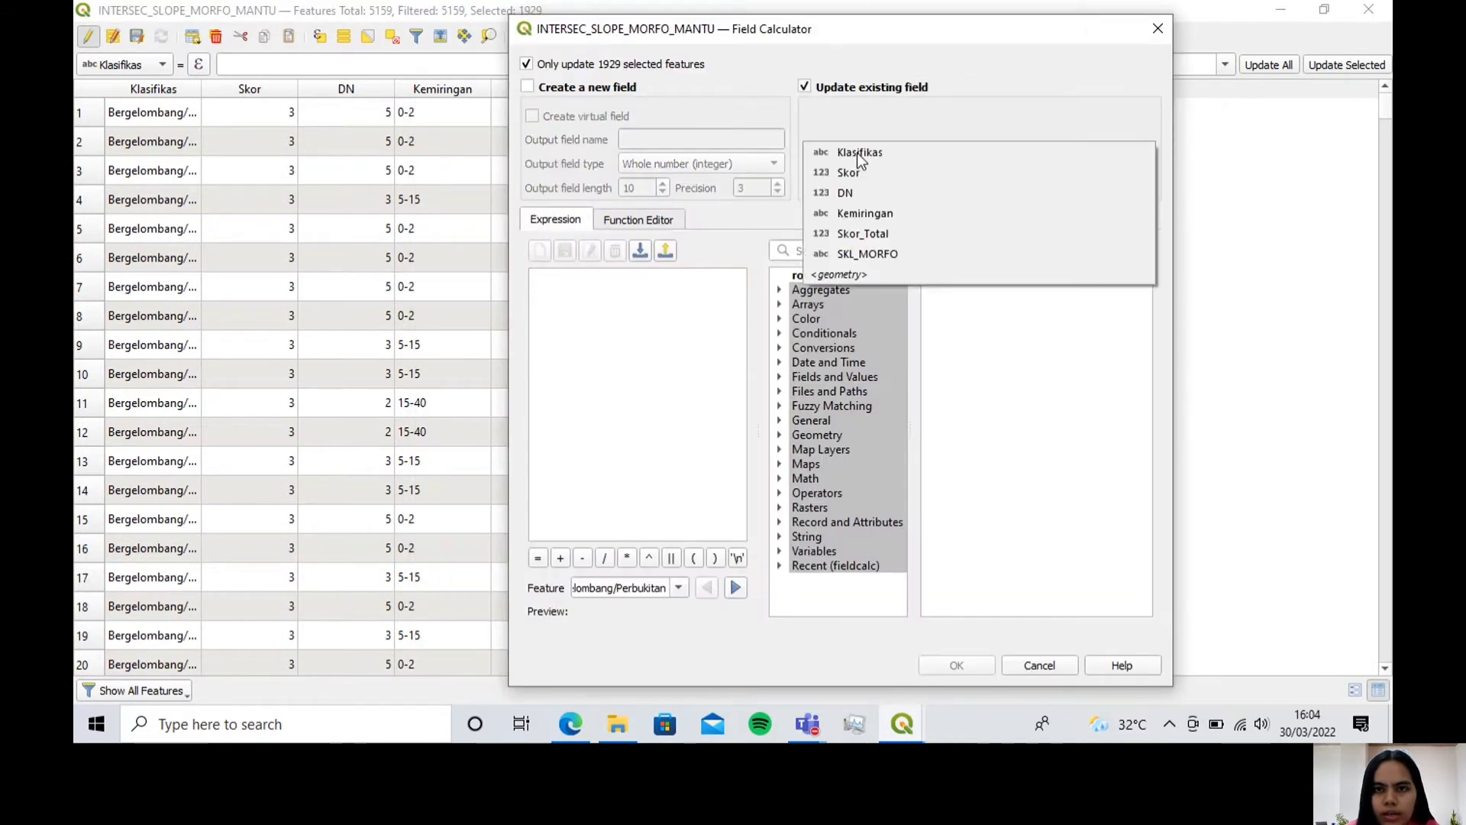
left_click(864, 250)
Step: Enter the expression 'Kemampuan lahan dari morfologi rendah' and apply it to the selected features
left_click(675, 280)
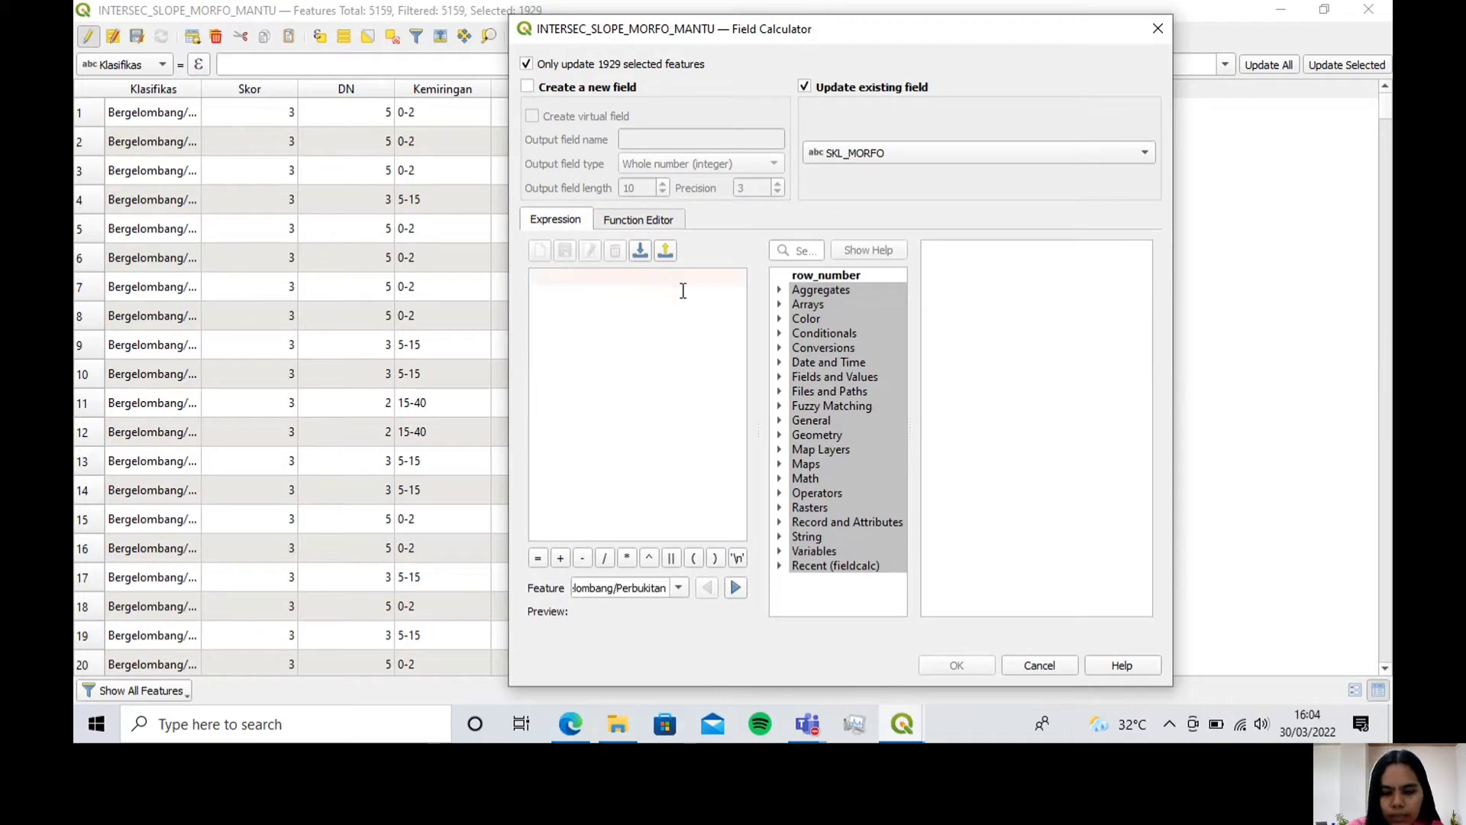
type("\"")
key("Caps_Lock")
type("Kem")
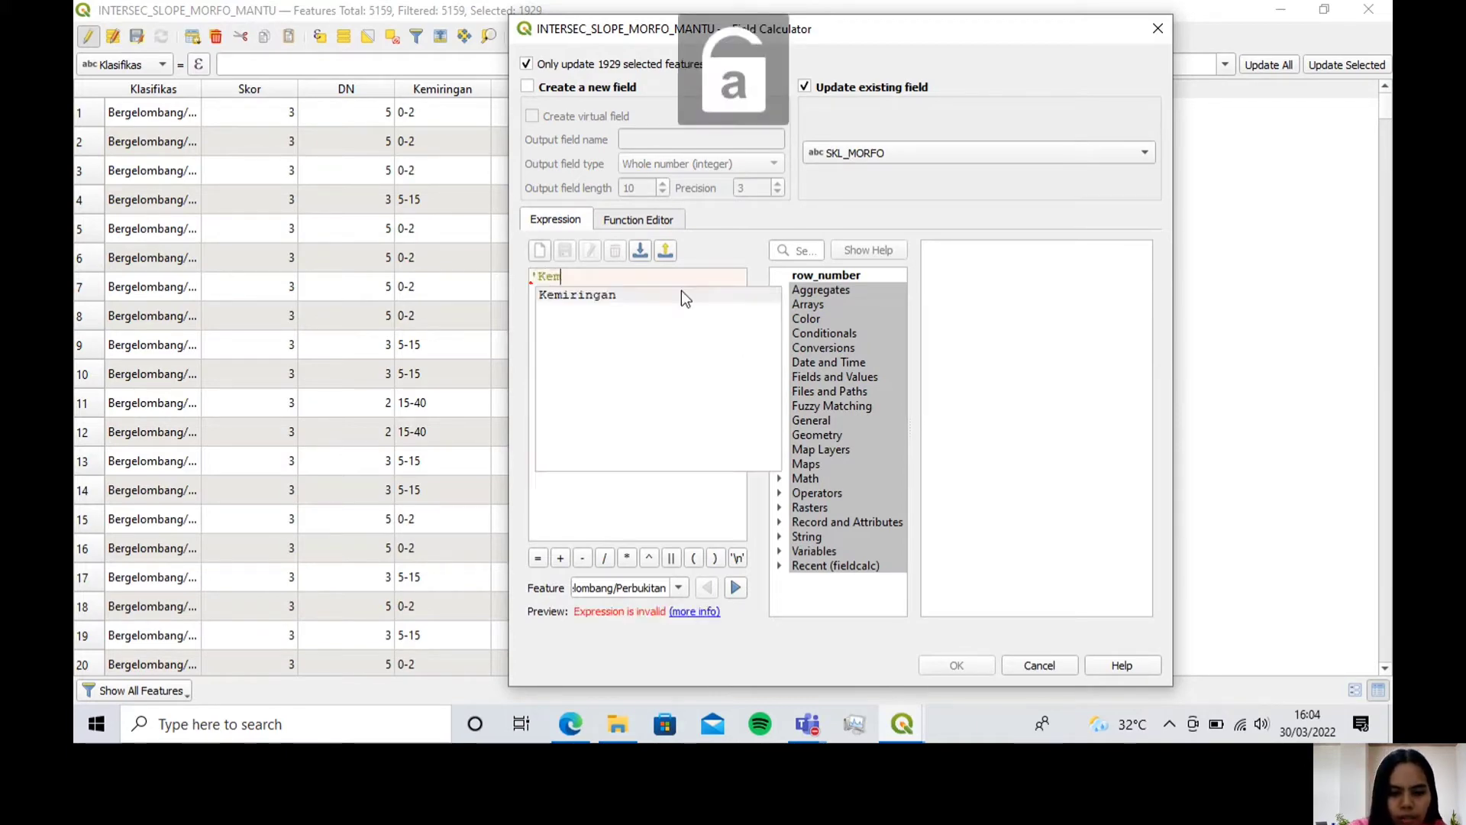
type("ampuan laha")
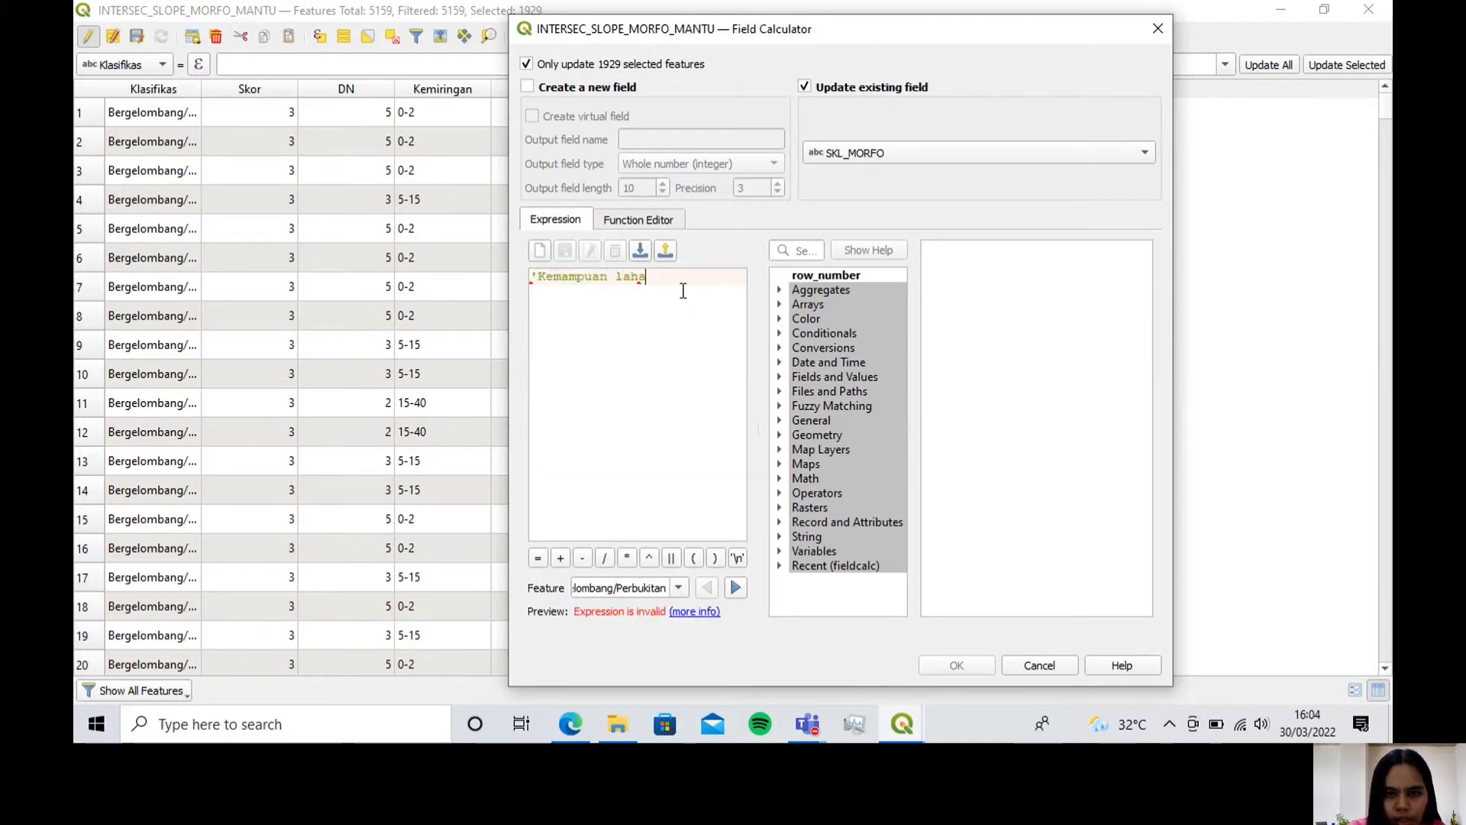
type("n dar")
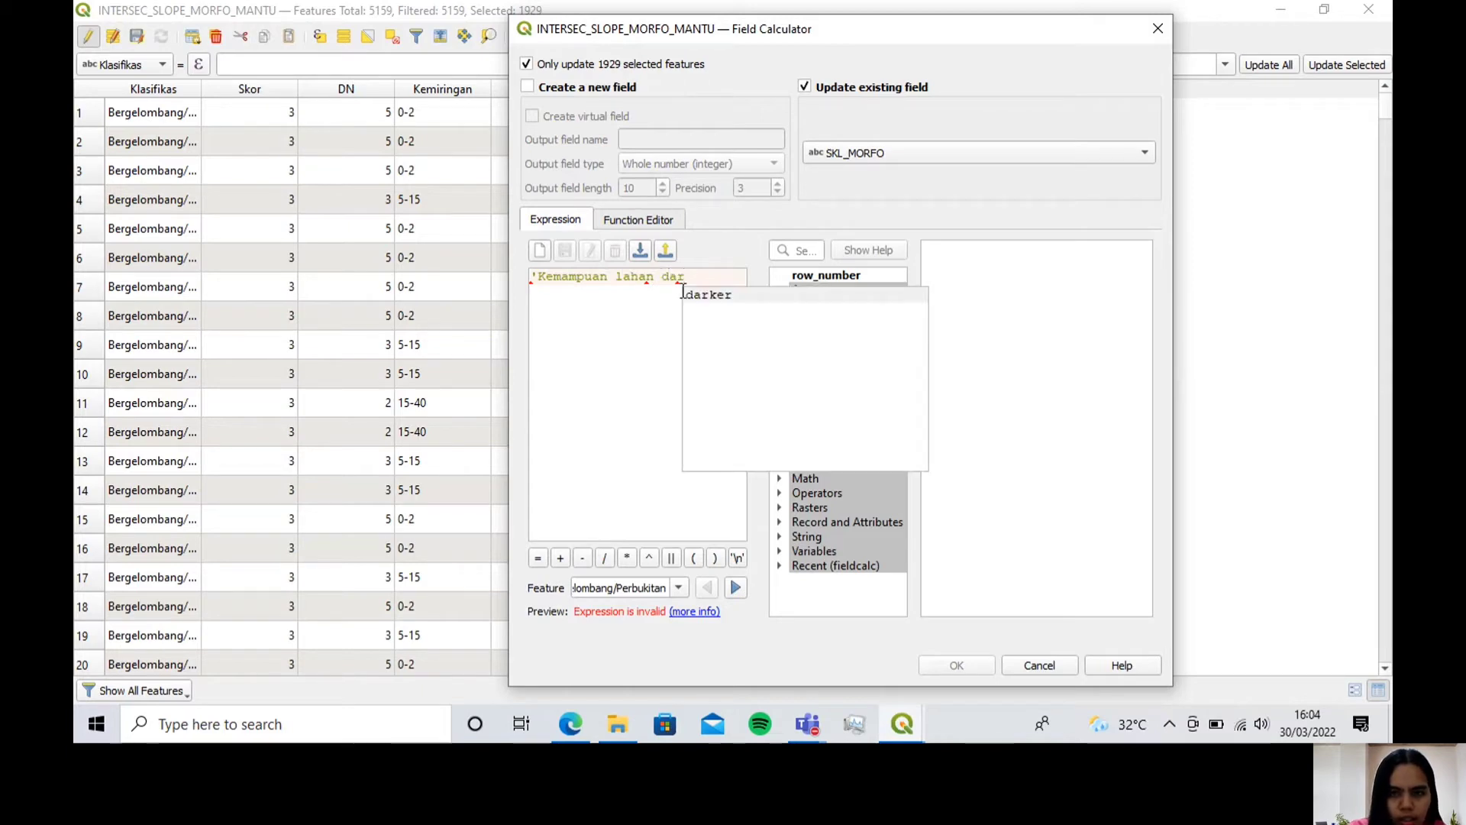
type("i morf")
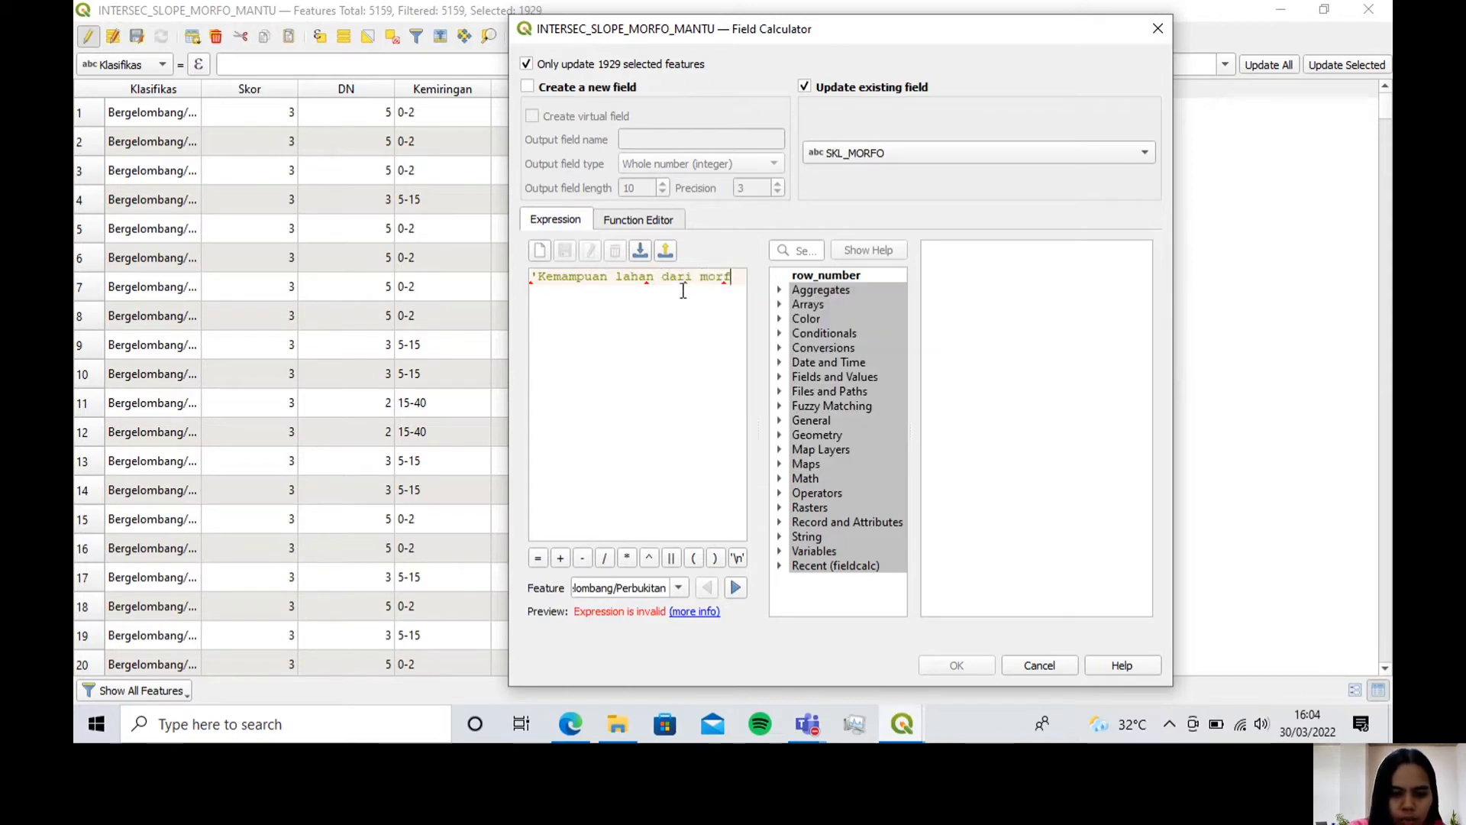
type("ologi")
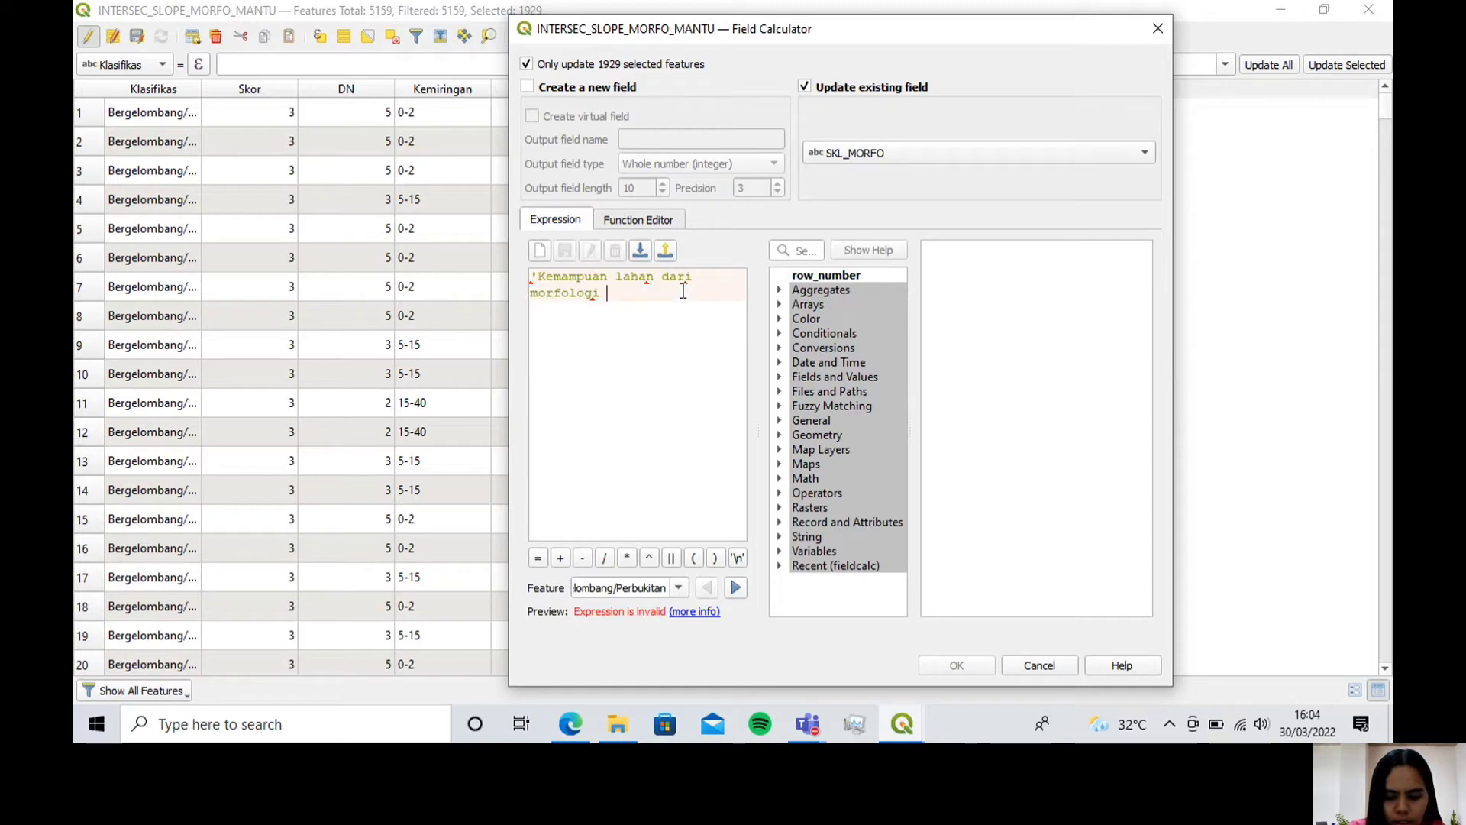
type(" rendah")
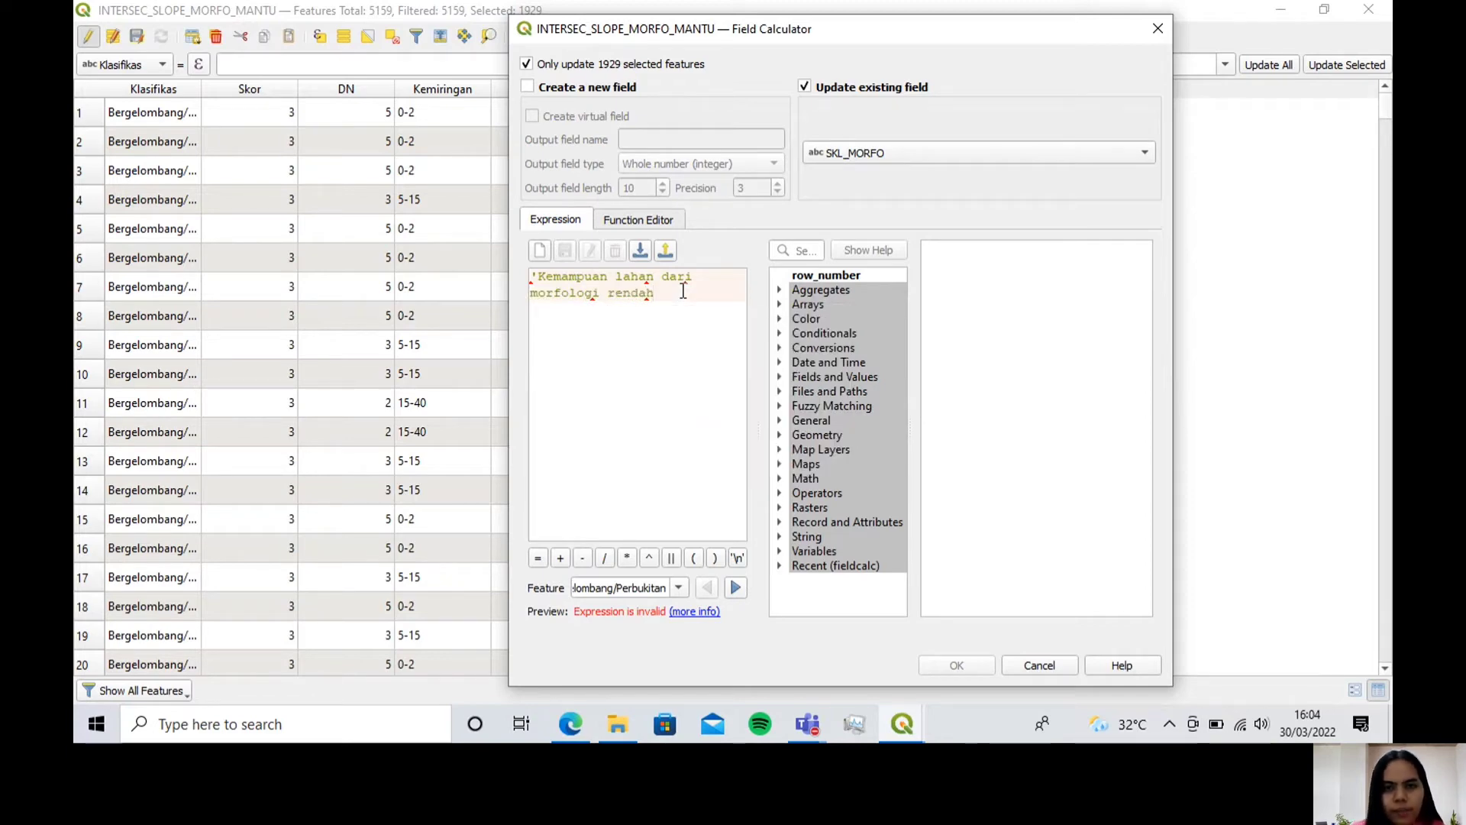
type("'")
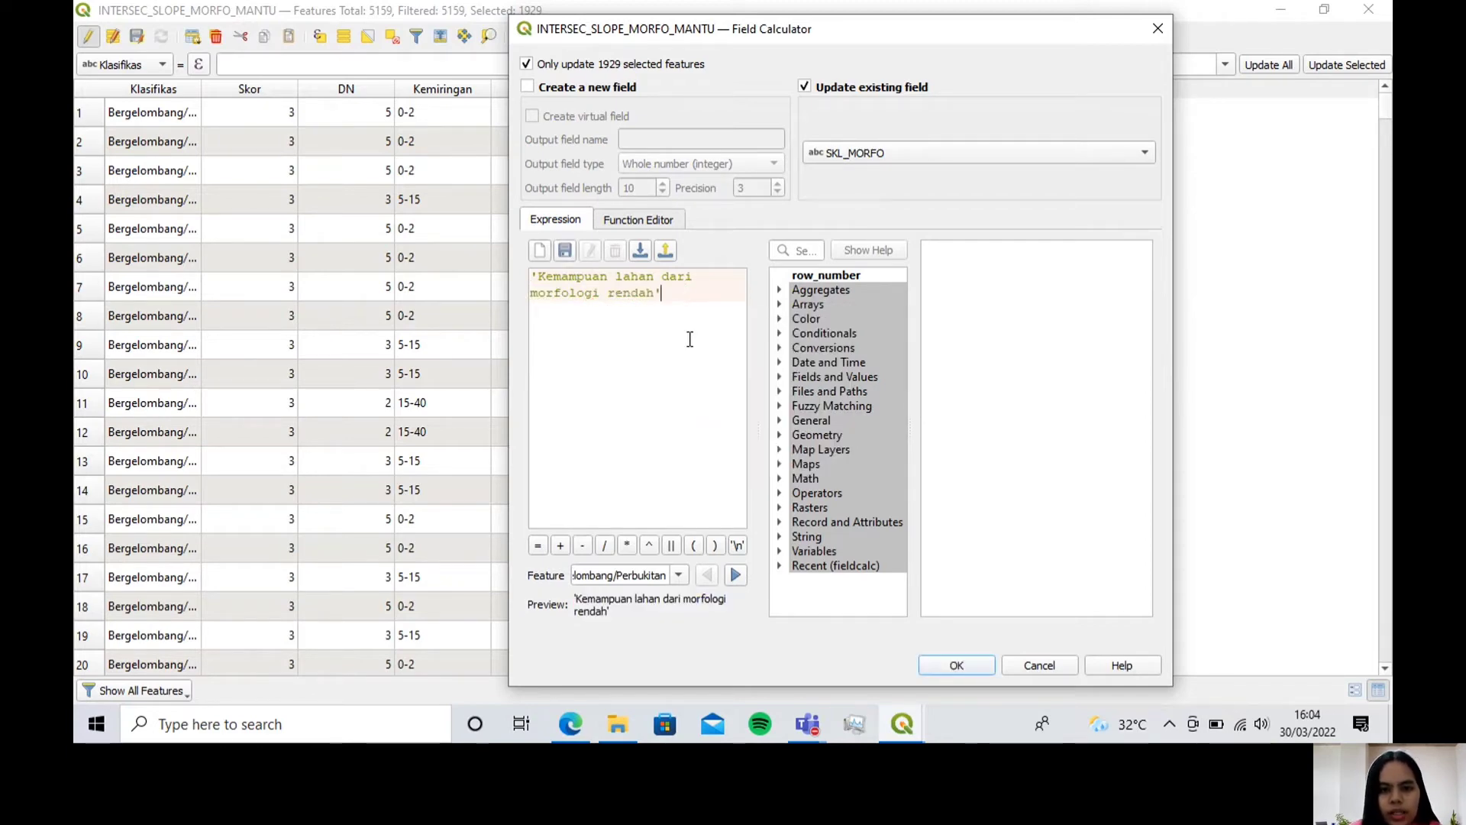
left_click(979, 666)
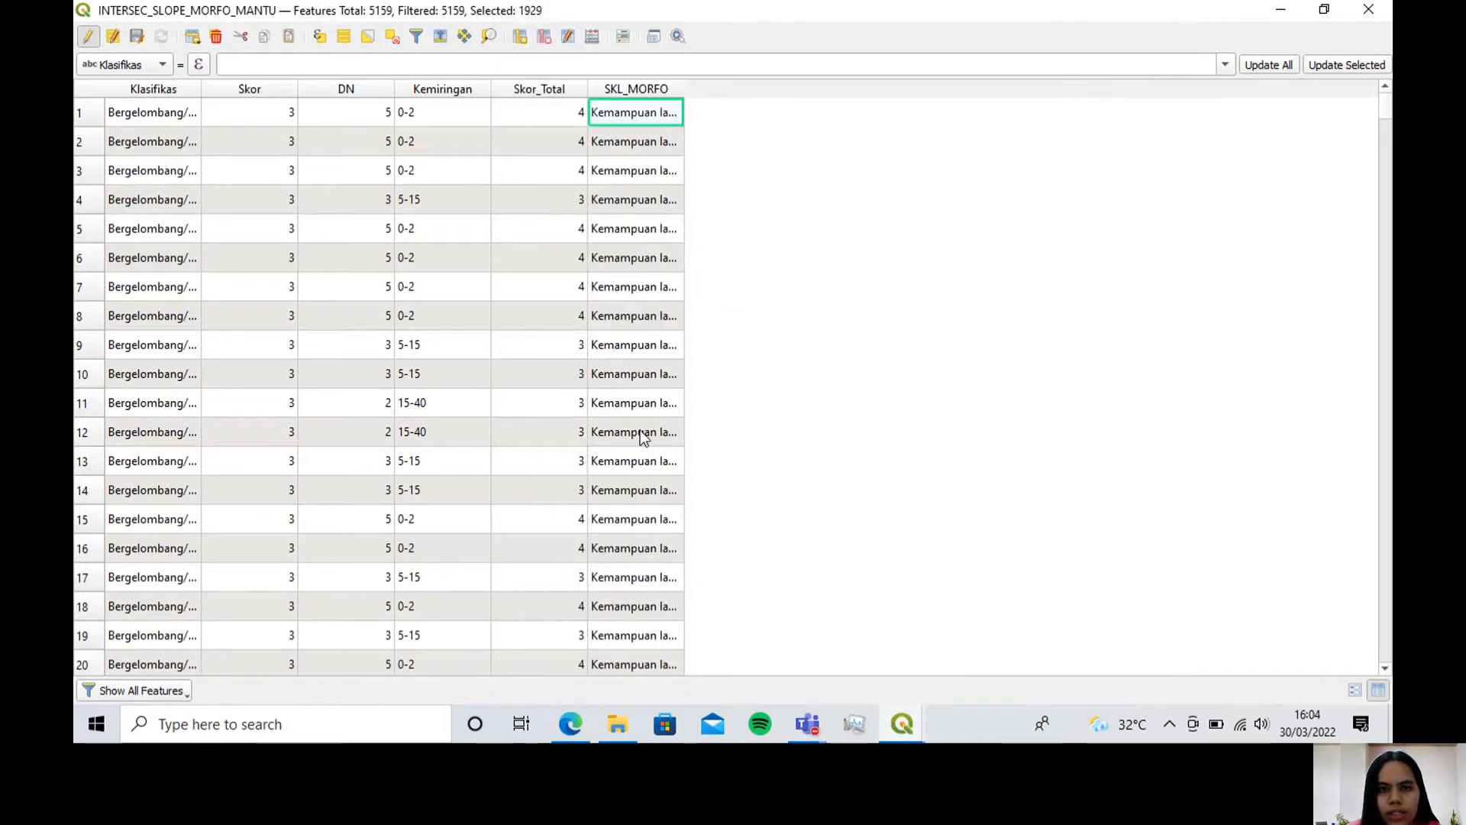
Step: End the editing session of INTERSEC_SLOPE_MORFO_MANTU with its edits saved and close the attribute table
scroll(640, 430, "down", 12)
scroll(639, 433, "up", 12)
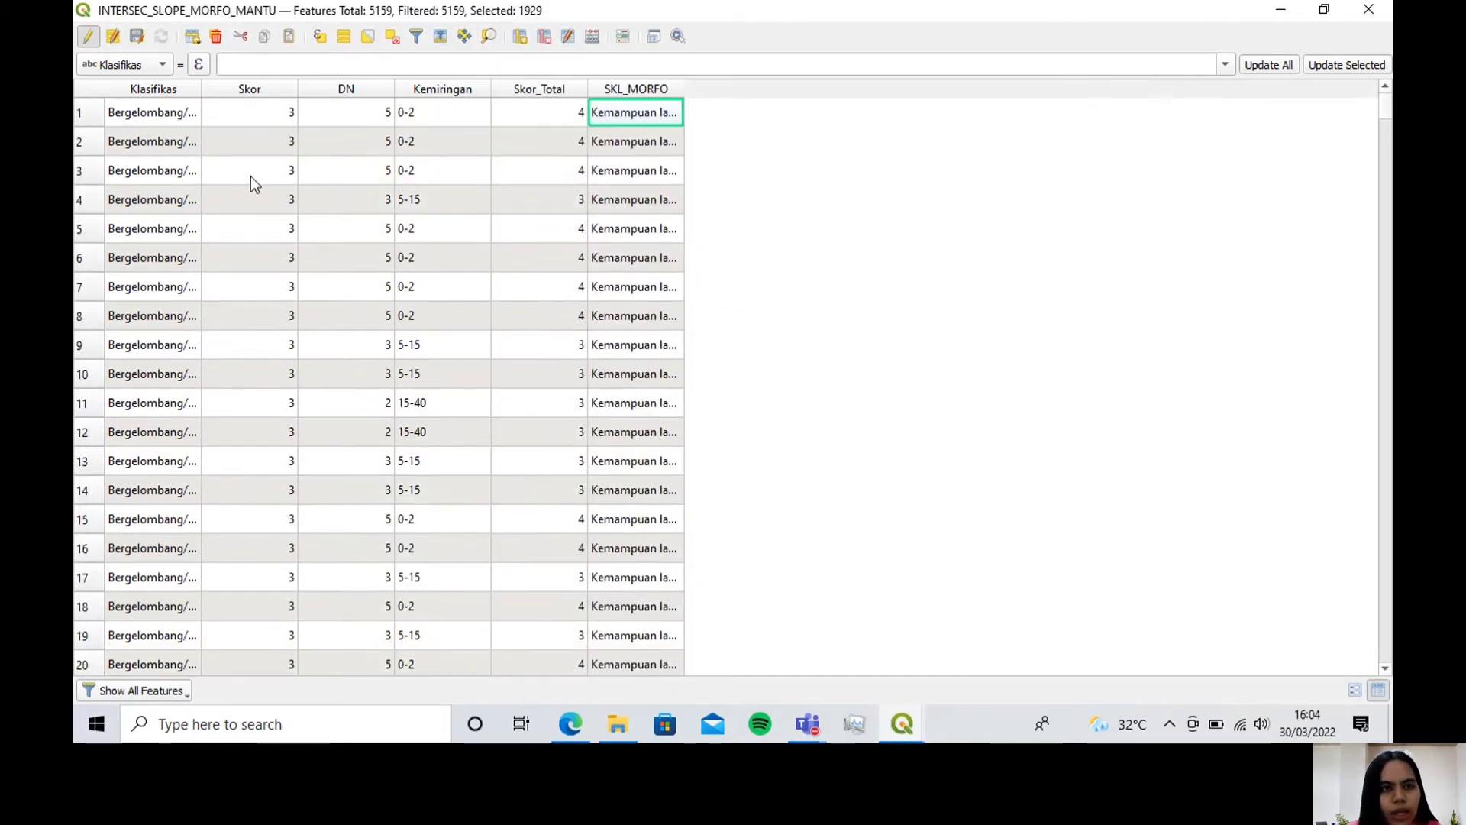
left_click(88, 41)
left_click(748, 371)
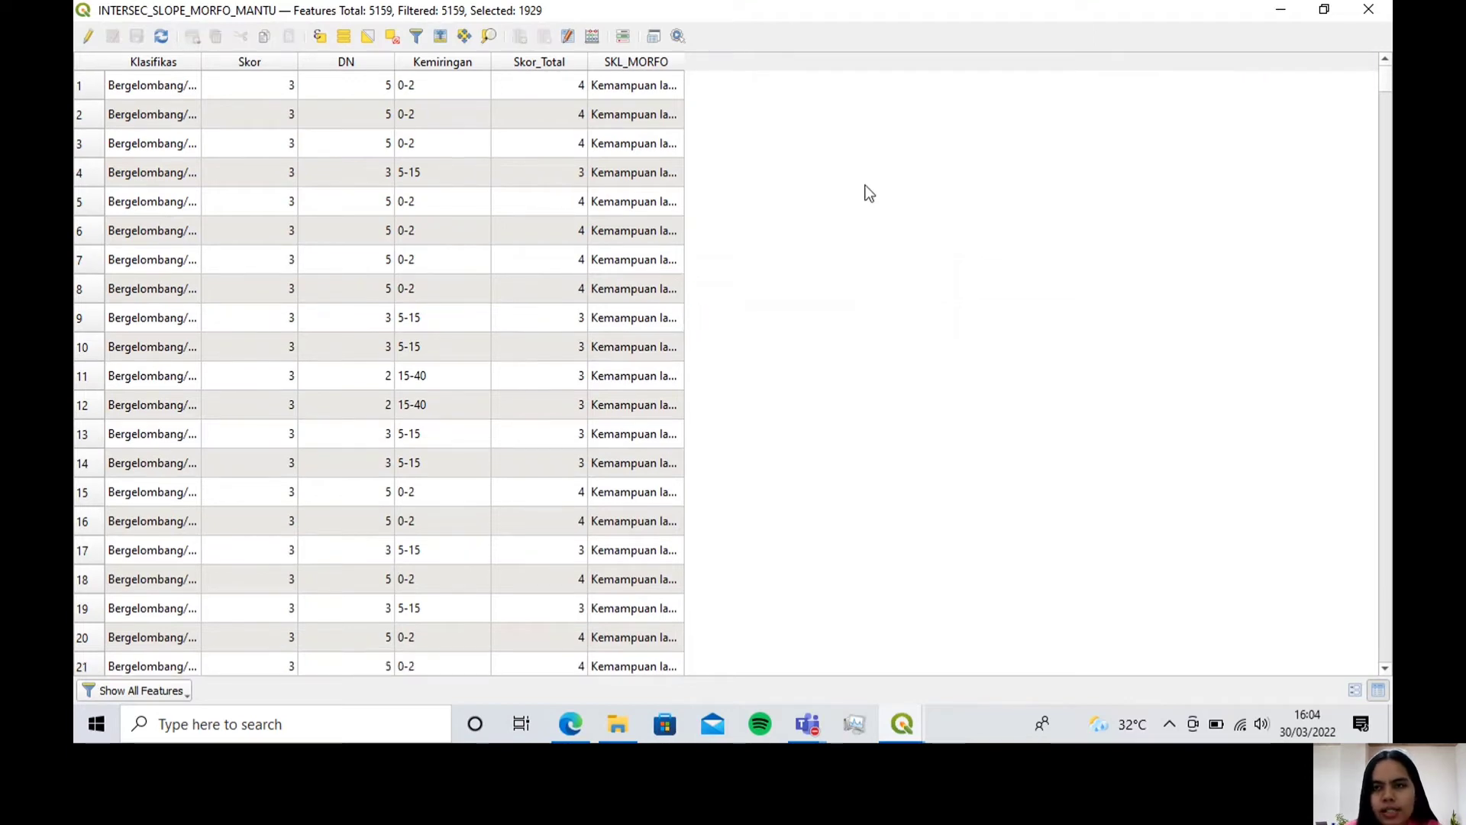
left_click(1367, 11)
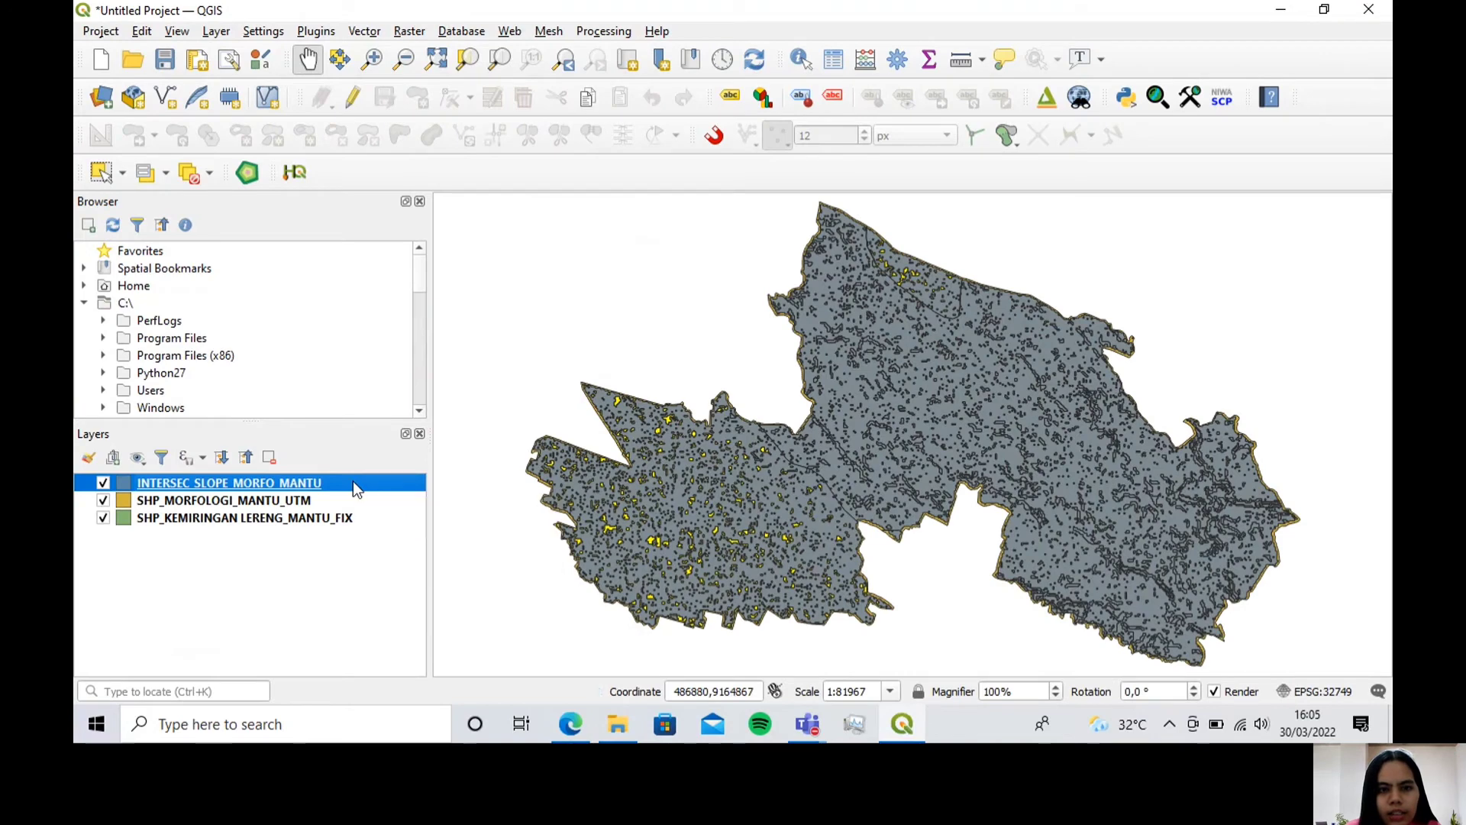
Step: Hide the SHP_MORFOLOGI_MANTU_UTM and SHP_KEMIRINGAN LERENG_MANTU_FIX layers, keeping only the intersected layer visible
right_click(353, 488)
left_click(179, 489)
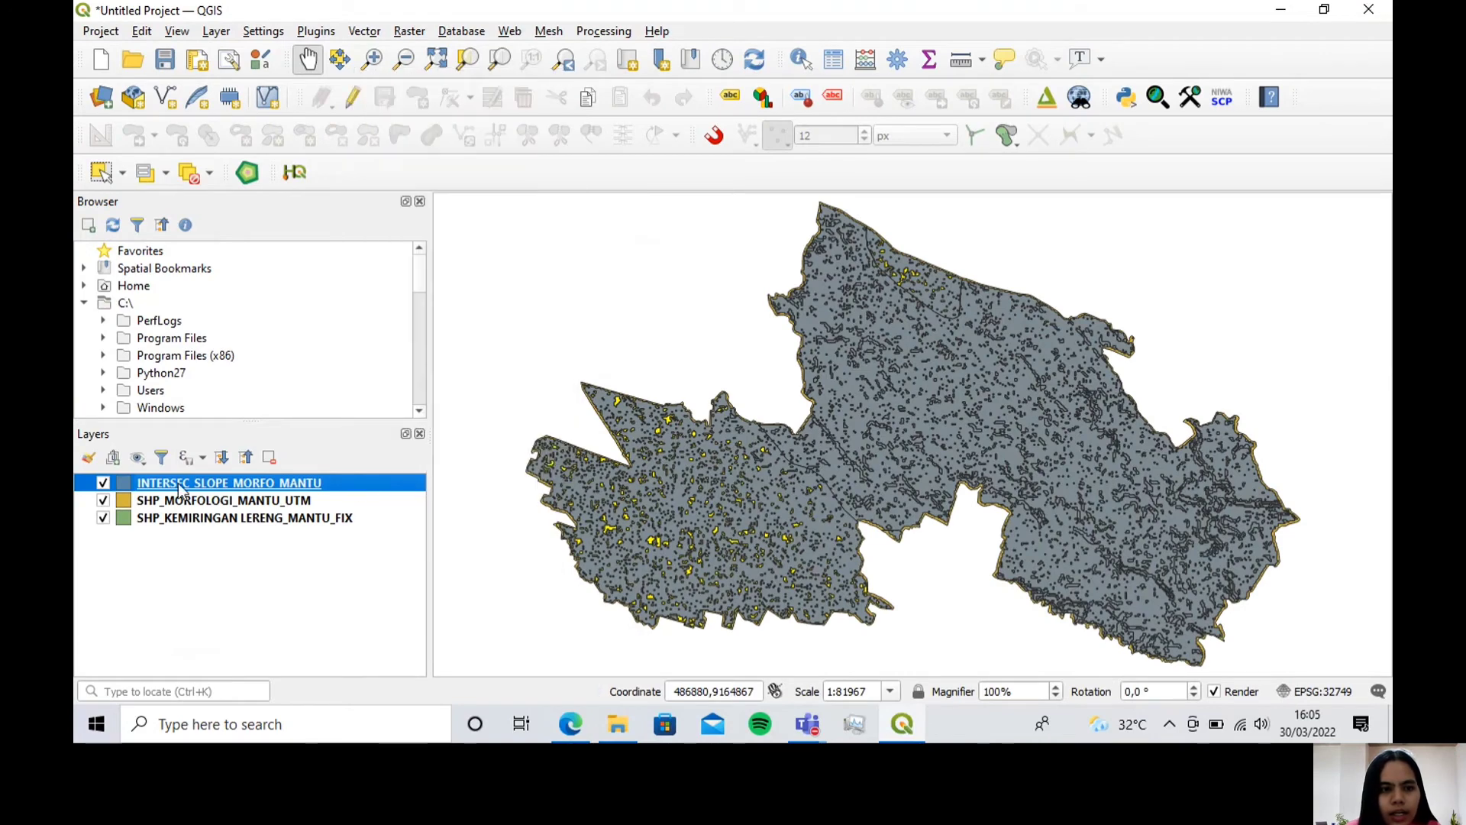
left_click(103, 501)
left_click(103, 518)
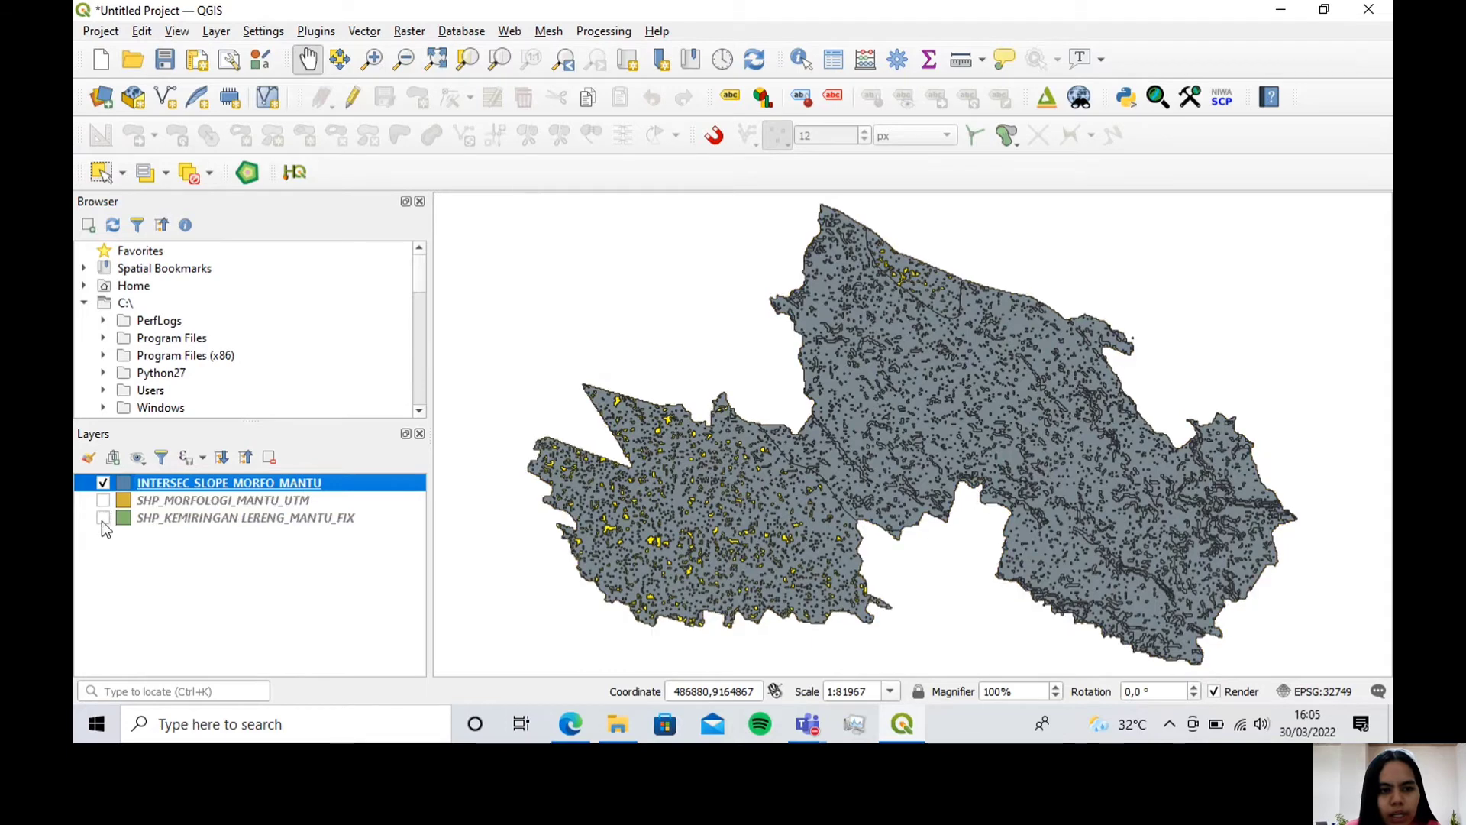
Step: Set the INTERSEC_SLOPE_MORFO_MANTU layer's symbology to Categorized with SKL_MORFO as the value field
right_click(269, 490)
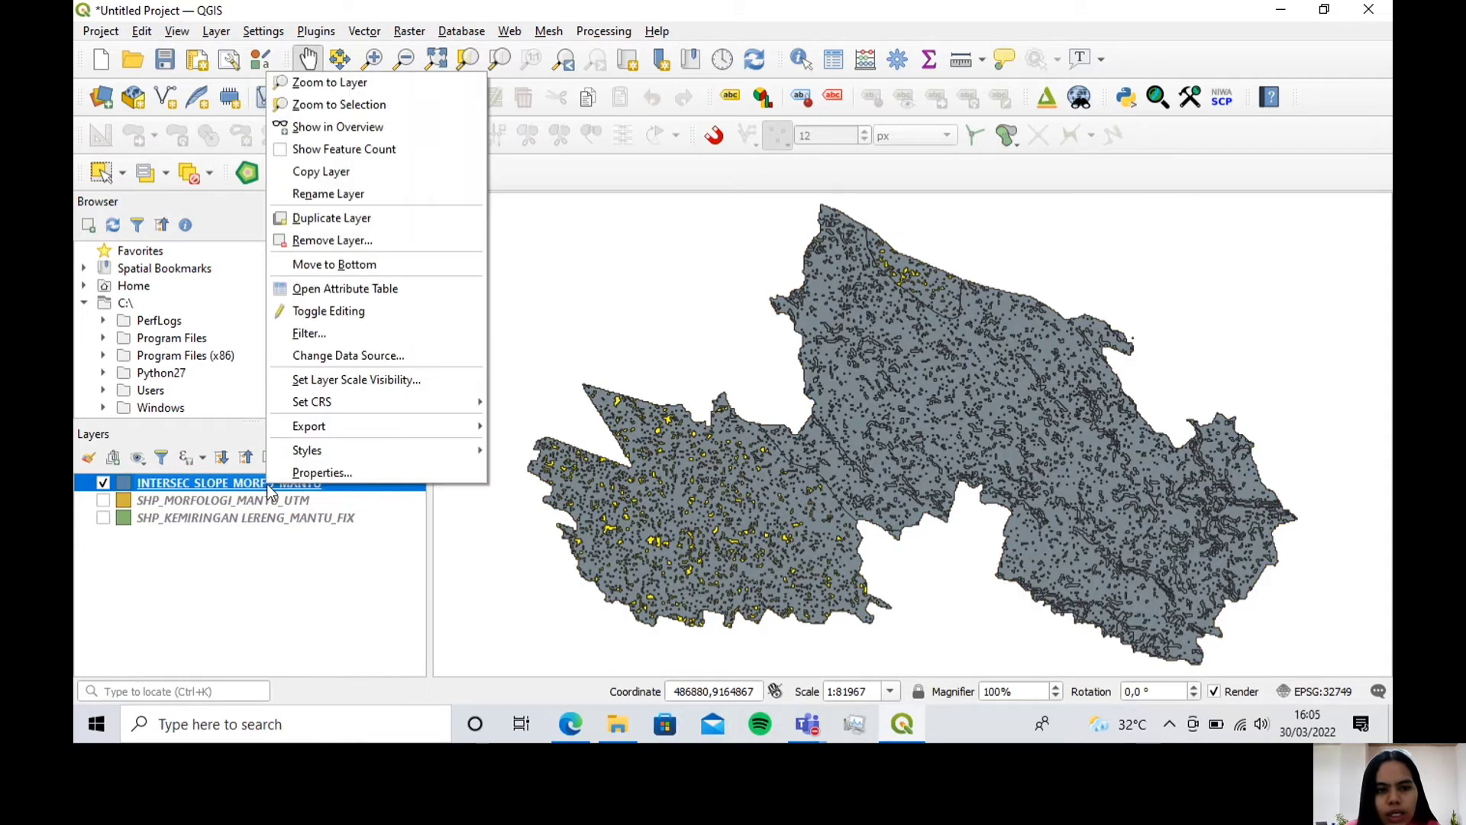
left_click(451, 473)
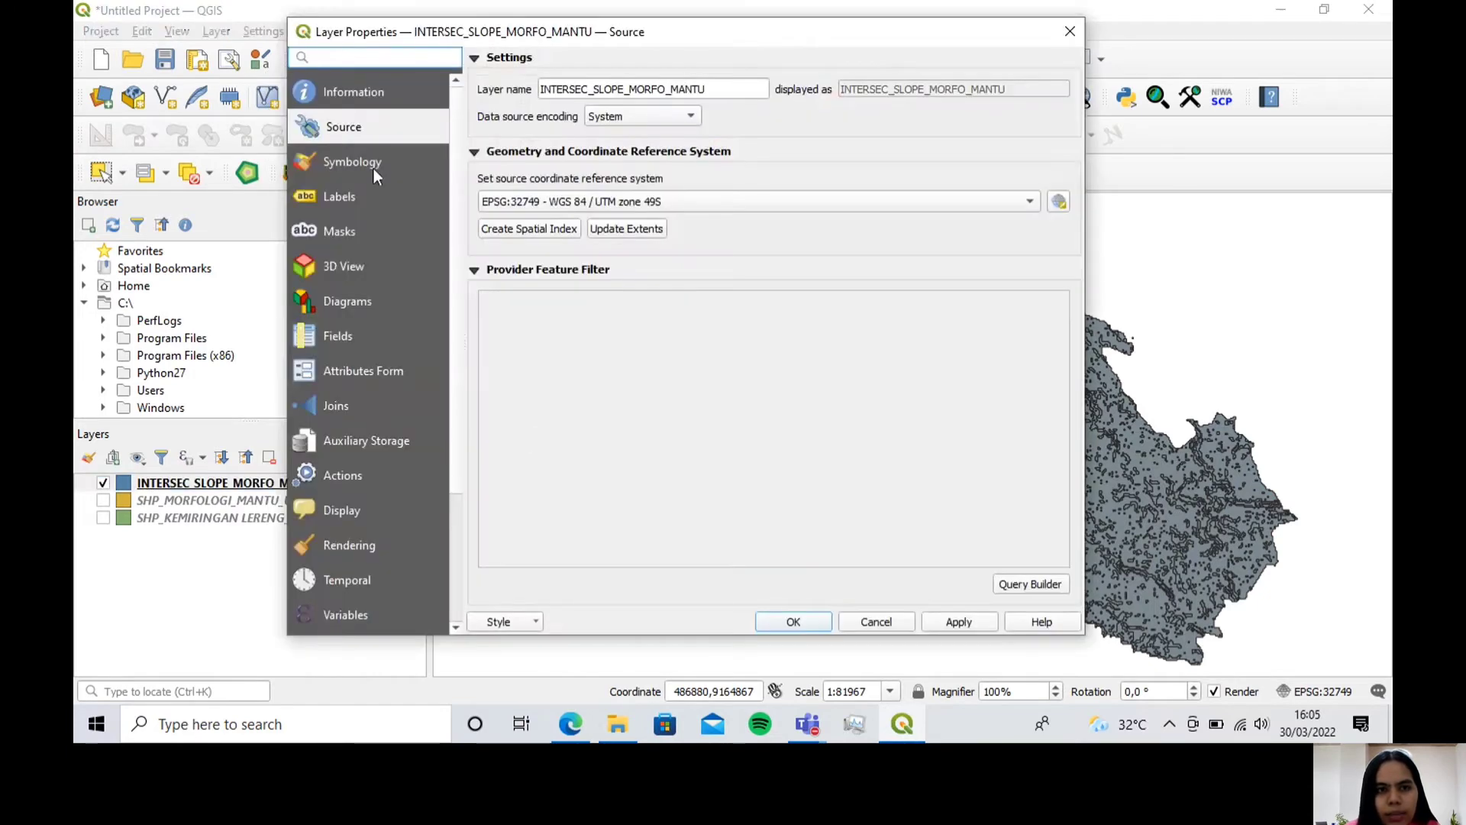
left_click(373, 165)
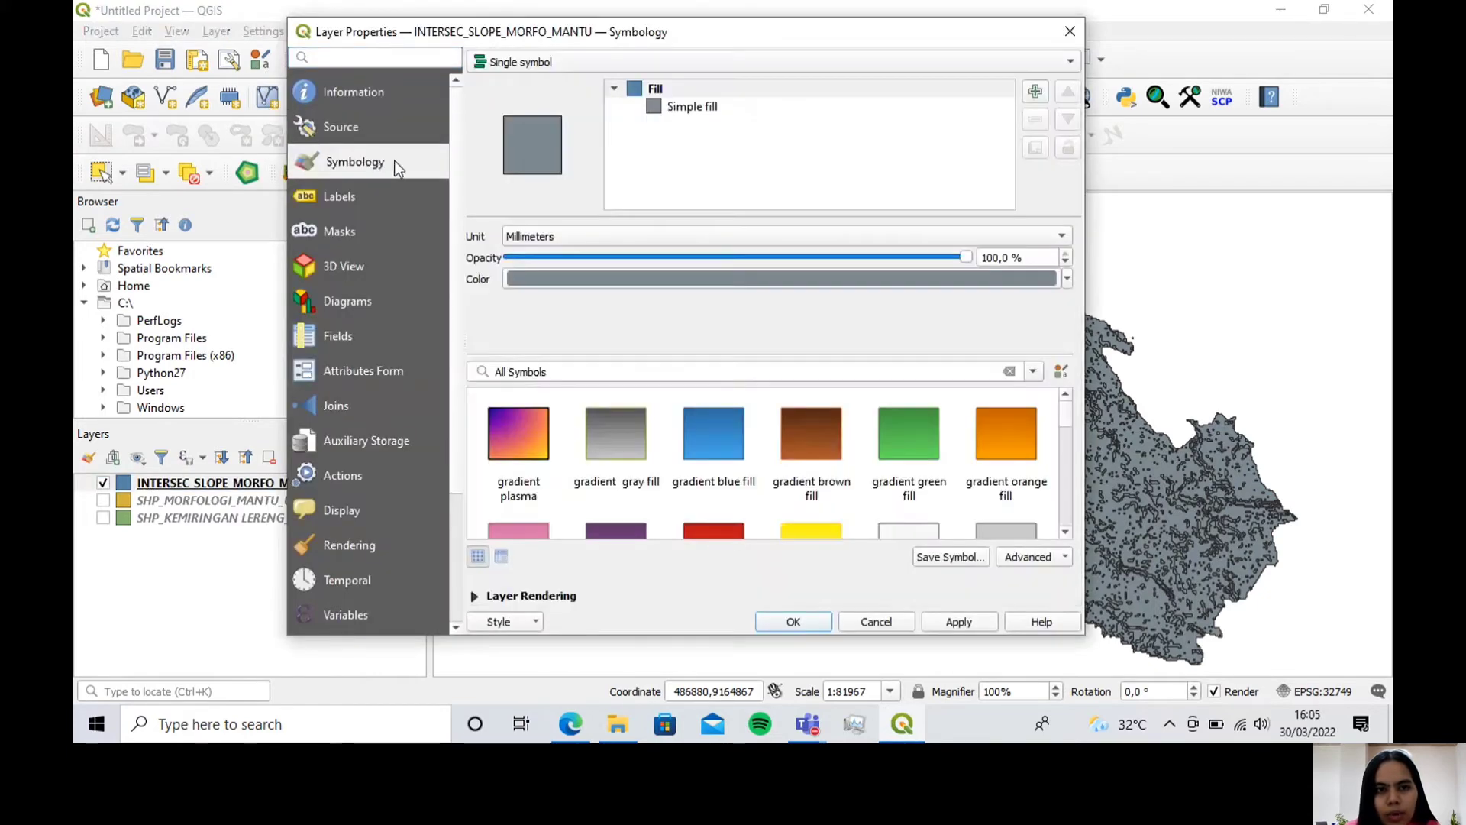
left_click(564, 62)
left_click(565, 78)
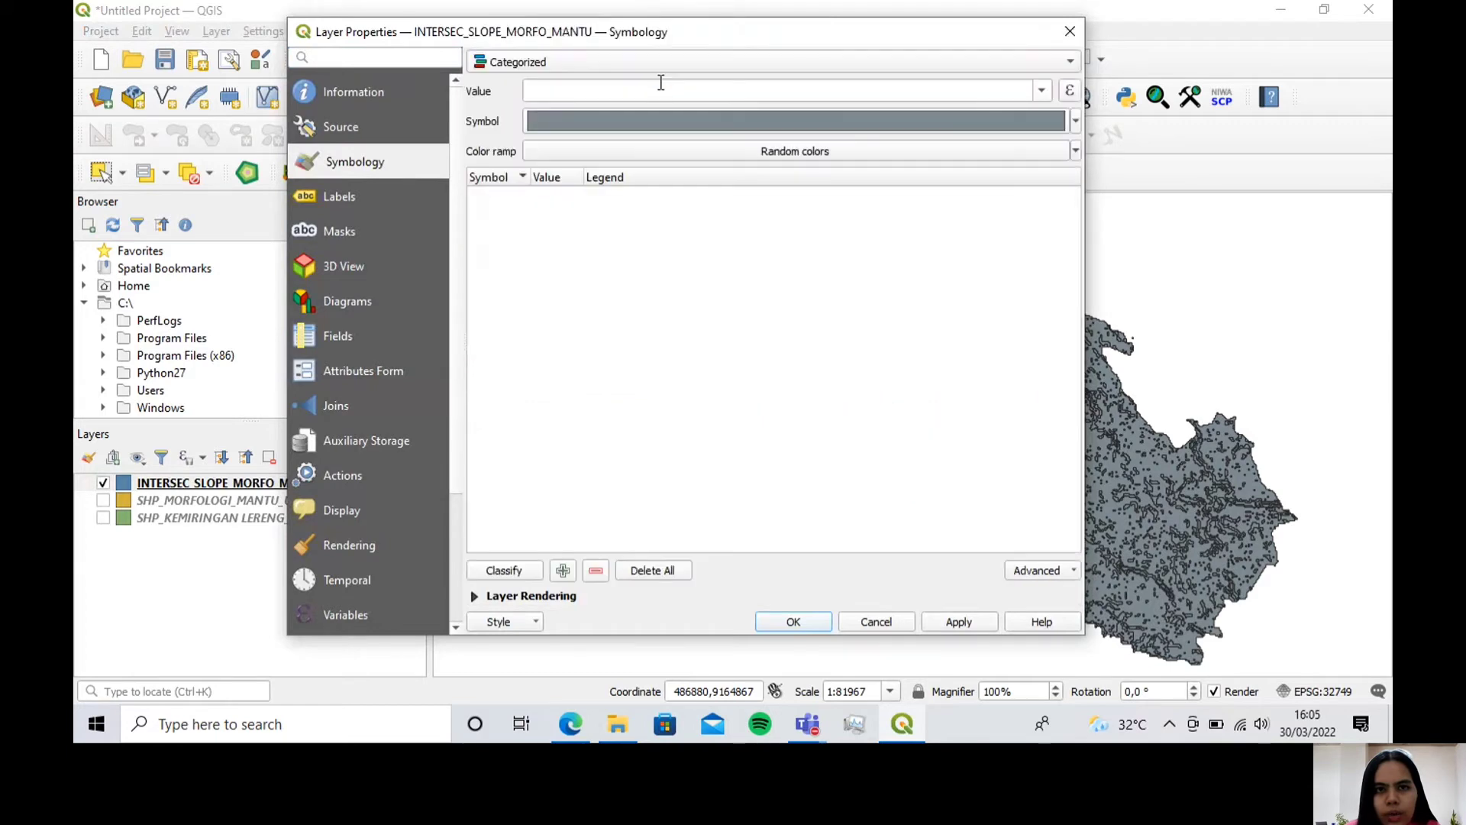
left_click(1043, 97)
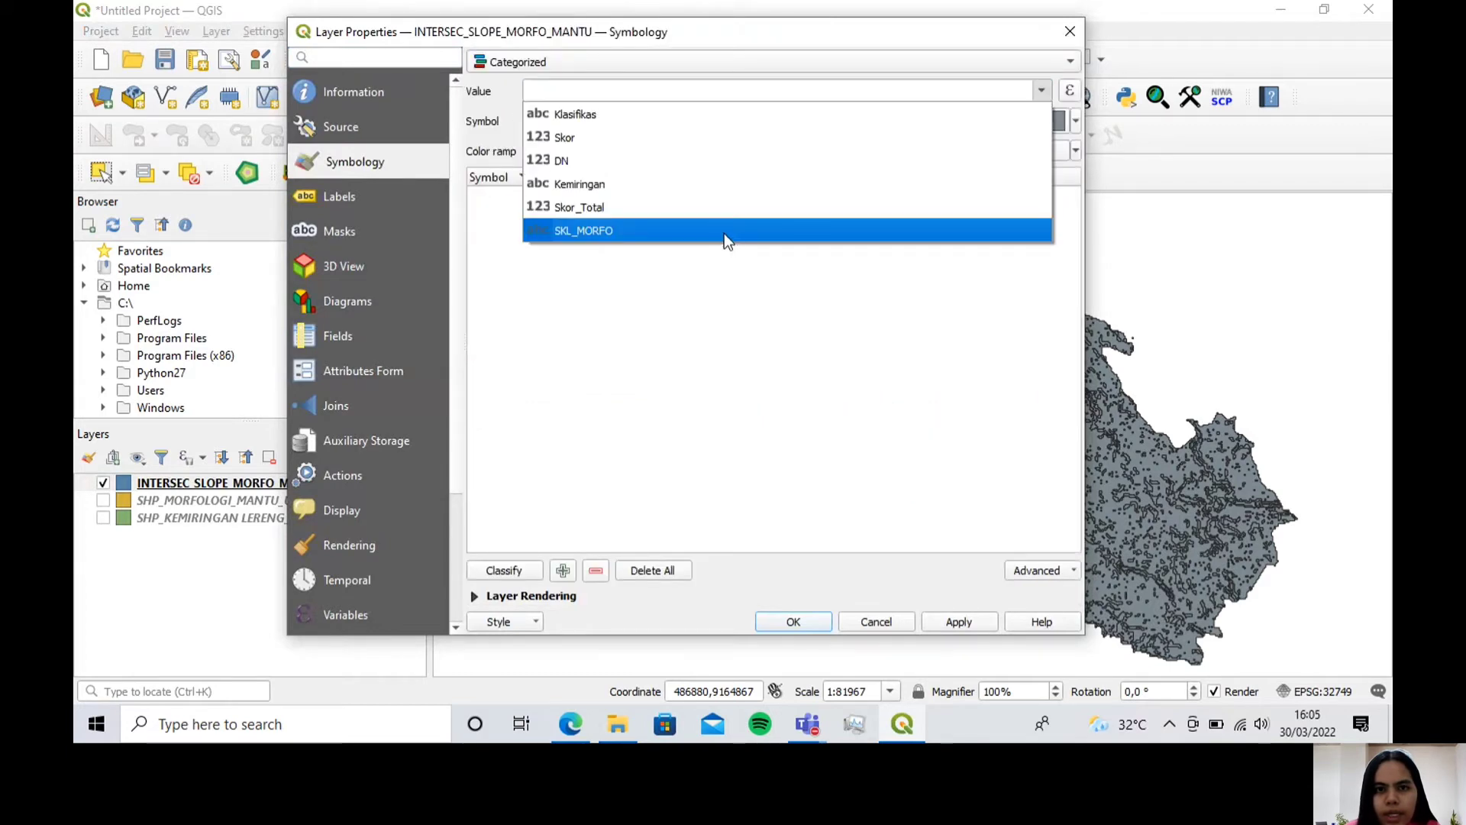
left_click(725, 232)
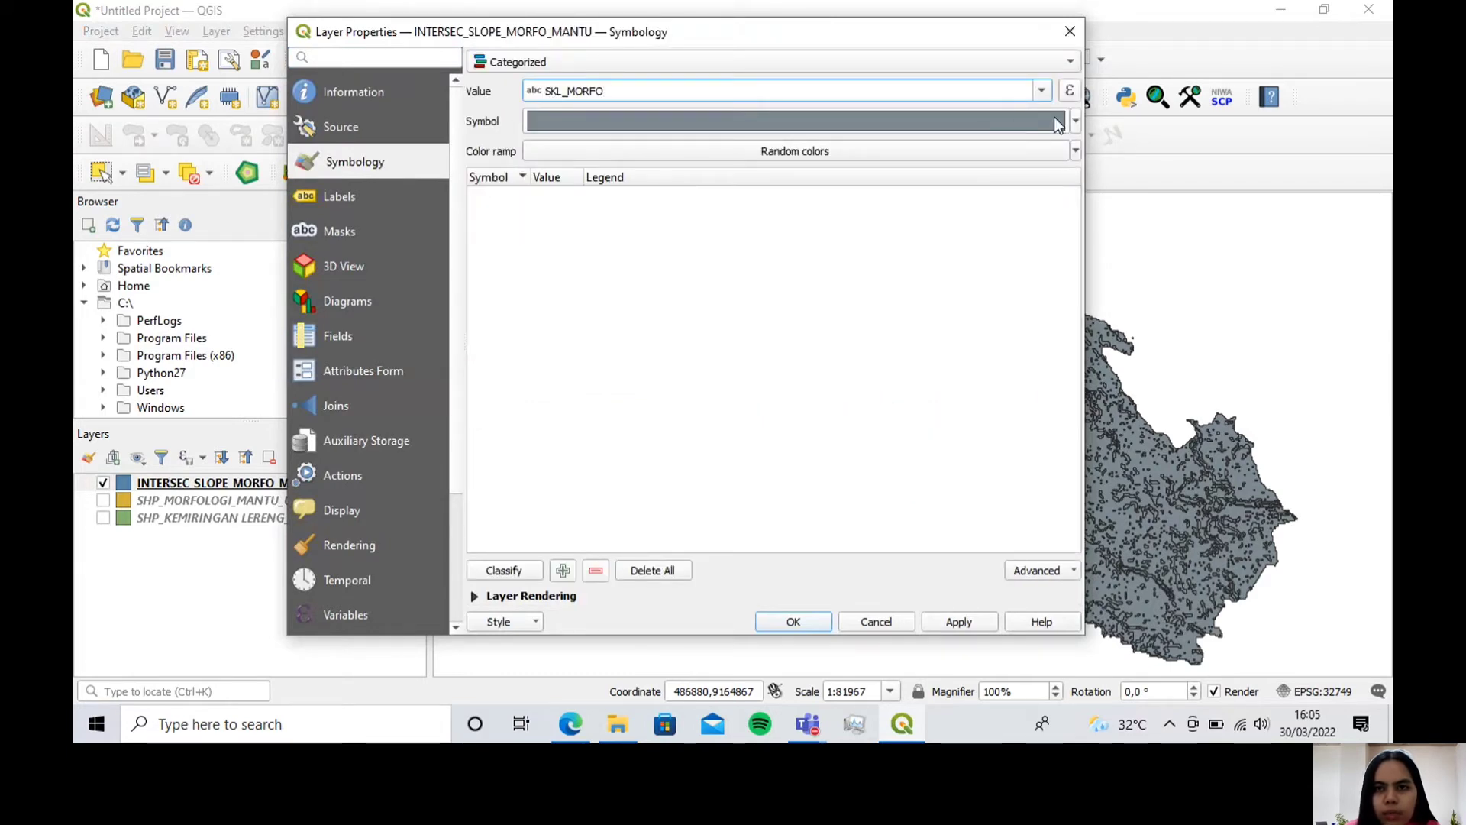
Step: Classify the SKL_MORFO categories with the Oranges color ramp and remove the all other values class
left_click(1076, 152)
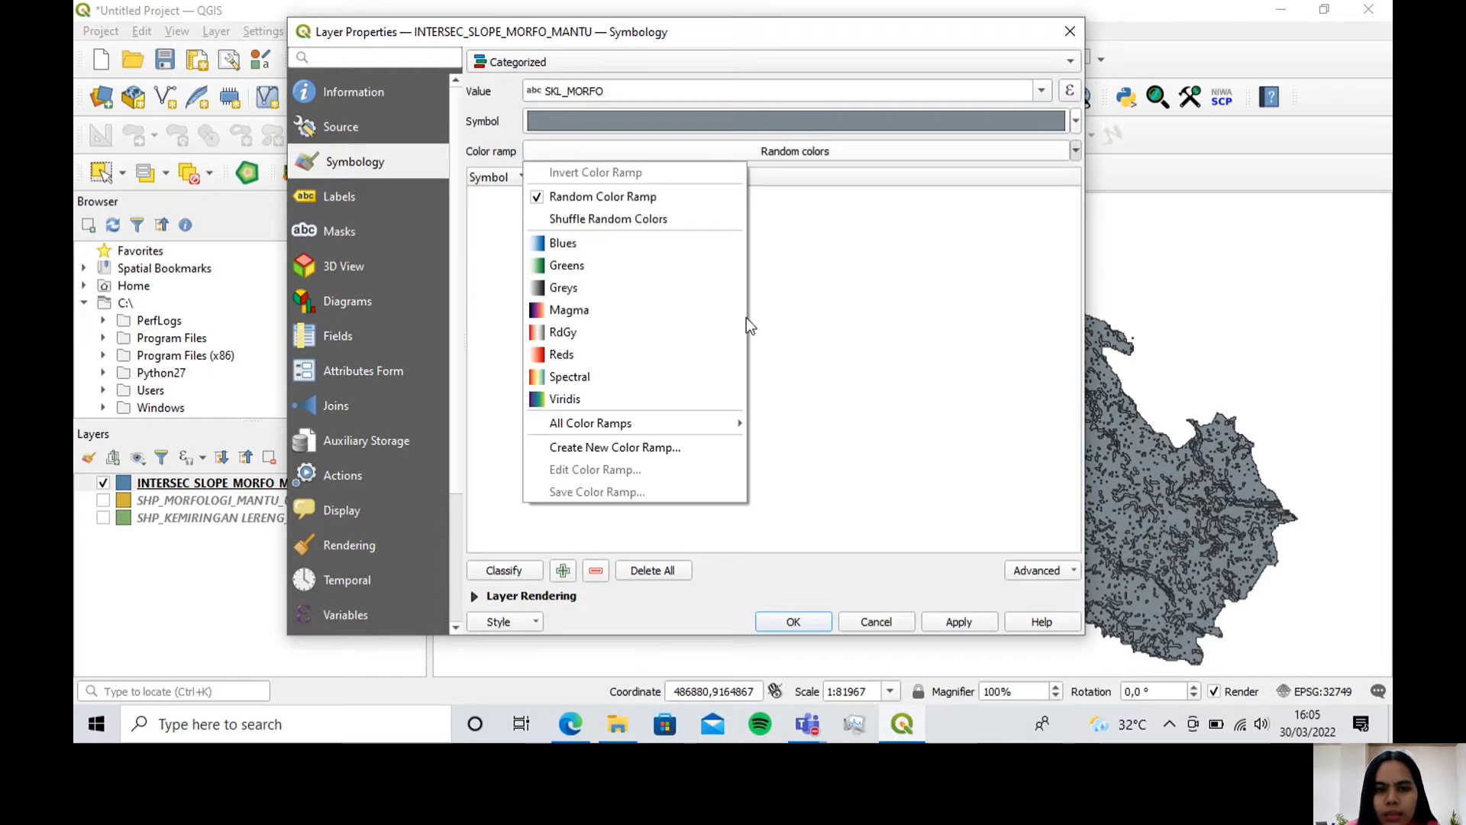
mouse_move(713, 424)
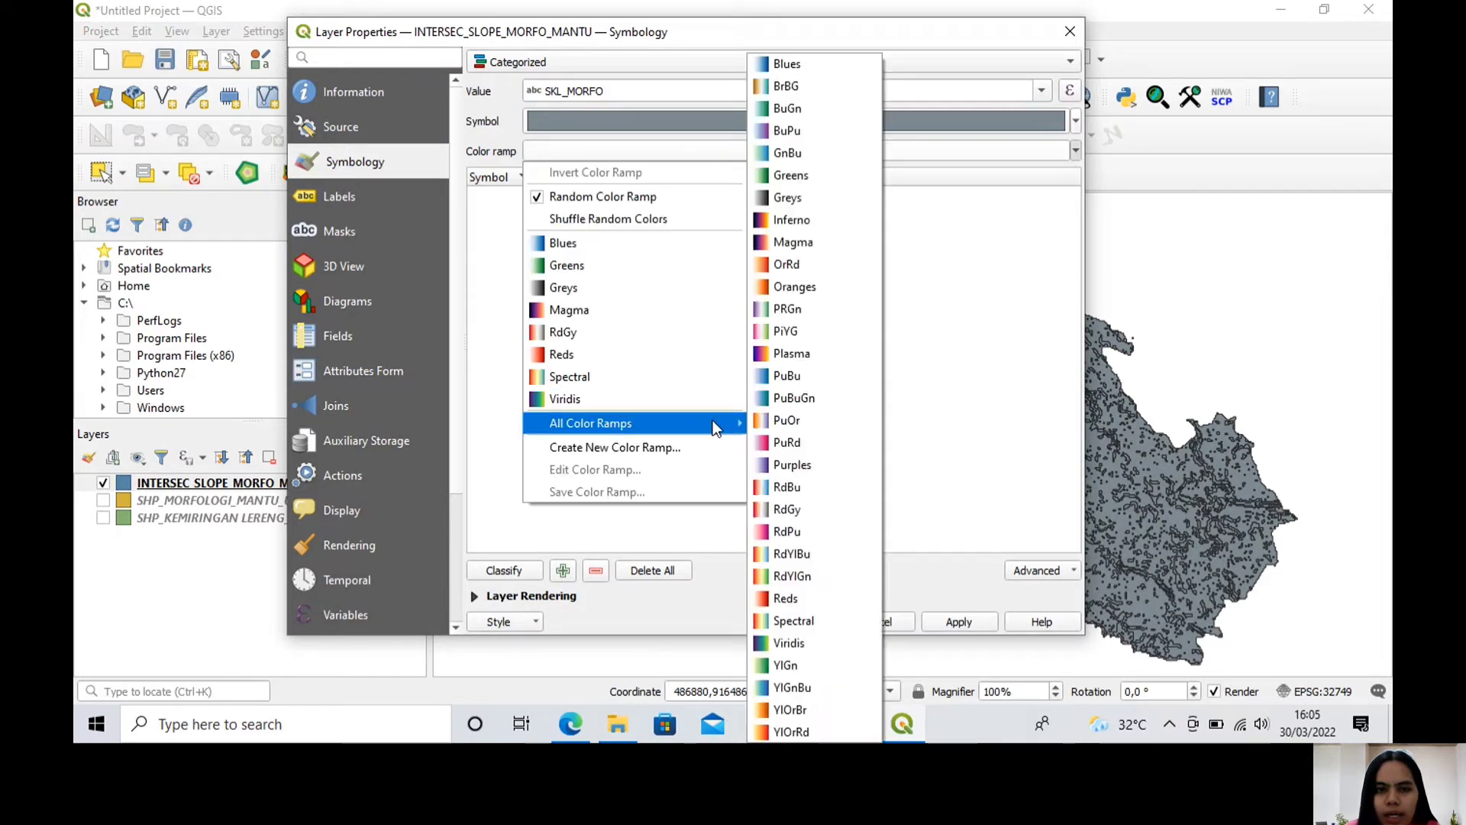
left_click(821, 284)
left_click(524, 573)
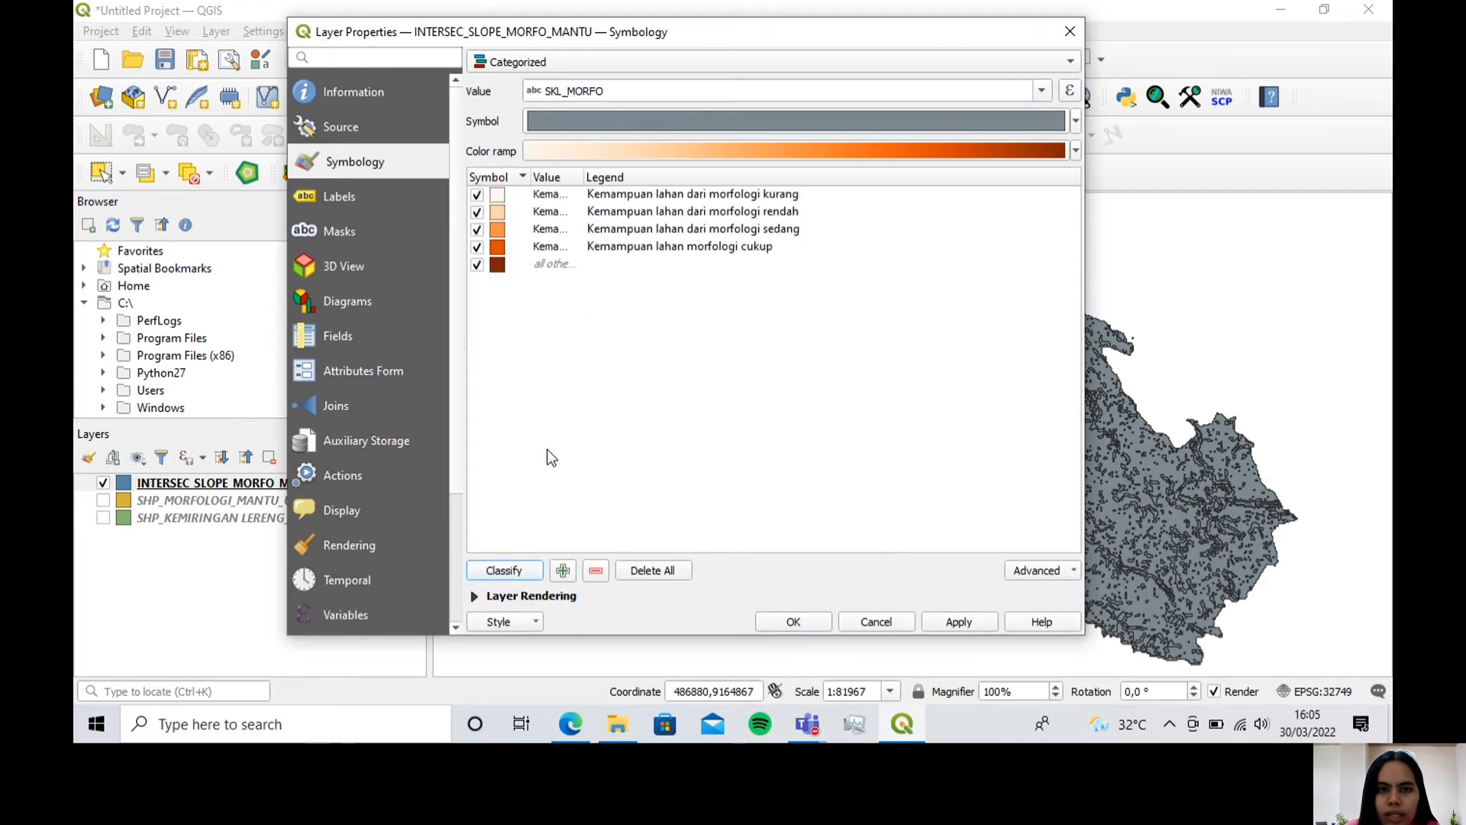
left_click(558, 264)
left_click(596, 570)
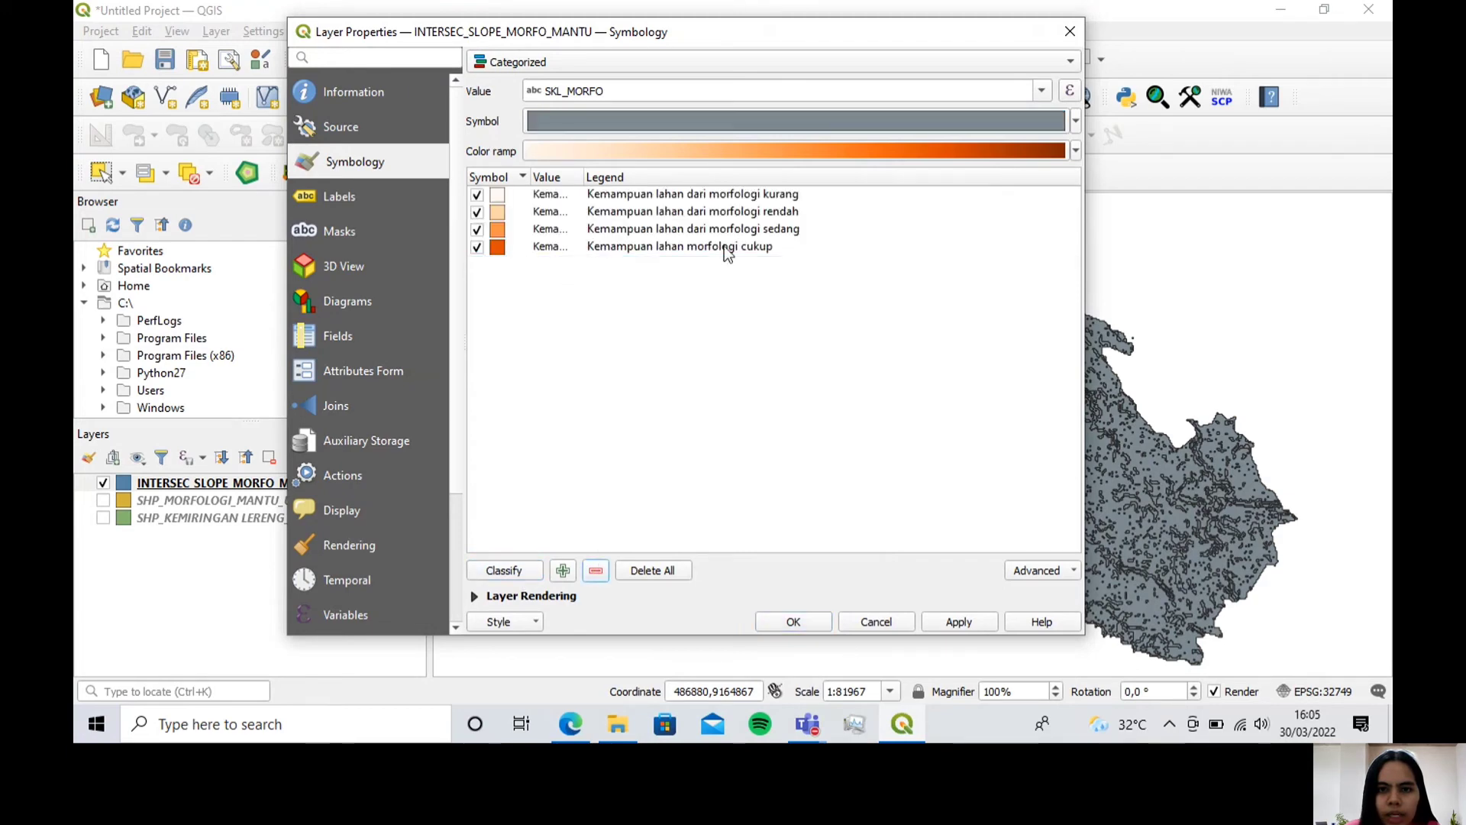
Step: Move the class 'Kemampuan lahan dari morfologi rendah' above 'Kemampuan lahan dari morfologi kurang'
left_click(754, 197)
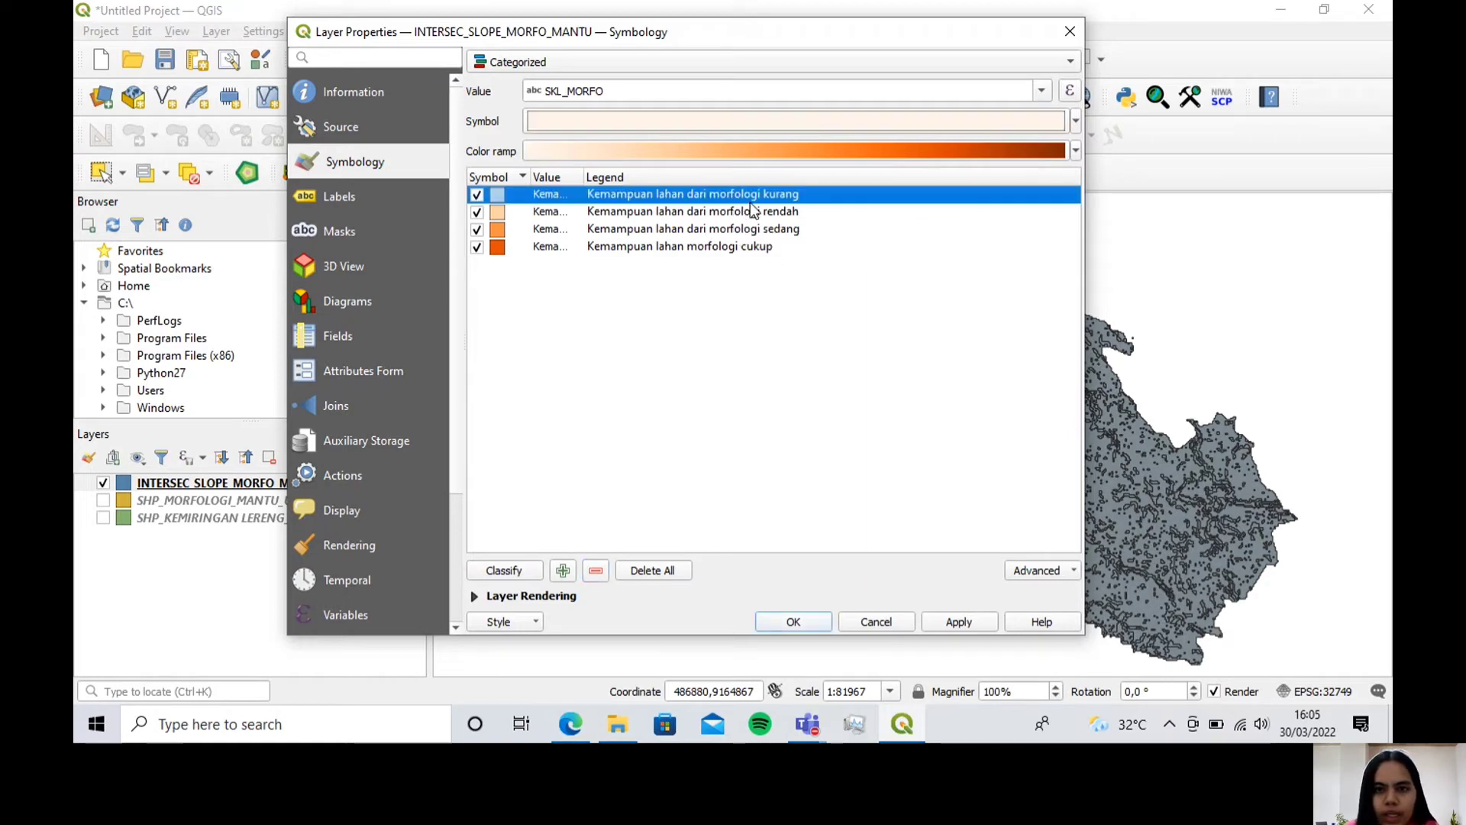
left_click(718, 215)
left_click_drag(648, 219, 661, 200)
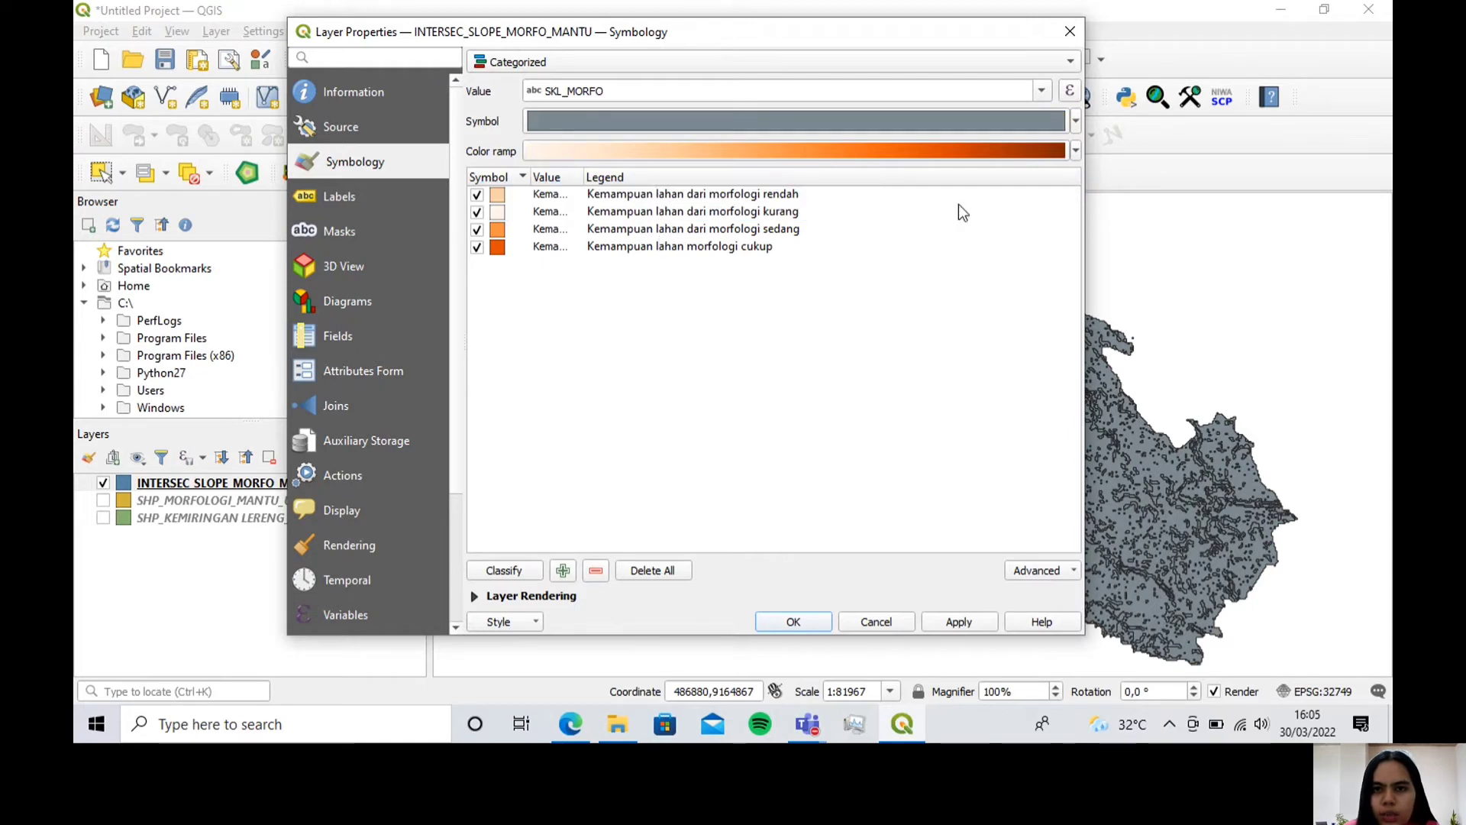
Step: Reapply the Oranges color ramp to the reordered classes, apply the symbology and collapse the layer's legend
left_click(1076, 151)
mouse_move(658, 401)
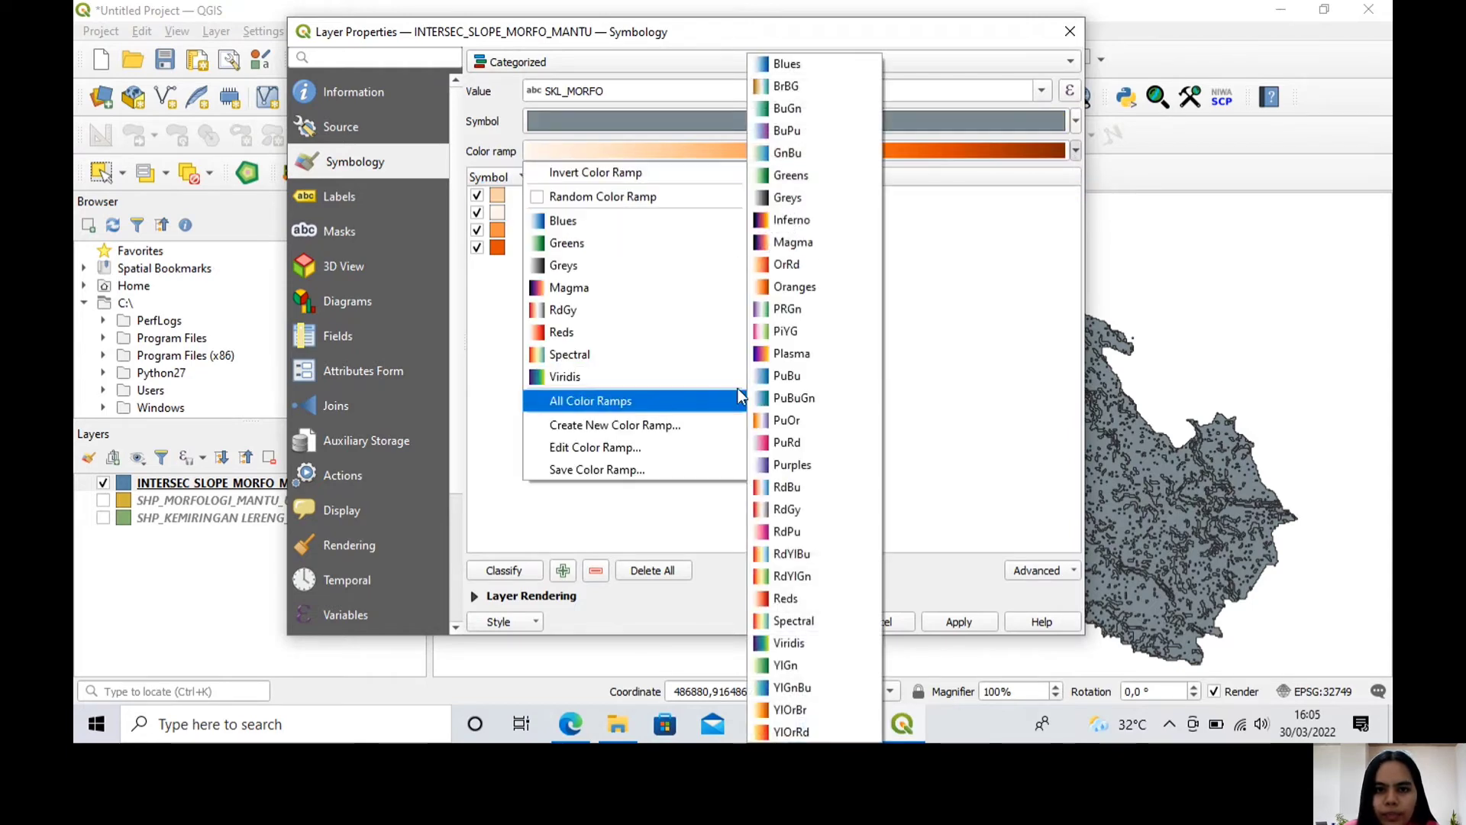
left_click(799, 289)
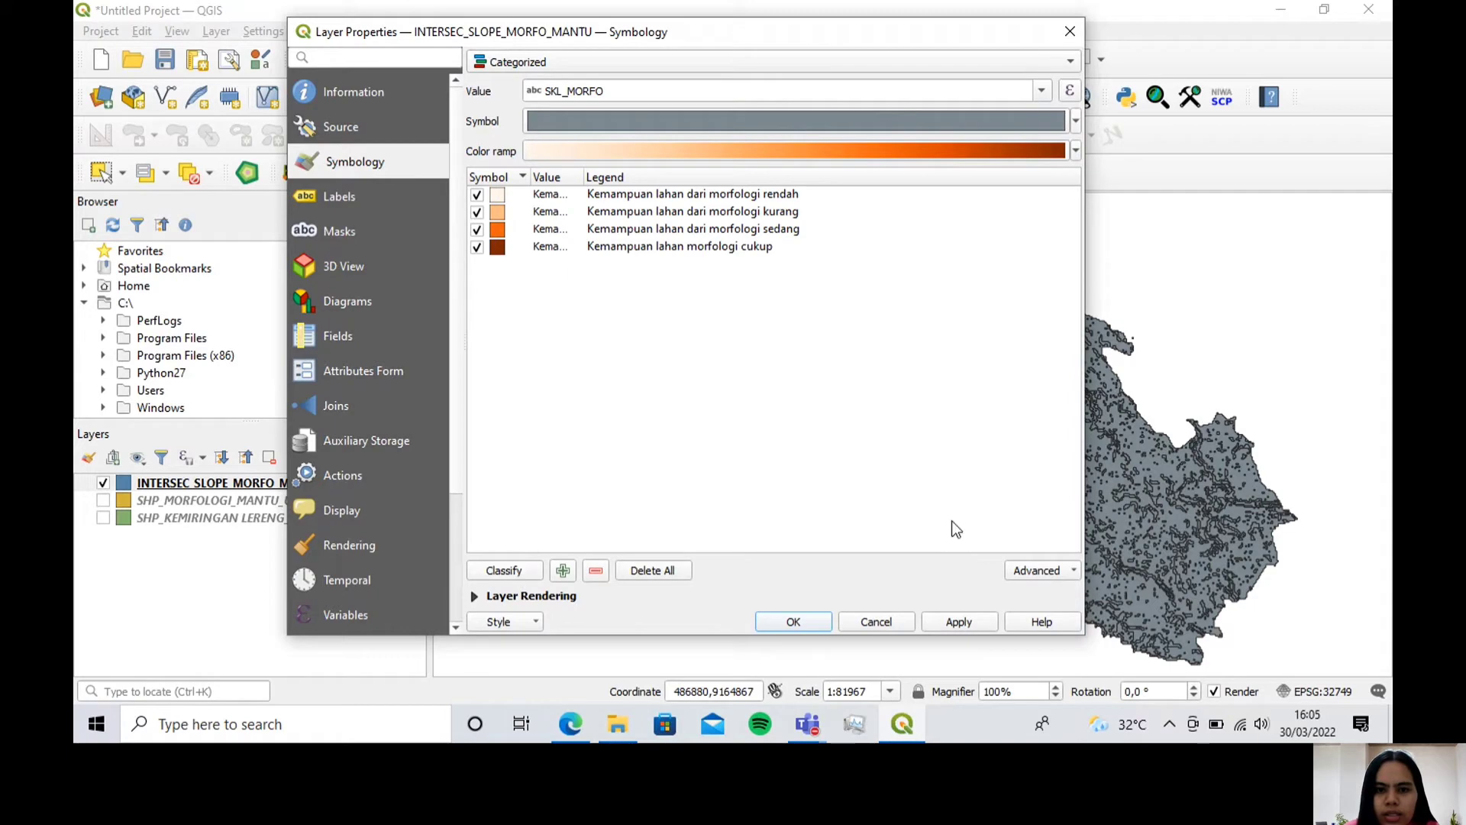
left_click(969, 626)
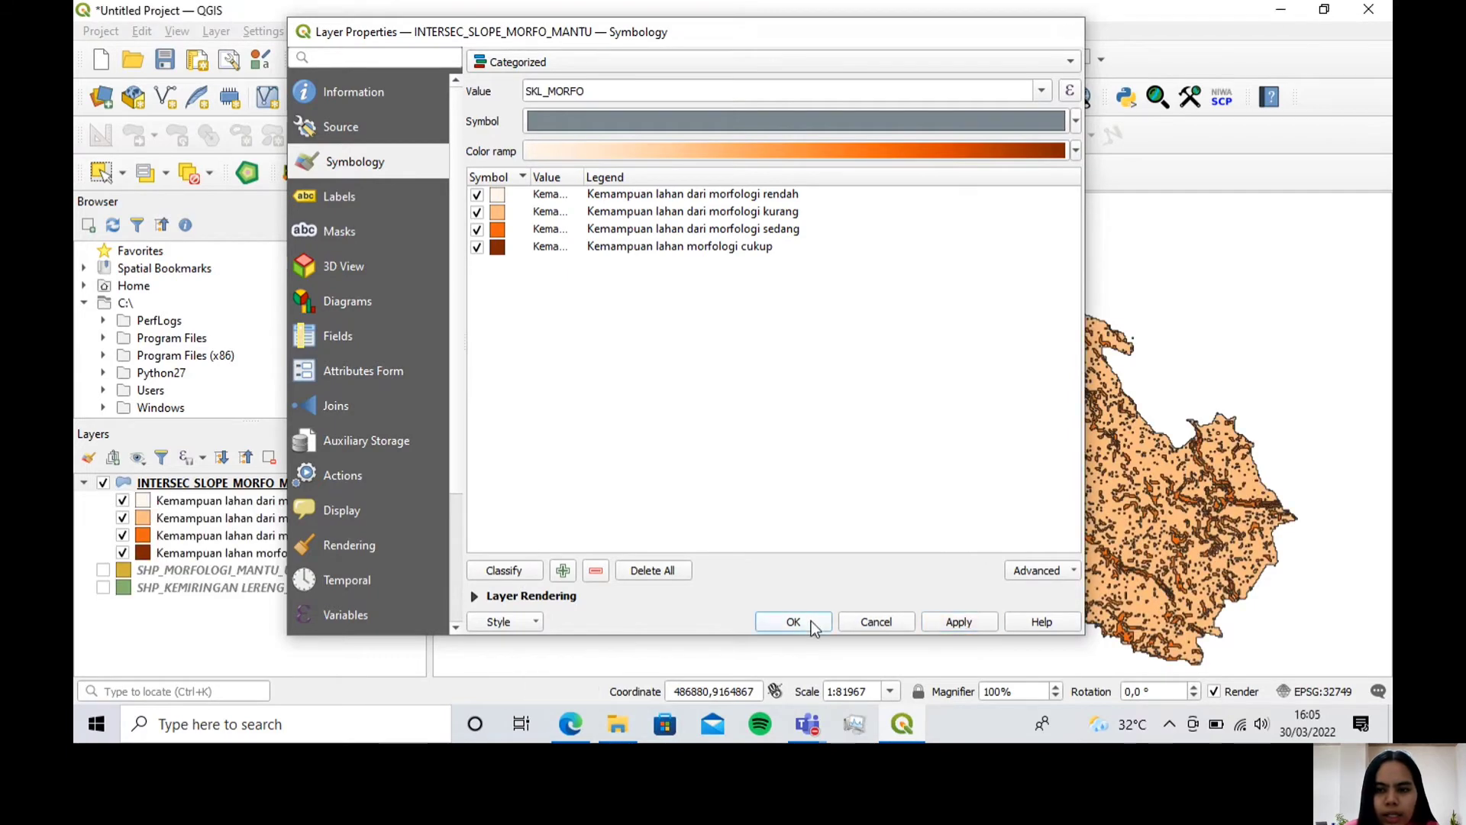
left_click(811, 621)
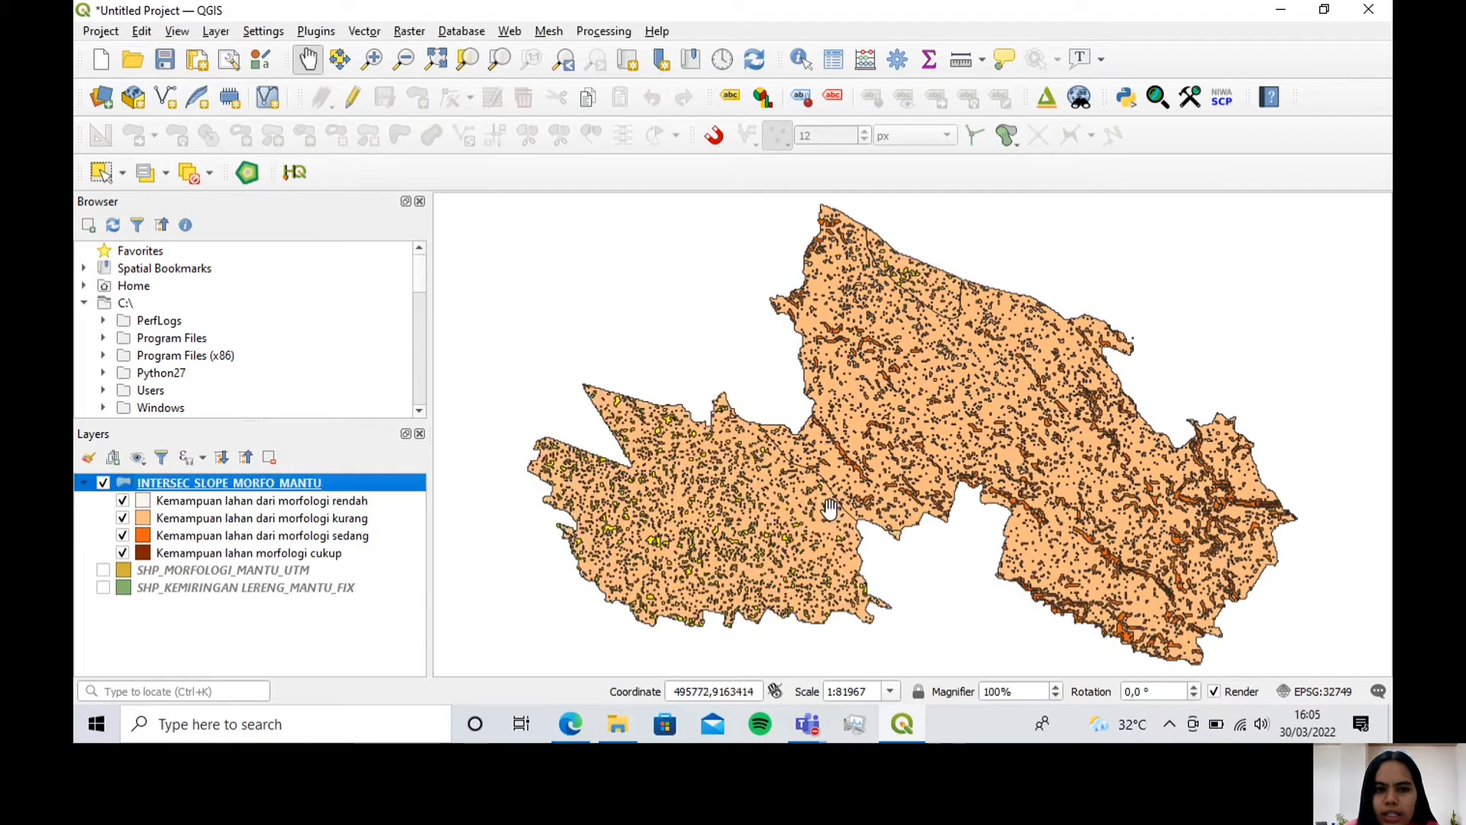
left_click_drag(828, 502, 863, 495)
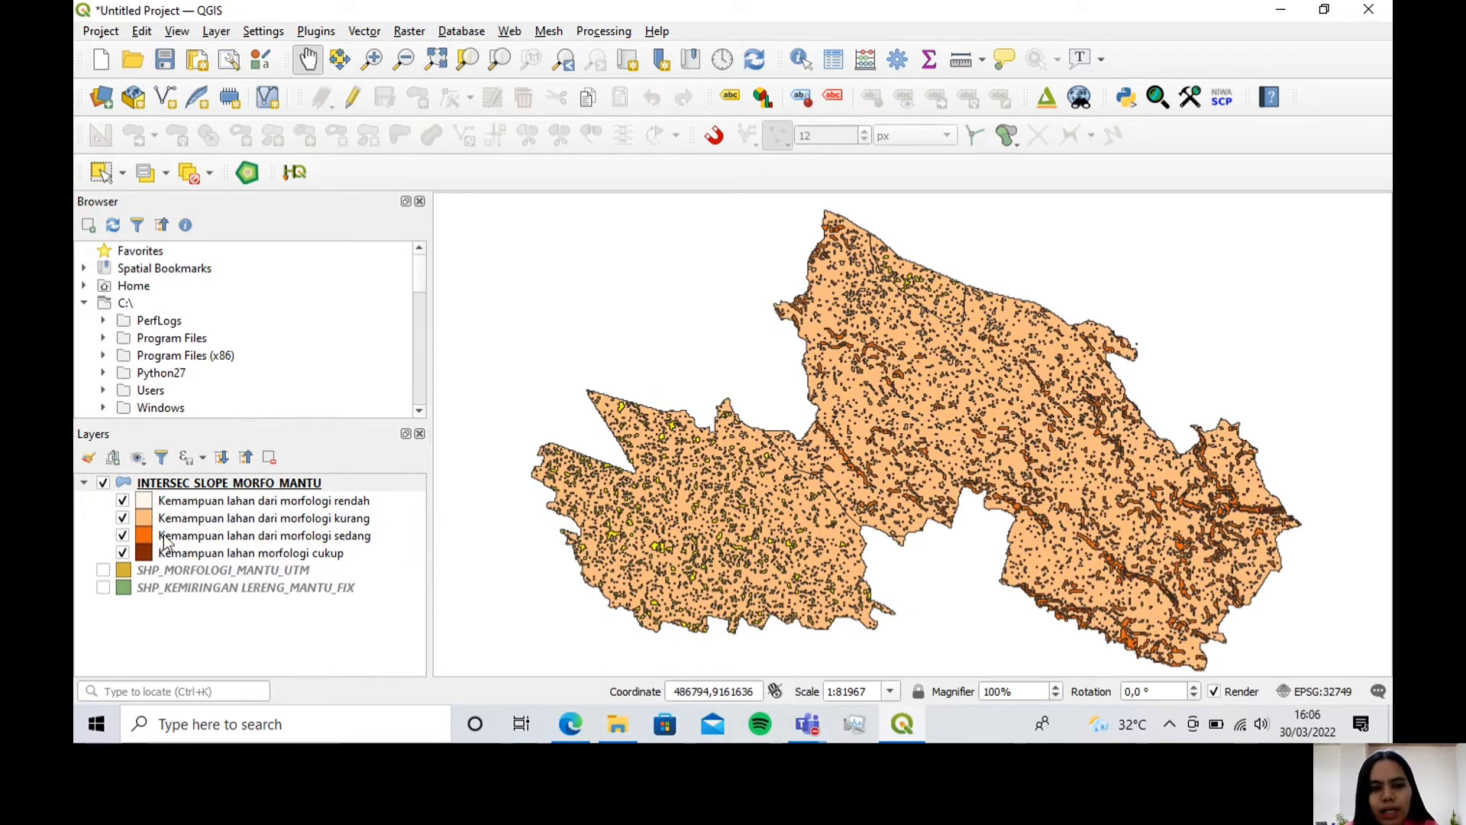
left_click(86, 484)
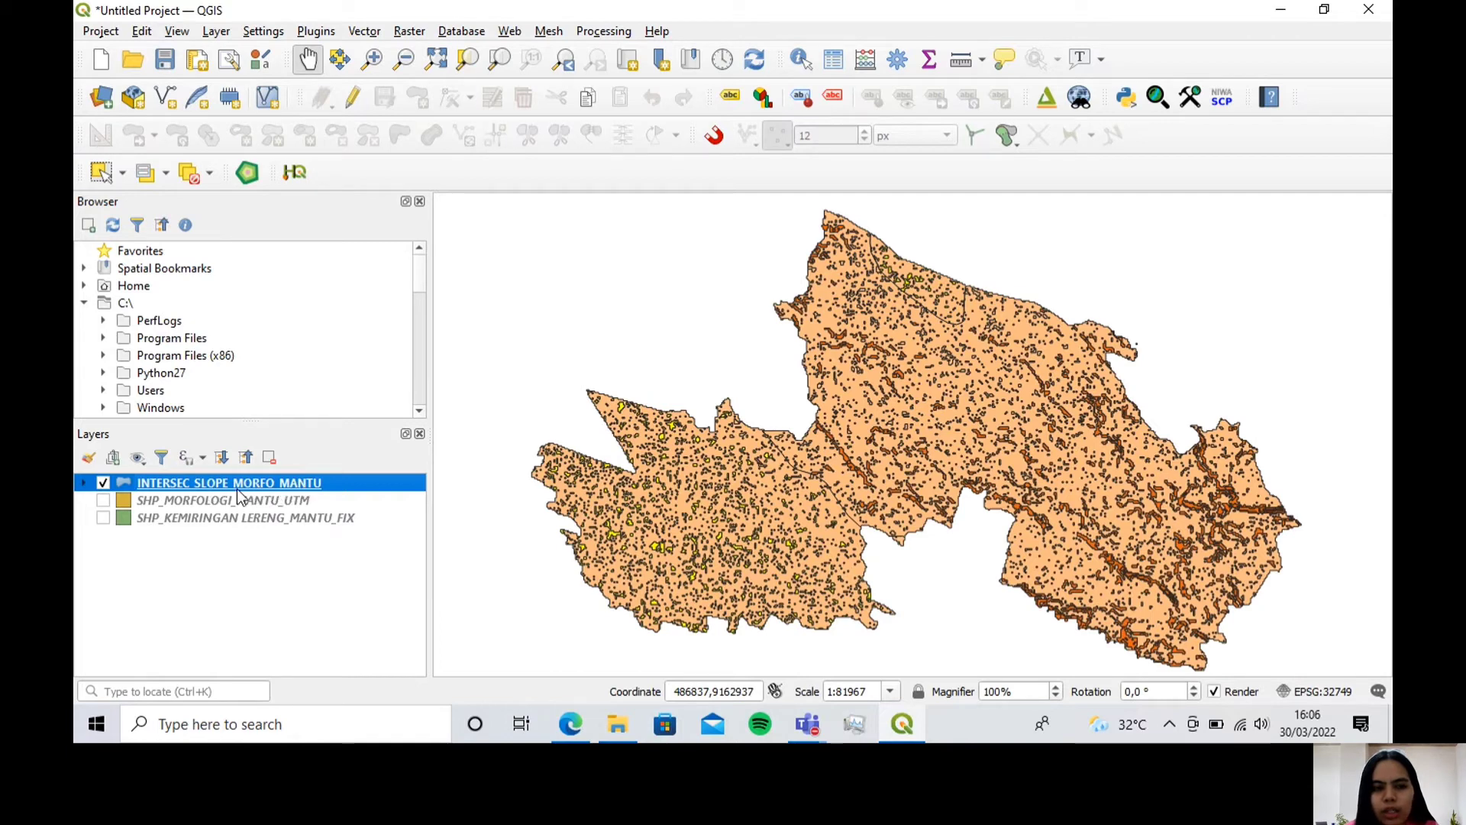
Step: Switch to File Explorer, open the EROSI folder in TUTORIAL PETA SKL and add the SHP_CURAH HUJAN shapefile to the QGIS project
left_click(621, 729)
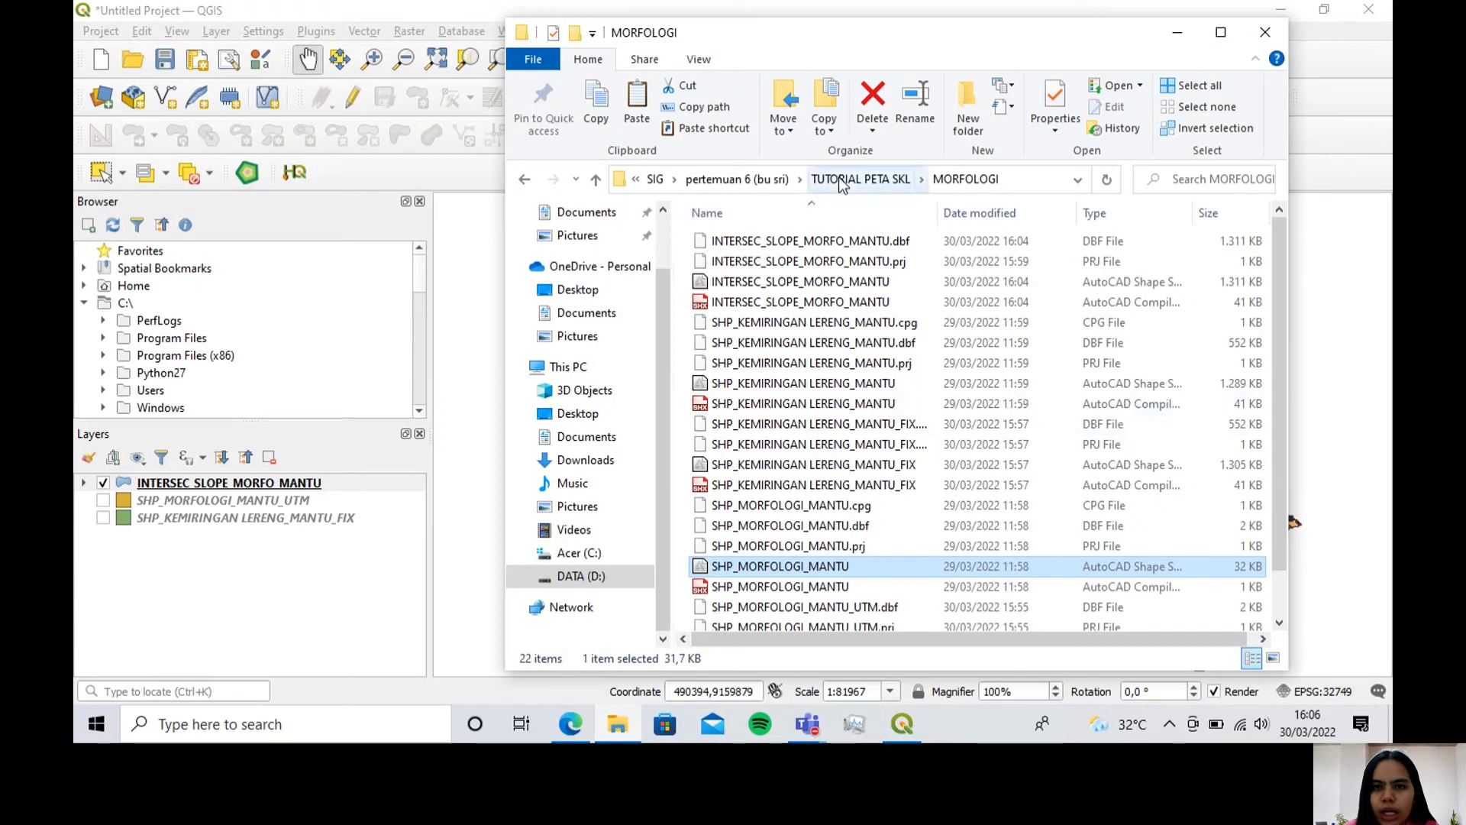
left_click(843, 183)
left_click(753, 245)
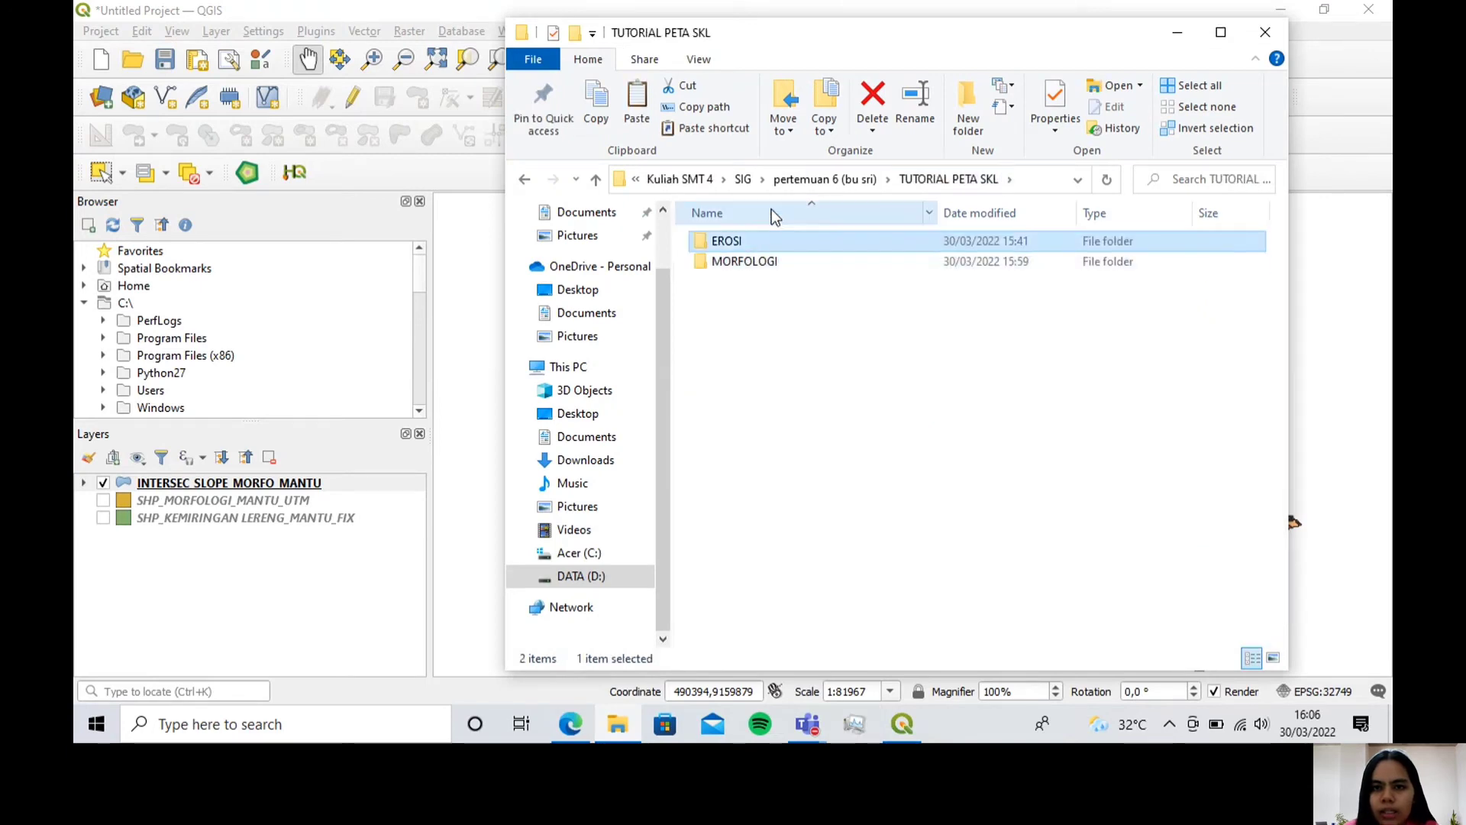
key("Return")
left_click(745, 305)
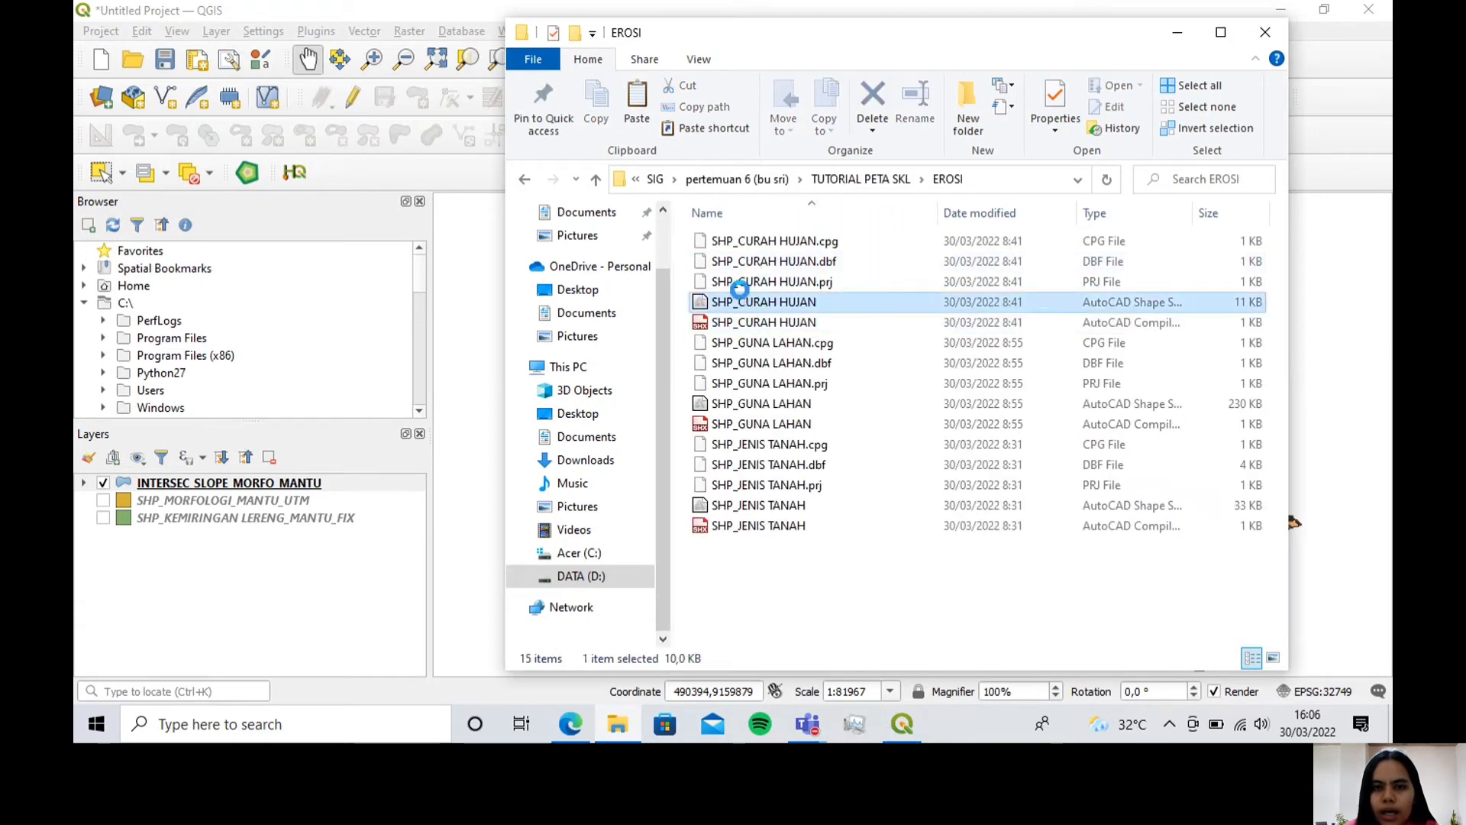
left_click_drag(747, 310, 385, 500)
Step: Add the SHP_GUNA LAHAN and SHP_JENIS TANAH shapefiles from the EROSI folder to the QGIS project
left_click(760, 409)
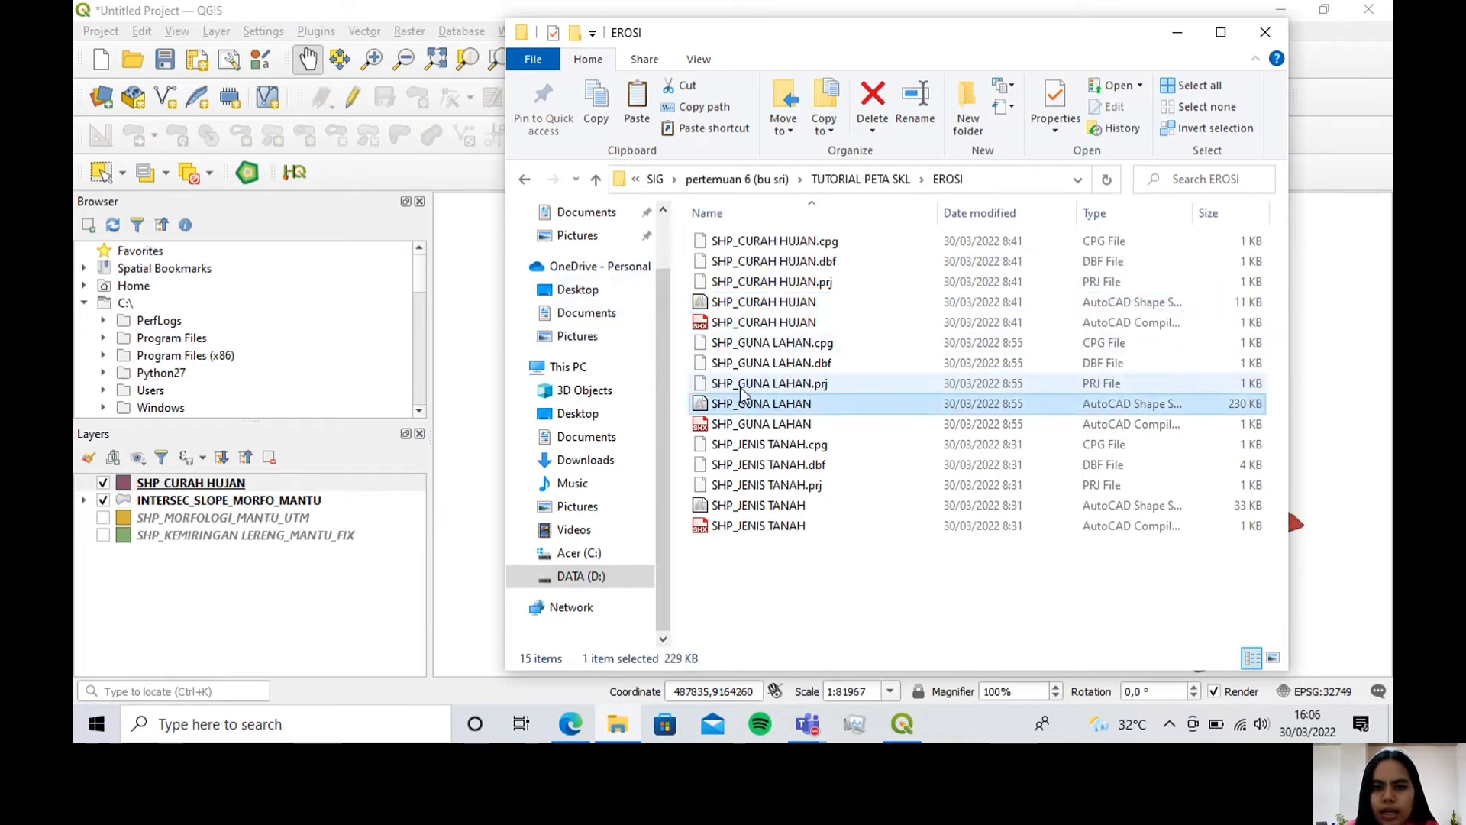
left_click_drag(744, 413, 378, 527)
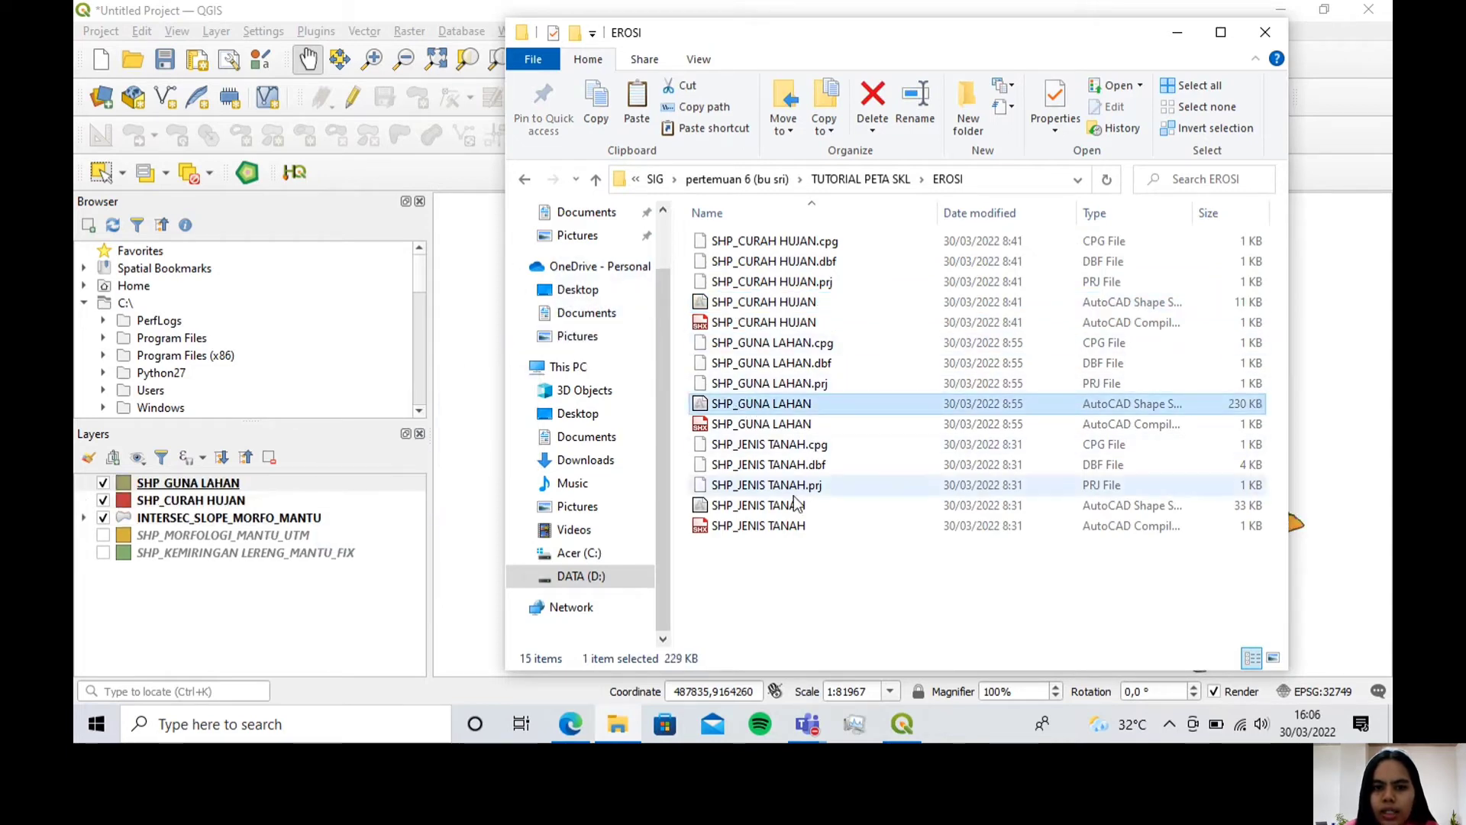
left_click(767, 507)
left_click_drag(768, 513, 369, 520)
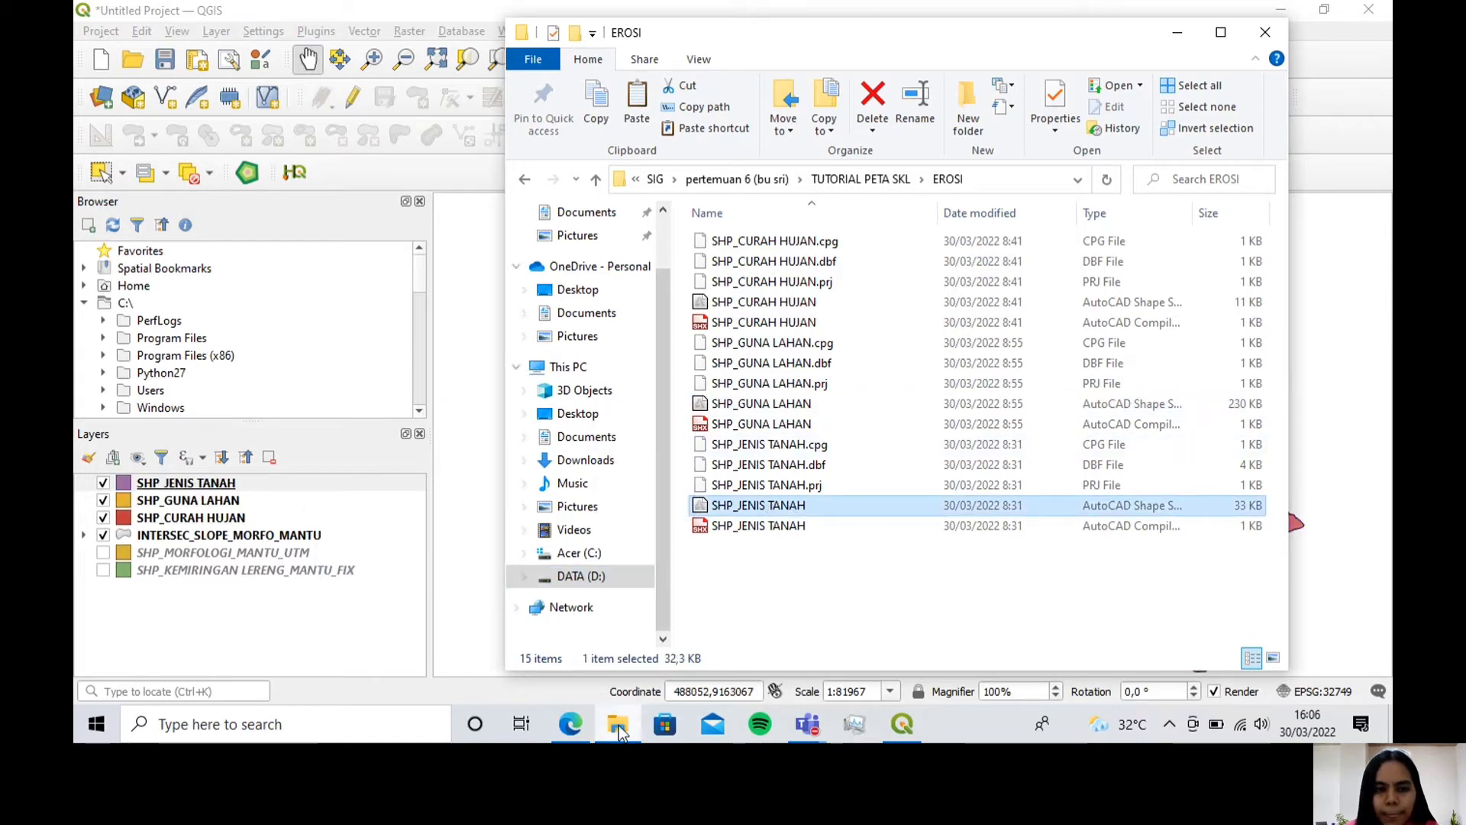
Step: Check the source coordinate reference systems of the SHP_CURAH HUJAN, SHP_GUNA LAHAN and SHP_JENIS TANAH layers
left_click(229, 486)
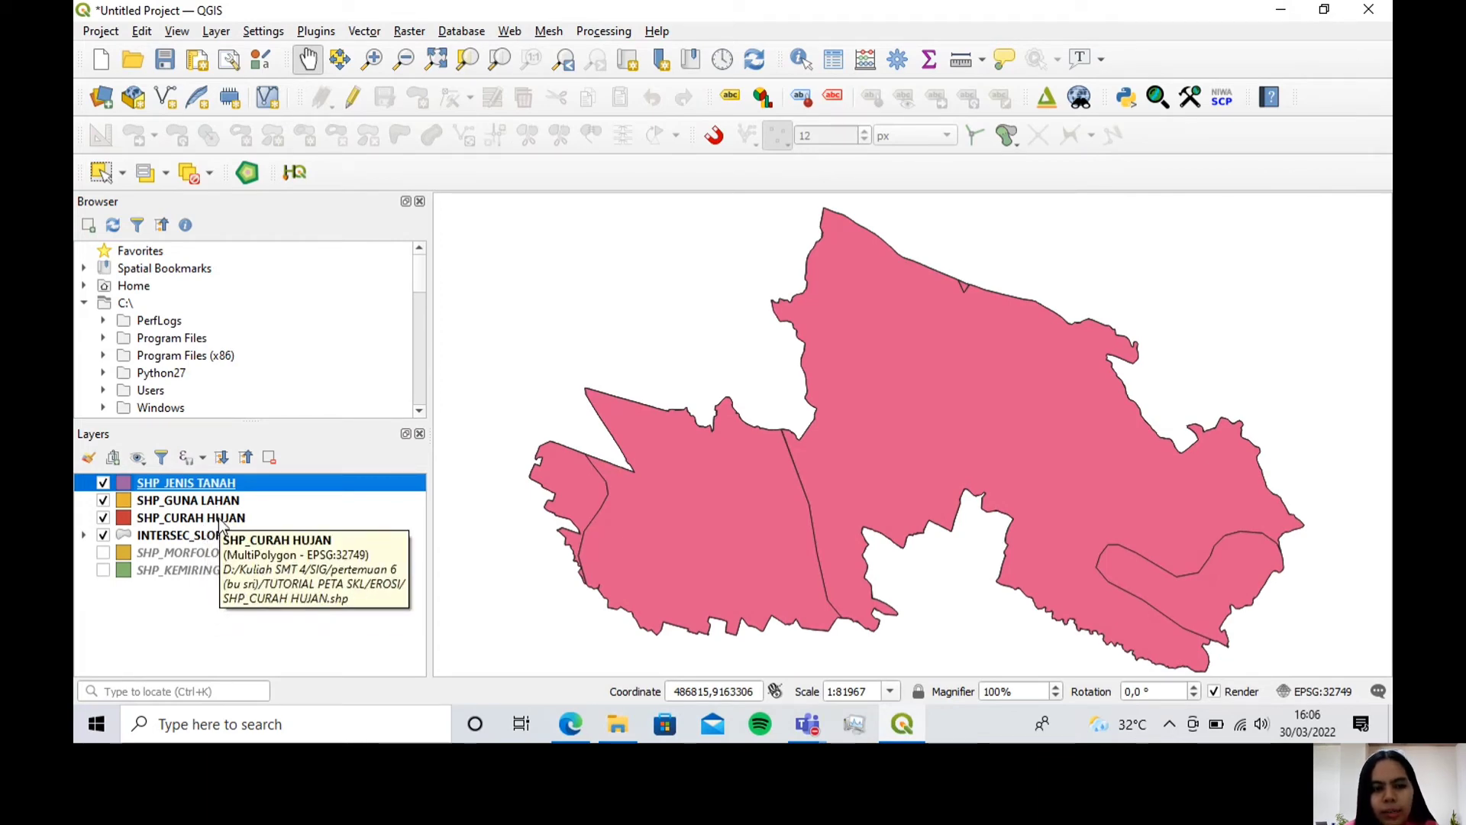
left_click(220, 520)
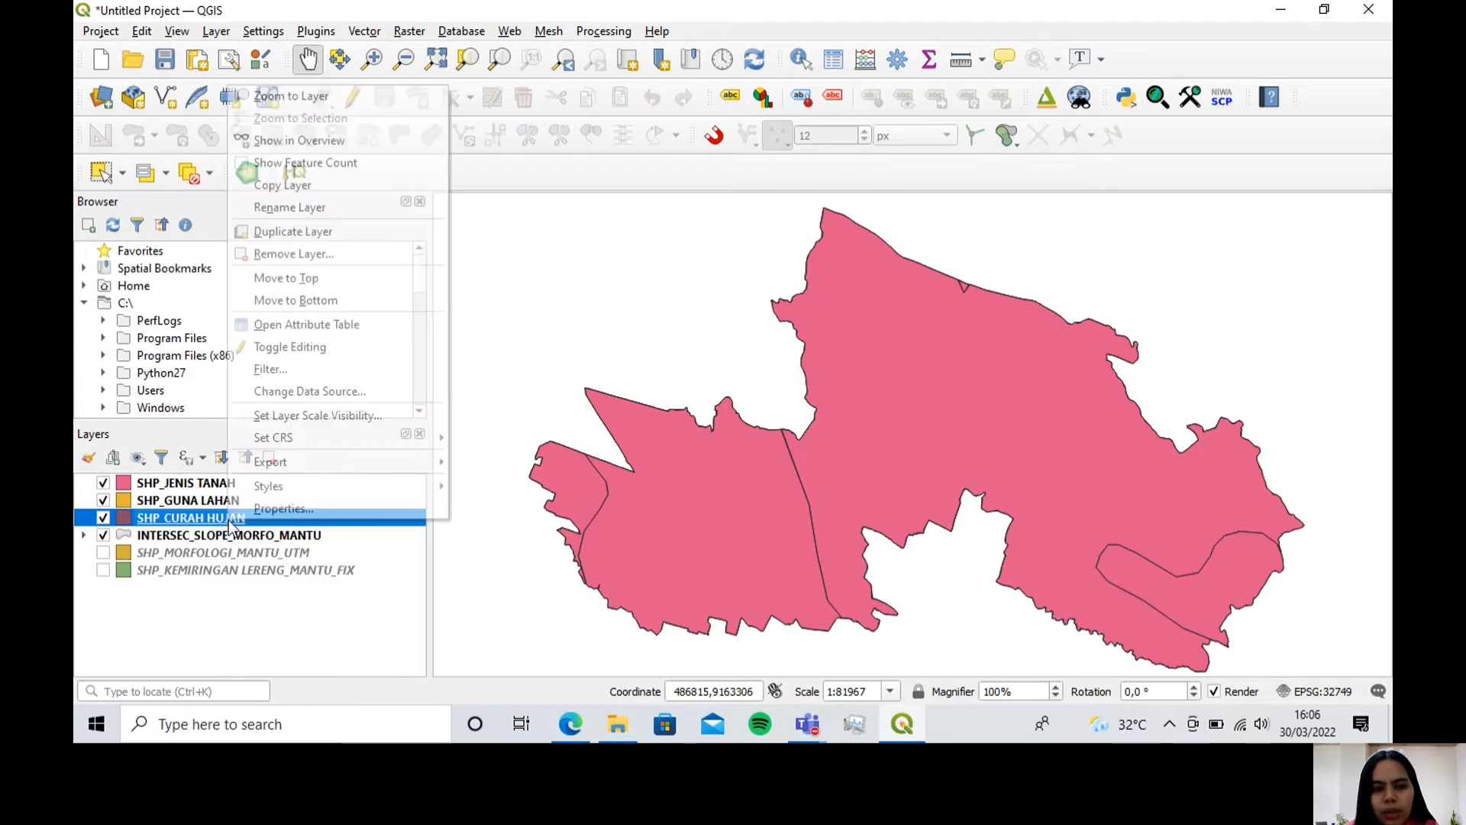
right_click(228, 521)
left_click(280, 510)
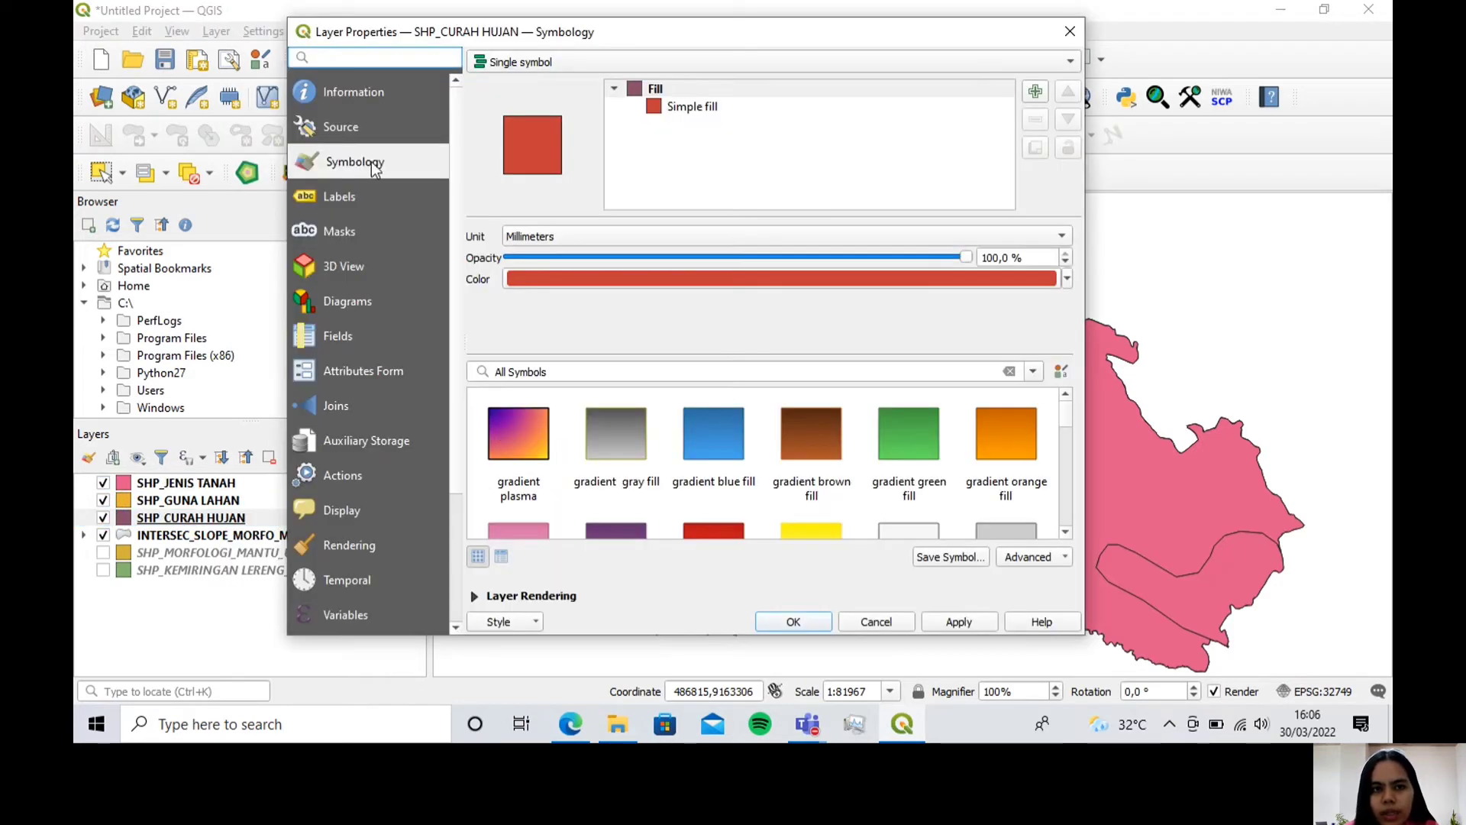
left_click(371, 135)
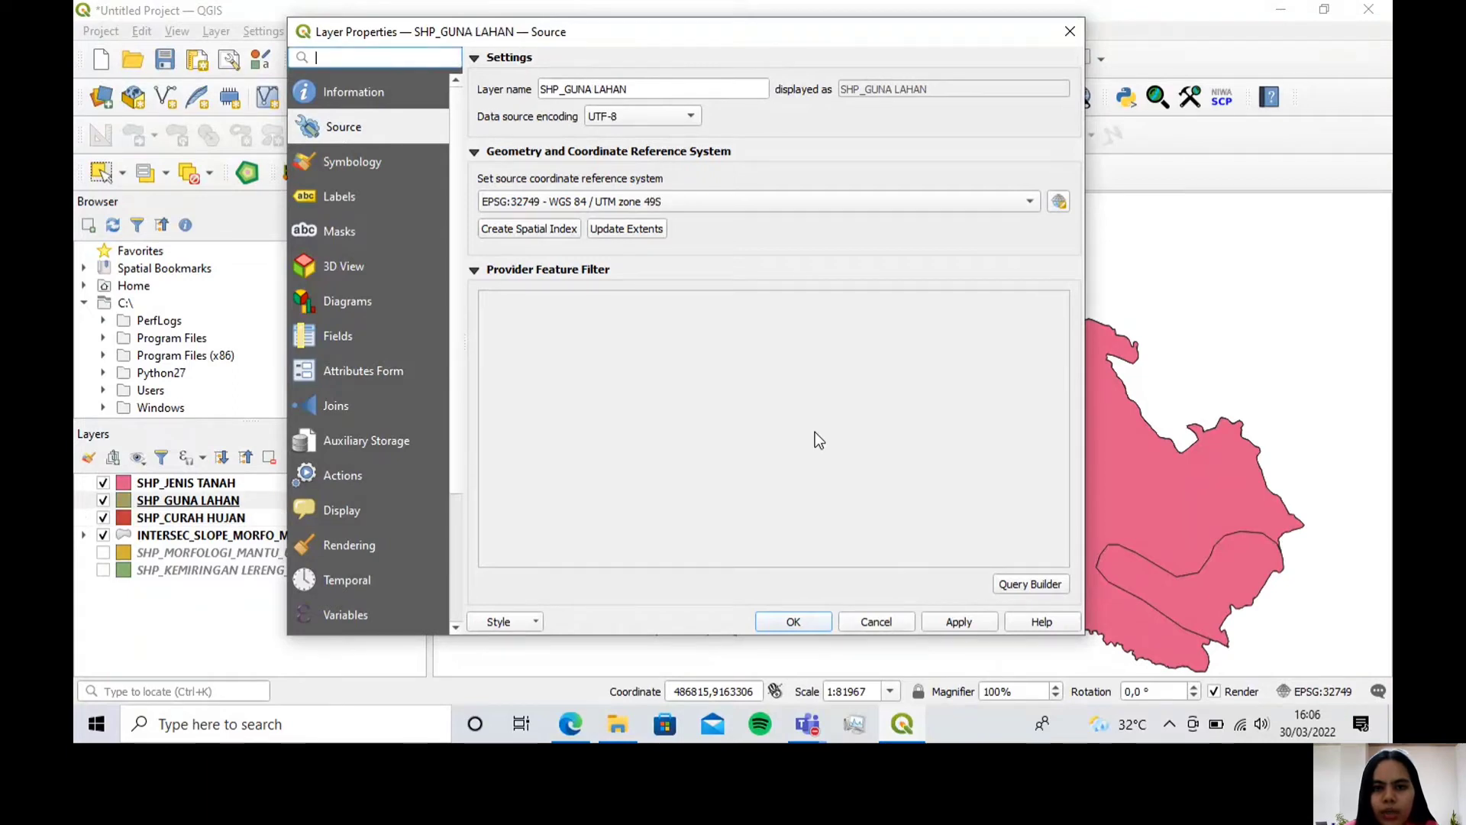
left_click(878, 620)
left_click(280, 481)
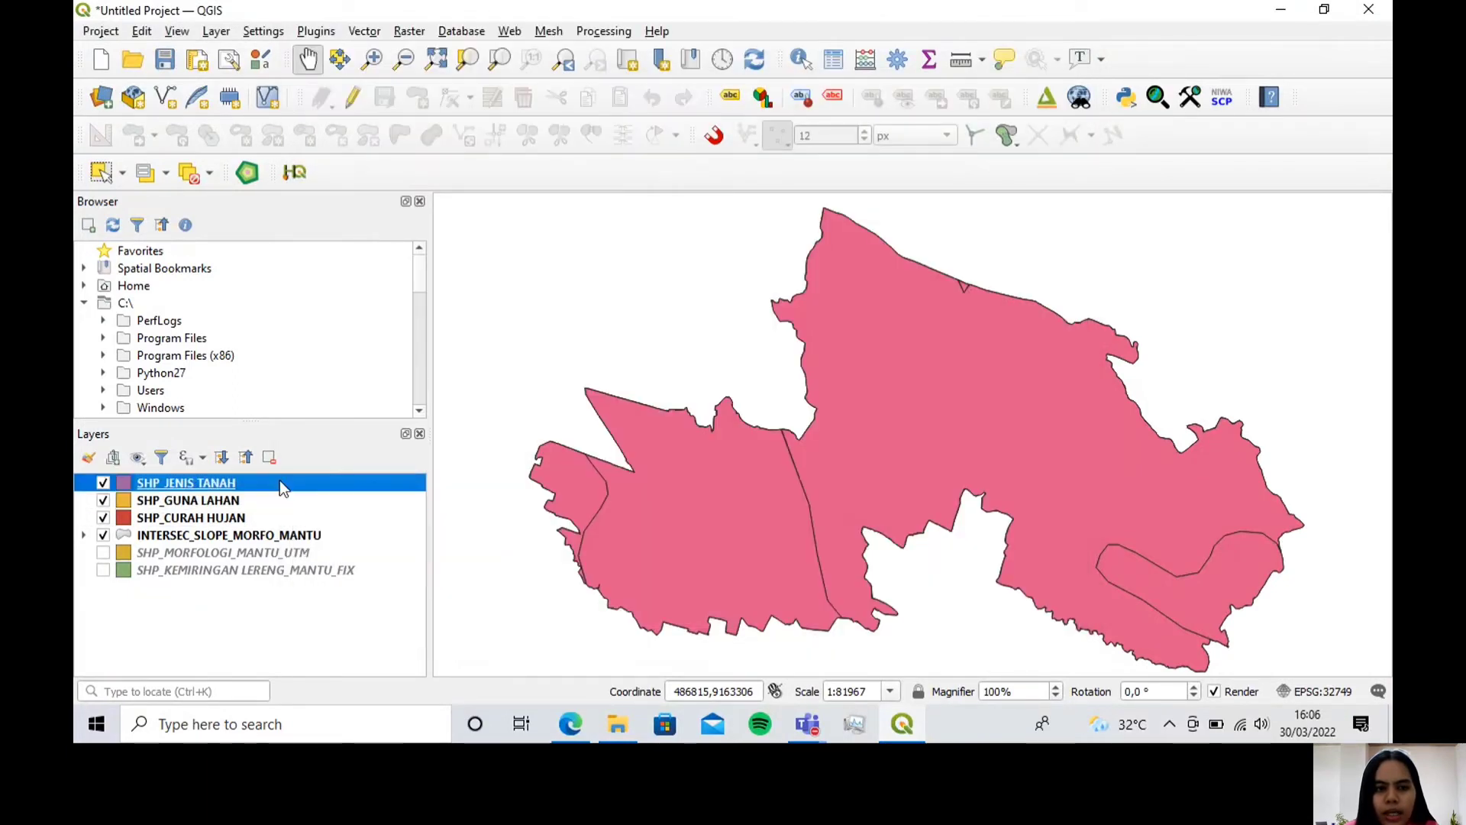
right_click(279, 479)
left_click(351, 470)
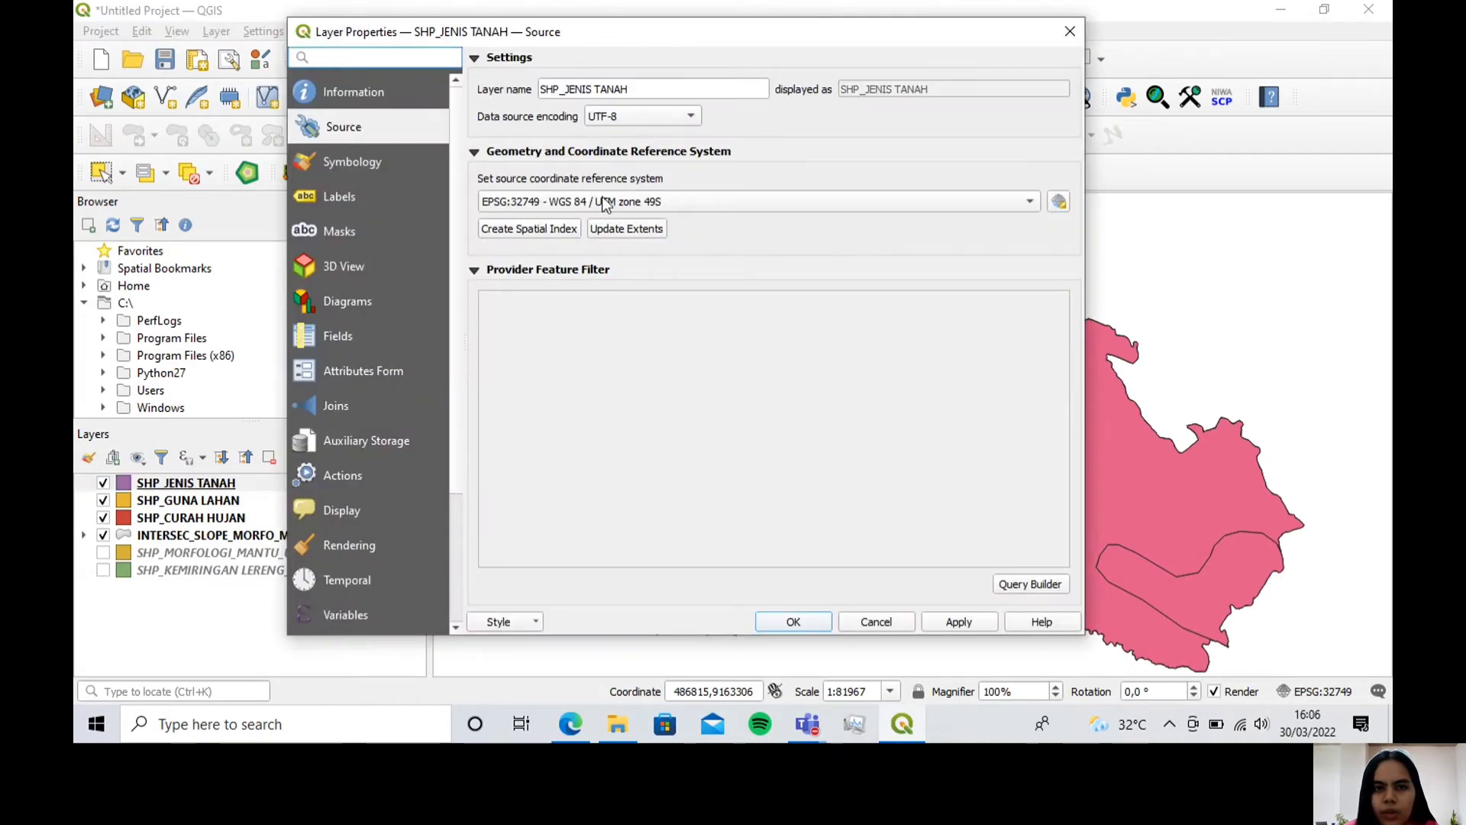
left_click(876, 622)
Step: Examine the soil types and Skor_Tanah scores in the SHP_JENIS TANAH attribute table, closing it when done
left_click(382, 488)
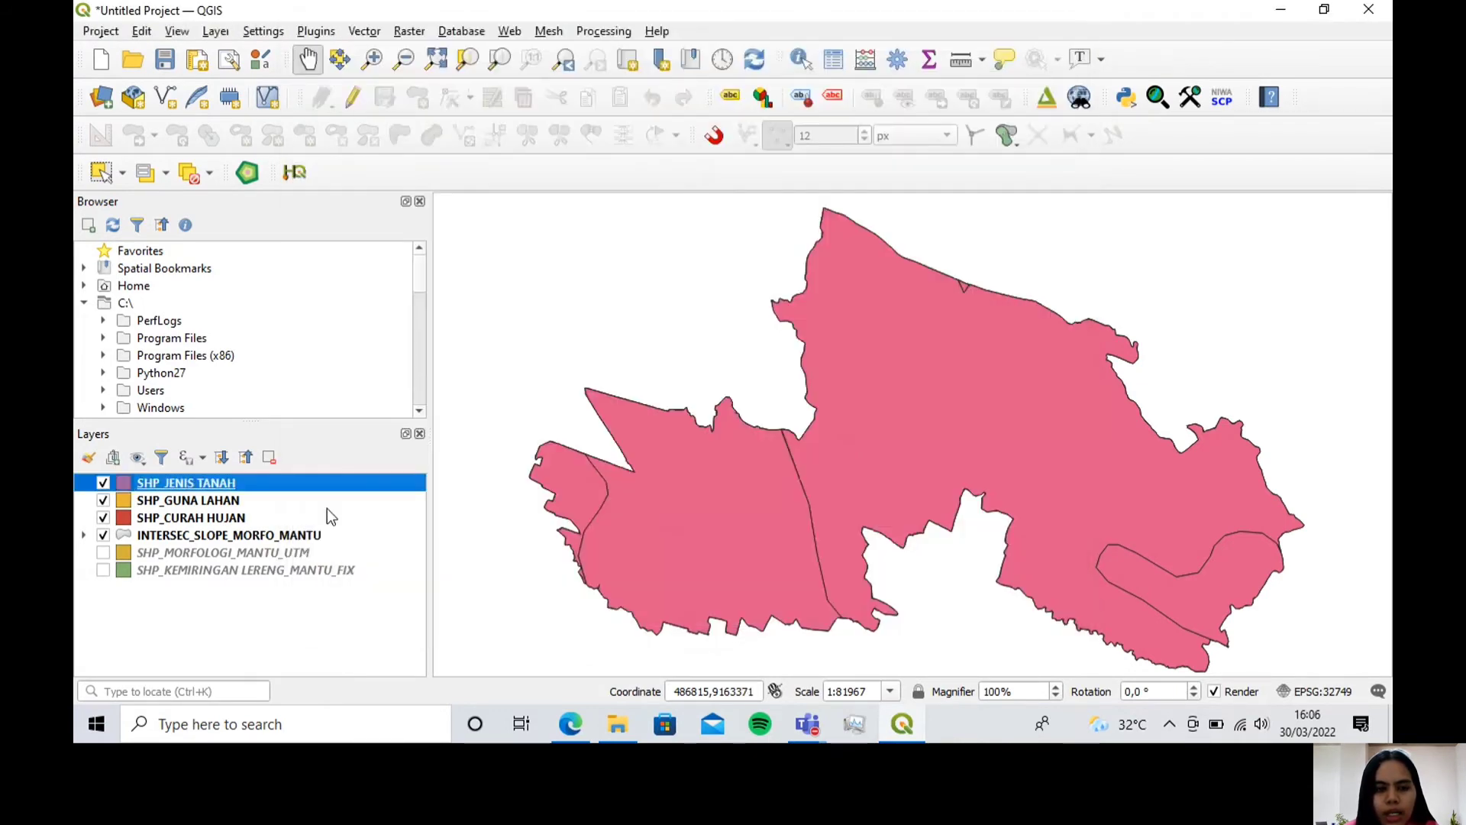
right_click(327, 484)
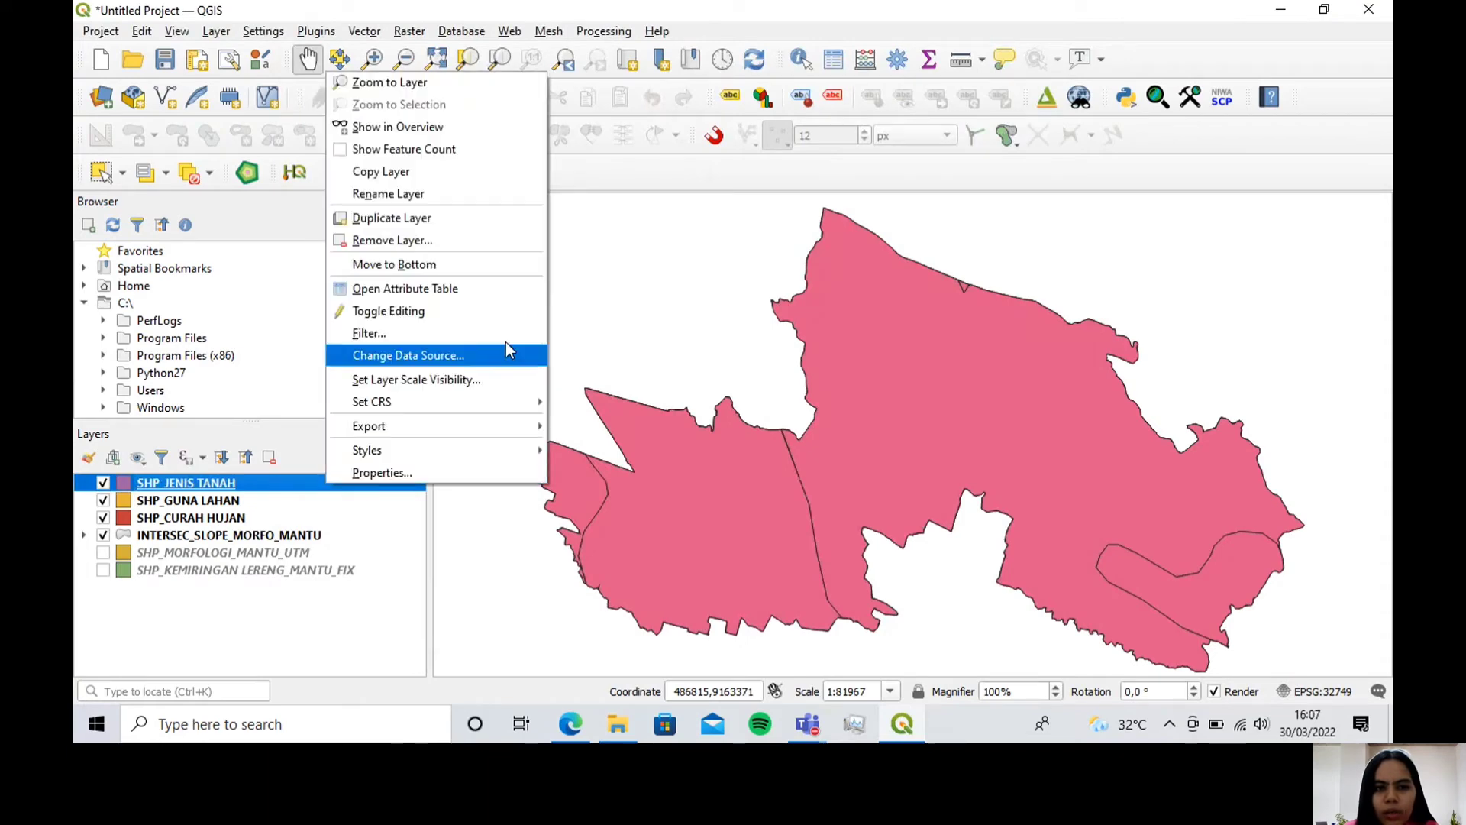
left_click(507, 288)
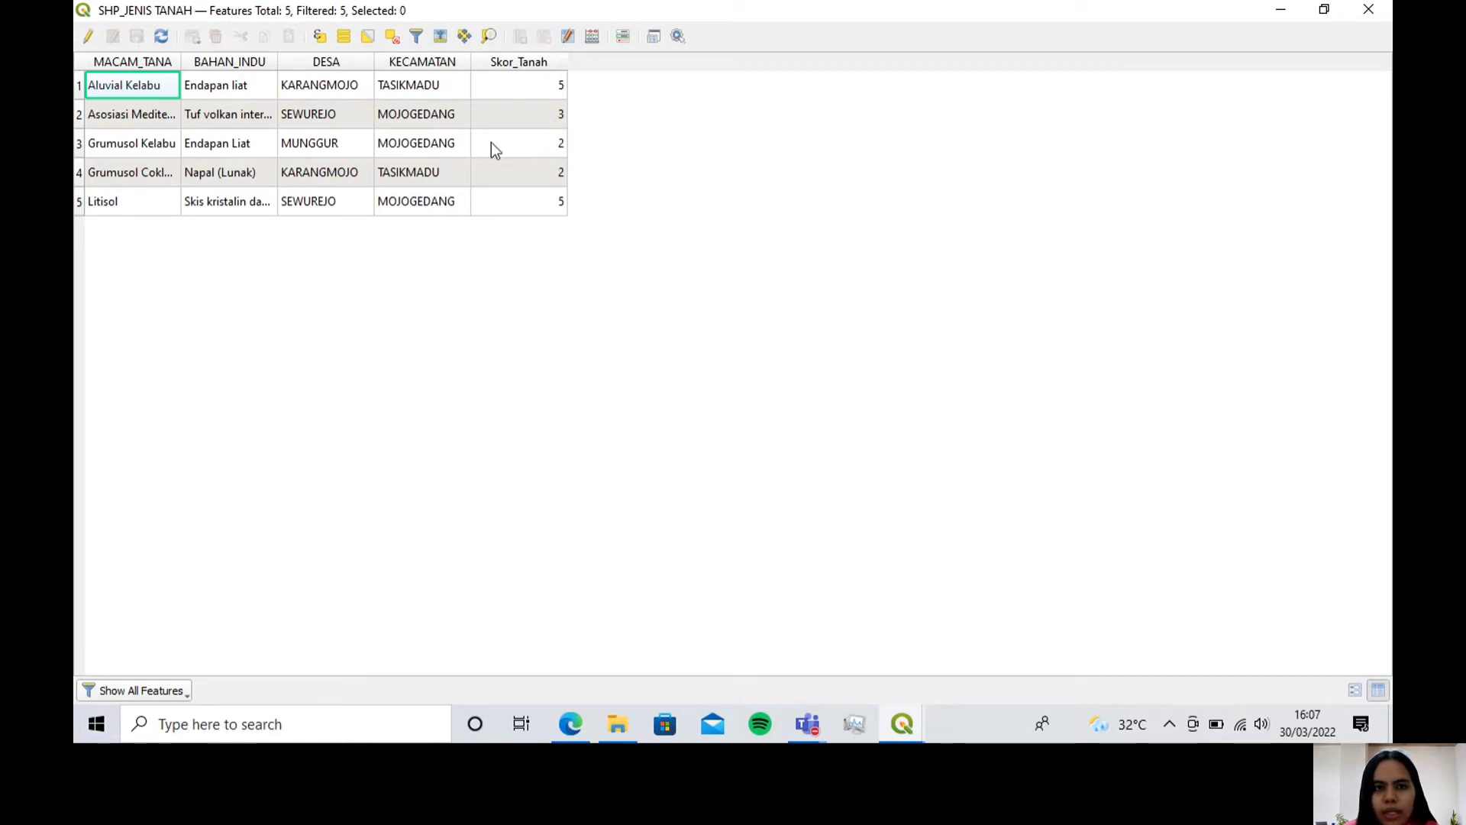
left_click(1369, 10)
Step: Open the SHP_GUNA LAHAN attribute table to examine the land-use classes and their Skor_Gunla scores
left_click(315, 500)
right_click(314, 500)
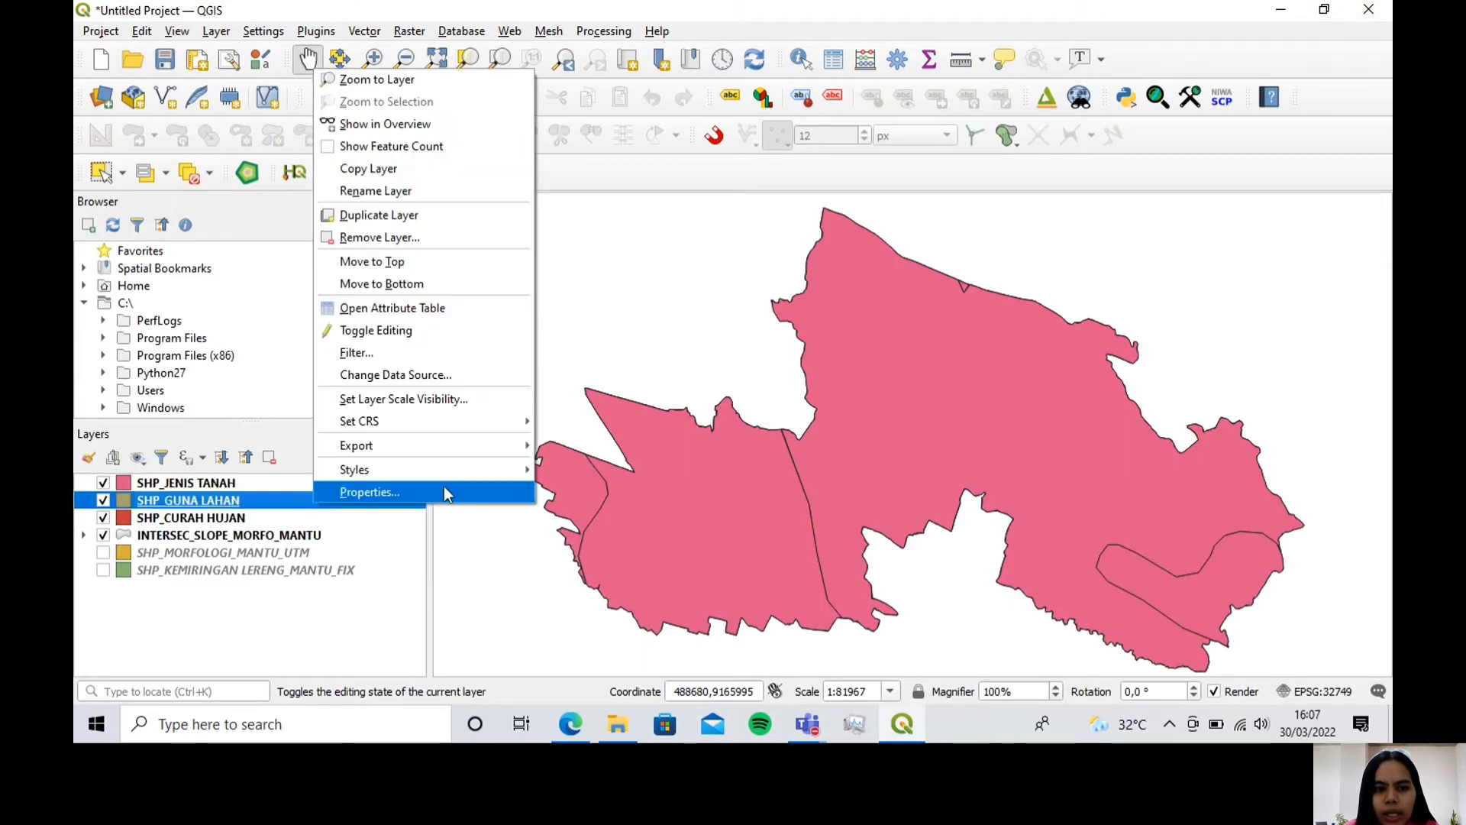
left_click(474, 308)
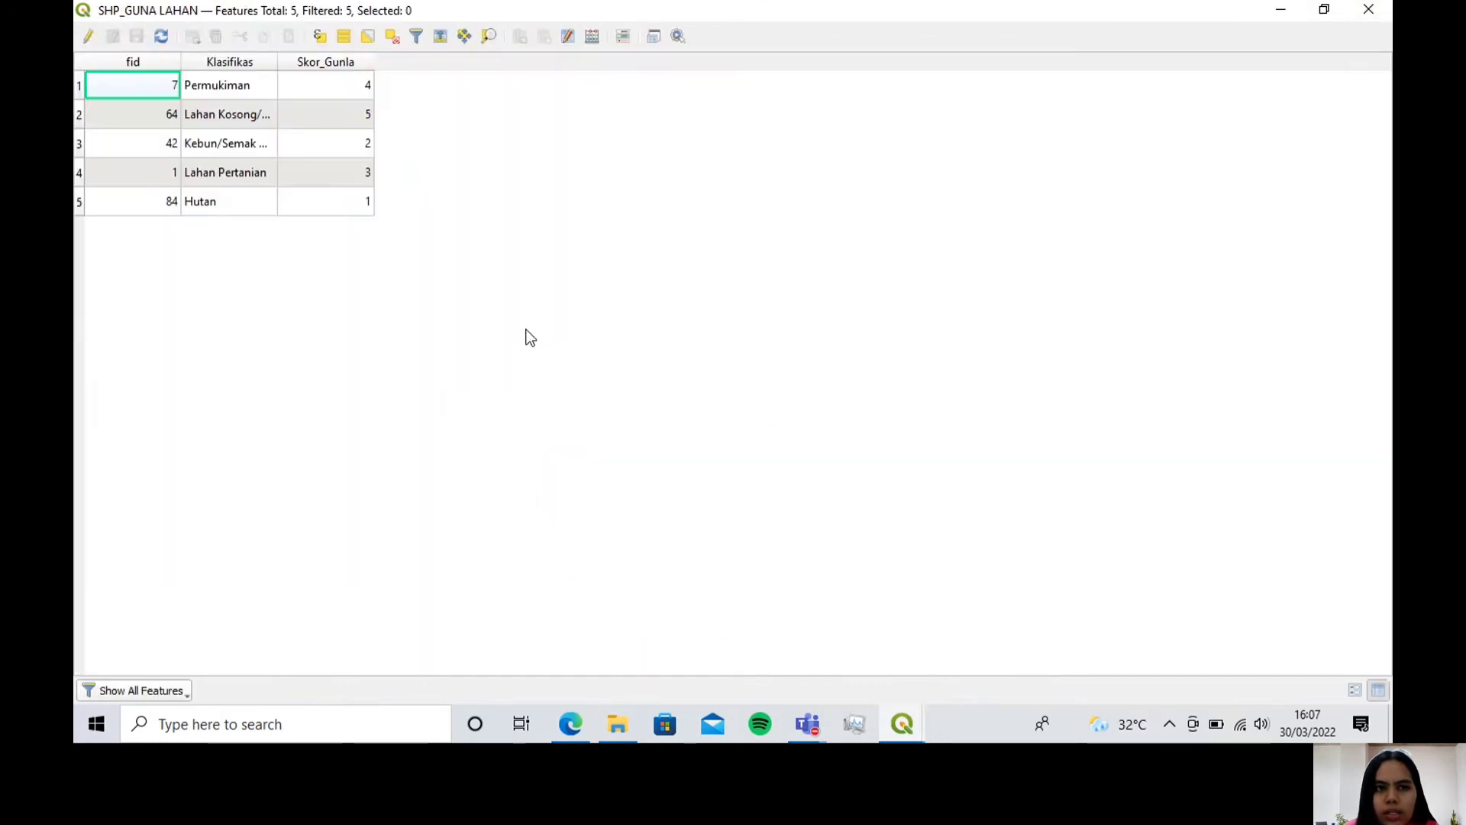
Step: Close the land-use table and examine the rainfall classes and Skor_Hujan scores in the SHP_CURAH HUJAN attribute table, closing it when done
left_click(1368, 10)
left_click(251, 520)
right_click(251, 519)
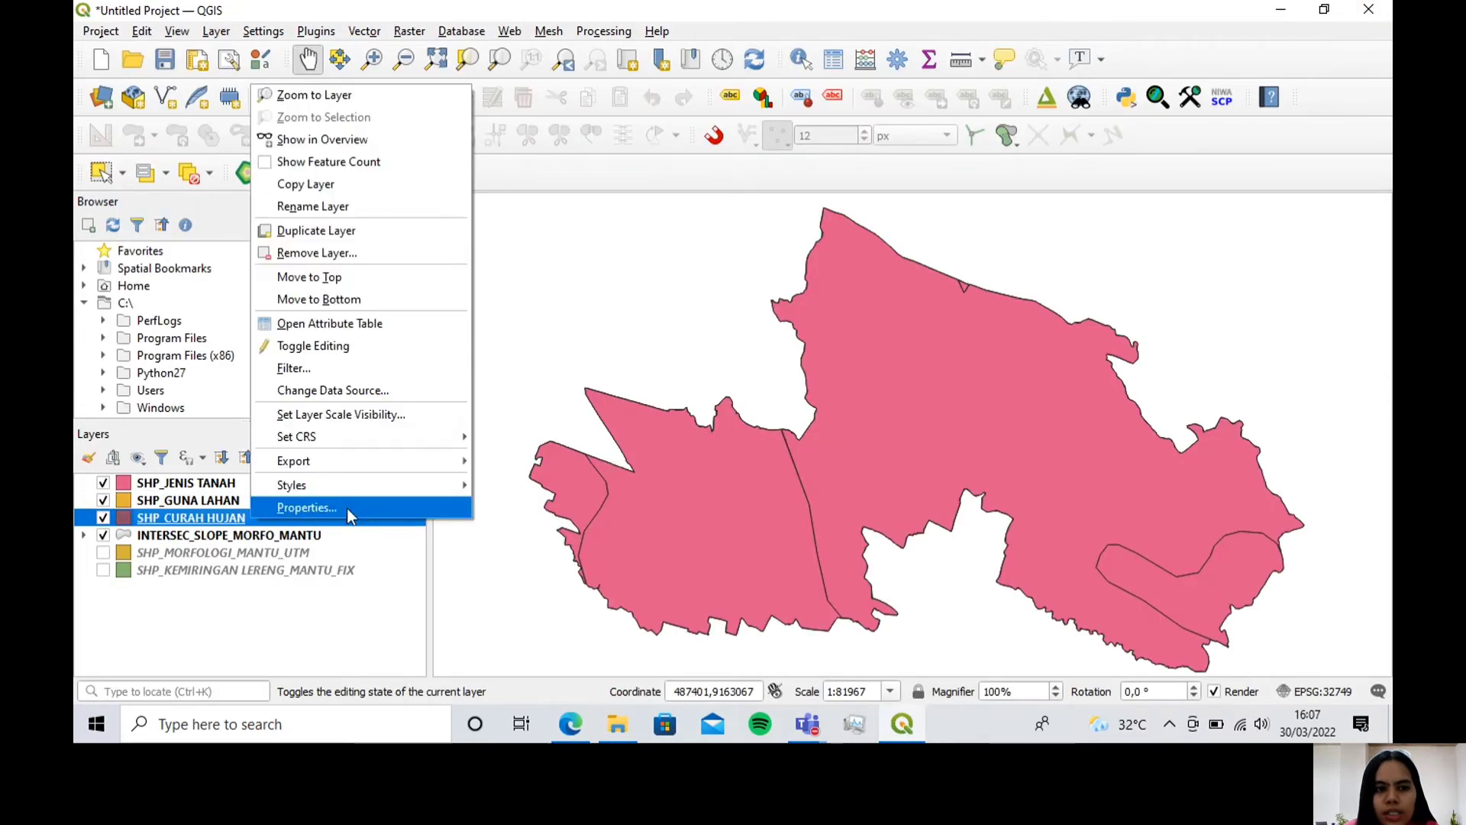
left_click(346, 508)
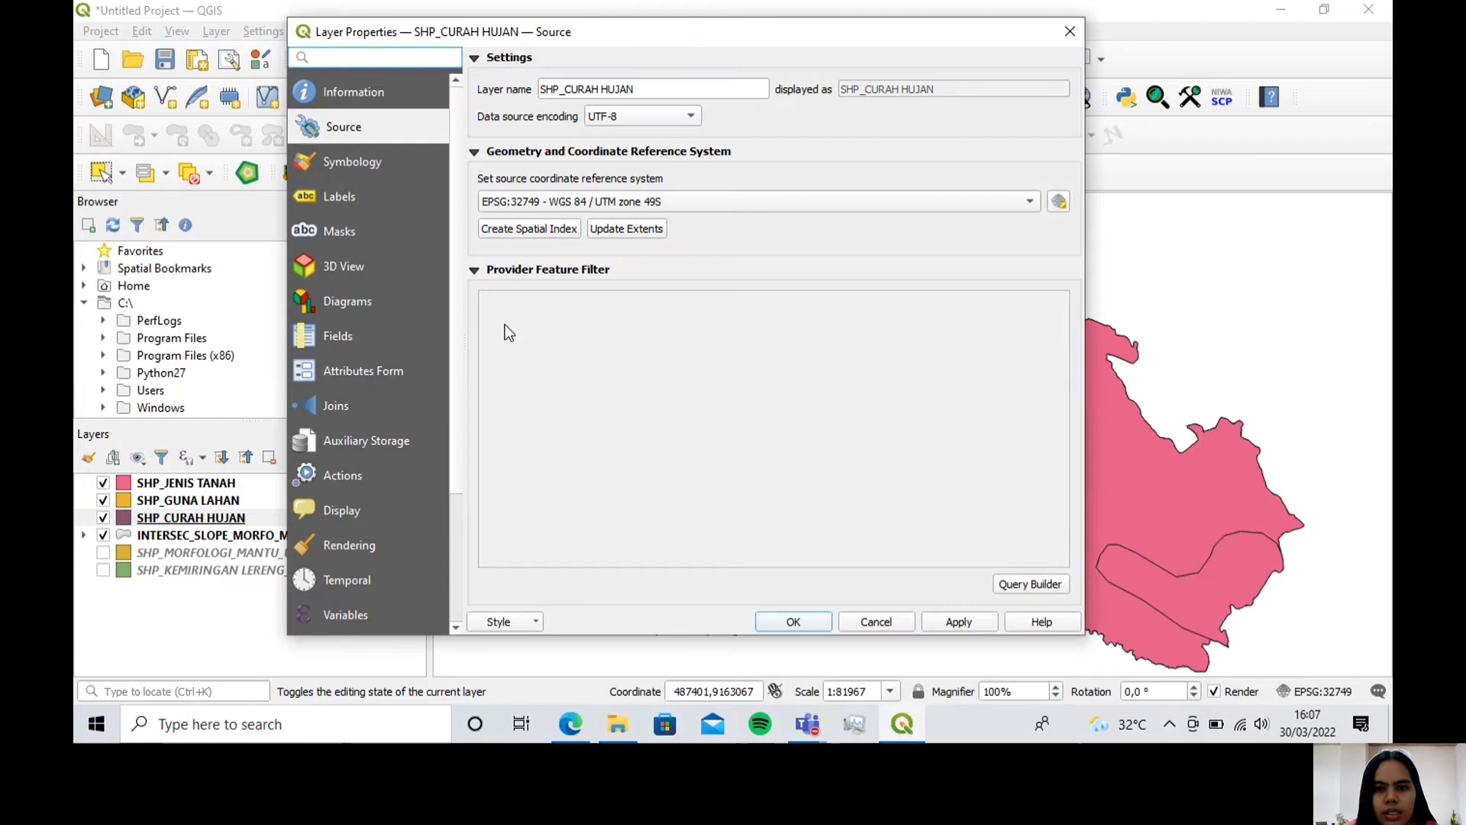
left_click(873, 621)
right_click(320, 520)
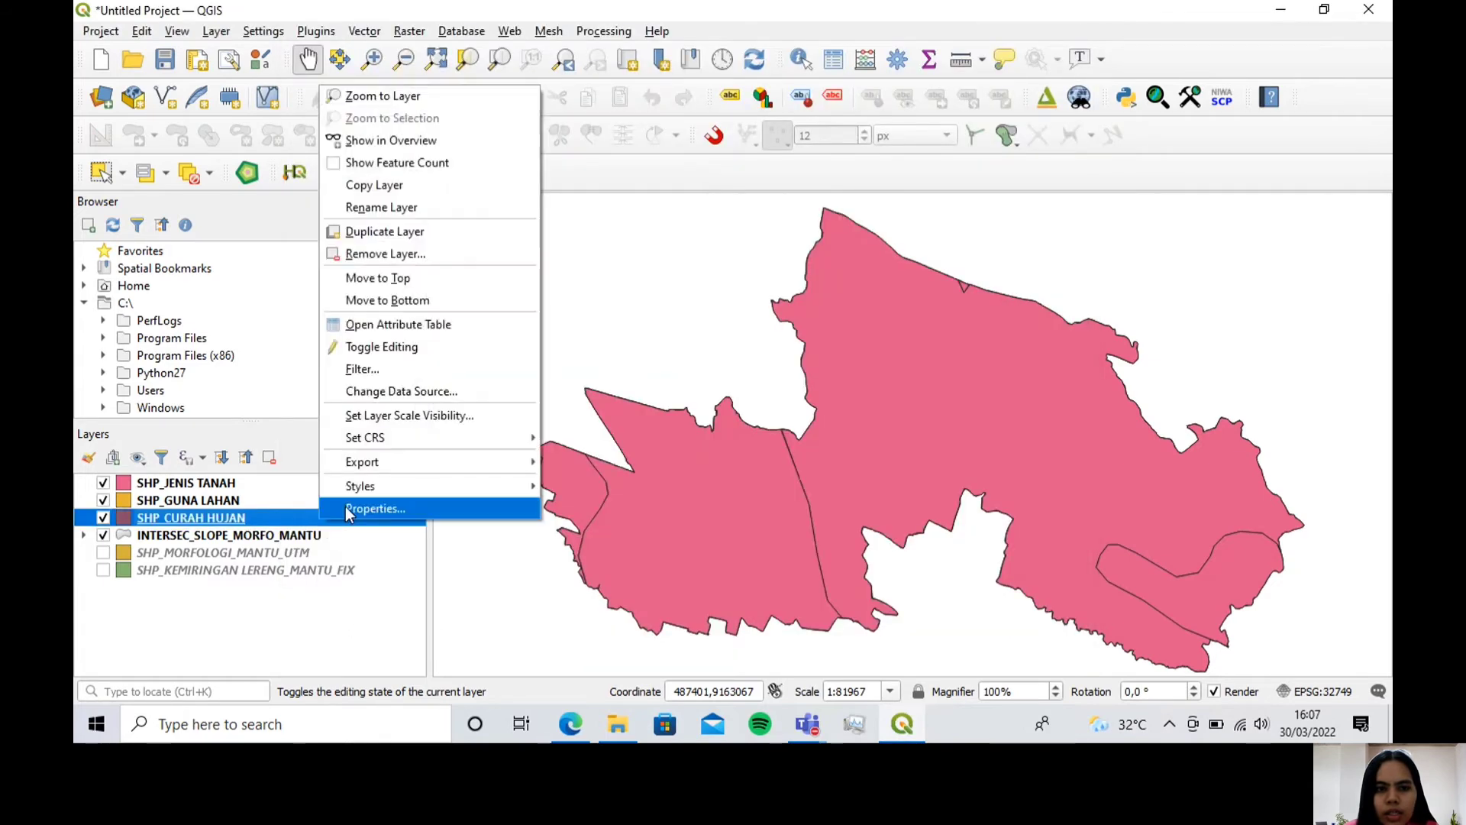
left_click(498, 322)
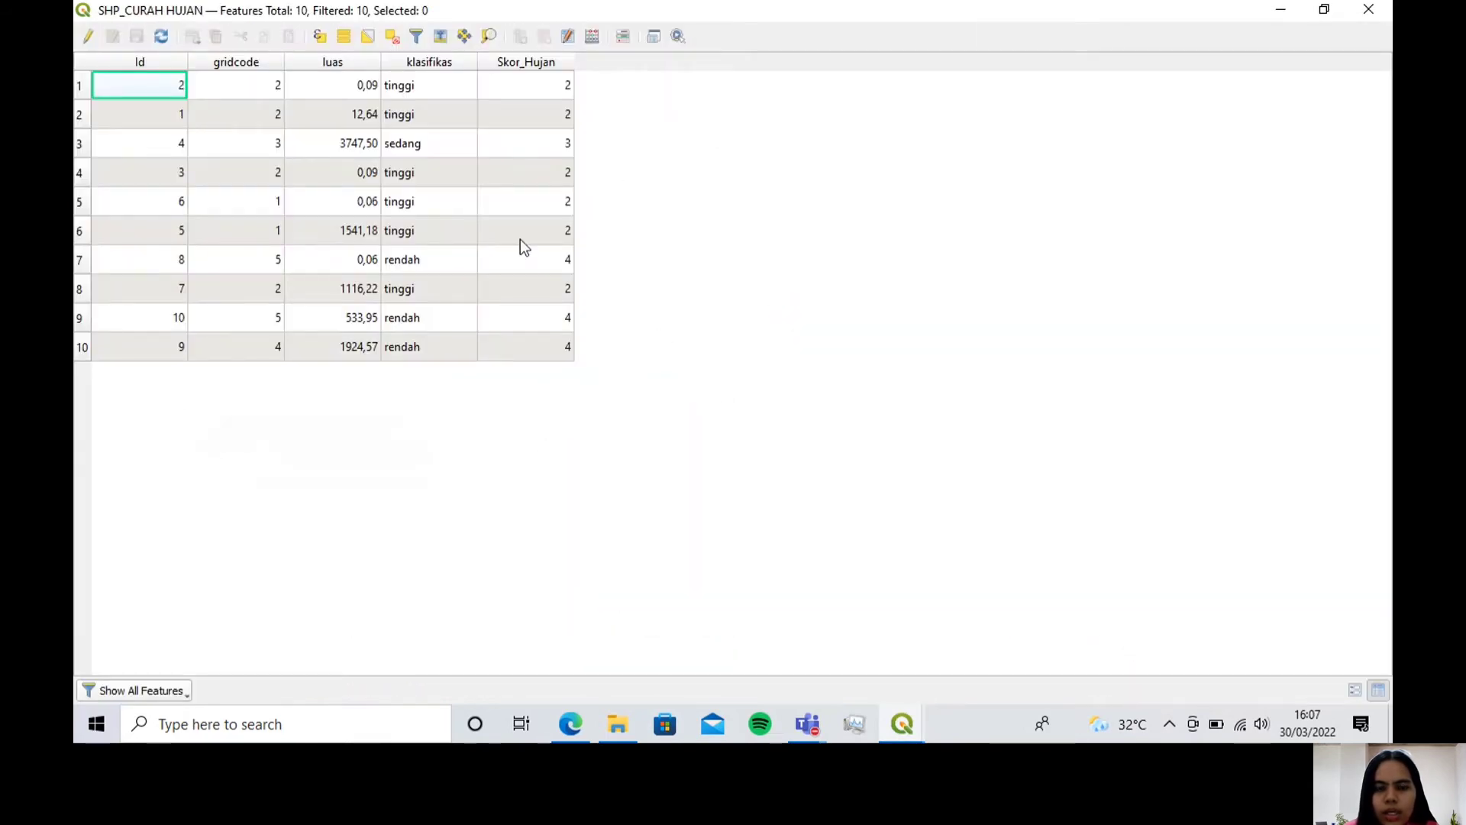
left_click(1368, 9)
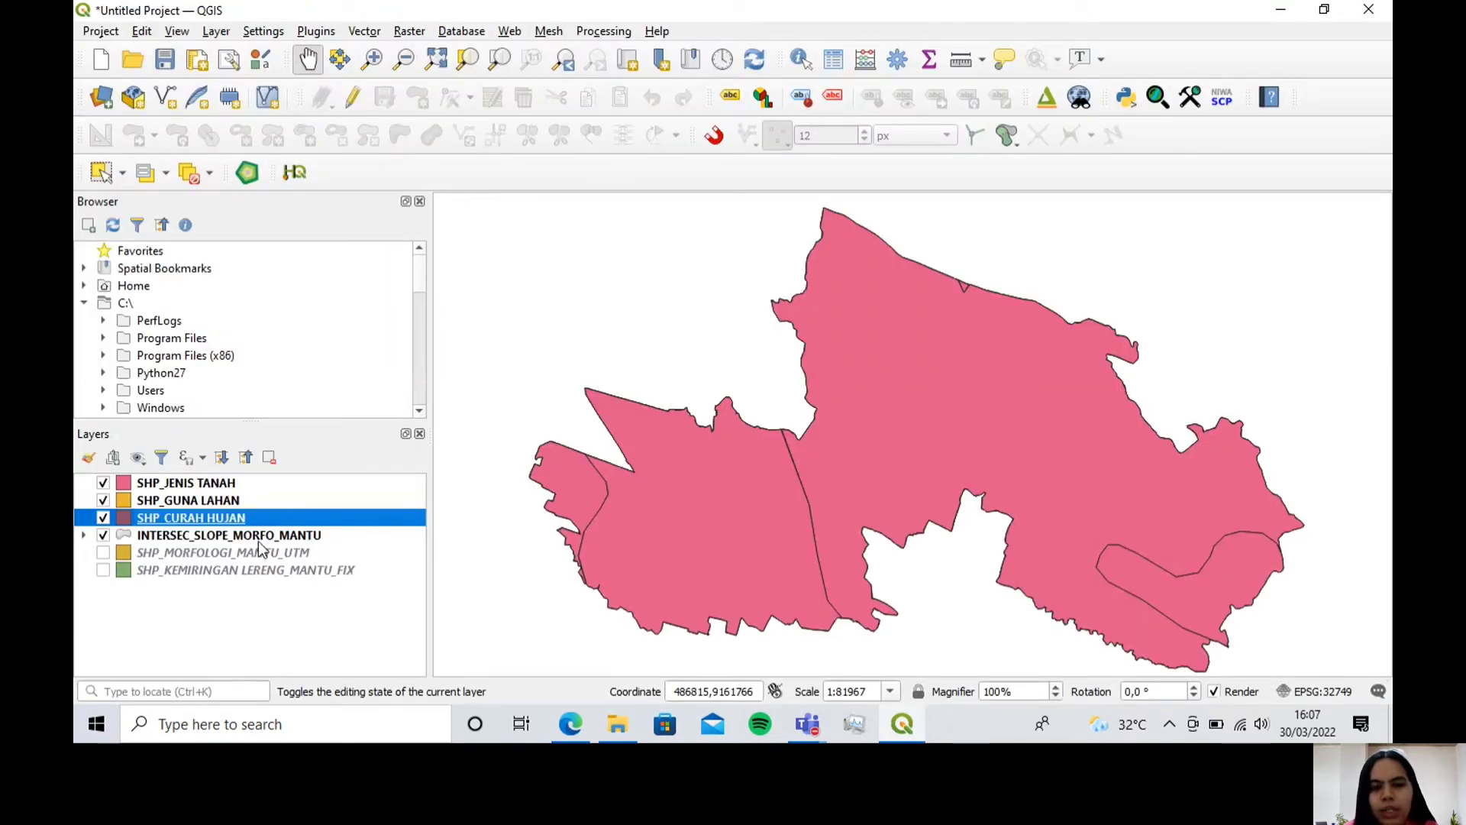
Step: Open the Fix geometries tool with INTERSEC_SLOPE_MORFO_MANTU as the input layer and bring up the output destination options
left_click(194, 537)
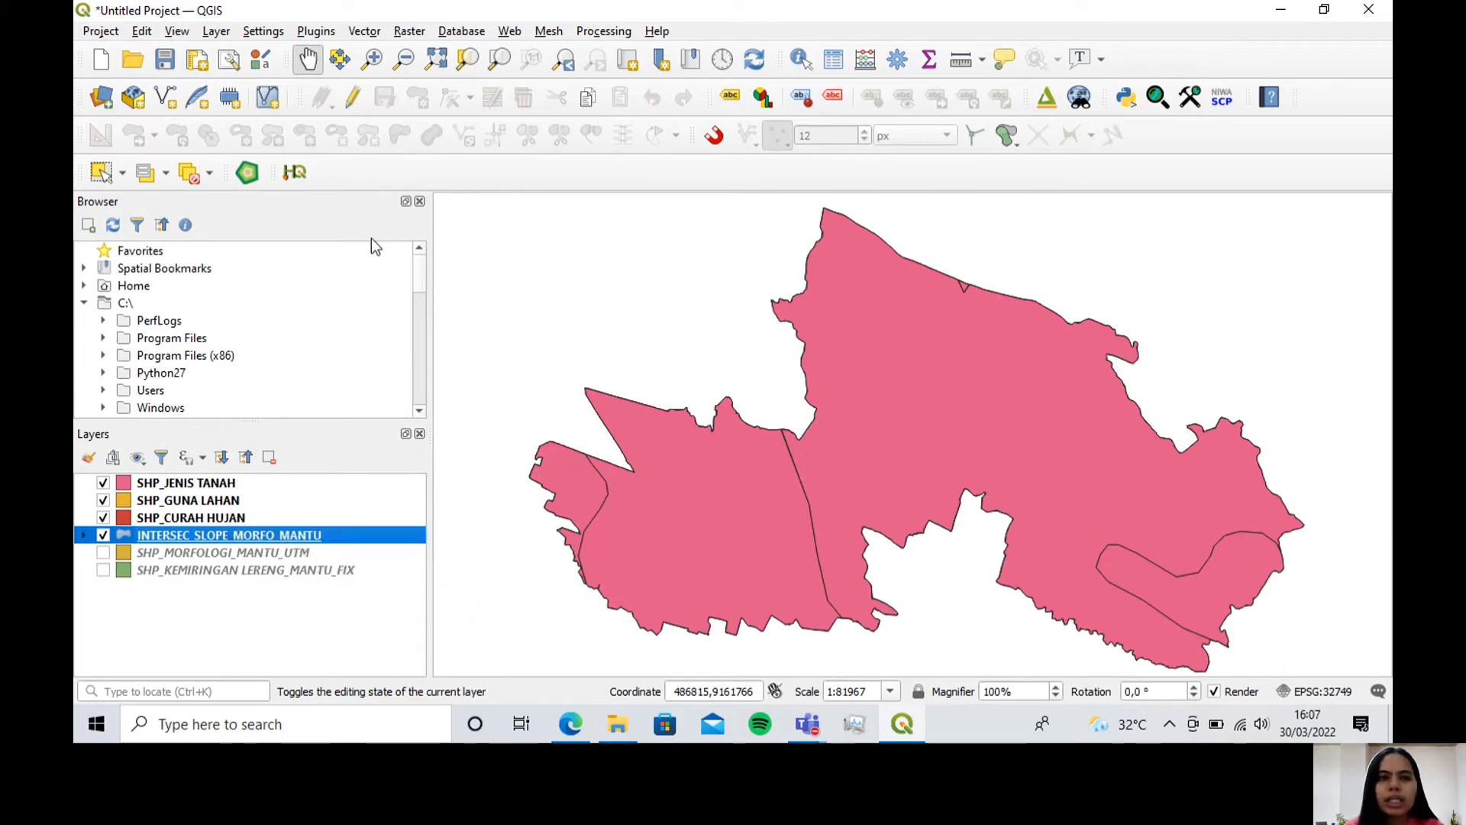
left_click(613, 33)
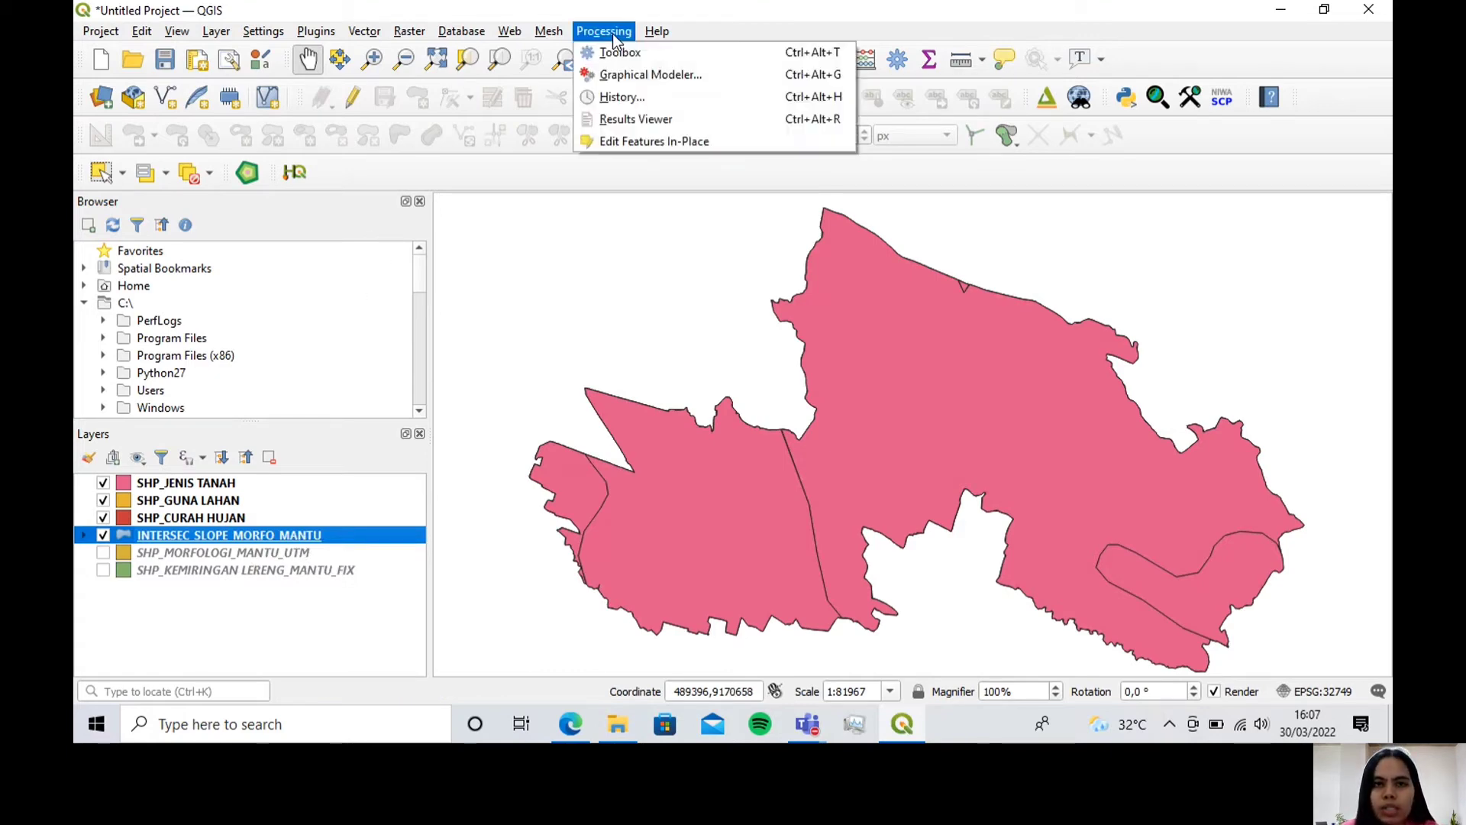
left_click(611, 51)
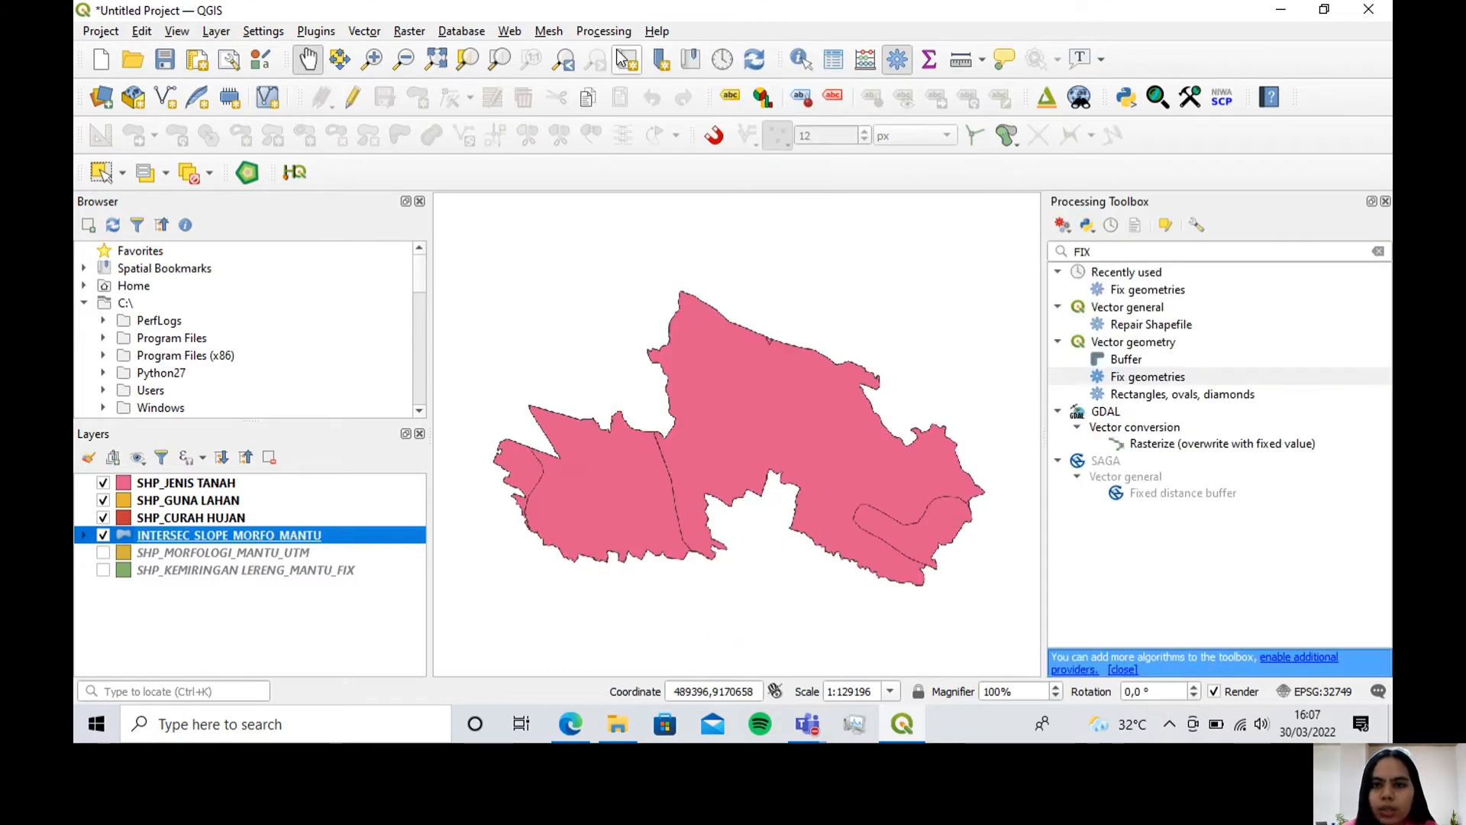
left_click(1094, 255)
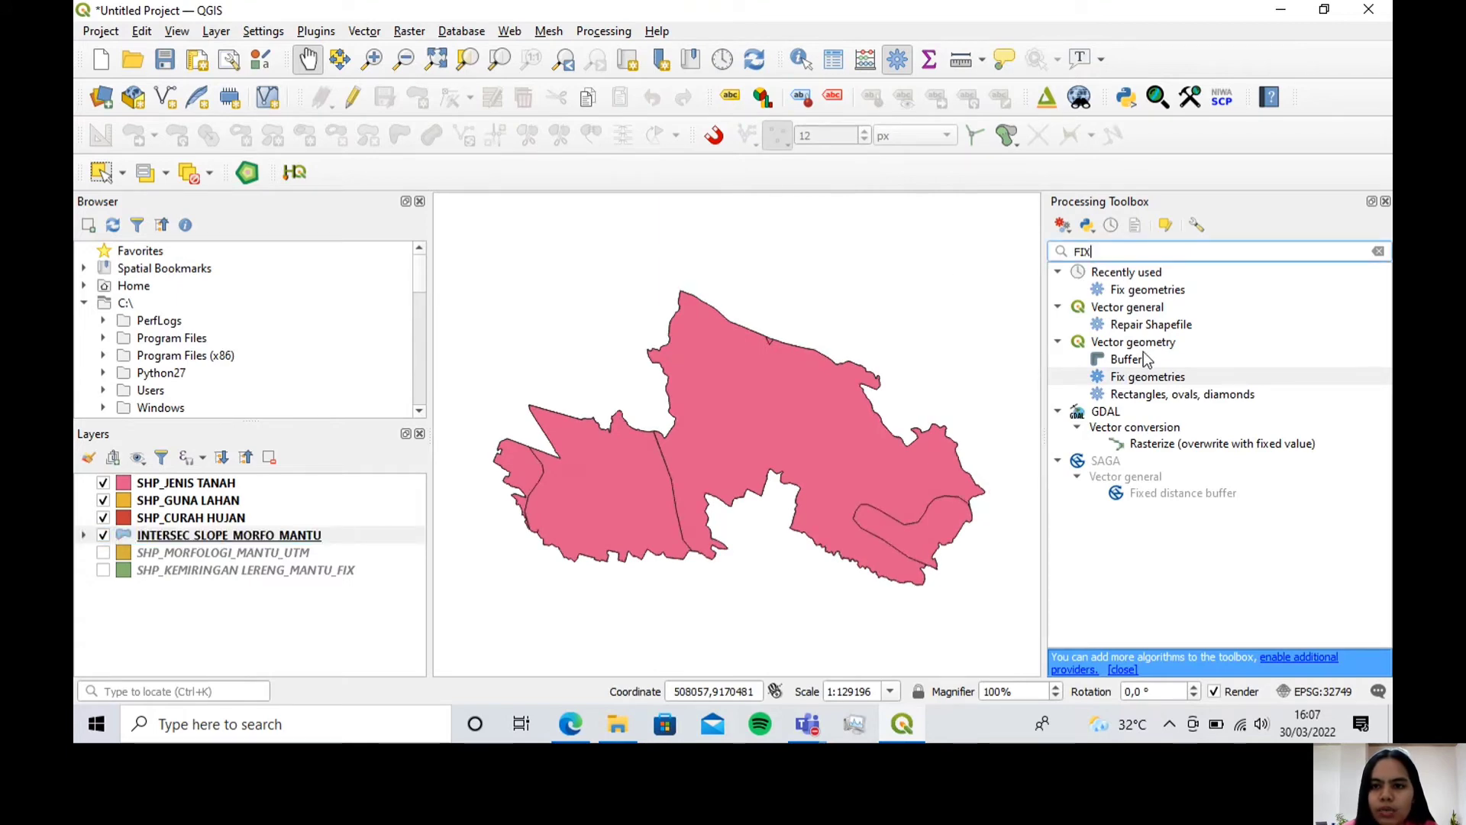
double_click(1150, 378)
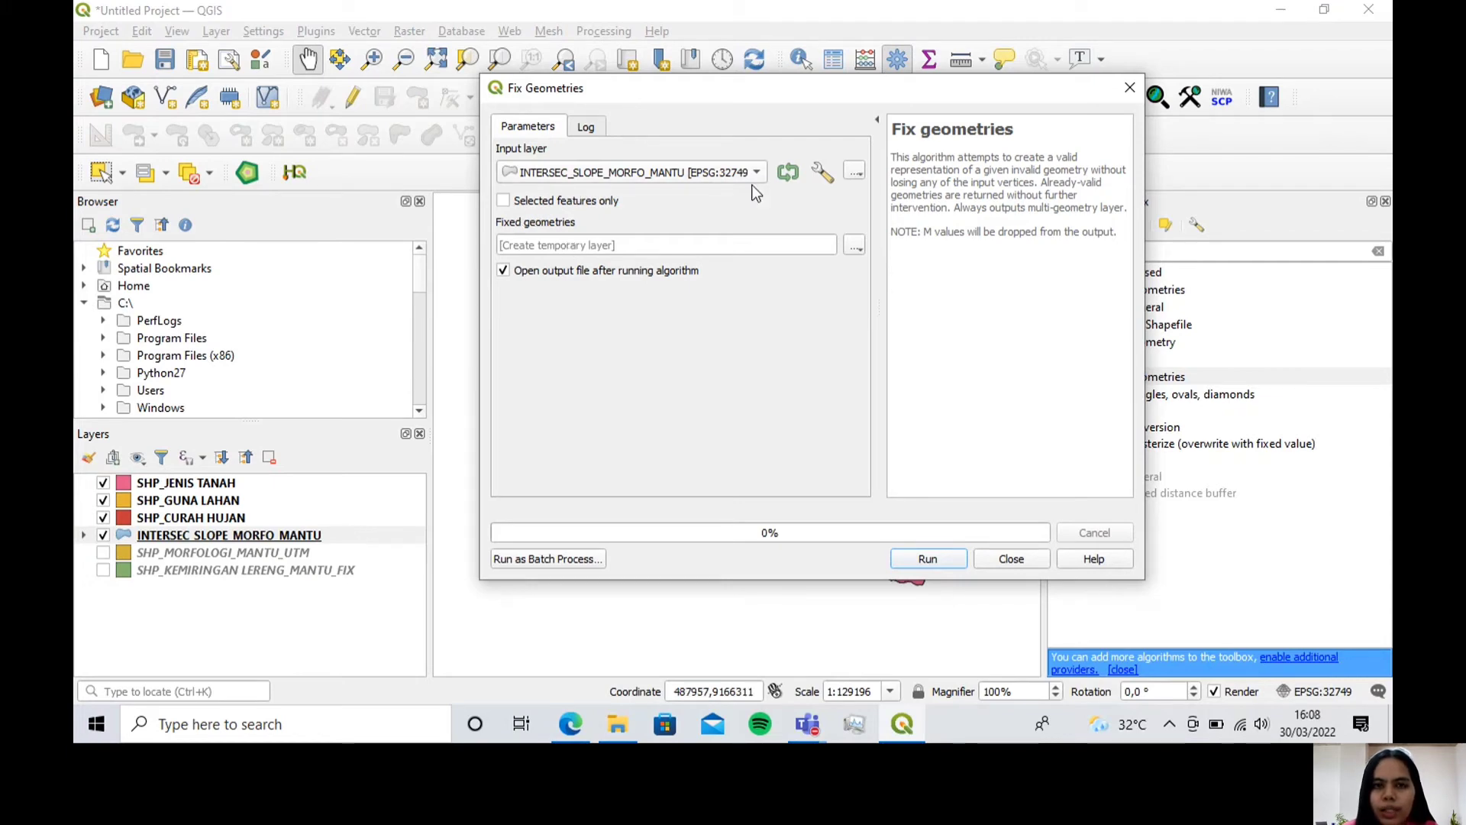
left_click(855, 245)
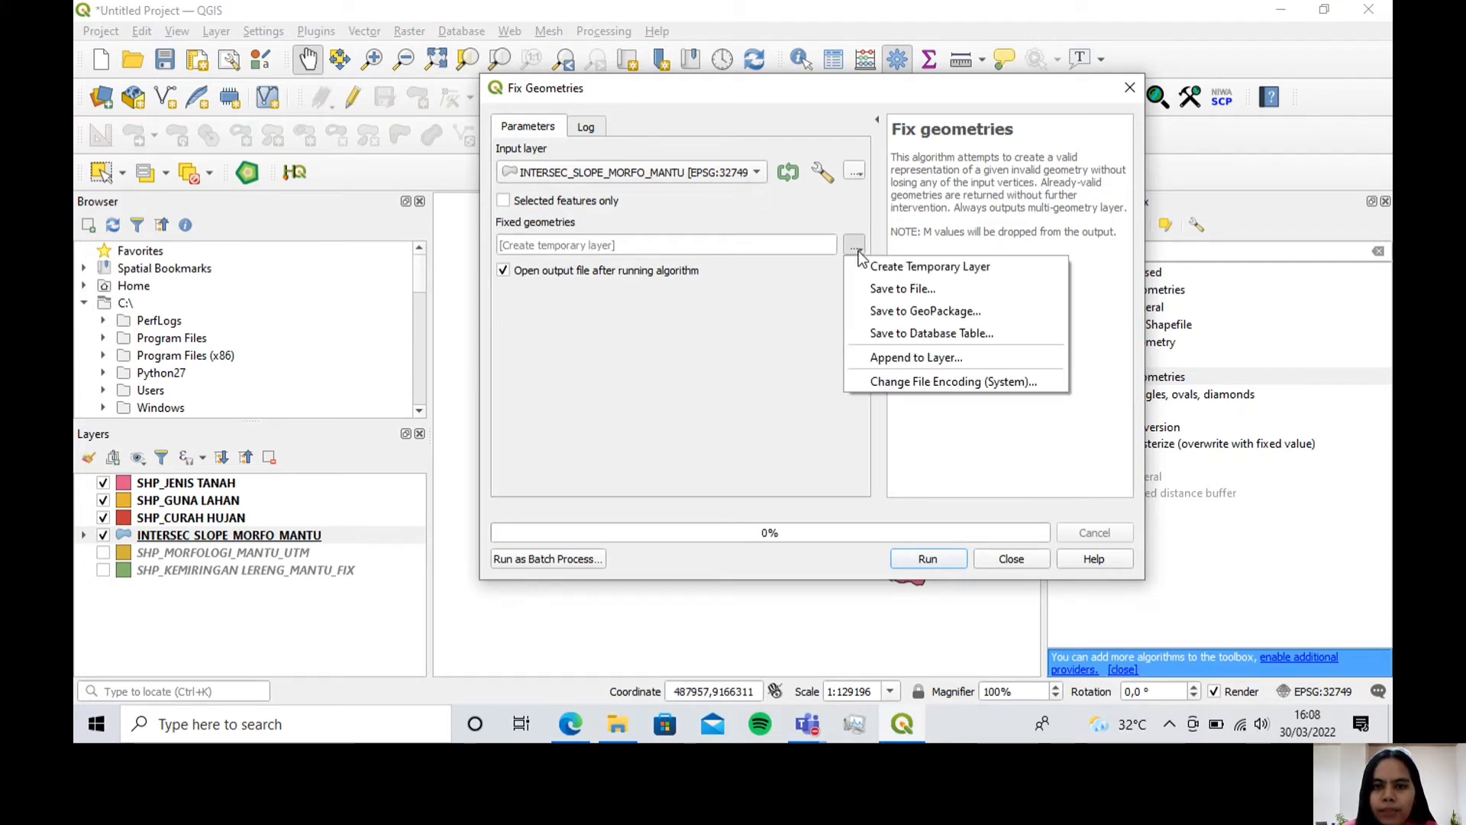
Step: Choose to save the fixed geometries to a file in the EROSI folder of TUTORIAL PETA SKL
left_click(911, 288)
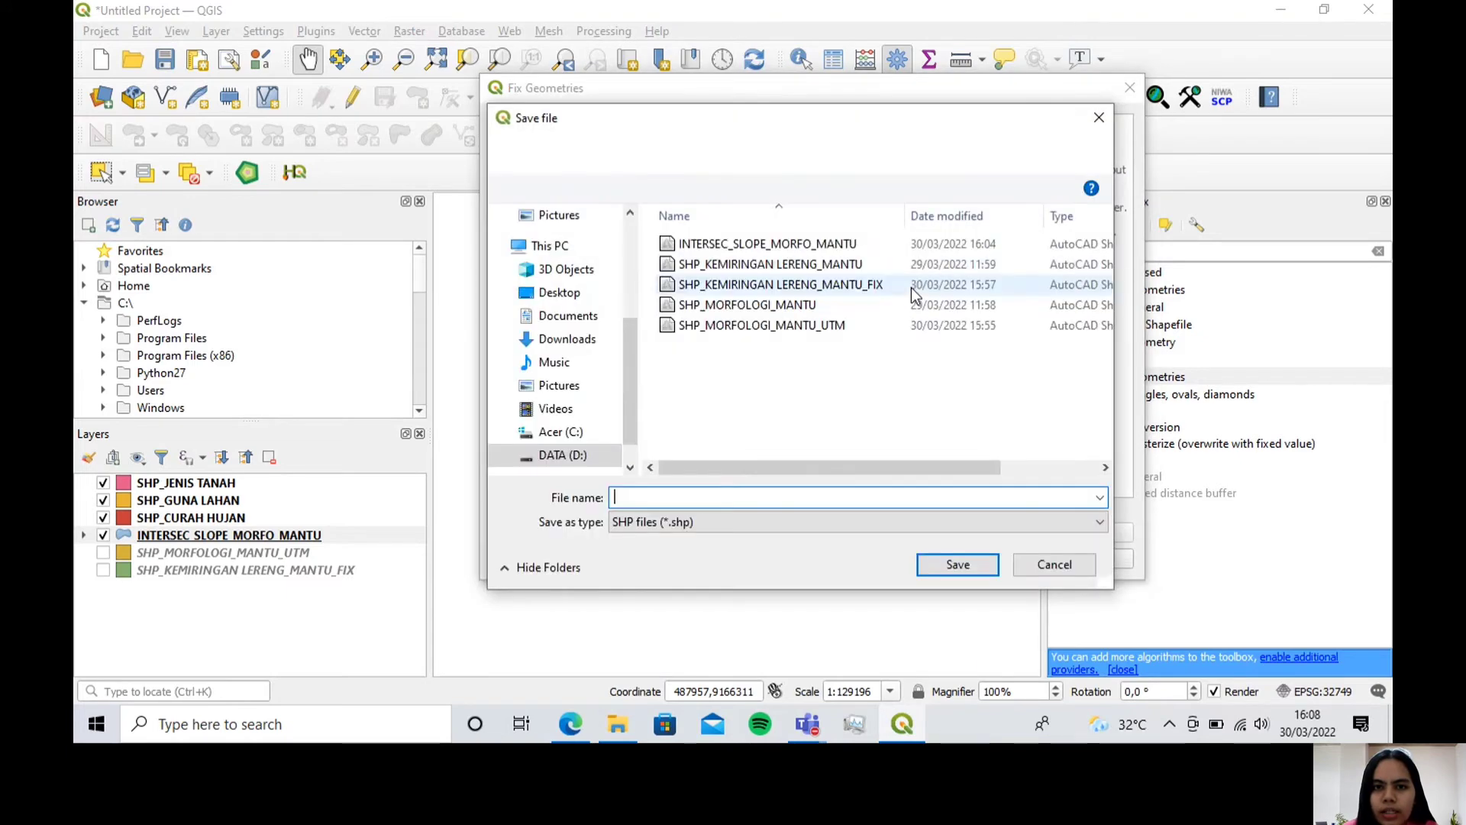
left_click(675, 154)
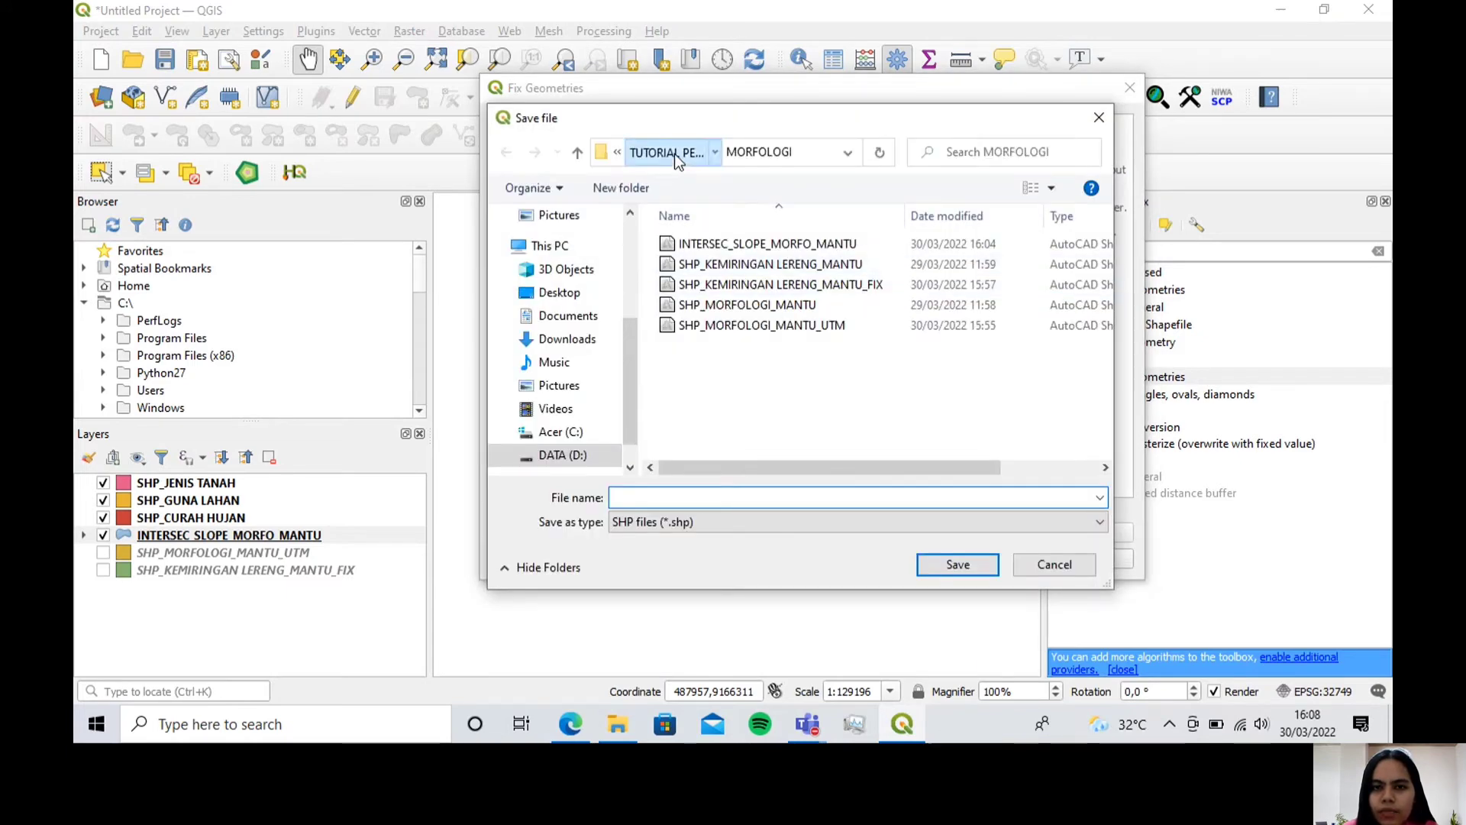
left_click(731, 245)
double_click(731, 245)
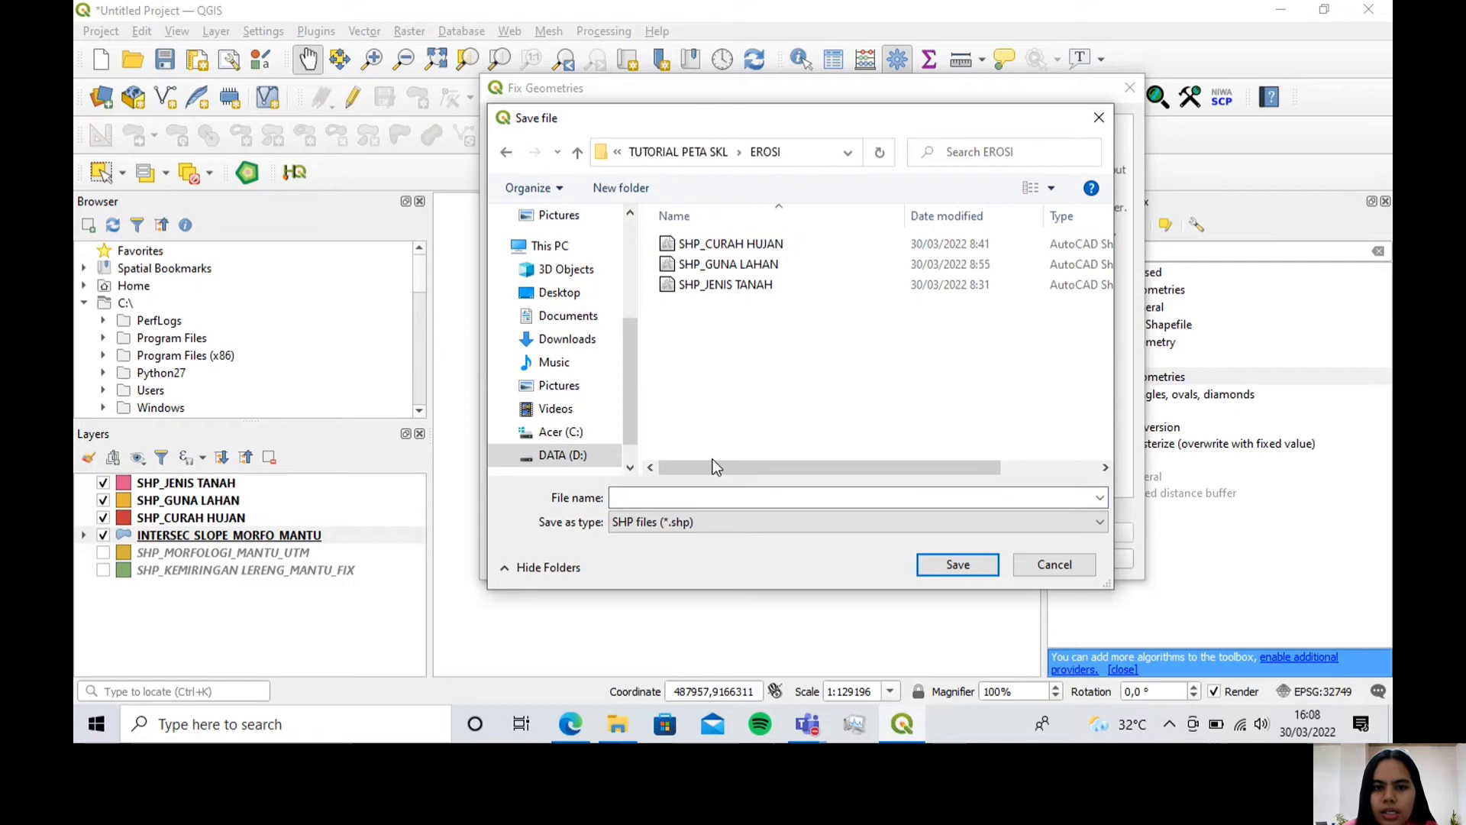
Step: Name the output shapefile "SHP_SKL MORFO_FIX" and save it as the Fix Geometries destination
left_click(682, 493)
type("sh")
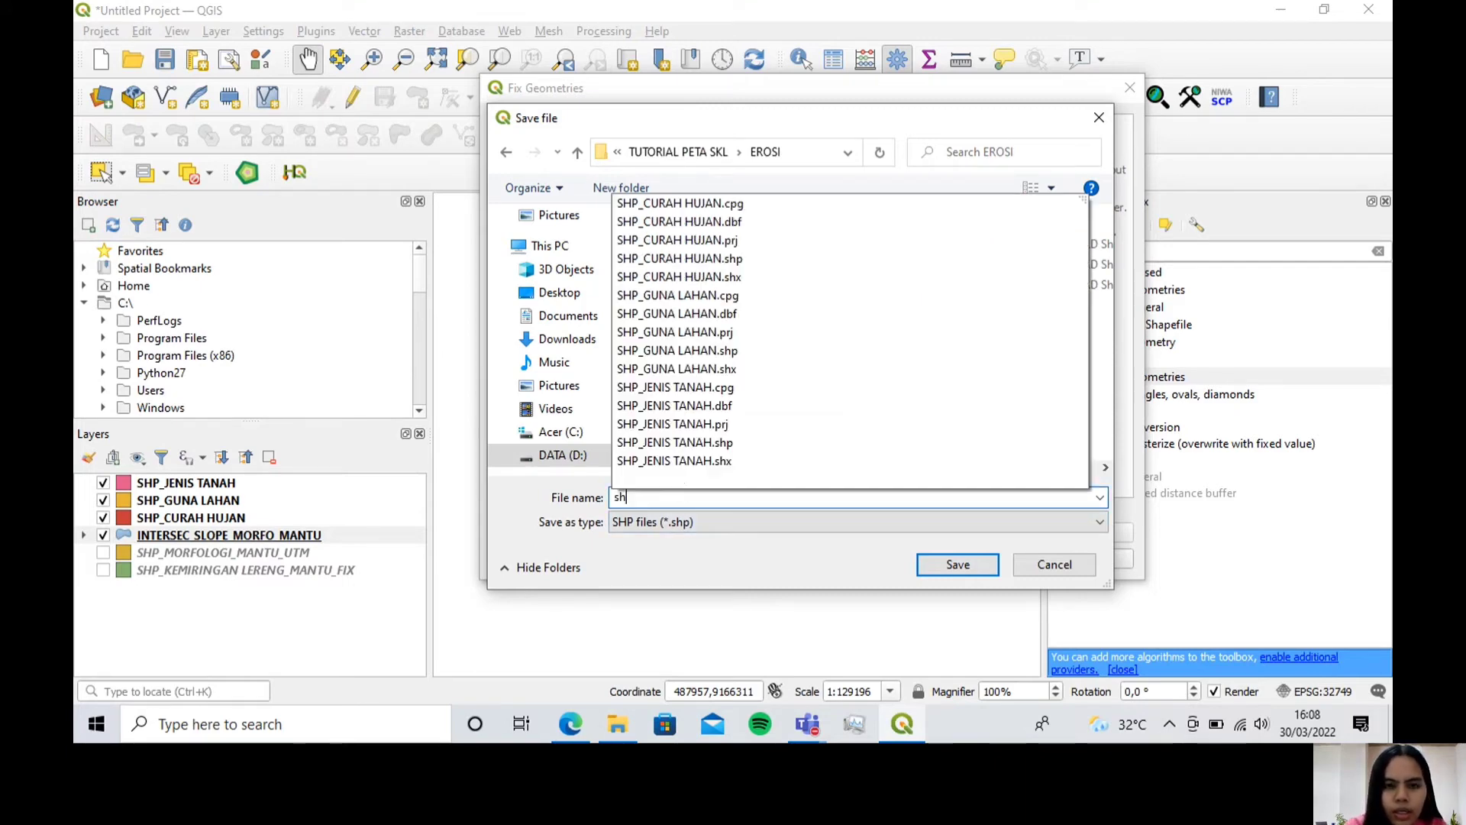
key("BackSpace")
key("BackSpace")
key("Caps_Lock")
type("SHP")
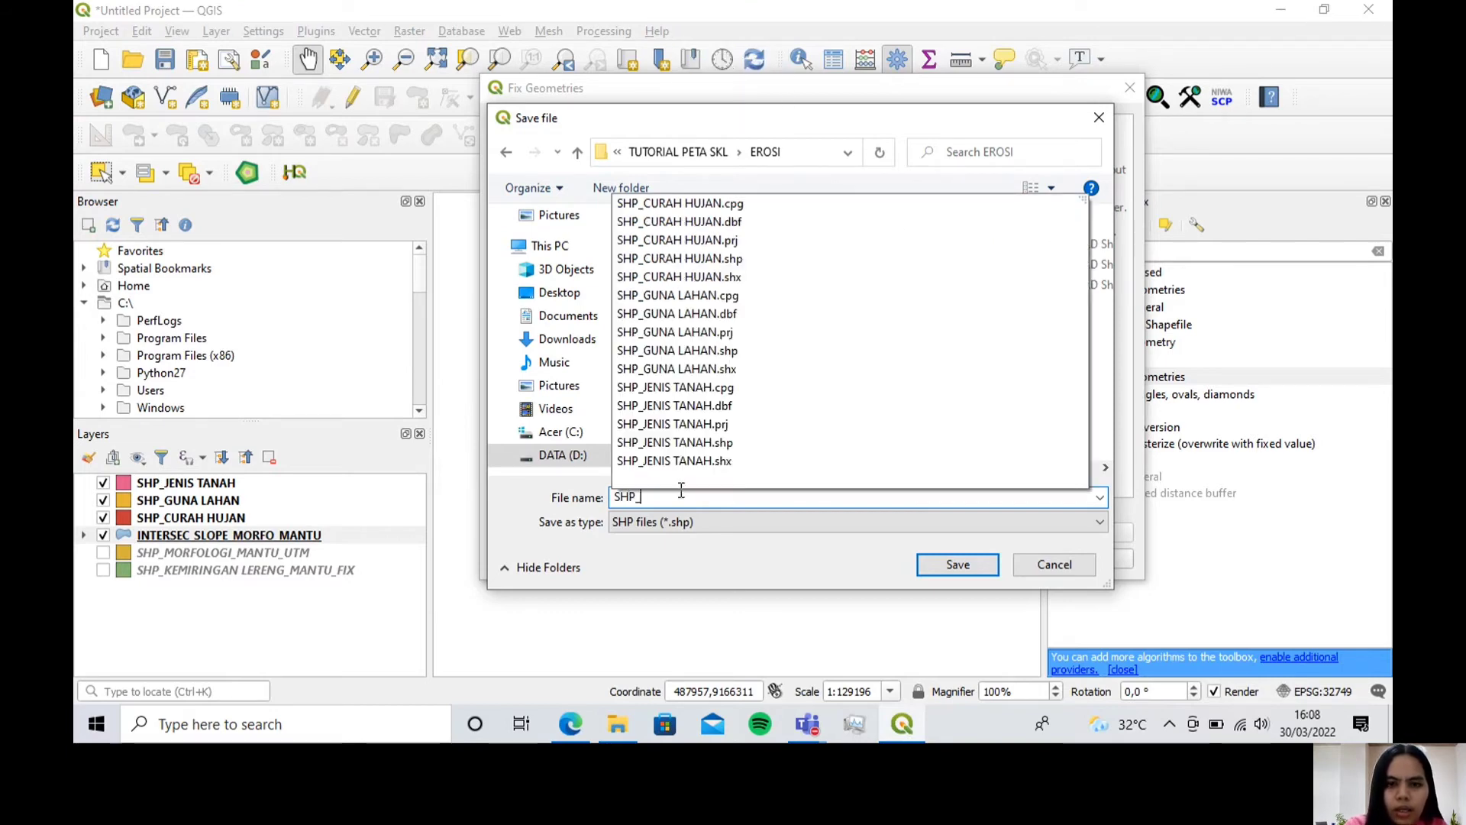
type("_SK")
key("BackSpace")
key("BackSpace")
key("BackSpace")
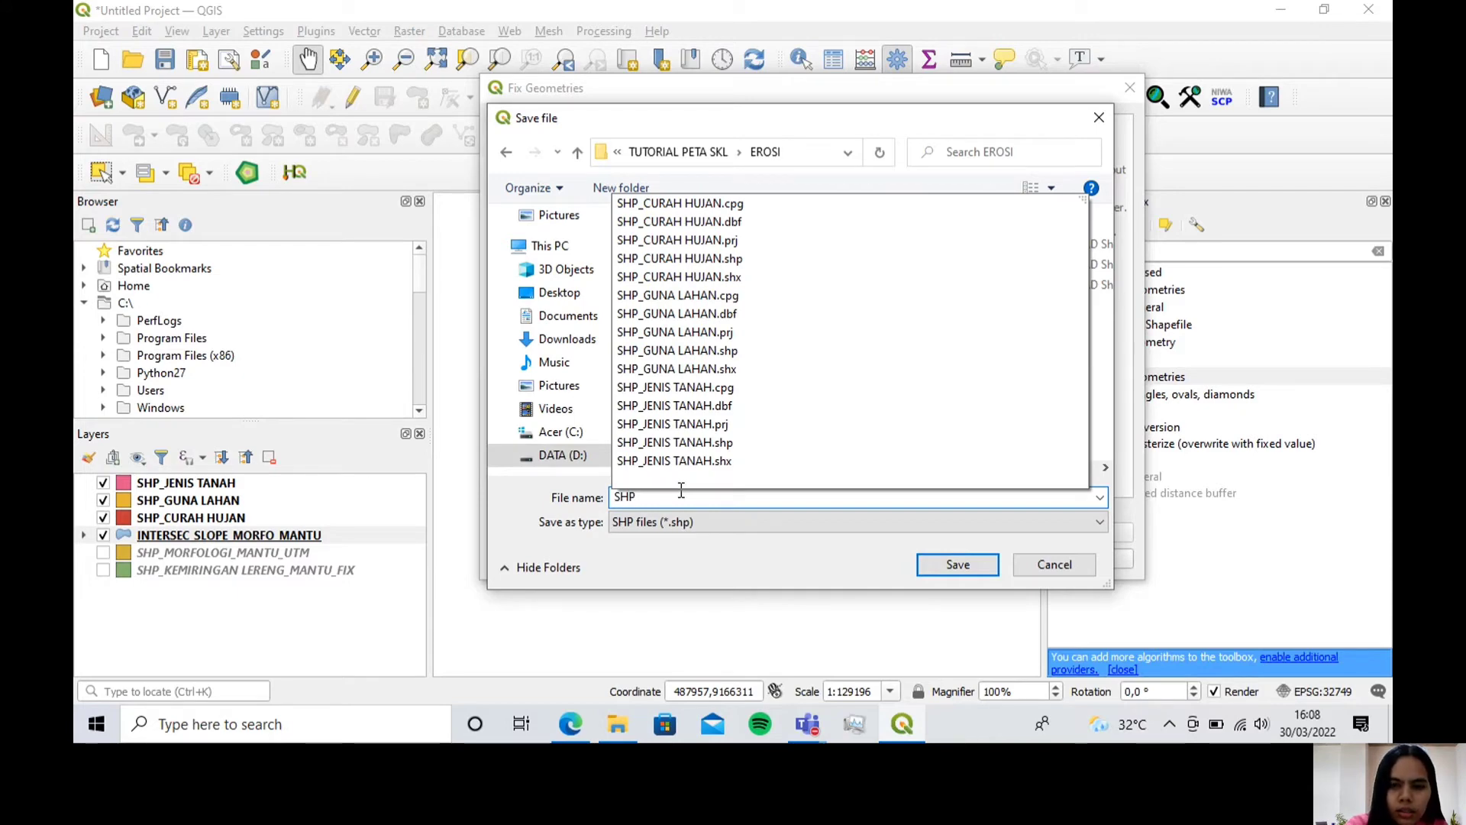
type("P_SKL")
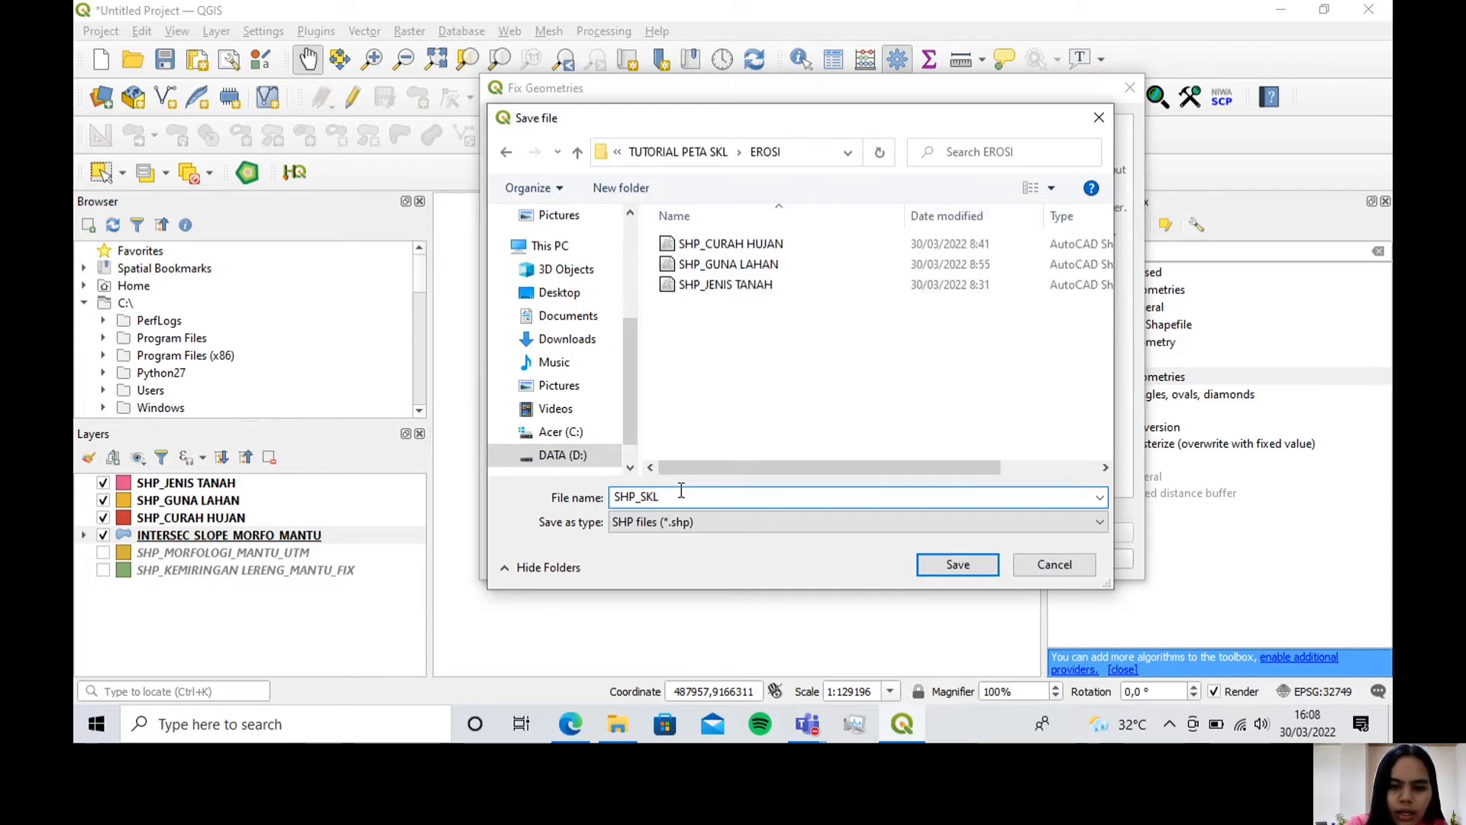
type(" MORFO")
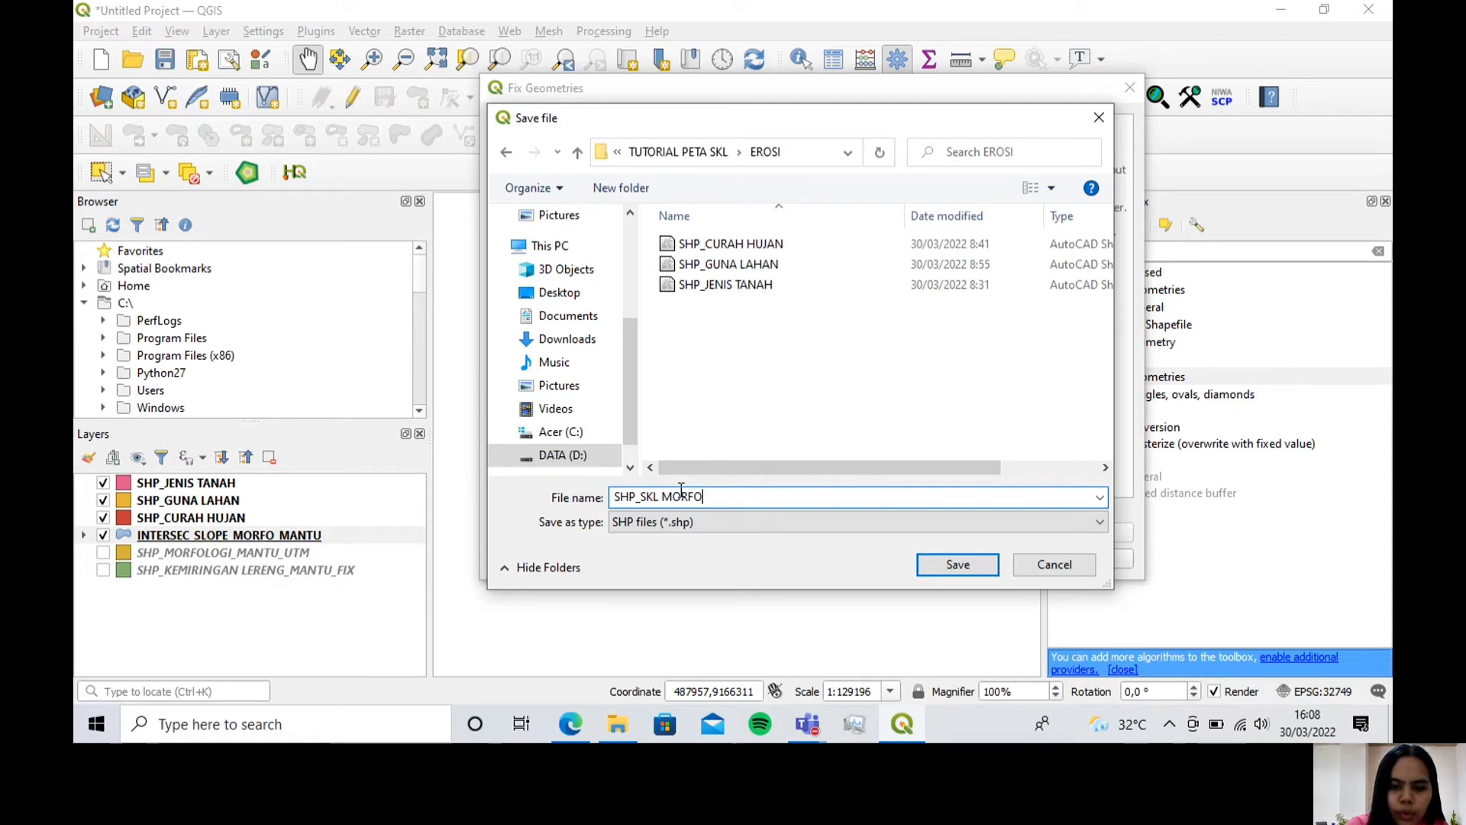
type("_FI")
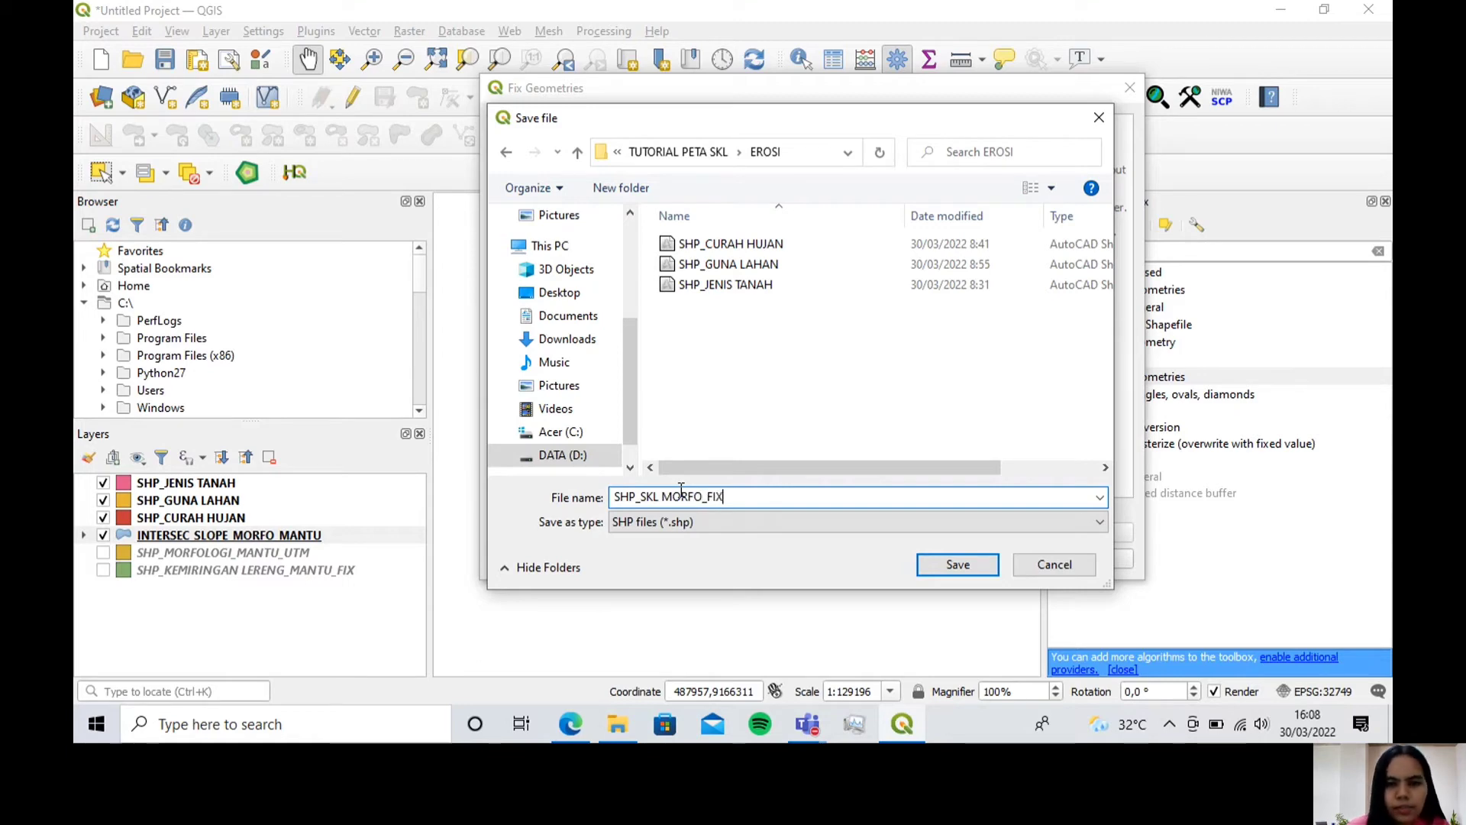
type("X")
left_click(942, 569)
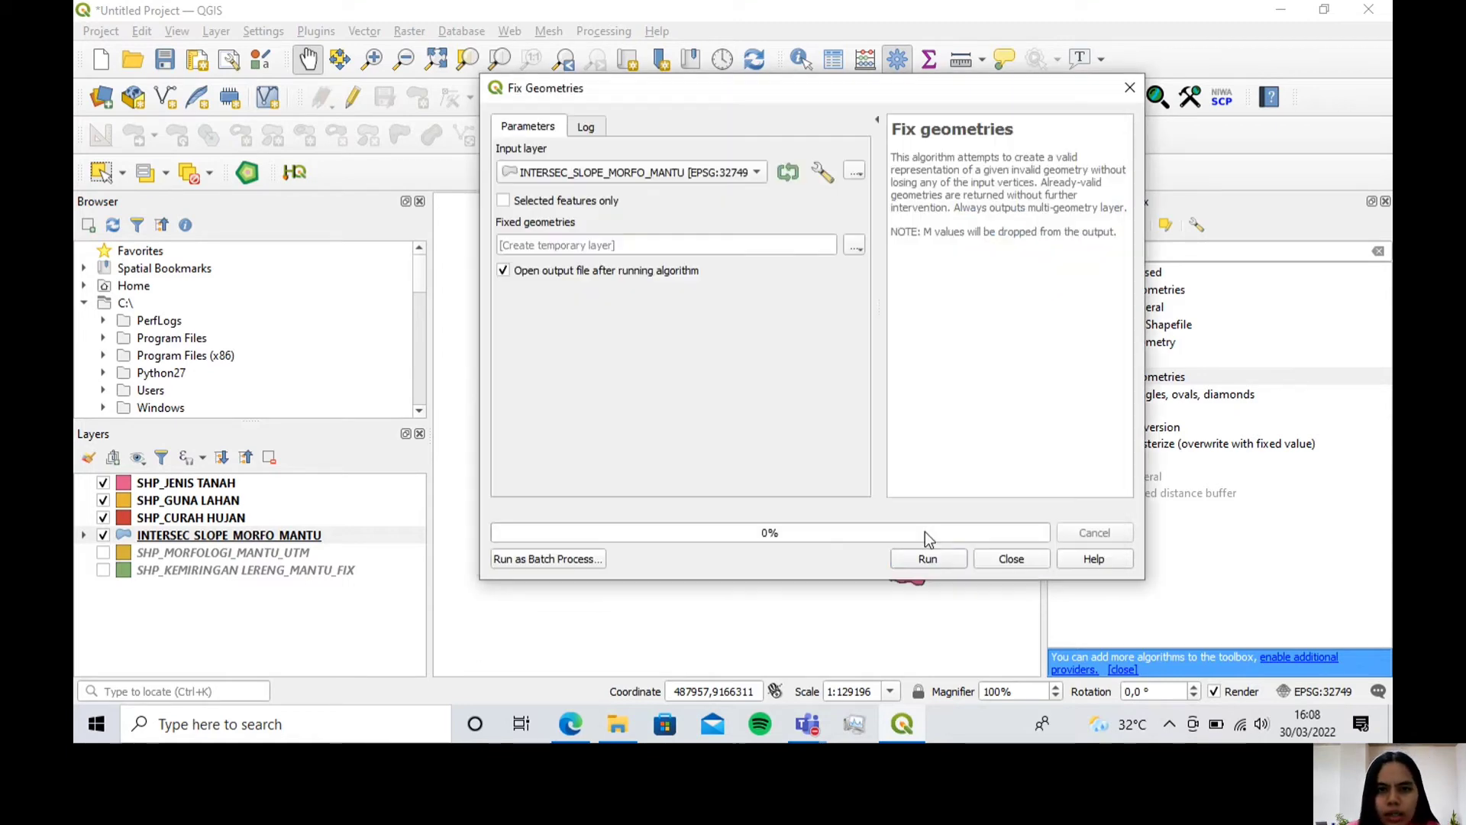
Step: Run Fix Geometries on INTERSEC_SLOPE_MORFO_MANTU and hide that original layer
left_click(947, 560)
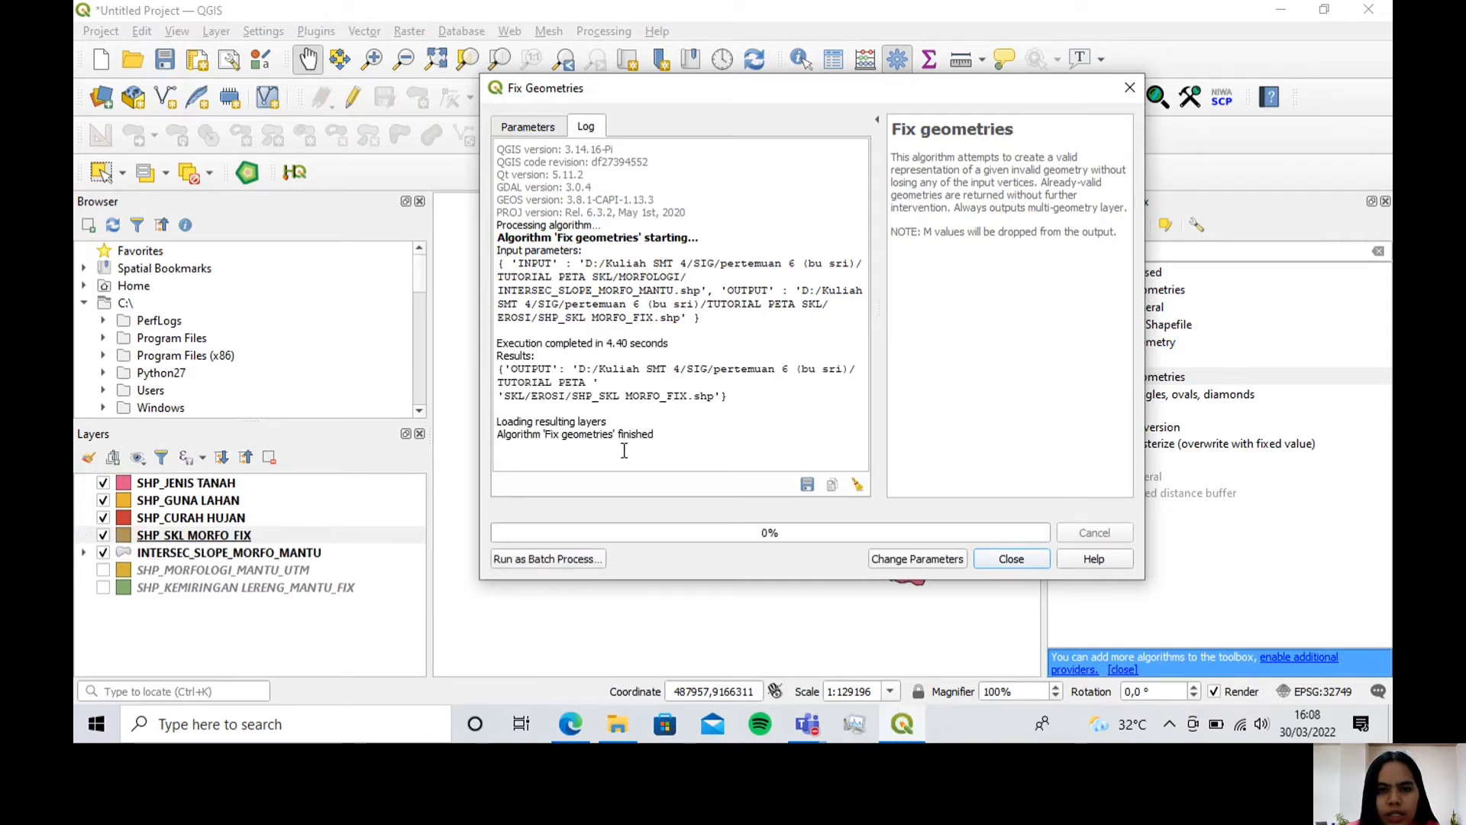
left_click(1007, 561)
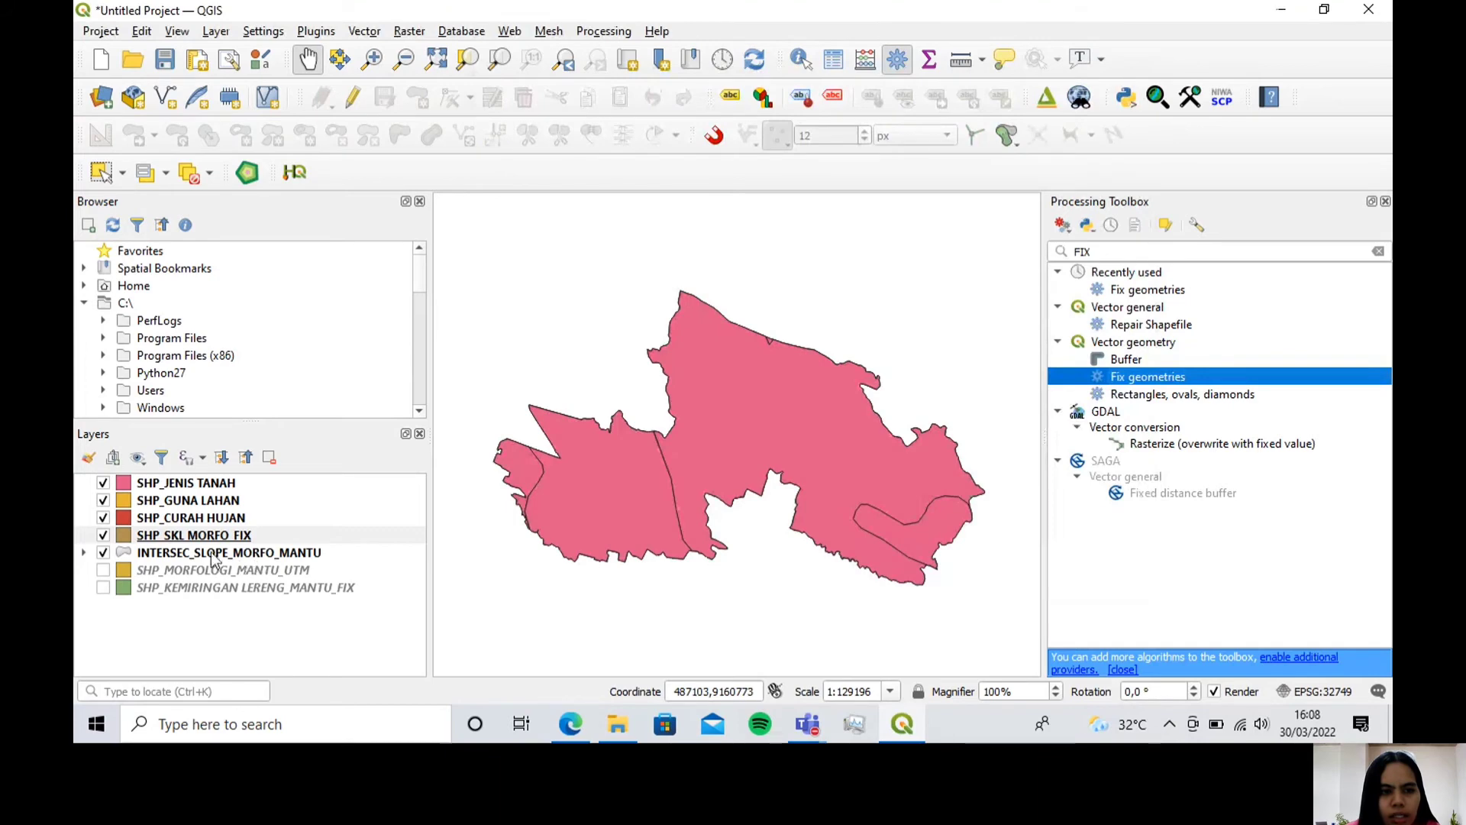
left_click(103, 552)
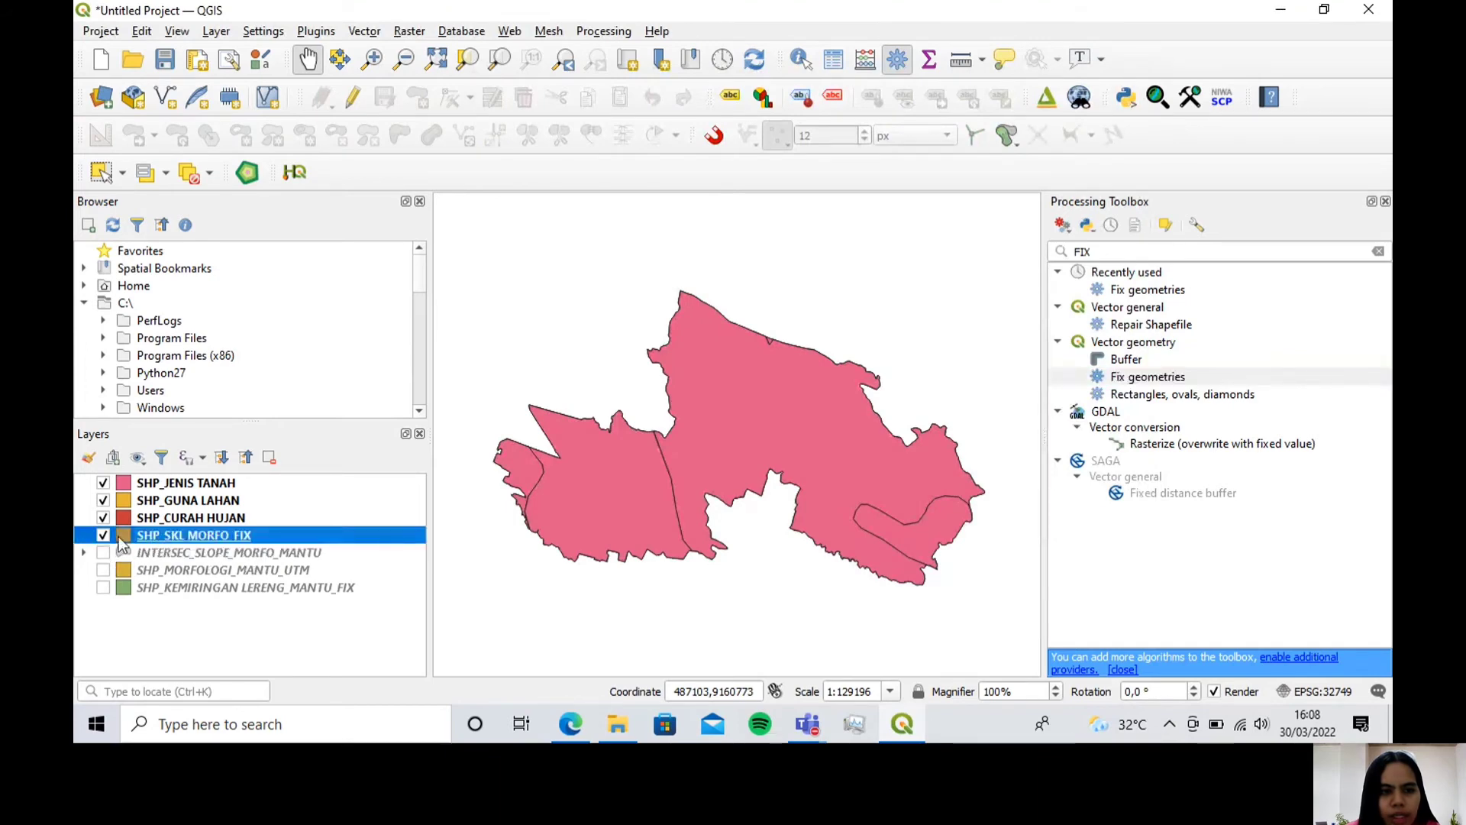
Step: Set up Fix Geometries for the SHP_CURAH HUJAN layer, with the output file SHP_CURAH HUJAN_FIX in the EROSI folder
left_click(187, 519)
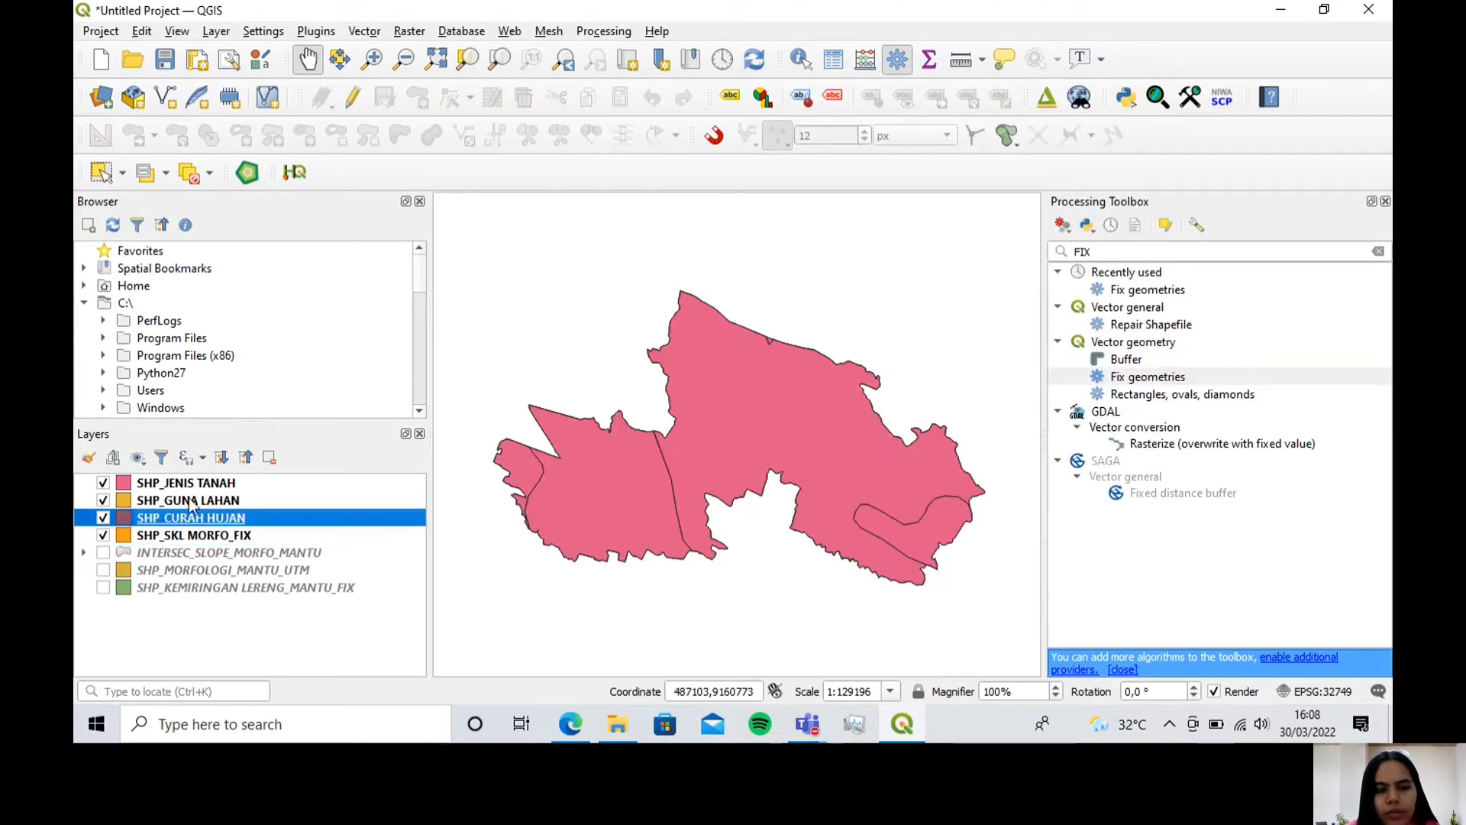
double_click(1161, 380)
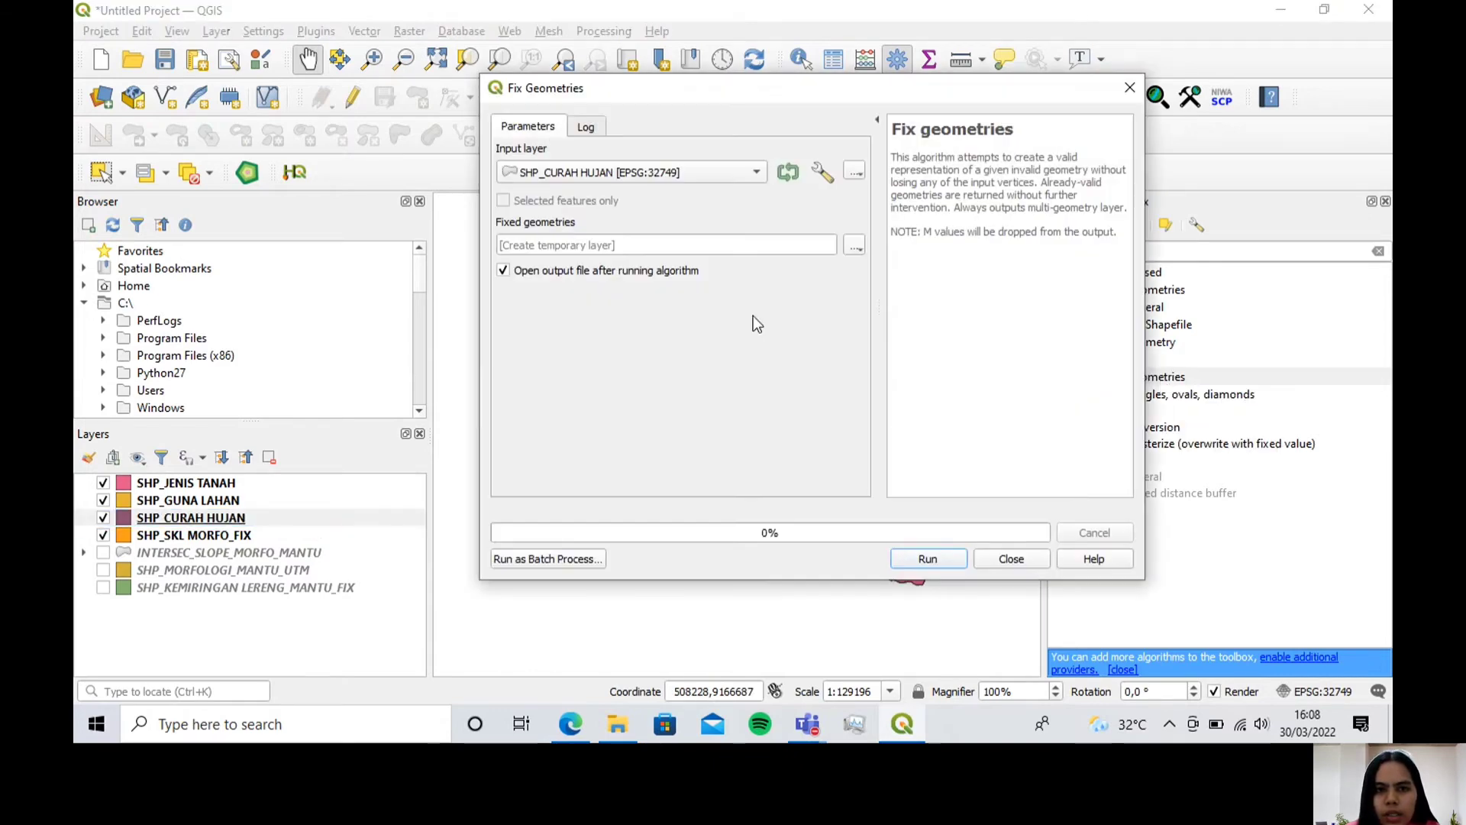
left_click(854, 245)
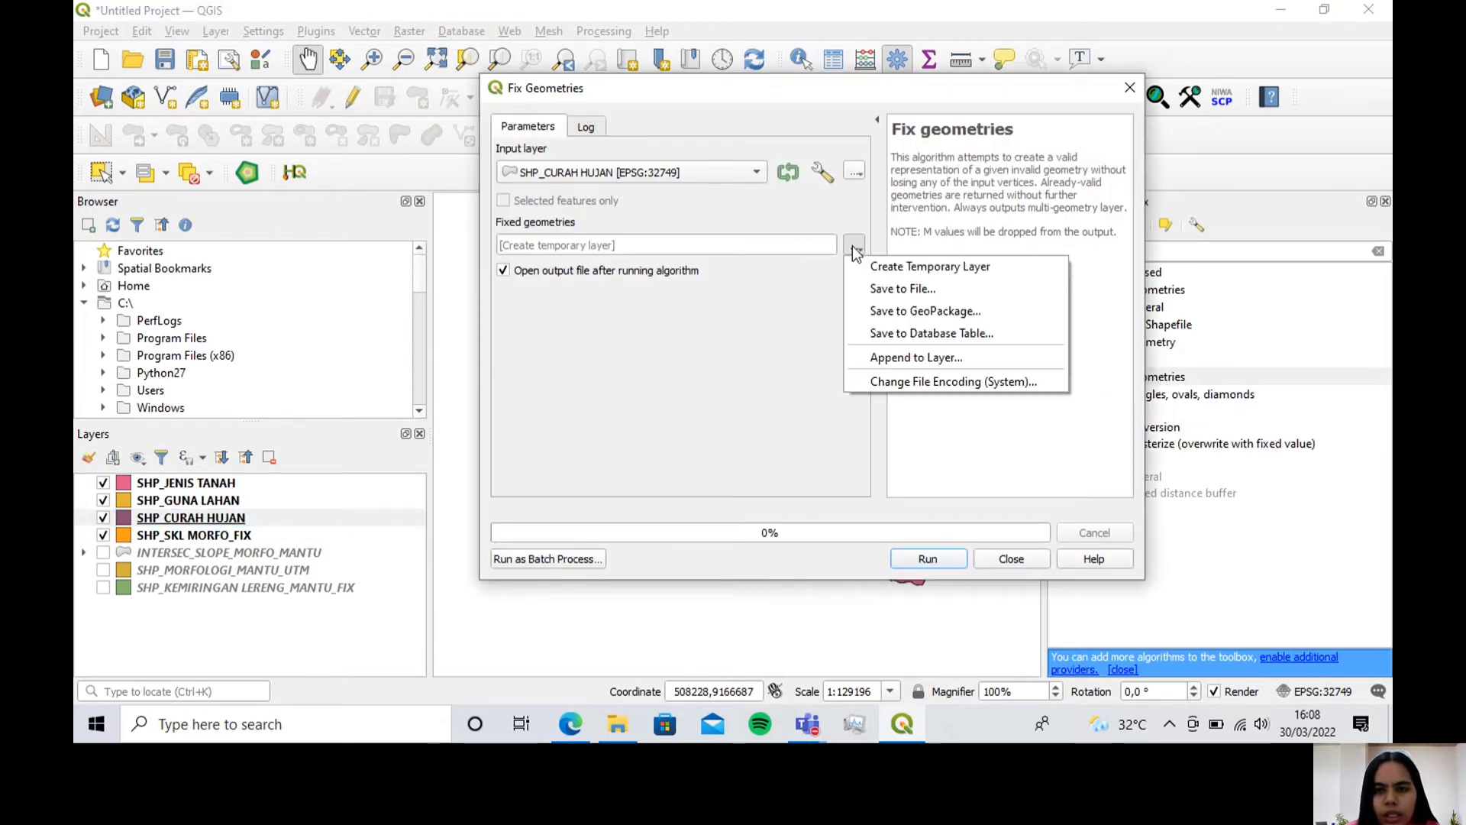
left_click(882, 285)
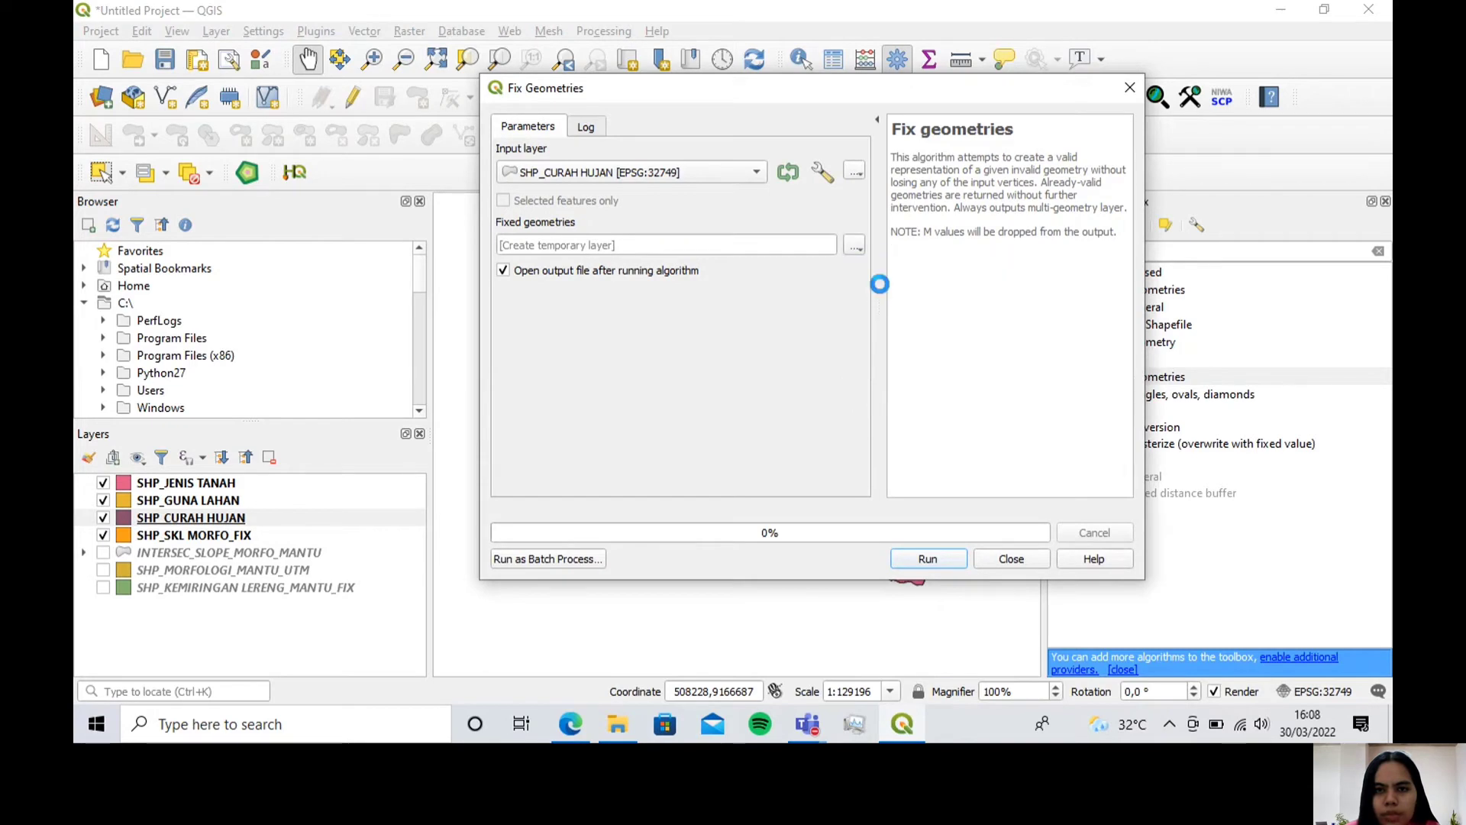
left_click(731, 244)
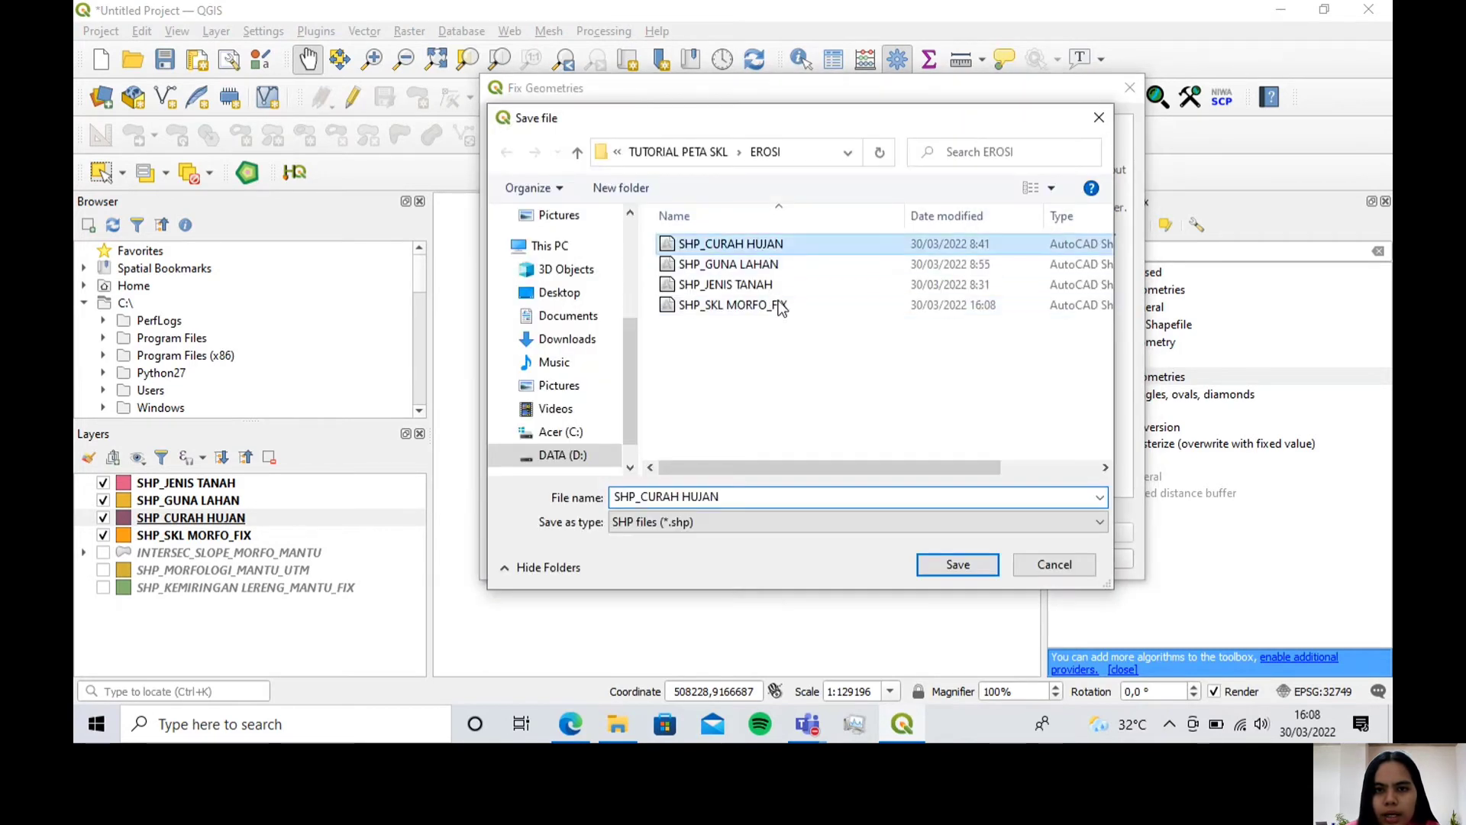
left_click(732, 497)
type("_")
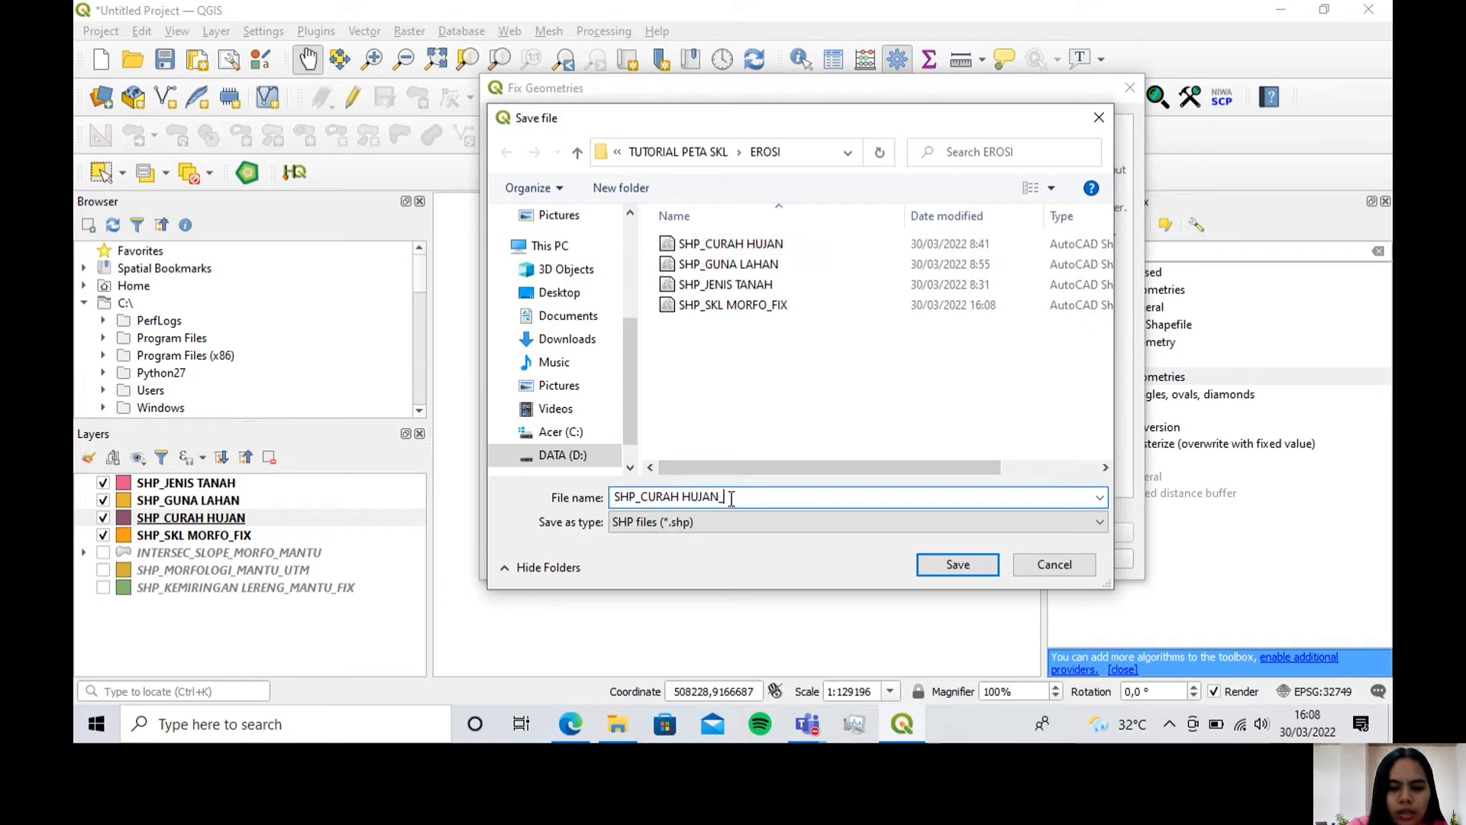
type("FIX")
key("Return")
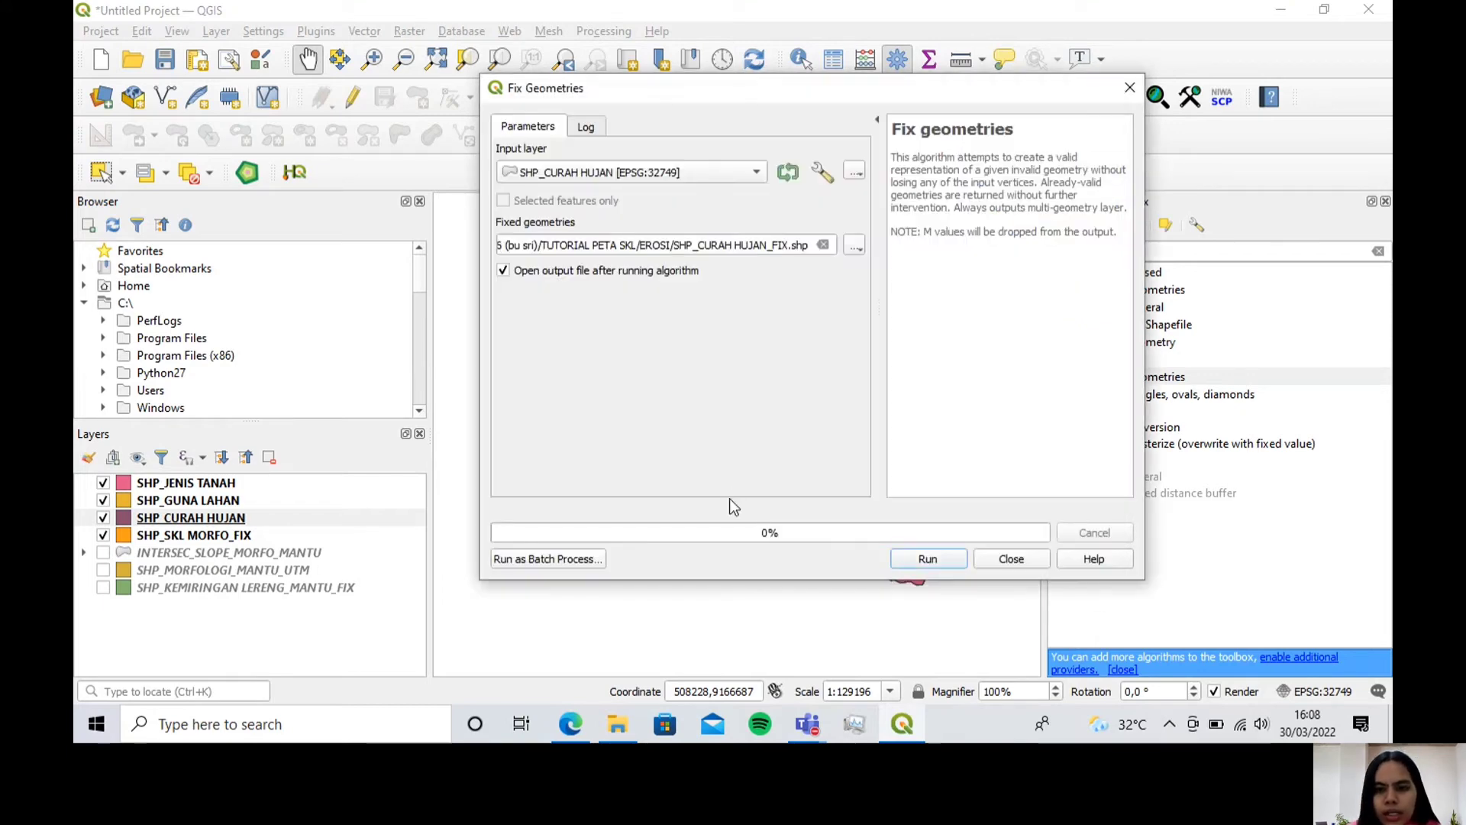
Step: Run the geometry fix on SHP_CURAH HUJAN, and hide the original layer and place it below SHP_SKL MORFO_FIX
left_click(922, 556)
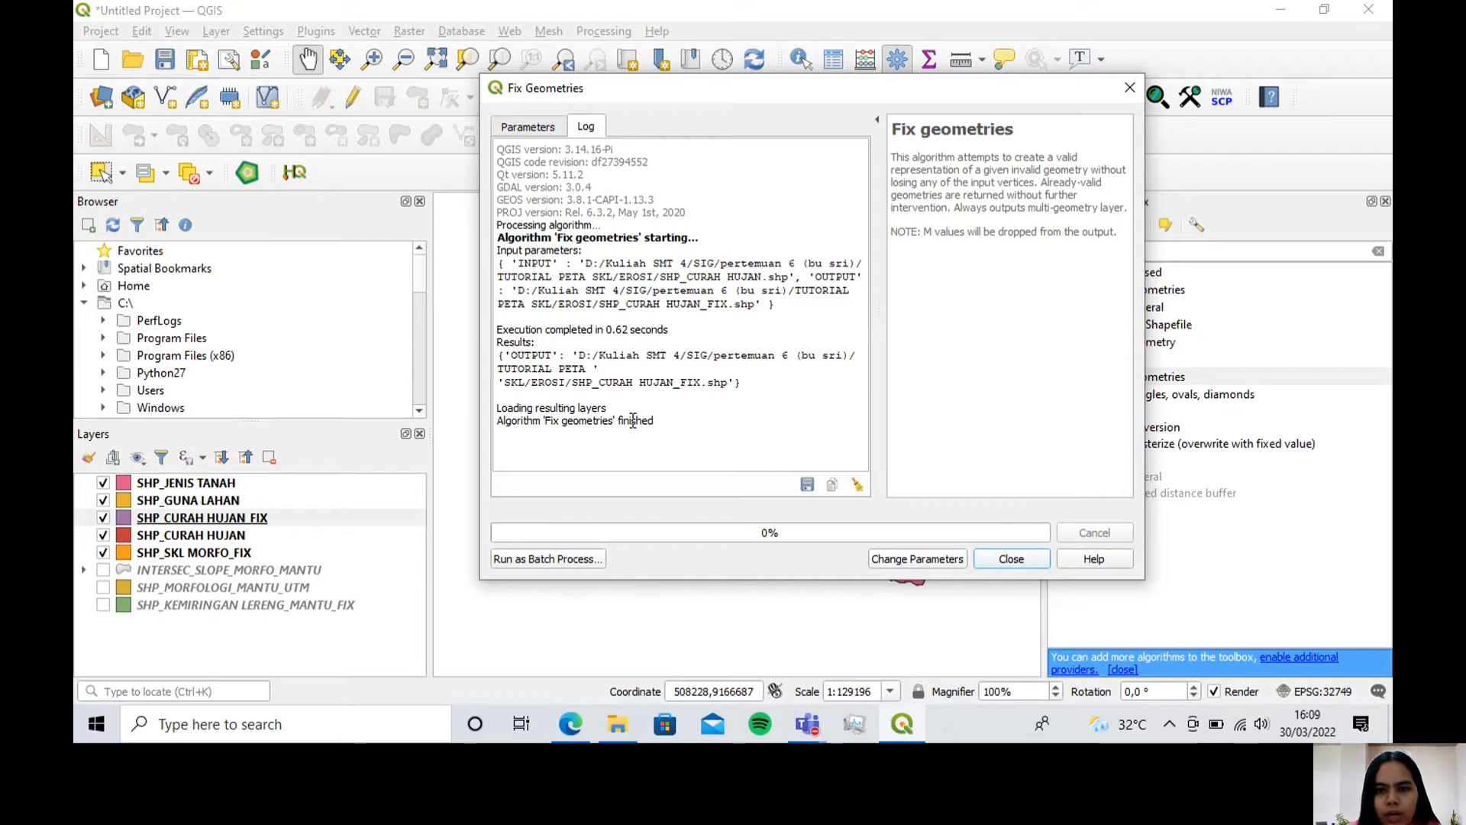
left_click(1013, 560)
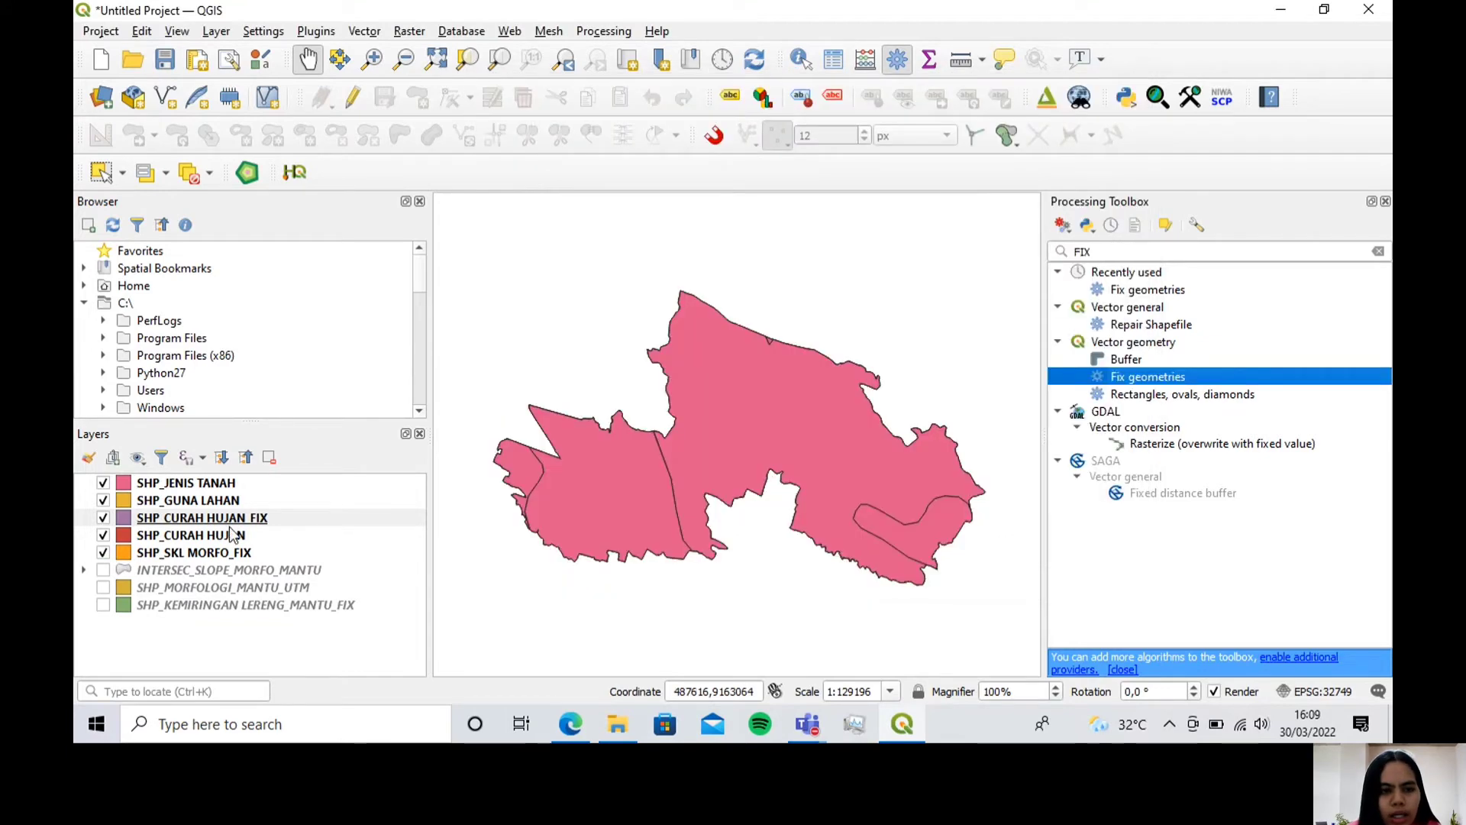
left_click(102, 535)
left_click_drag(187, 556, 183, 540)
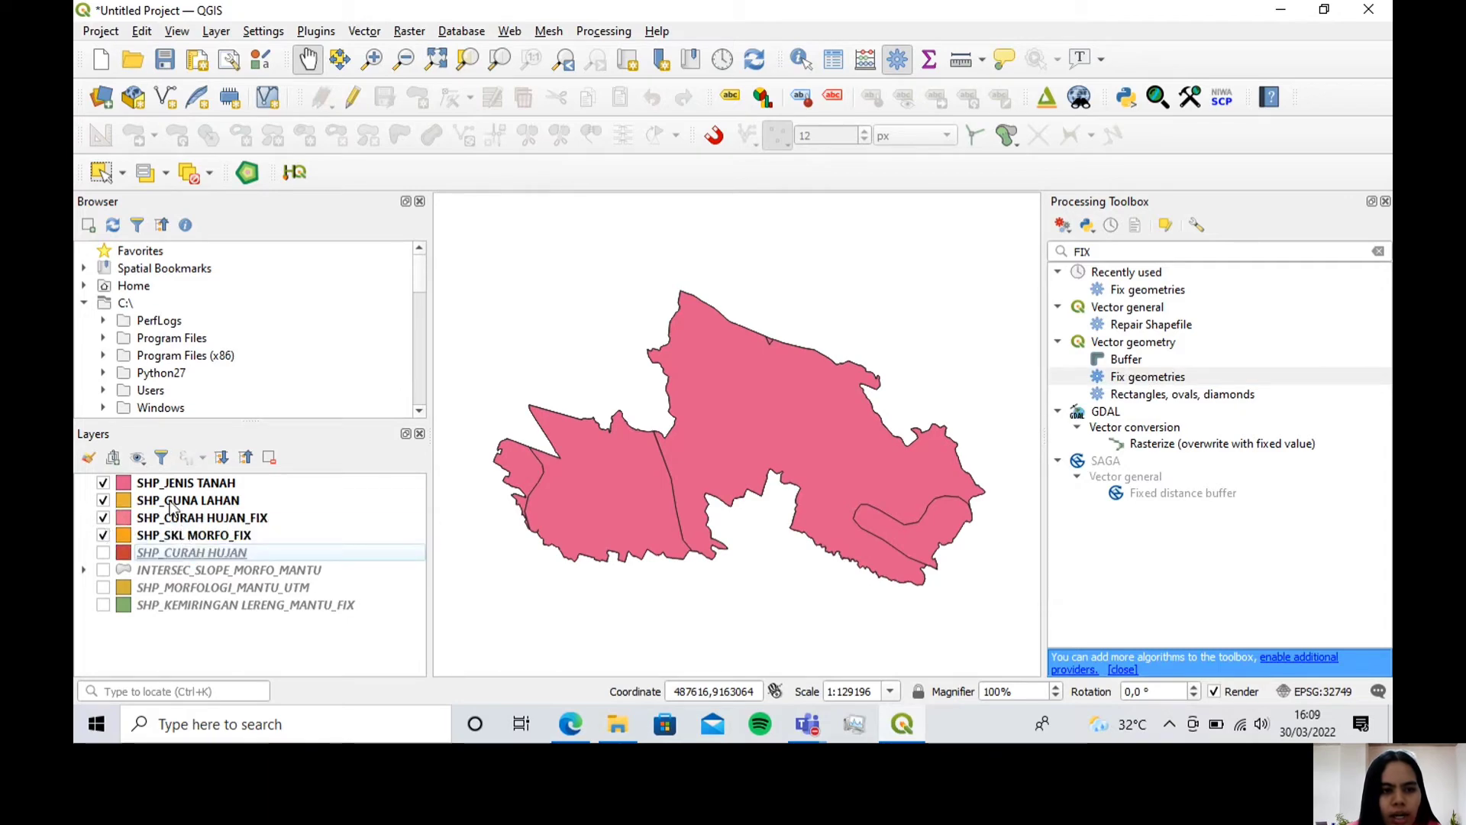
Step: Run Fix Geometries on the SHP_GUNA LAHAN layer, saving the output as SHP_GUNA LAHAN_FIX in the EROSI folder
left_click(173, 503)
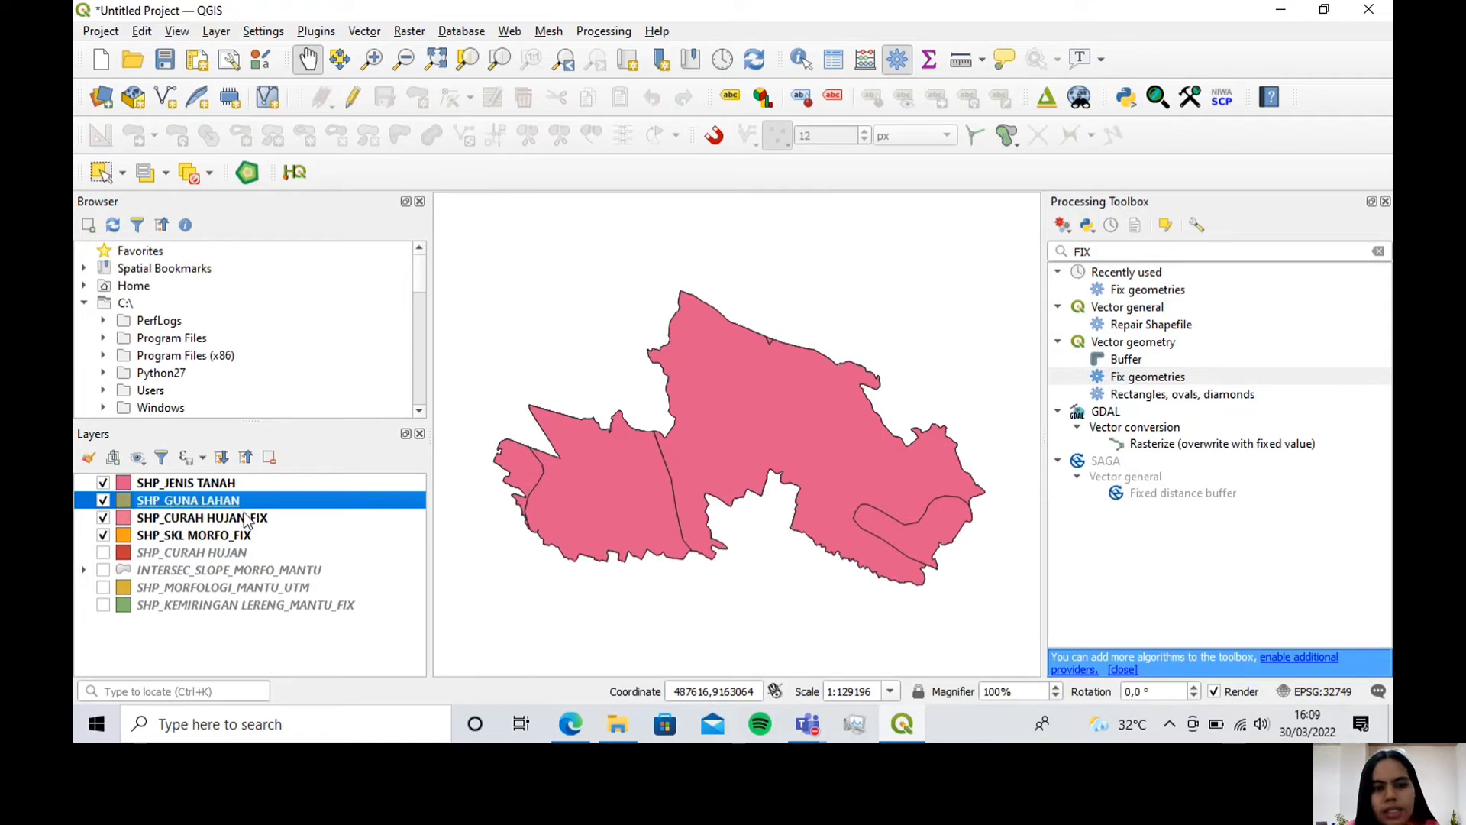
double_click(1131, 377)
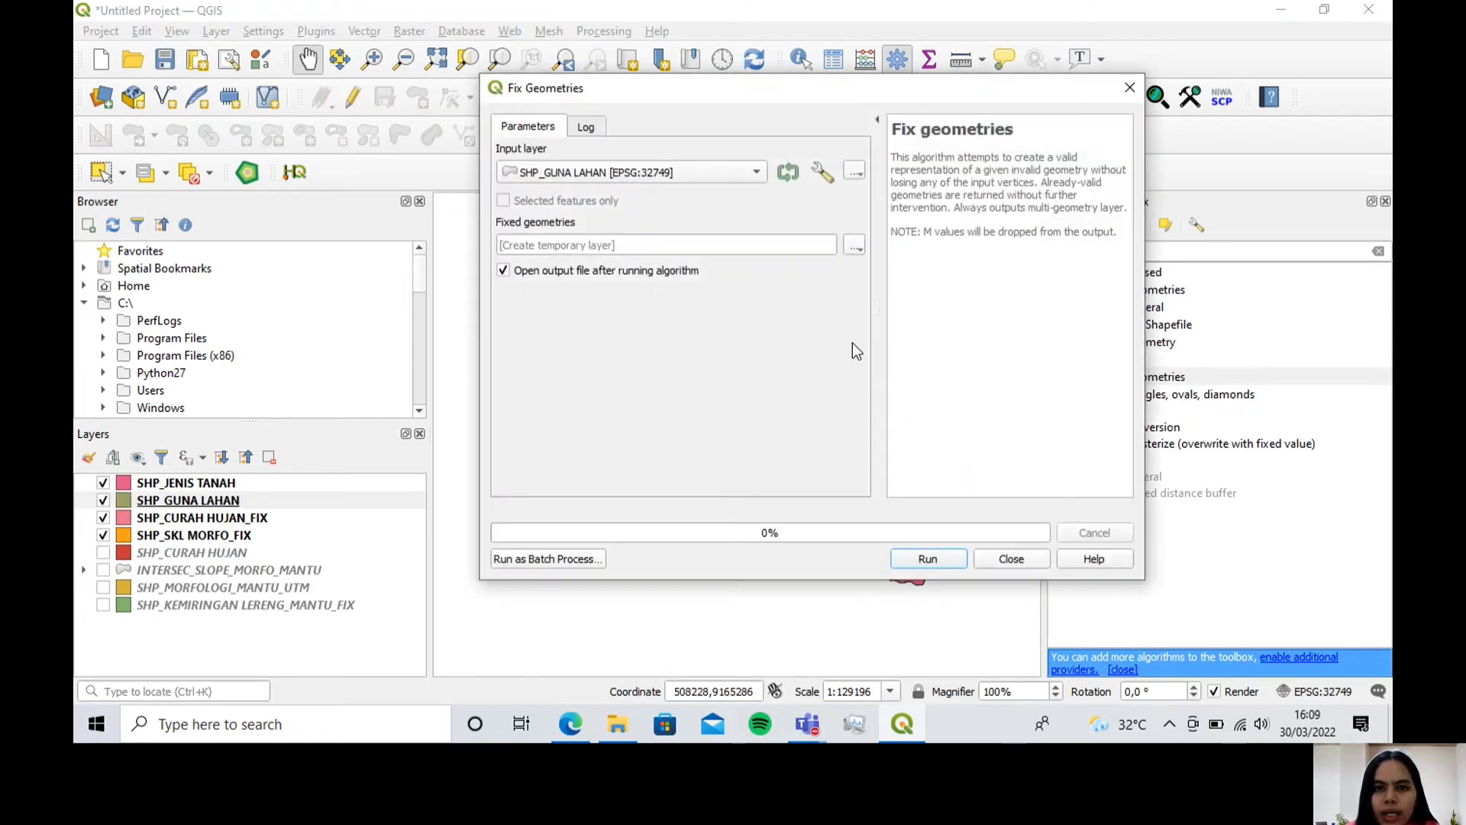
left_click(855, 246)
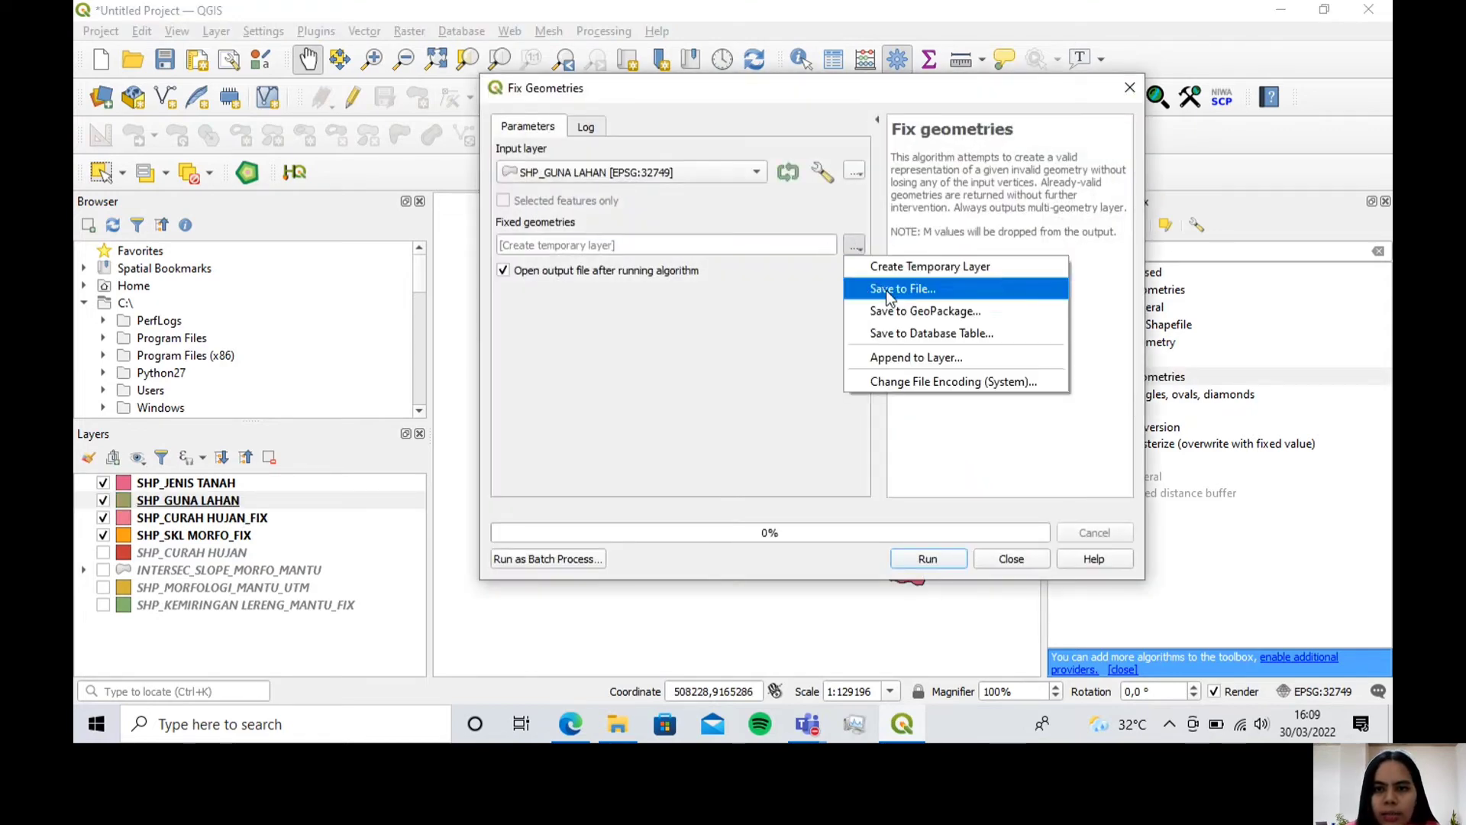
left_click(886, 290)
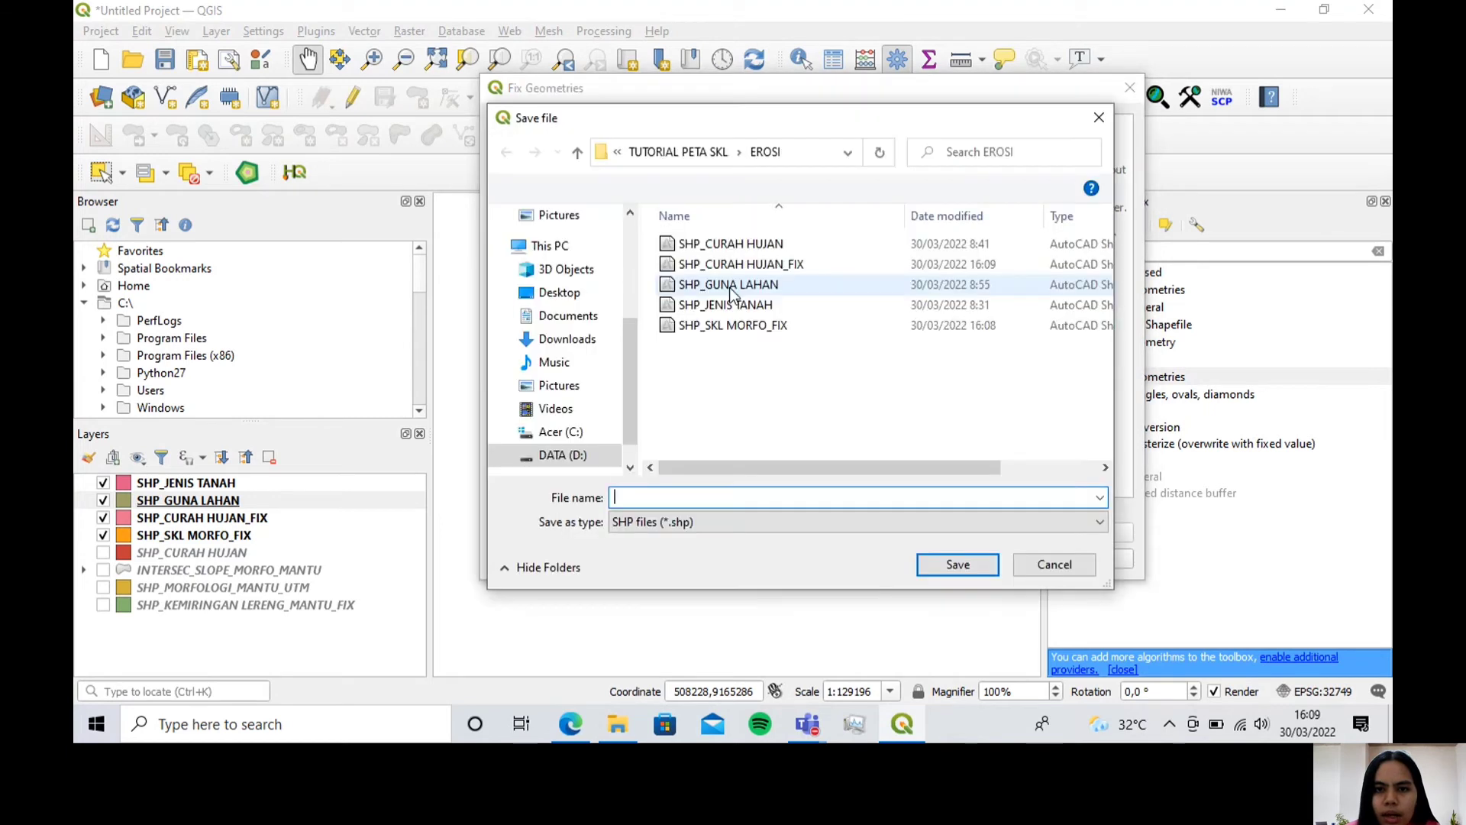
left_click(728, 284)
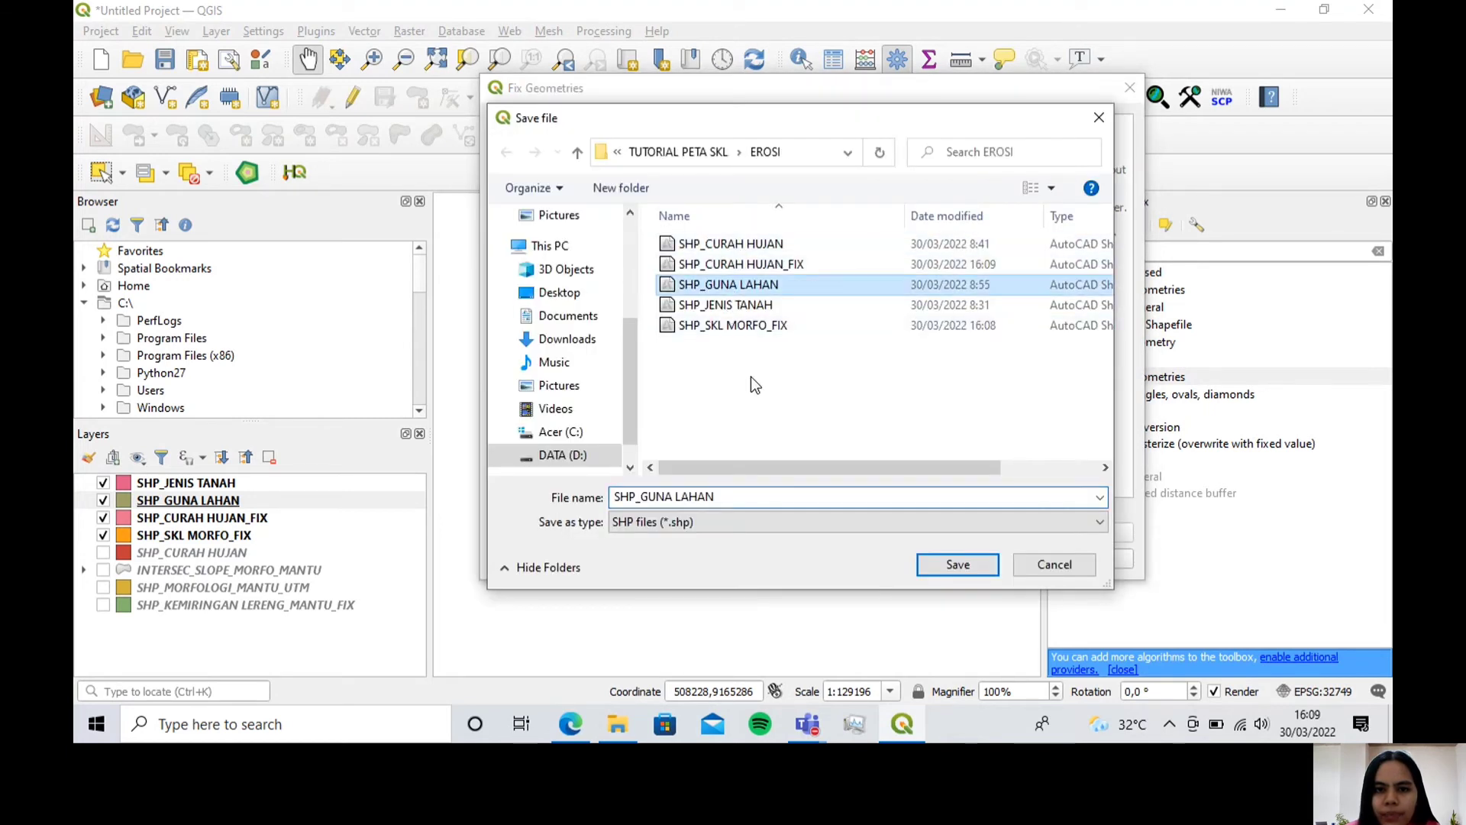
double_click(721, 496)
left_click(731, 496)
type("_FIX")
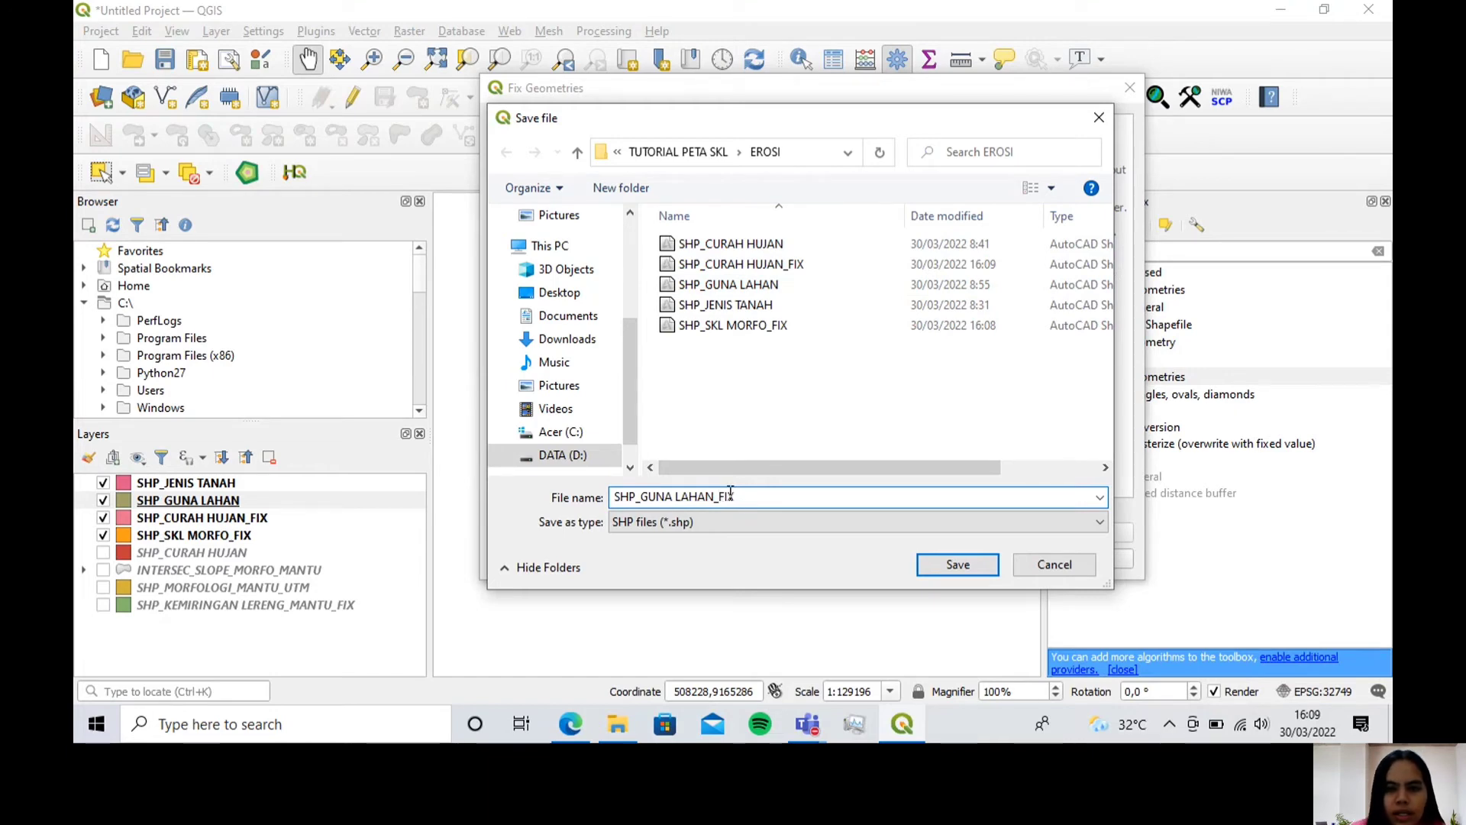
left_click(956, 565)
left_click(928, 560)
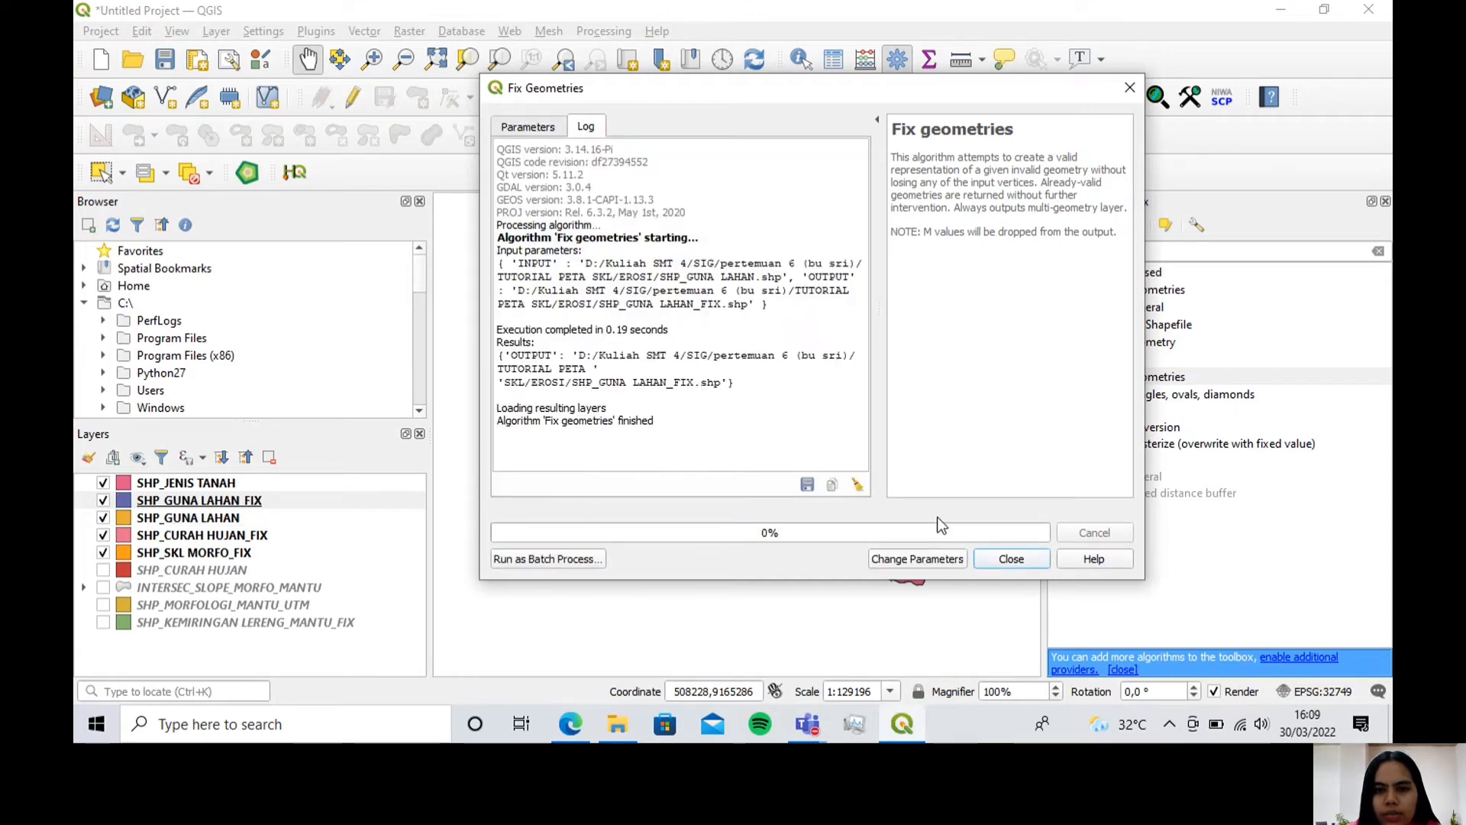
left_click(1011, 559)
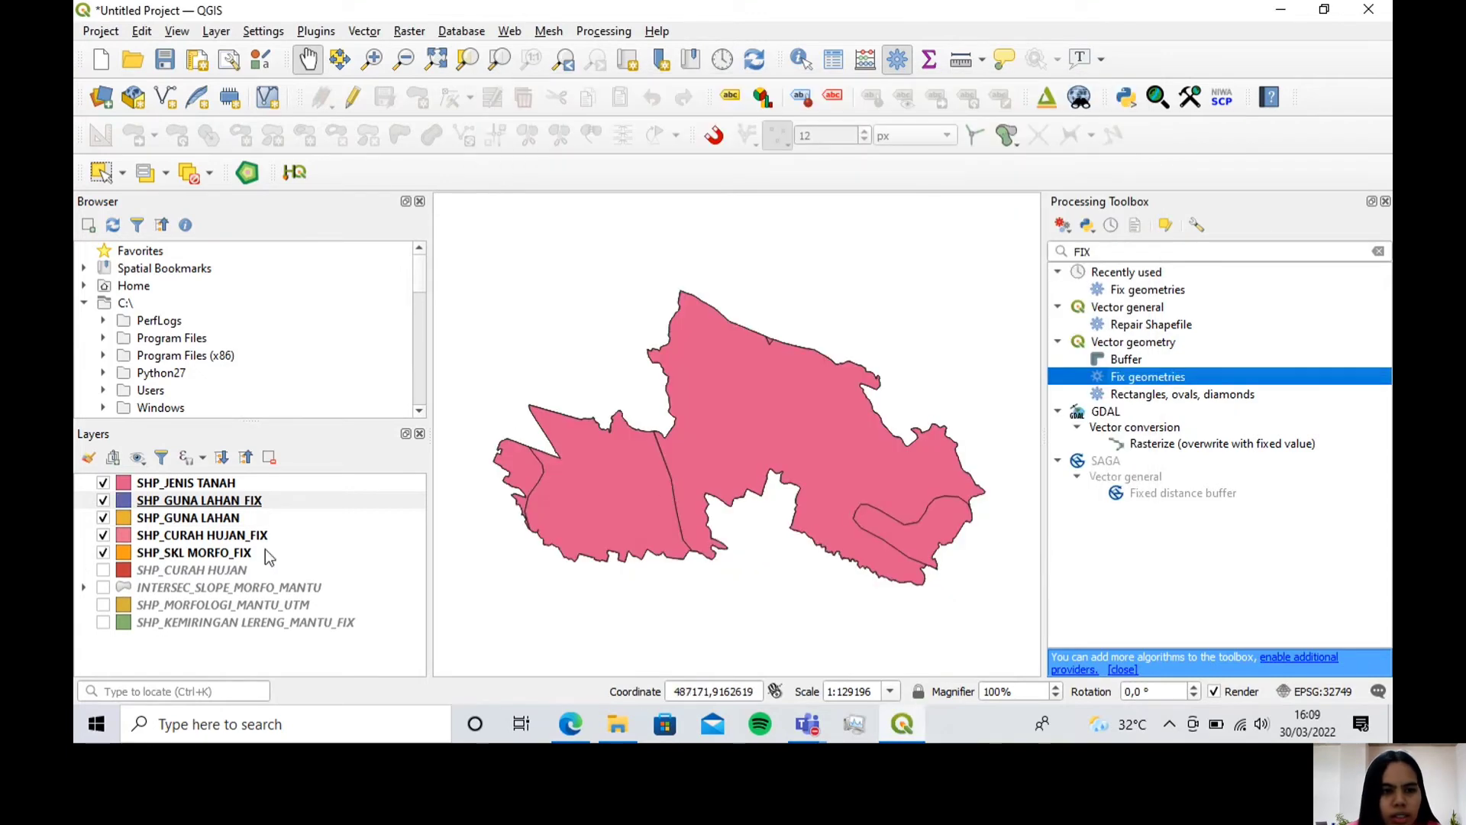
Step: Move the original SHP_GUNA LAHAN layer below SHP_SKL MORFO_FIX and hide it
left_click(212, 536)
mouse_move(214, 529)
left_mouse_down()
mouse_move(217, 515)
mouse_move(217, 535)
left_mouse_up()
left_click(203, 553)
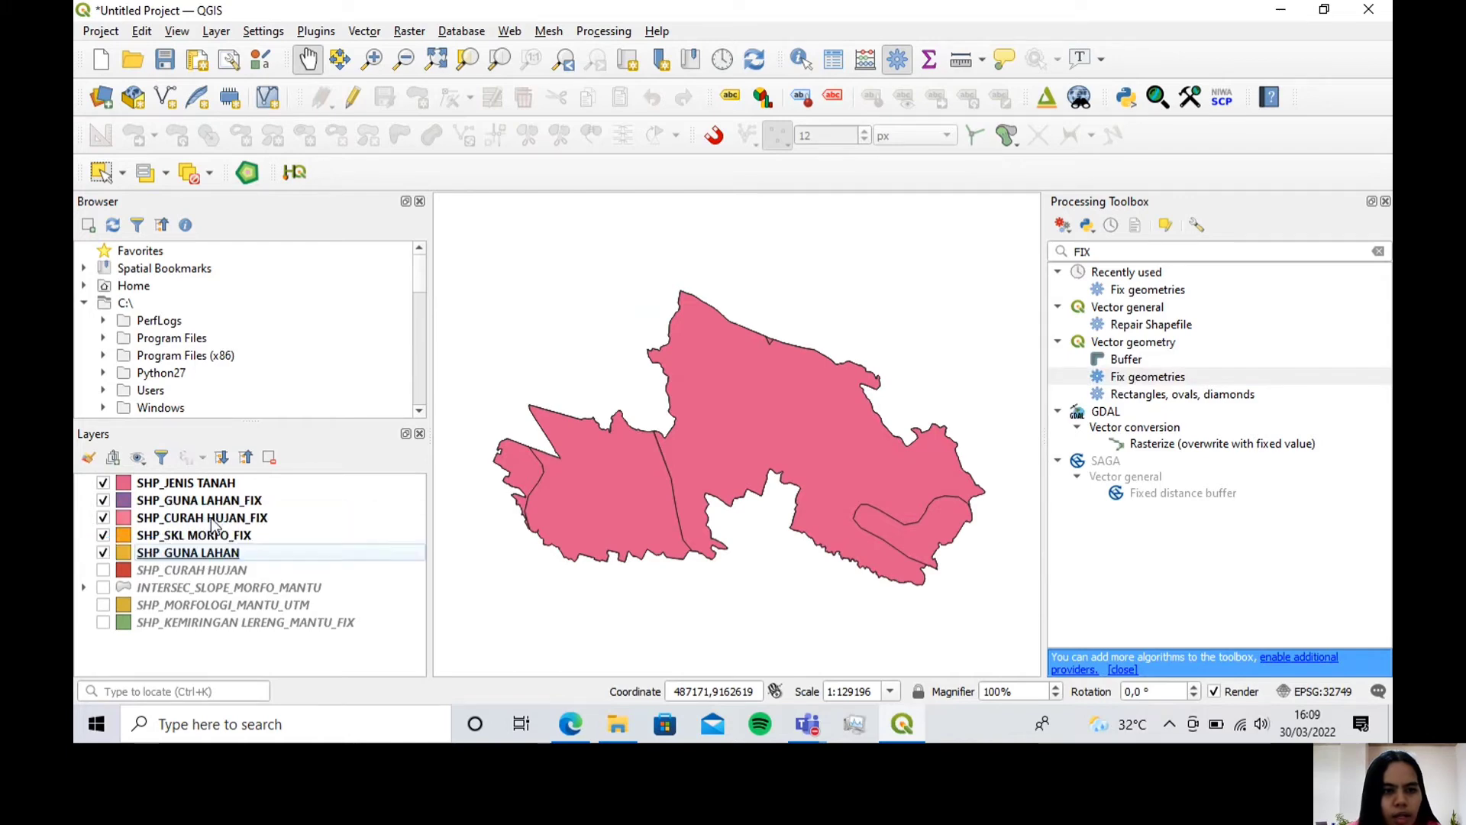
left_click(103, 553)
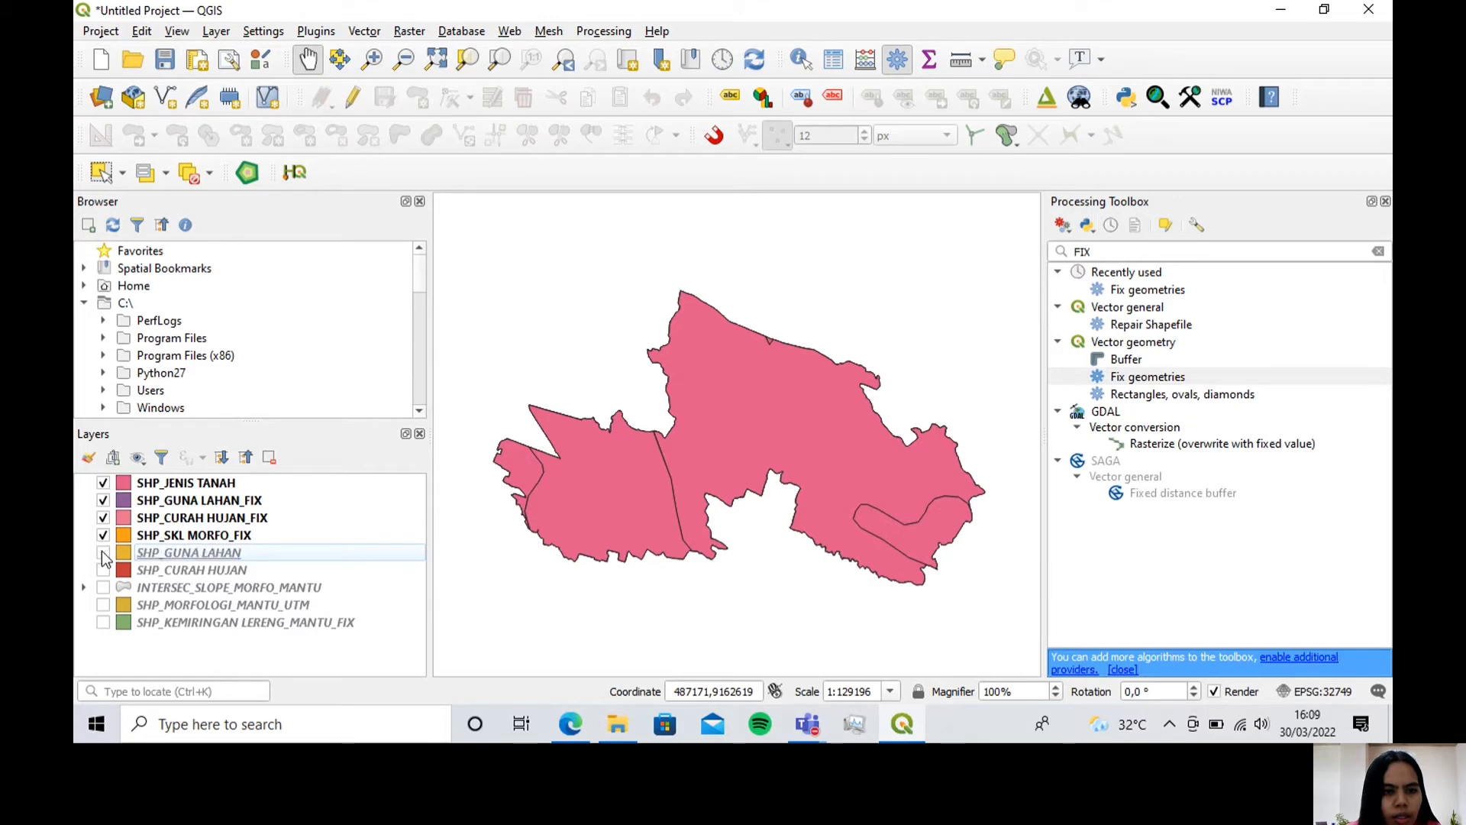
Step: Run Fix Geometries on the SHP_JENIS TANAH layer, saving the output as SHP_JENIS TANAH_FIX in the EROSI folder
left_click(181, 484)
left_click(1145, 378)
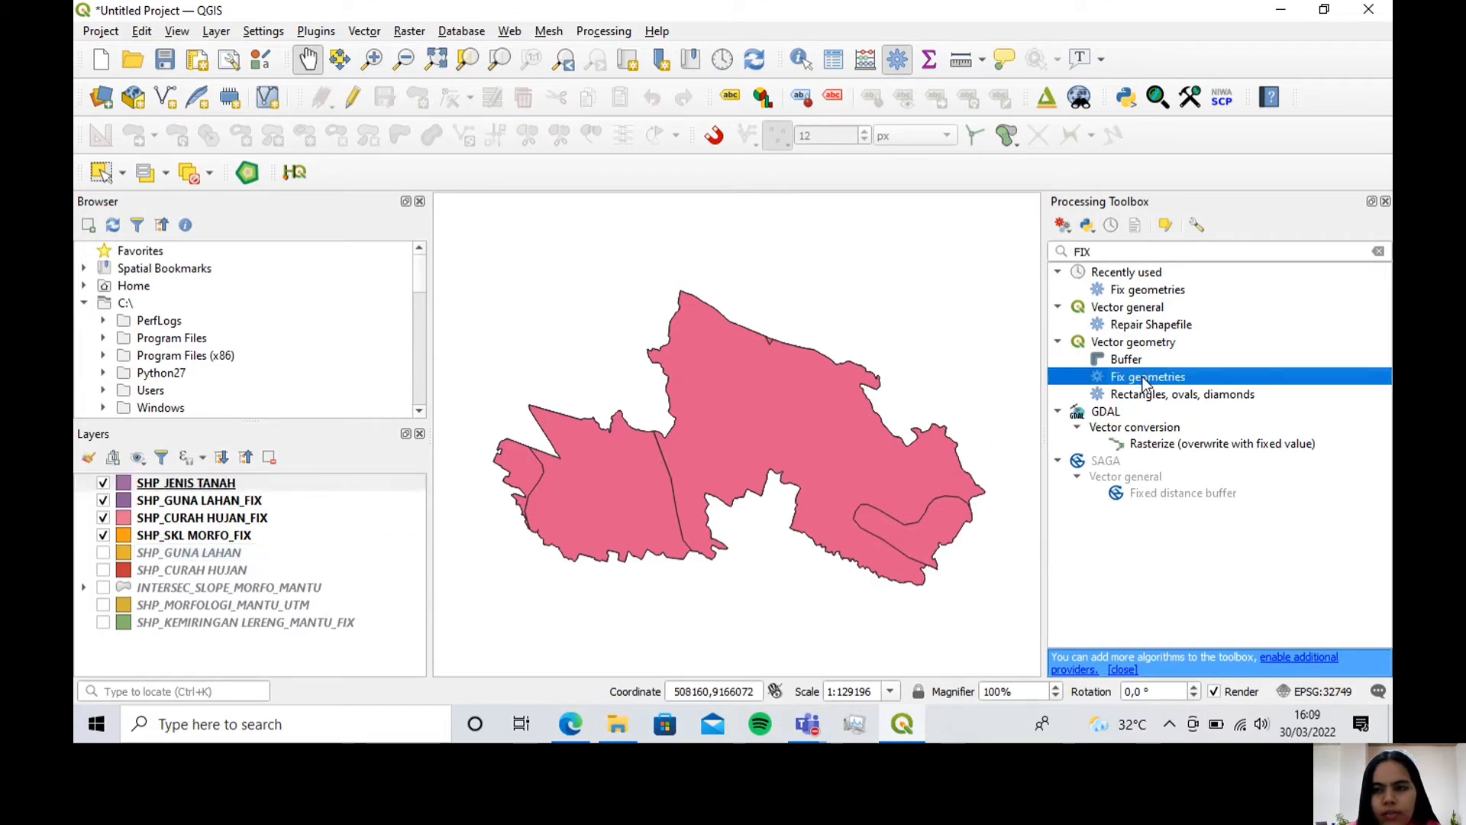
double_click(1144, 378)
left_click(852, 250)
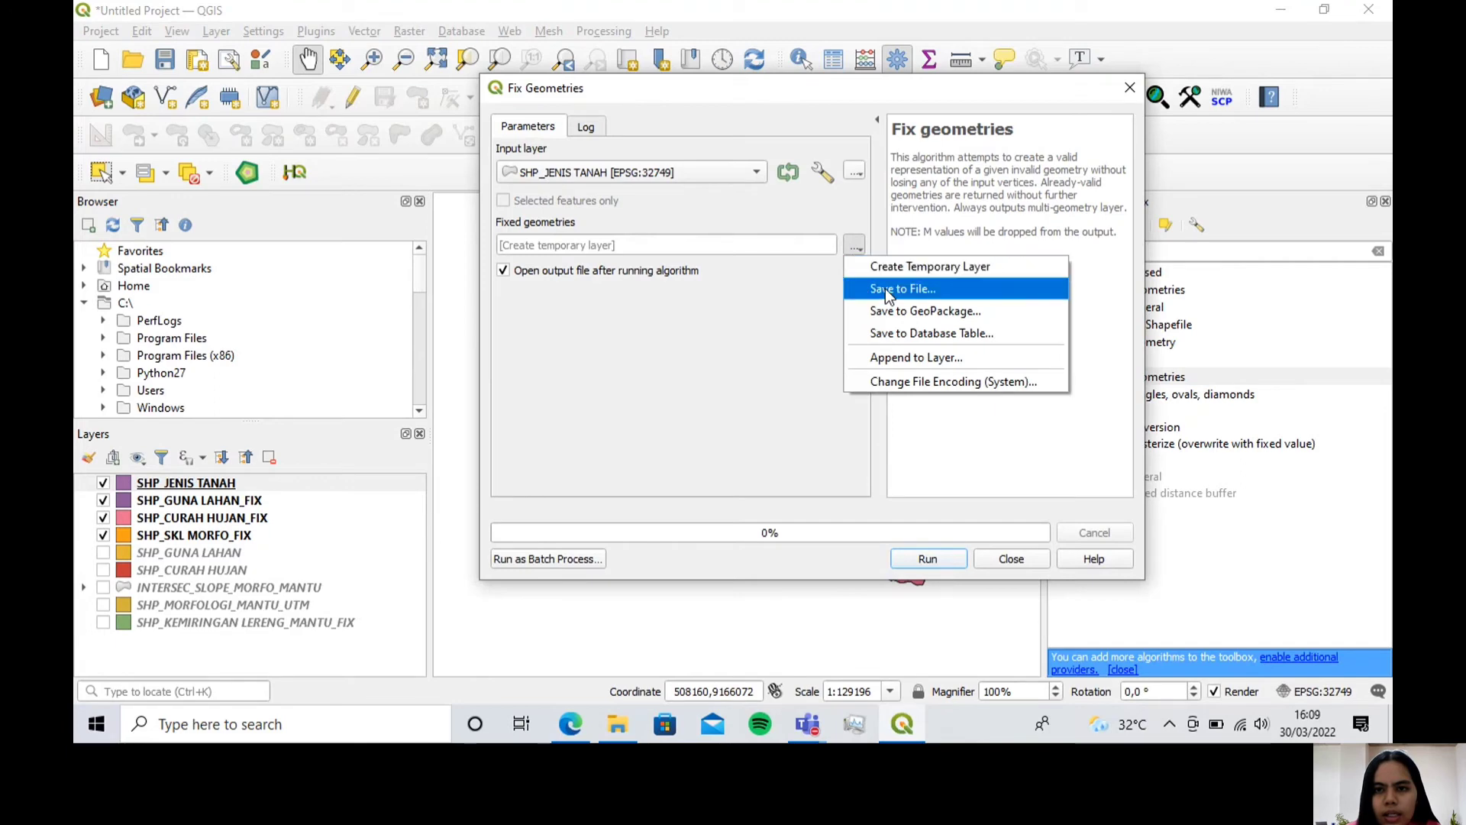
left_click(886, 287)
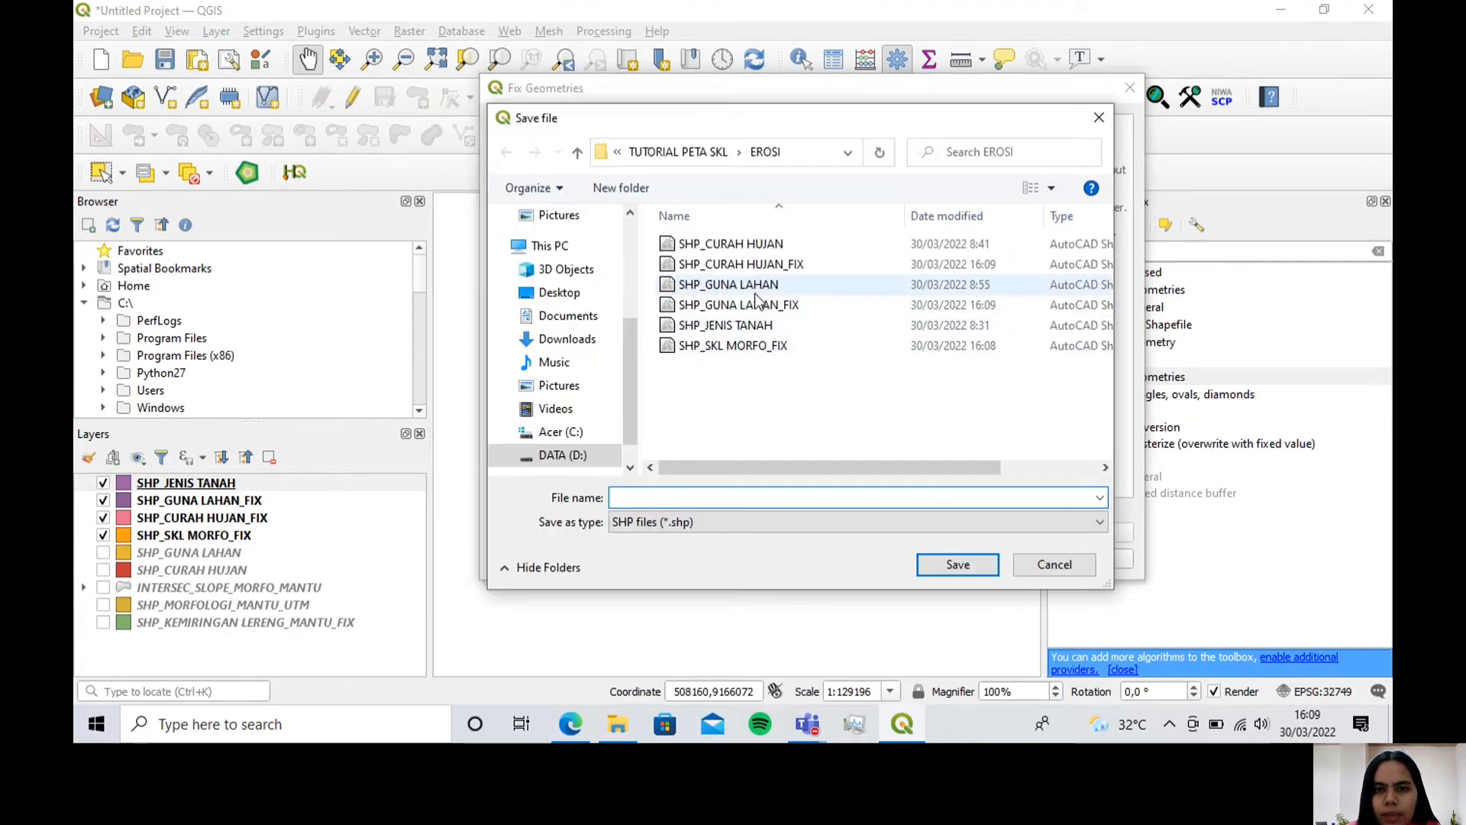
left_click(725, 324)
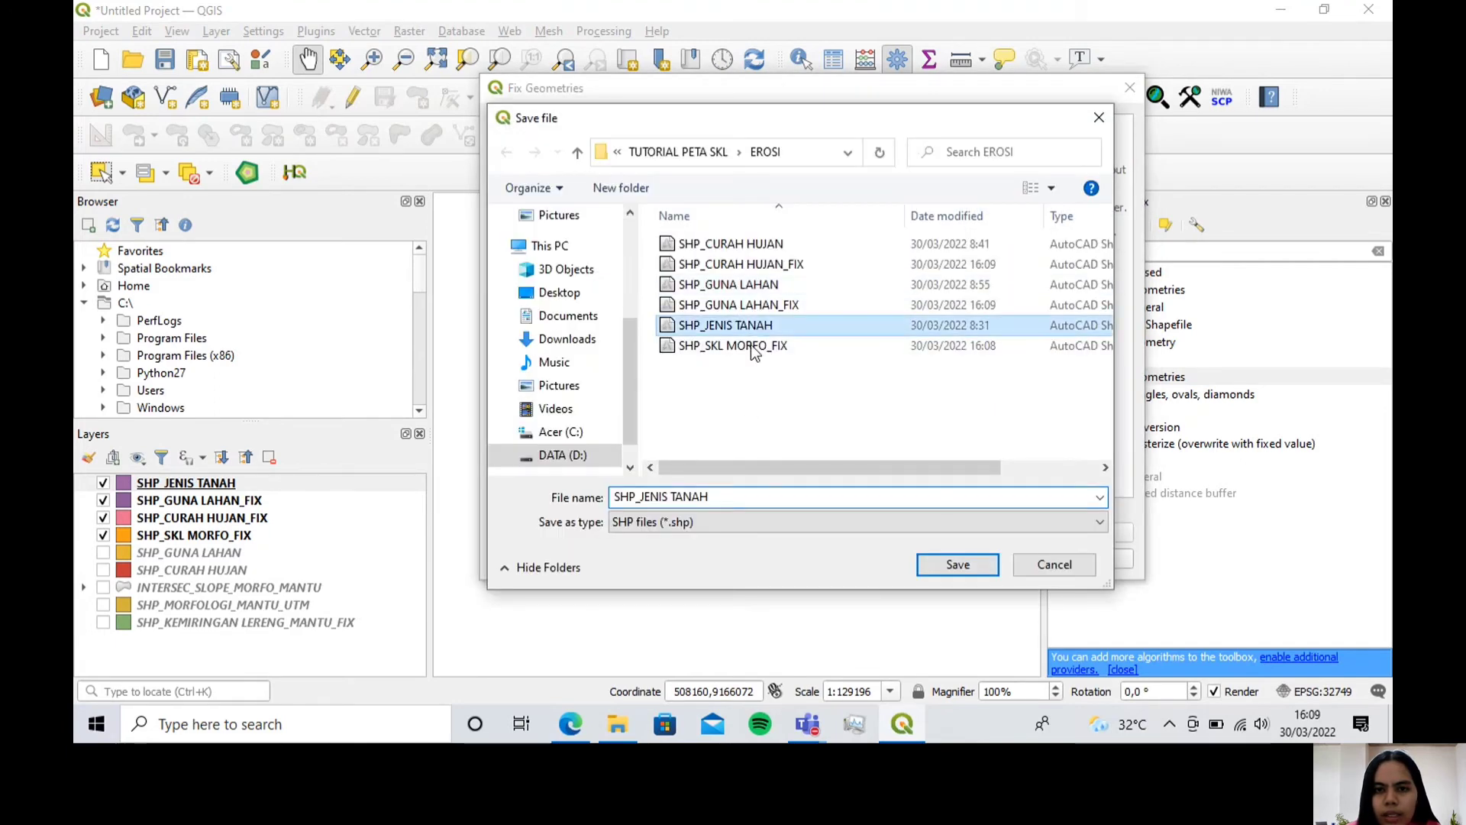
left_click(718, 495)
type("_FIX")
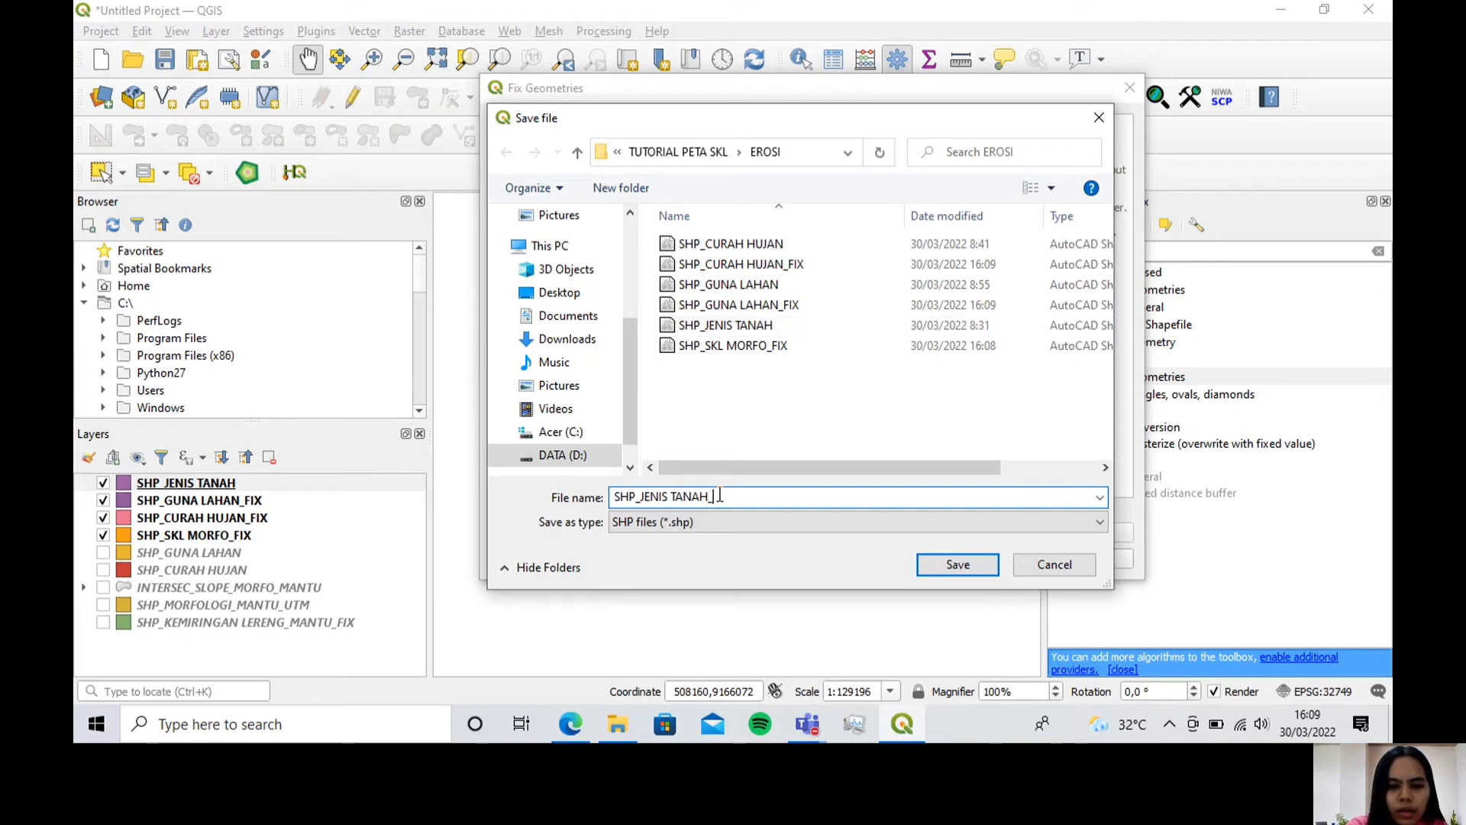
left_click(962, 566)
left_click(926, 555)
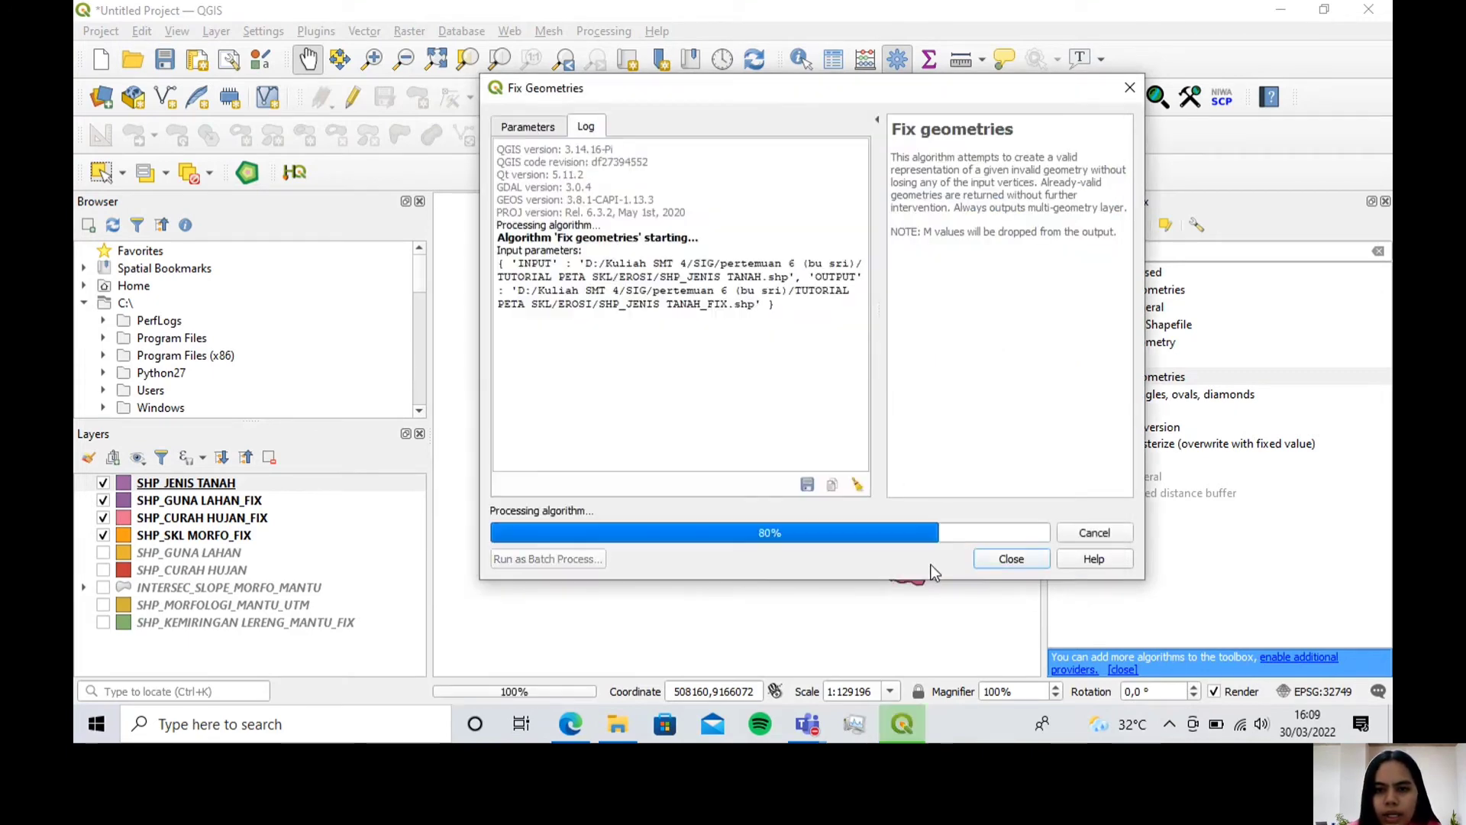
left_click(1004, 561)
Step: Hide the original SHP_JENIS TANAH layer and move it below SHP_SKL MORFO_FIX, and close the Processing Toolbox
left_click(169, 502)
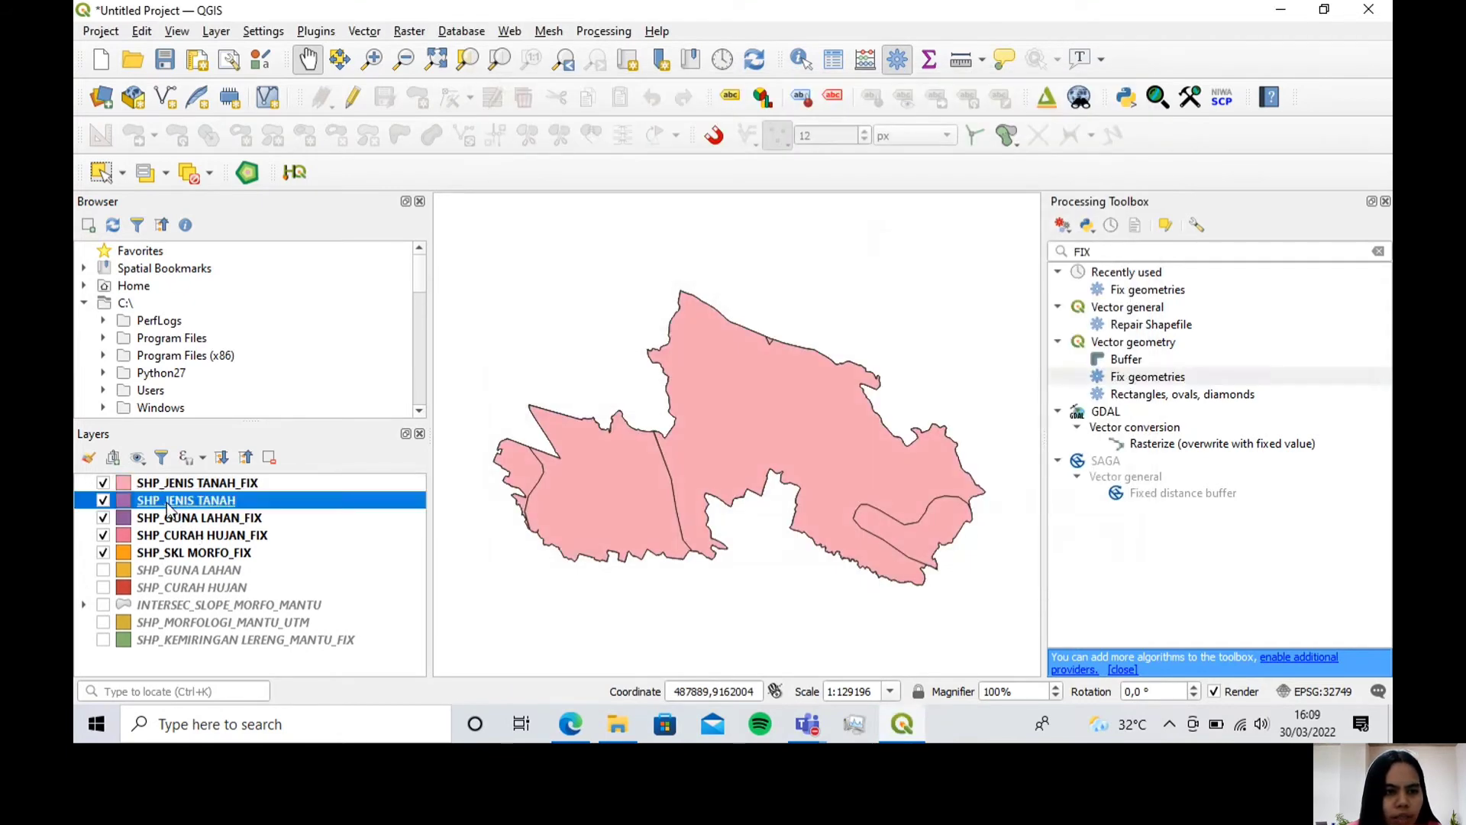
left_click(104, 501)
left_click_drag(163, 508, 203, 562)
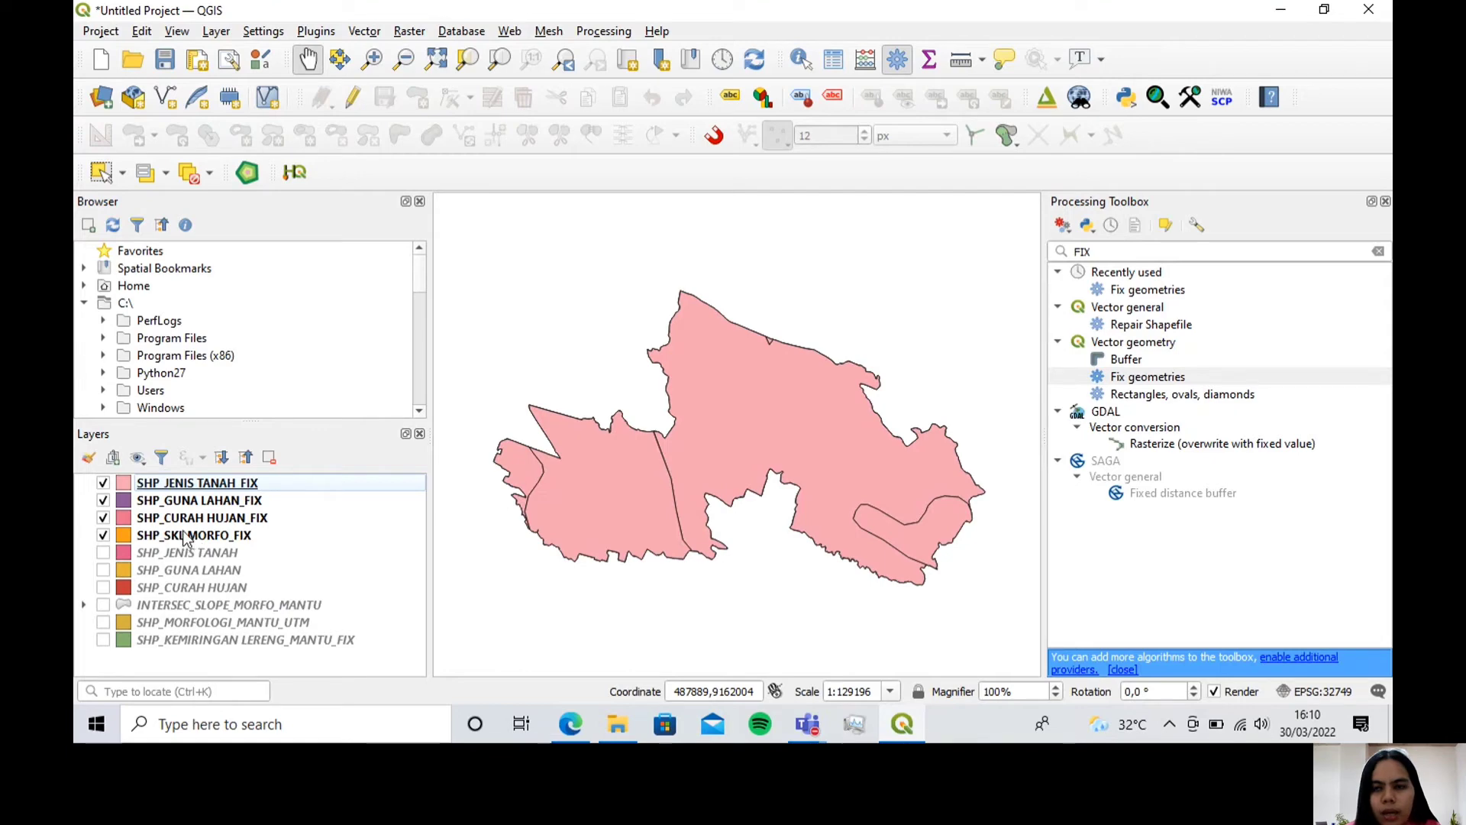
left_click(1386, 201)
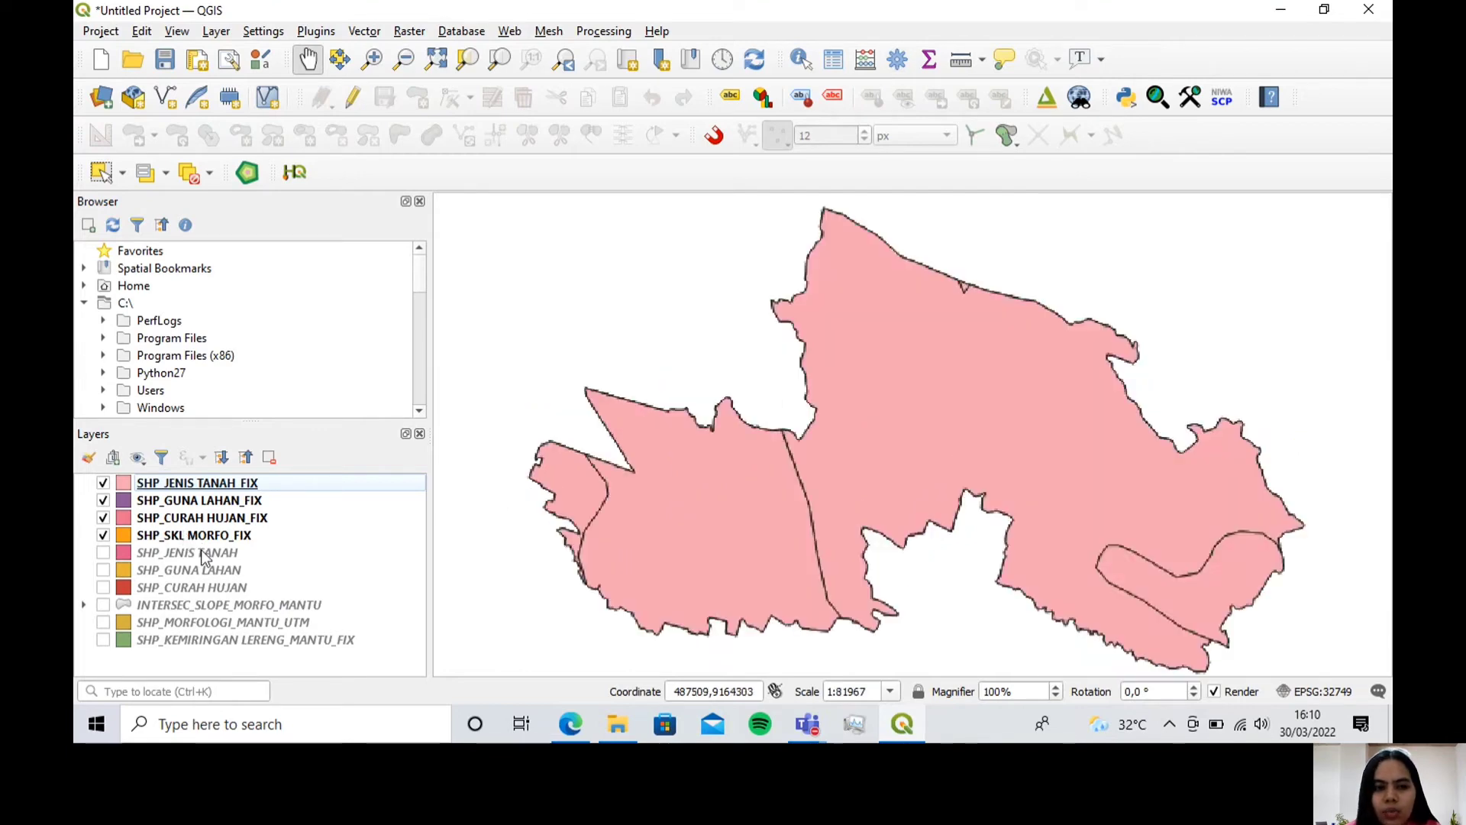
Step: Set up a vector Intersection with SHP_SKL MORFO_FIX as the input layer and SHP_GUNA LAHAN_FIX as the overlay layer
left_click(238, 536)
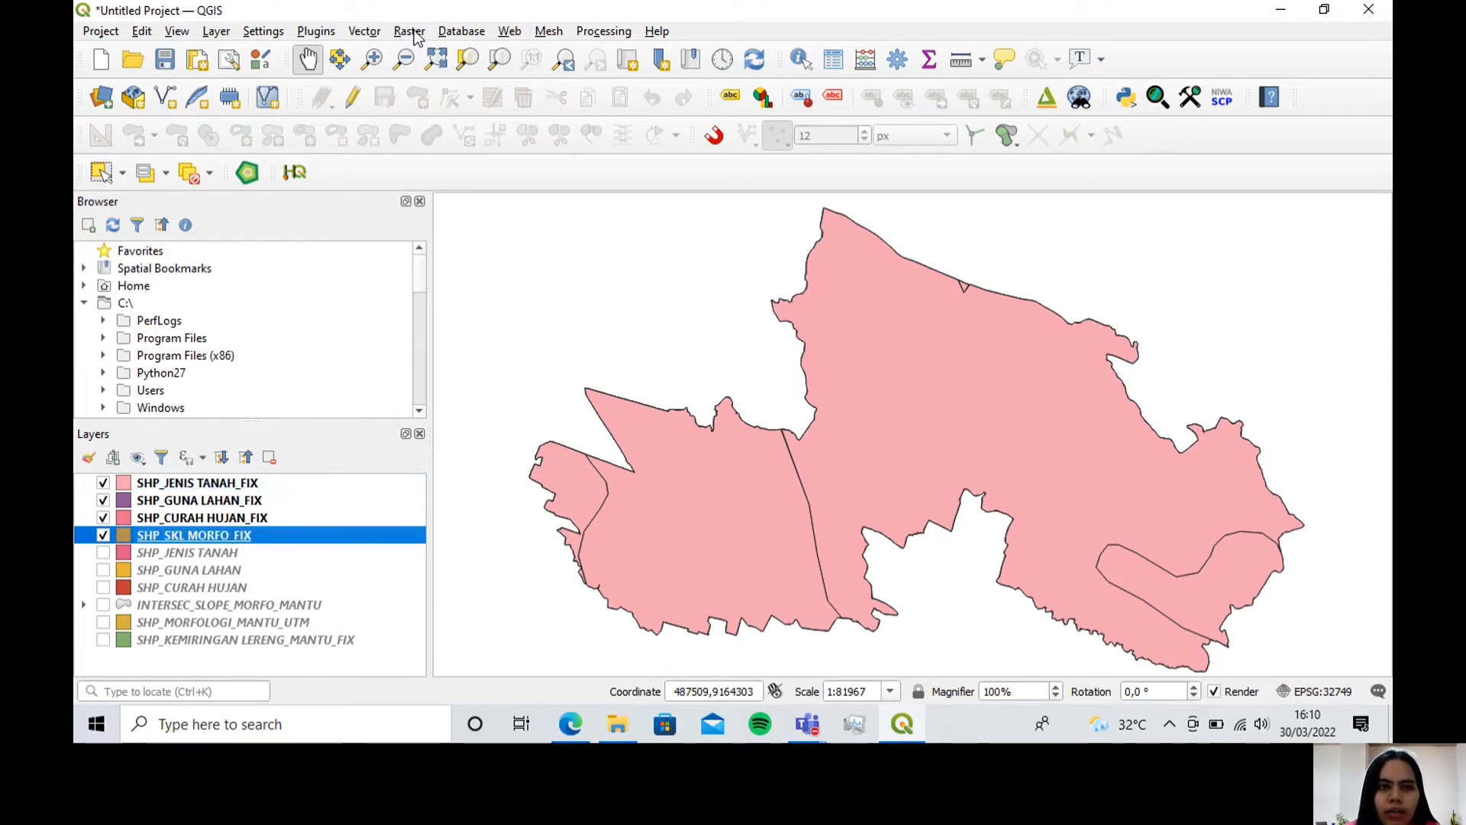
left_click(371, 32)
mouse_move(376, 74)
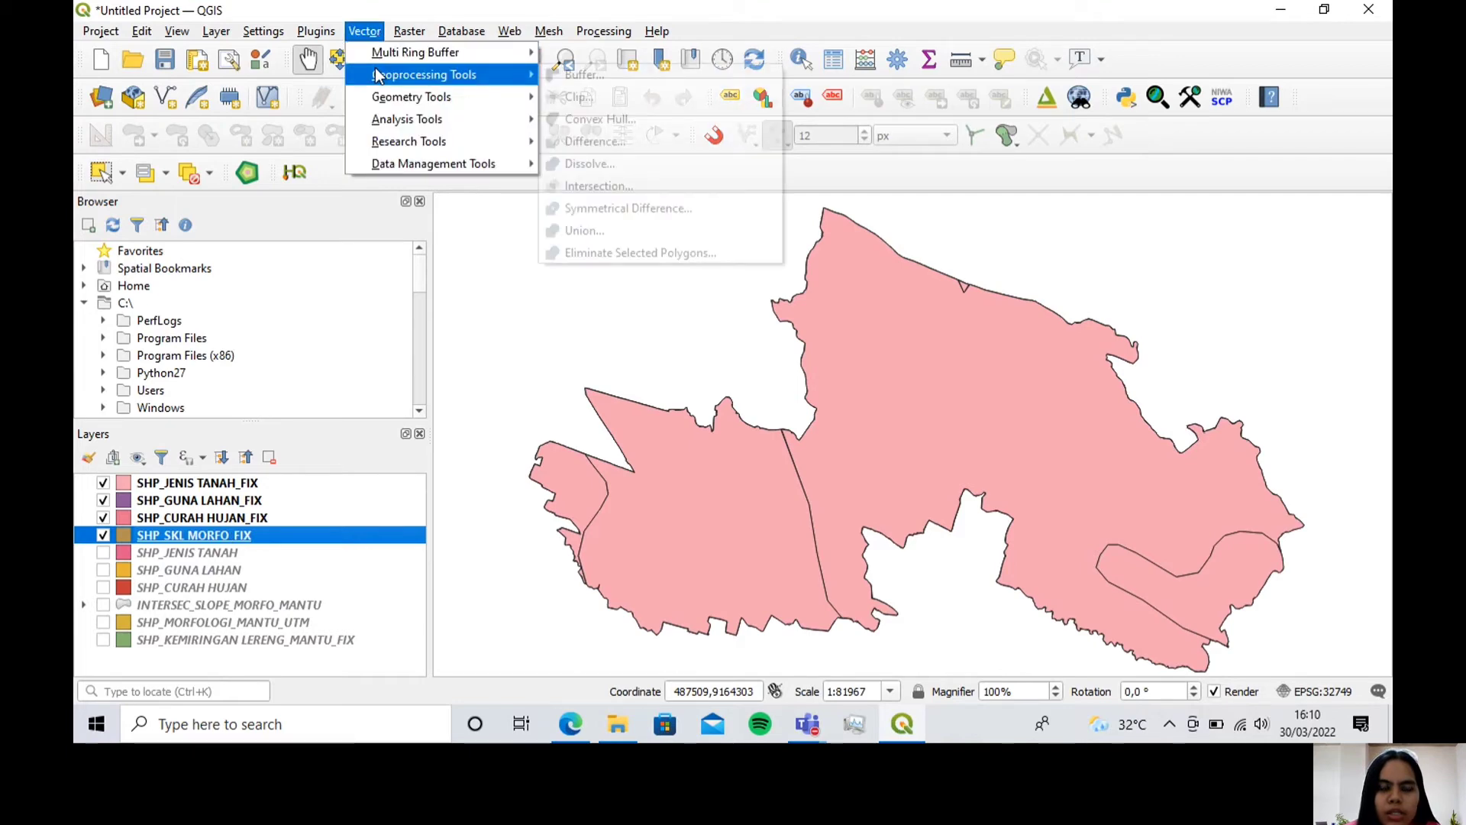
left_click(567, 187)
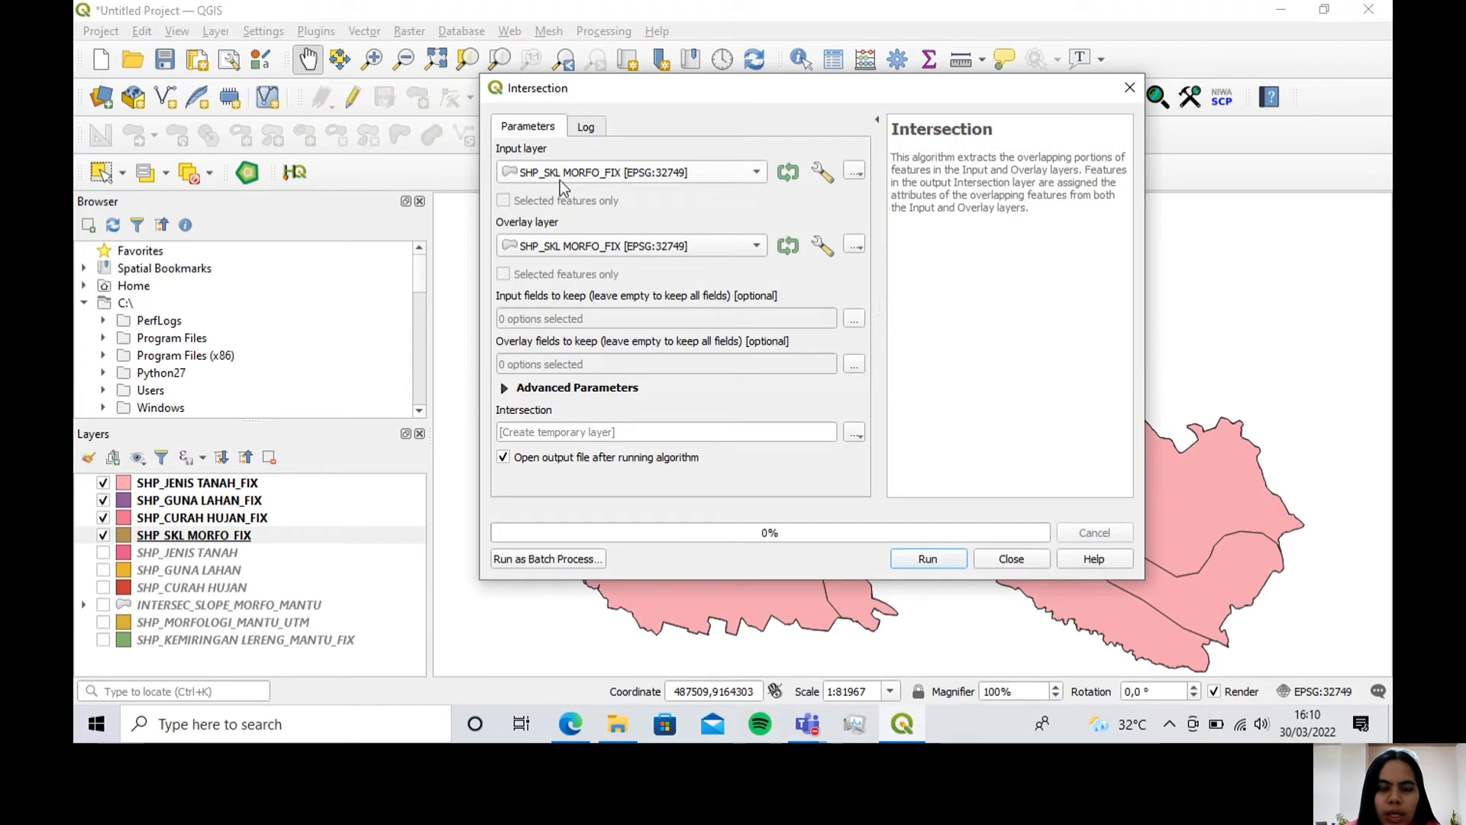
left_click(681, 246)
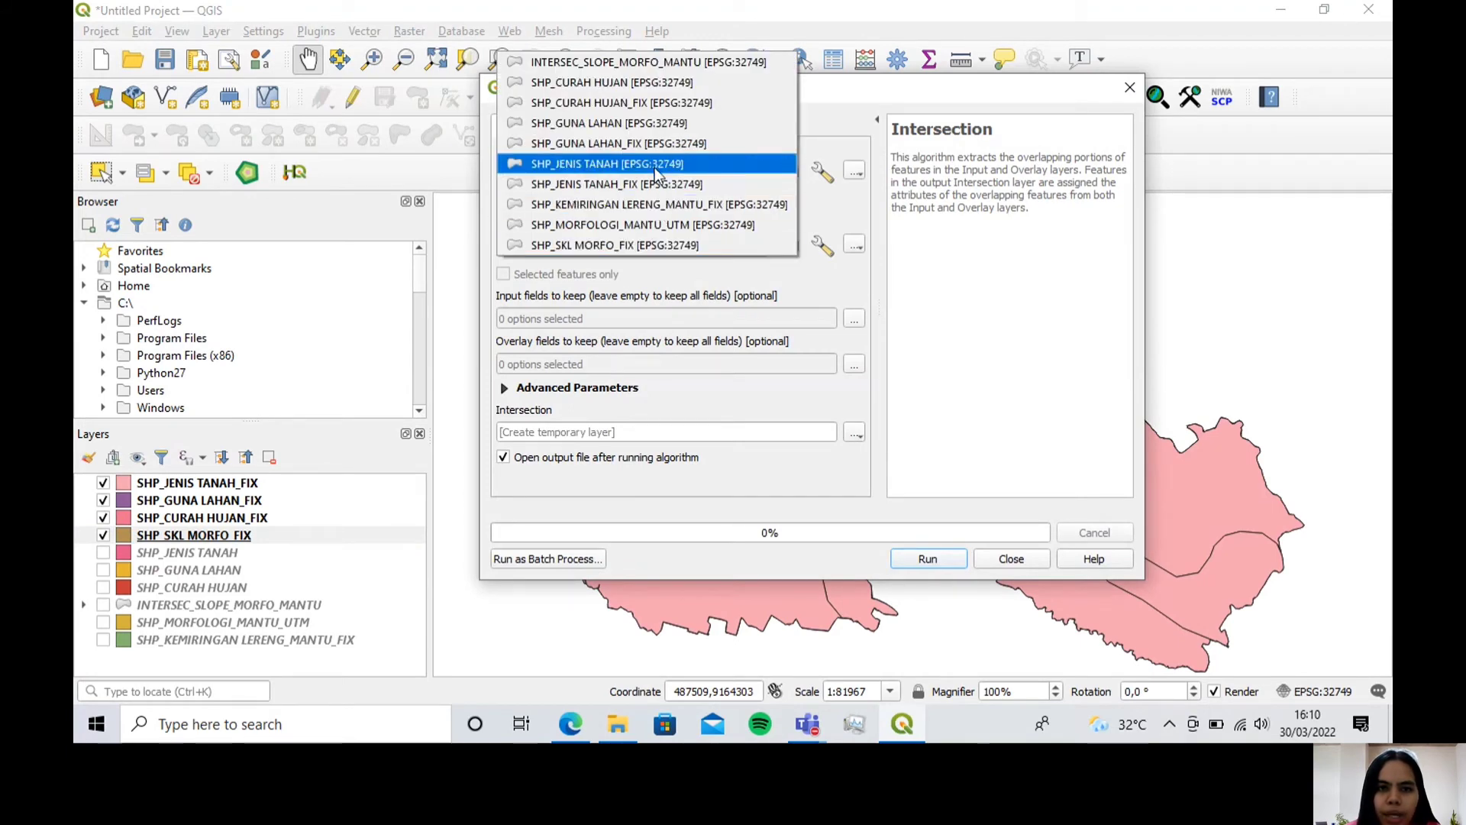
left_click(654, 145)
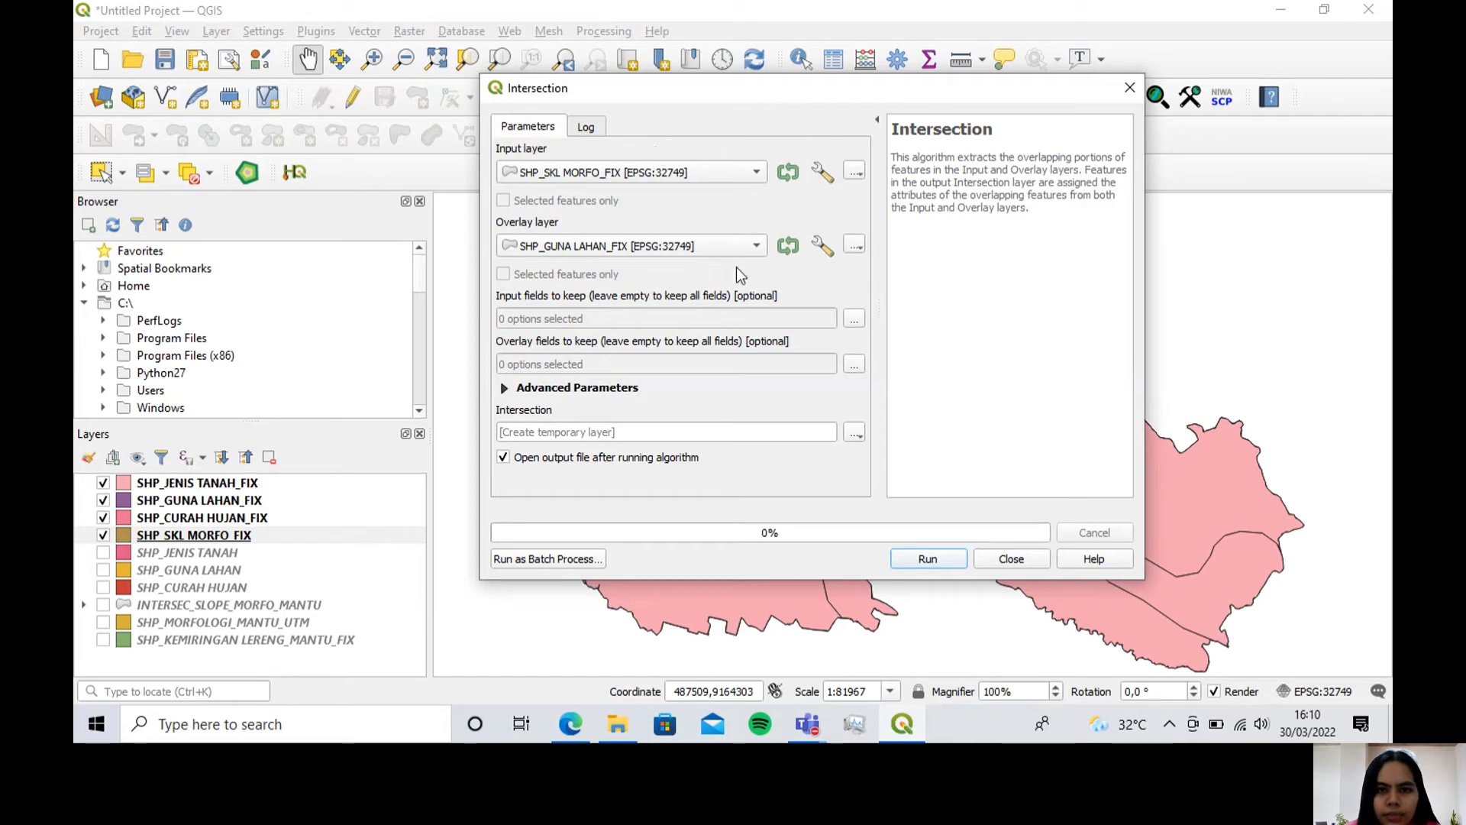
Step: Run the intersection with its output saved as INTERSEC_SKL MORFO_GUNLAH in the EROSI folder
left_click(853, 433)
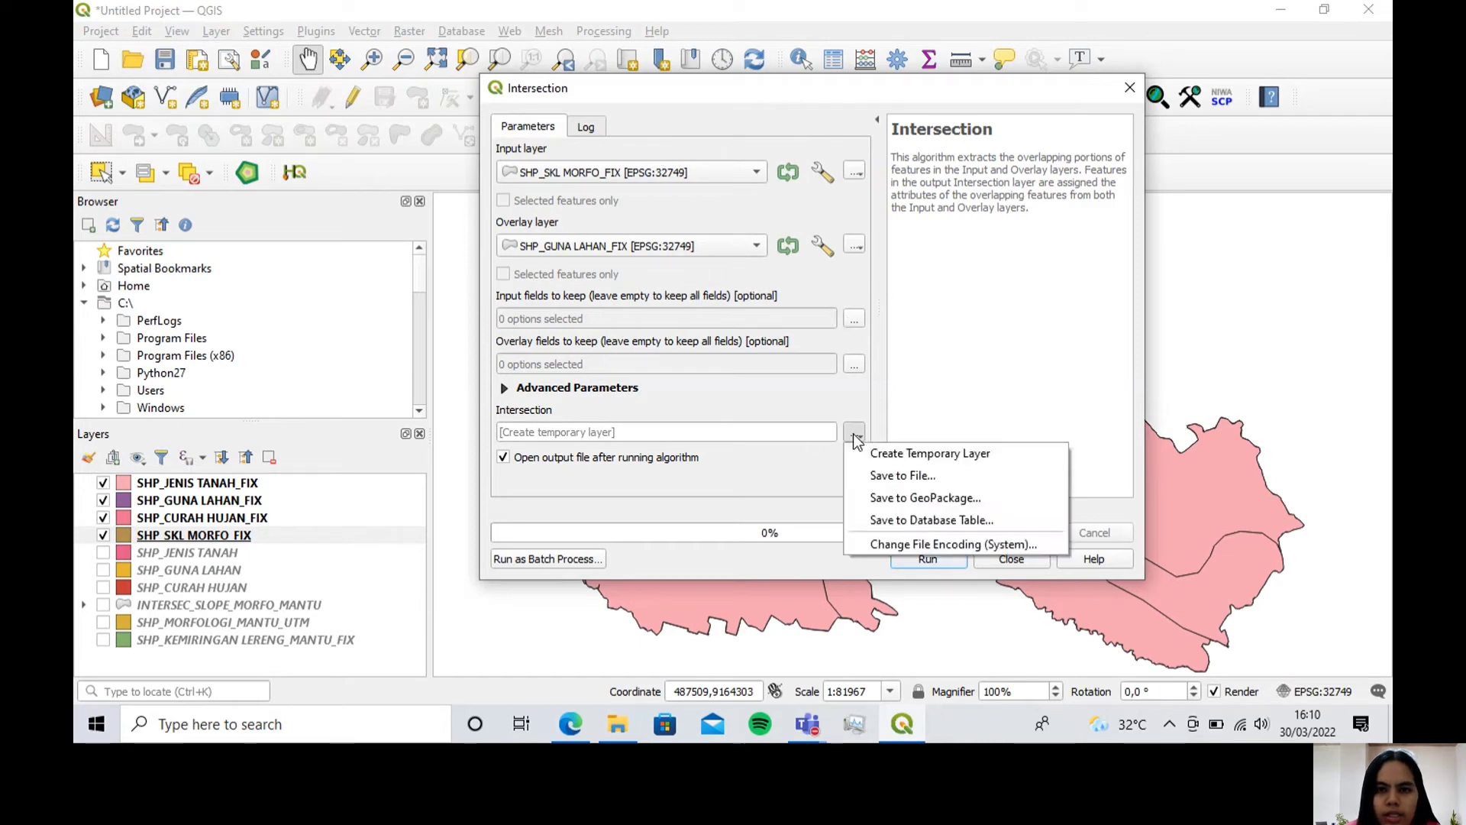
left_click(921, 478)
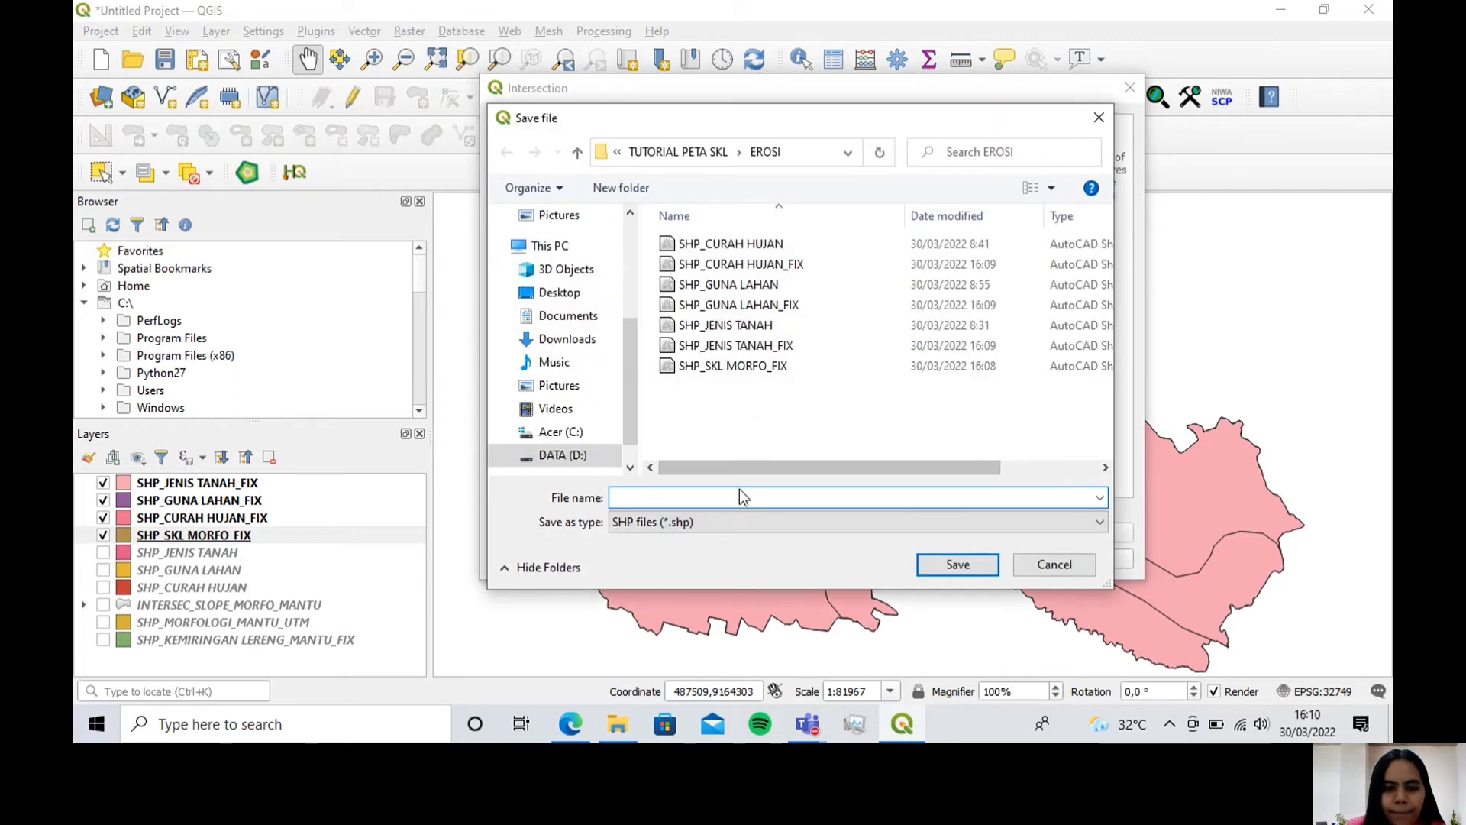
type("INTERSE")
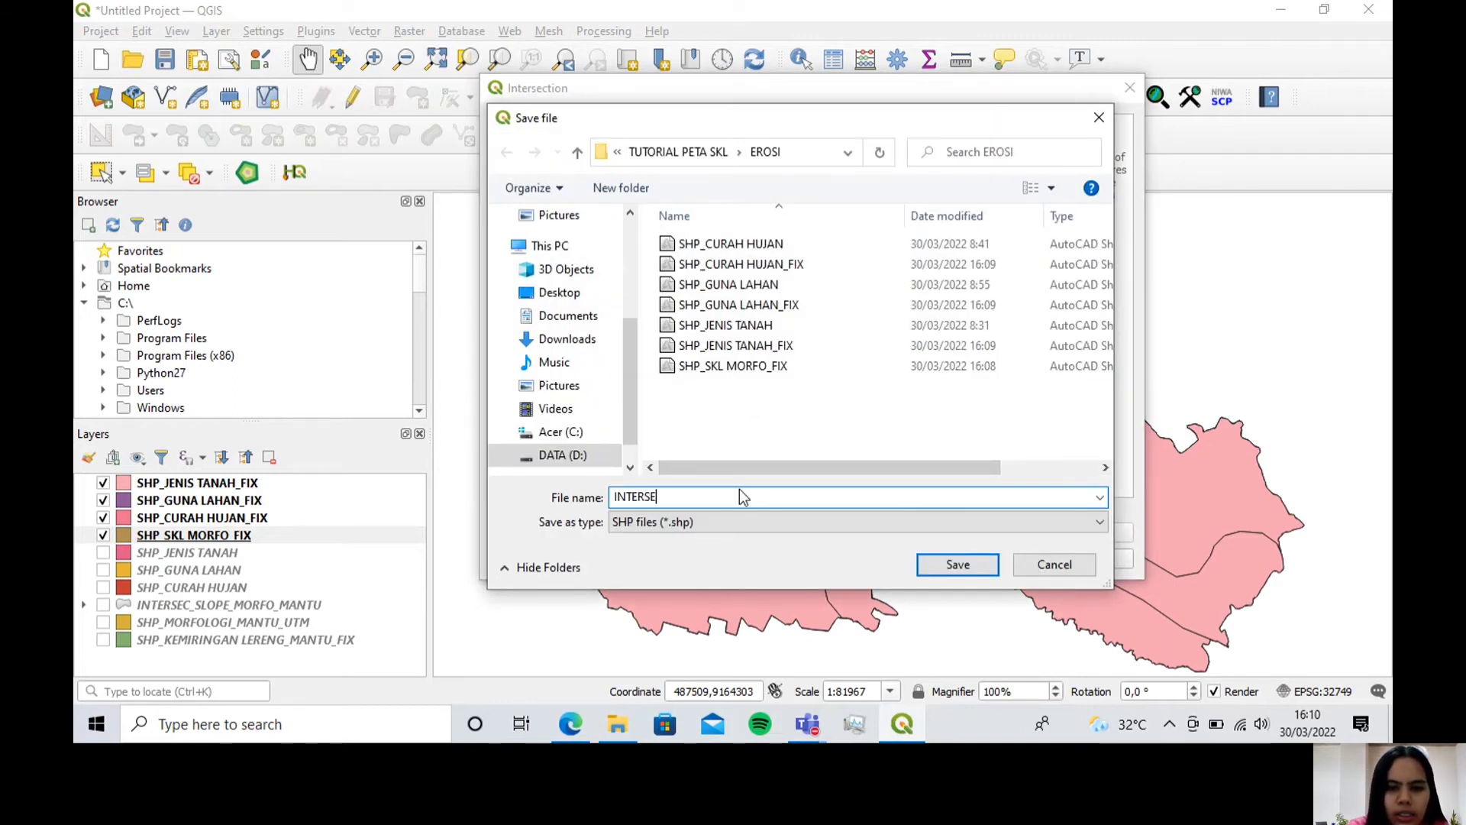
type("C_SKL")
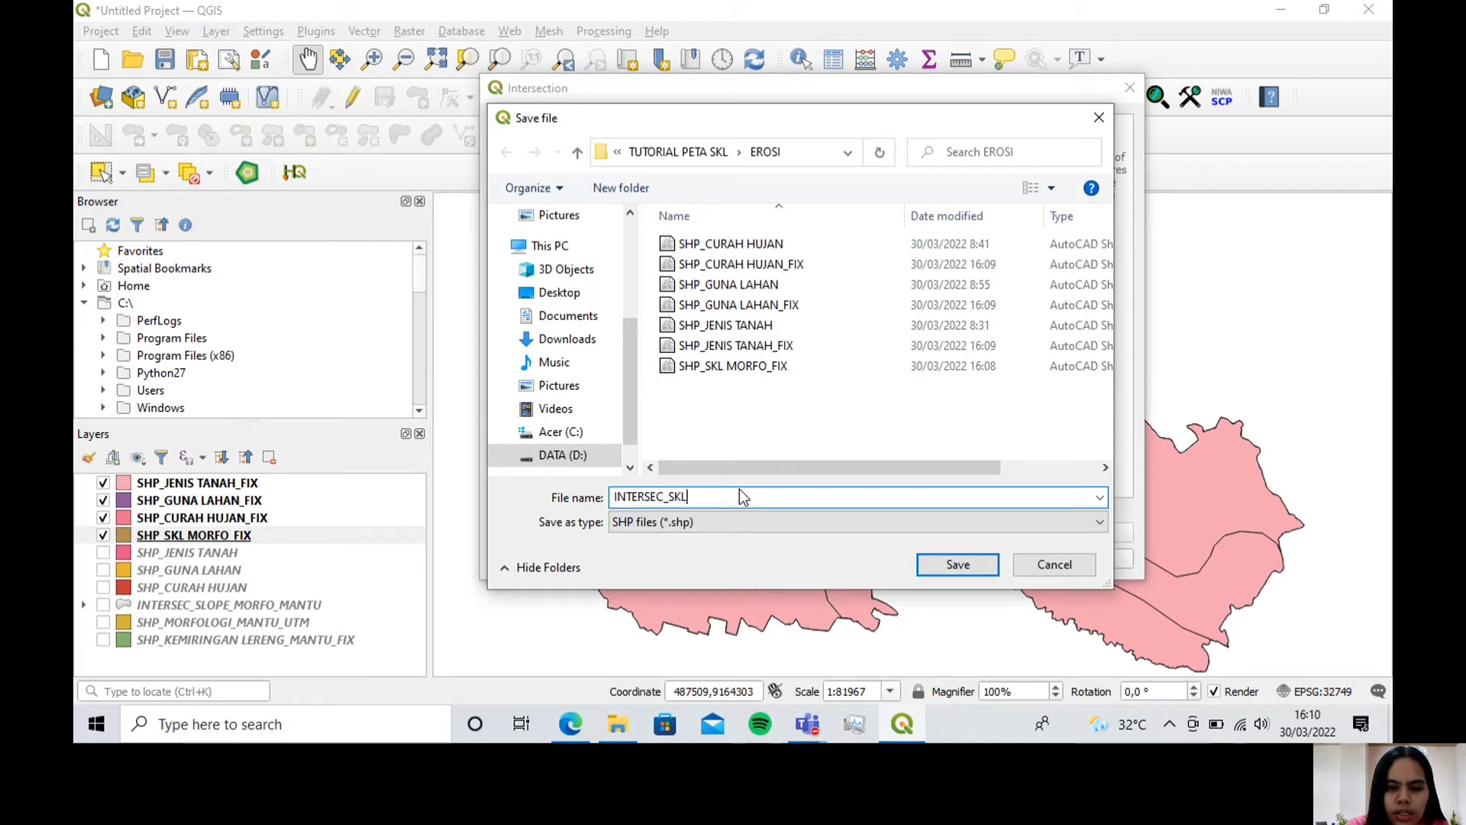
type(" MORFO_")
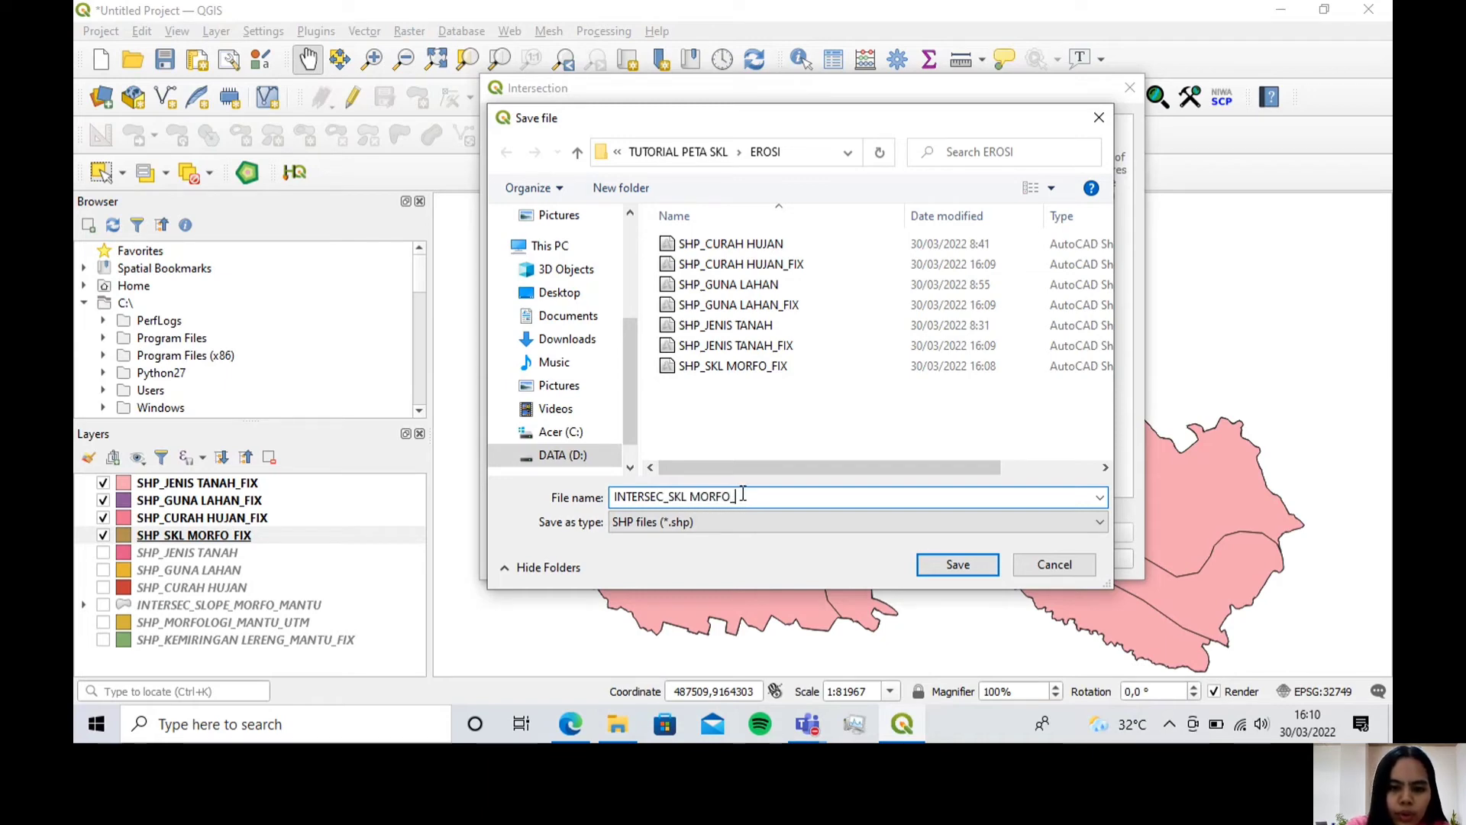
type("GUNLAH")
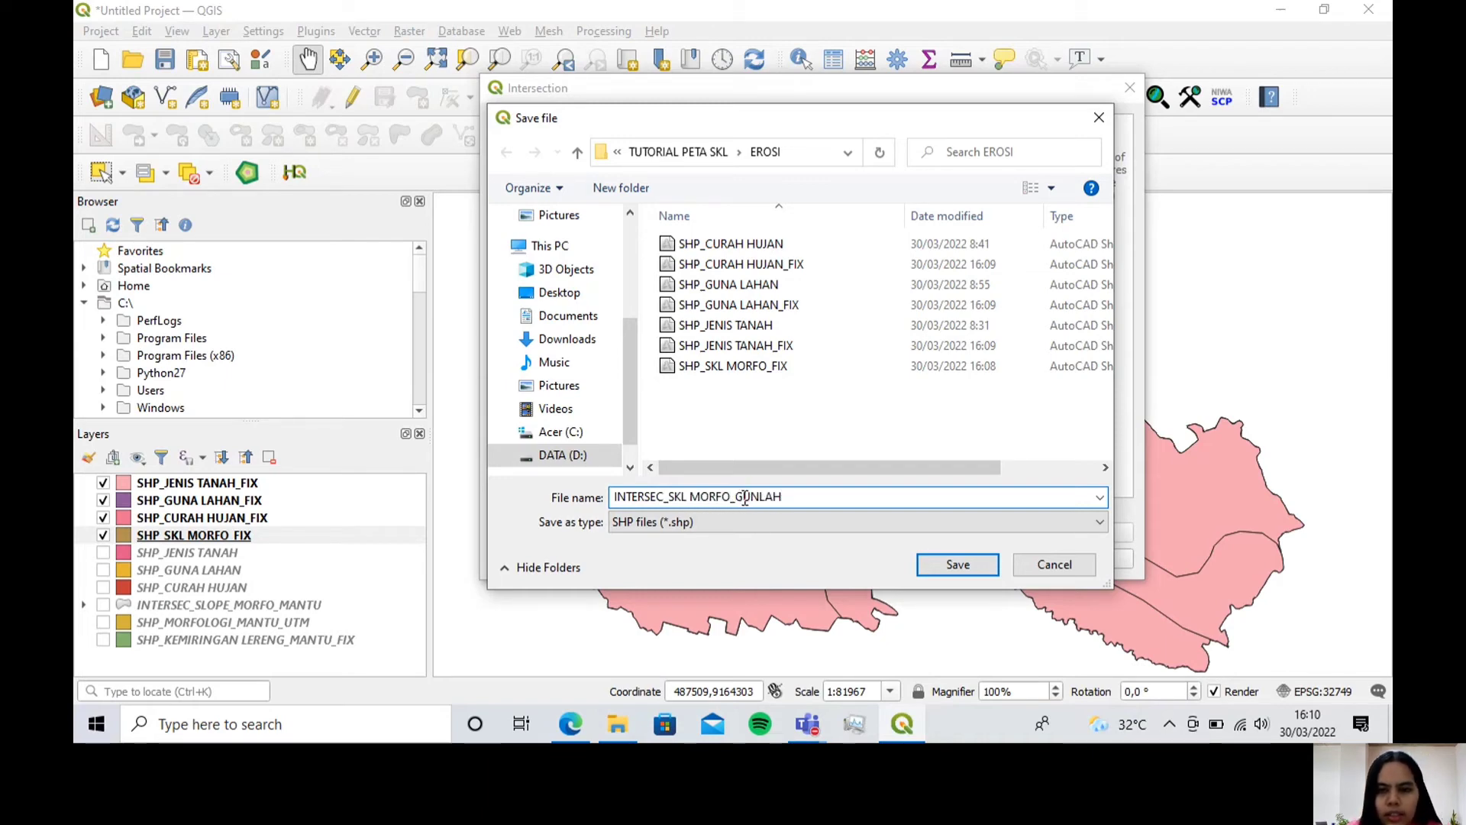
left_click(937, 573)
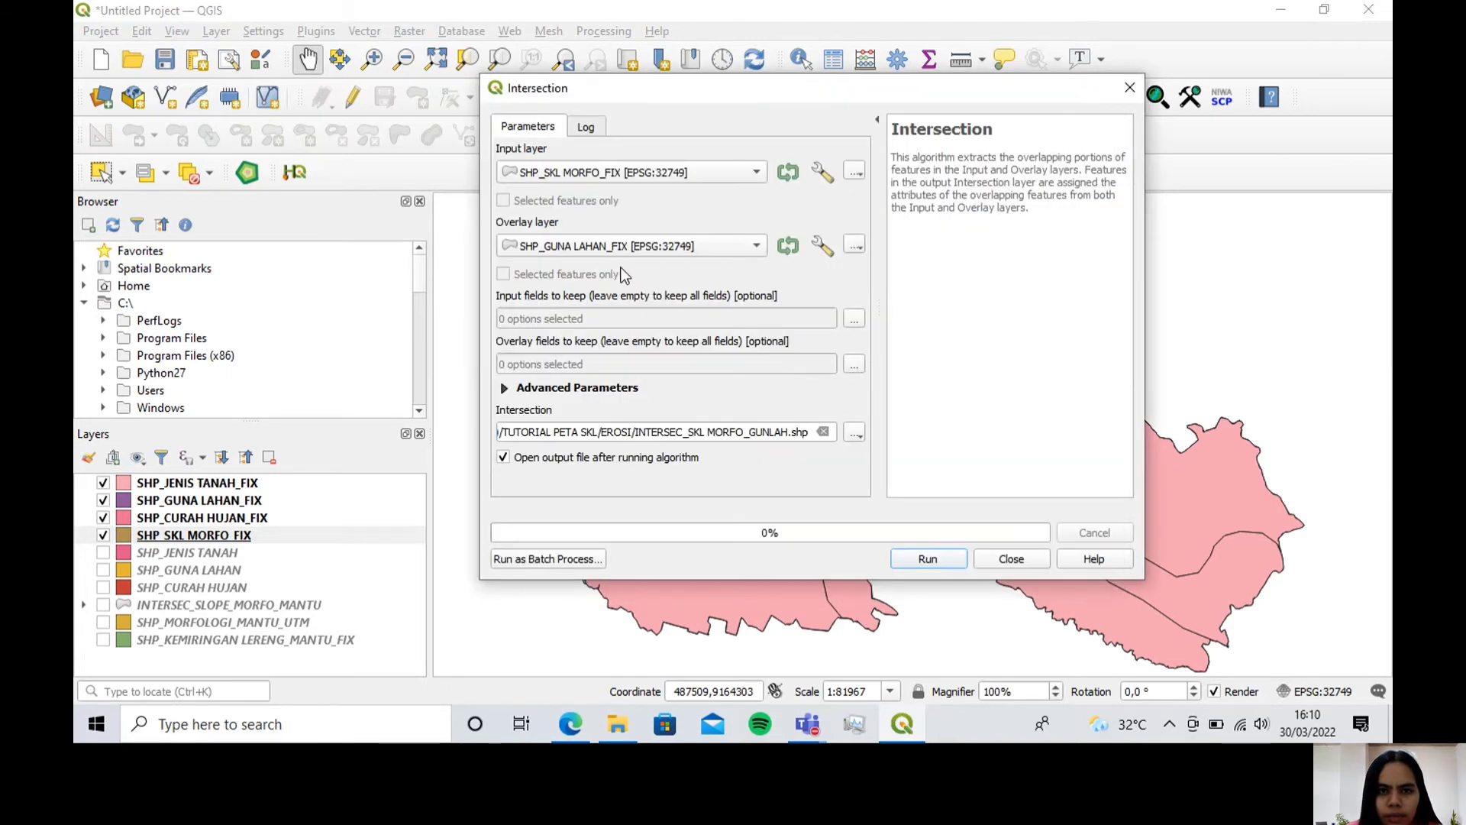
left_click(914, 562)
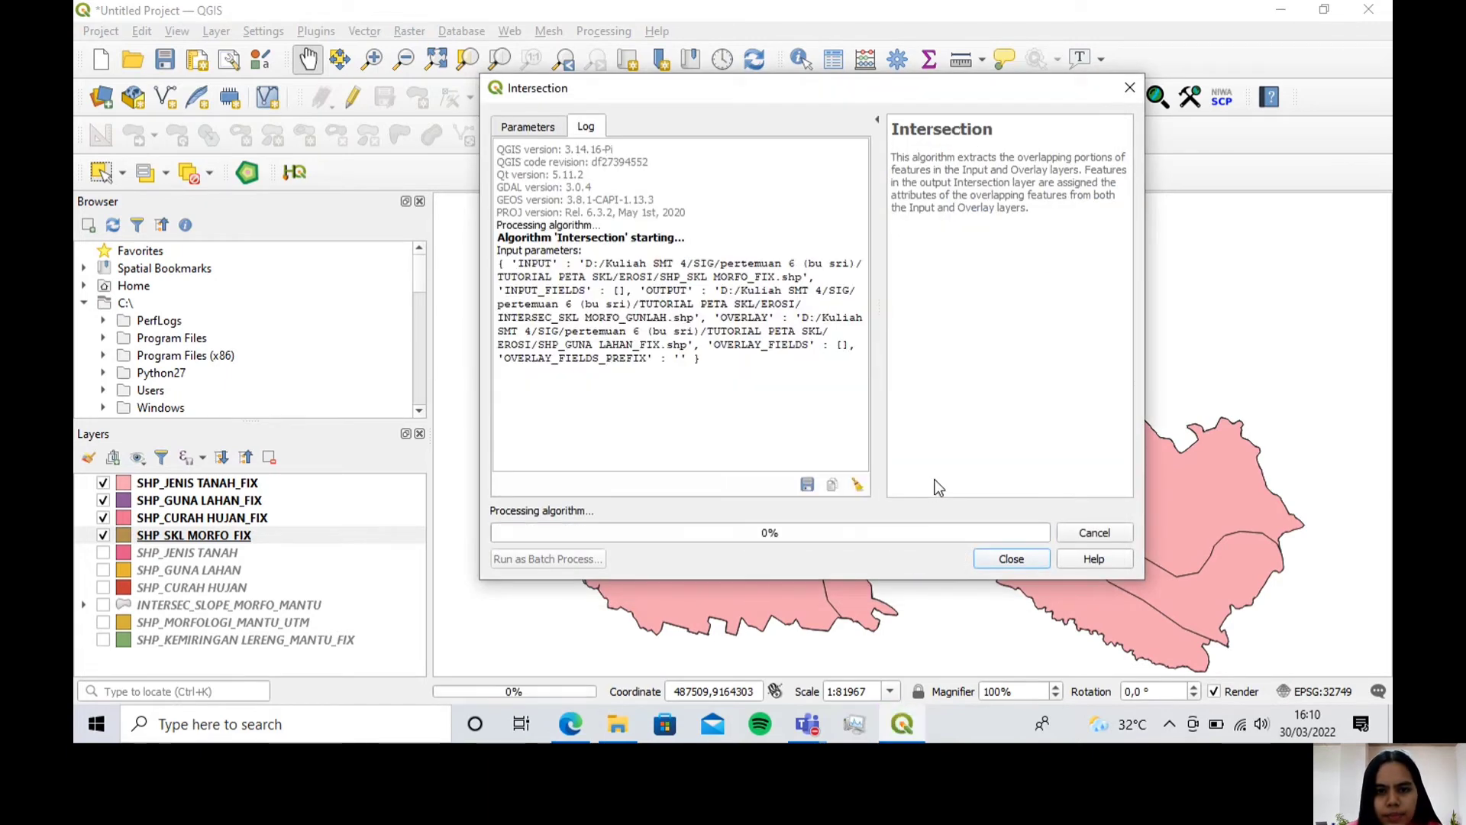
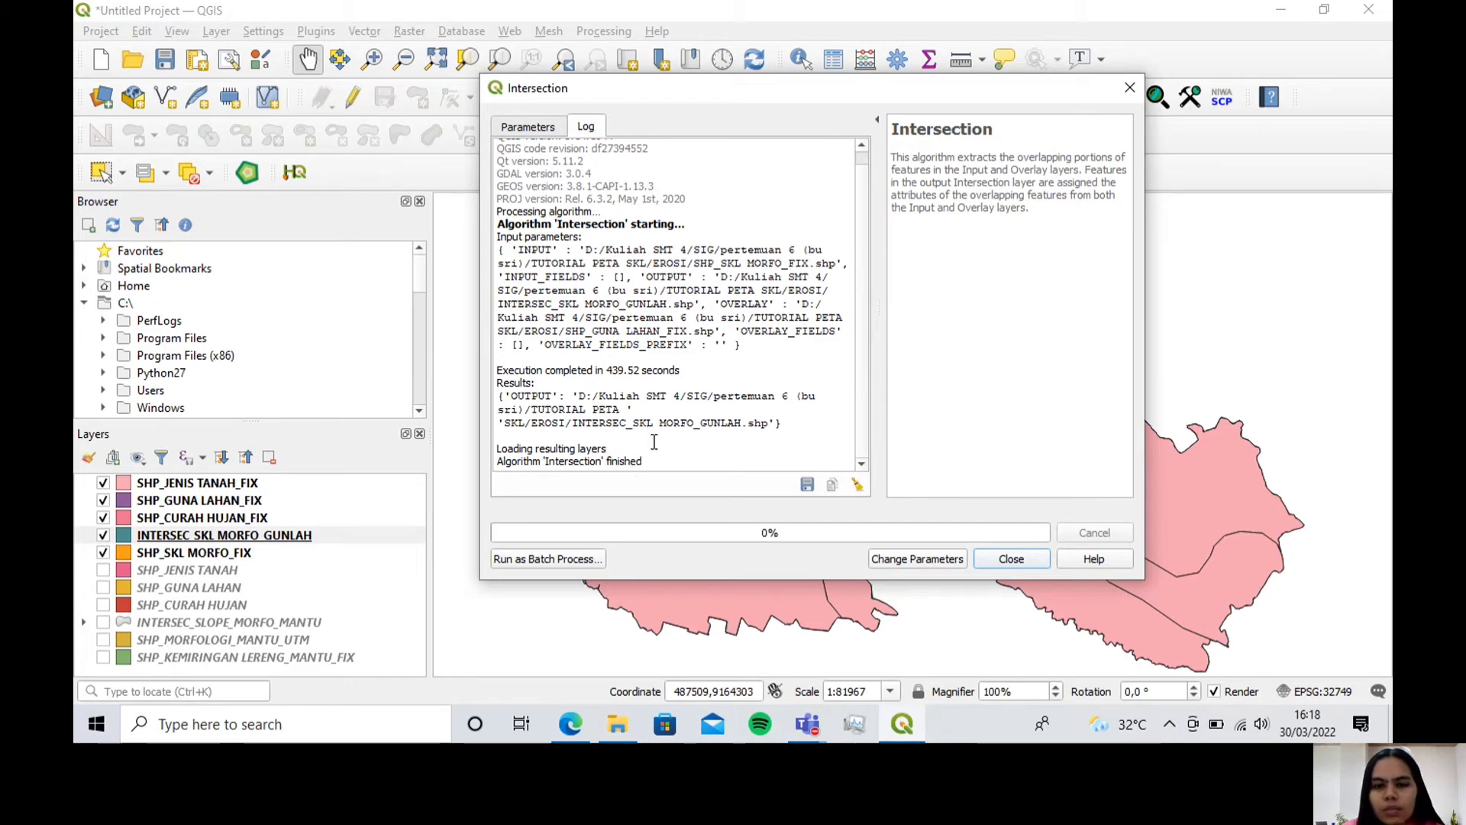
left_click(1012, 561)
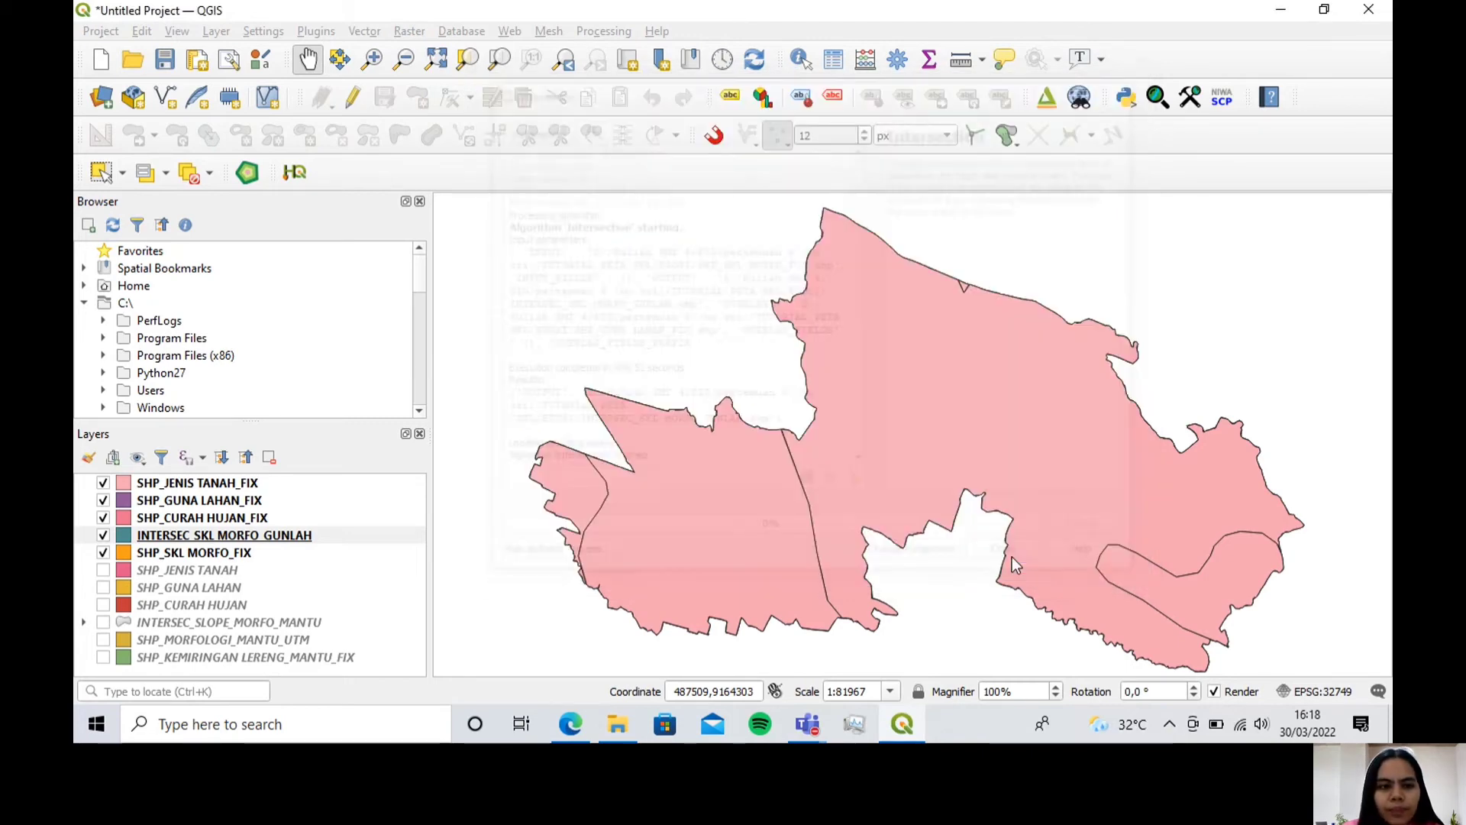
Step: Hide the SHP_SKL MORFO_FIX and SHP_GUNA LAHAN_FIX layers, and move SHP_GUNA LAHAN_FIX below INTERSEC_SKL MORFO_GUNLAH
left_click(103, 552)
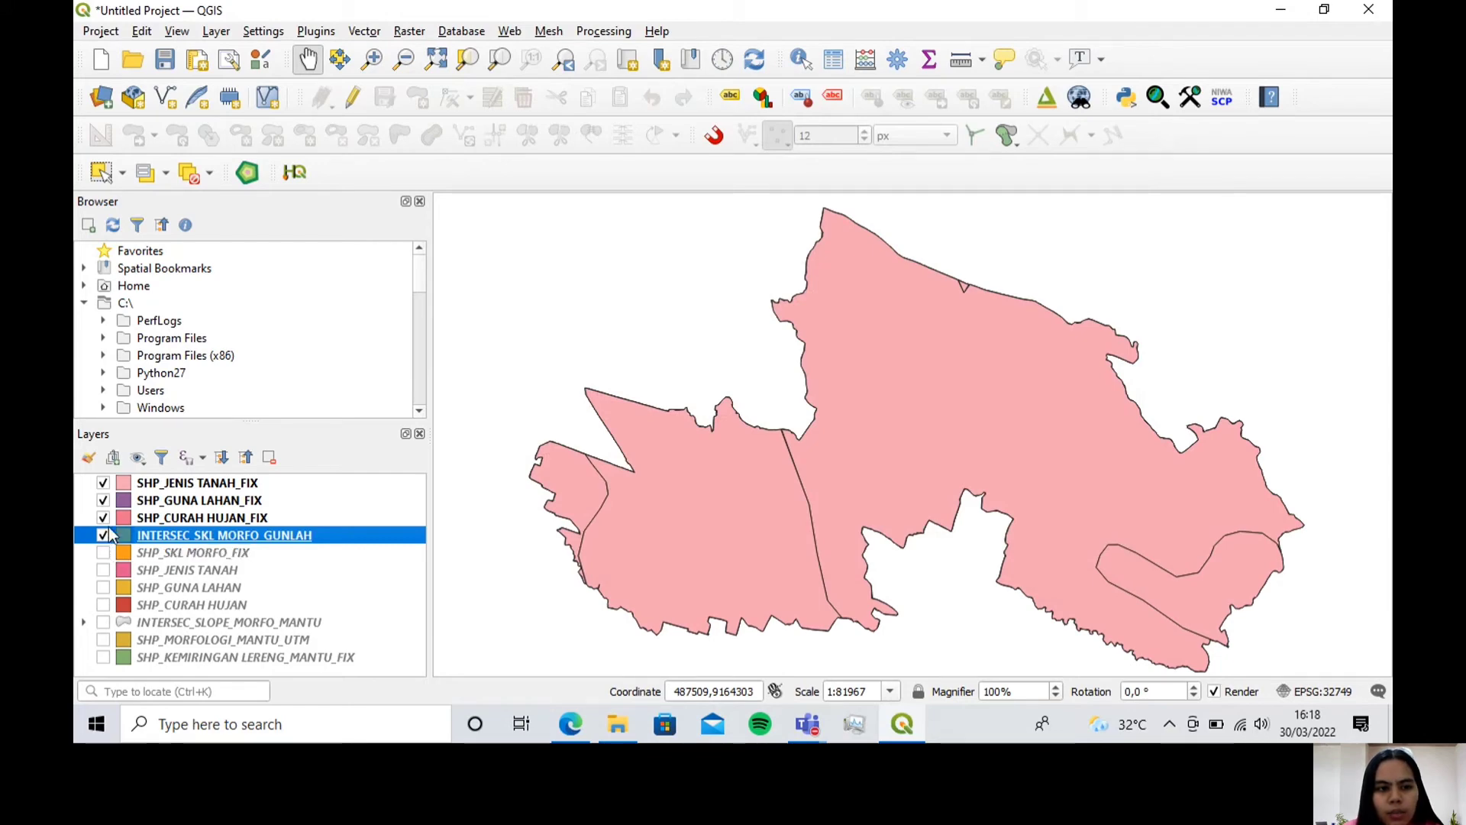
left_click(103, 500)
left_click_drag(172, 504, 196, 543)
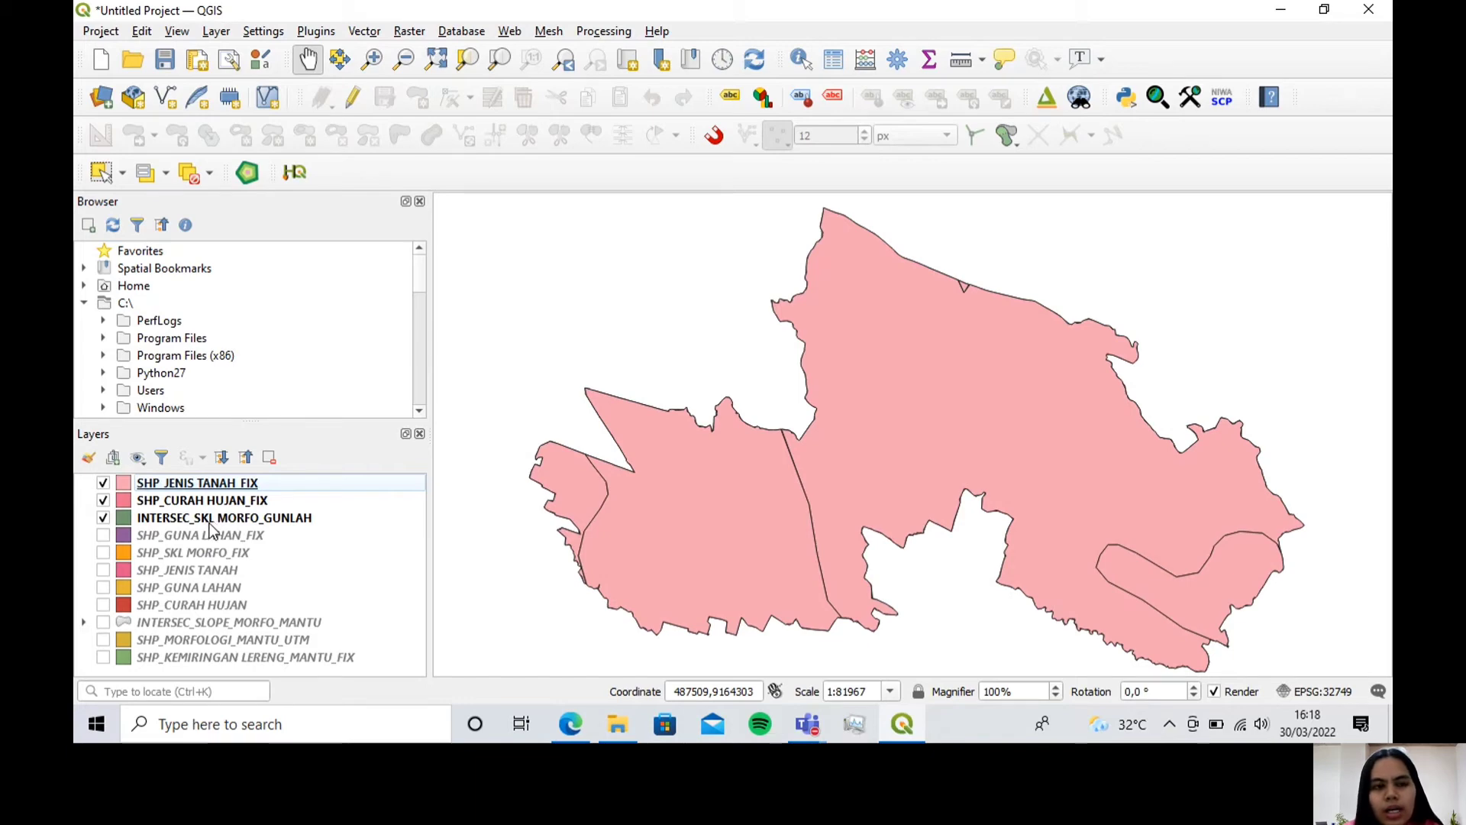
Step: Fix the geometries of INTERSEC_SKL MORFO_GUNLAH, saving the output as INTERSEC_SKL MORFO_GUNLAH_FIX in the EROSI folder
left_click(212, 520)
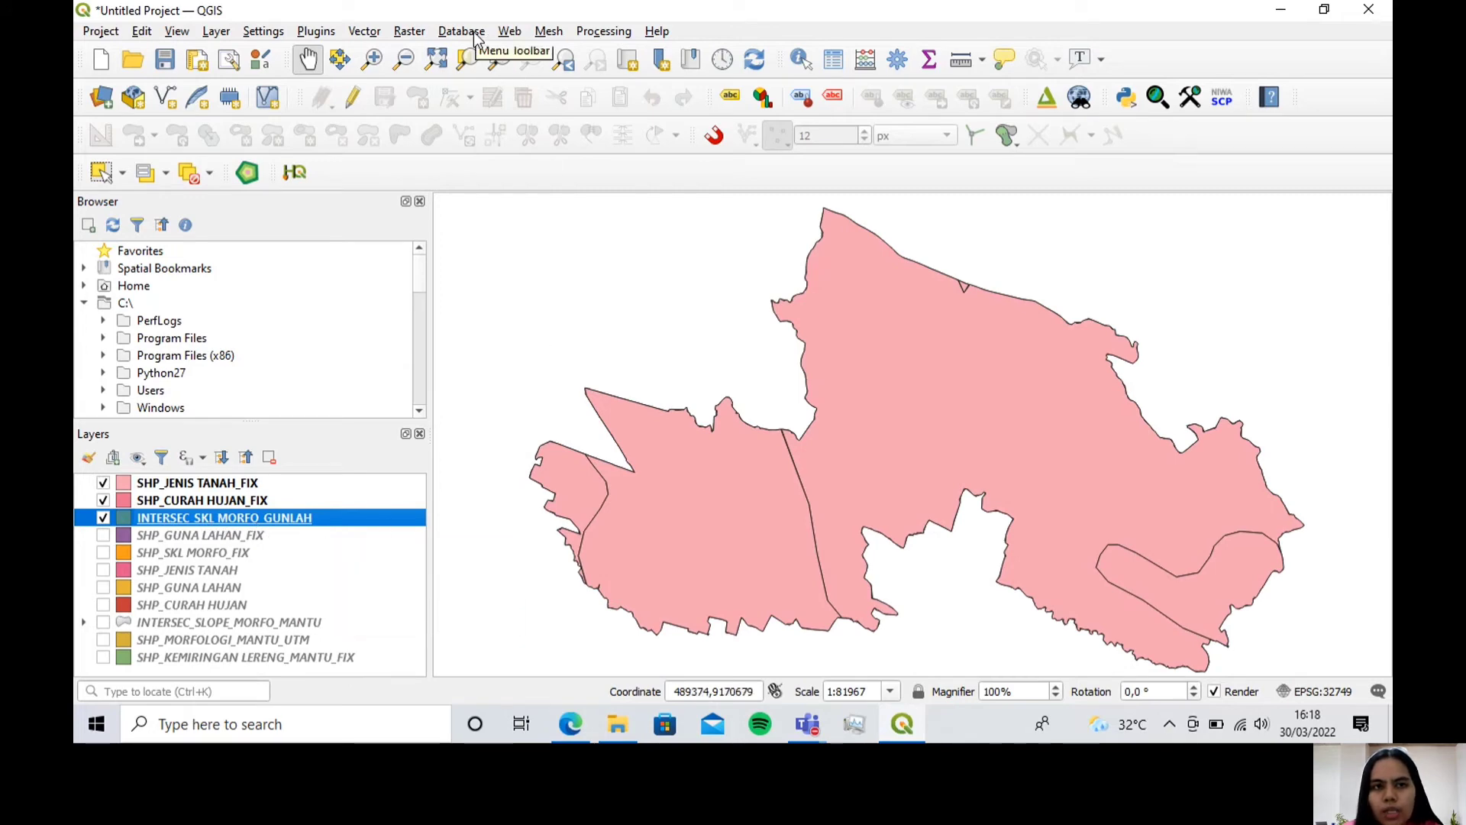
left_click(599, 30)
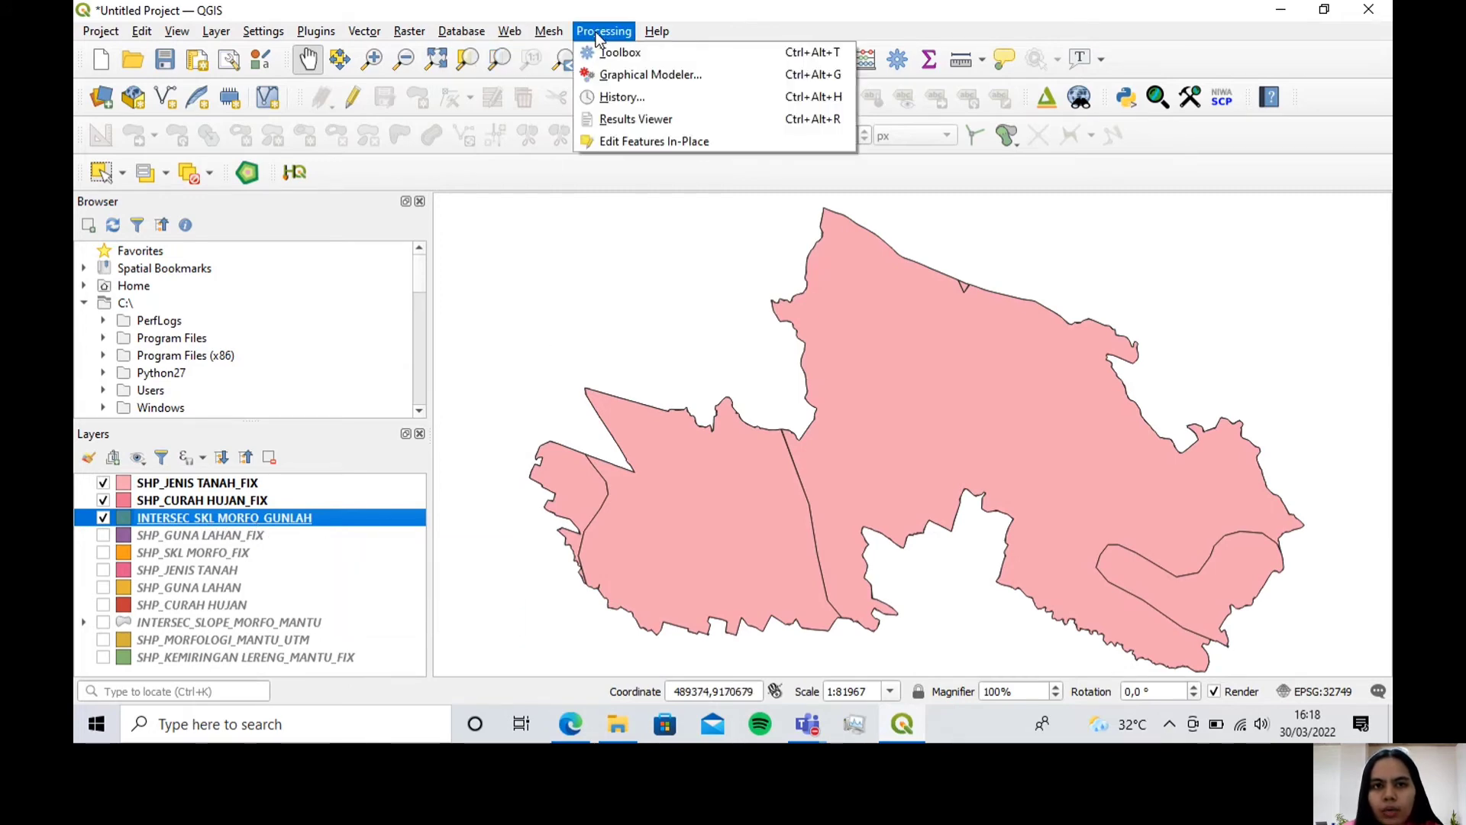
left_click(619, 53)
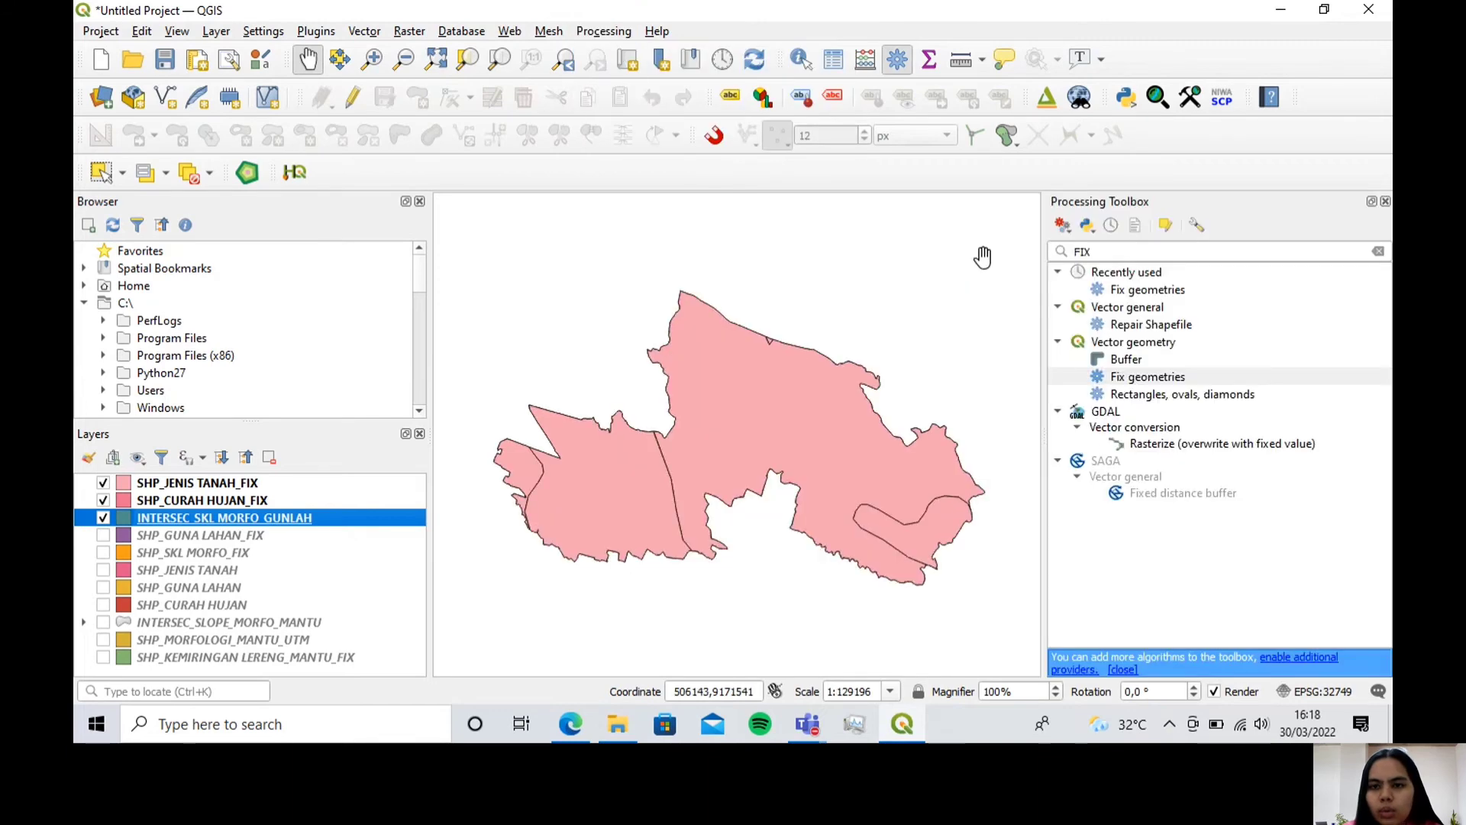
double_click(1143, 377)
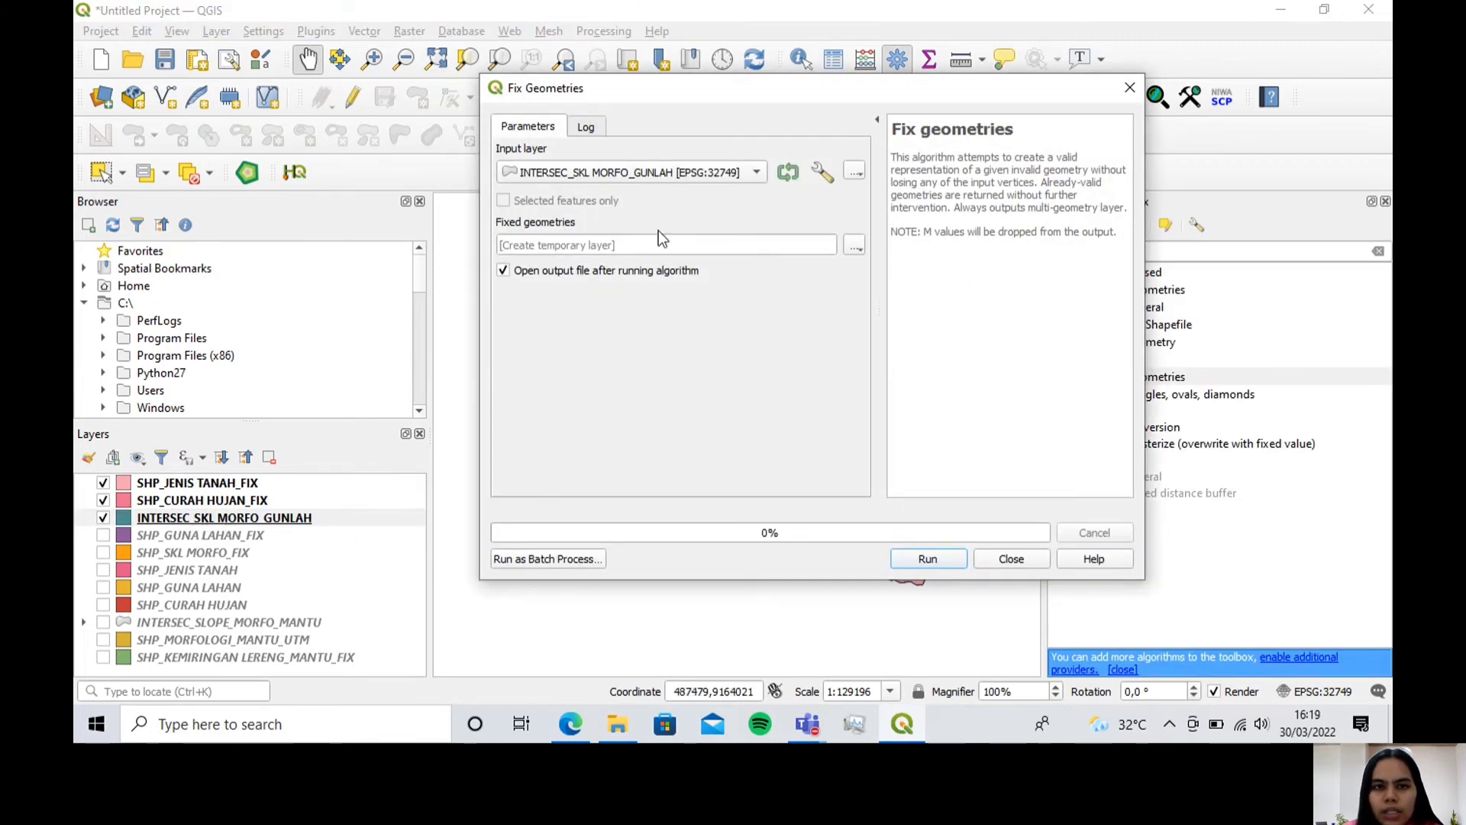
left_click(857, 246)
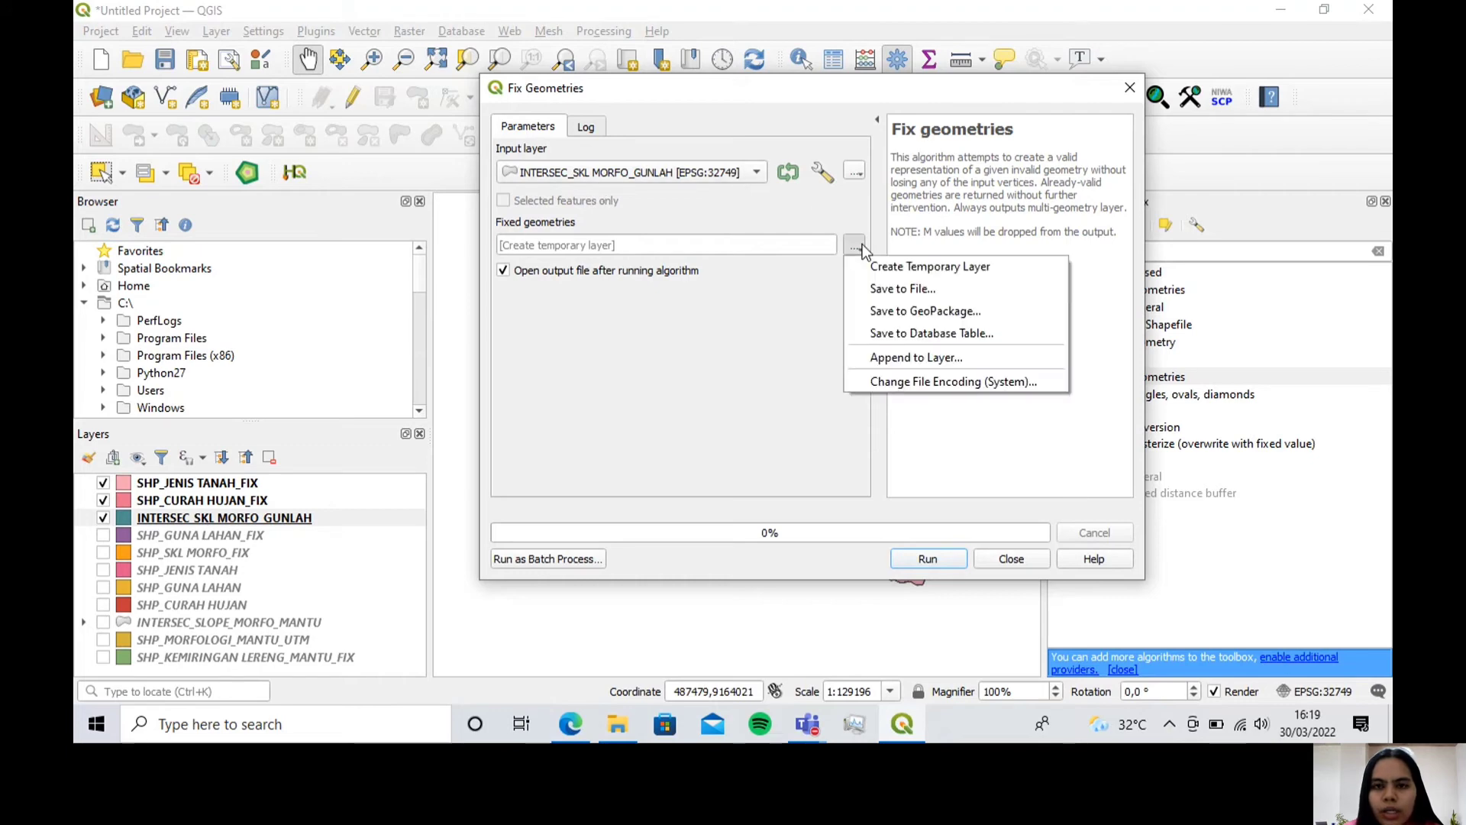
left_click(872, 289)
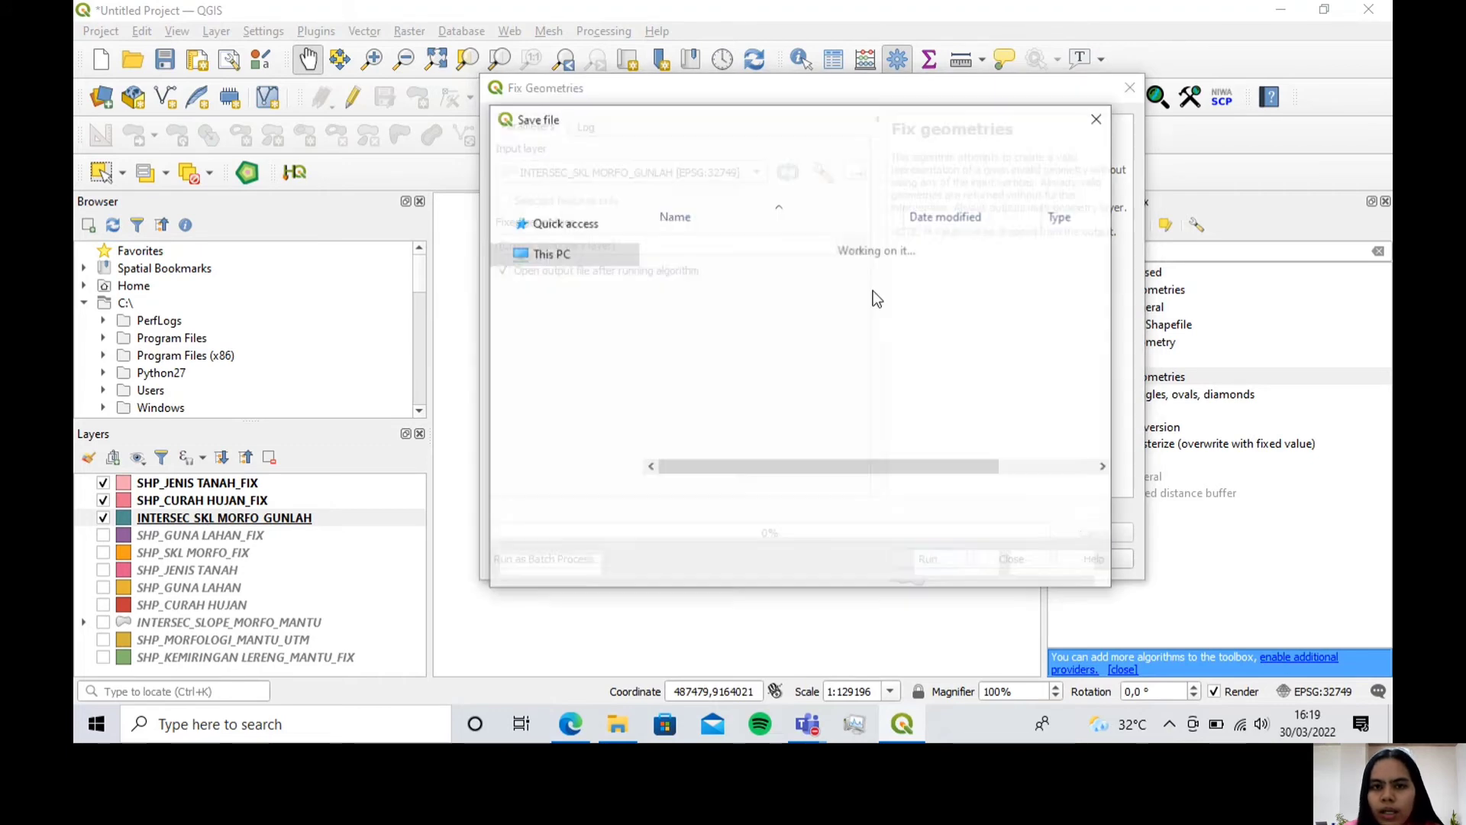
left_click(756, 245)
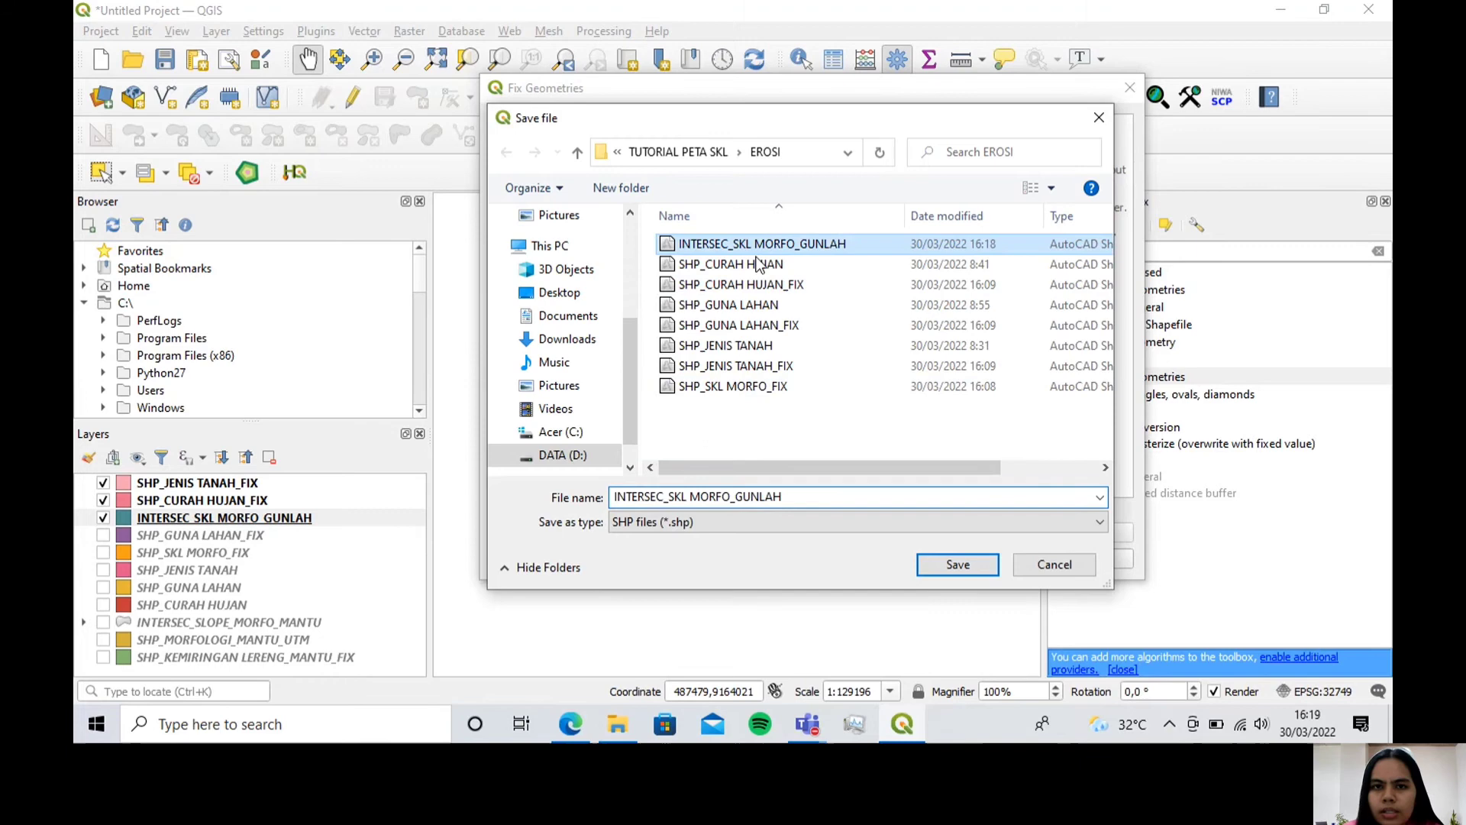
double_click(795, 497)
left_click(796, 497)
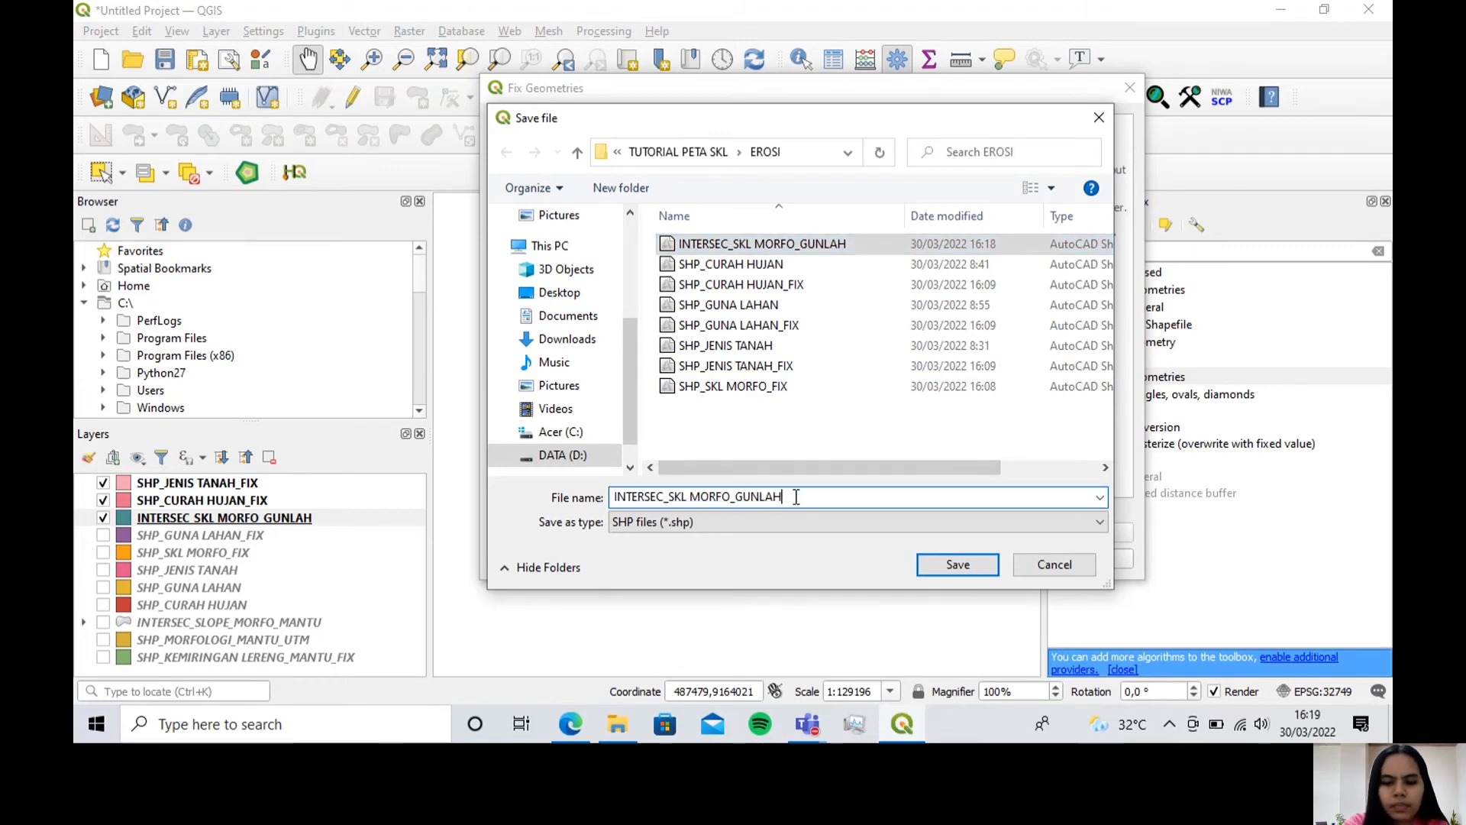
type("_FIX")
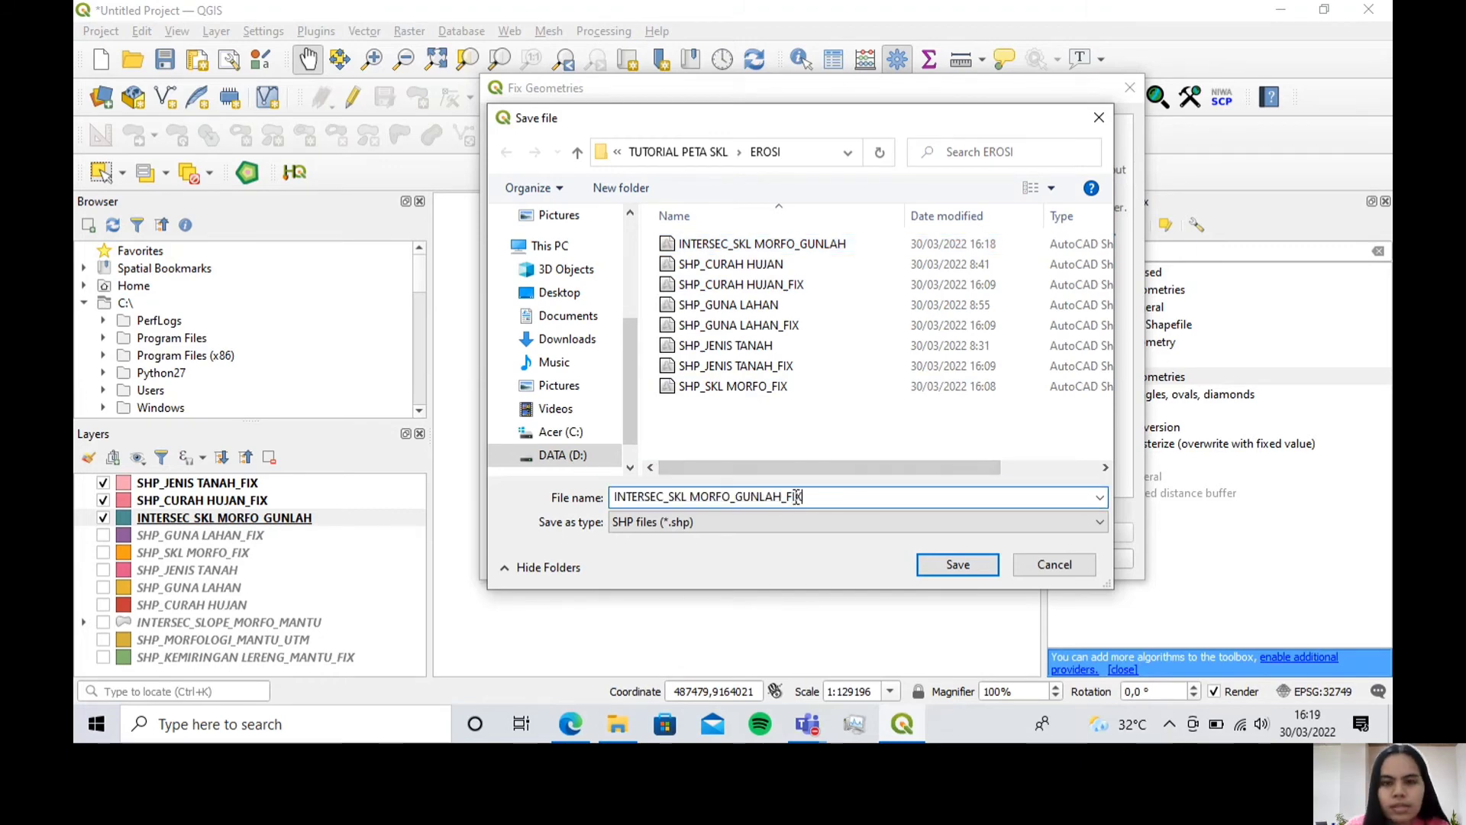
left_click(946, 565)
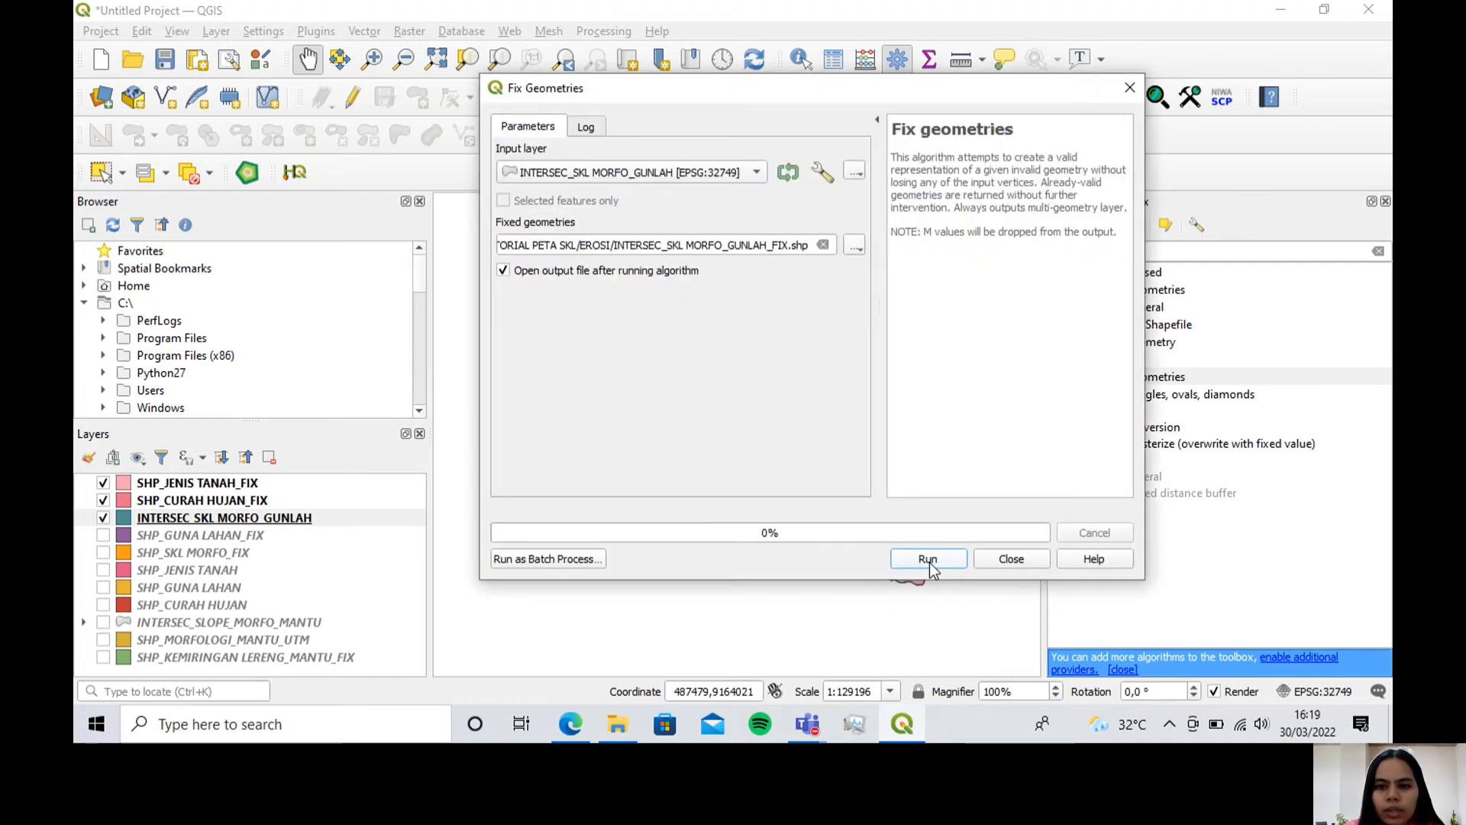
left_click(928, 562)
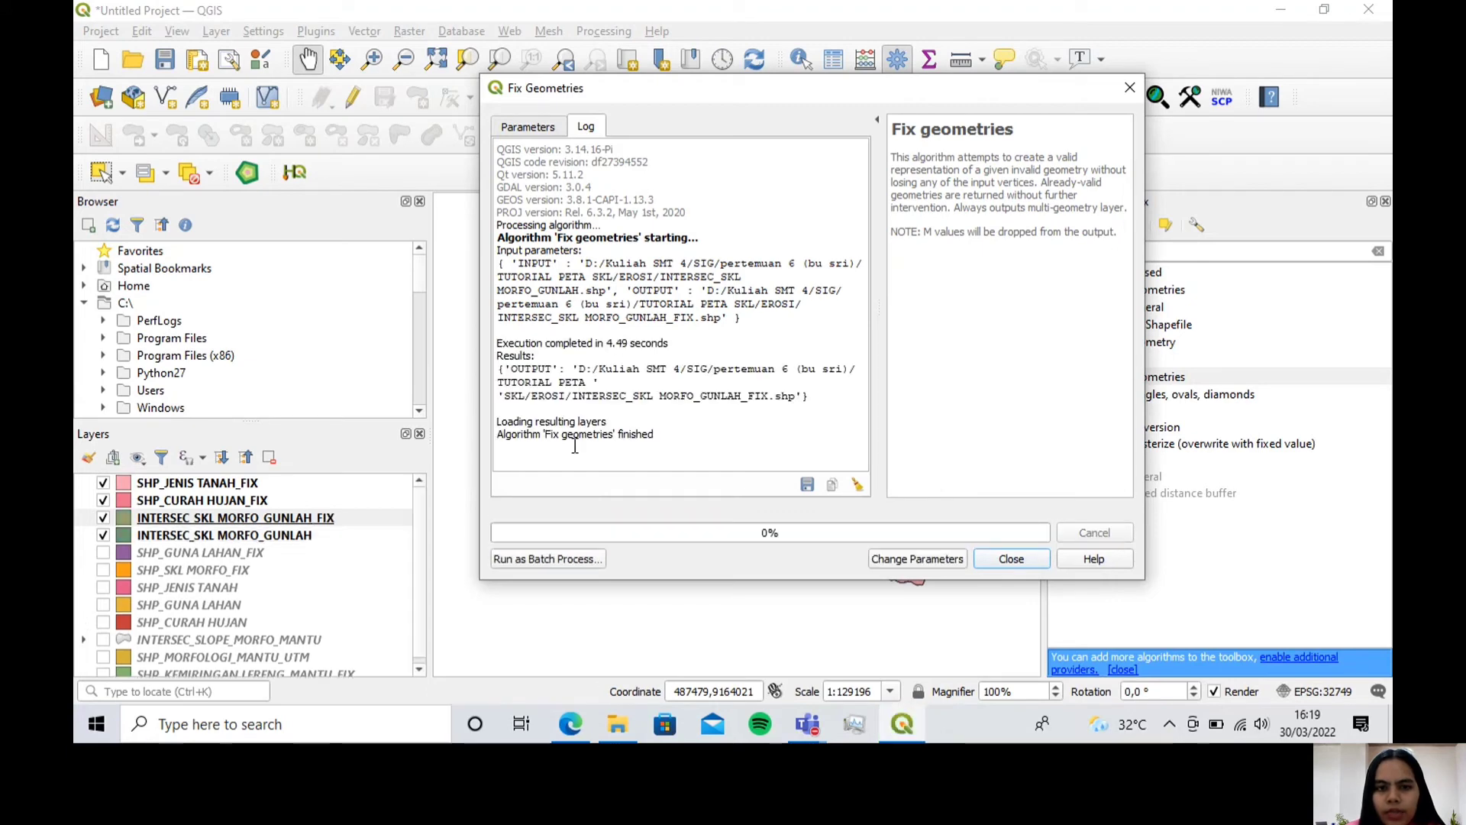
left_click(1006, 559)
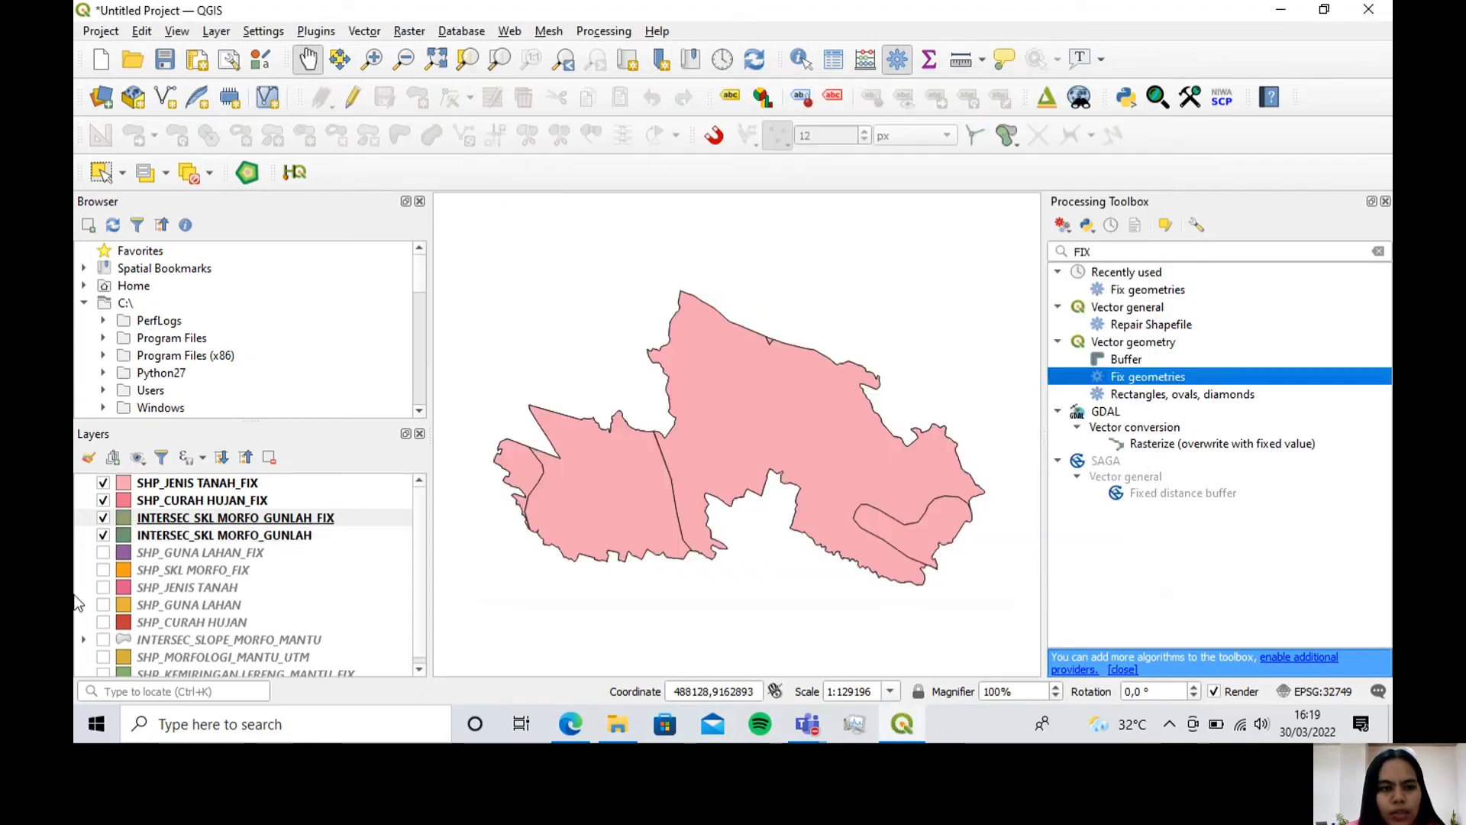
Step: Hide the original INTERSEC_SKL MORFO_GUNLAH layer and close the Processing Toolbox, keeping INTERSEC_SKL MORFO_GUNLAH_FIX selected
left_click(103, 535)
left_click(122, 519)
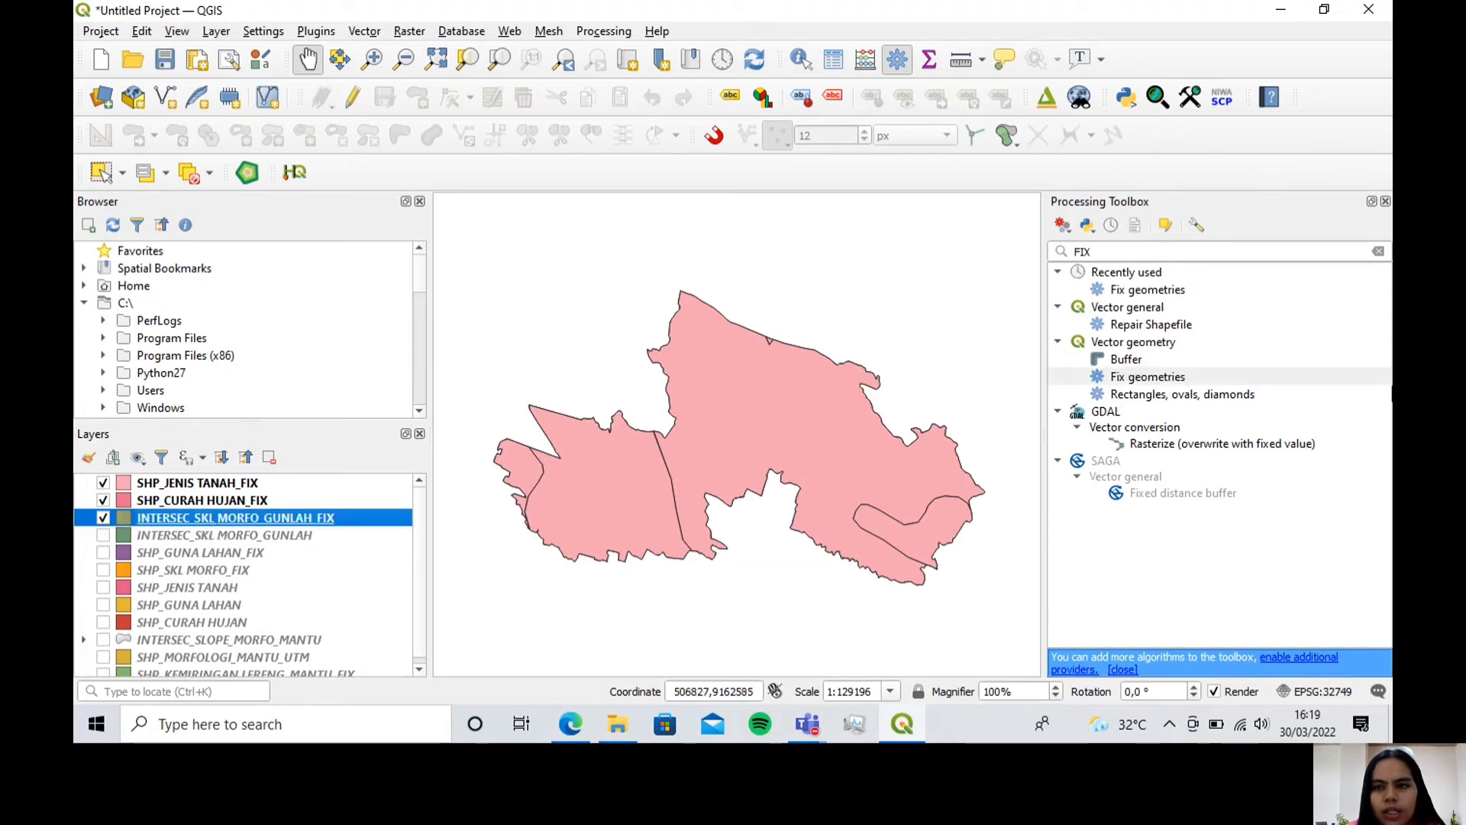
left_click(1385, 201)
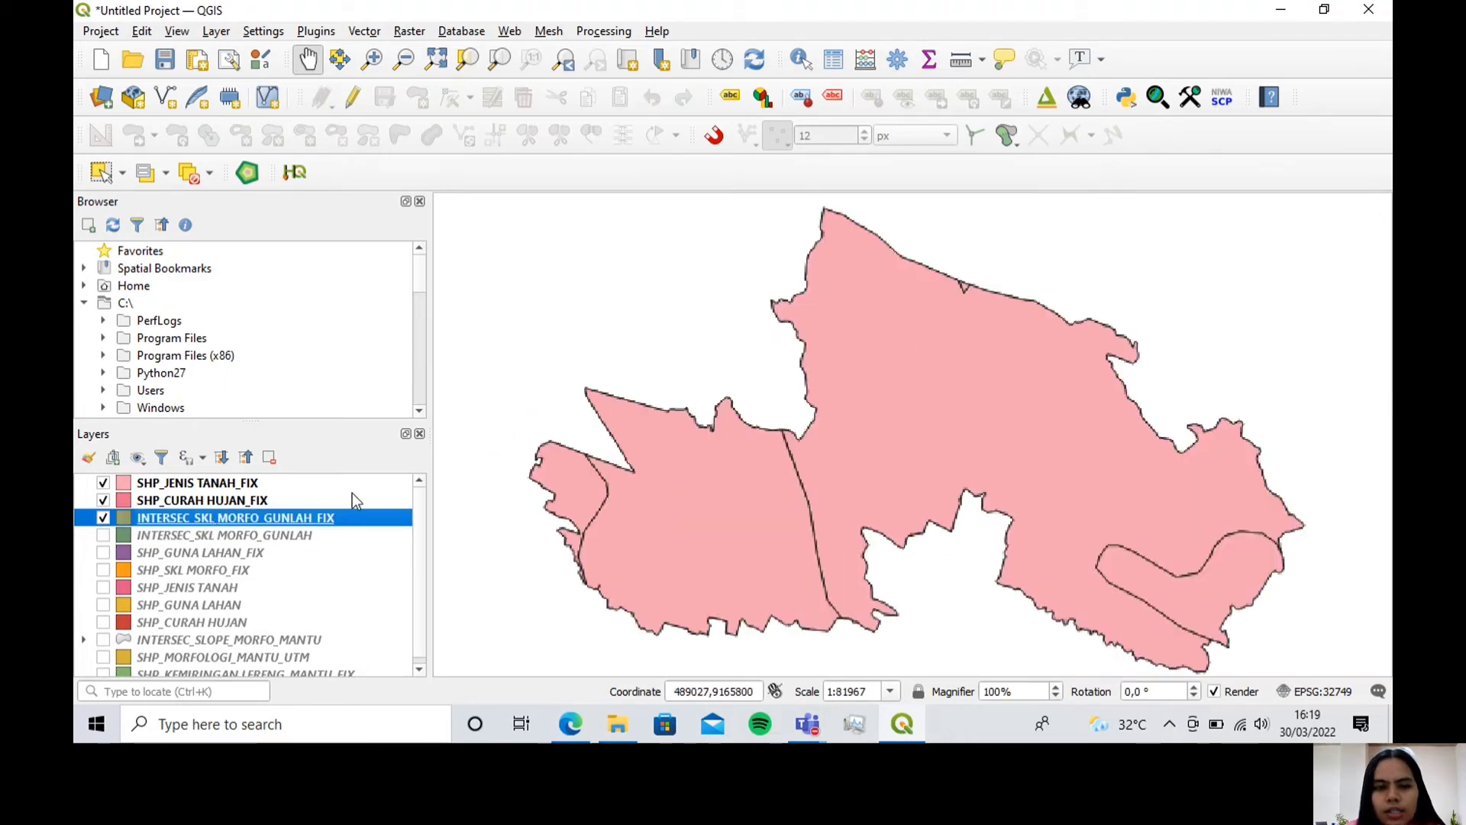
Step: Set up a vector Intersection with INTERSEC_SKL MORFO_GUNLAH_FIX as the input layer and SHP_CURAH HUJAN_FIX as the overlay layer
left_click(372, 35)
mouse_move(473, 74)
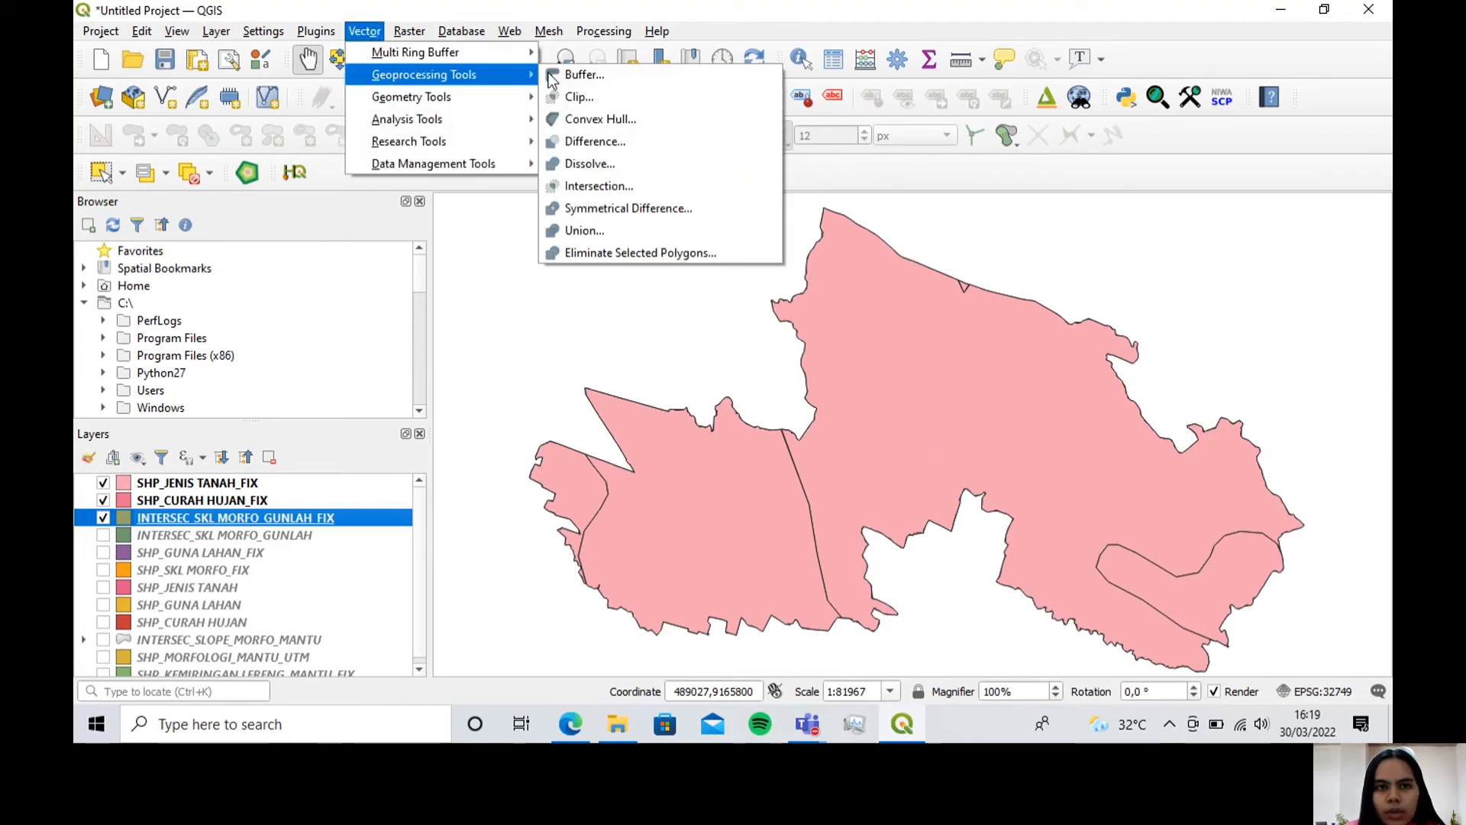
left_click(622, 186)
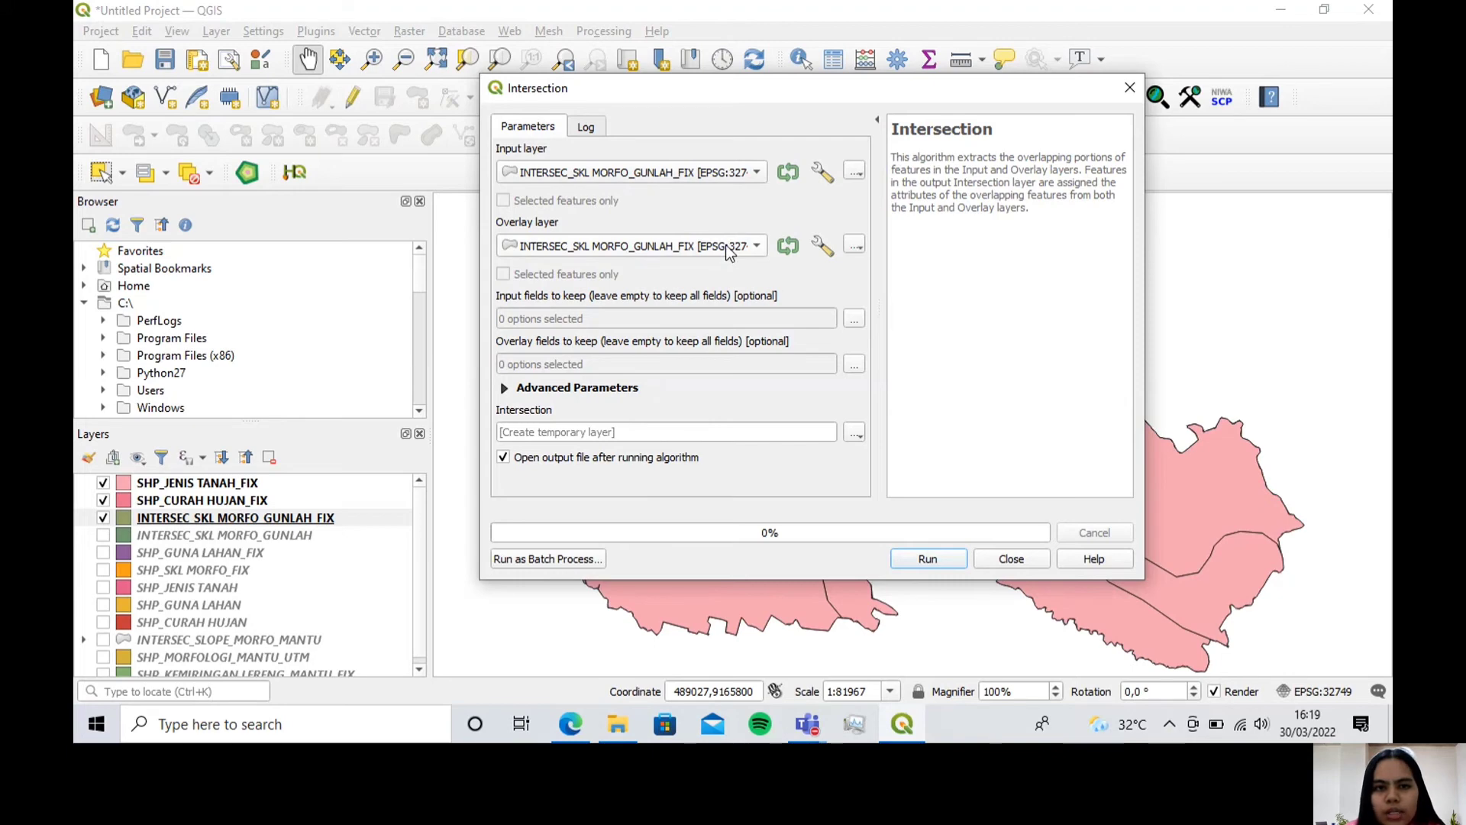
scroll(726, 244, "up", 1)
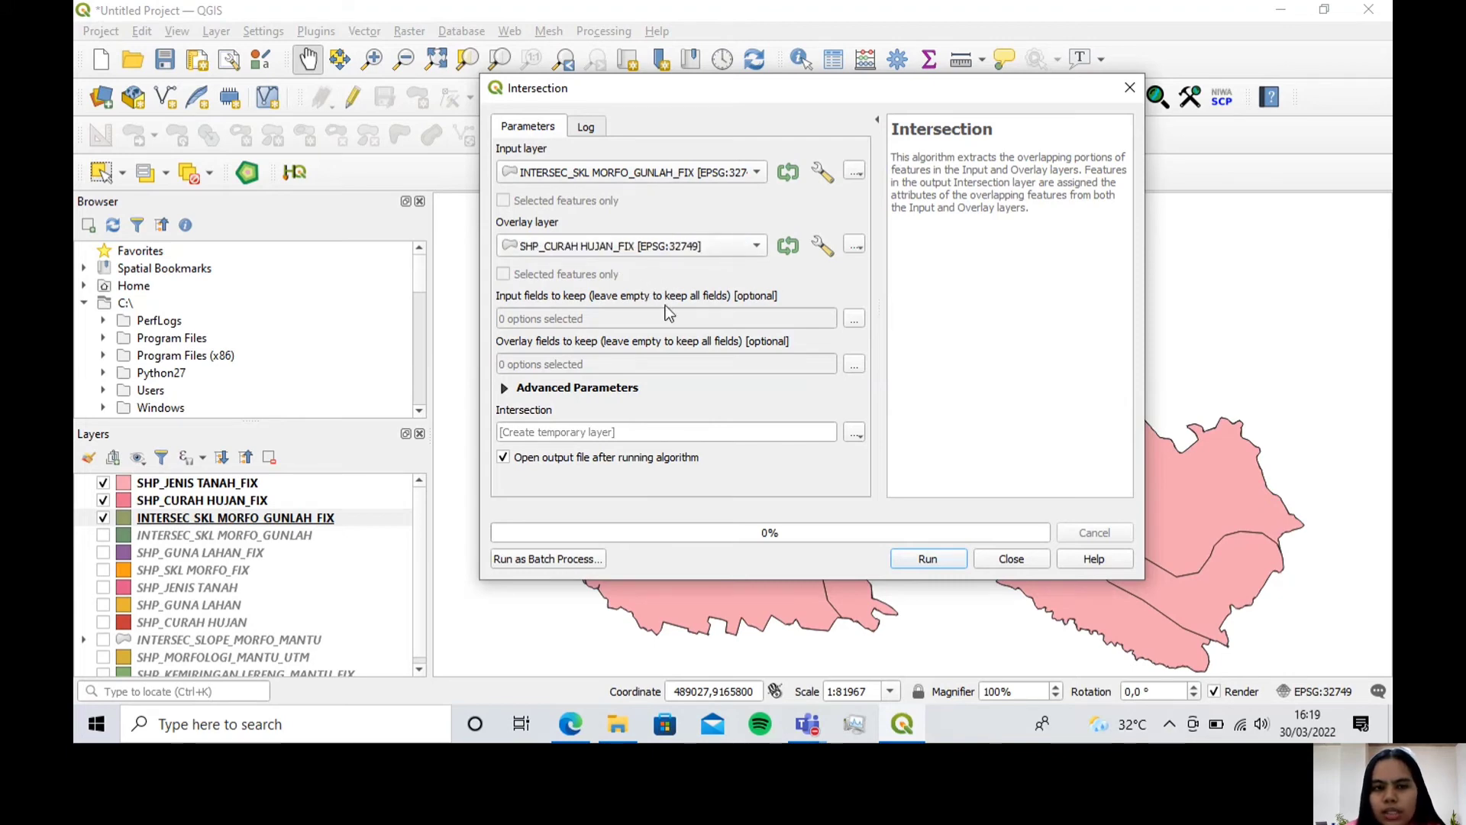
Step: Run the intersection with its output saved as INTERSEC_SKL MORFO_GUNLAH_FIX_HUJAN in the EROSI folder, and hide the INTERSEC_SKL MORFO_GUNLAH_FIX layer
left_click(848, 431)
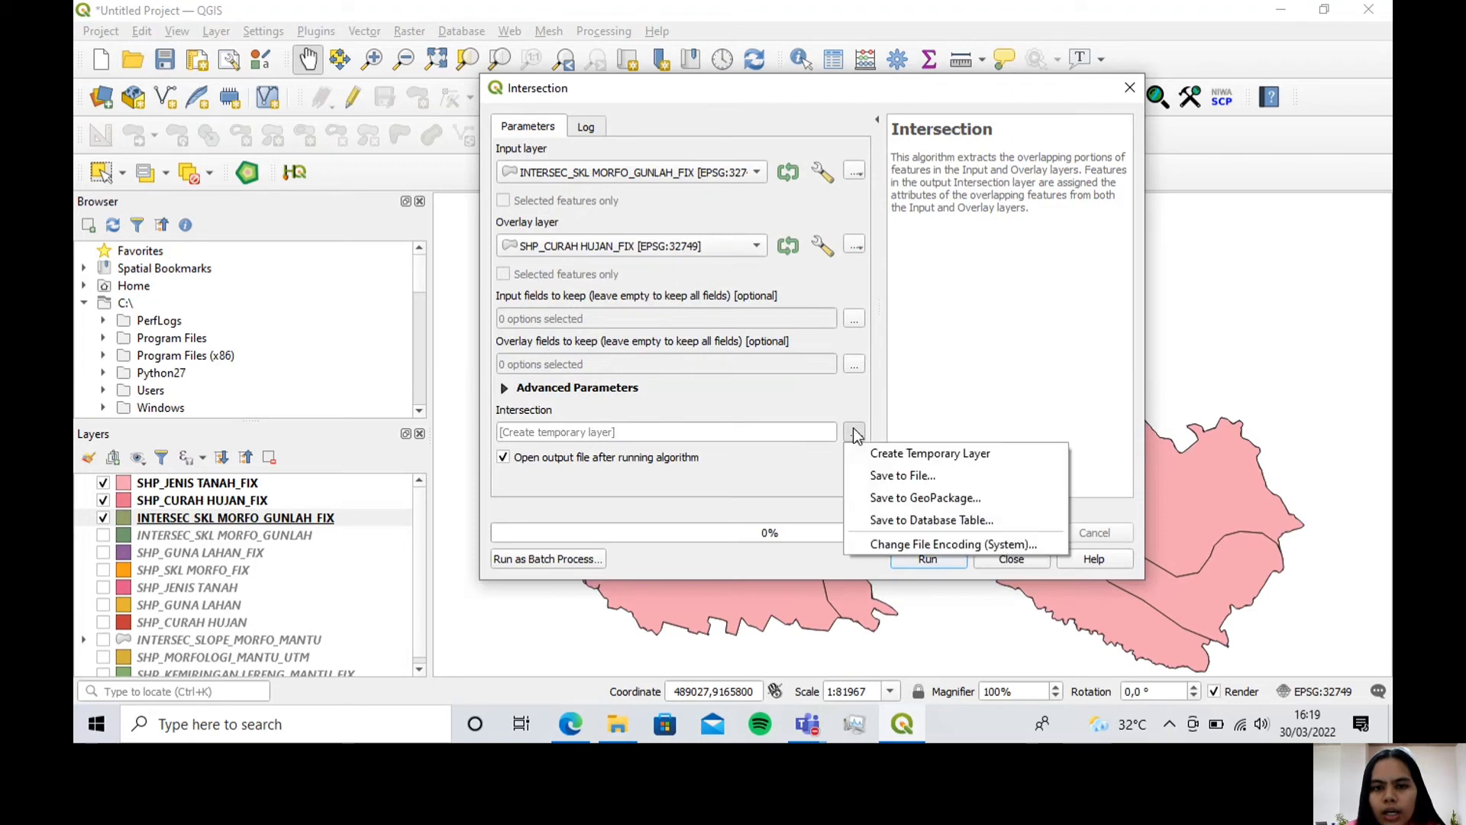
left_click(895, 469)
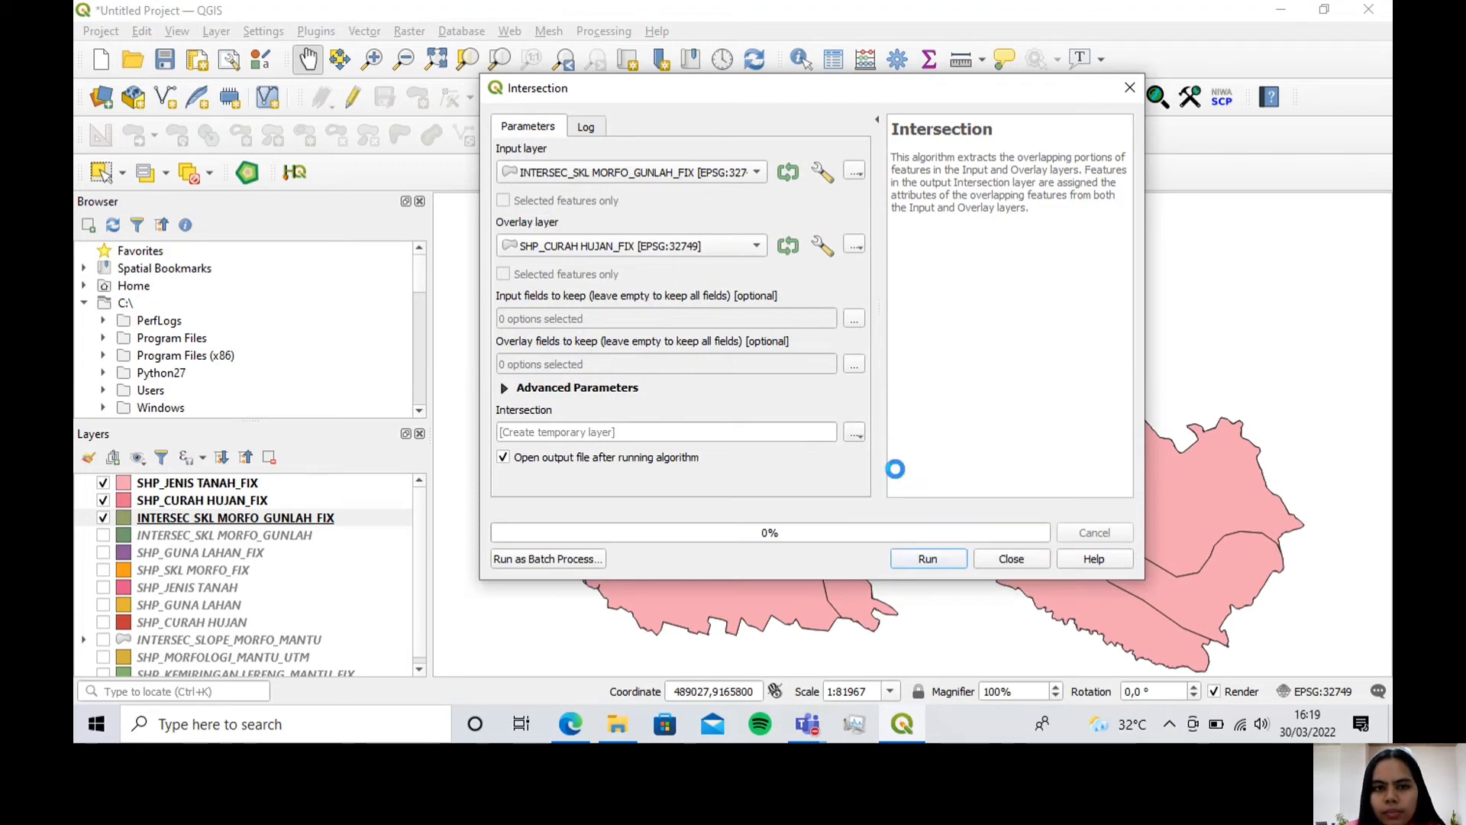
left_click(772, 264)
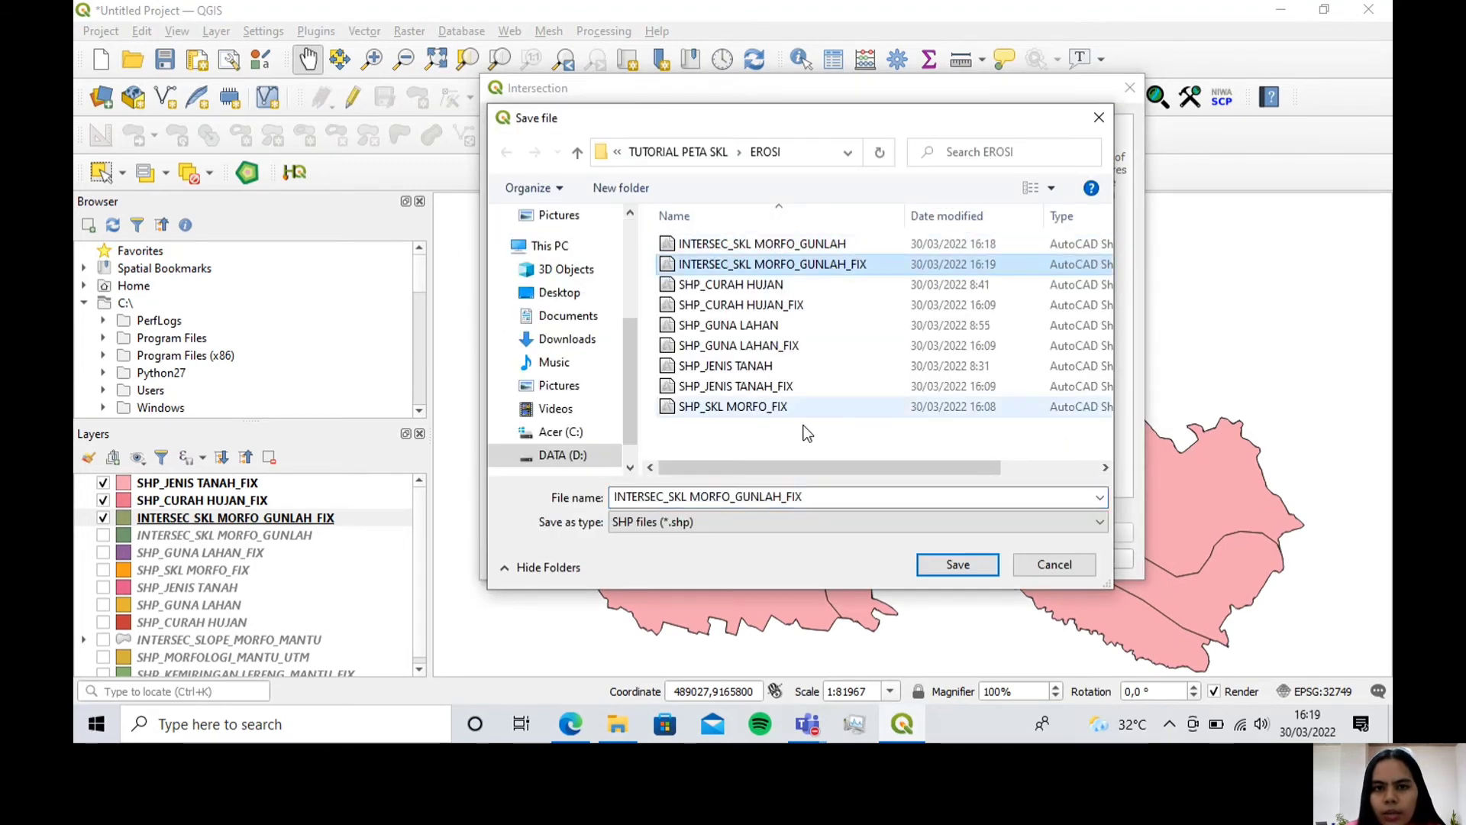
left_click_drag(690, 498, 816, 498)
left_click(816, 497)
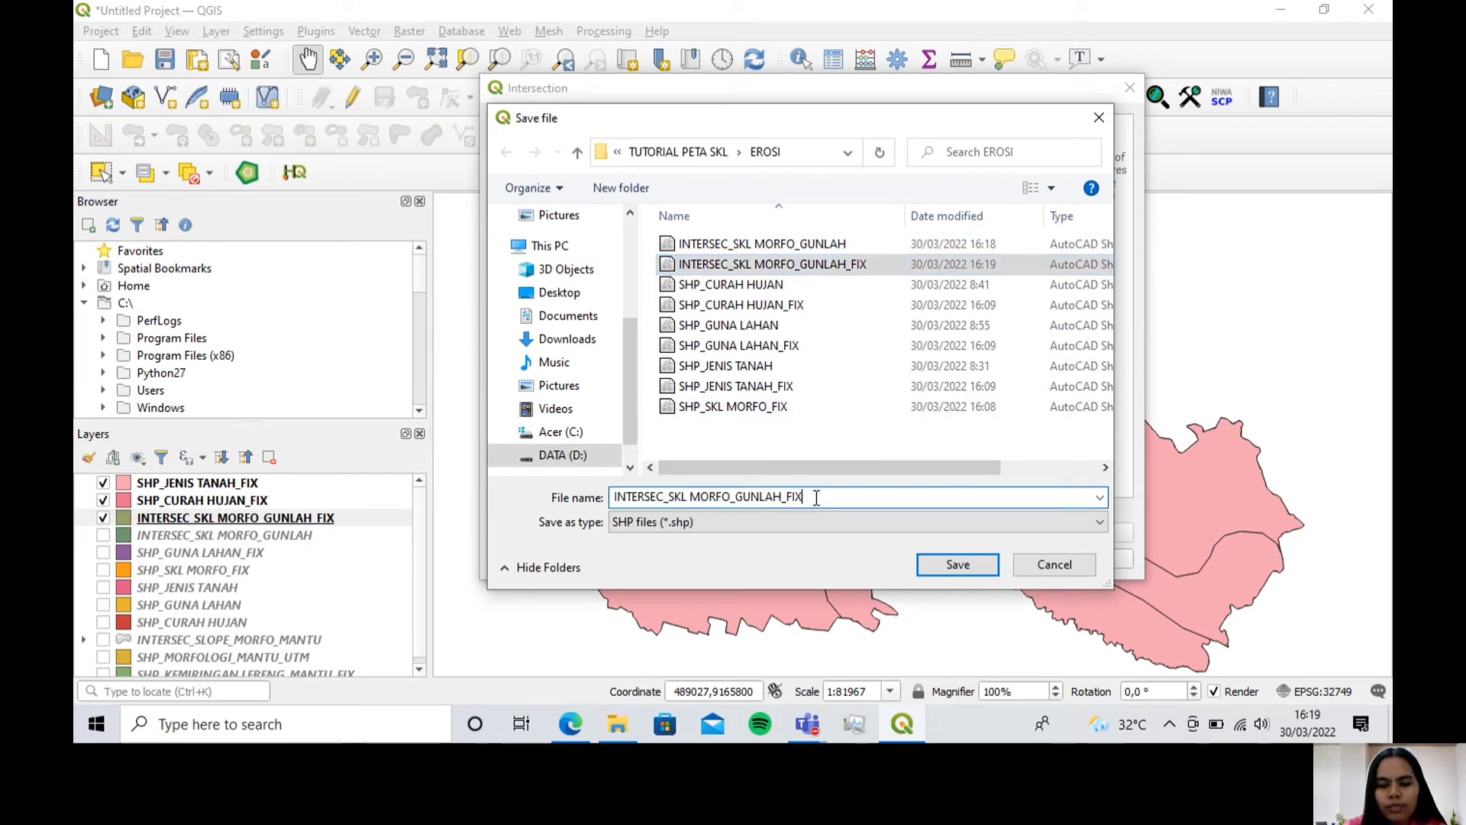
type("_HUJAN")
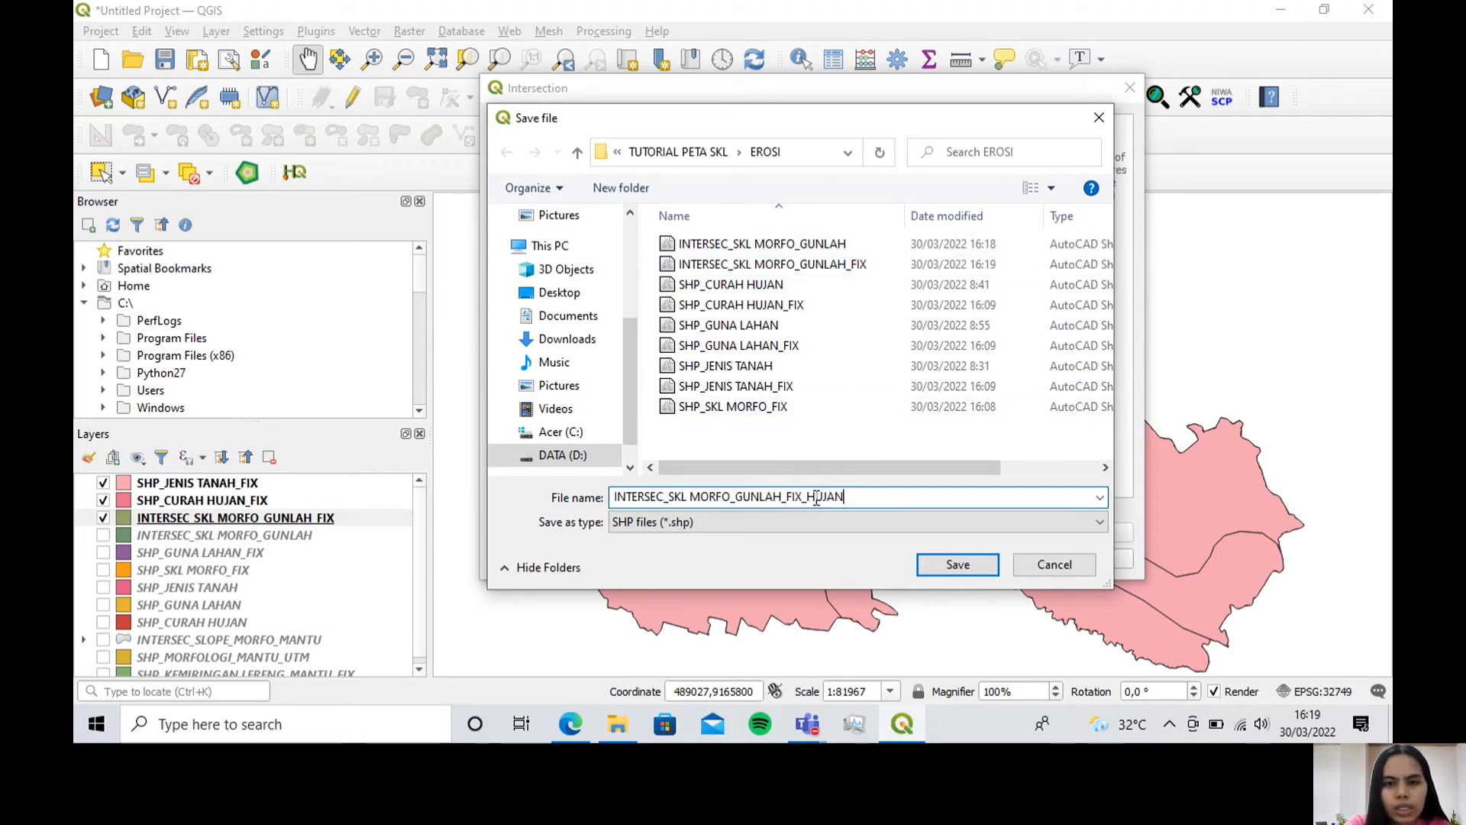
left_click(946, 567)
left_click(935, 563)
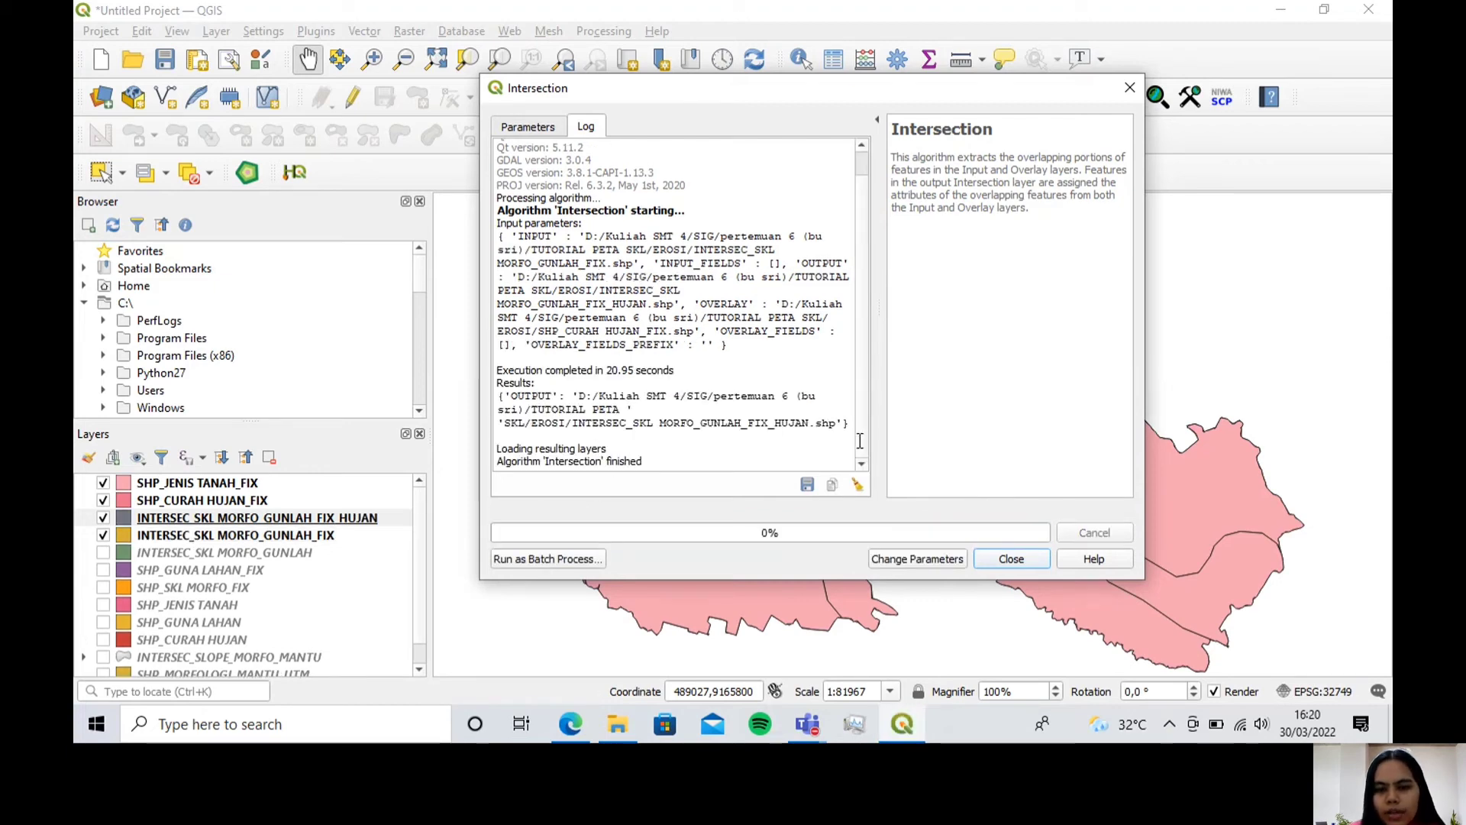
left_click(1012, 560)
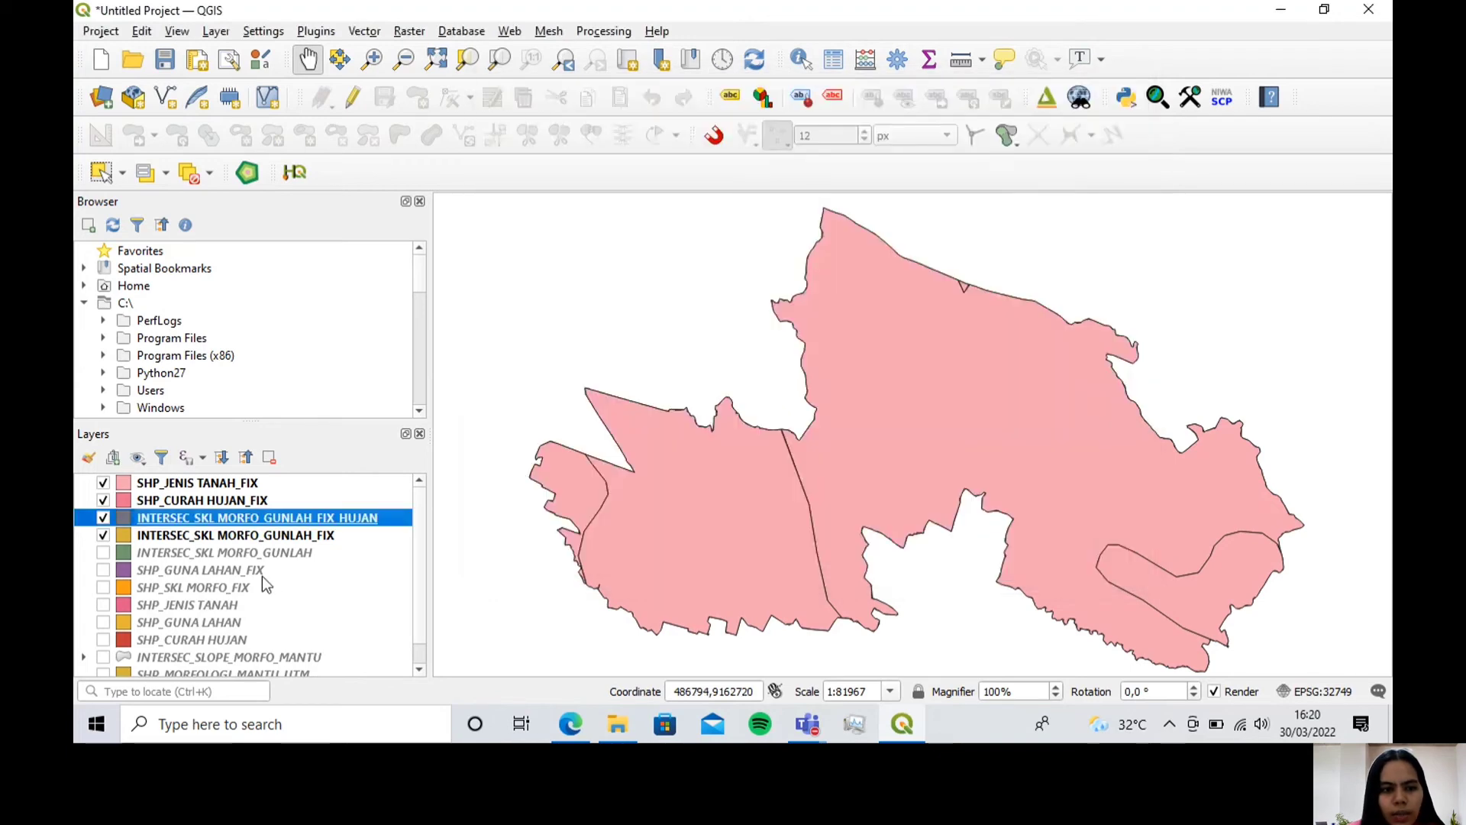
left_click(104, 536)
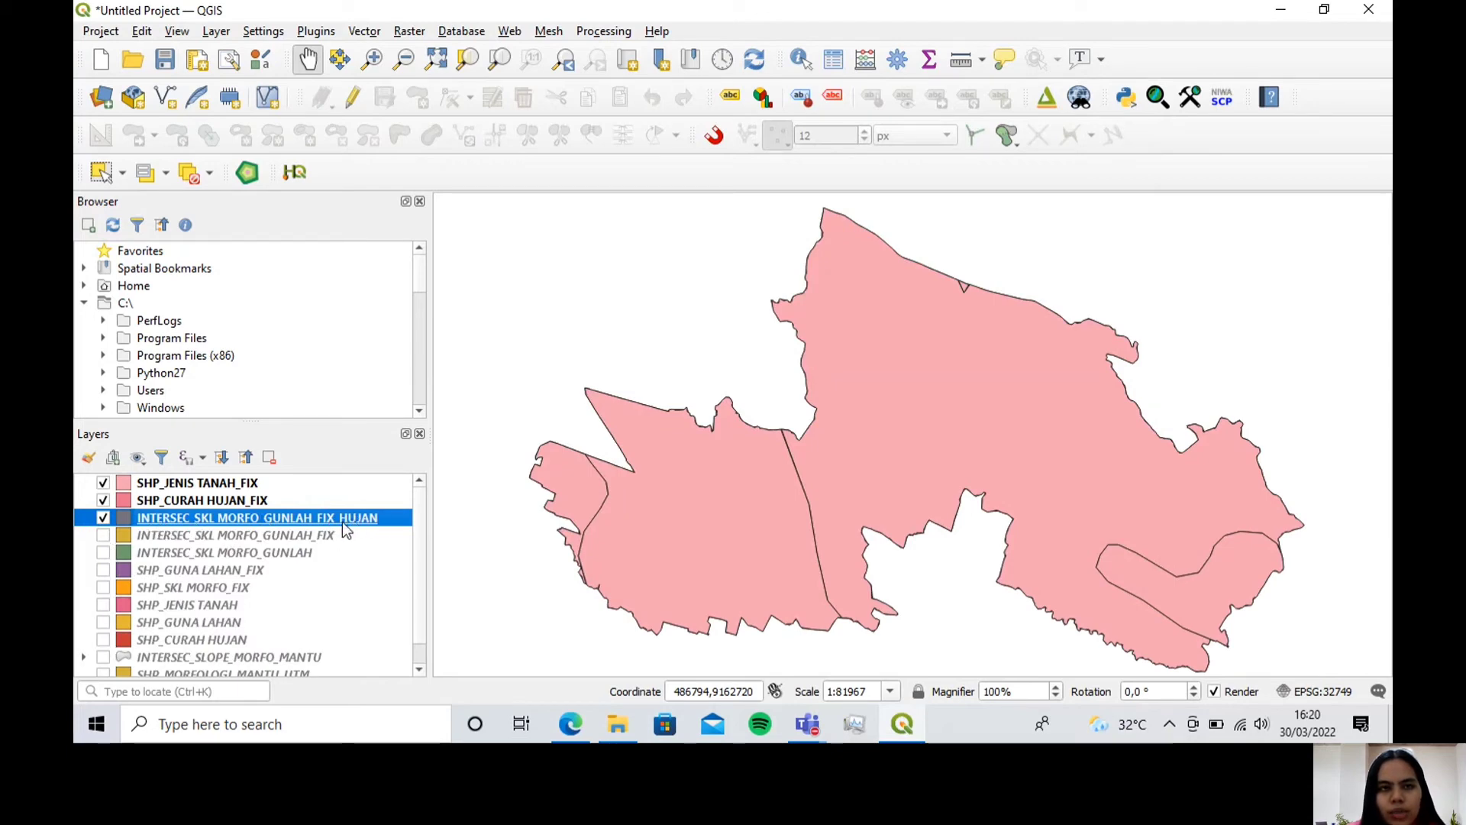
Step: Fix the geometries of INTERSEC_SKL MORFO_GUNLAH_FIX_HUJAN, saving the output as INTERSEC_SKL MORFO_GUNLAH_FIX_HUJAN_FIX in the EROSI folder
left_click(580, 32)
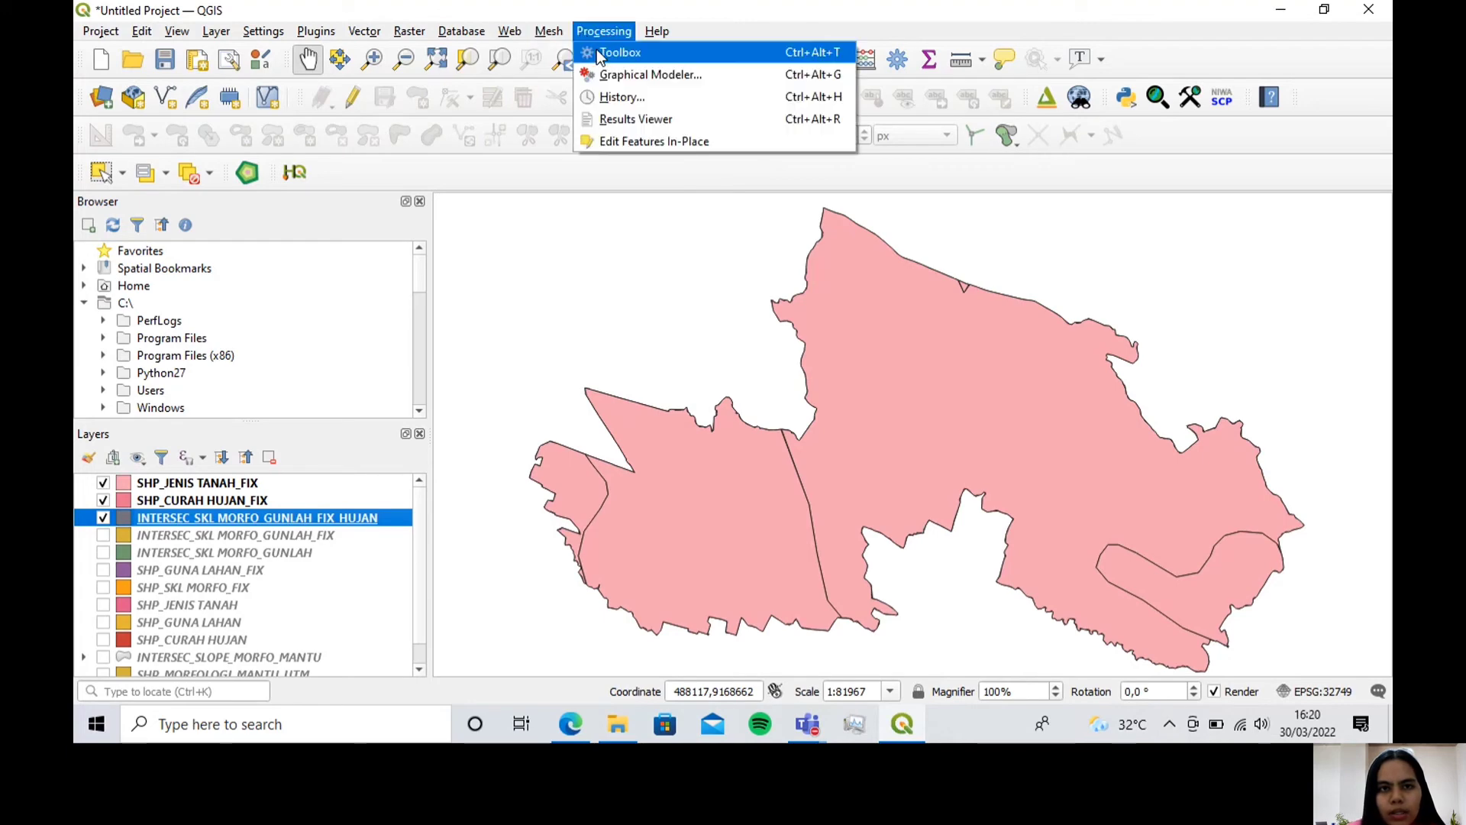
left_click(619, 52)
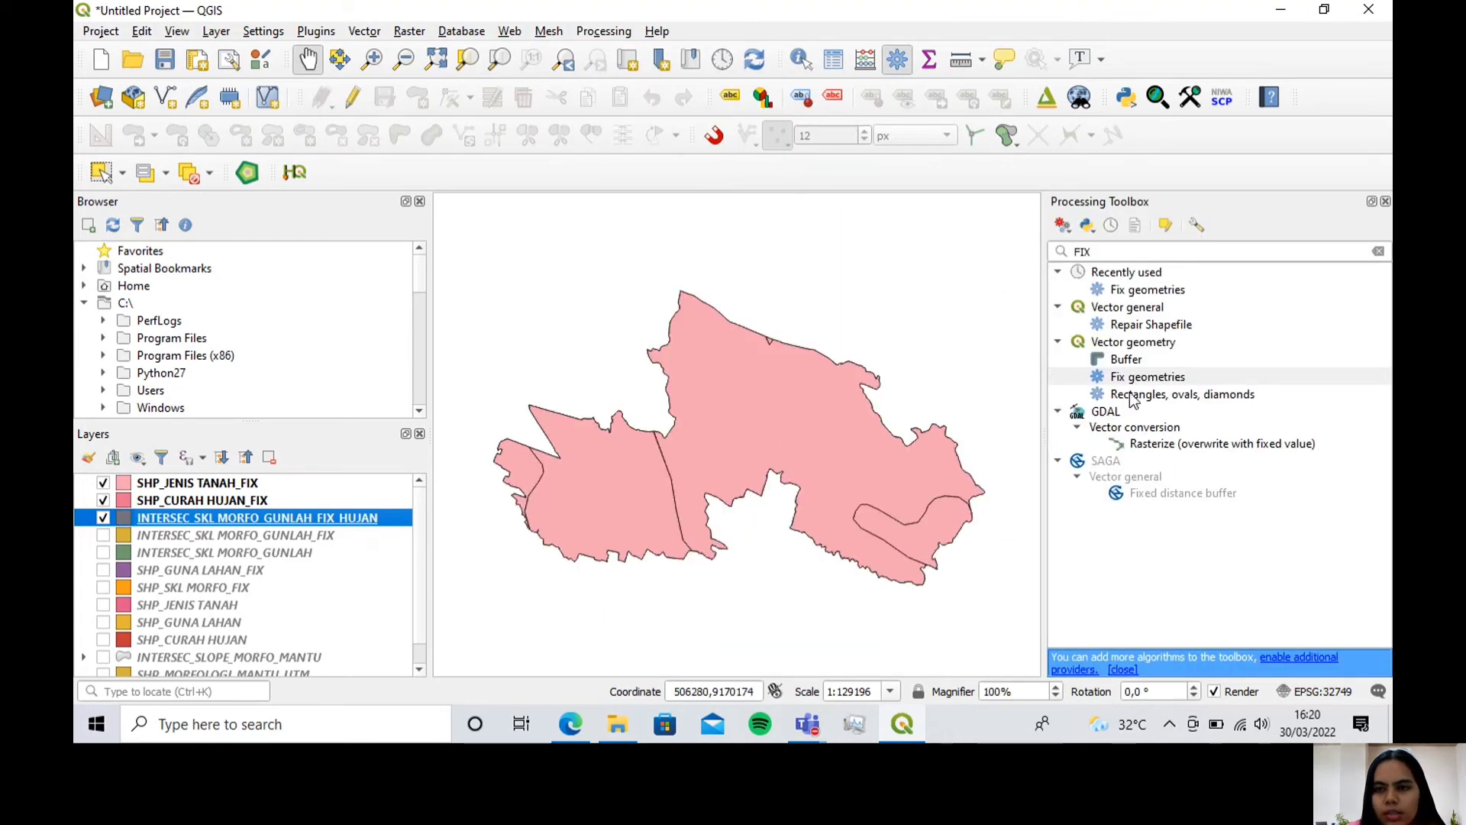
double_click(1148, 378)
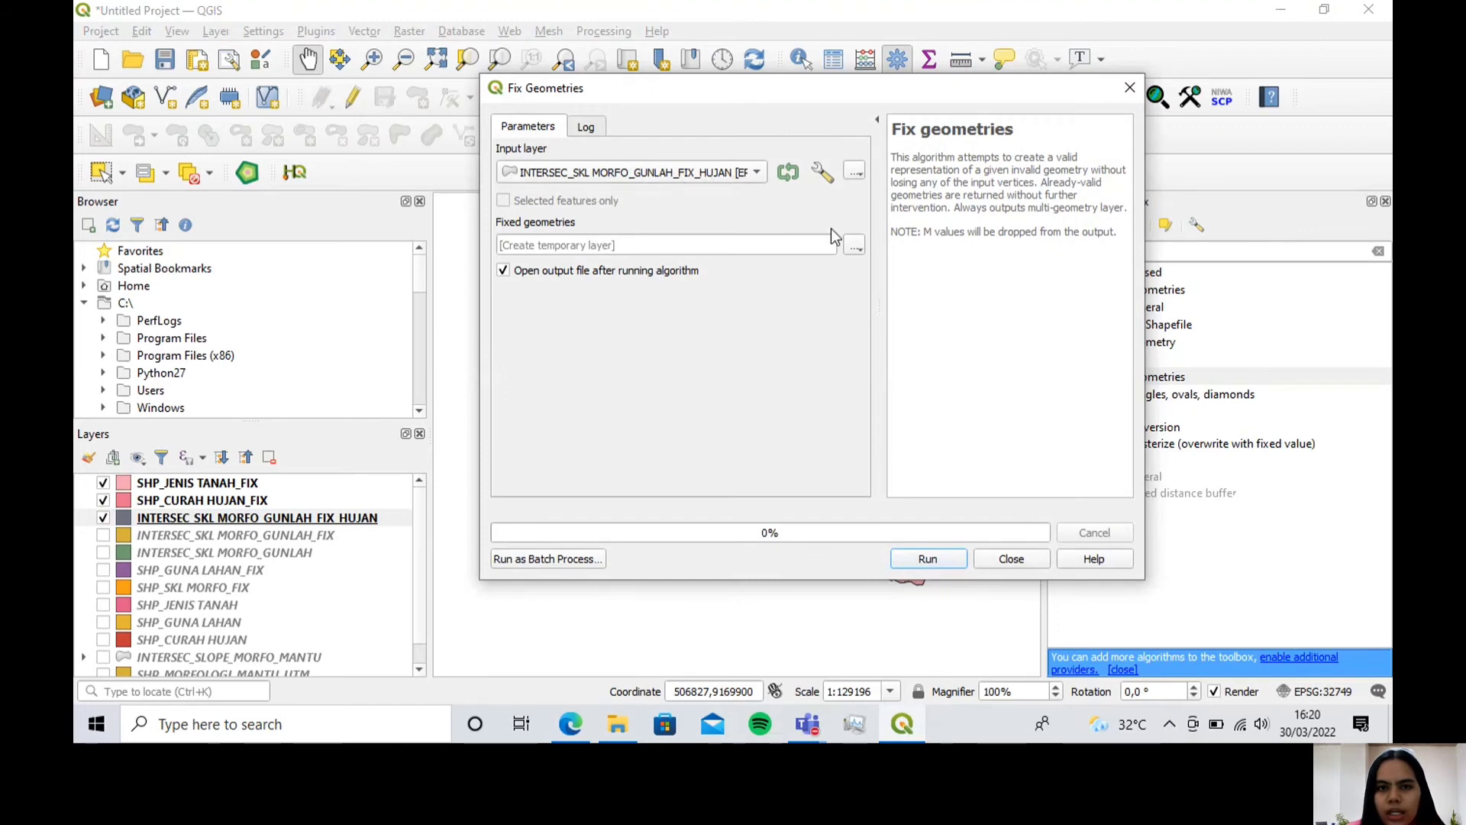
left_click(854, 245)
left_click(886, 290)
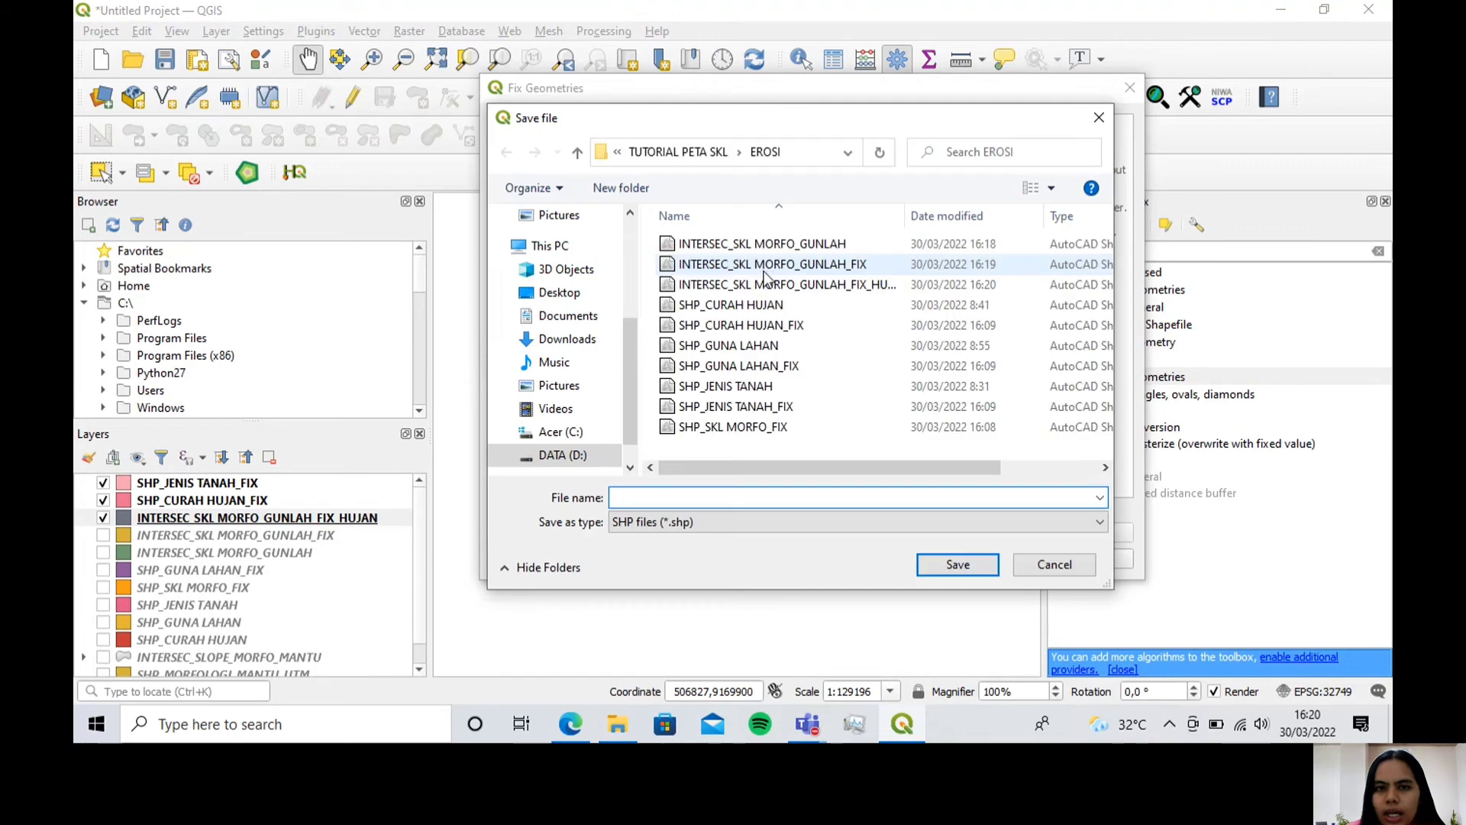
left_click(773, 284)
left_click(941, 218)
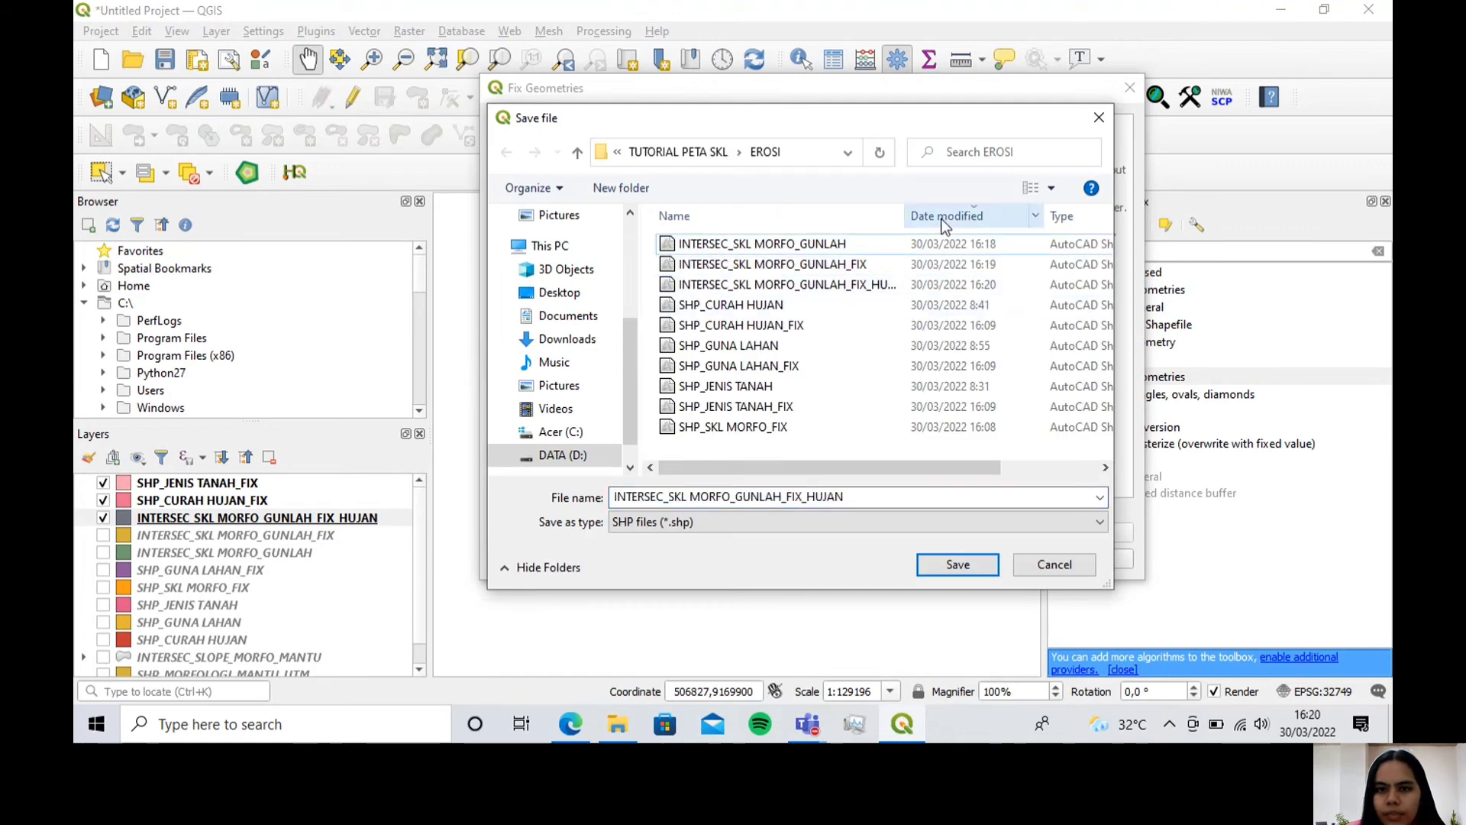
double_click(850, 497)
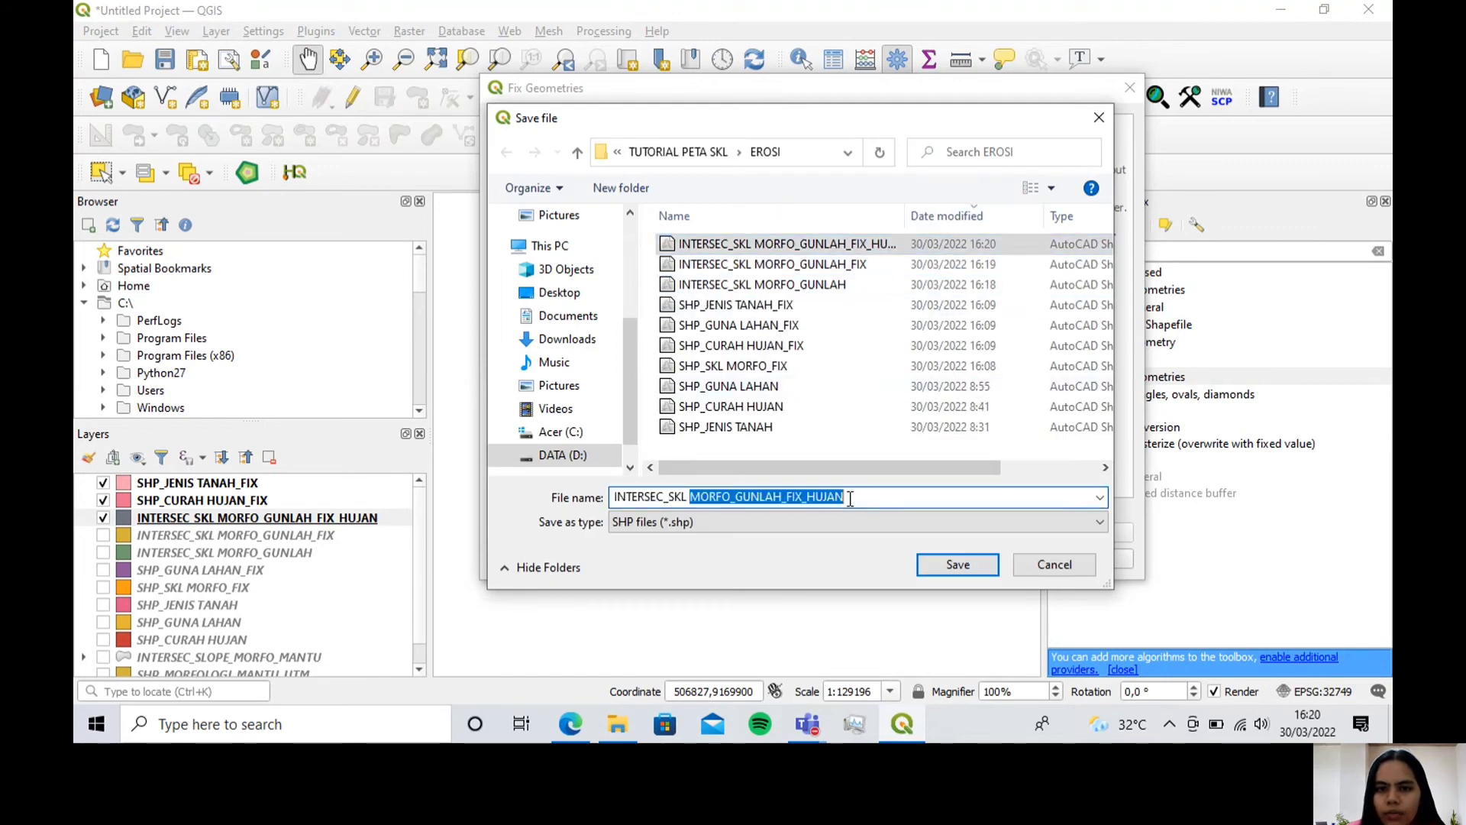
left_click(850, 497)
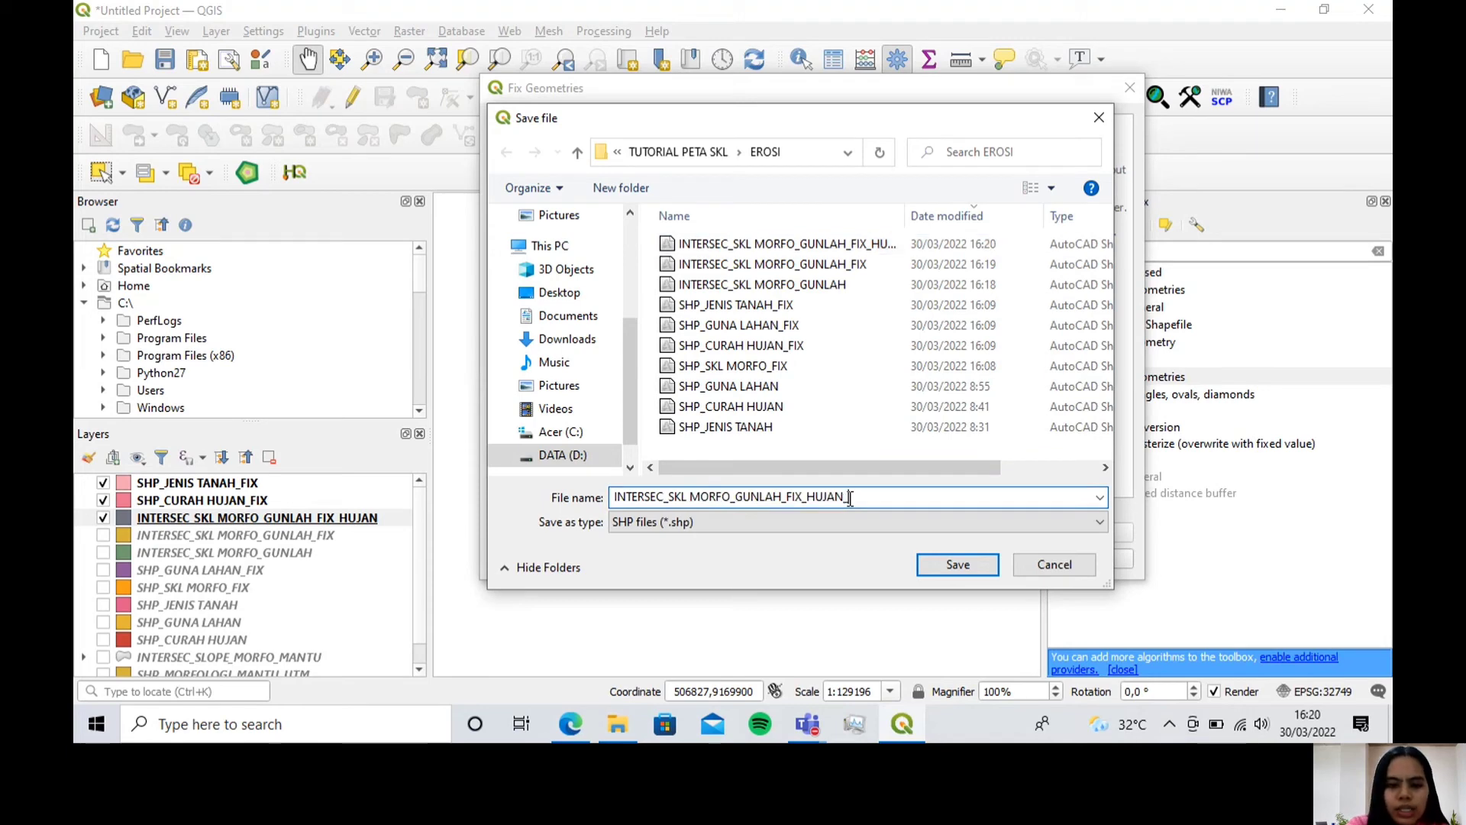
type("_FIX")
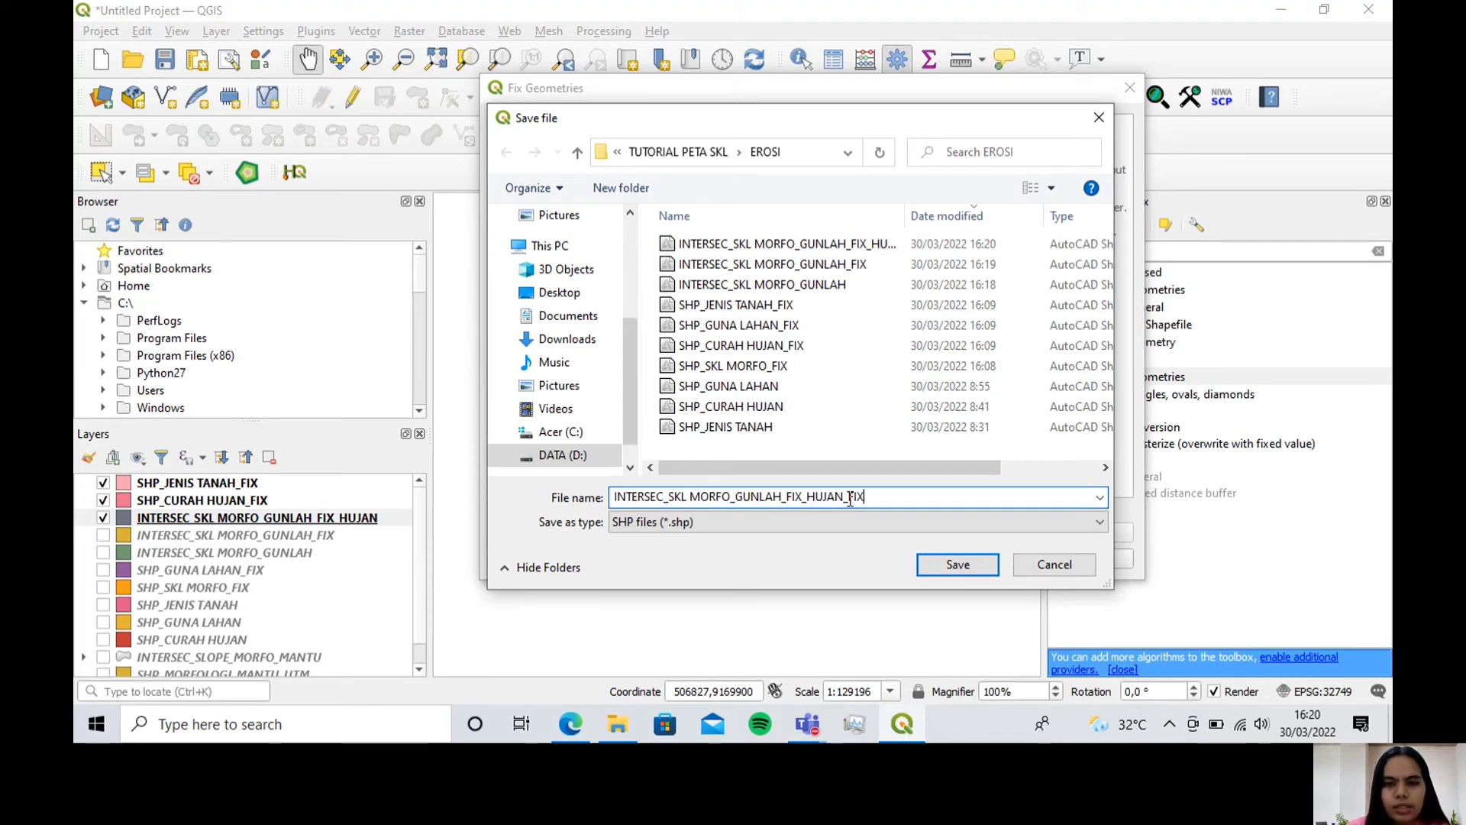
left_click(938, 565)
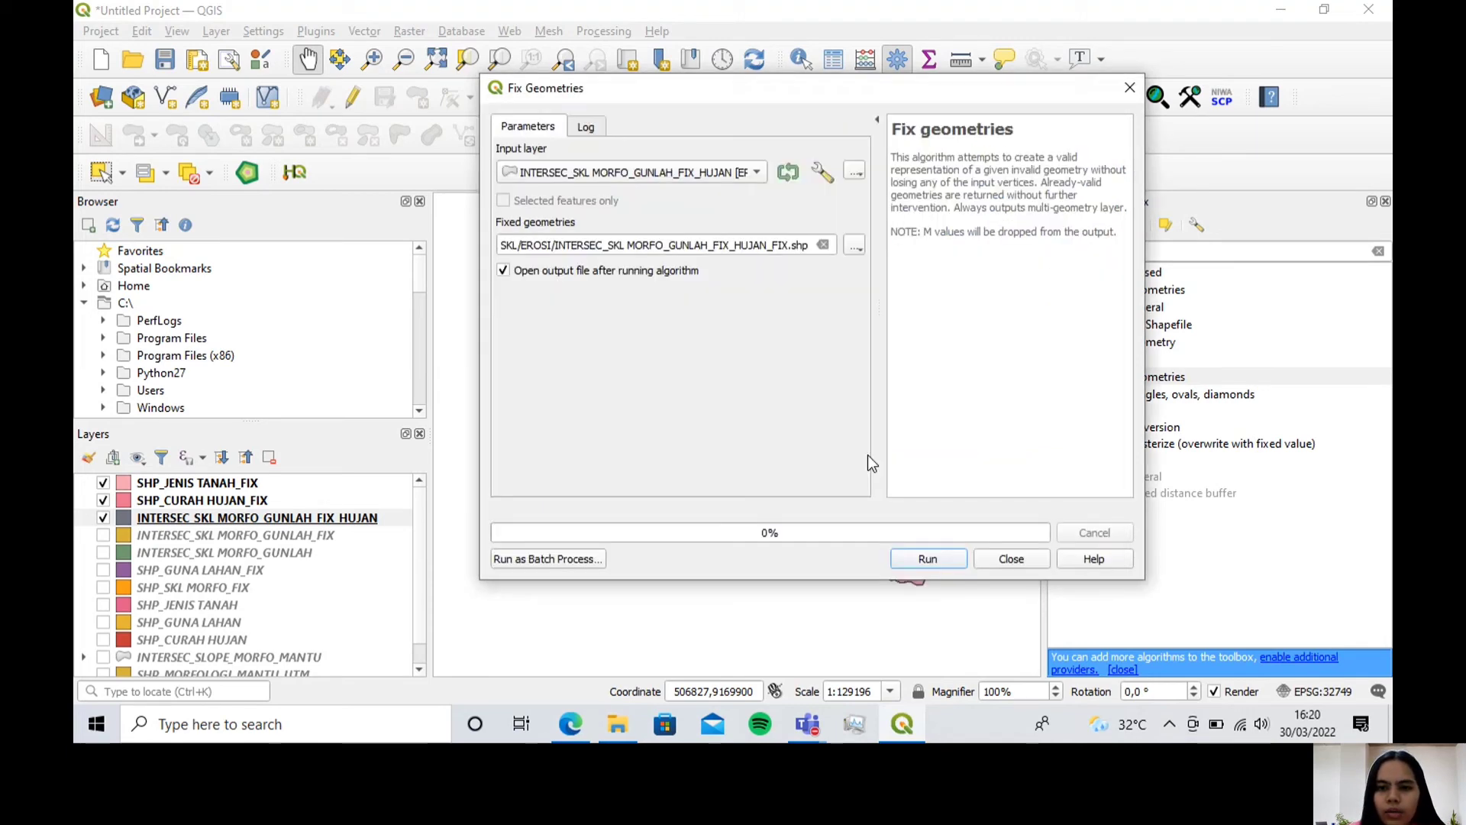
left_click(926, 559)
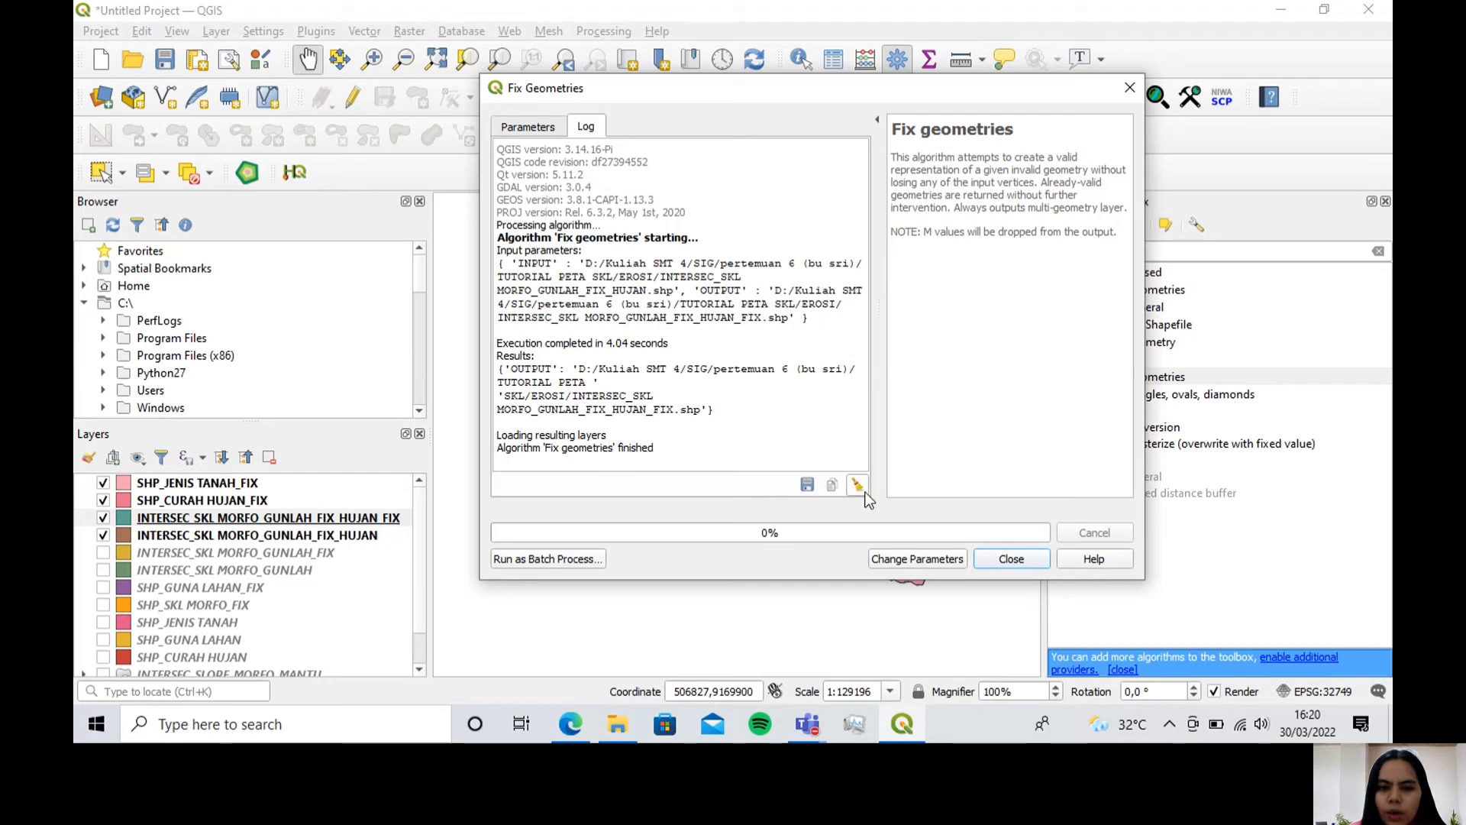
Step: Hide INTERSEC_SKL MORFO_GUNLAH_FIX_HUJAN and SHP_CURAH HUJAN_FIX, moving the latter directly below INTERSEC_SKL MORFO_GUNLAH_FIX_HUJAN_FIX in the layer order
left_click(999, 563)
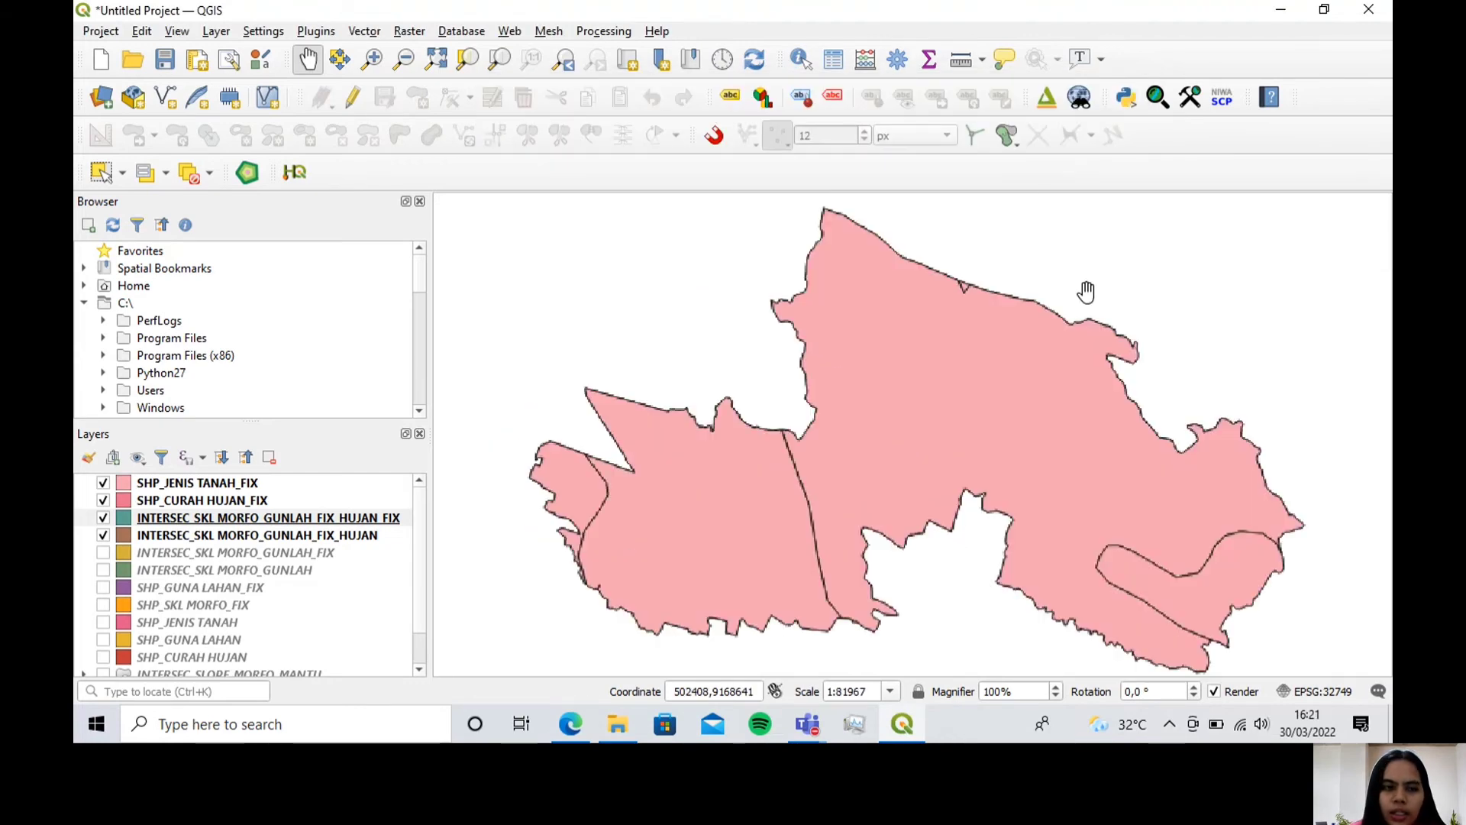
left_click(103, 535)
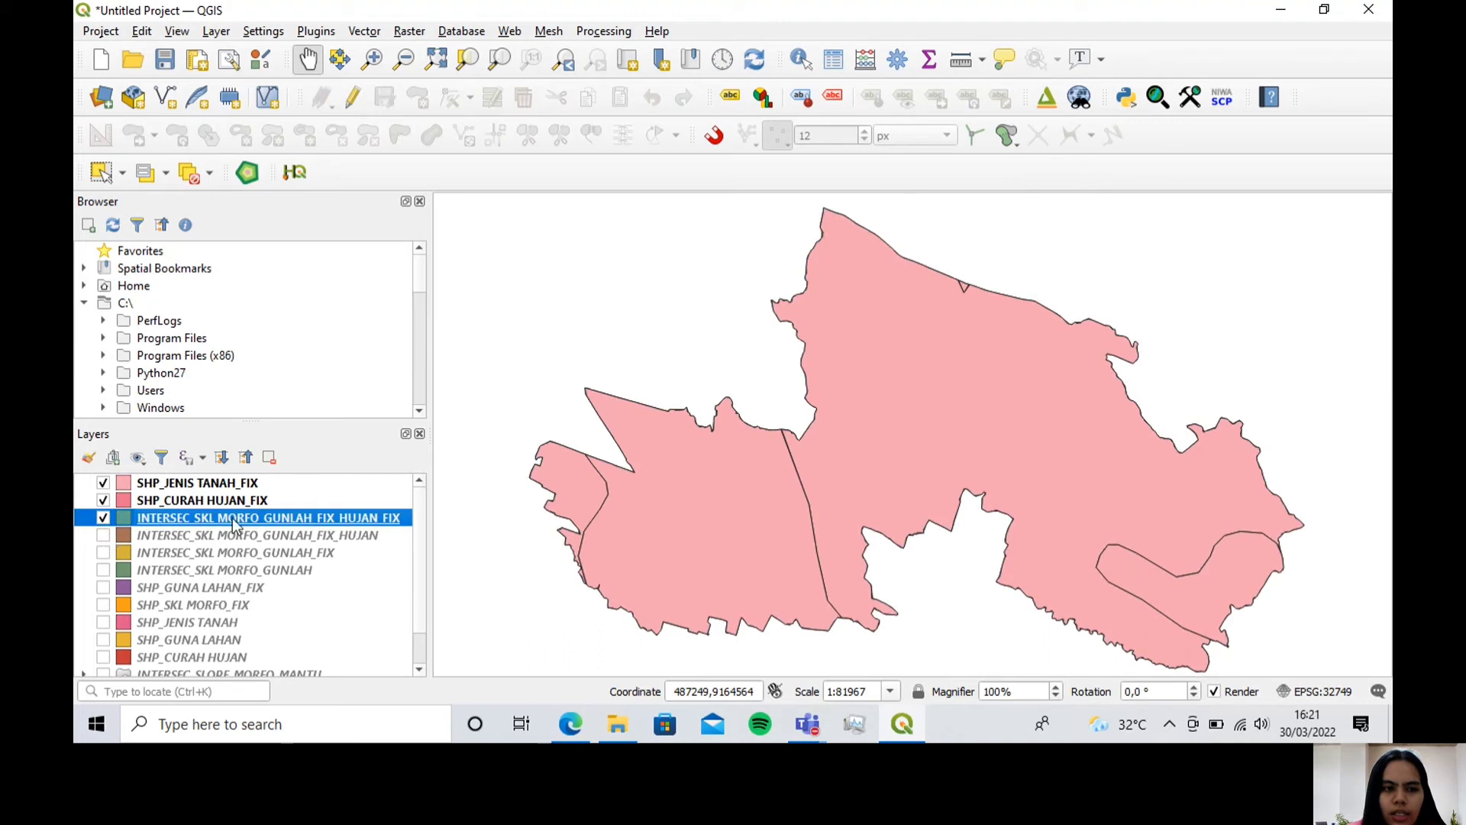
left_click(157, 501)
left_click(104, 500)
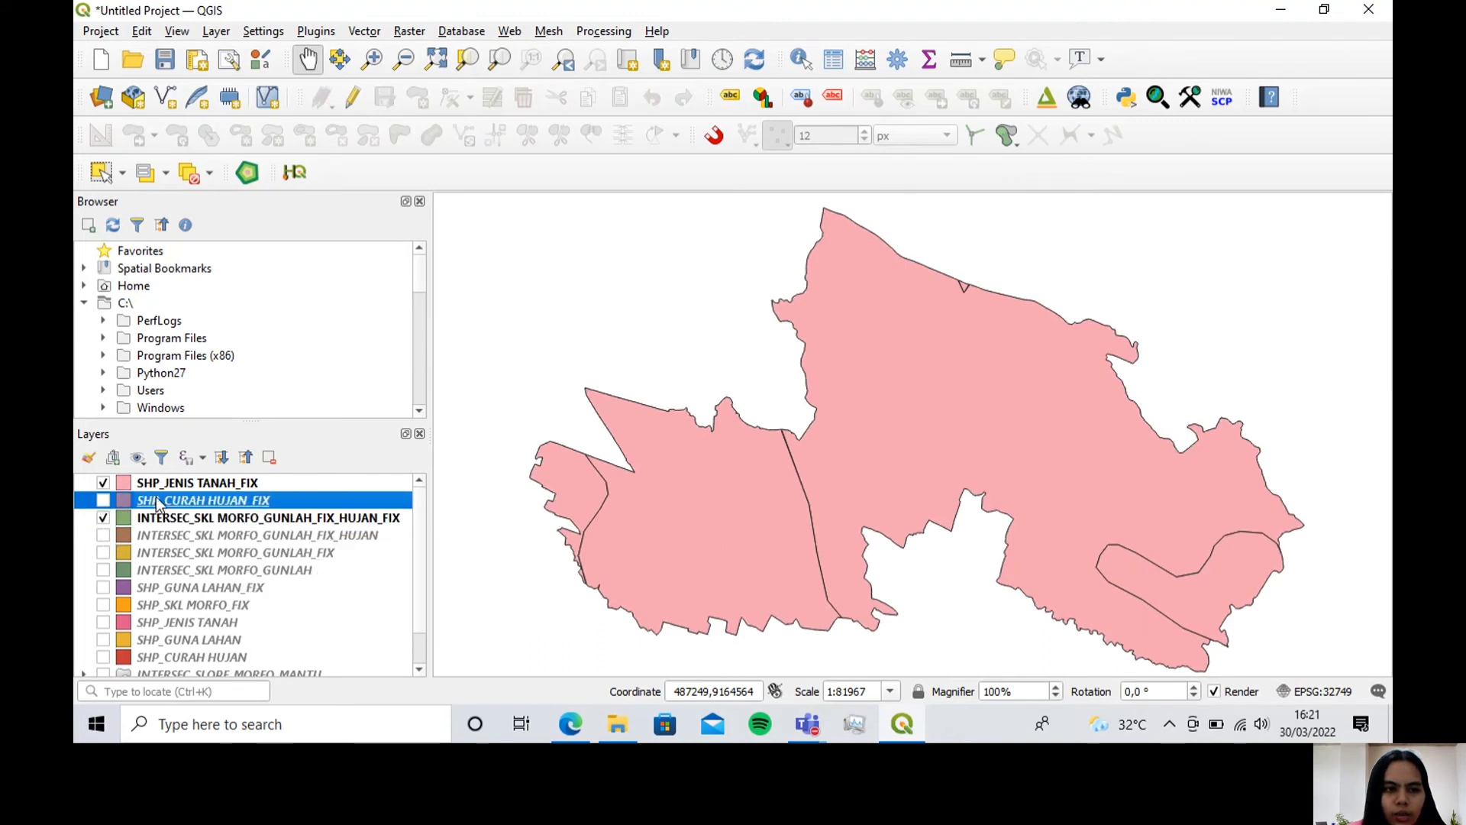
left_click_drag(157, 504, 180, 528)
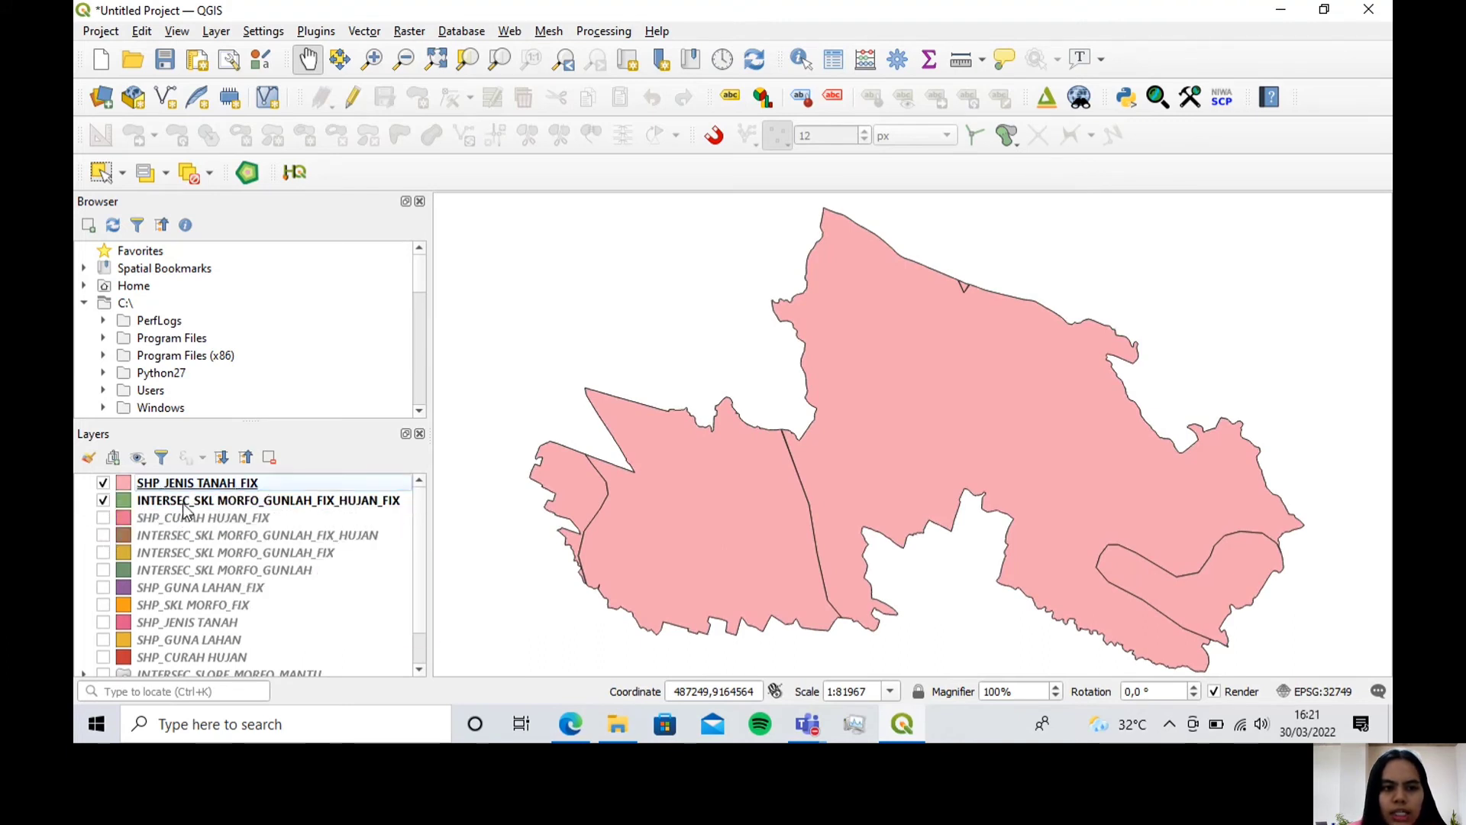
left_click(186, 502)
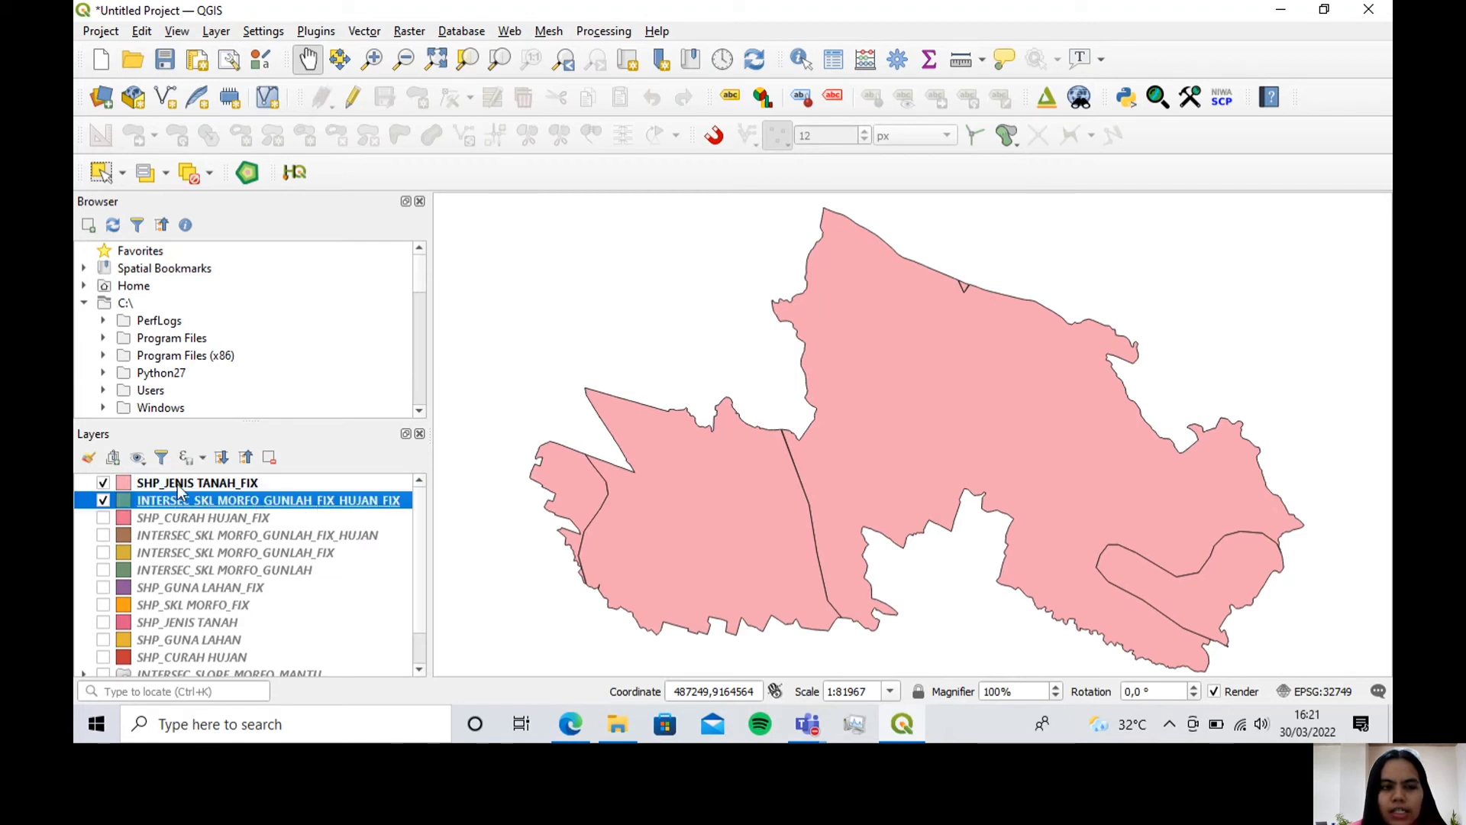
Step: Set up a vector Intersection with INTERSEC_SKL MORFO_GUNLAH_FIX_HUJAN_FIX as the input layer and SHP_JENIS TANAH_FIX as the overlay layer
left_click(365, 31)
mouse_move(418, 76)
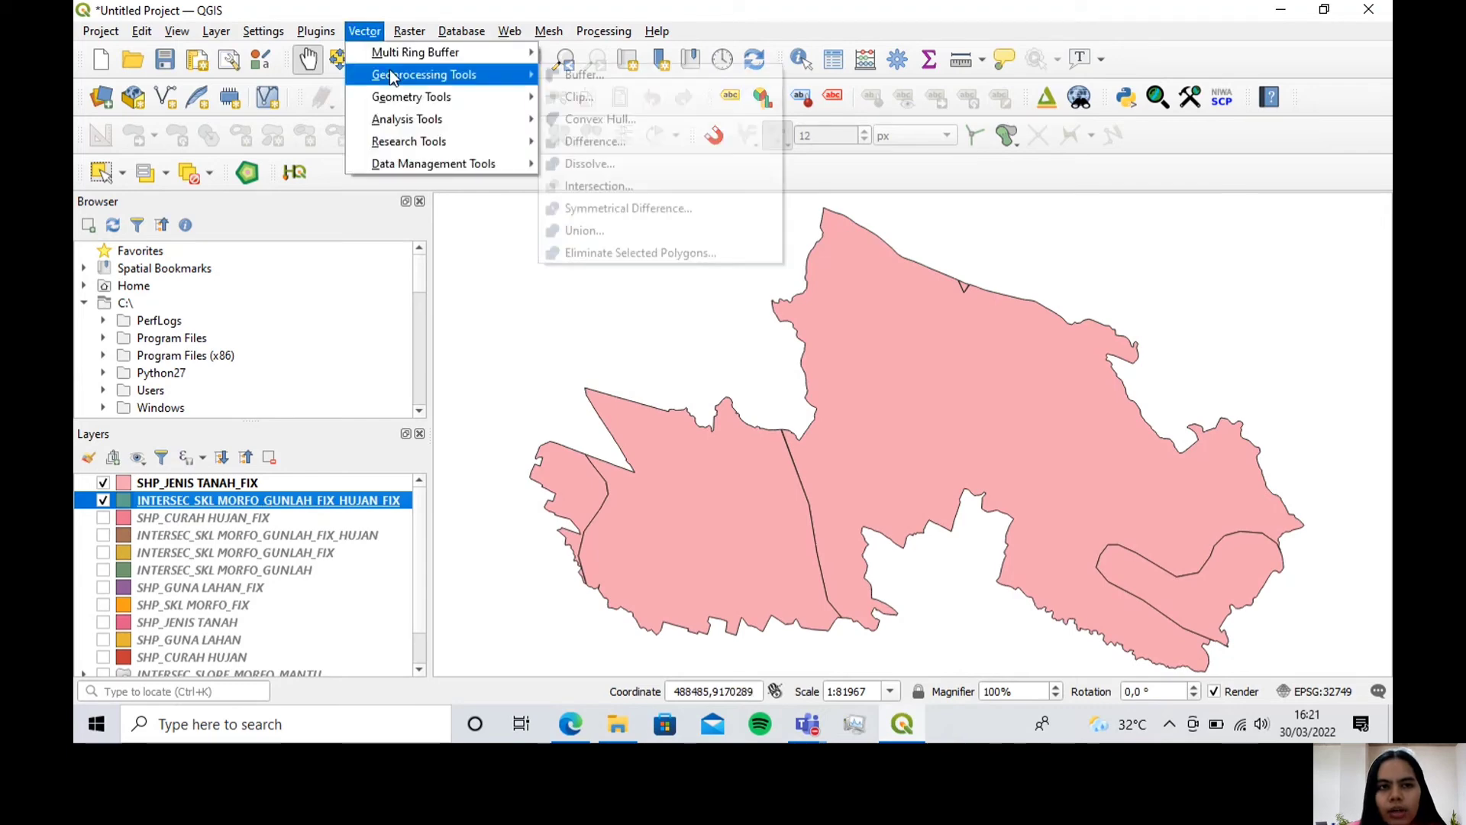
left_click(598, 188)
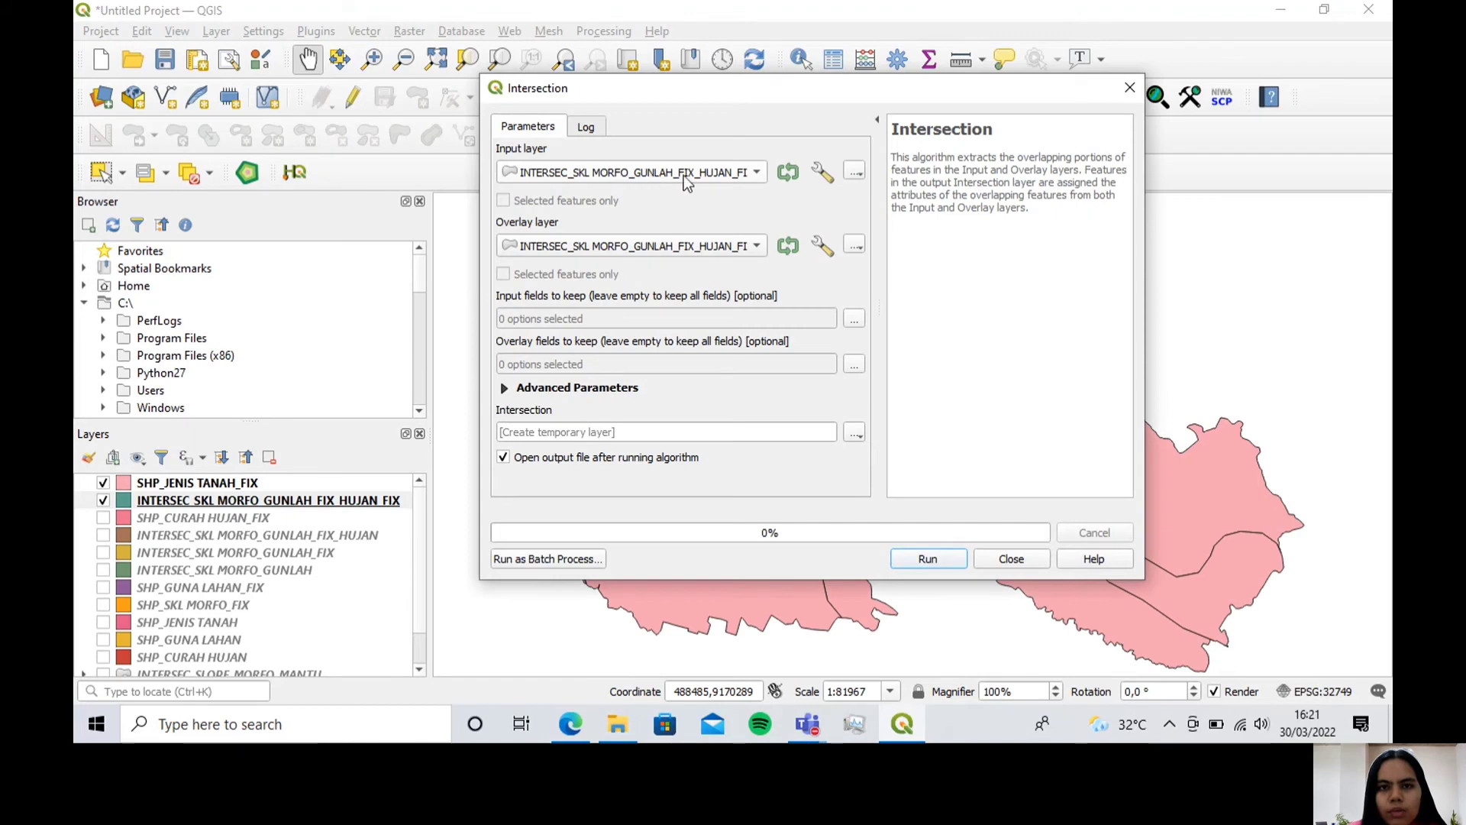
left_click(586, 246)
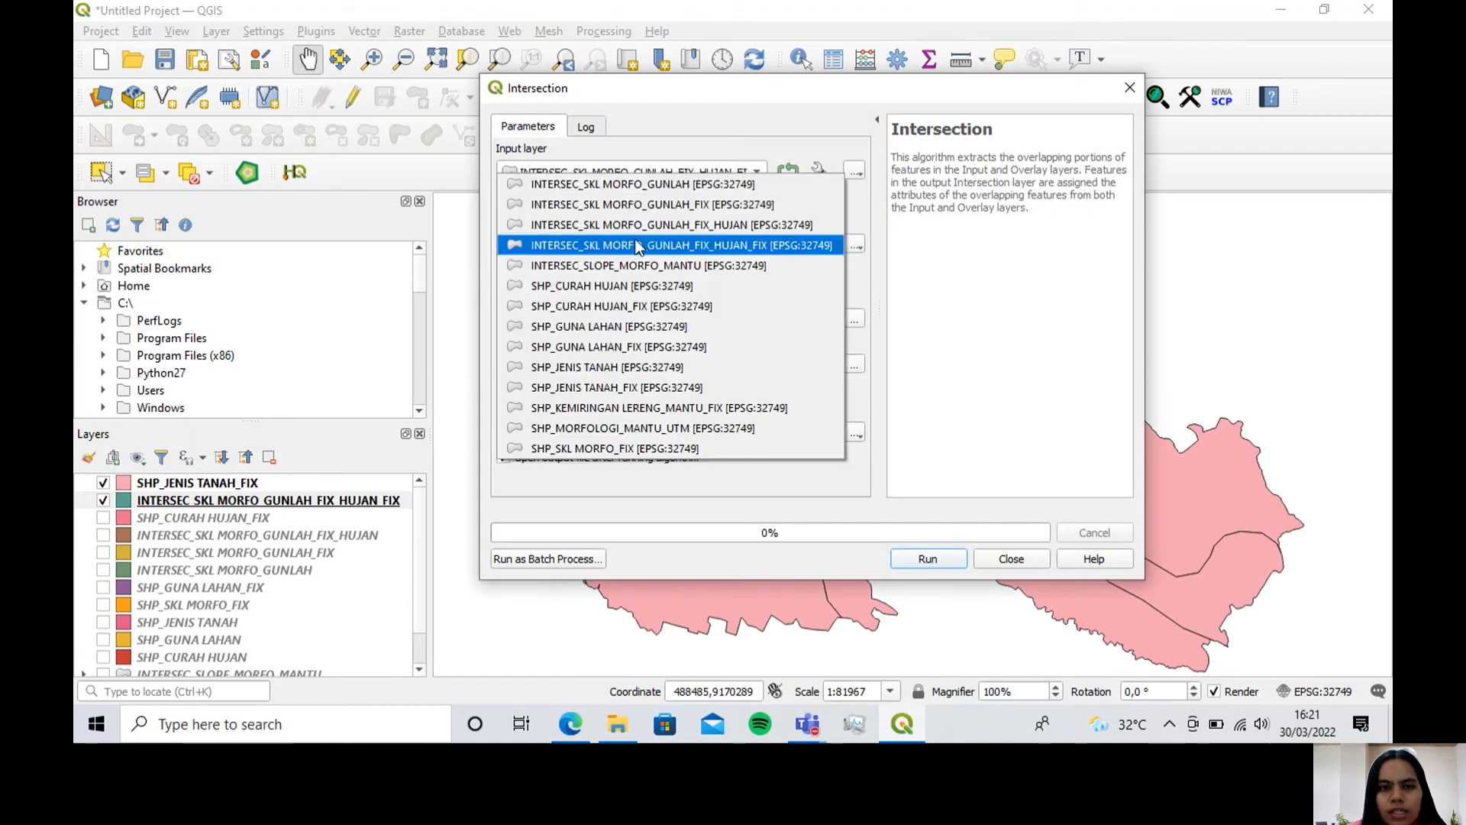
left_click(648, 387)
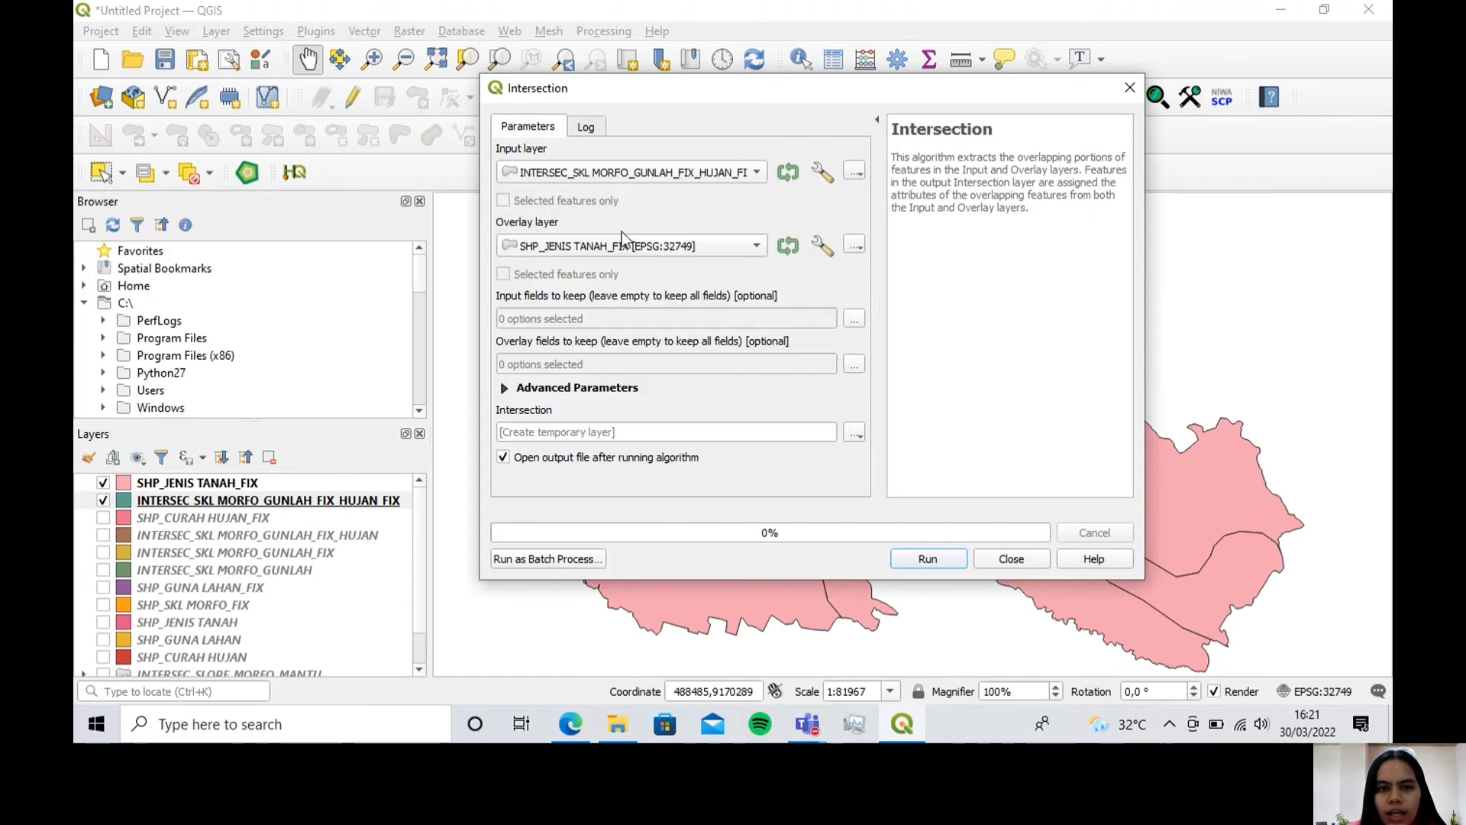
Step: Run the intersection with its output saved as the shapefile INTERSEC_SKL EROSI in the EROSI folder
left_click(854, 432)
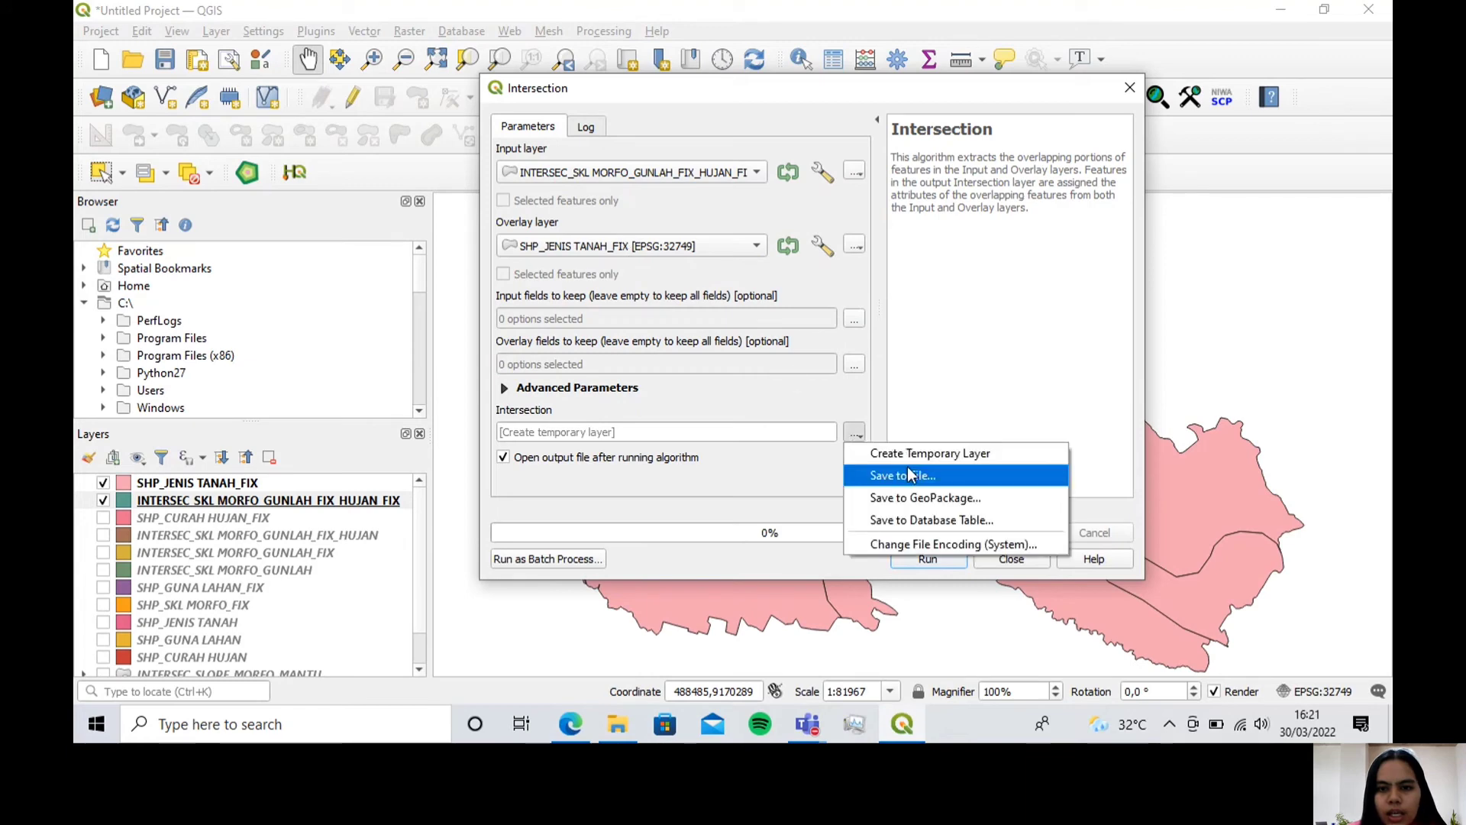
left_click(907, 474)
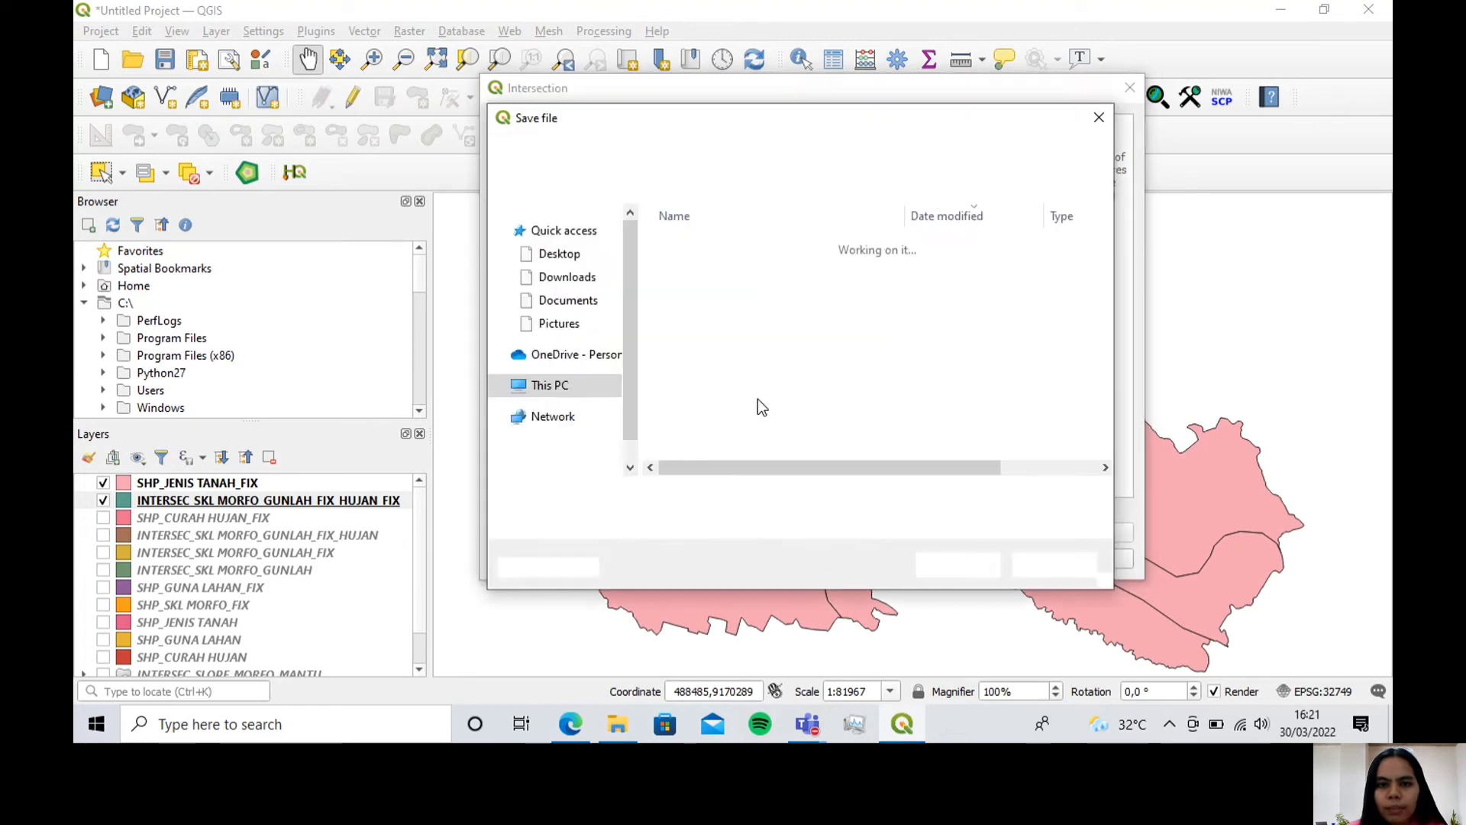
type("INTERS")
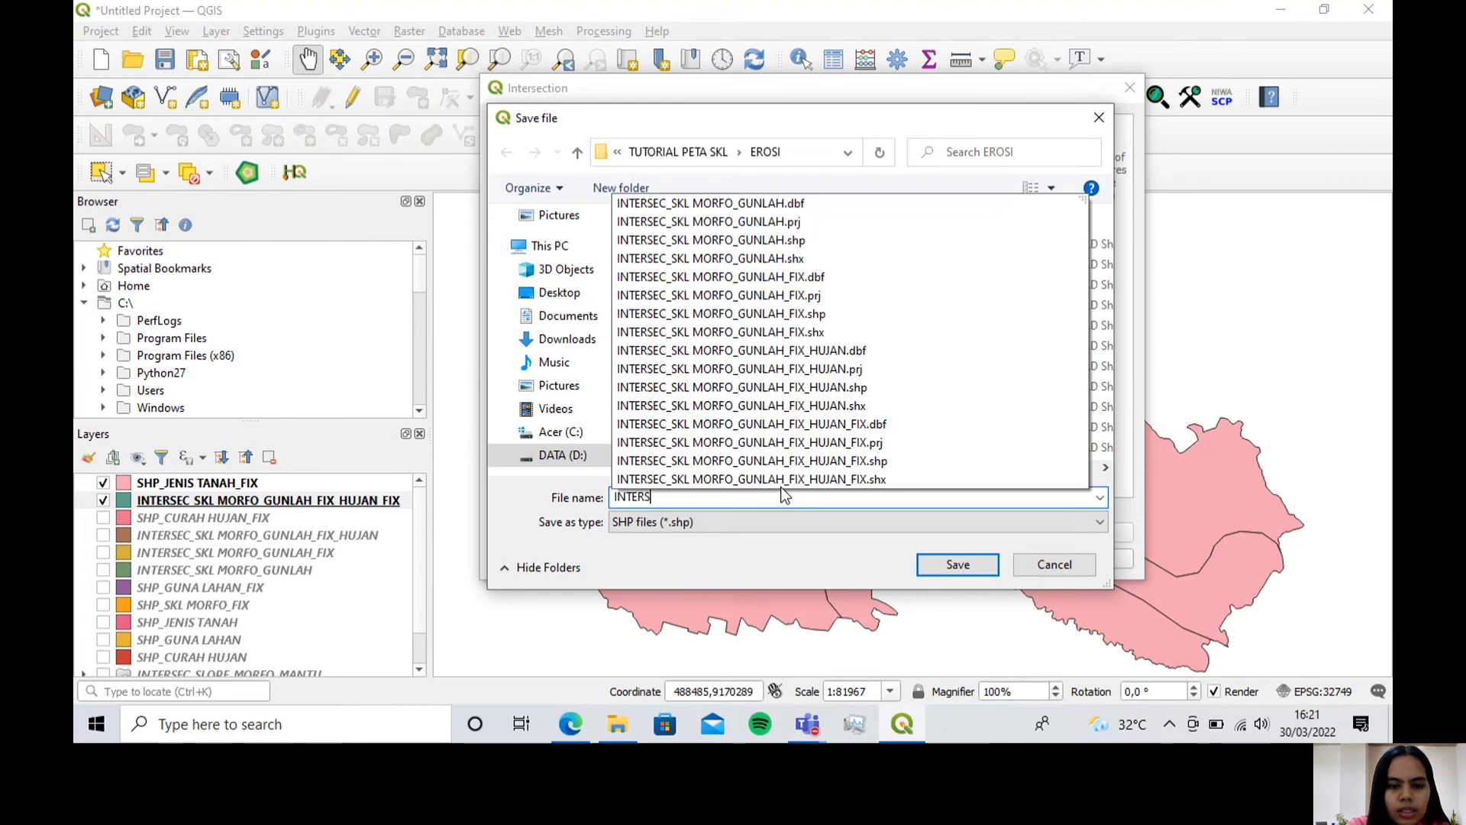
type("EC_SK")
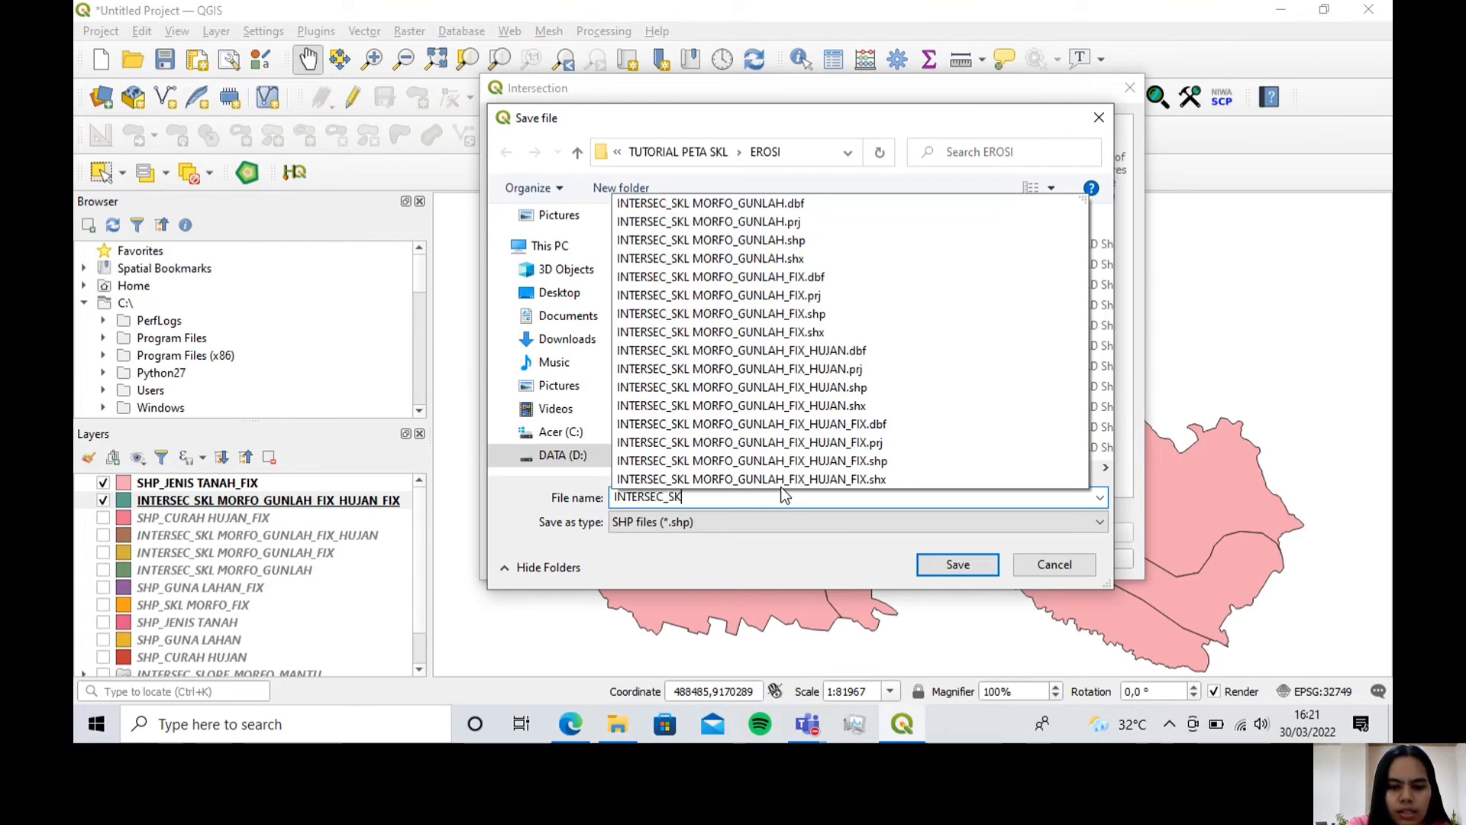
type("L EROSI")
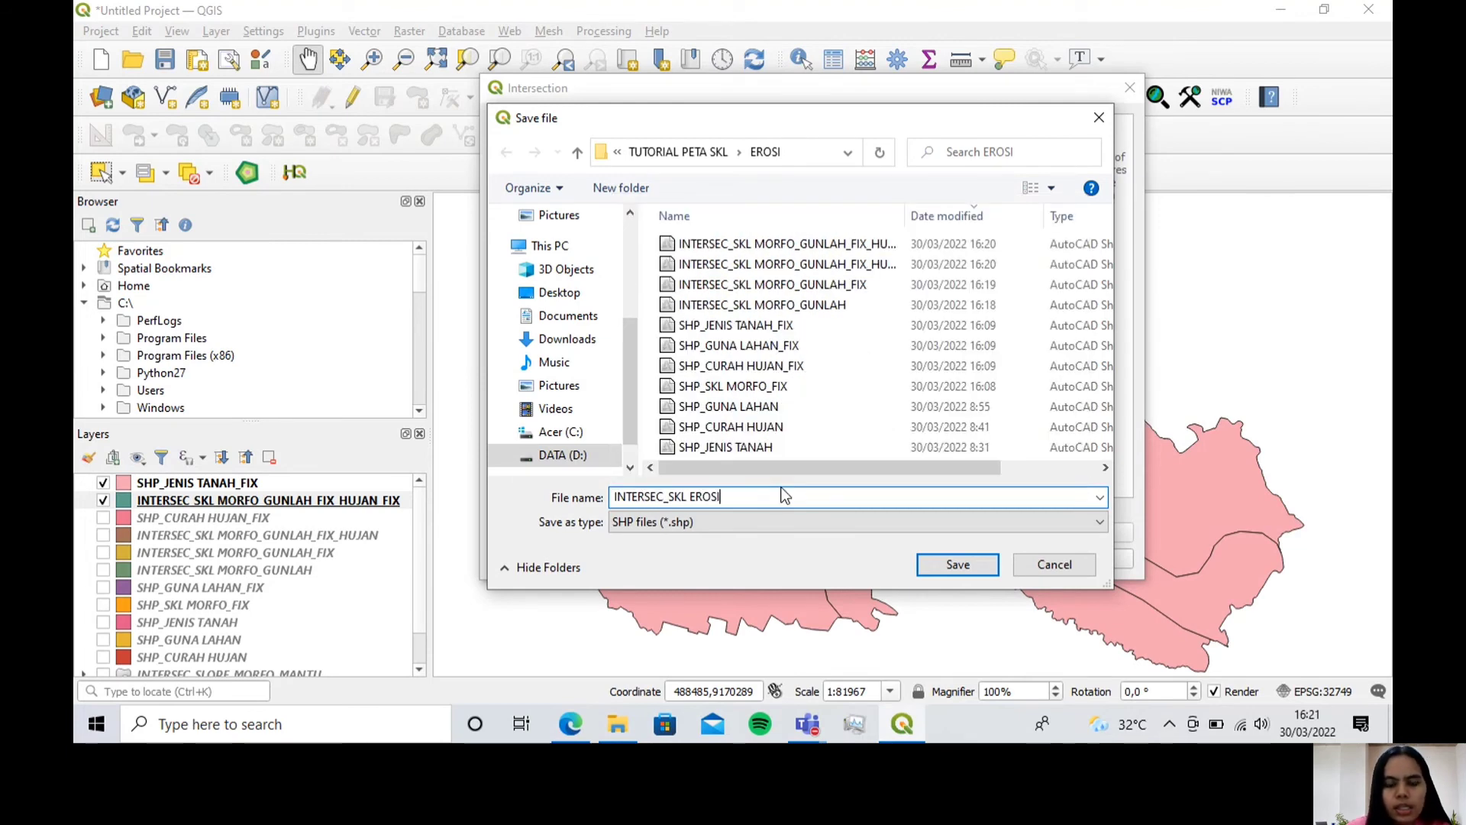
left_click(943, 572)
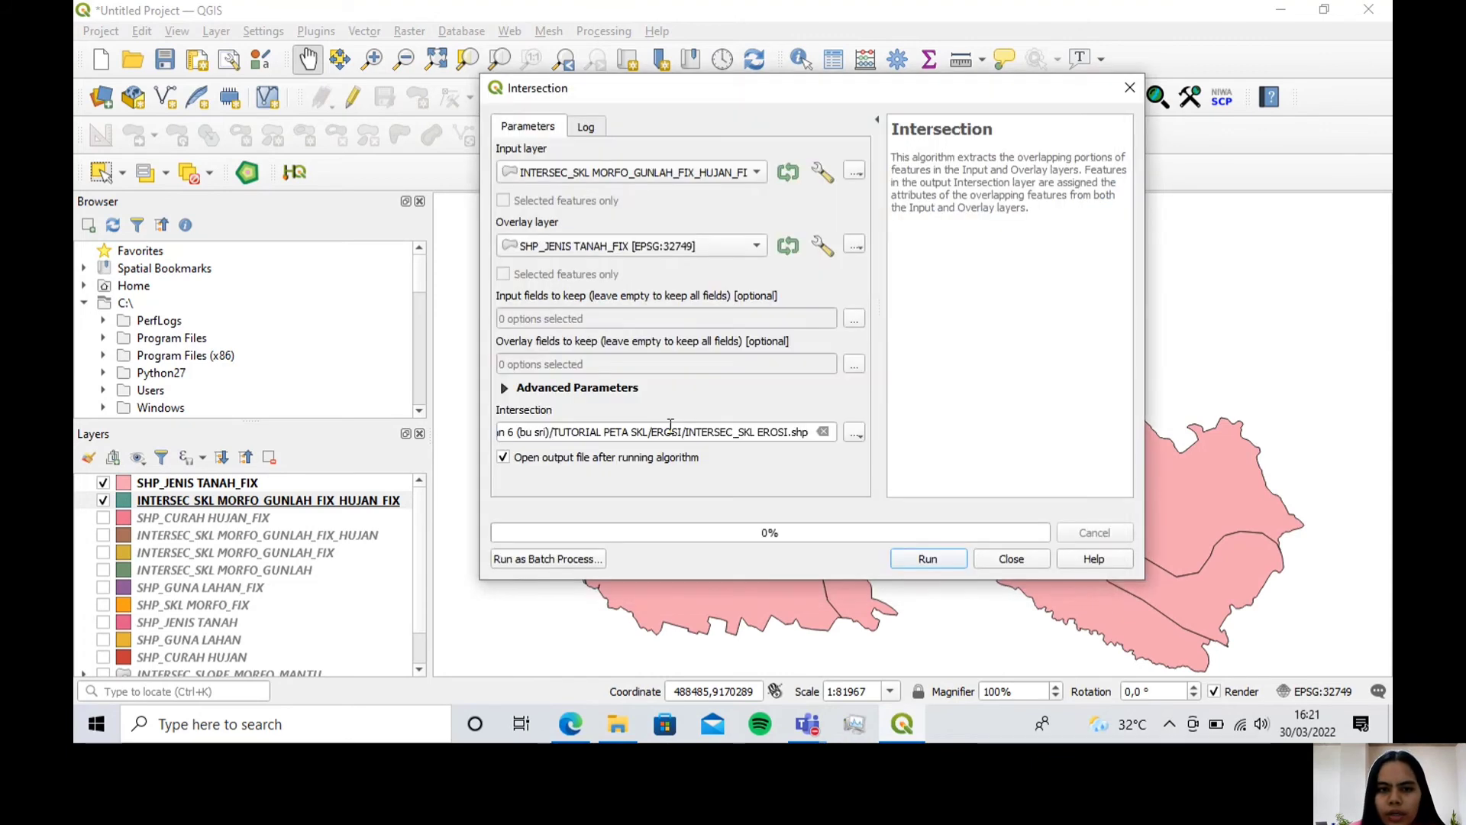
left_click(925, 560)
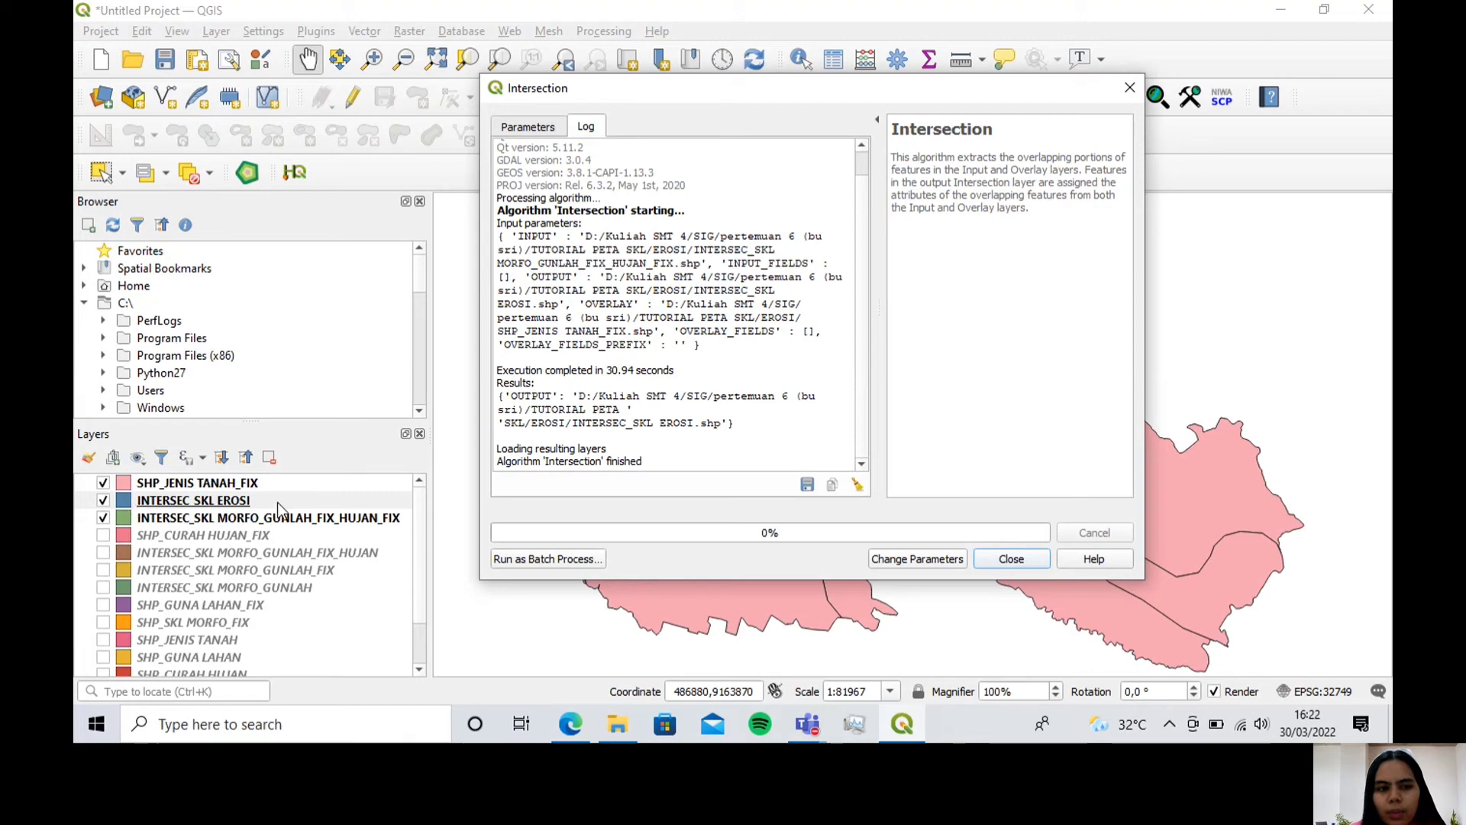
left_click(1012, 560)
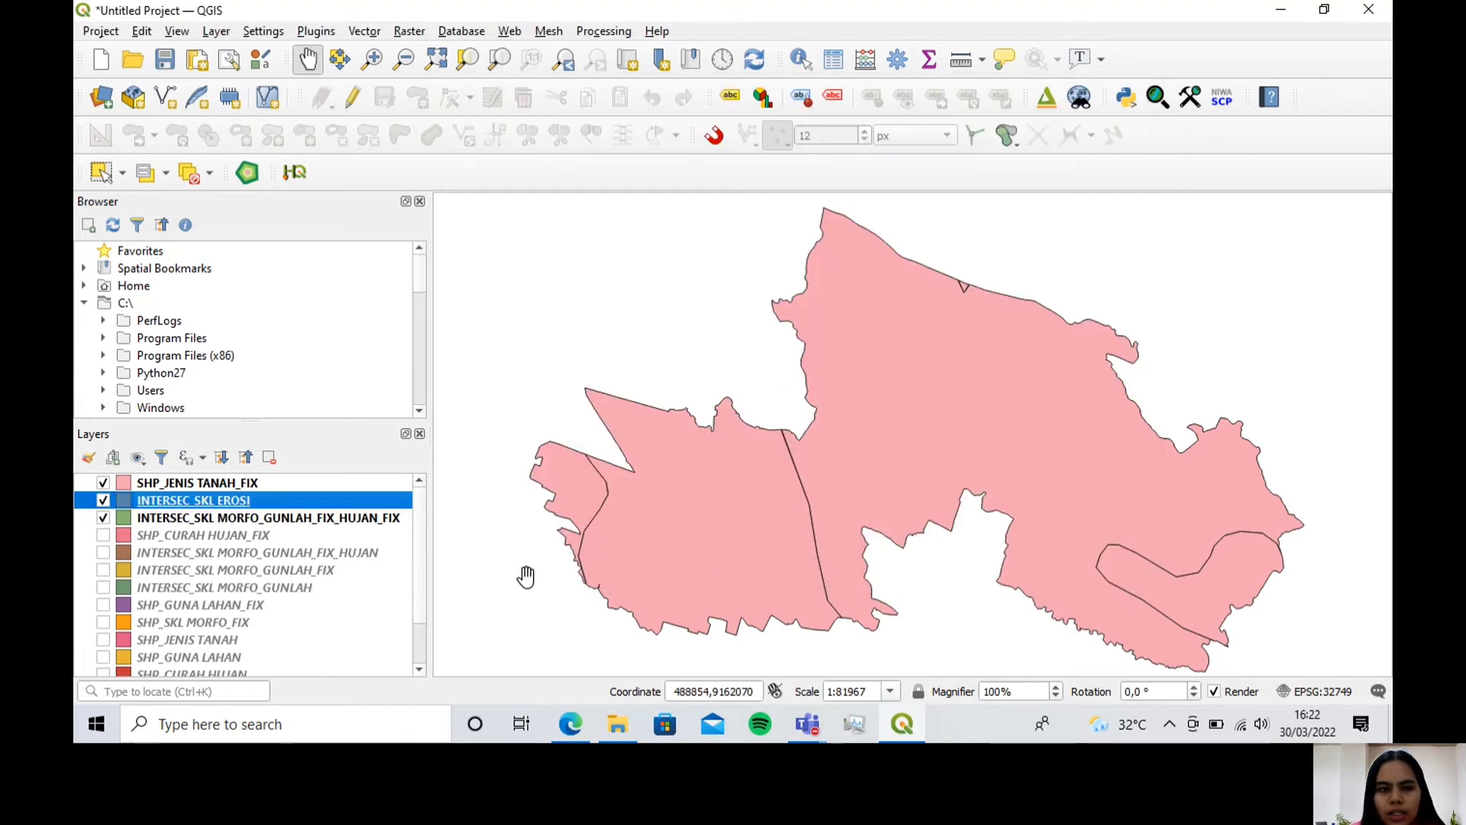
Step: Hide SHP_JENIS TANAH_FIX and INTERSEC_SKL MORFO_GUNLAH_FIX_HUJAN_FIX, and move INTERSEC_SKL EROSI above all other layers
left_click(102, 483)
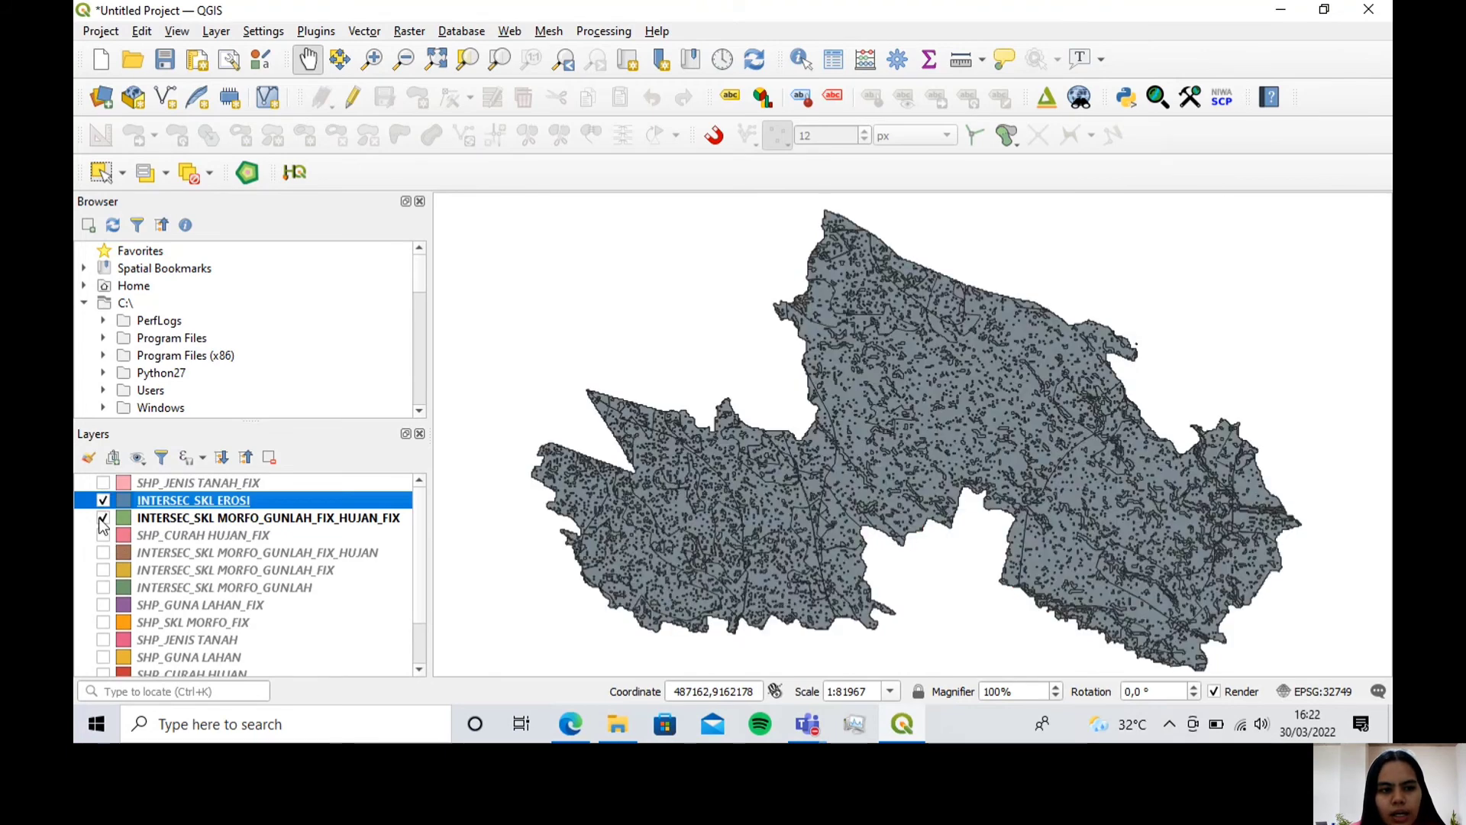
left_click(102, 518)
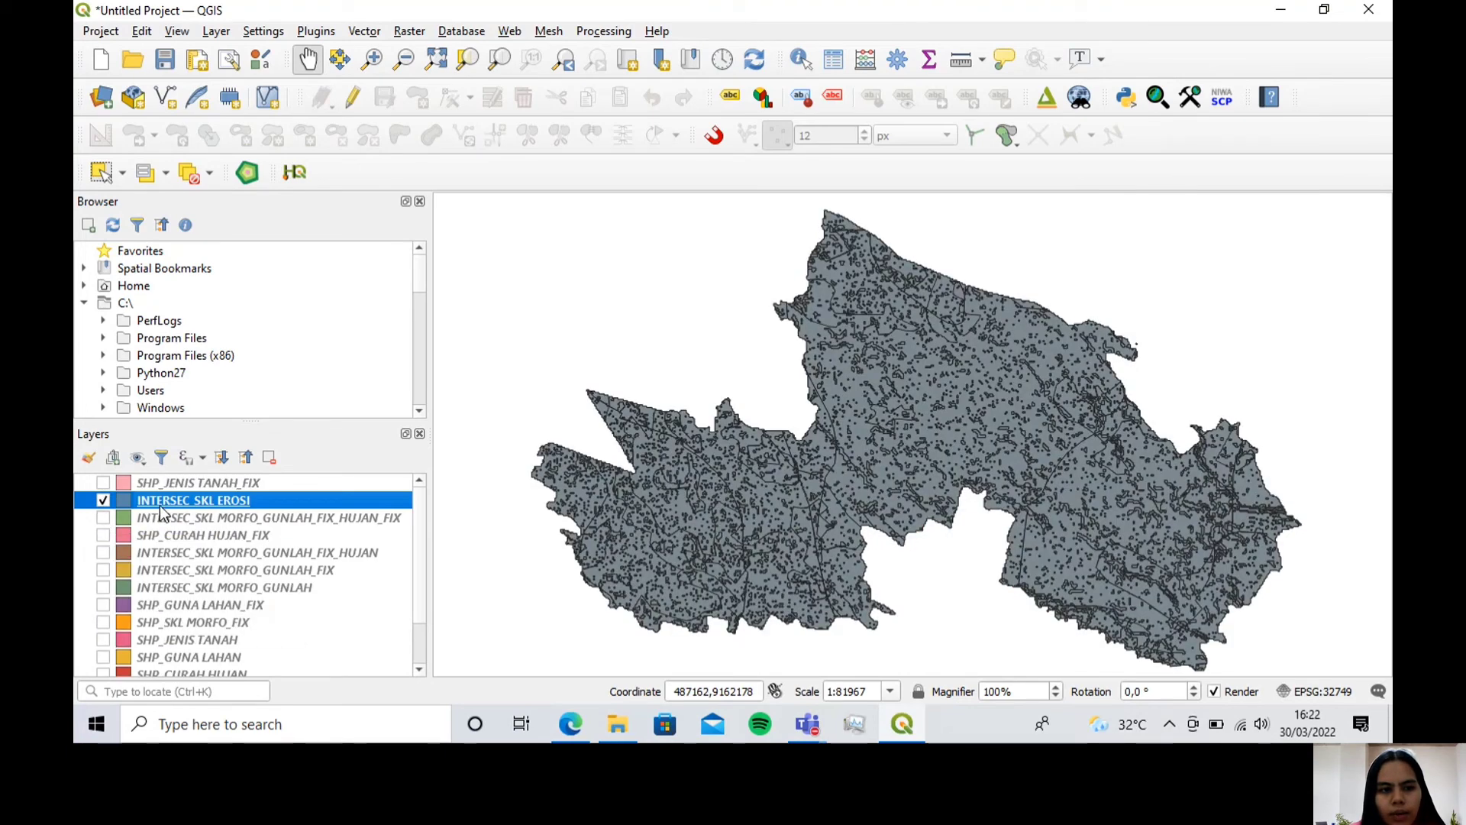
left_click_drag(159, 507, 162, 489)
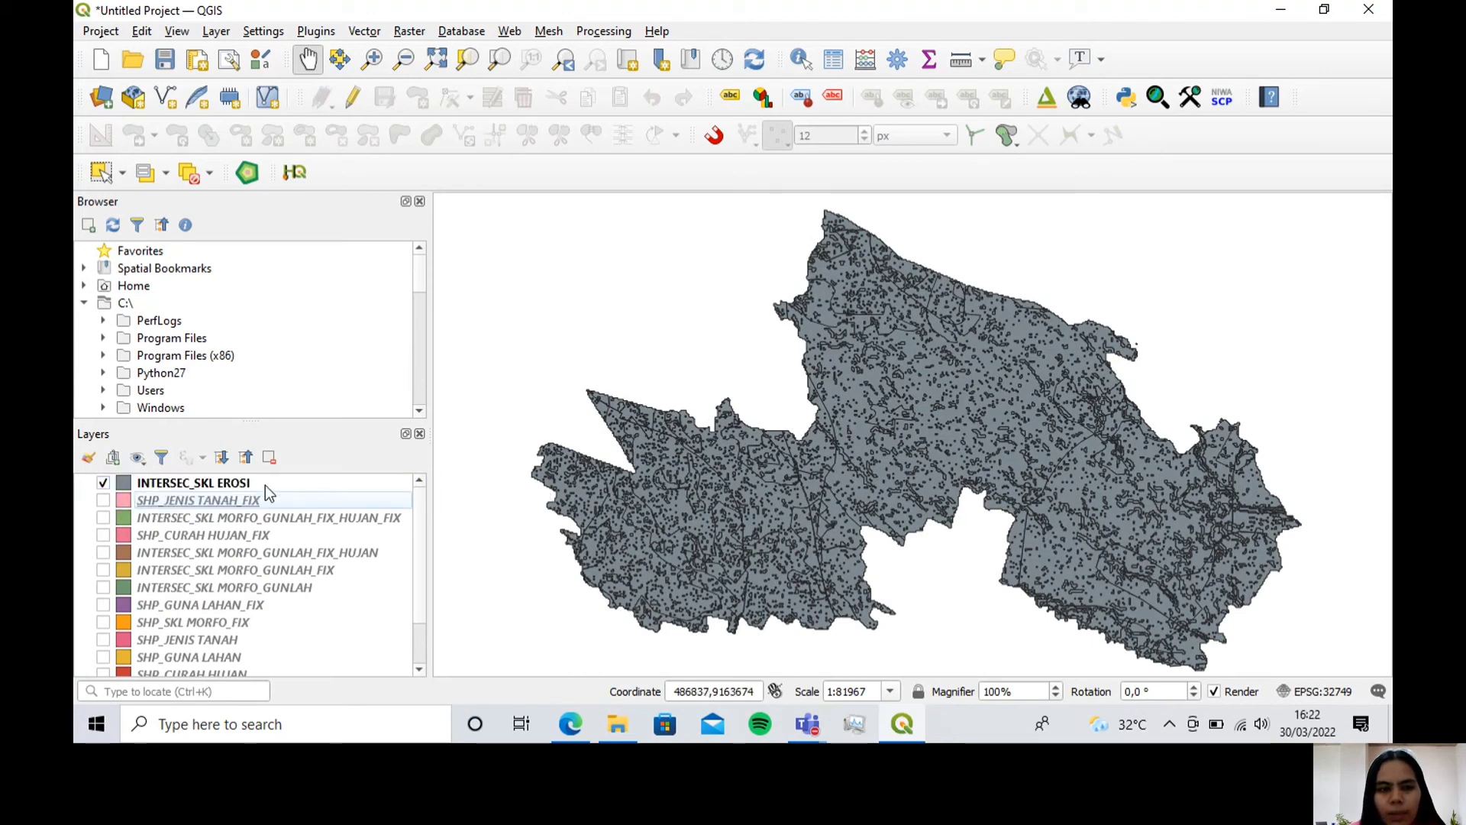
left_click(231, 489)
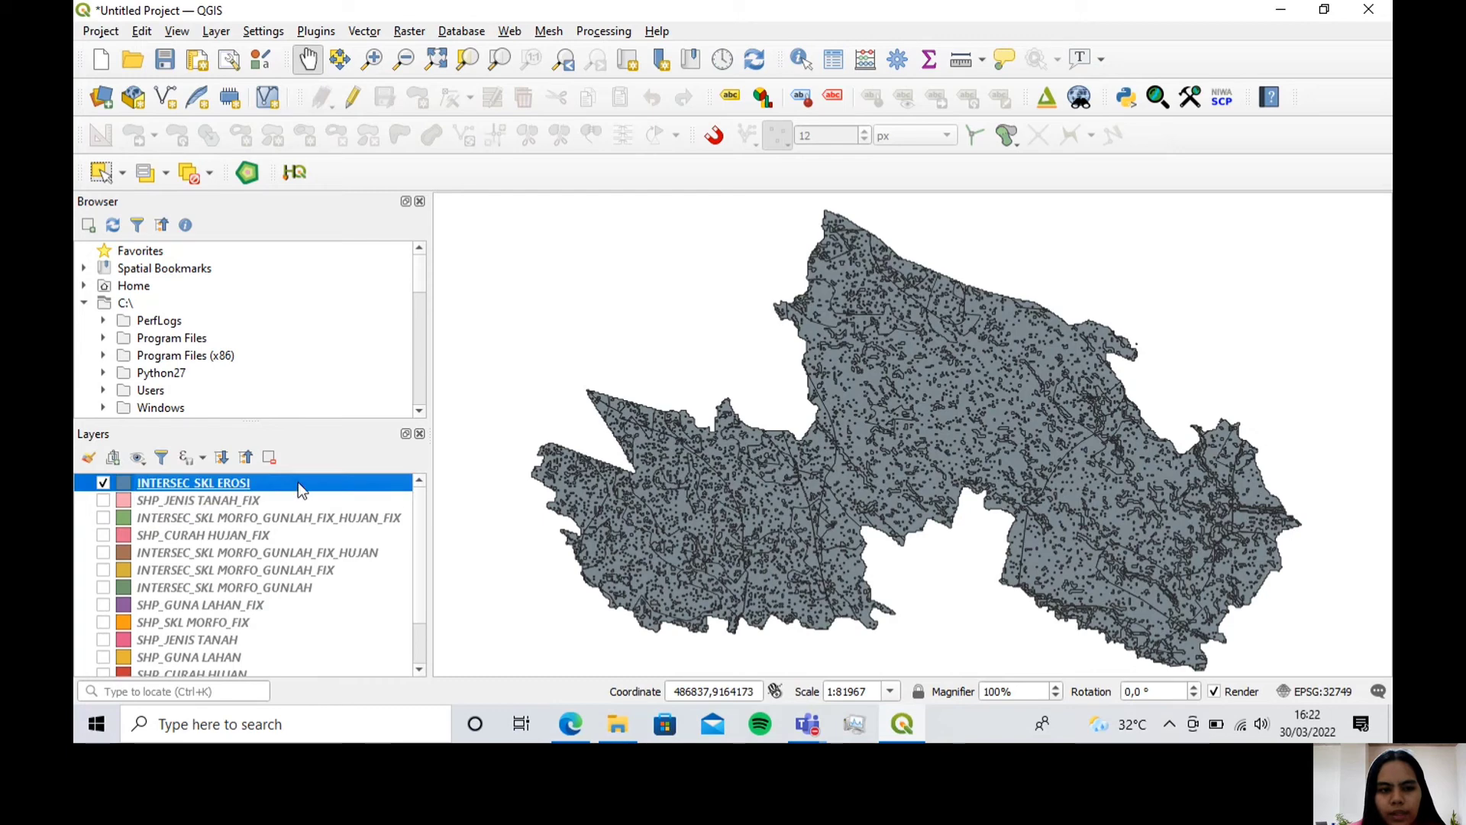
Step: Open the attribute table of INTERSEC_SKL EROSI and turn on editing mode
right_click(298, 488)
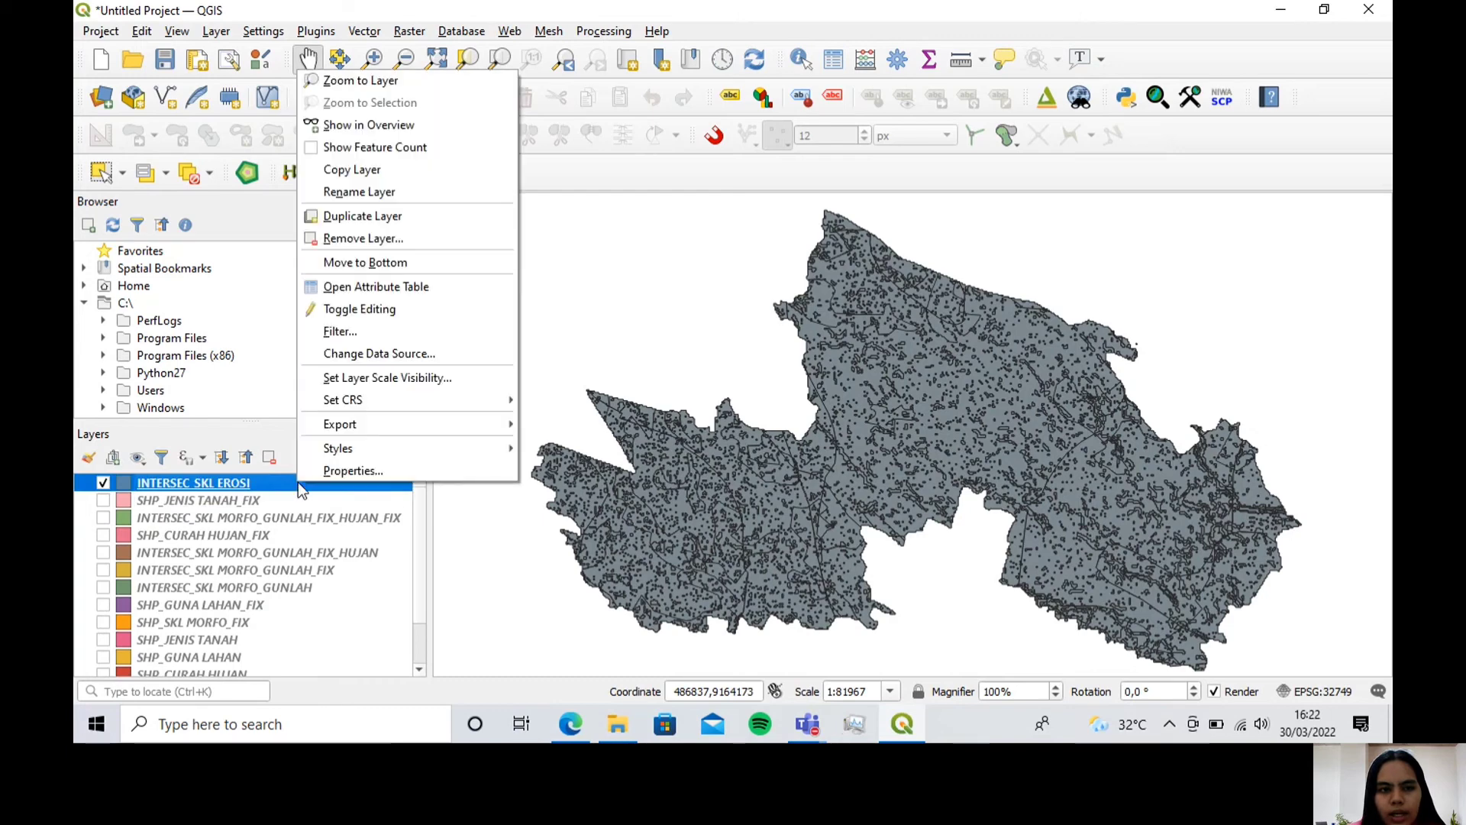
left_click(506, 294)
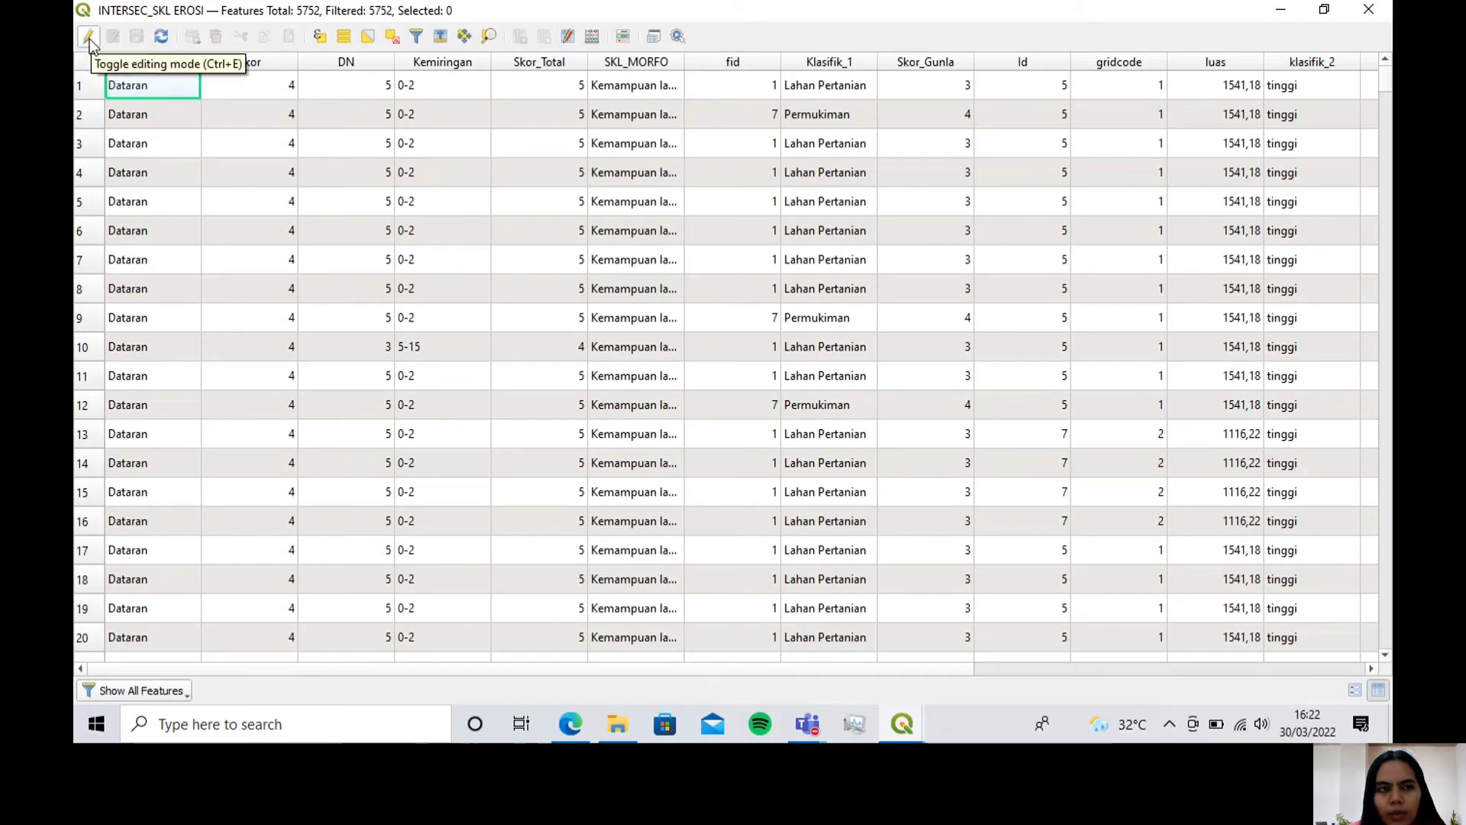
left_click(89, 39)
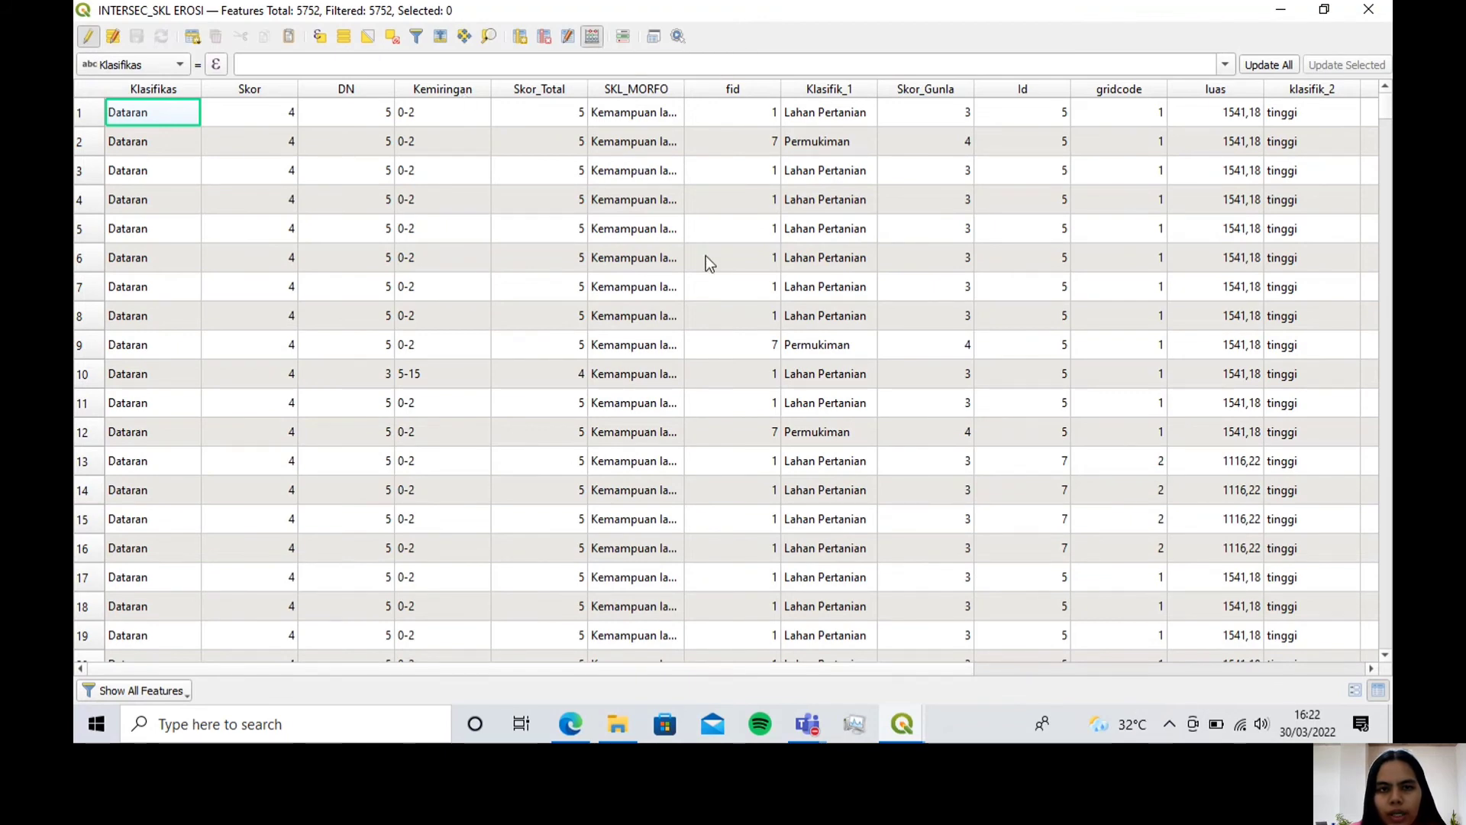
Step: Set up a new whole-number field named Skor_Erosi in the Field Calculator
key("ctrl+i")
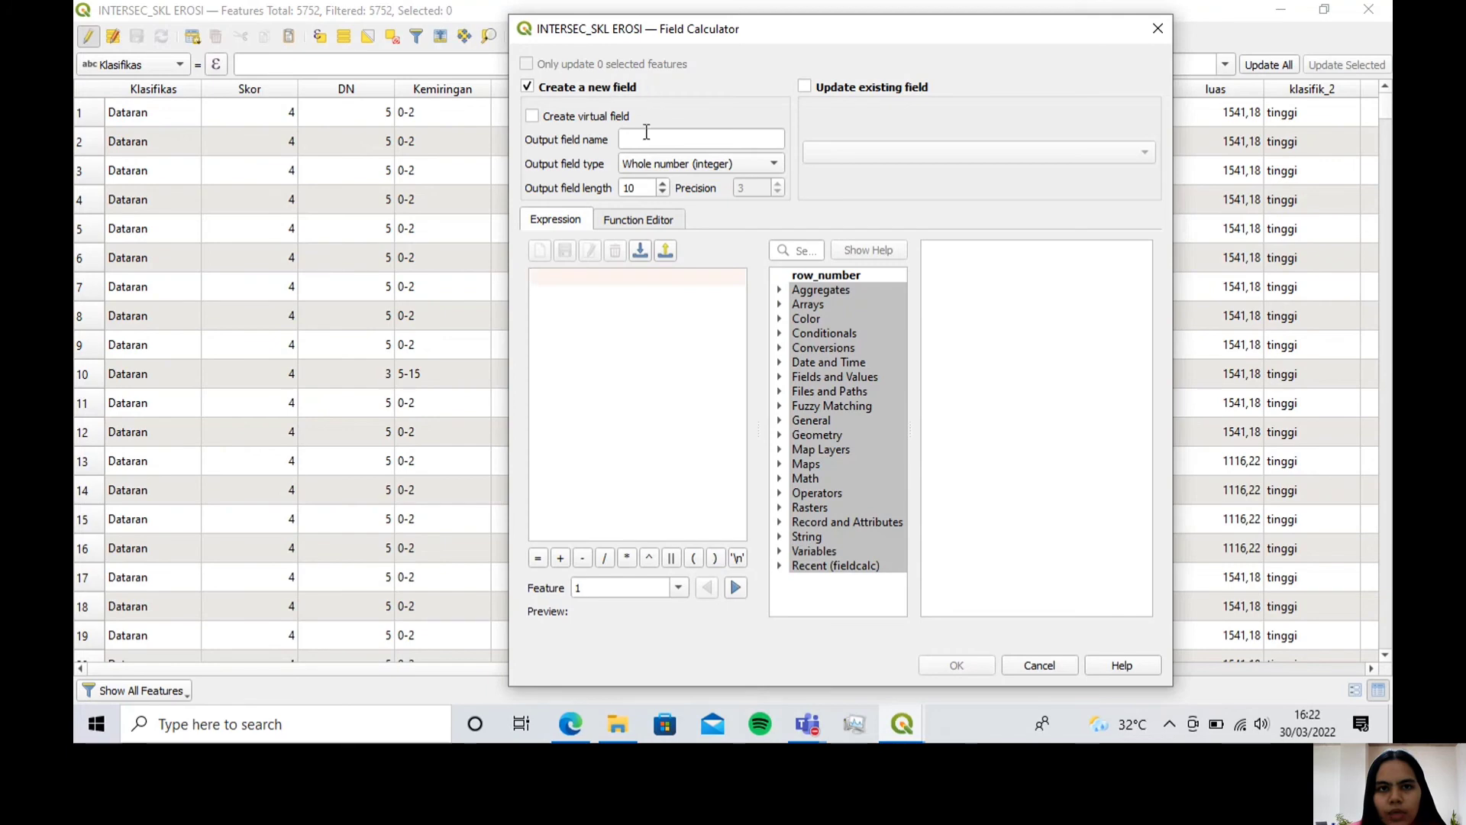
left_click(647, 141)
key("Caps_Lock")
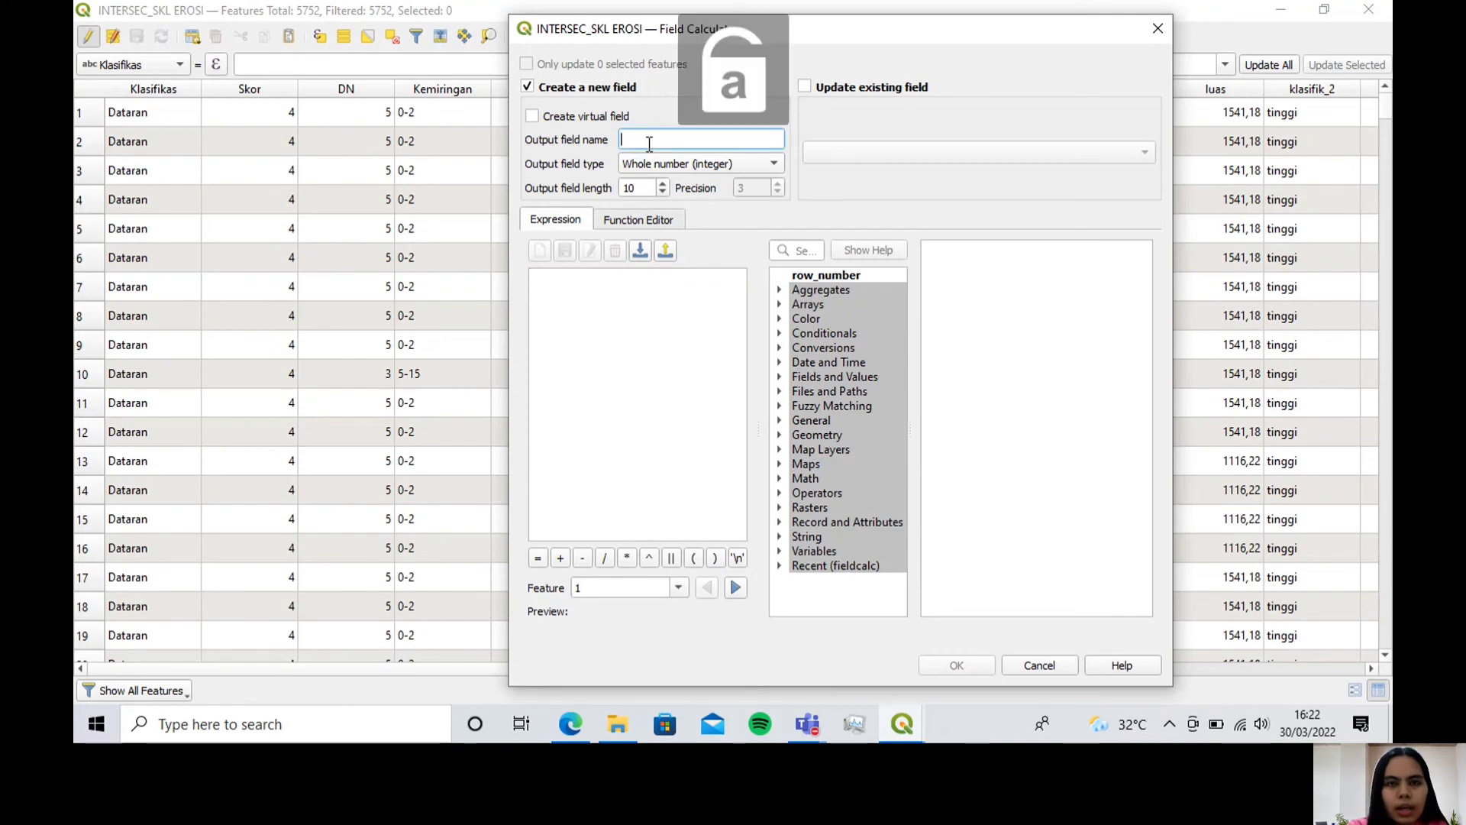
type("S")
key("Caps_Lock")
type("ko")
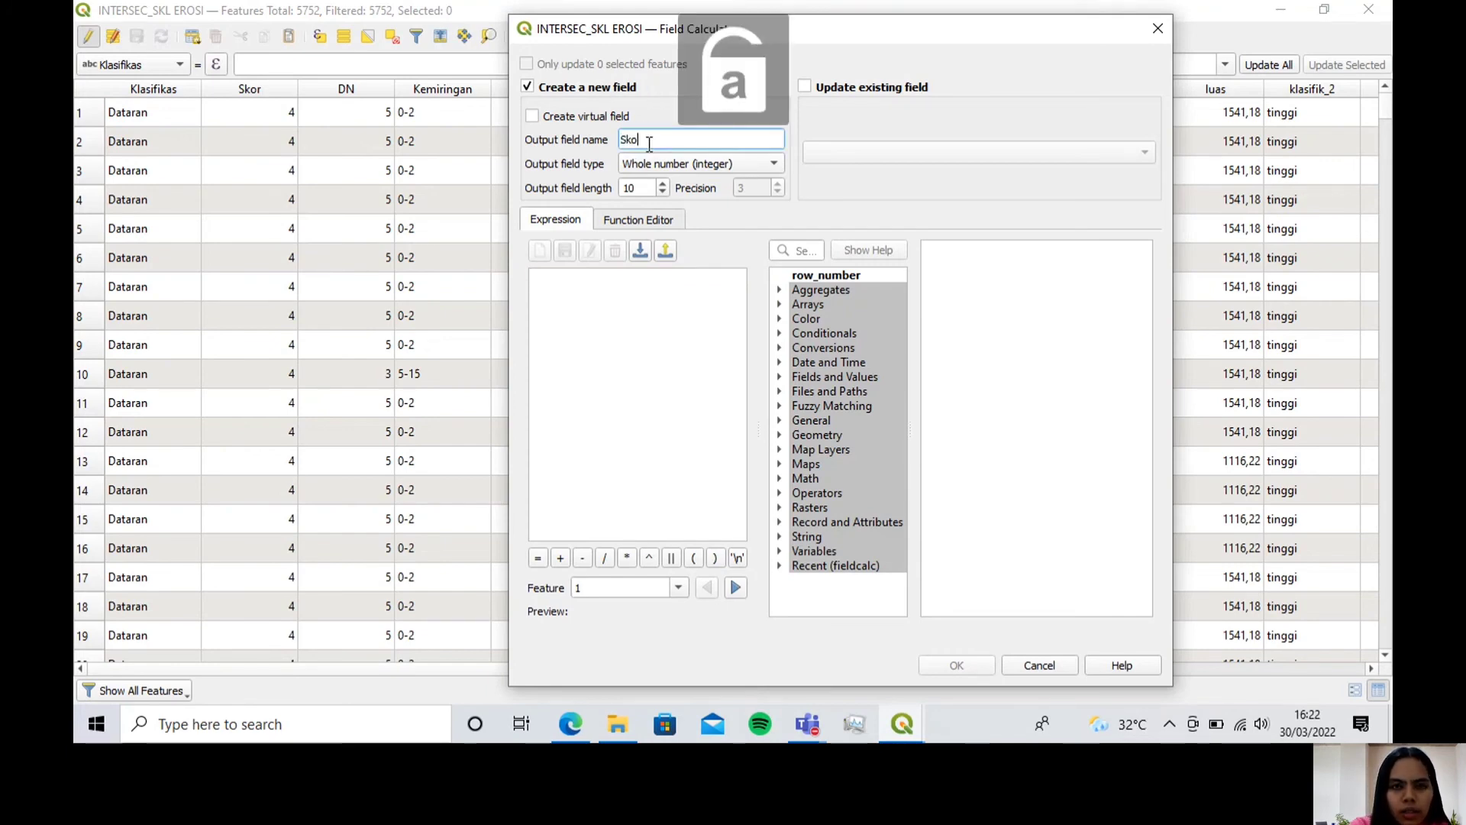
type("r_")
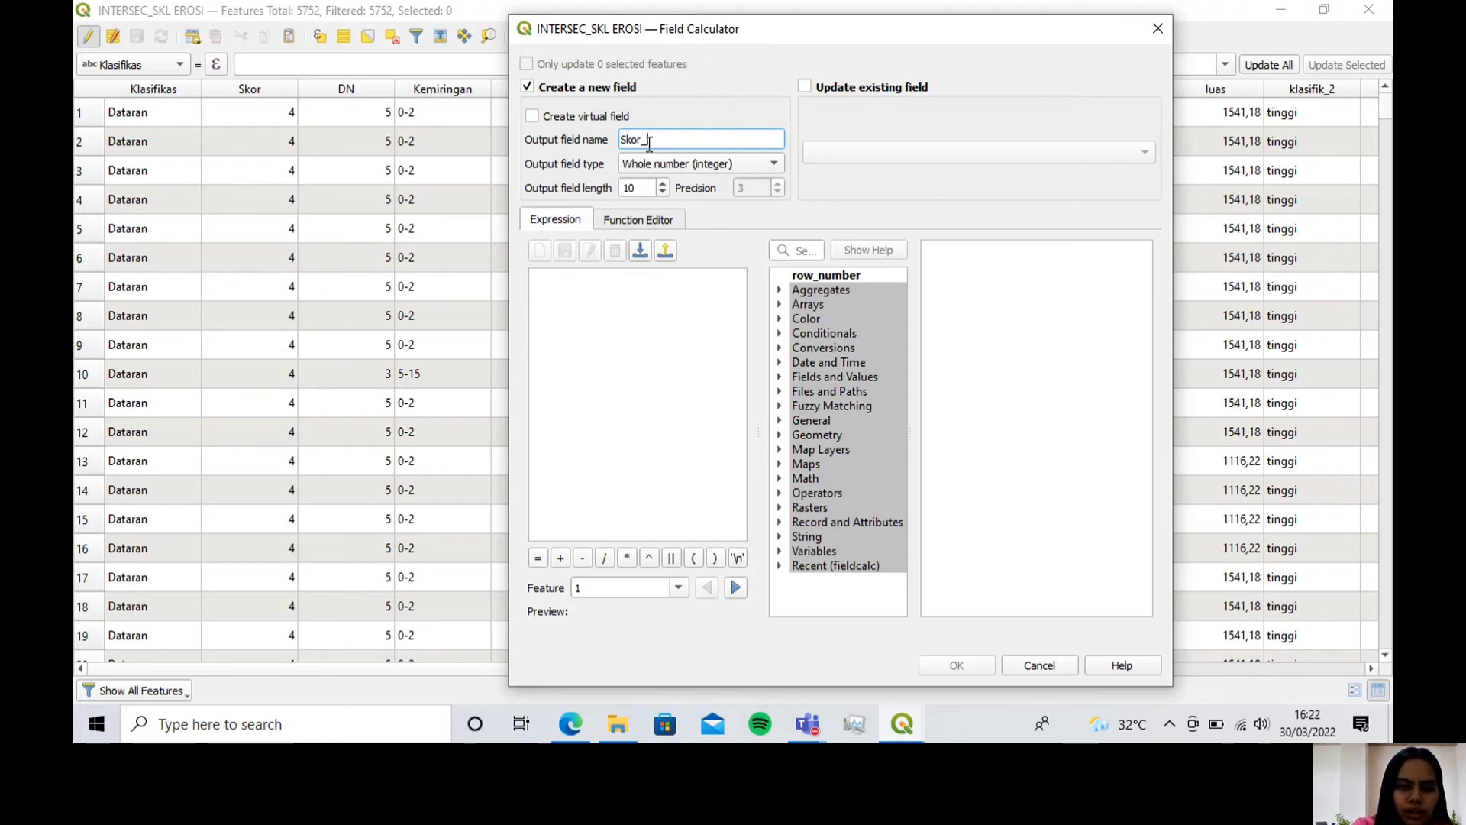
key("Caps_Lock")
type("e")
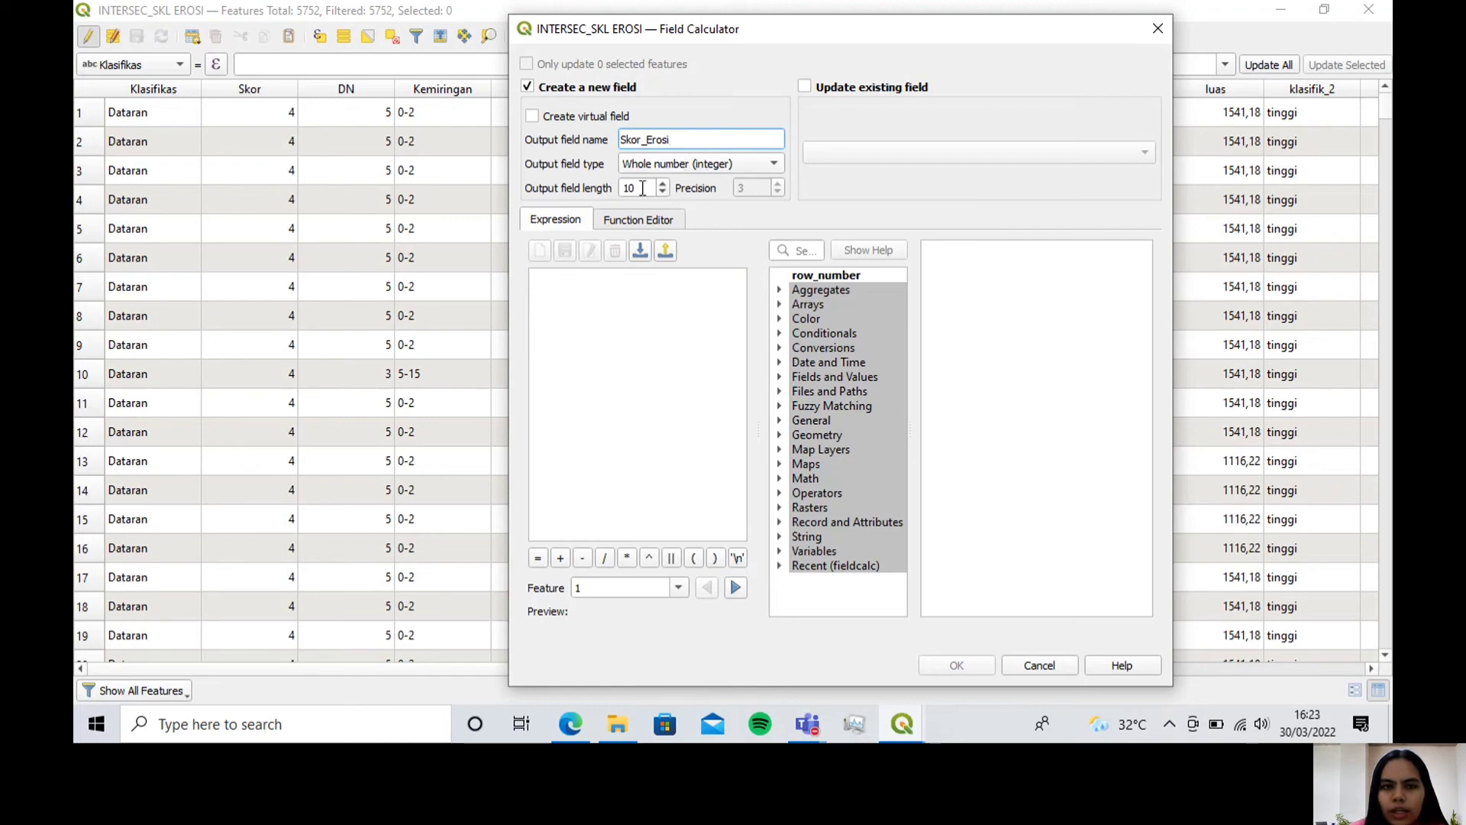
Step: Build an expression summing the fields Skor, DN, Skor_Gunla, Skor_Hujan and Skor_Tanah for the new Skor_Erosi field
left_click(779, 378)
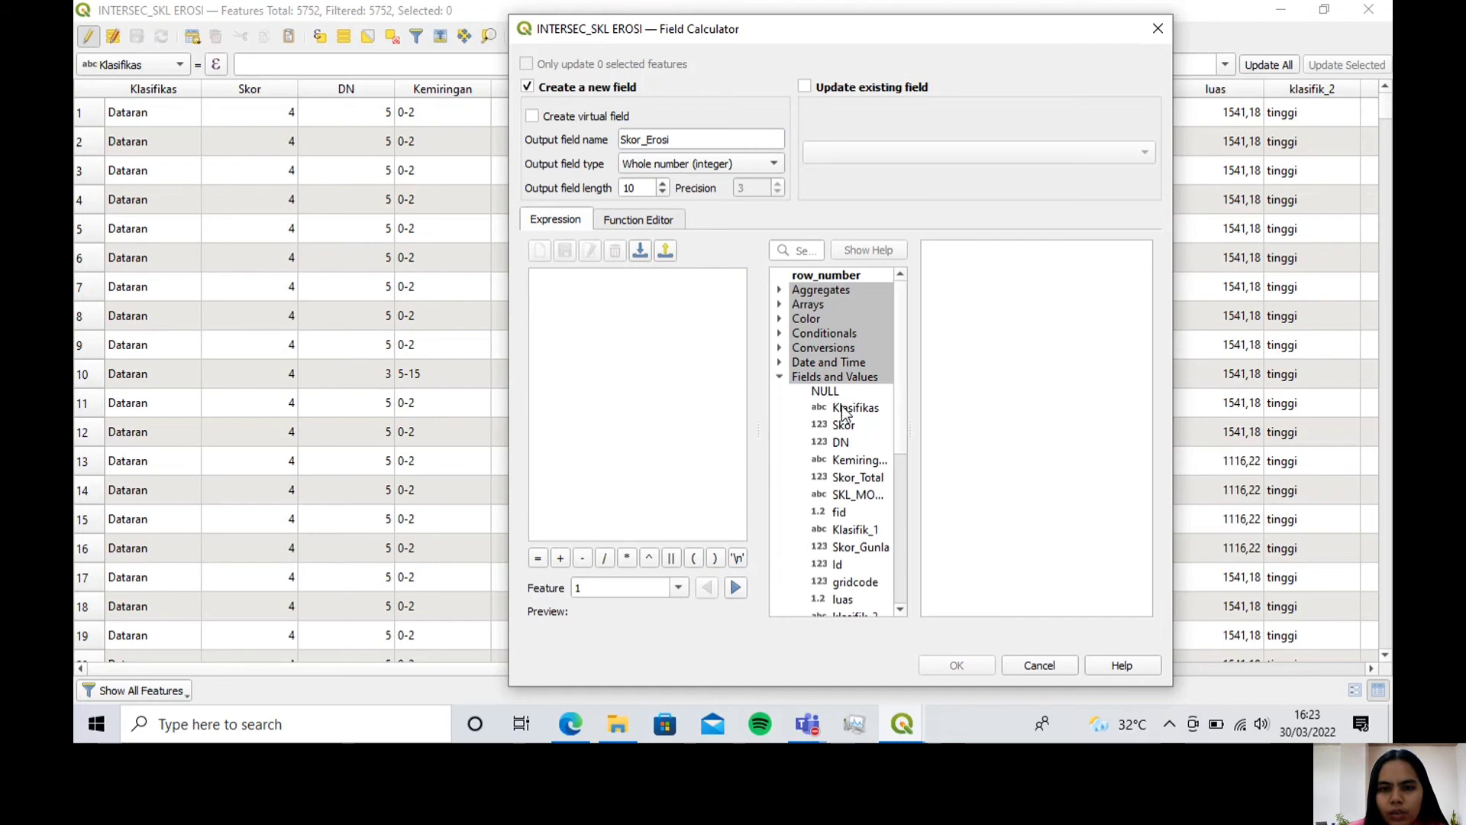
scroll(842, 397, "down", 2)
double_click(844, 339)
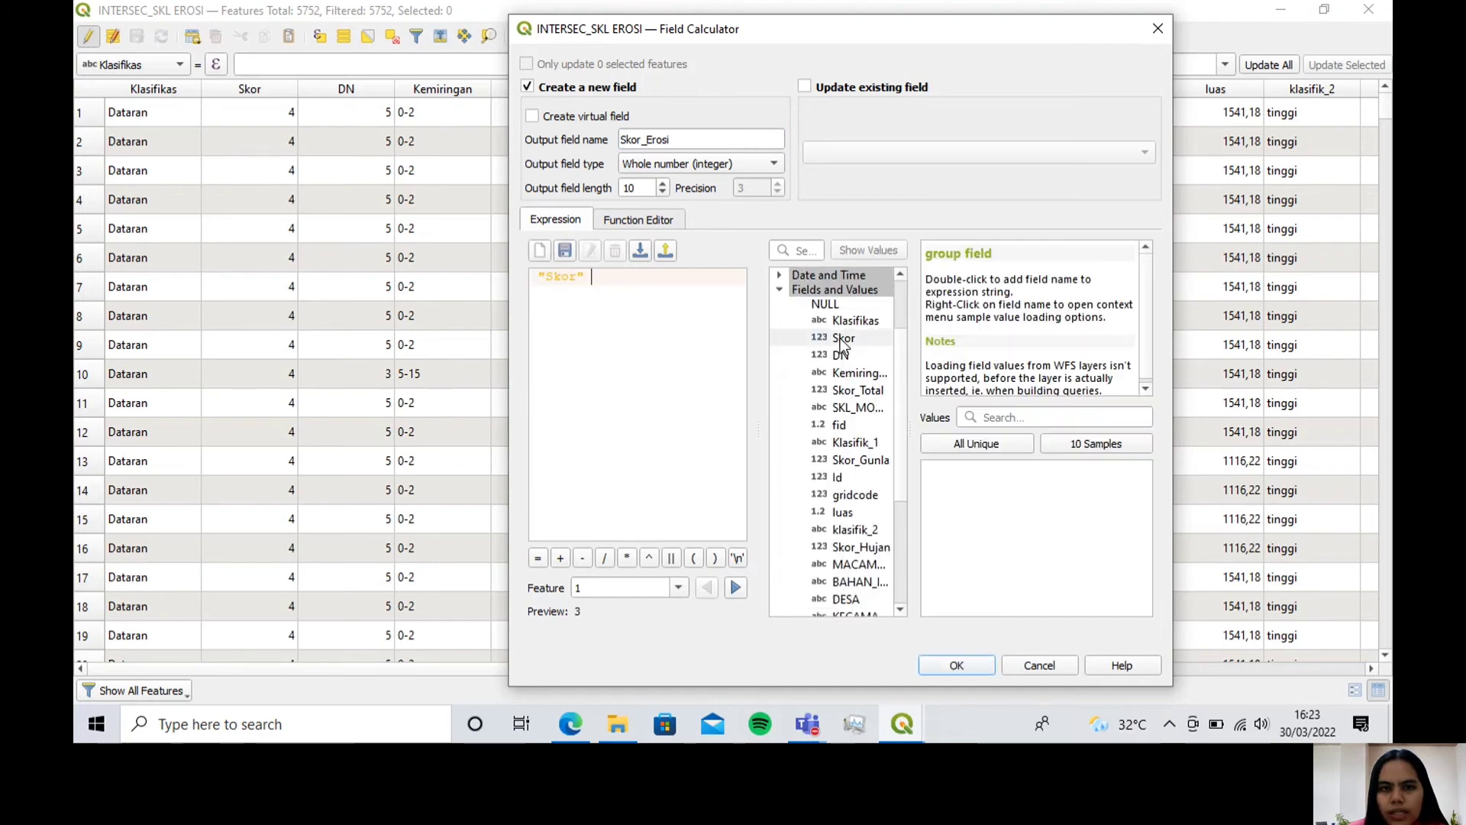
left_click(560, 558)
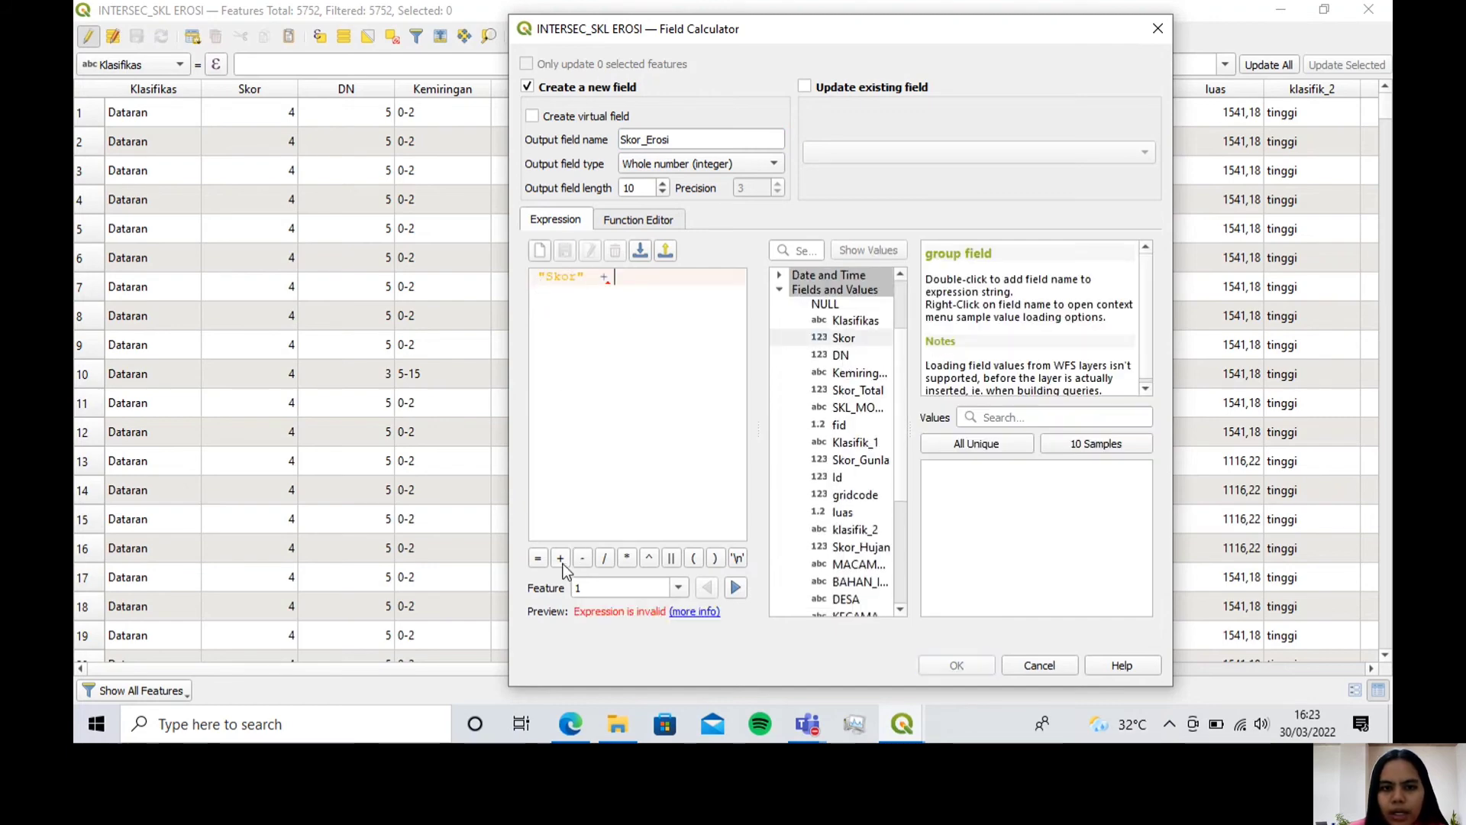
double_click(859, 356)
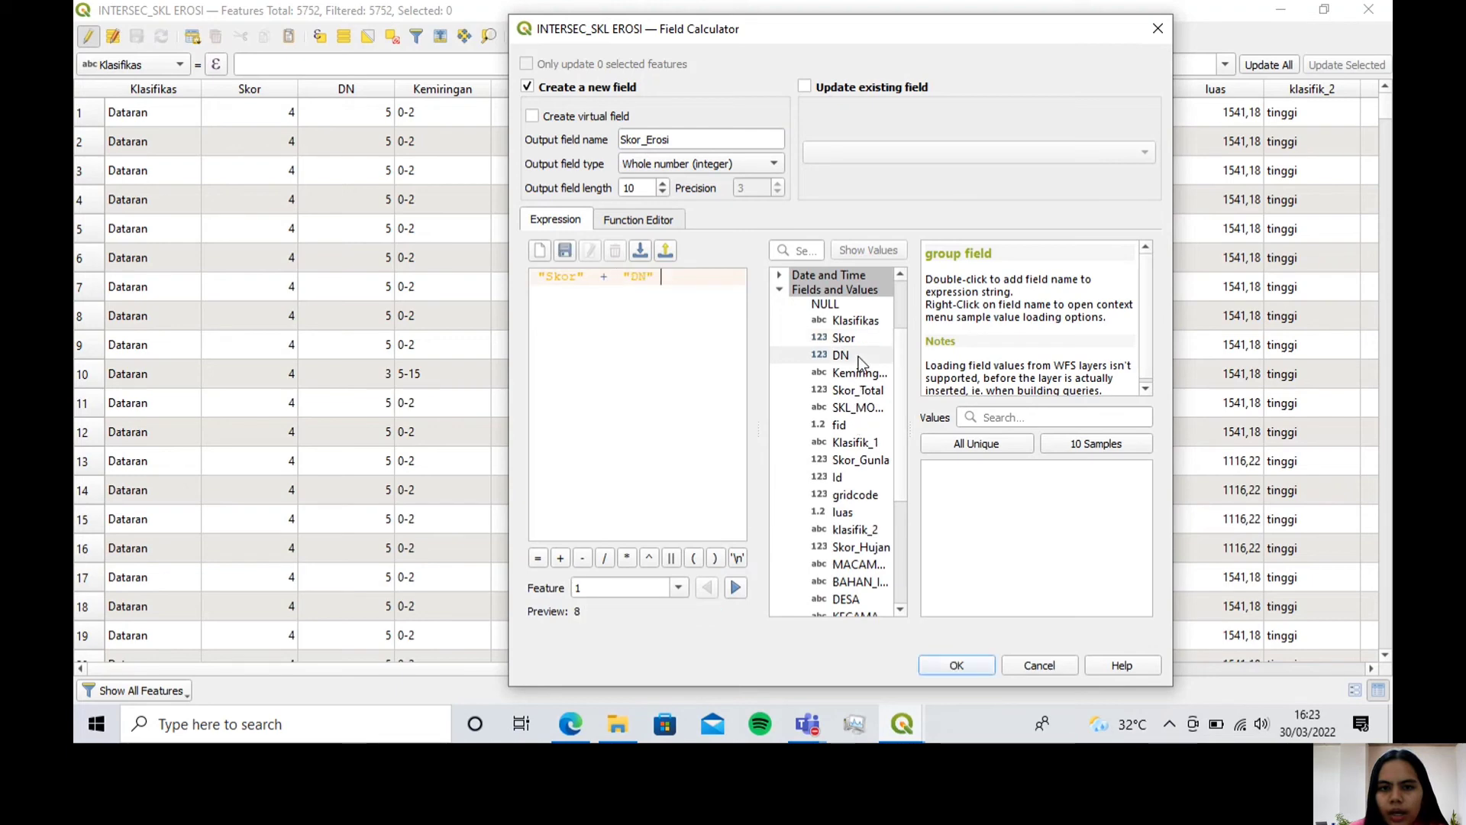
left_click(563, 558)
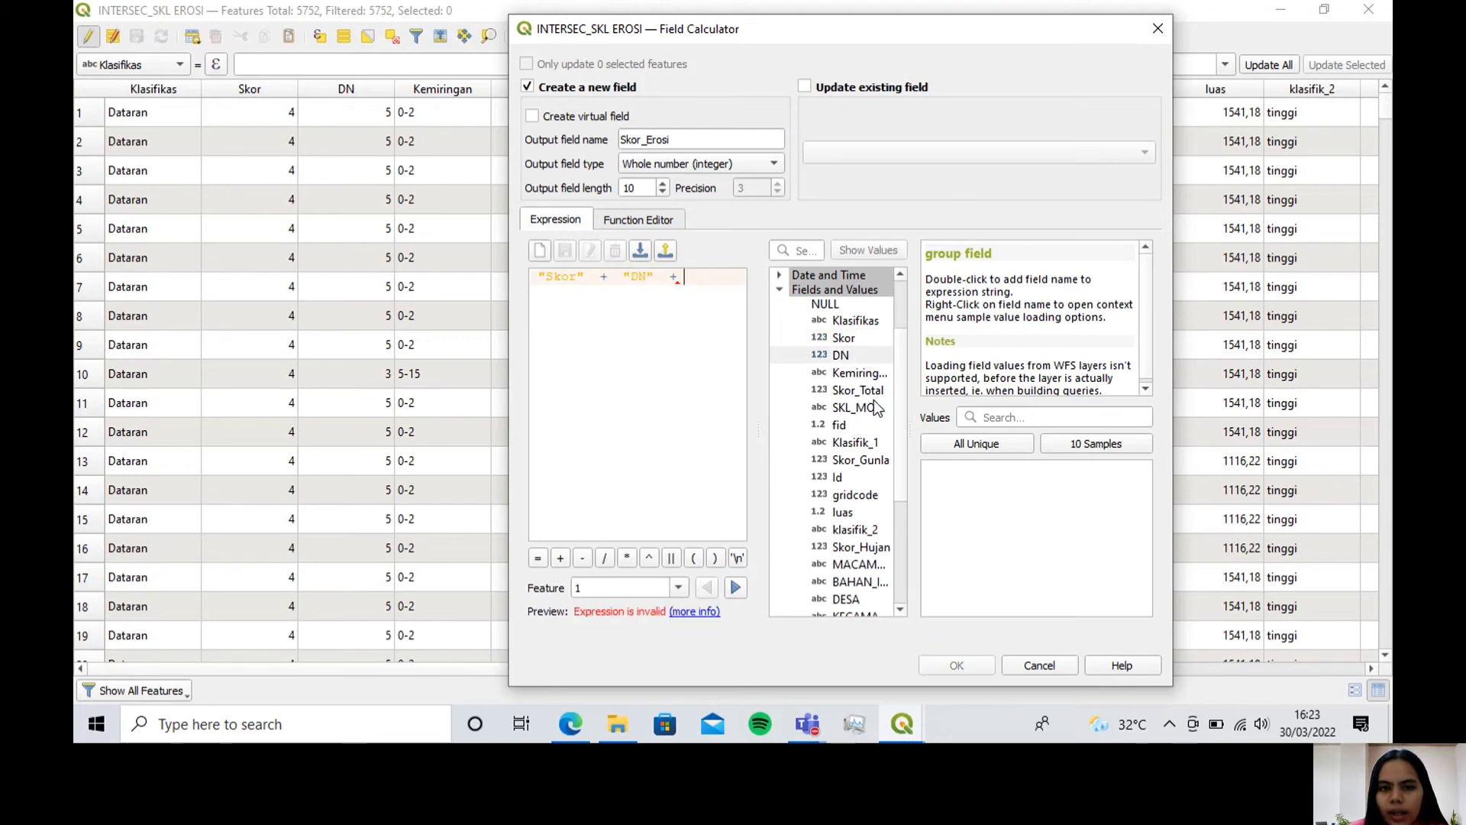
double_click(859, 458)
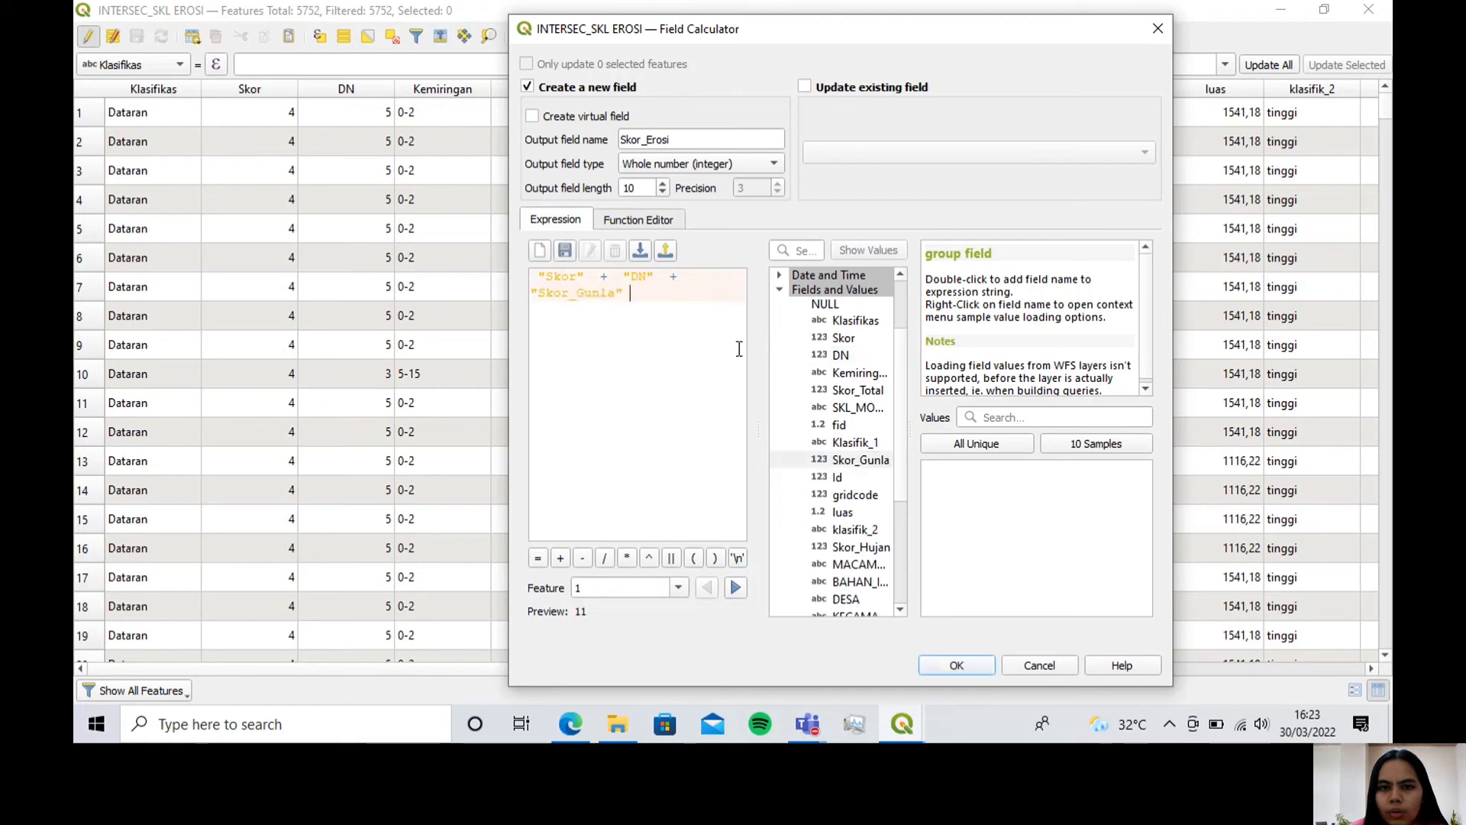
left_click(563, 561)
scroll(863, 474, "down", 1)
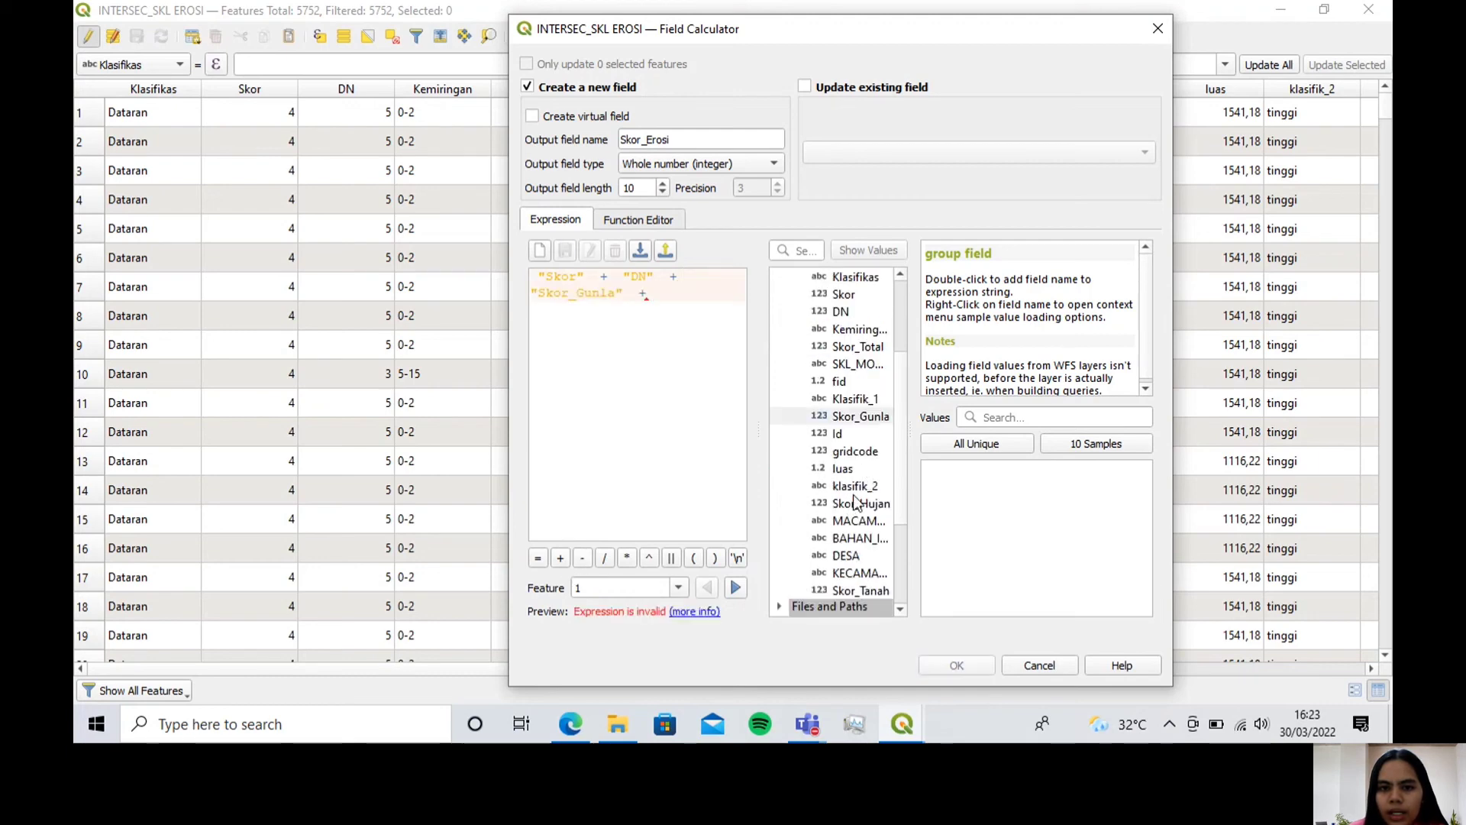
double_click(859, 504)
left_click(562, 558)
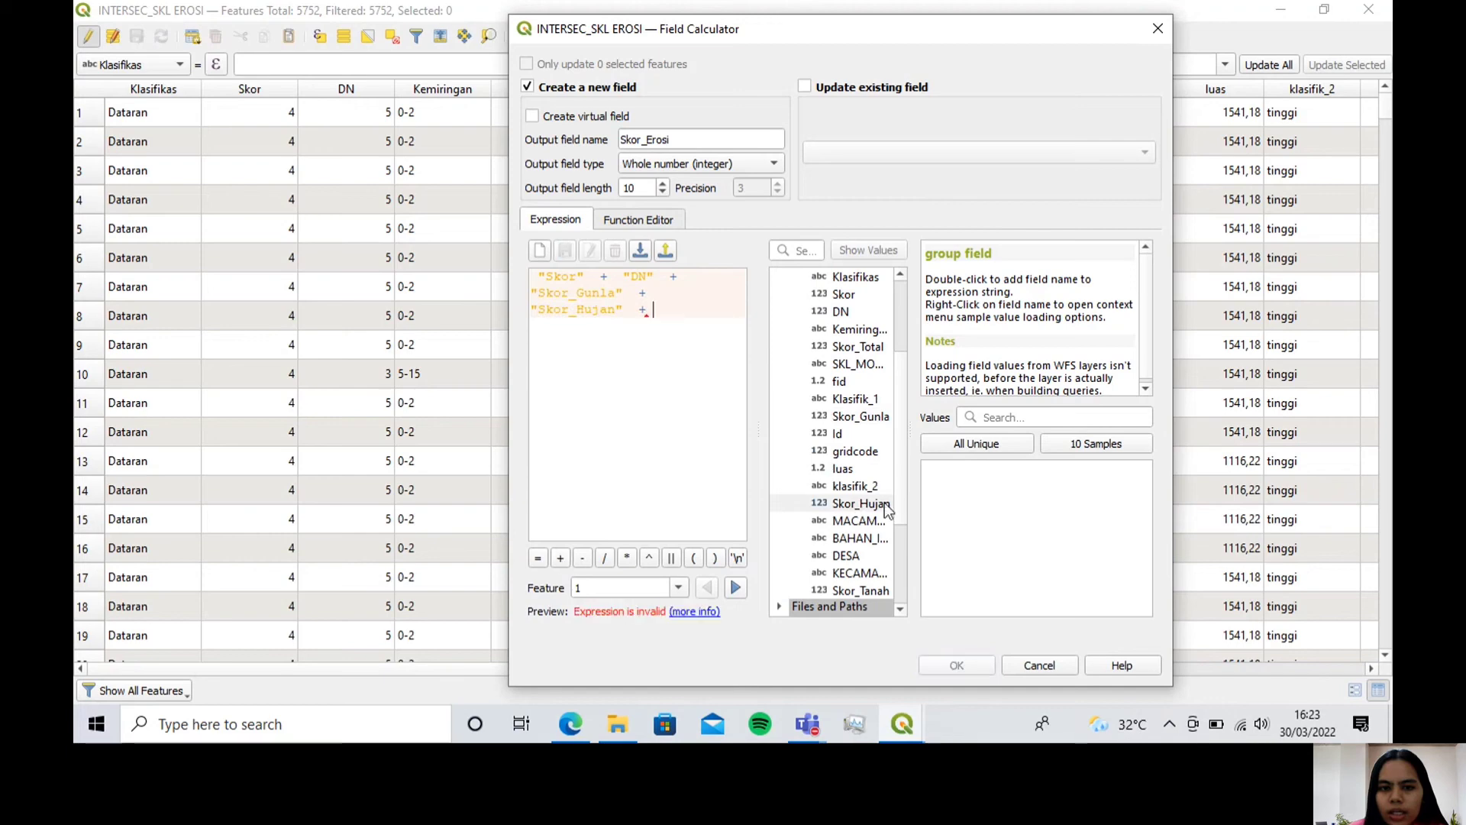
double_click(857, 589)
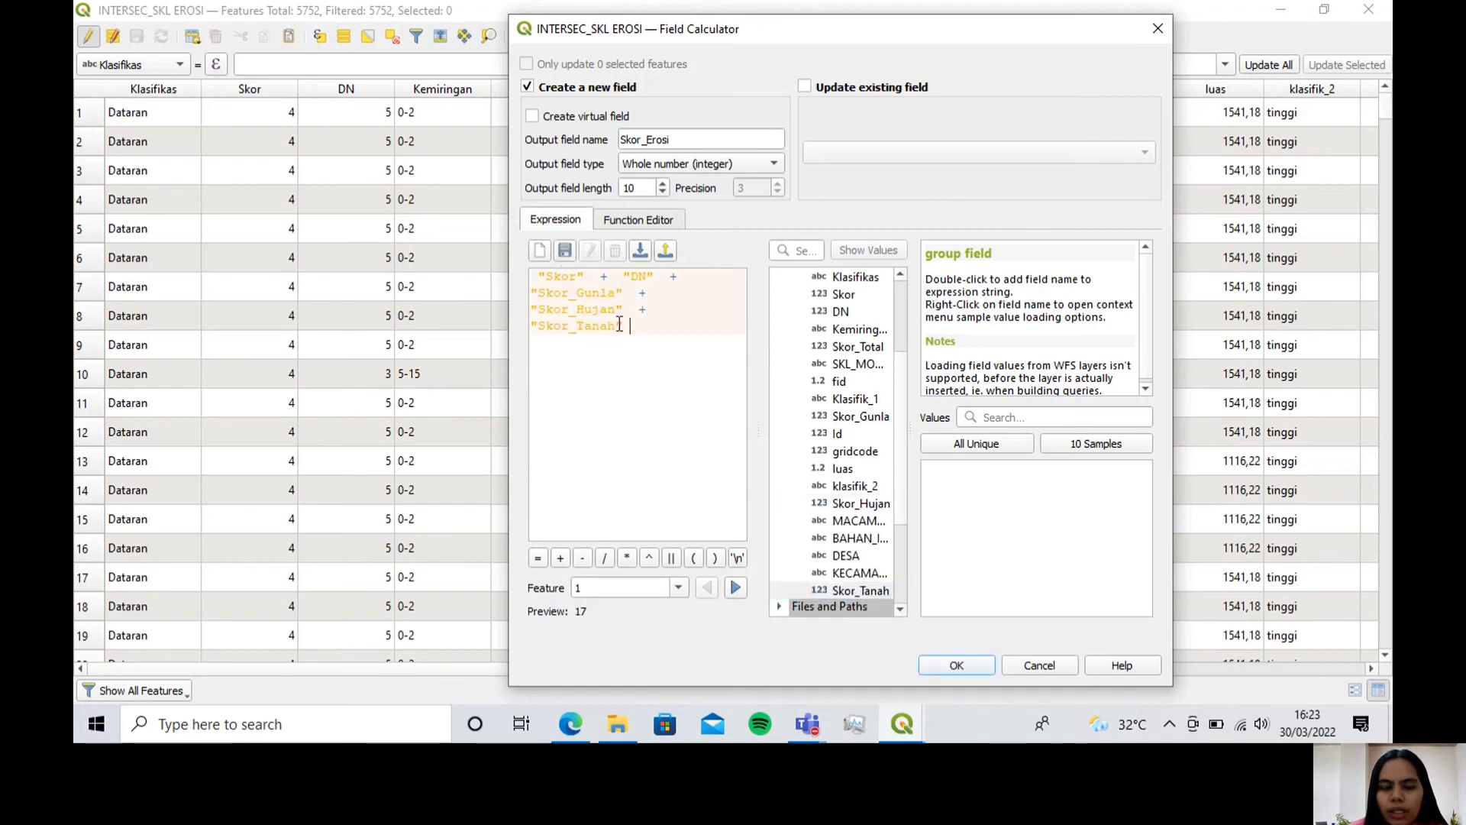
Step: Enclose the sum in parentheses, divide it by 5, and run the calculation to create the Skor_Erosi field
left_click(715, 558)
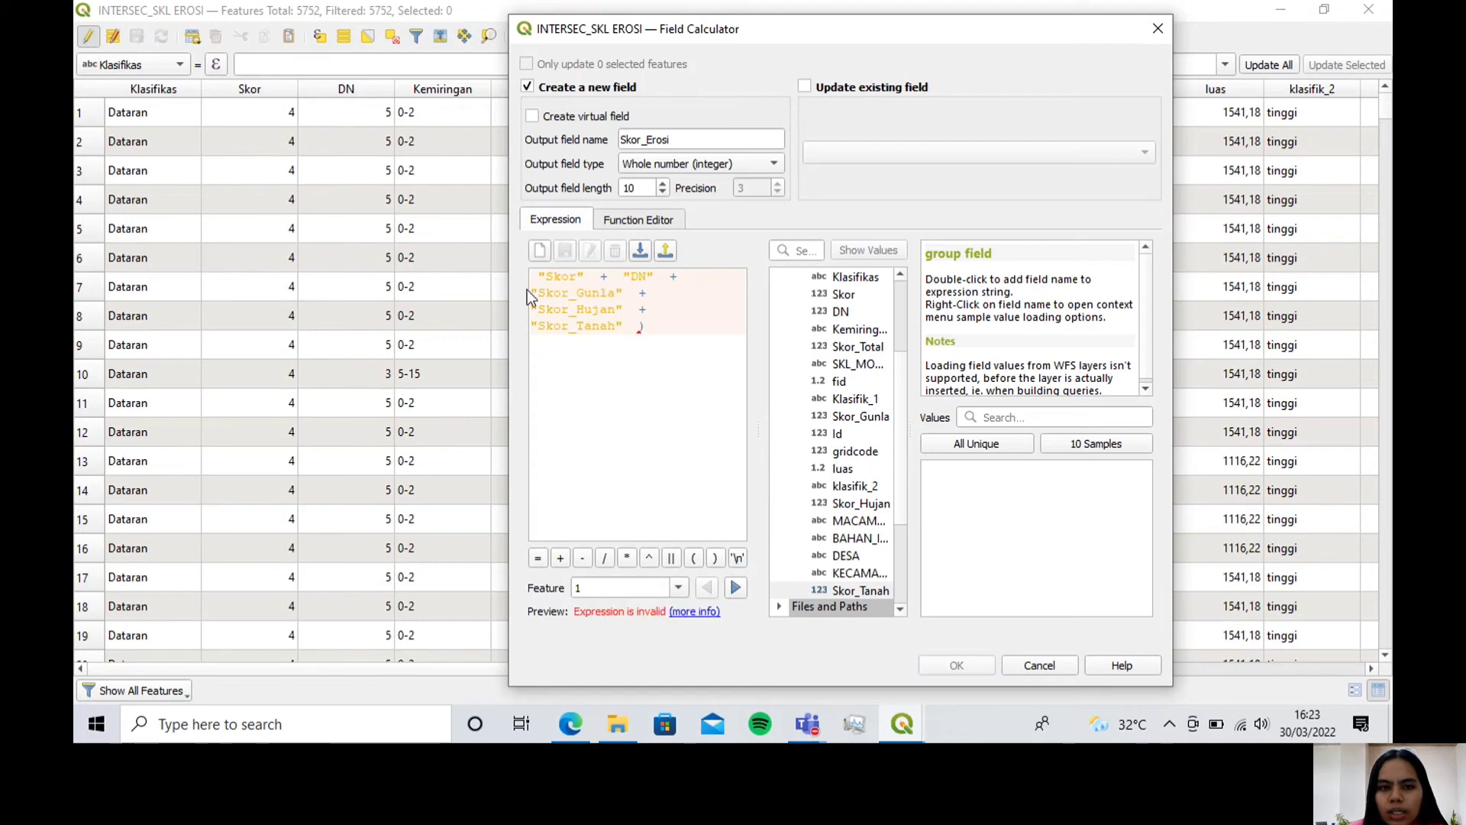
left_click(693, 559)
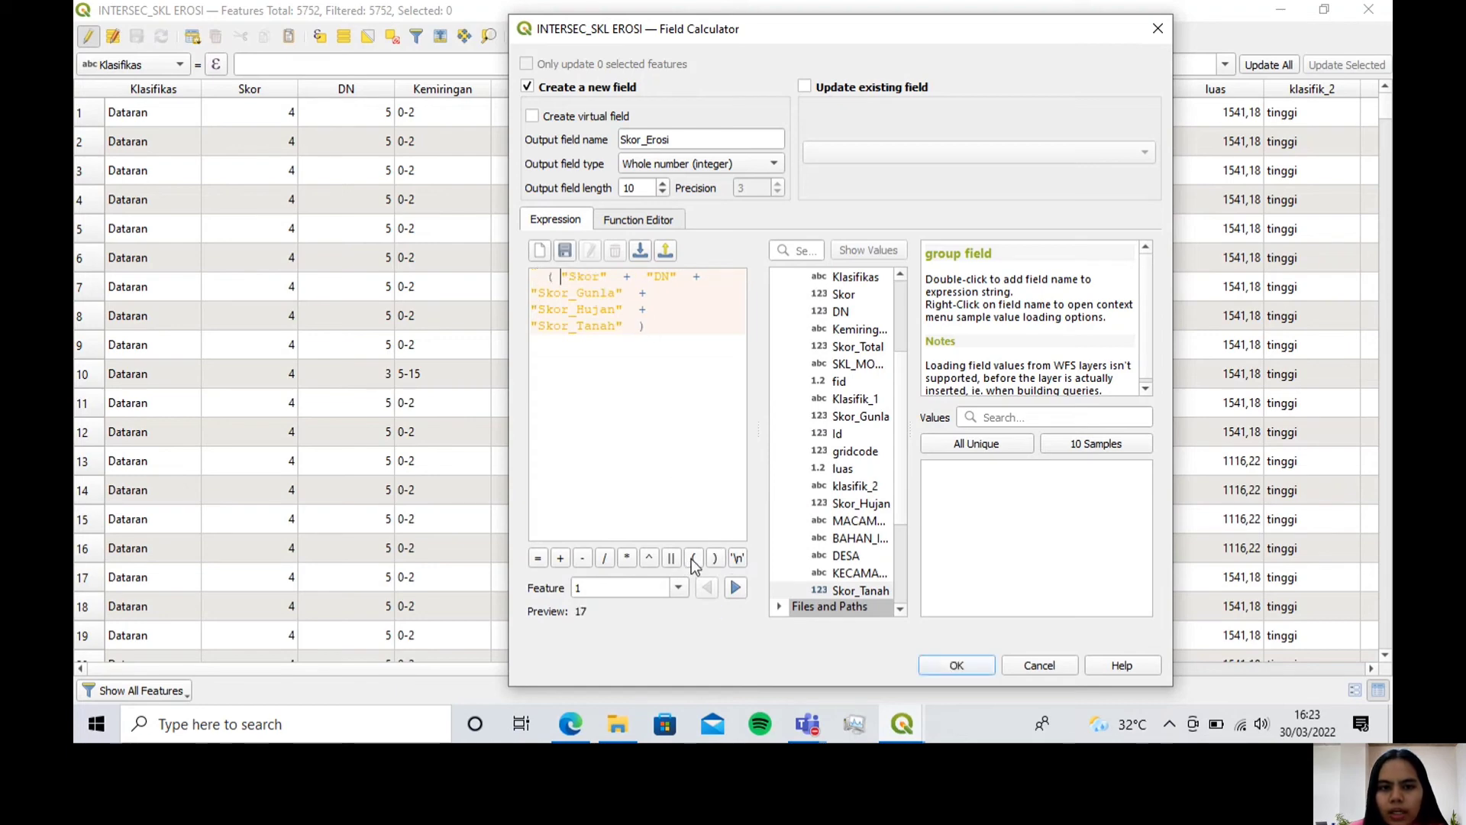
left_click(655, 330)
left_click(604, 557)
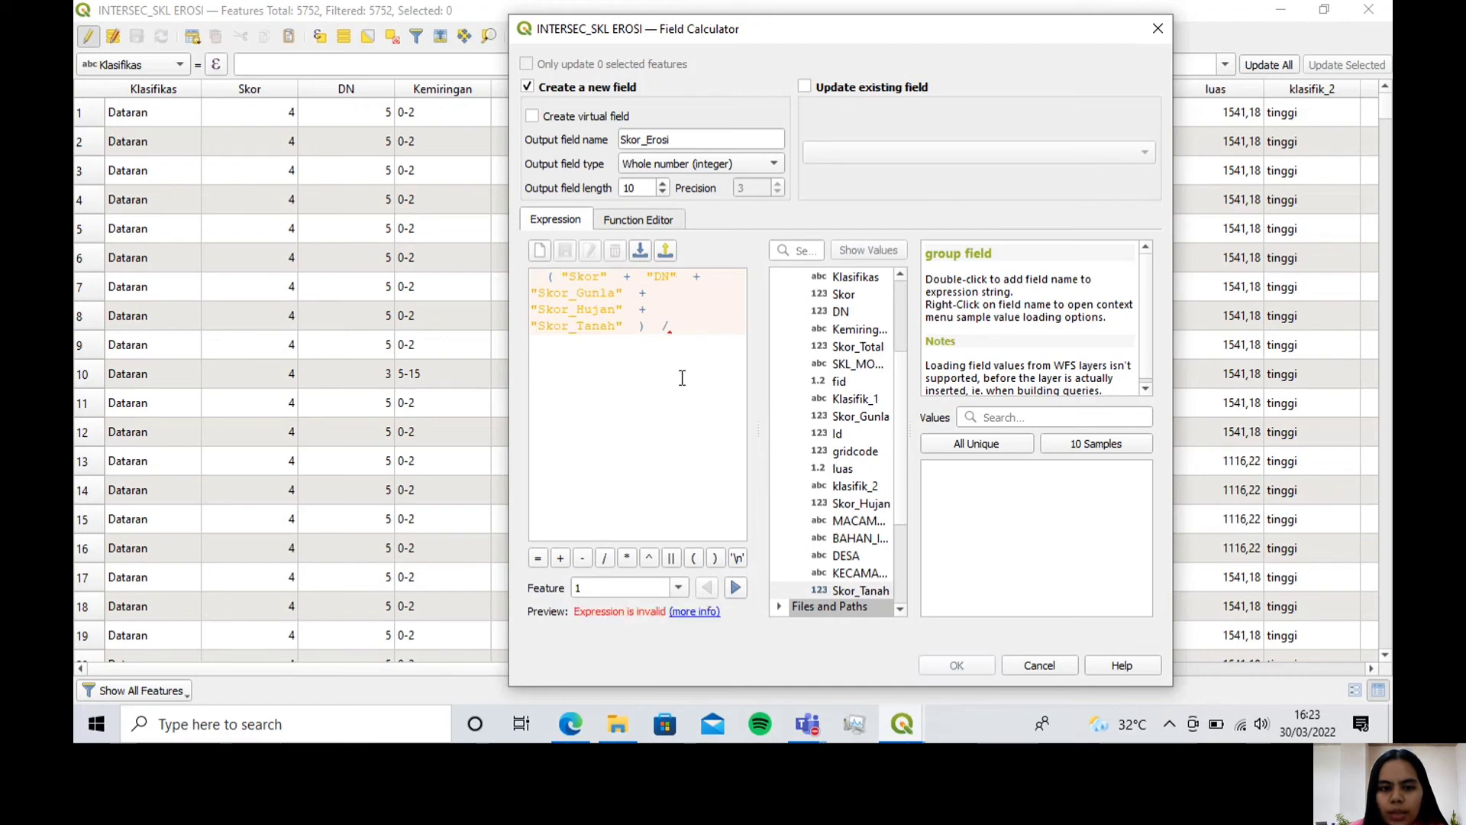
type("5")
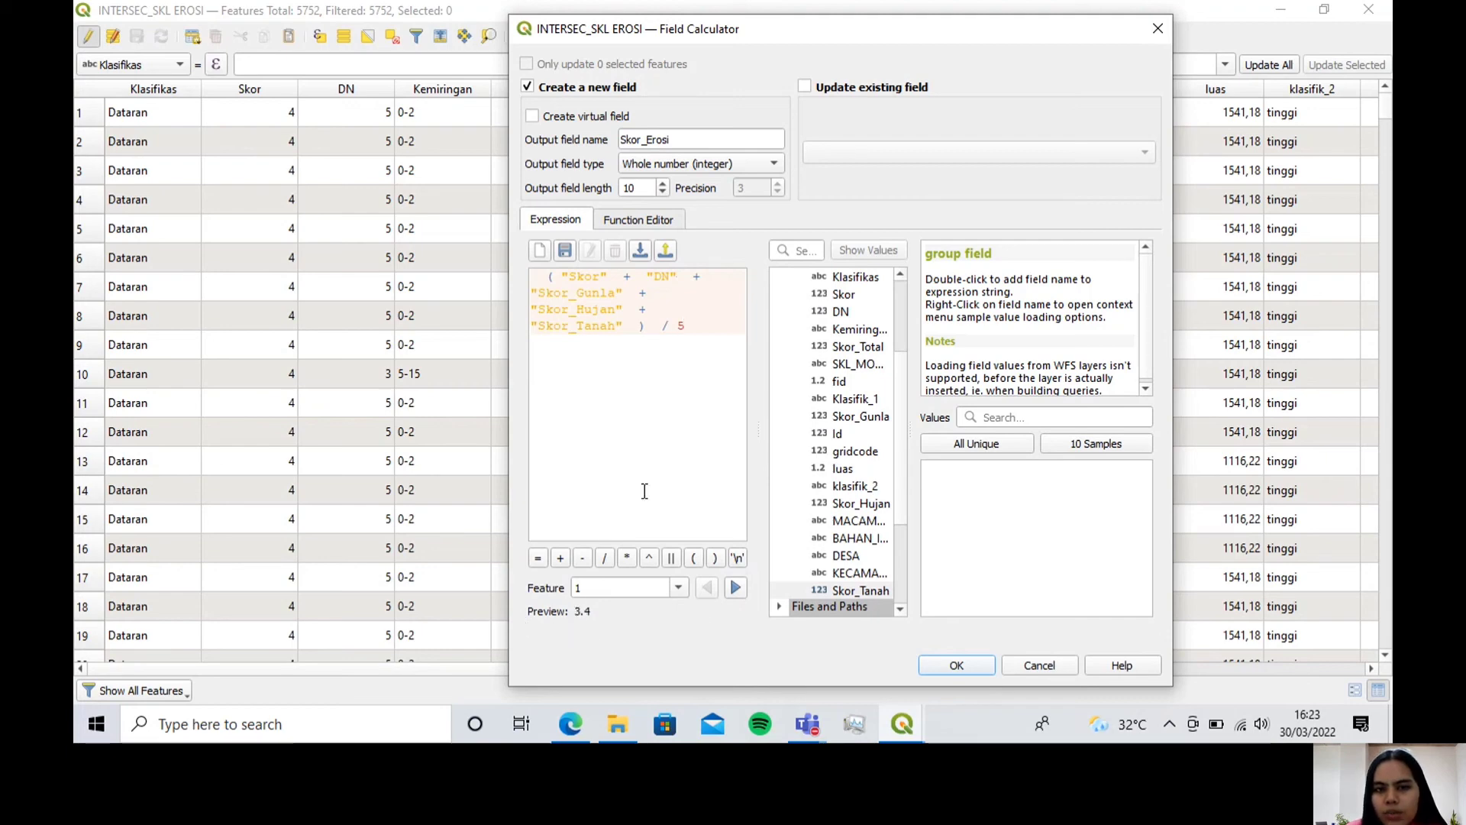
left_click(942, 665)
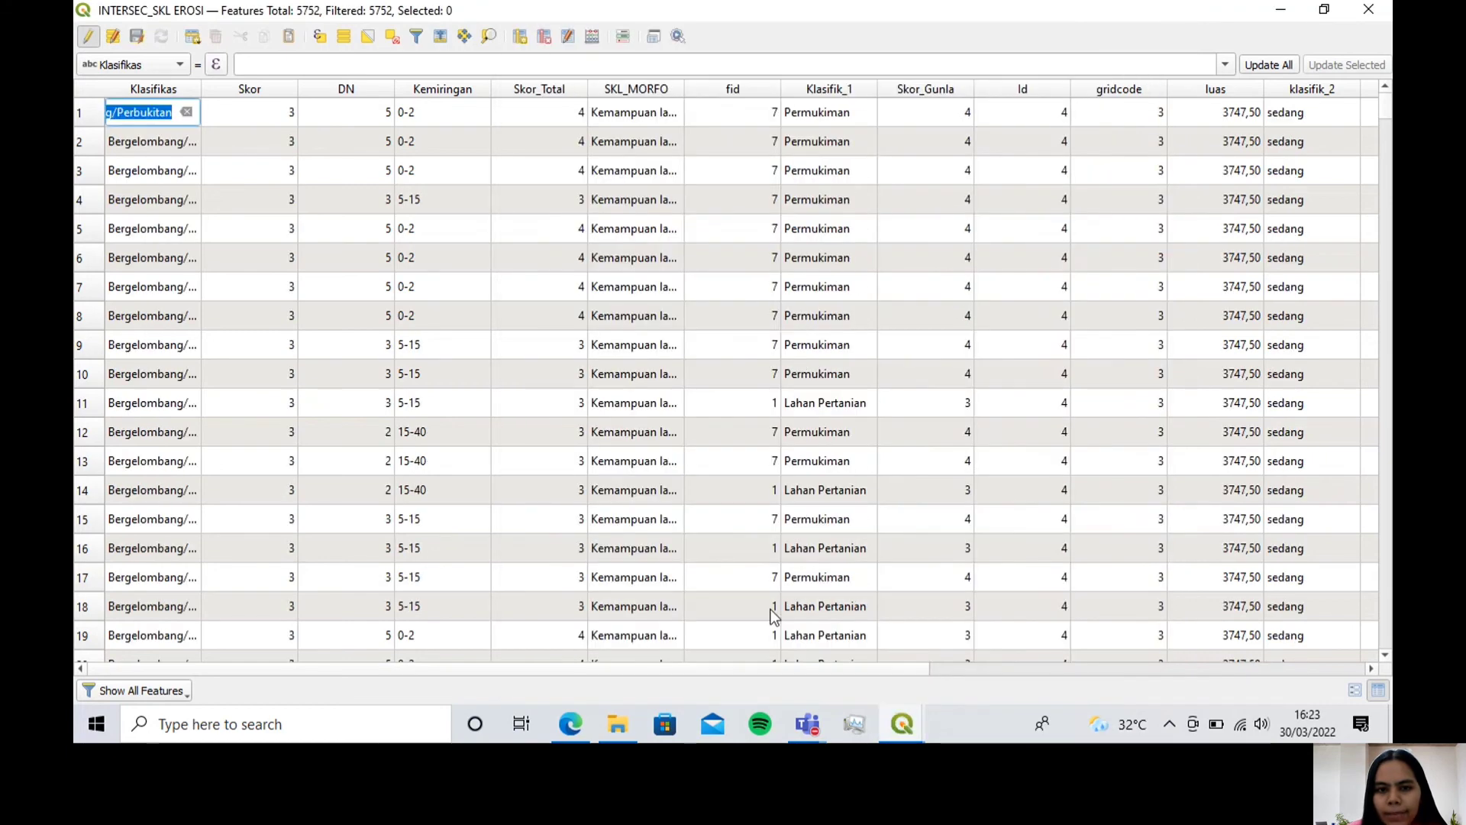
left_click_drag(661, 672, 1134, 671)
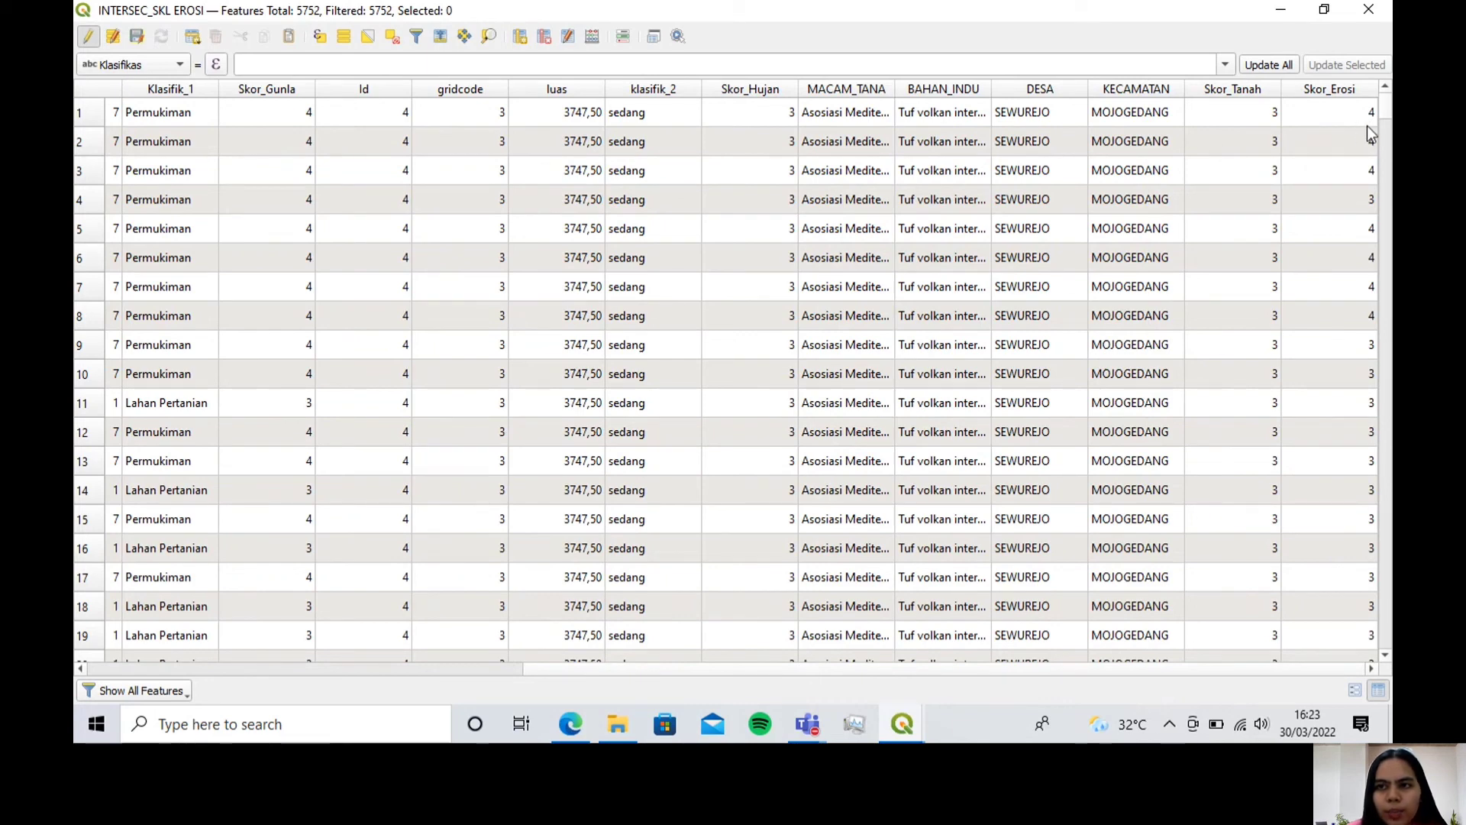
Step: Add a text (string) field named SKL_EROSI with a length of 100 to the attribute table
left_click(523, 39)
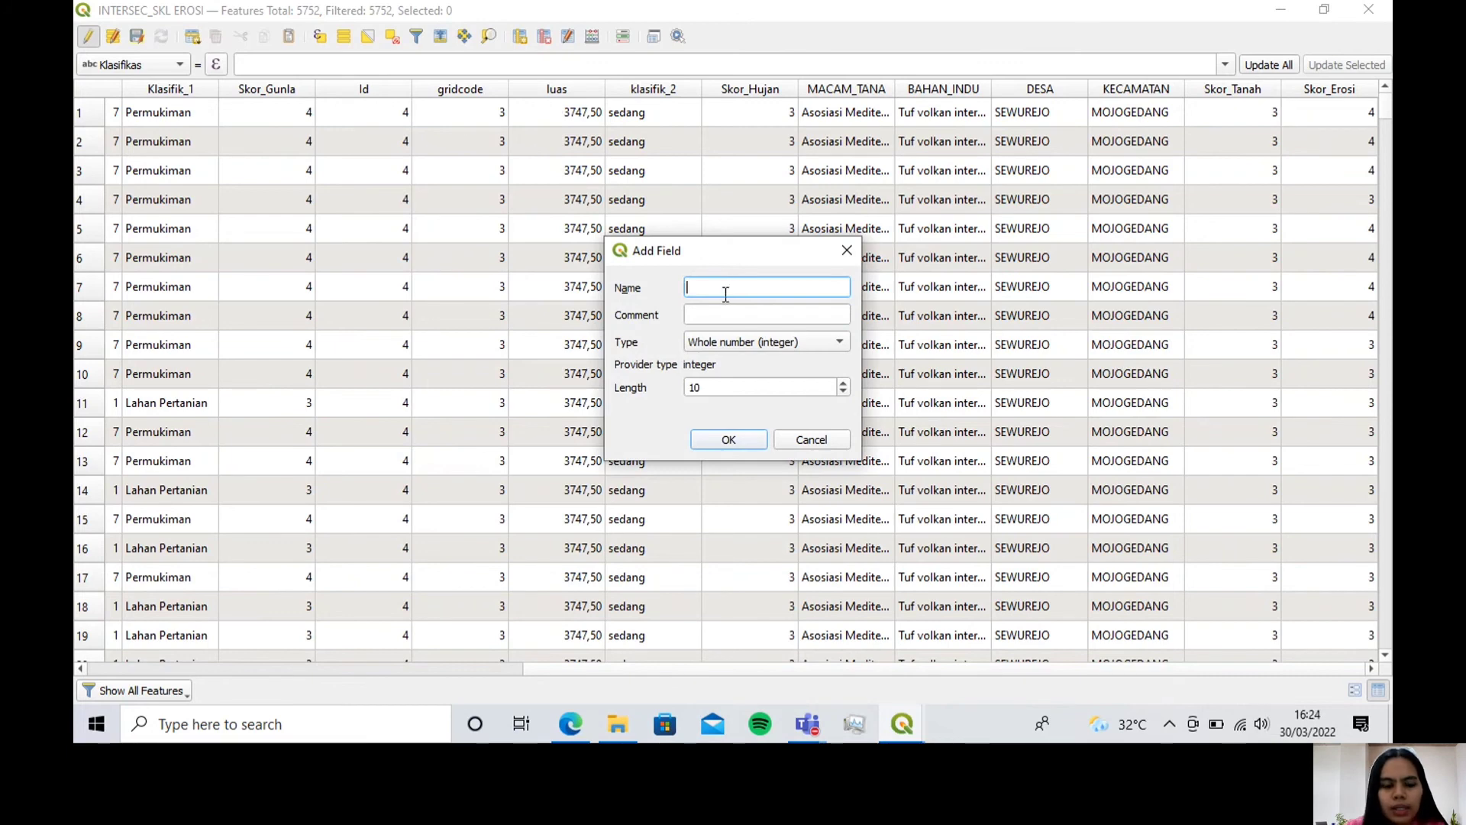
type("SKL_")
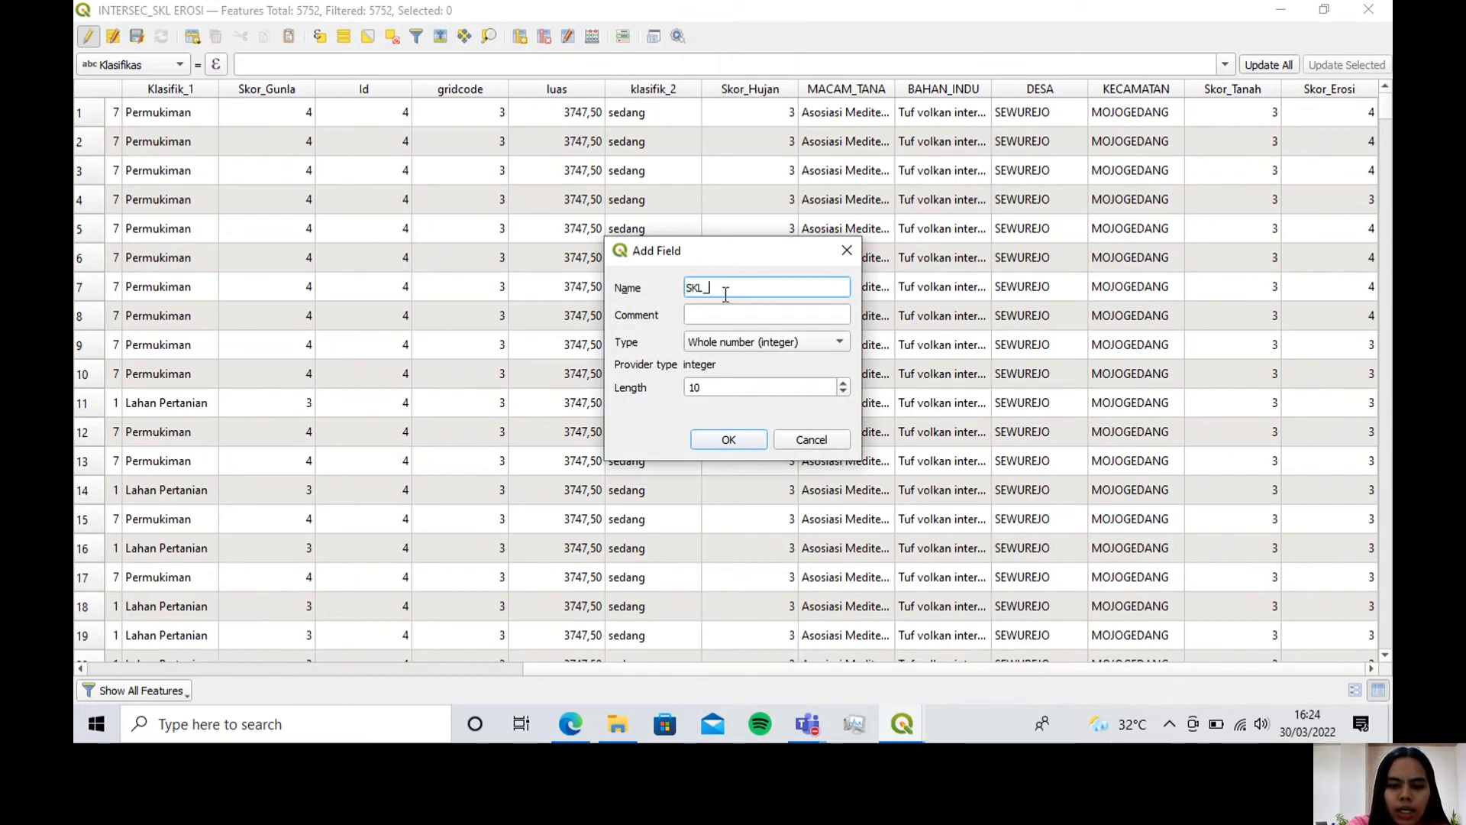
type("EROS")
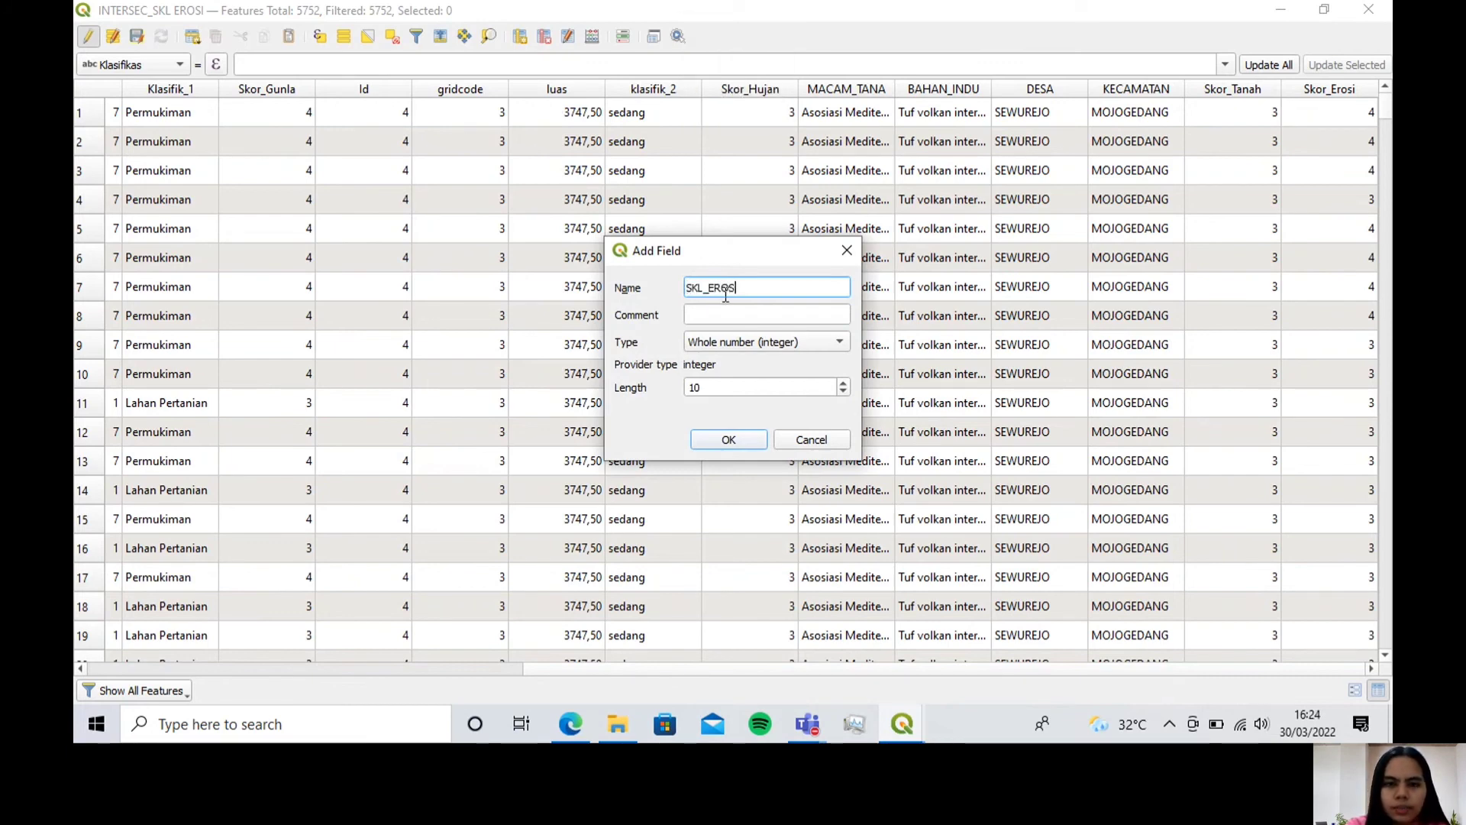
type("I")
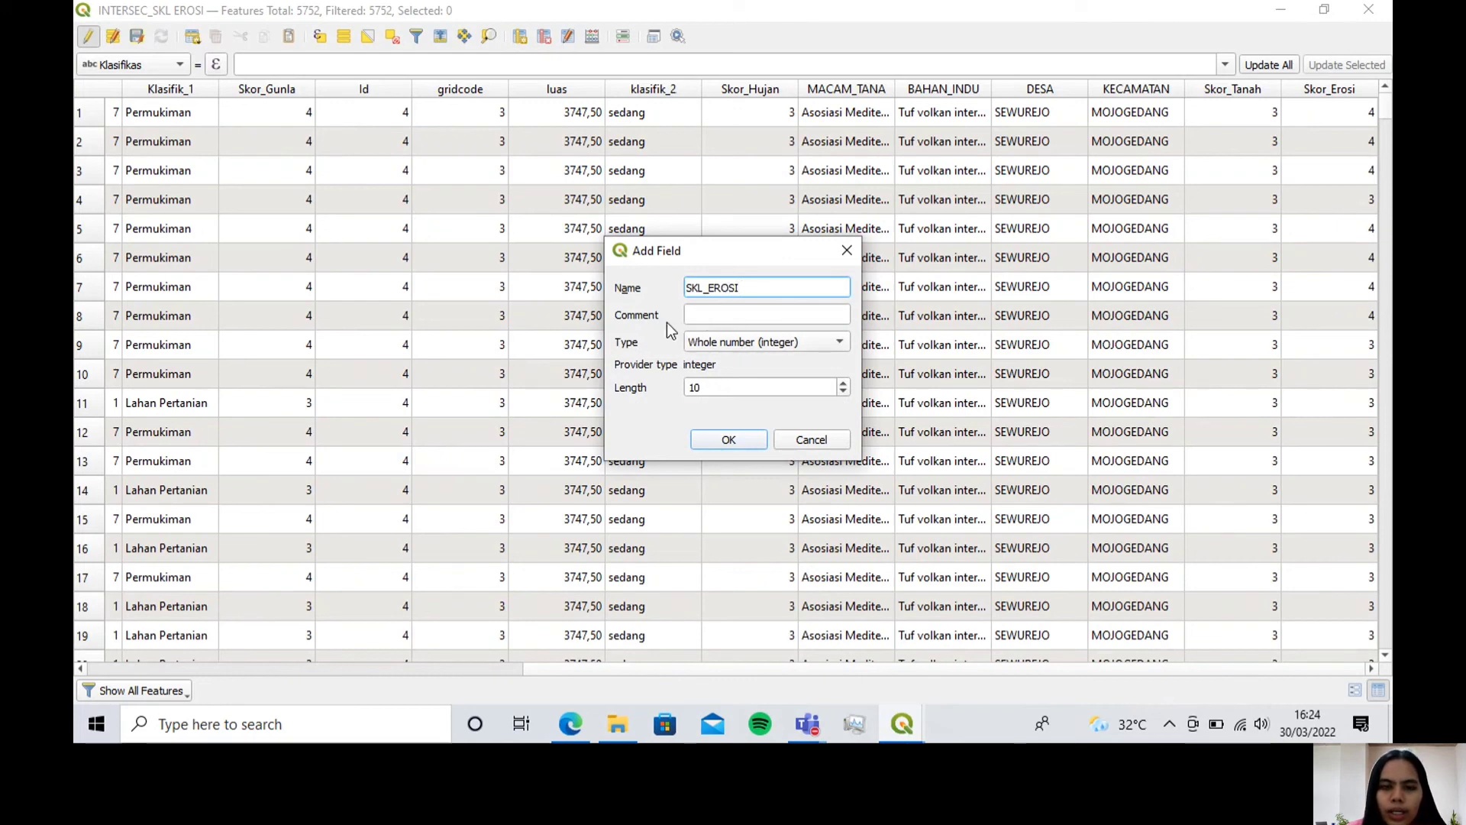
left_click(781, 345)
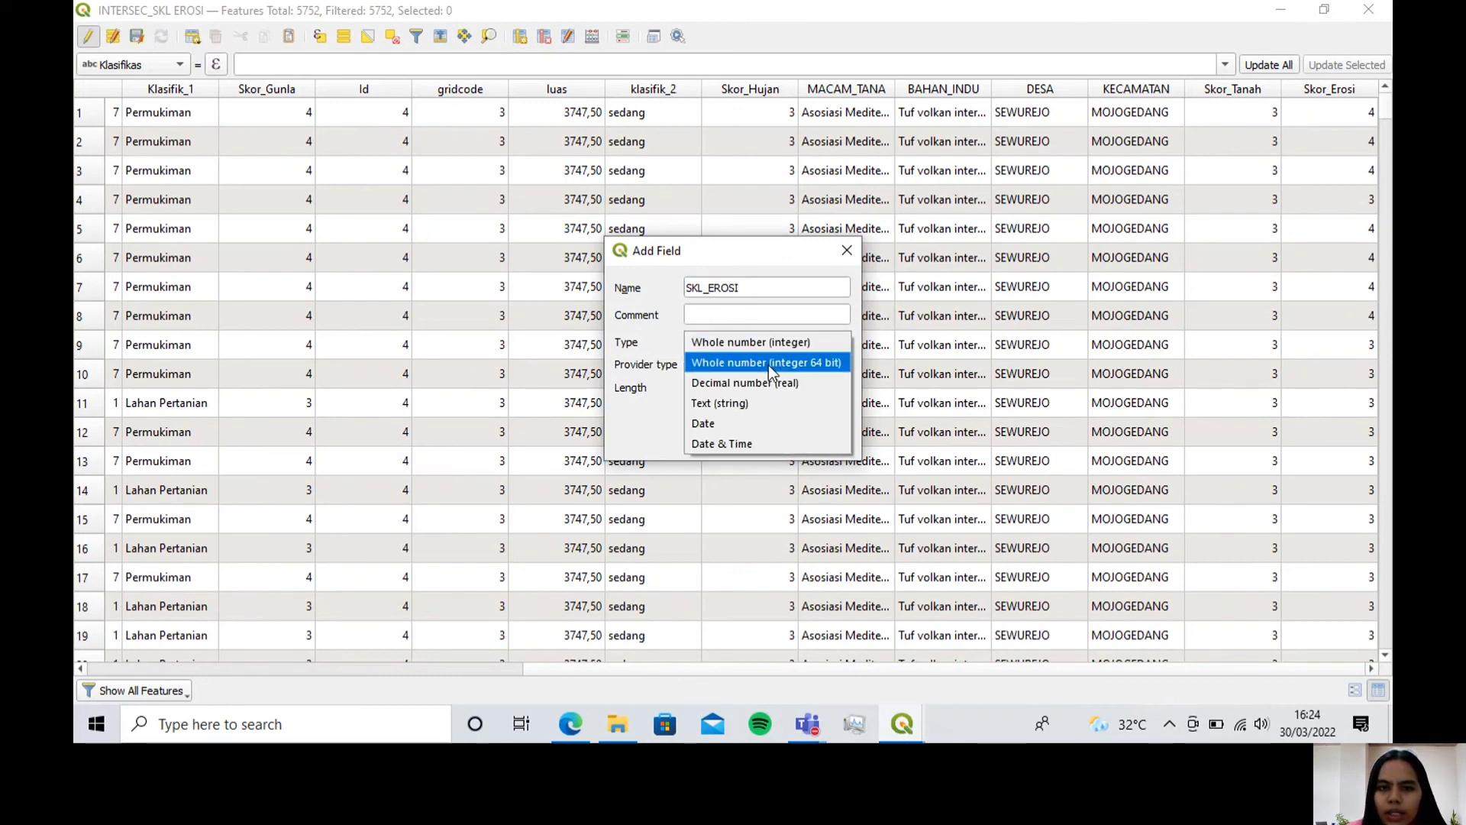
left_click(758, 398)
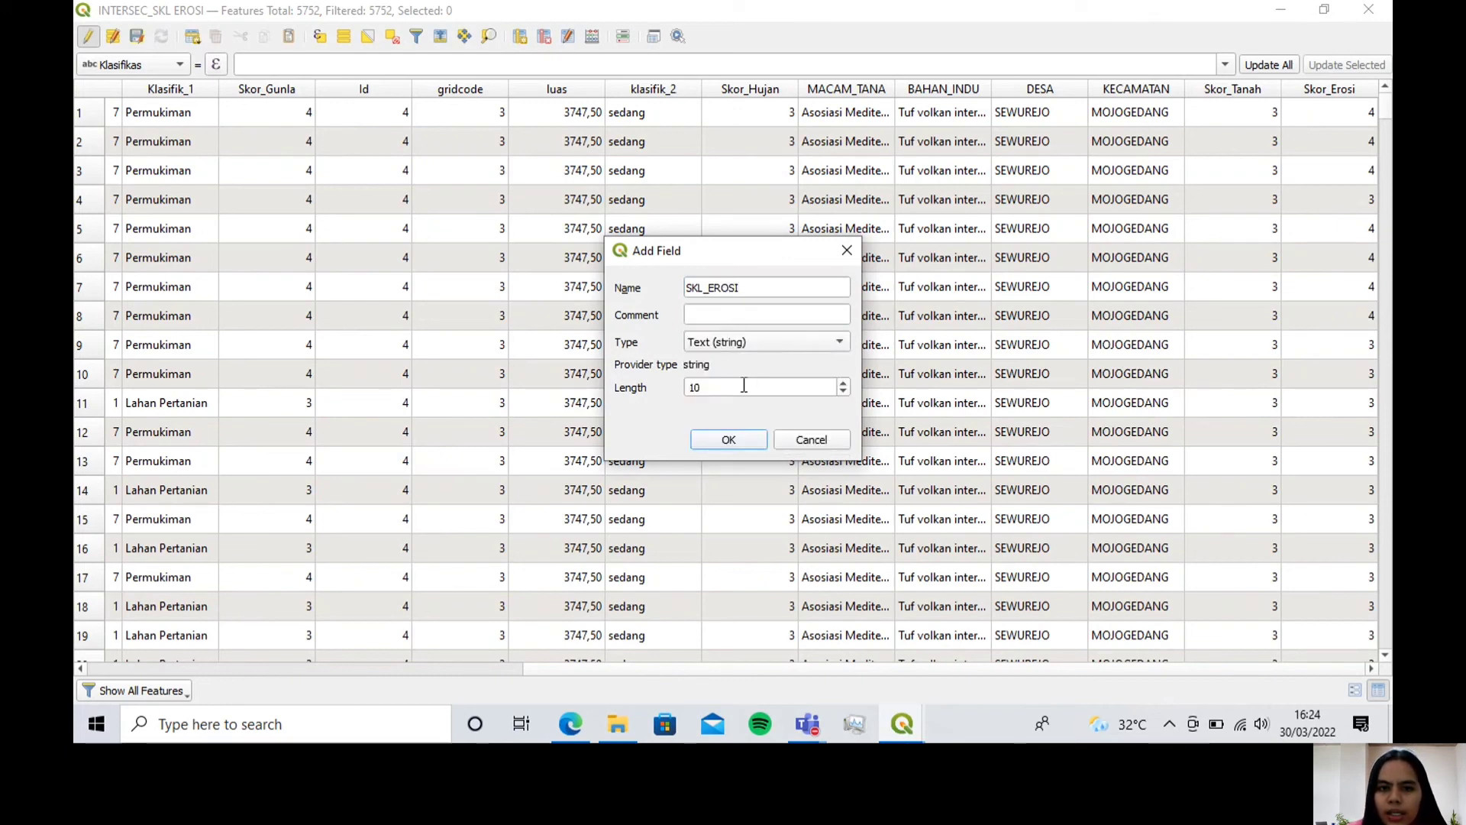
left_click(723, 389)
type("0")
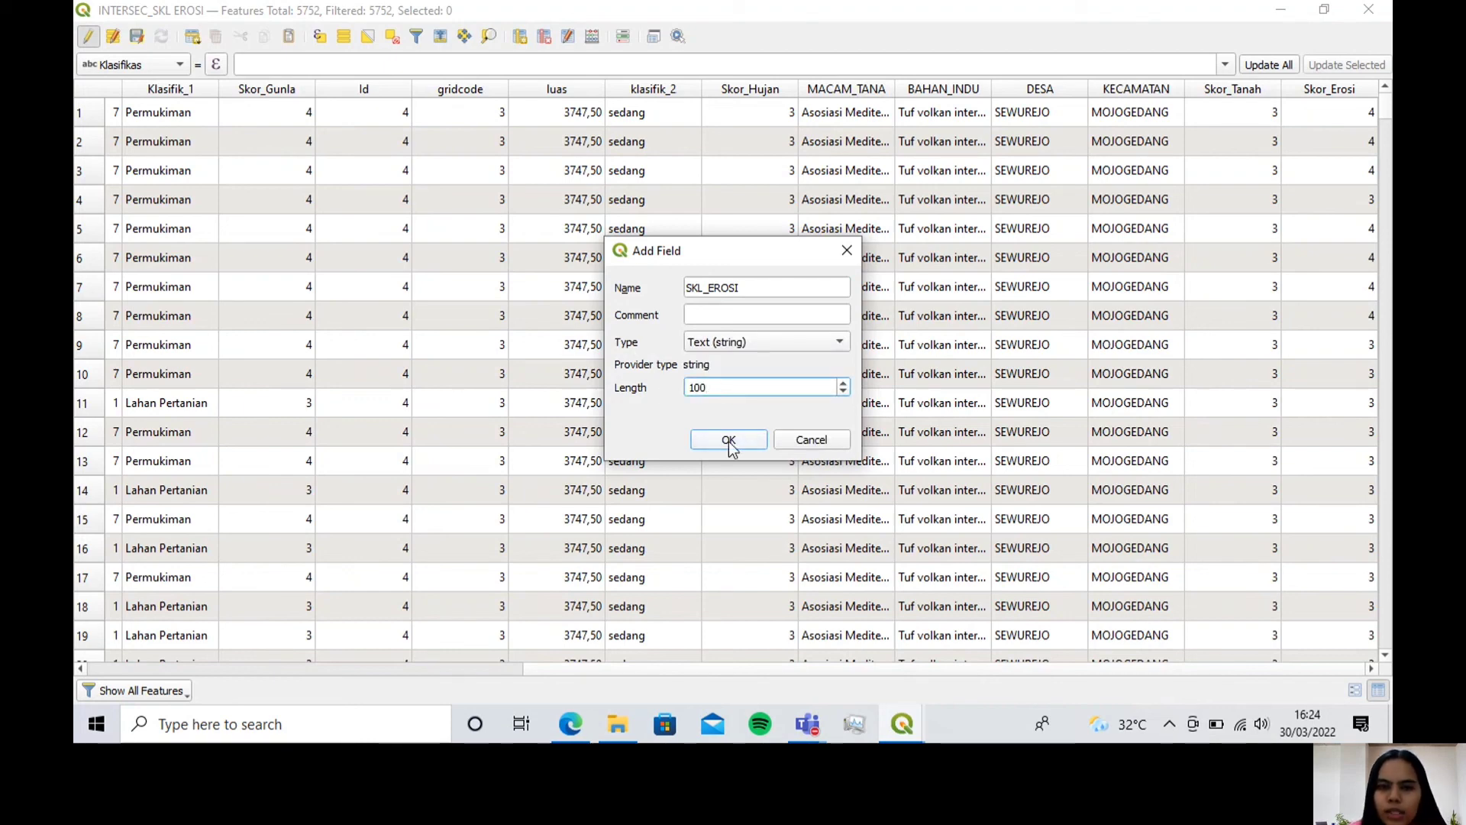
left_click(728, 439)
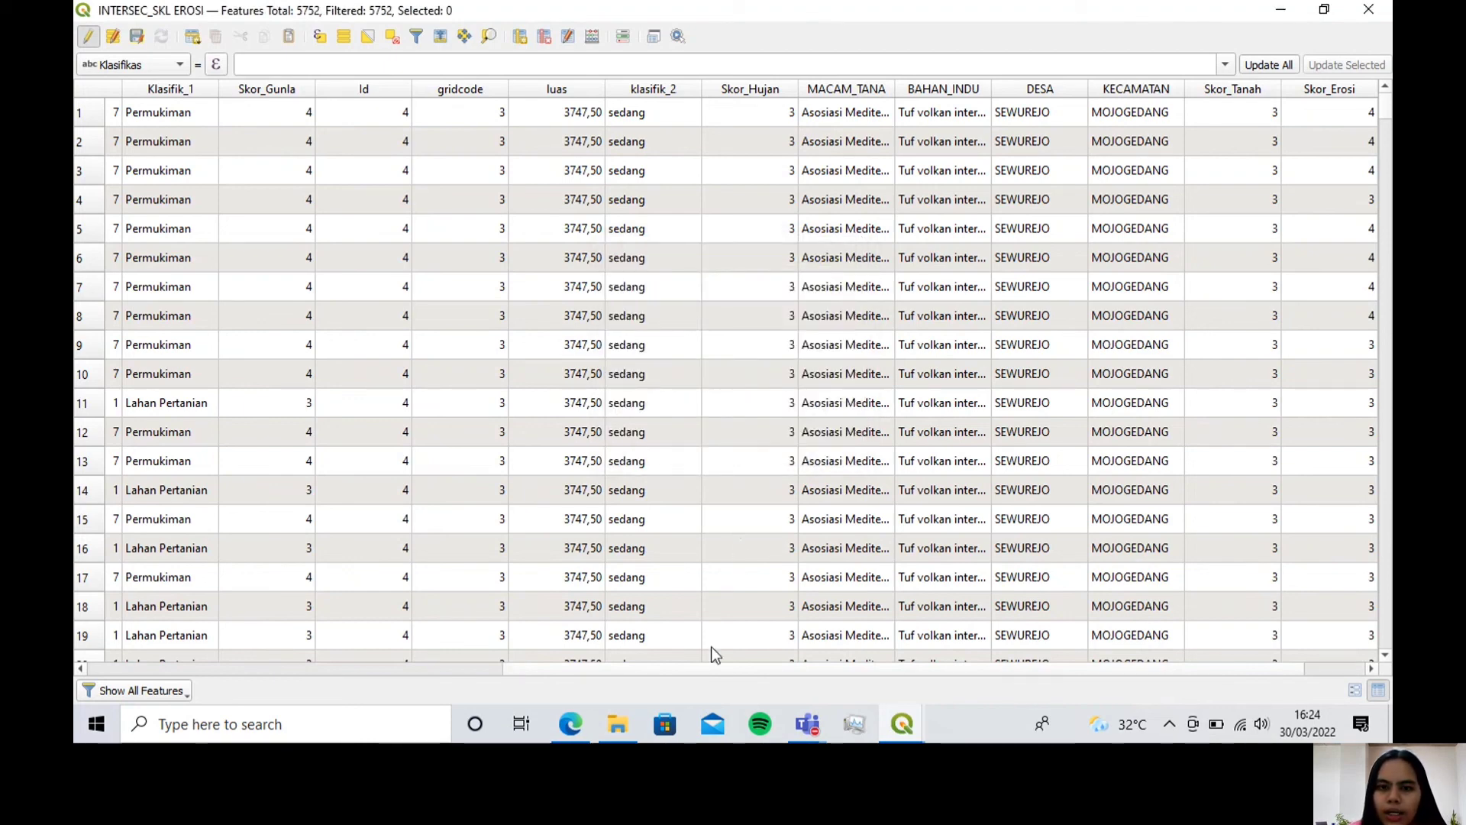
scroll(813, 671, "right", 1)
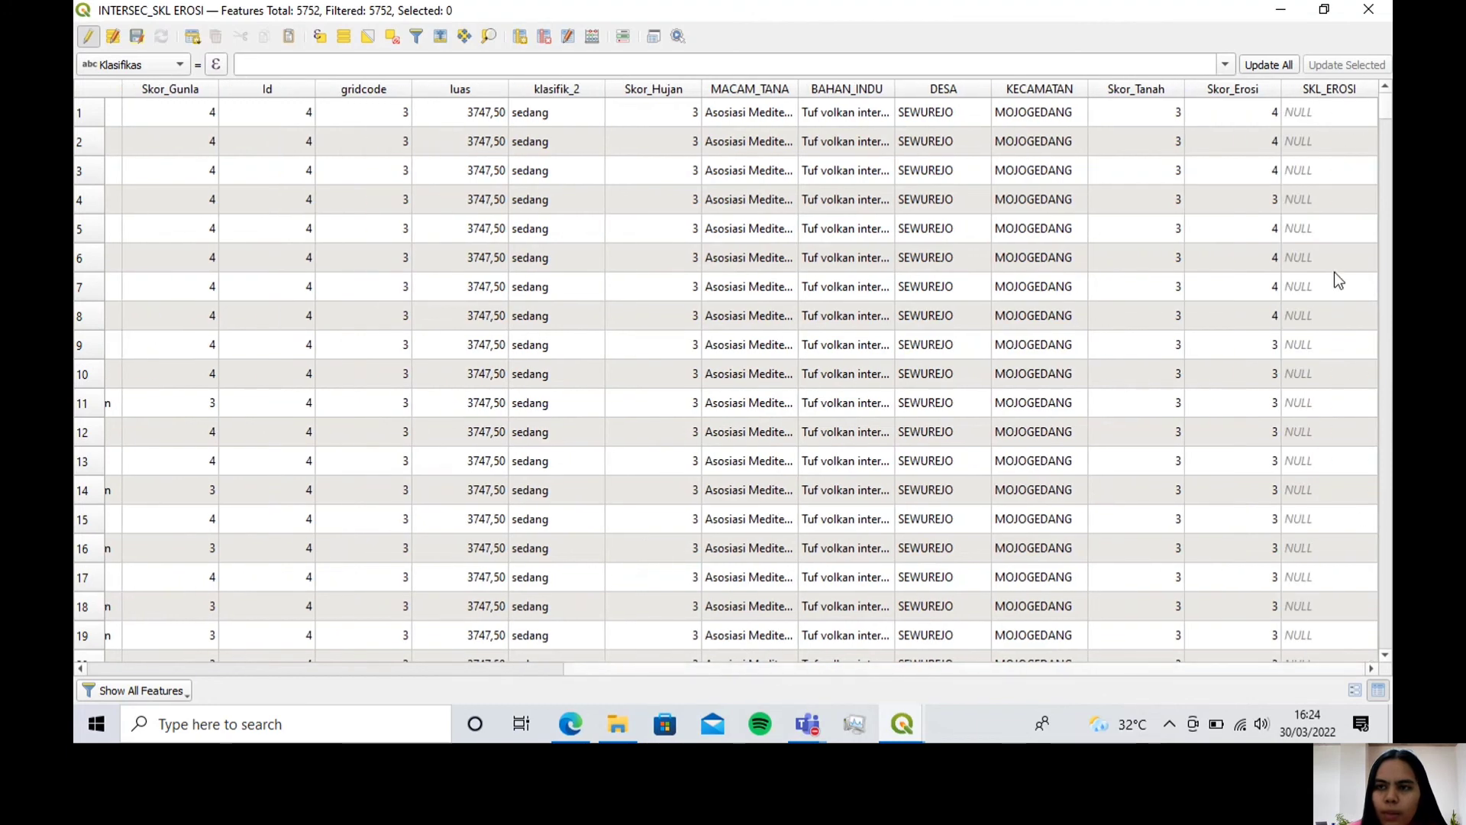
double_click(1319, 116)
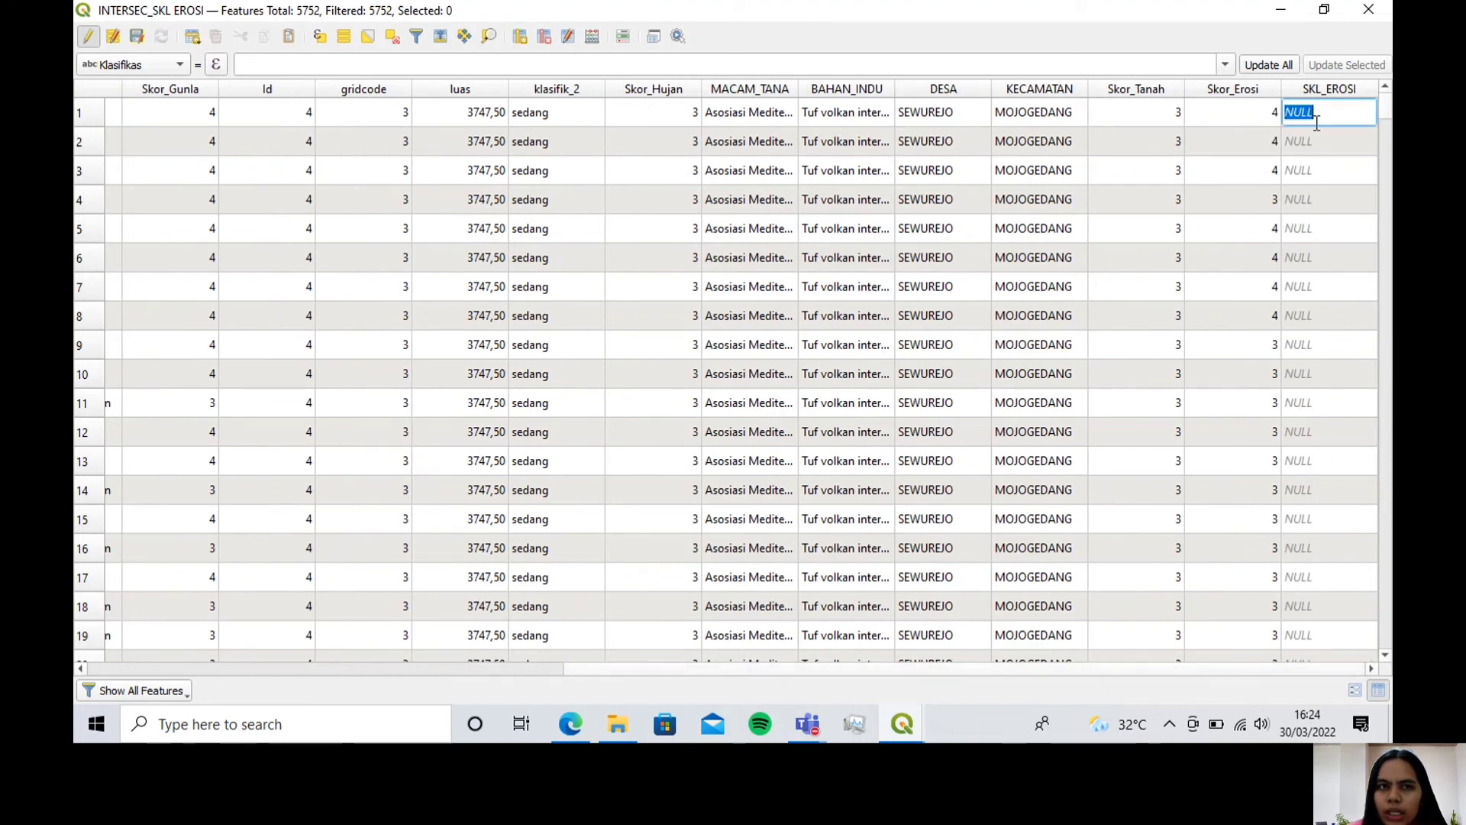
Step: Select the features by the expression "Skor_Erosi" = 2 and close the selection dialog
left_click(321, 38)
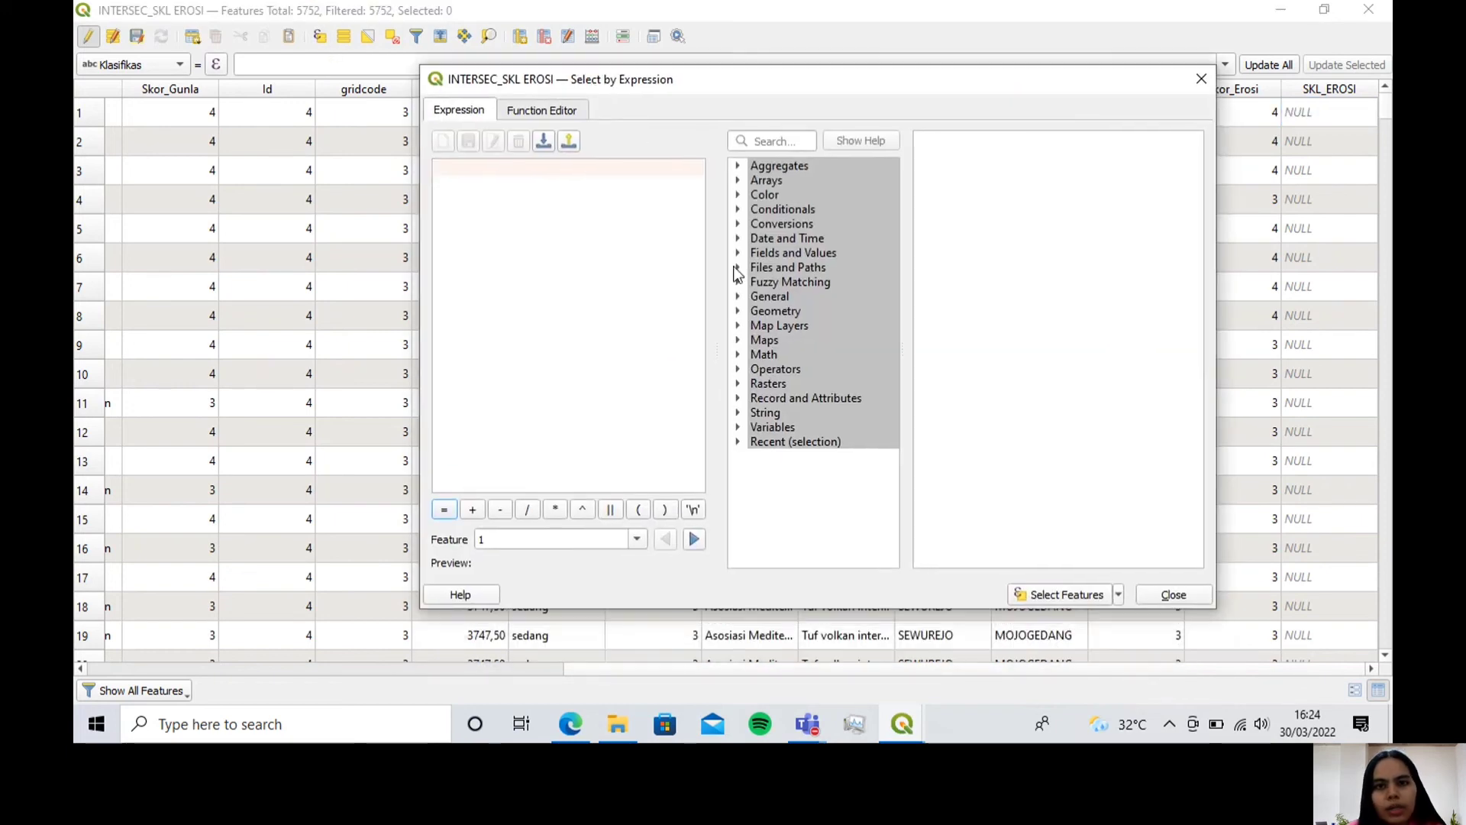
left_click(738, 252)
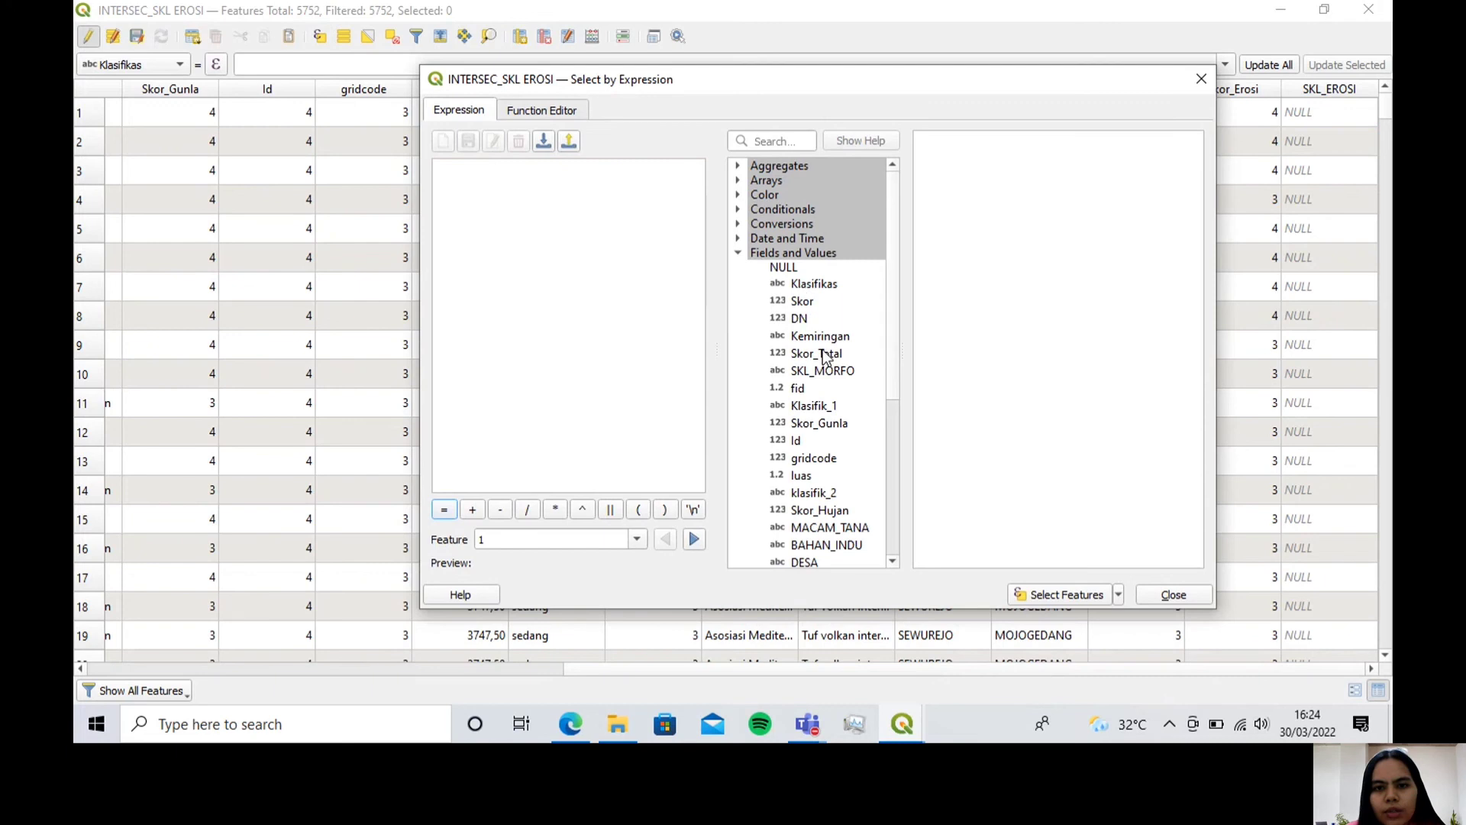
scroll(818, 367, "down", 3)
left_click(828, 432)
double_click(828, 432)
left_click(444, 509)
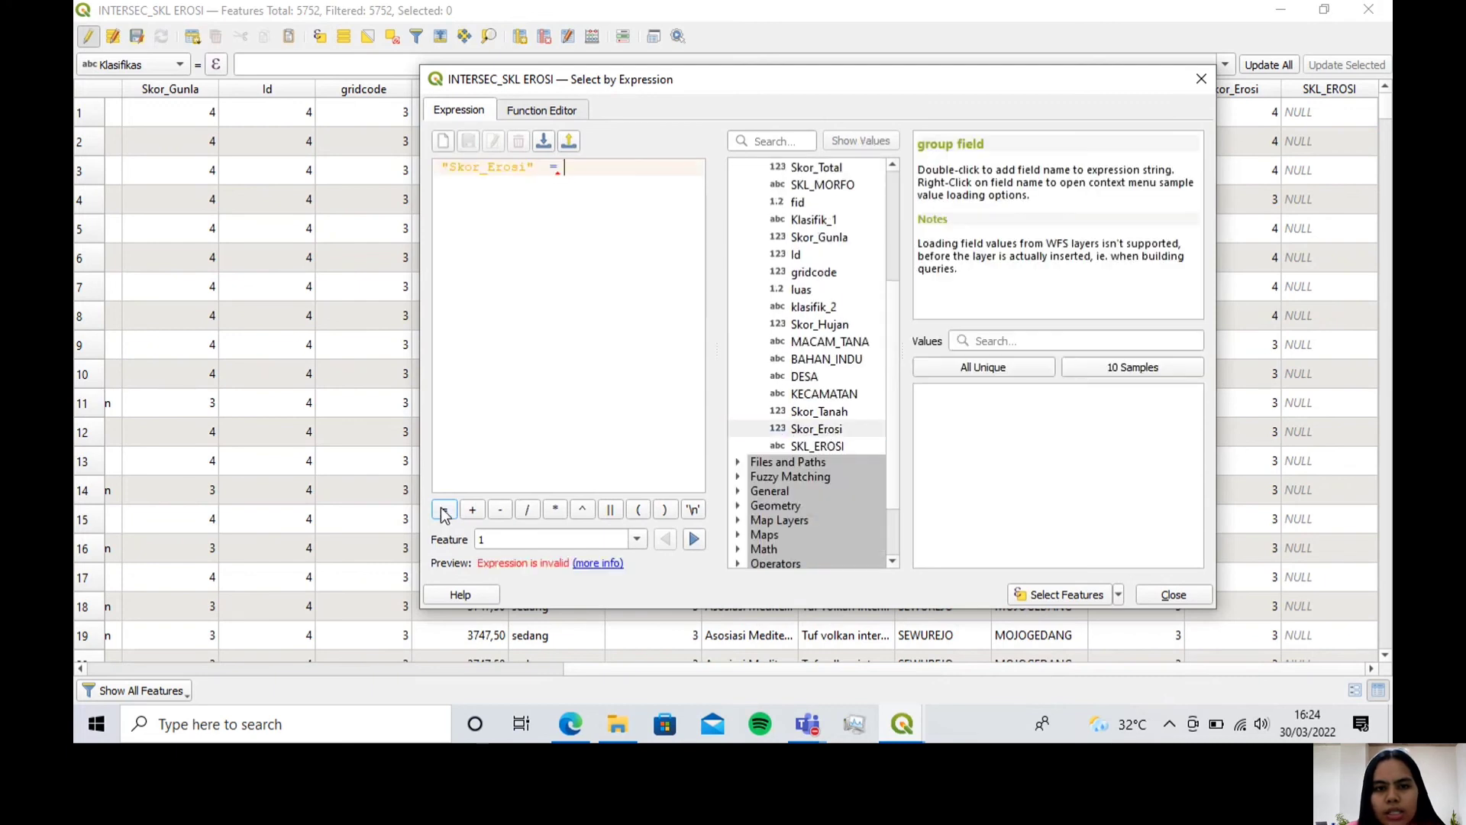
left_click(1008, 369)
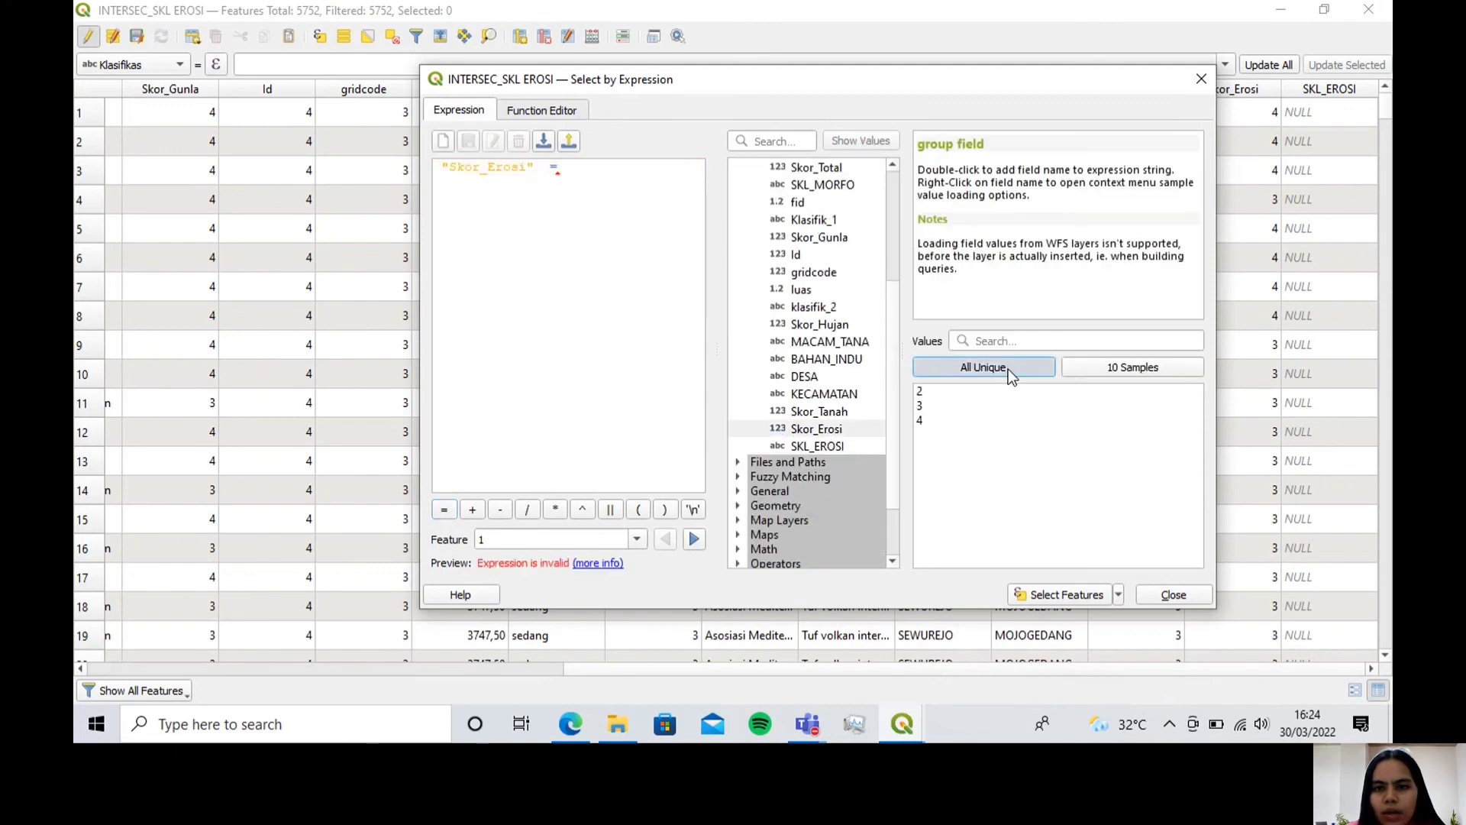
double_click(936, 393)
left_click(1071, 595)
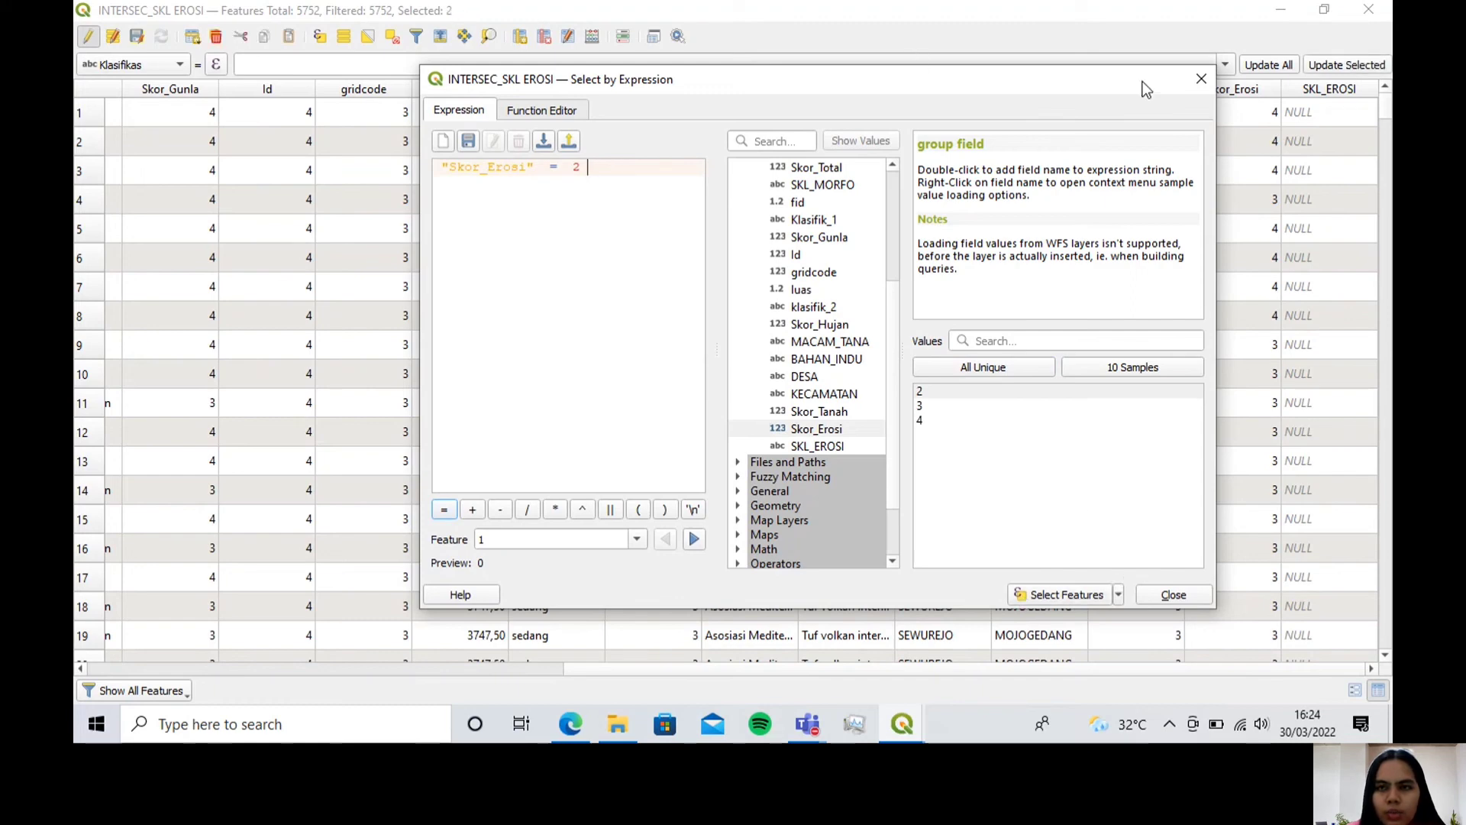
left_click(1196, 82)
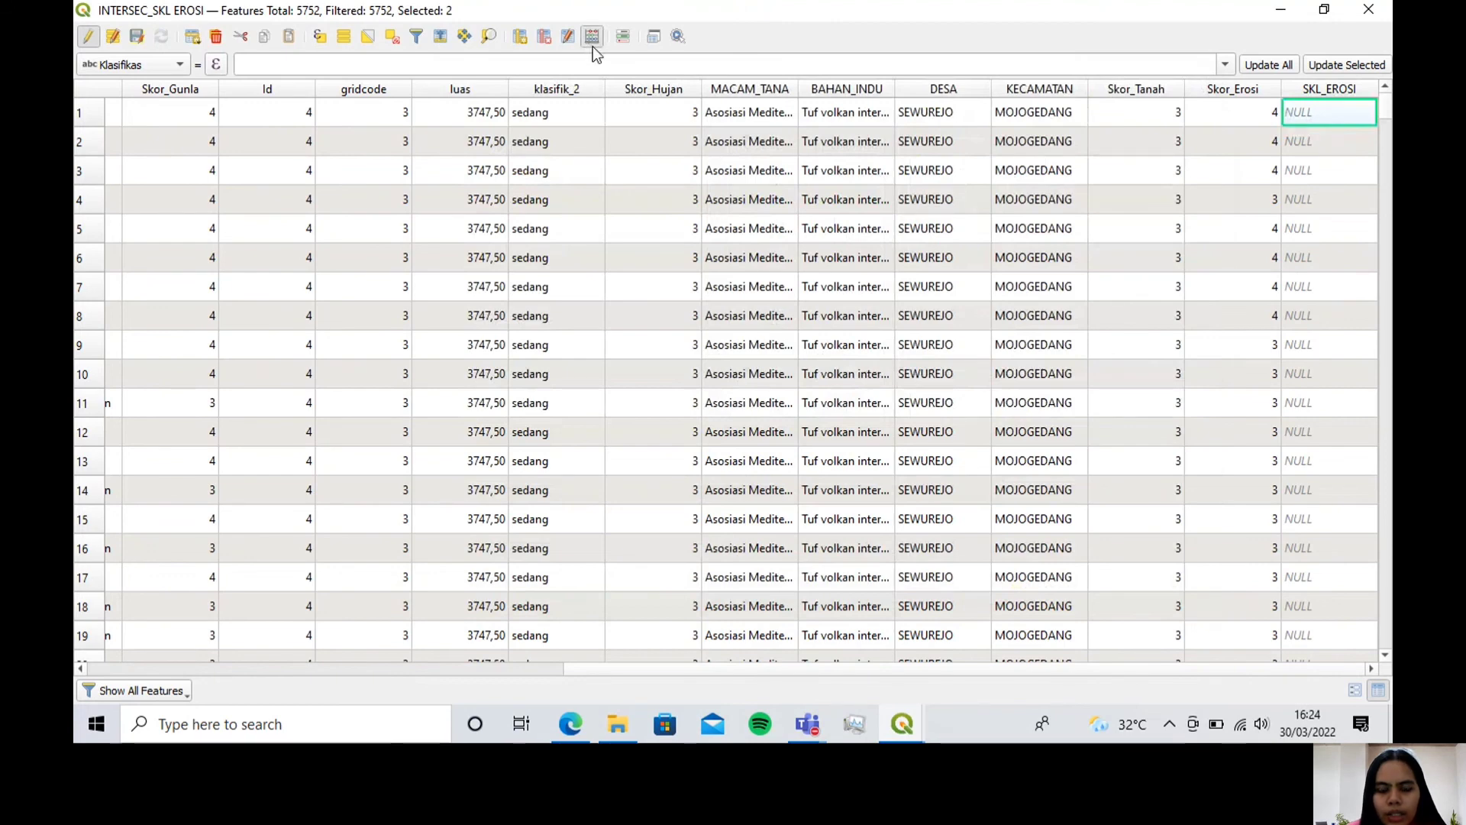
Step: Update the existing SKL_EROSI field of the selected features to 'Erosi cukup tinggi' with the Field Calculator
left_click(592, 44)
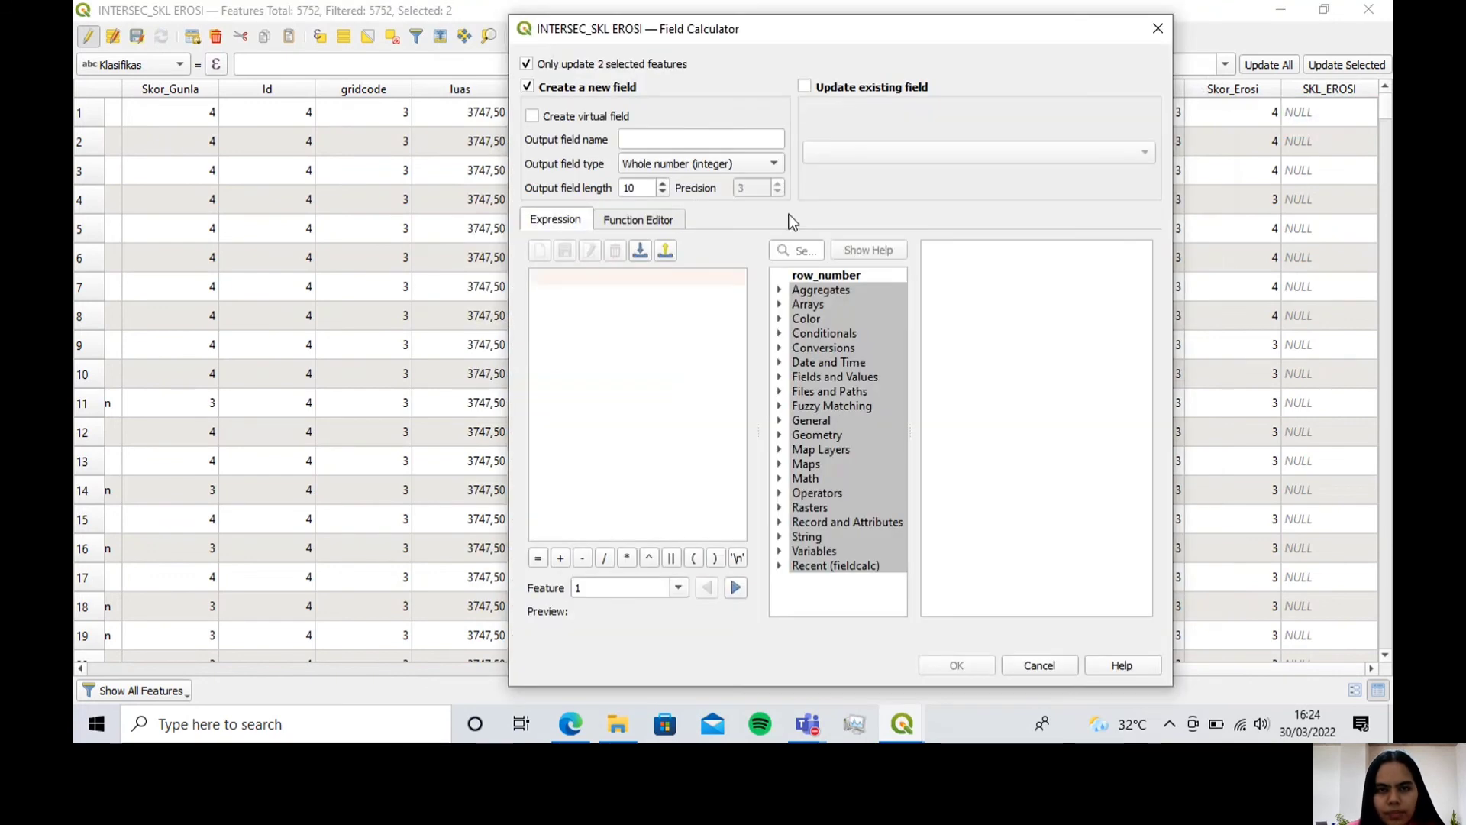
left_click(805, 87)
left_click(886, 151)
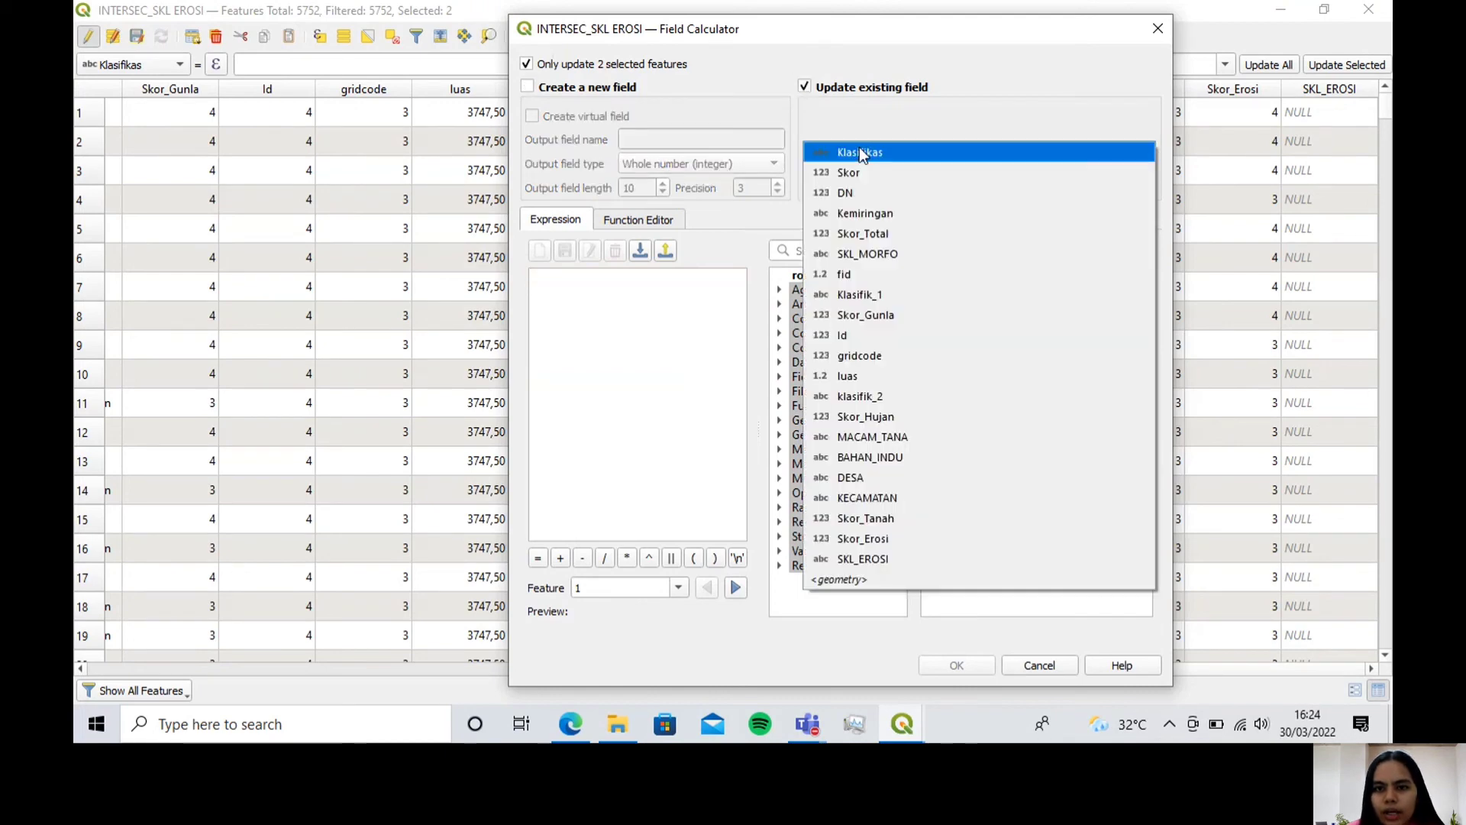
left_click(900, 559)
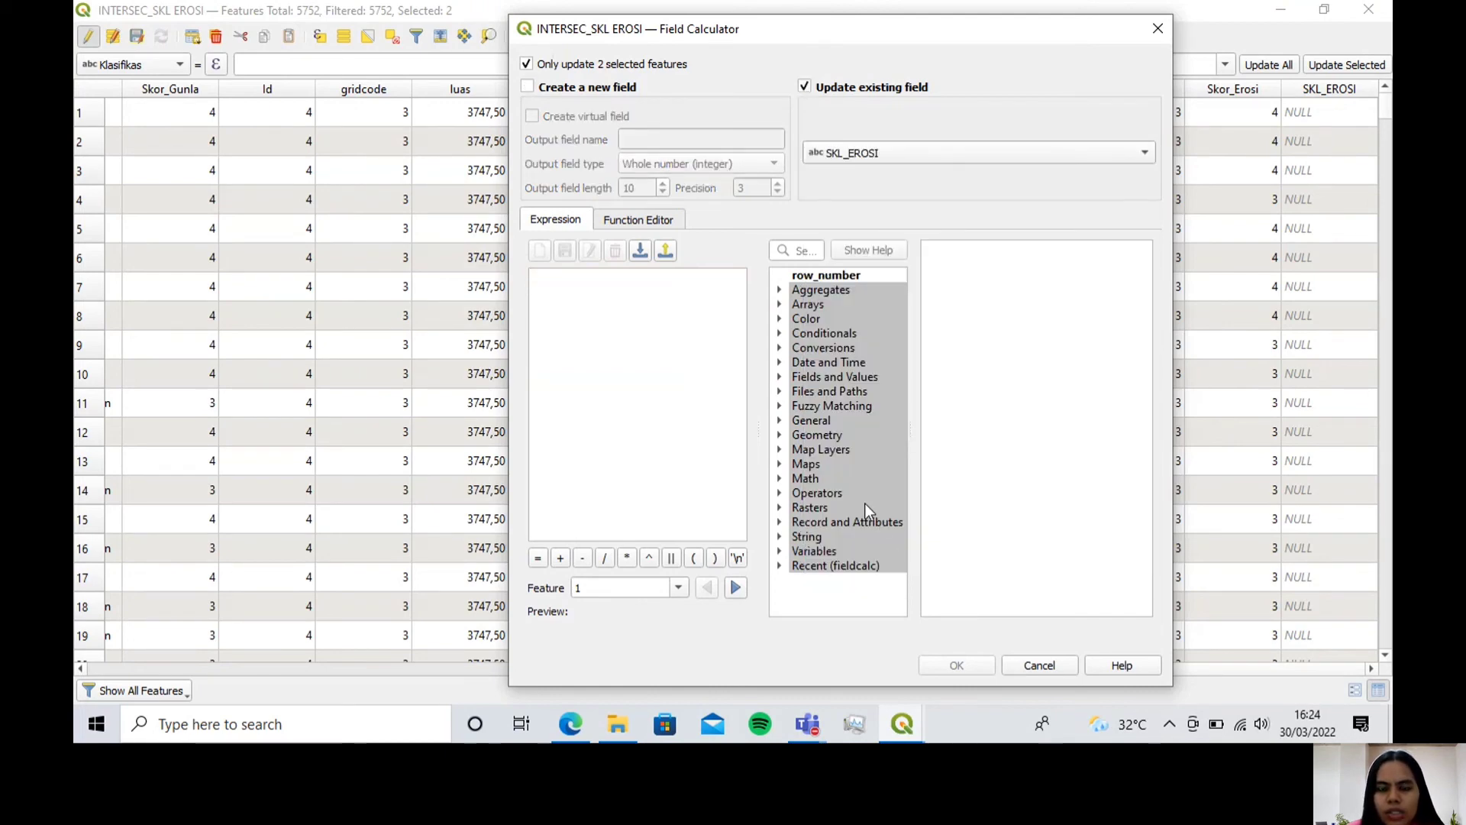
left_click(546, 281)
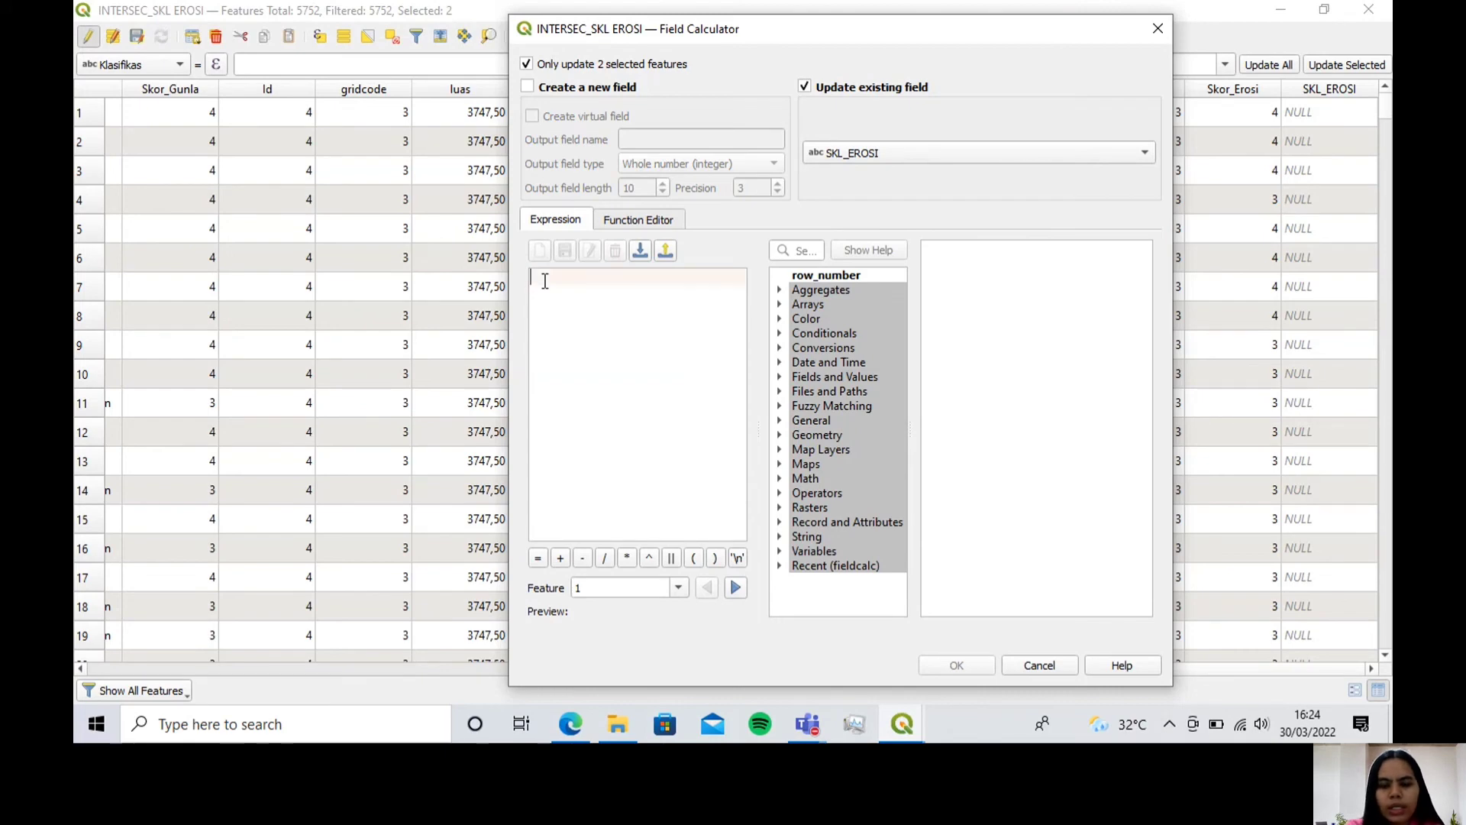
type("'")
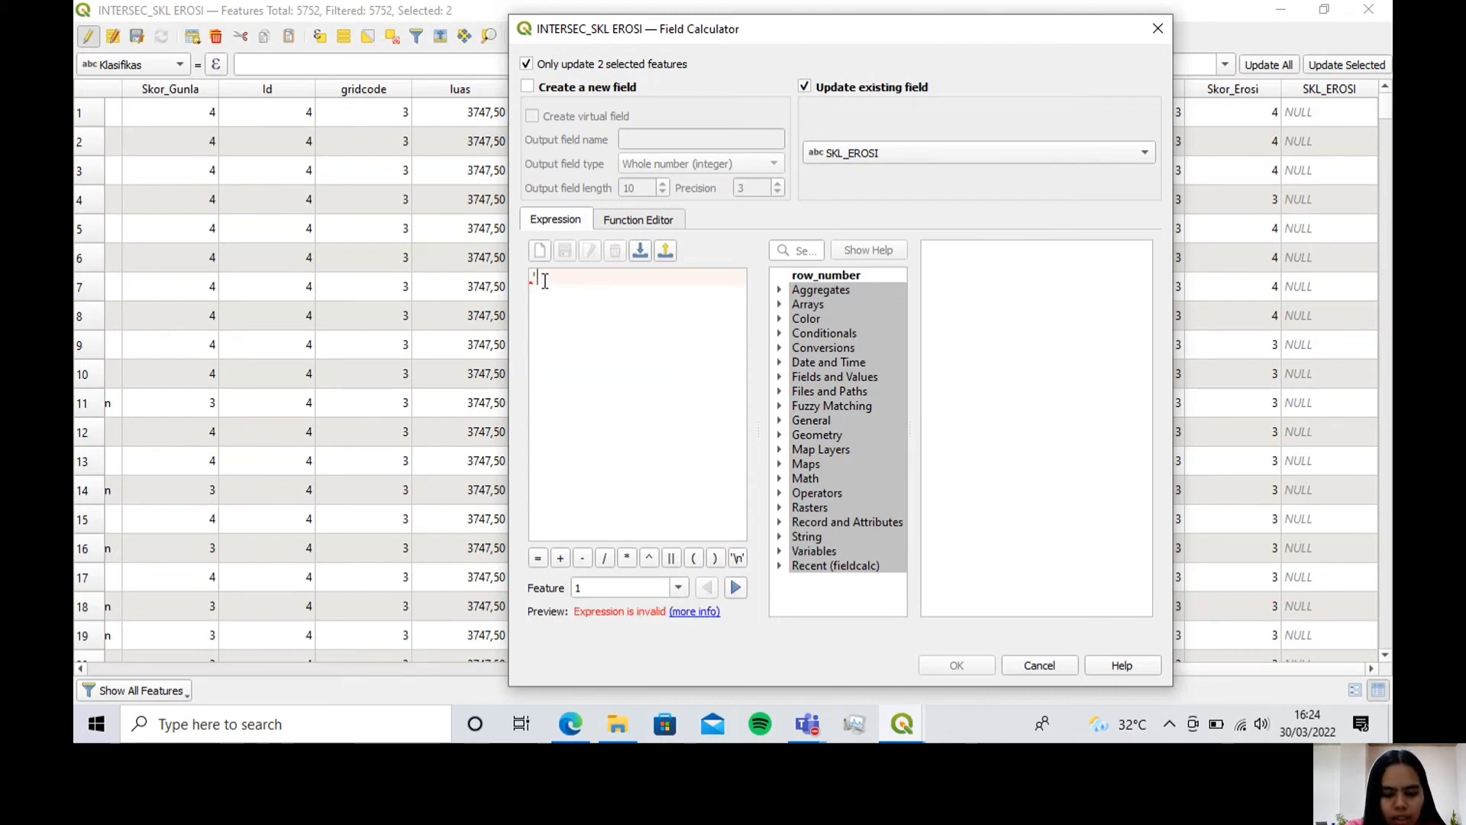
key("Caps_Lock")
type("E")
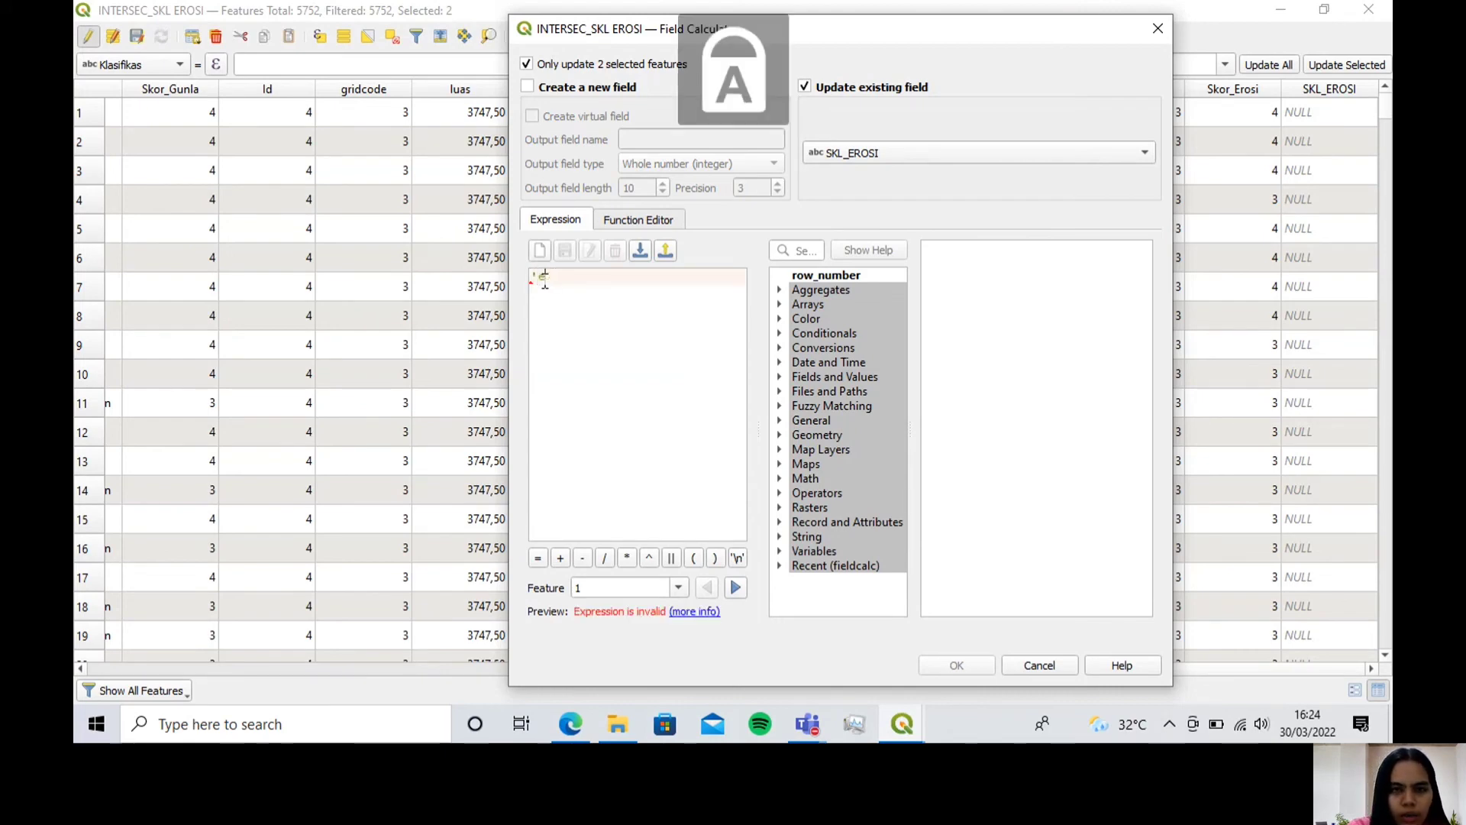
key("Caps_Lock")
type("r")
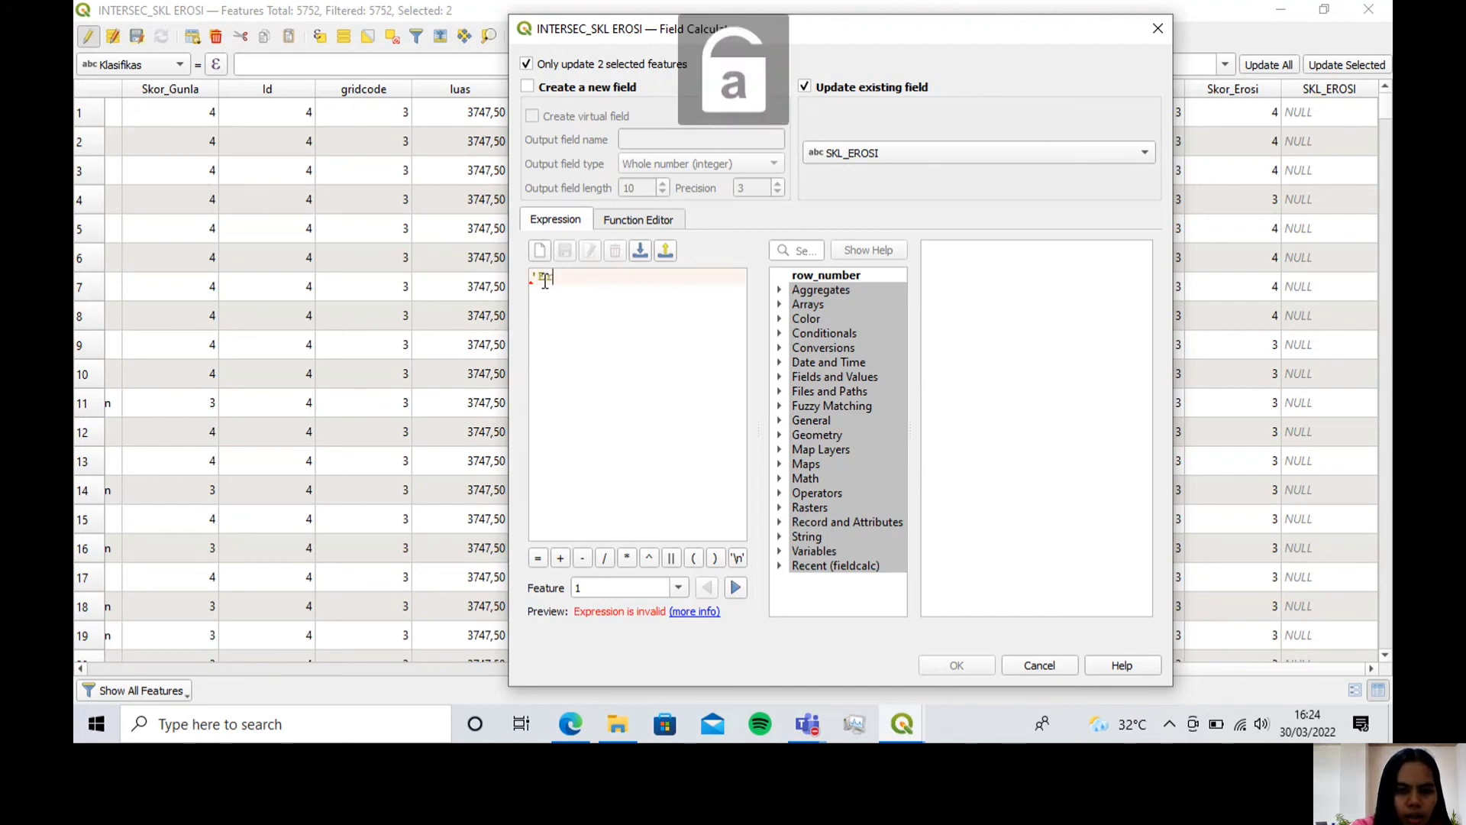
type("osi c")
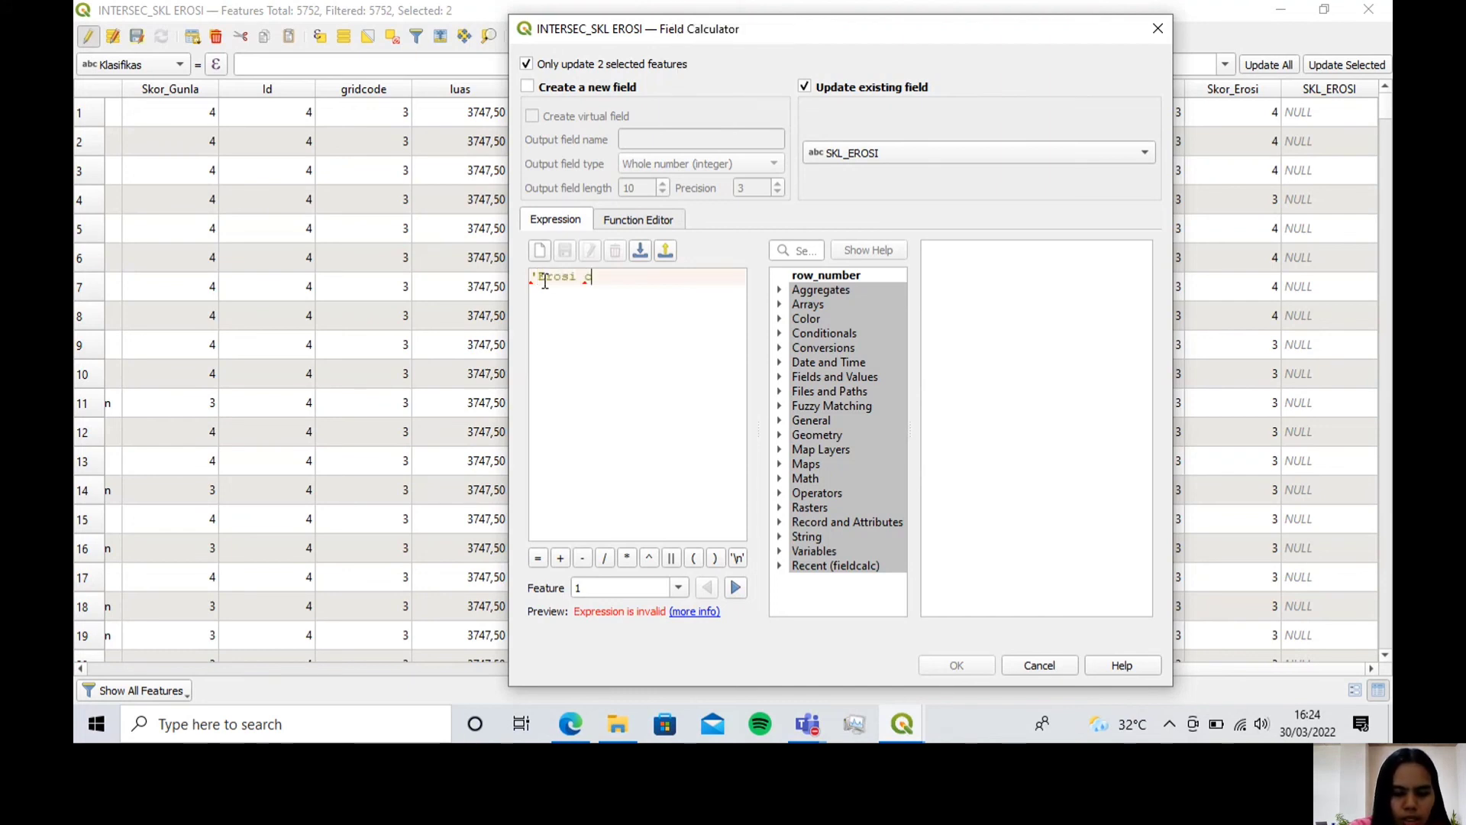
type("ukup ti")
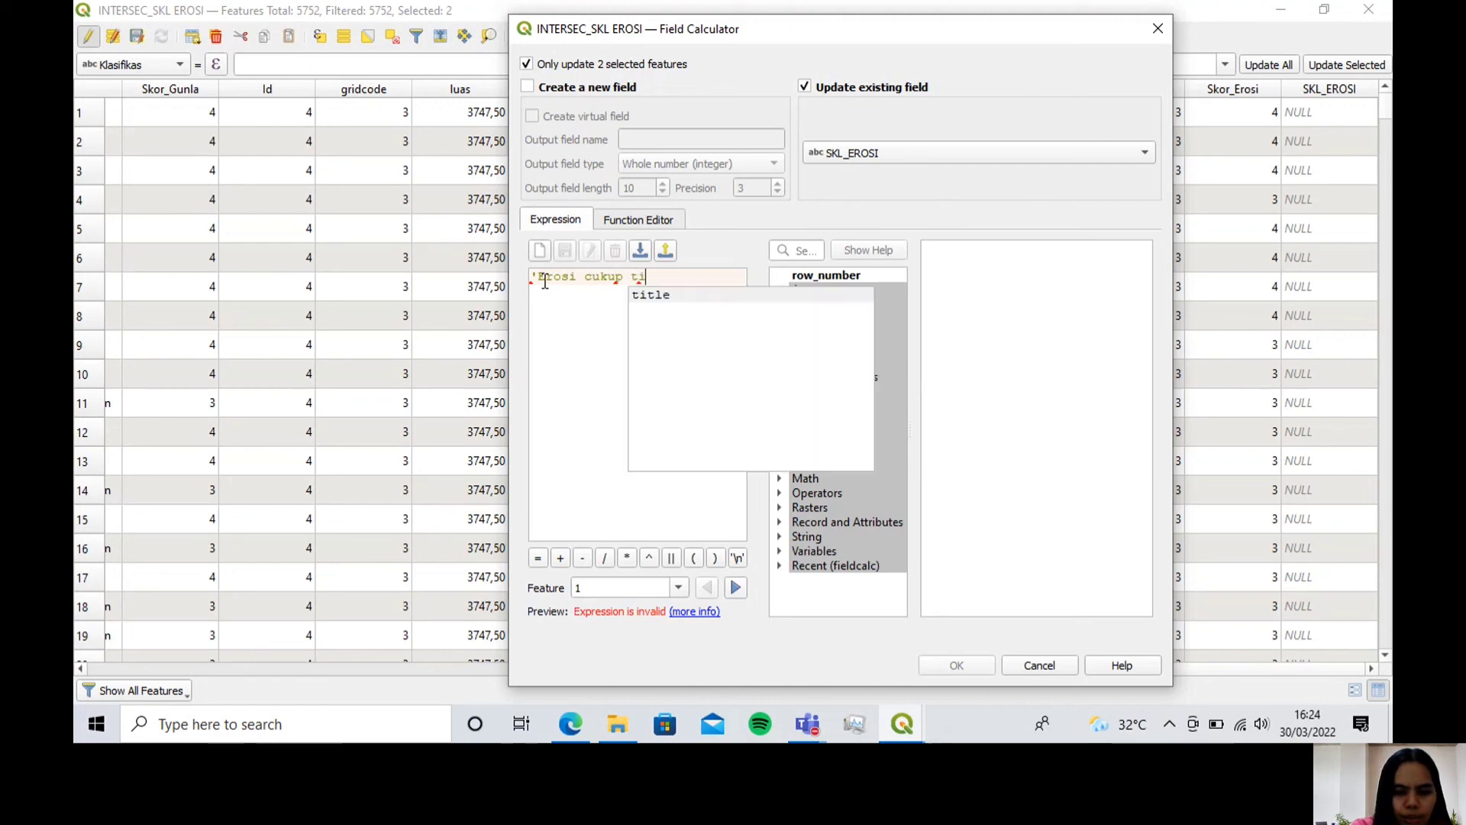
type("nggi'")
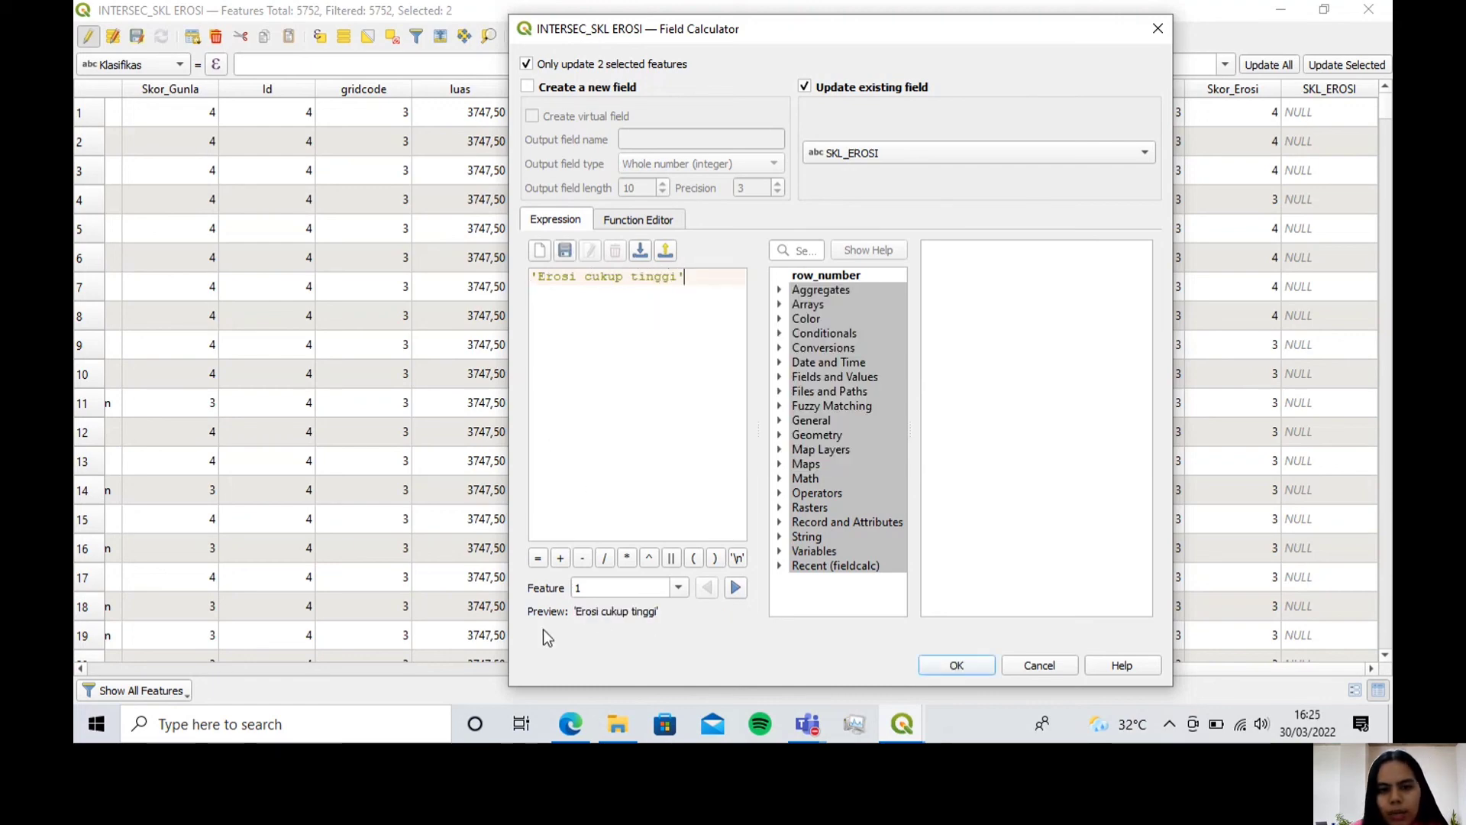
left_click(958, 666)
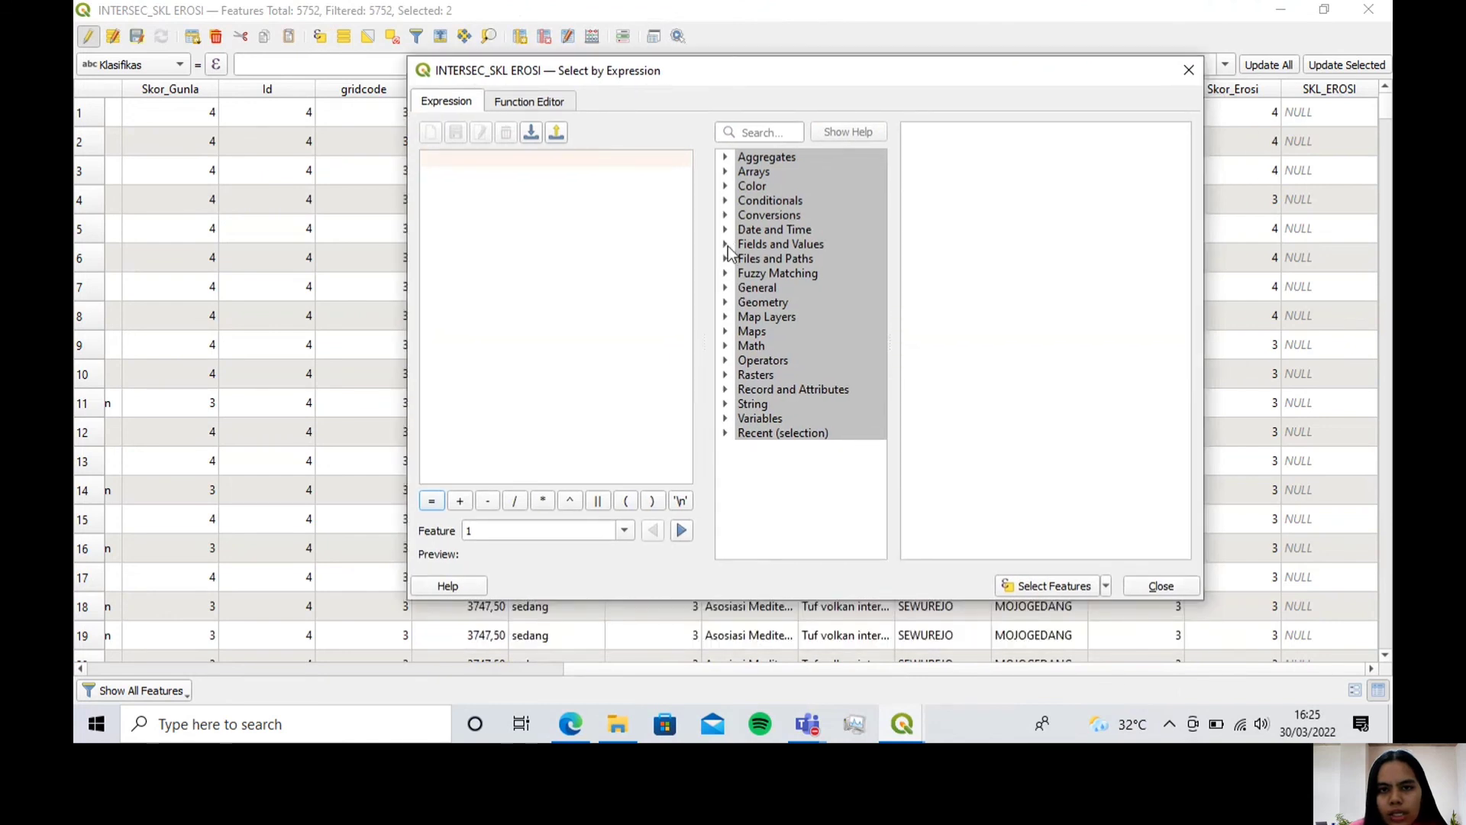
Step: Select the features by the expression "Skor_Erosi" = 3 and close the selection dialog
left_click(727, 246)
scroll(809, 492, "down", 3)
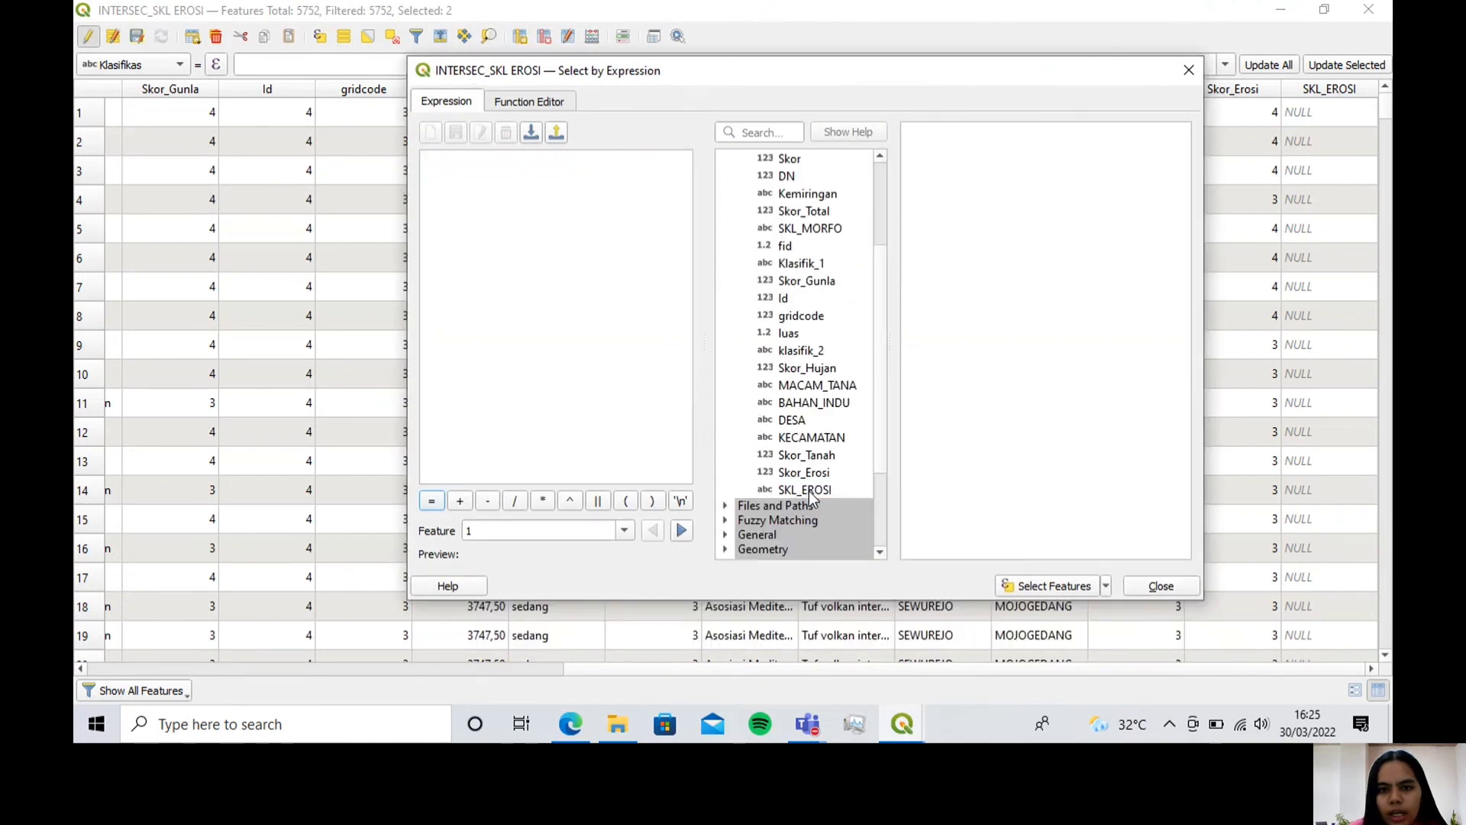
double_click(803, 472)
left_click(432, 501)
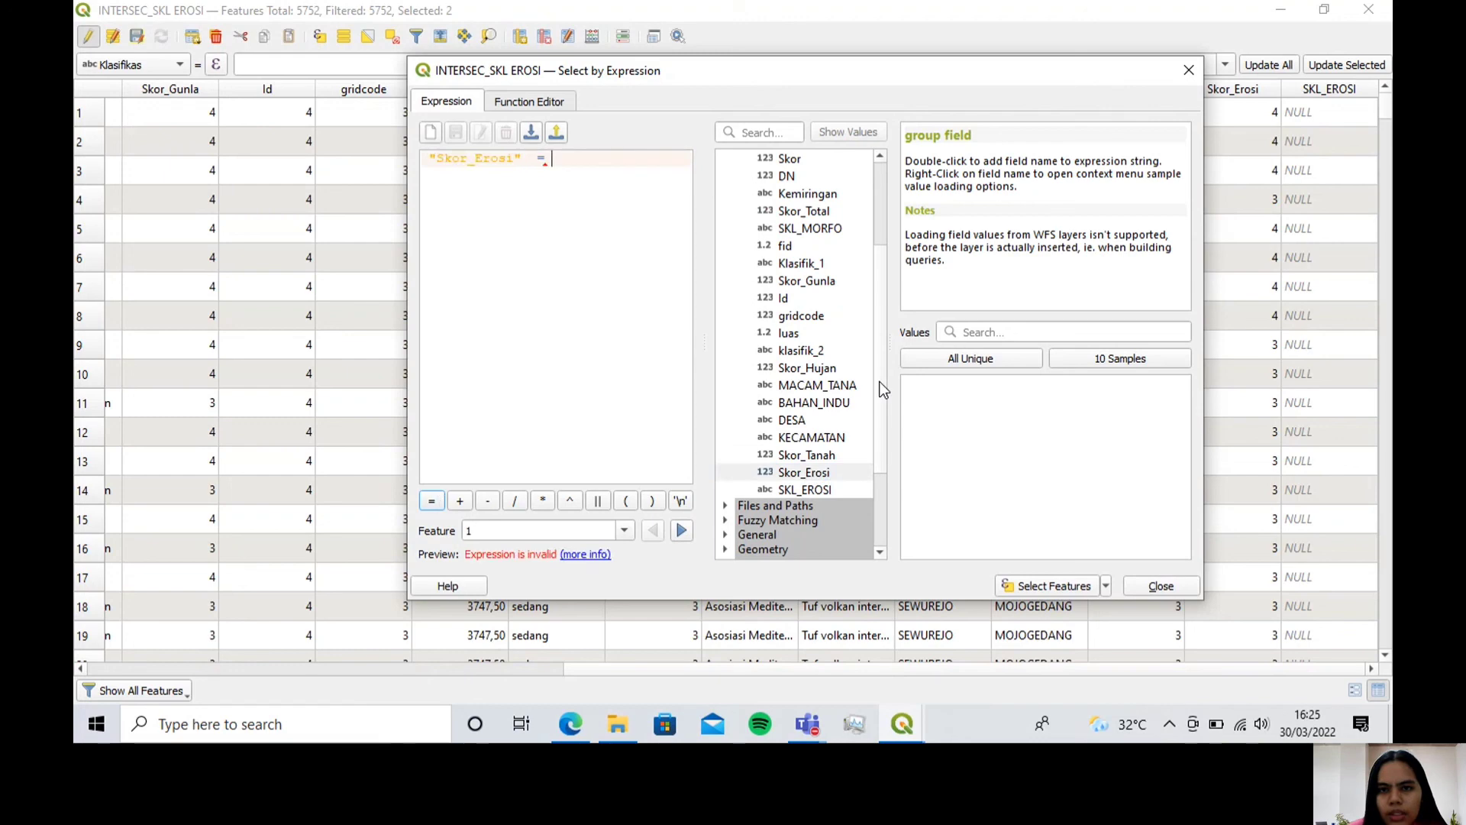
left_click(971, 358)
double_click(913, 398)
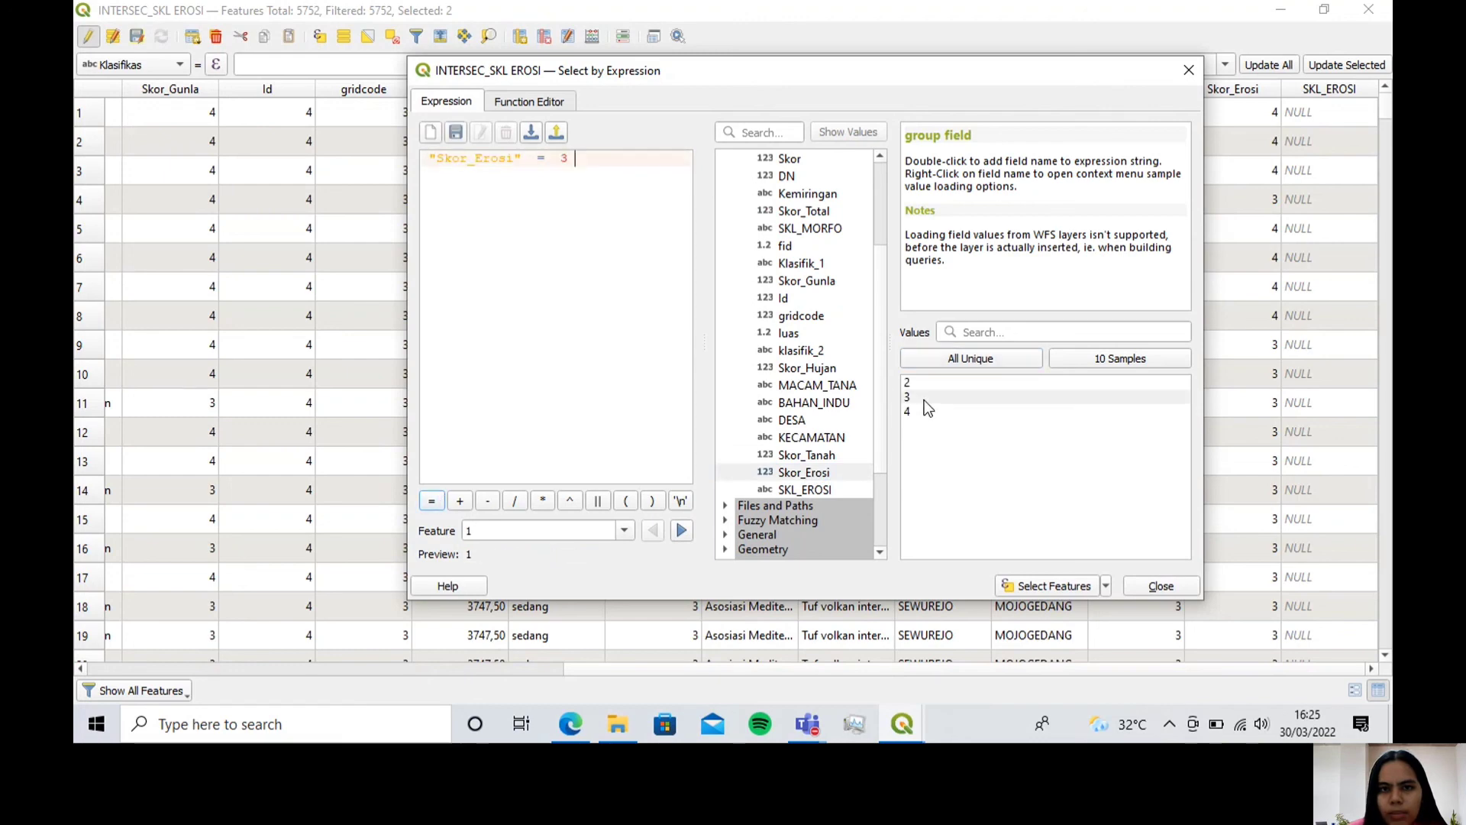
left_click(1050, 585)
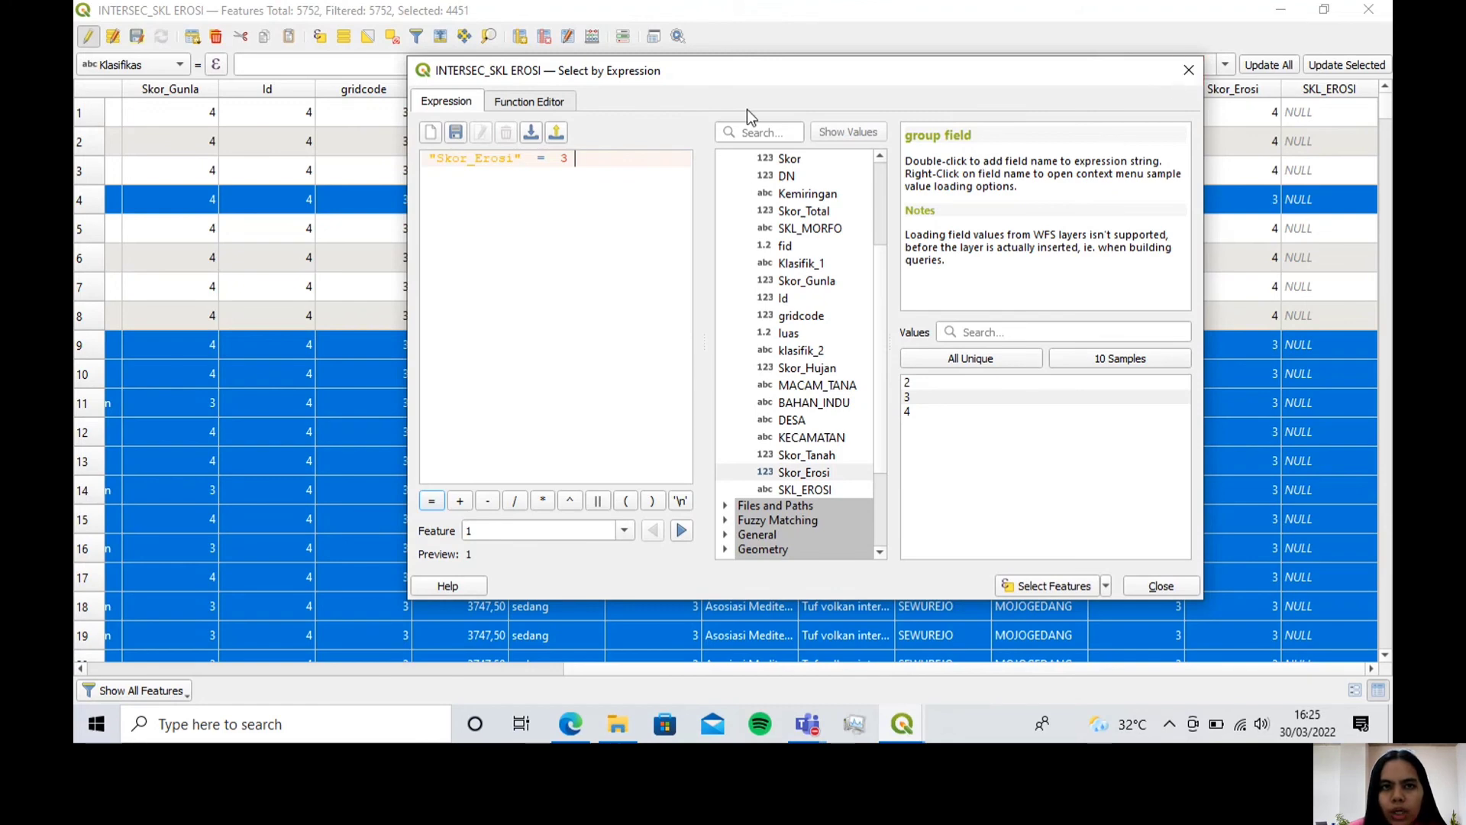
key("Escape")
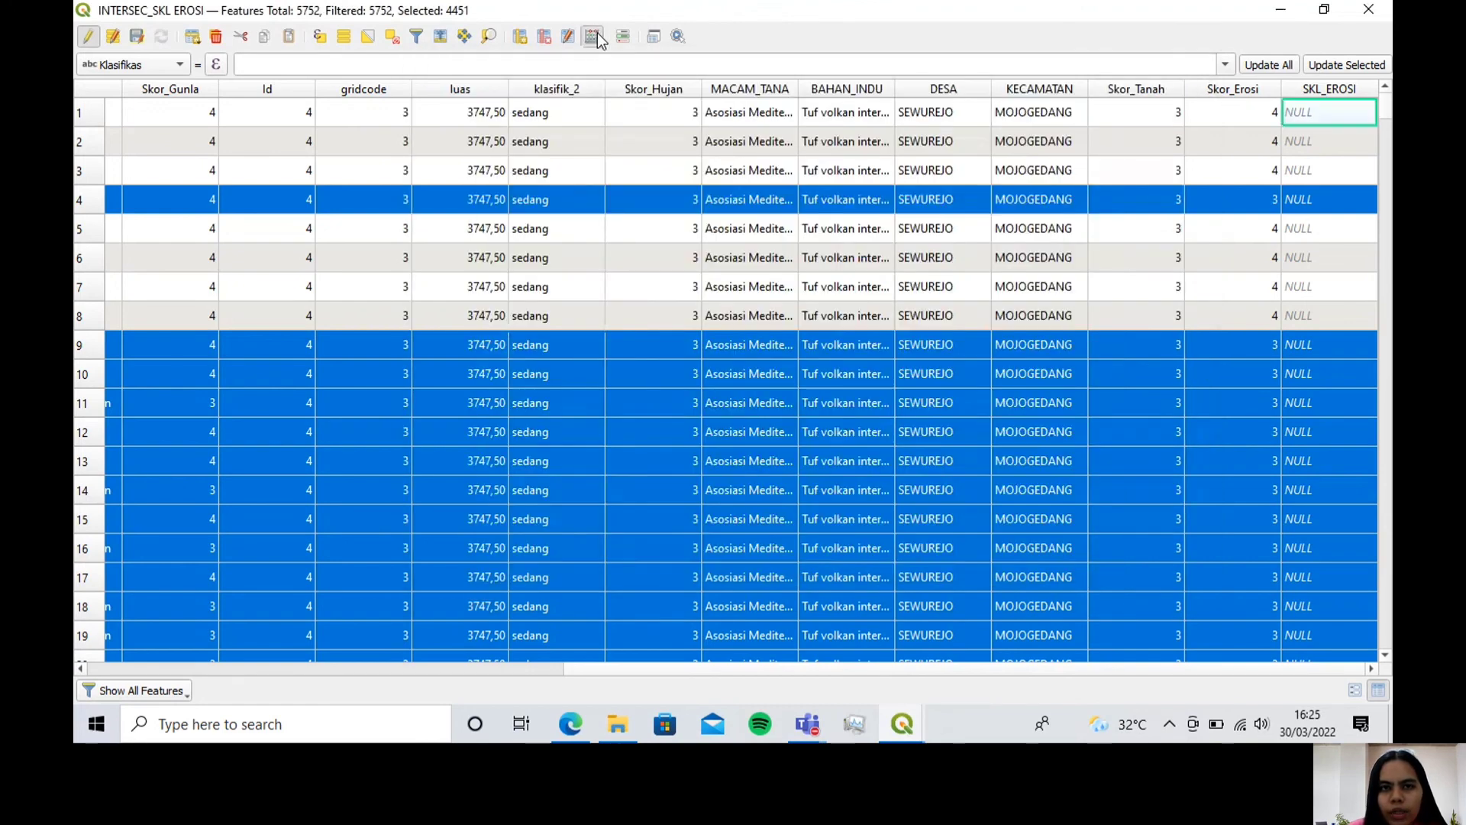
Step: Update the existing SKL_EROSI field of the features scored 3 to 'Erosi sedang' with the Field Calculator
left_click(592, 35)
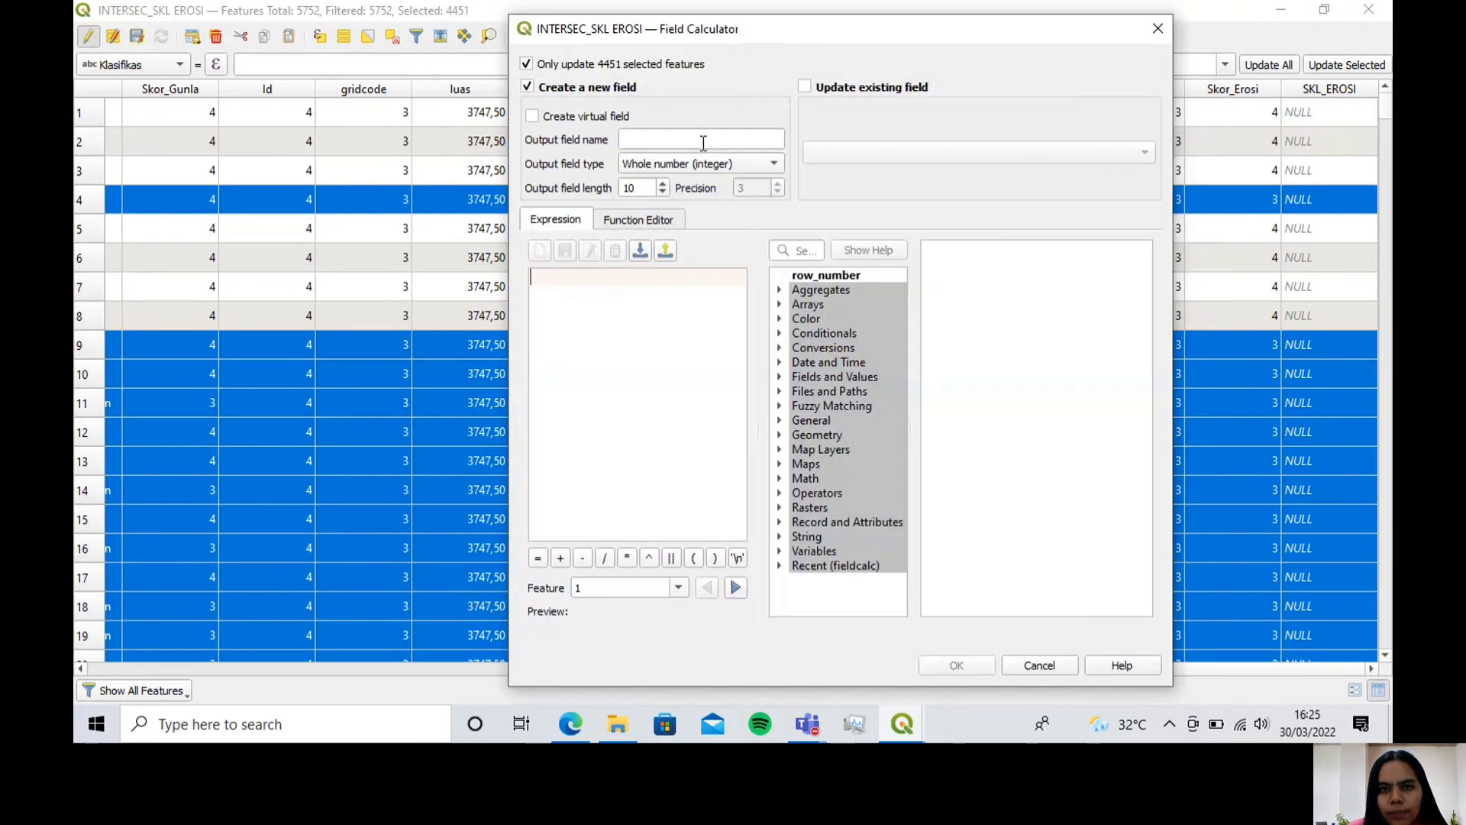
left_click(805, 87)
left_click(889, 157)
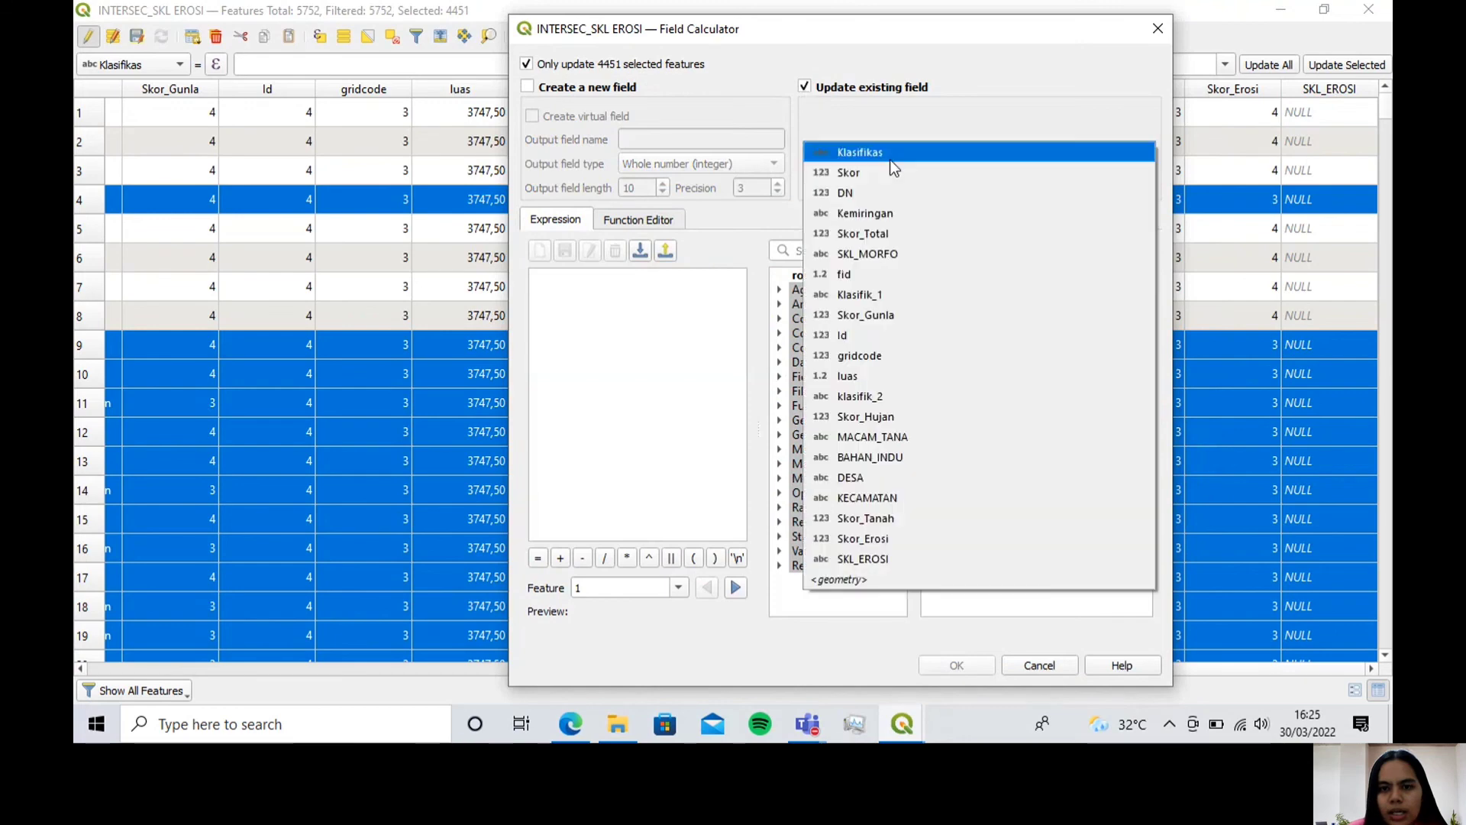
left_click(888, 558)
left_click(569, 285)
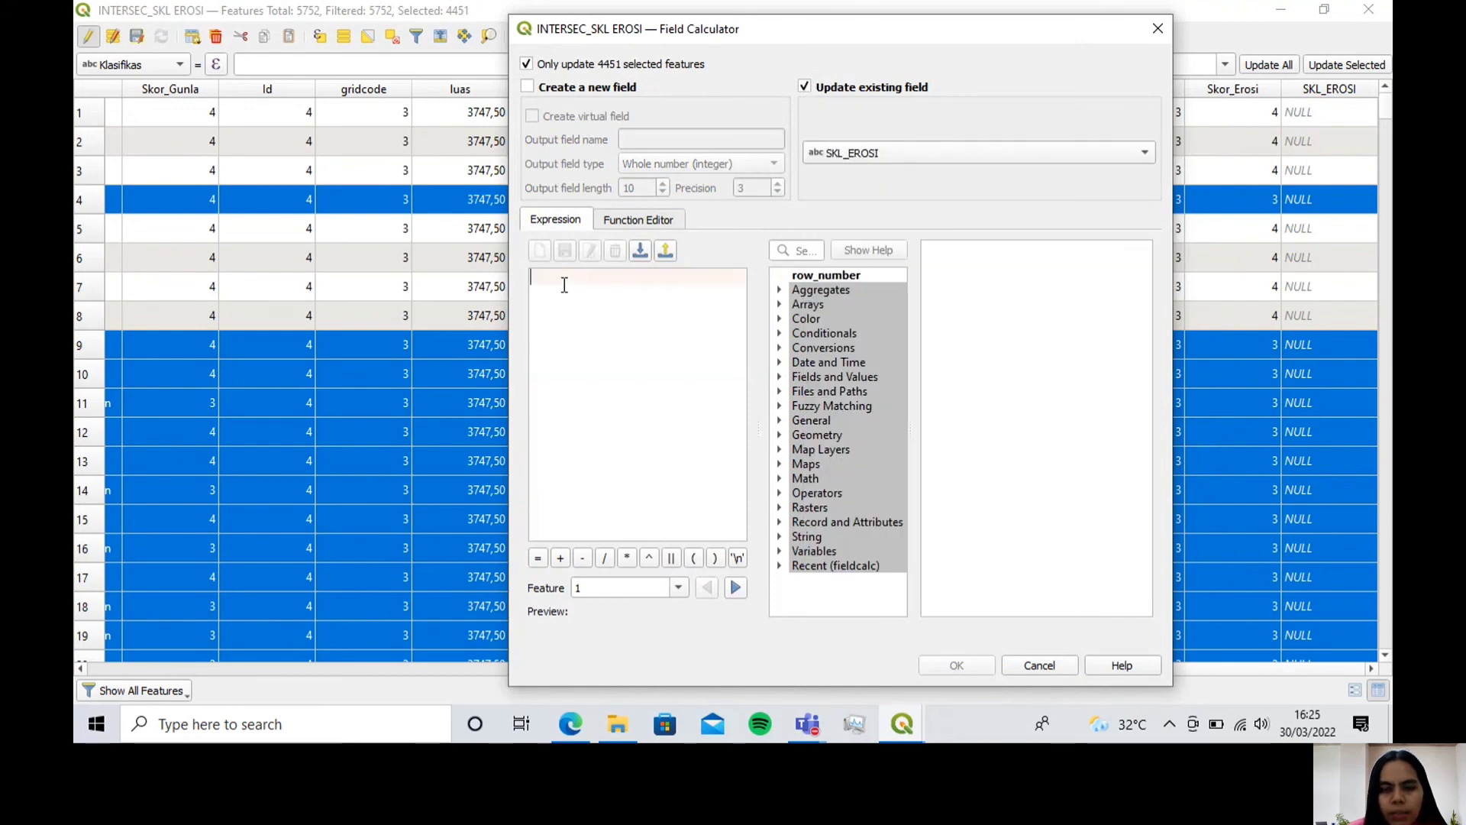
type("'")
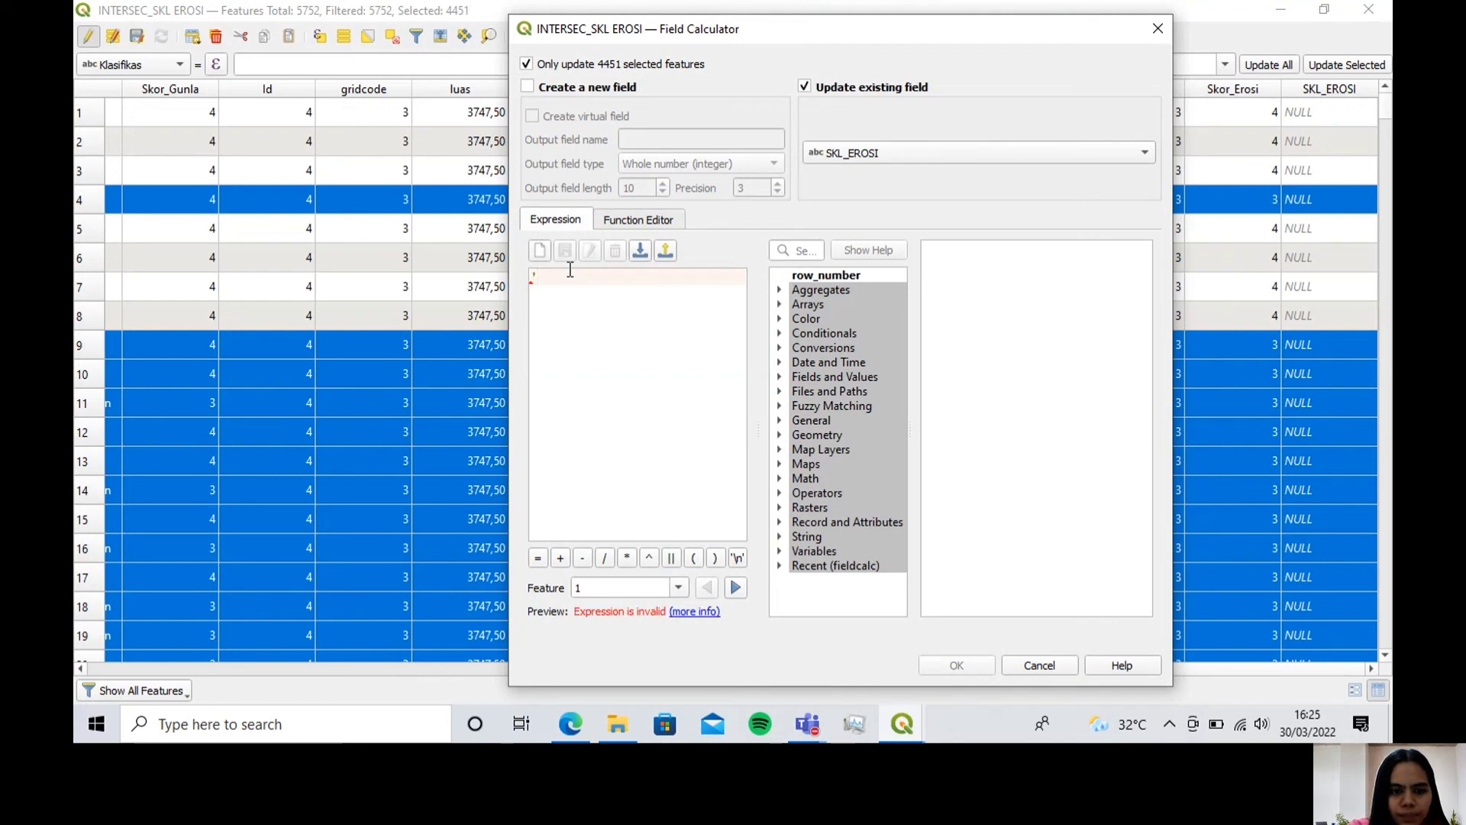
key("Caps_Lock")
type("Eros")
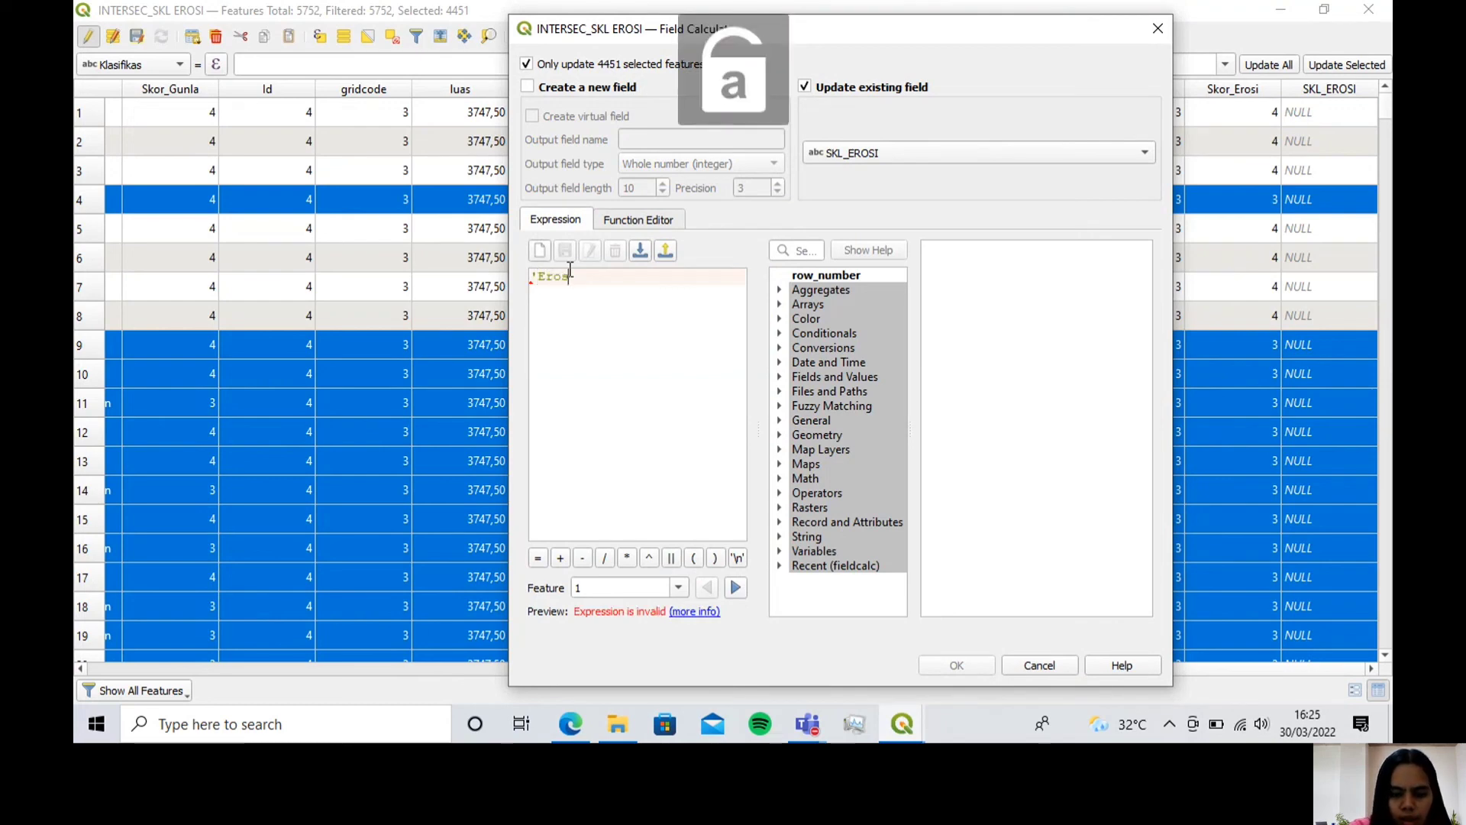
type("i")
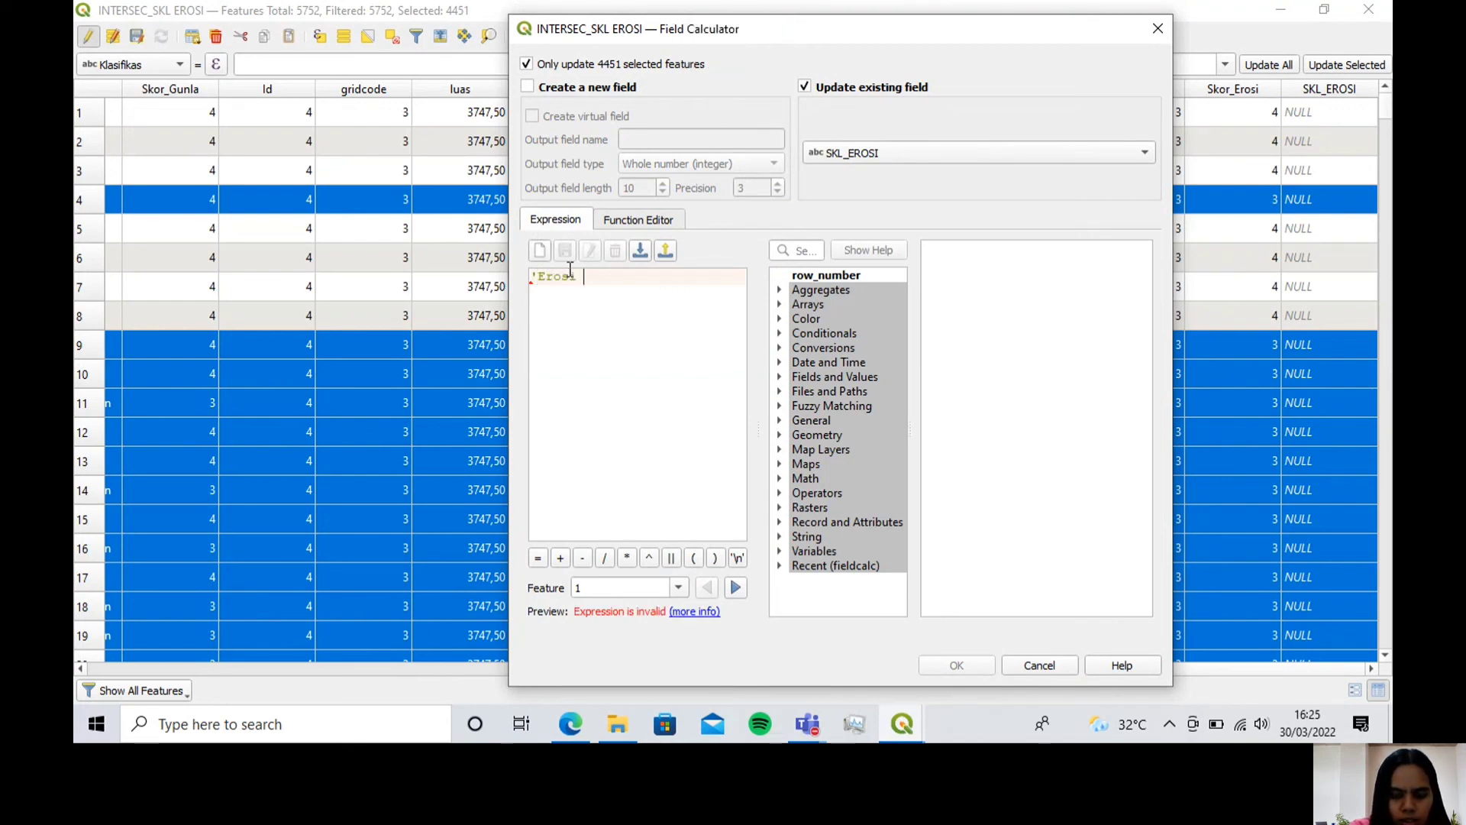
type(" sedang'")
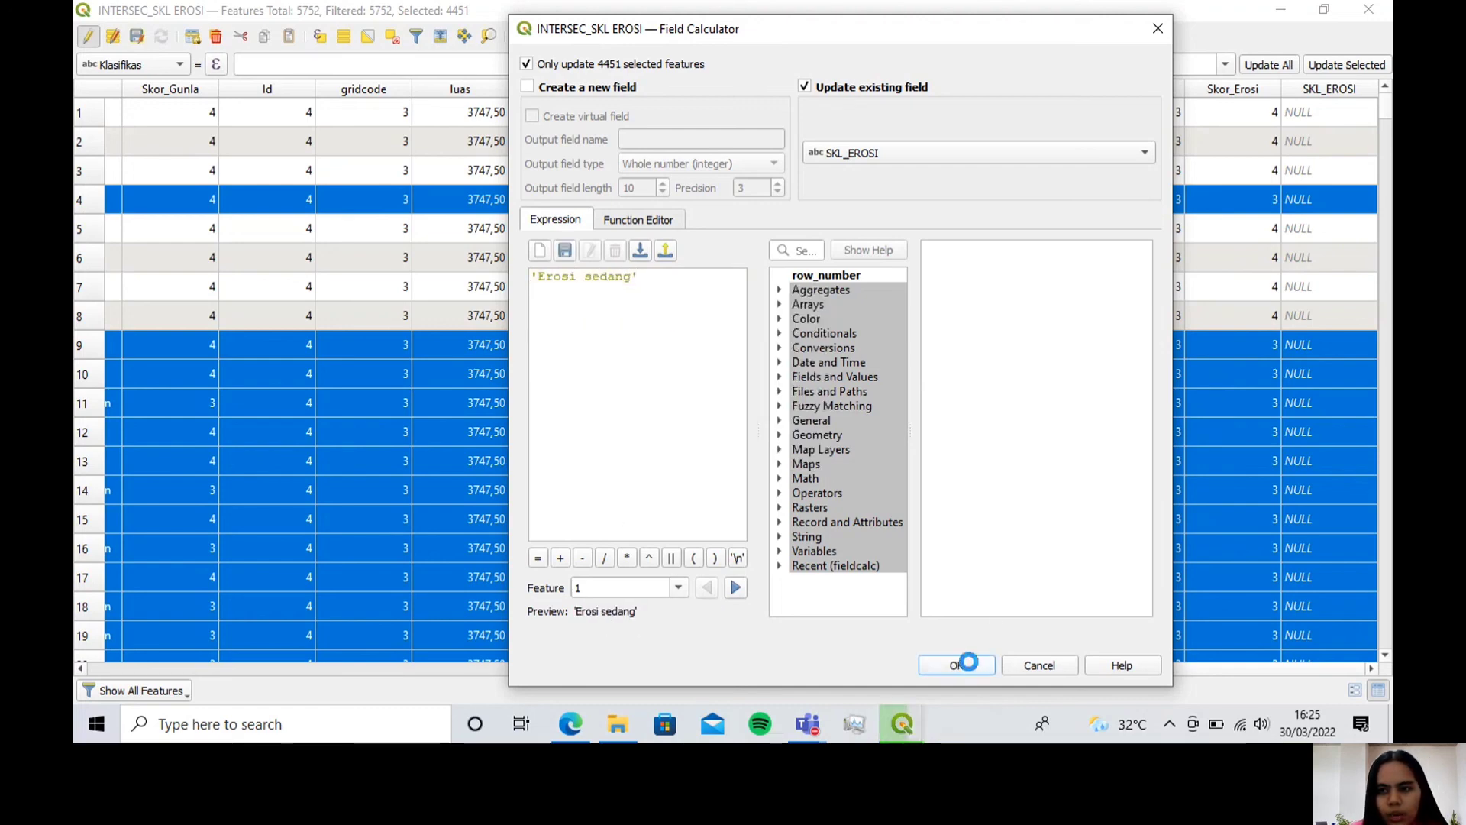
left_click(971, 666)
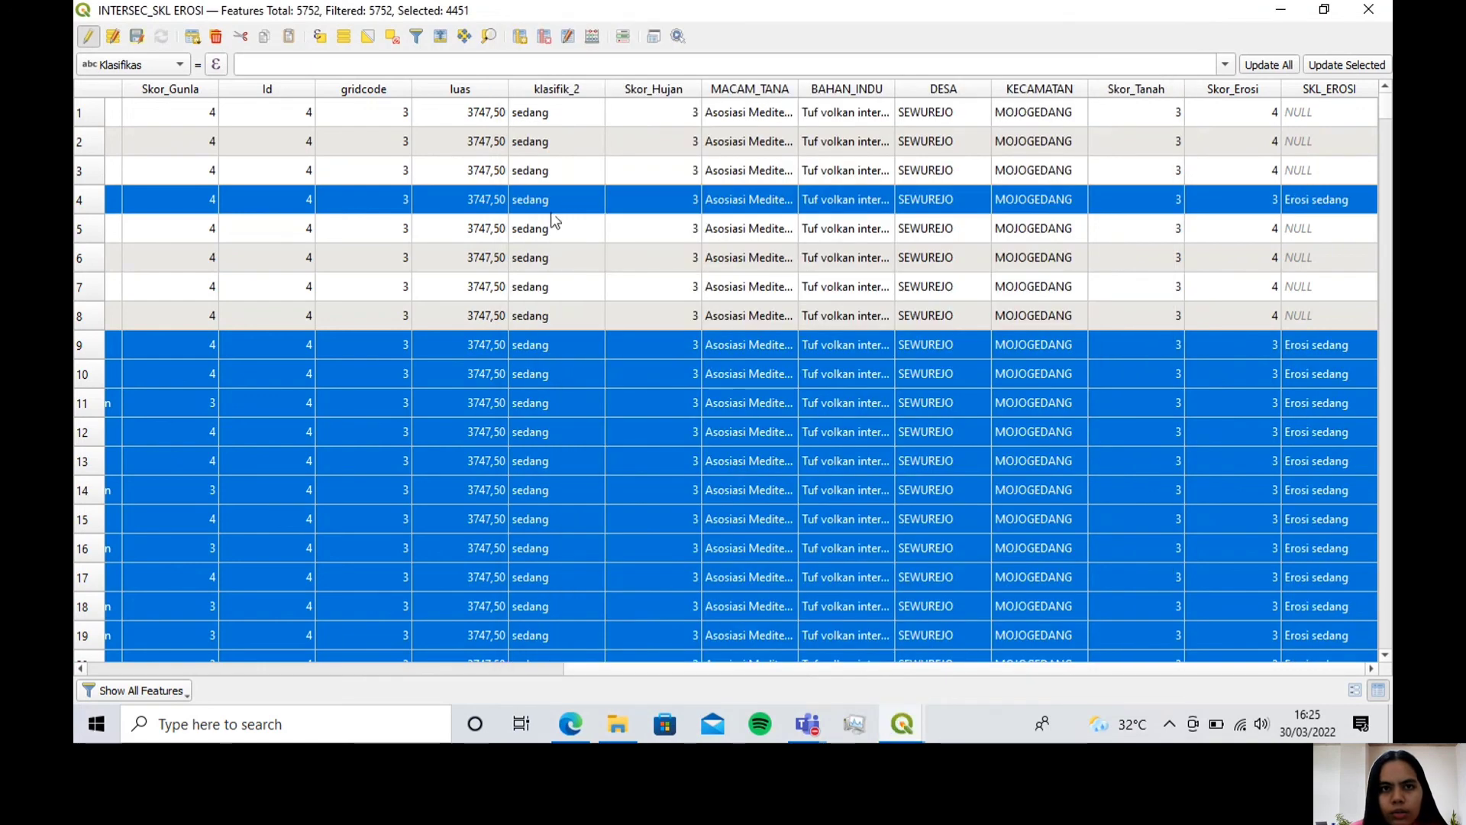
Step: Select the features by the expression "Skor_Erosi" = 4 and close the selection dialog
left_click(320, 38)
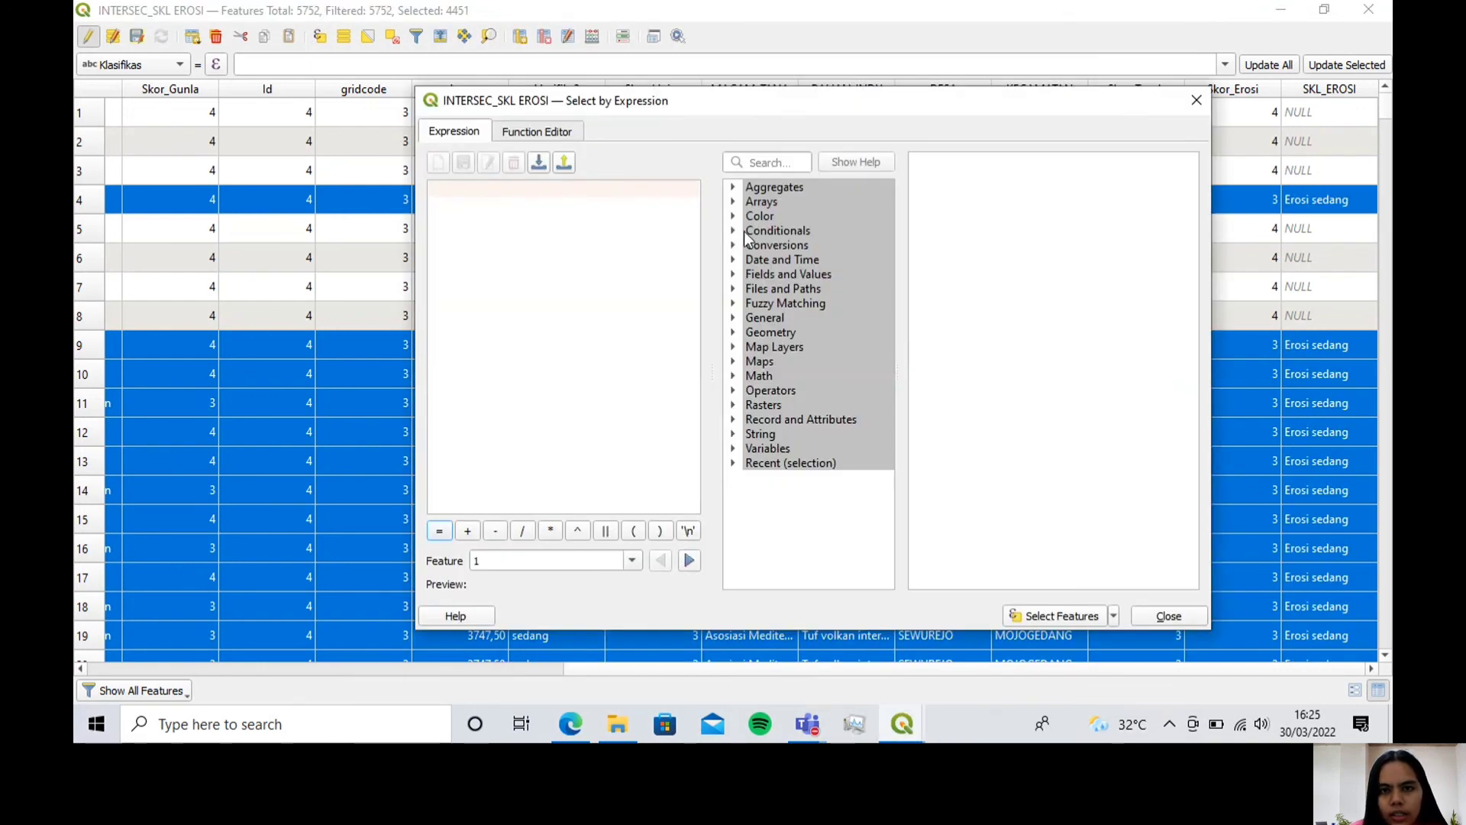
left_click(734, 275)
scroll(794, 497, "down", 2)
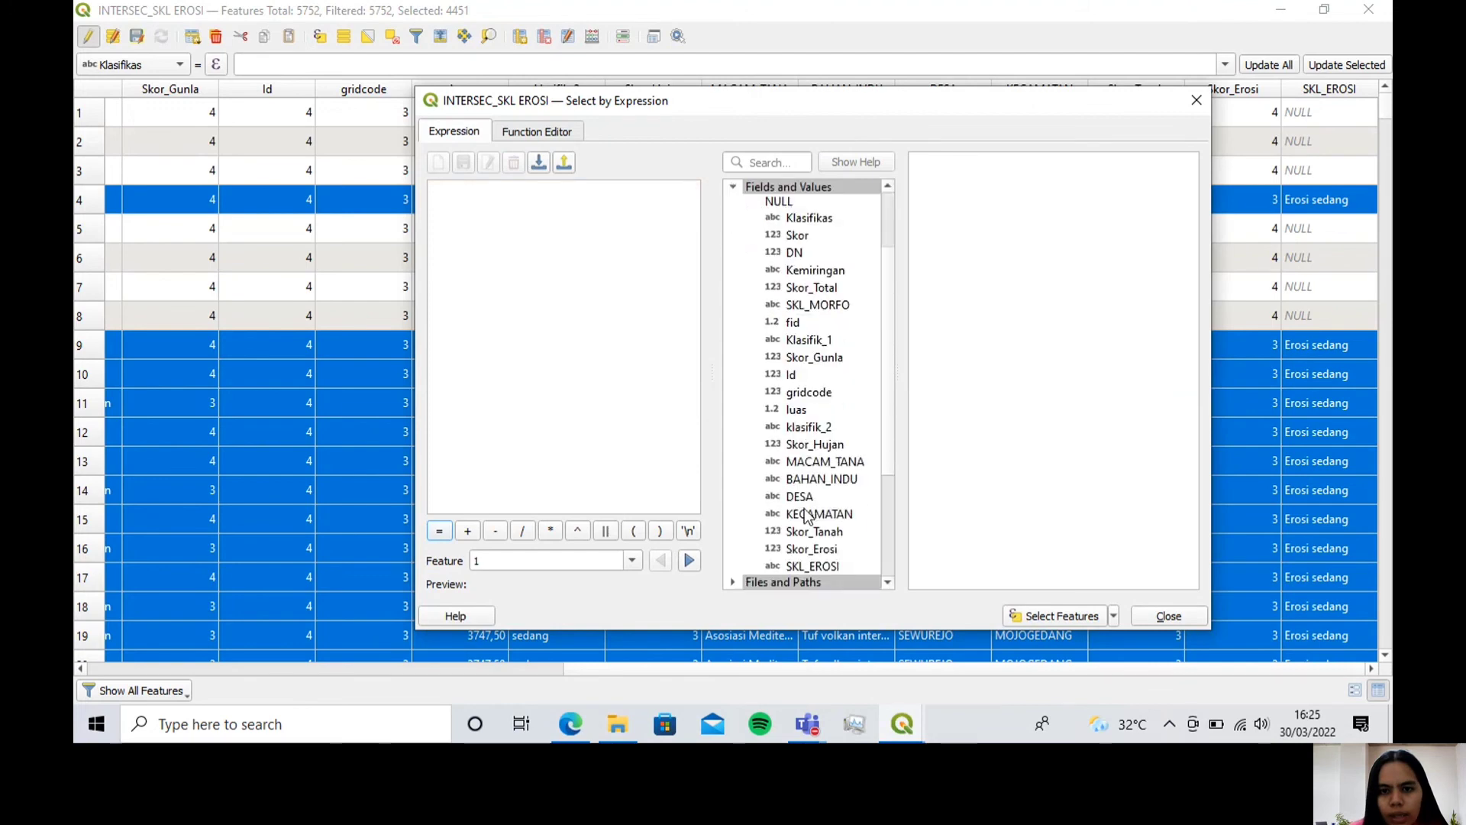
double_click(812, 549)
left_click(443, 531)
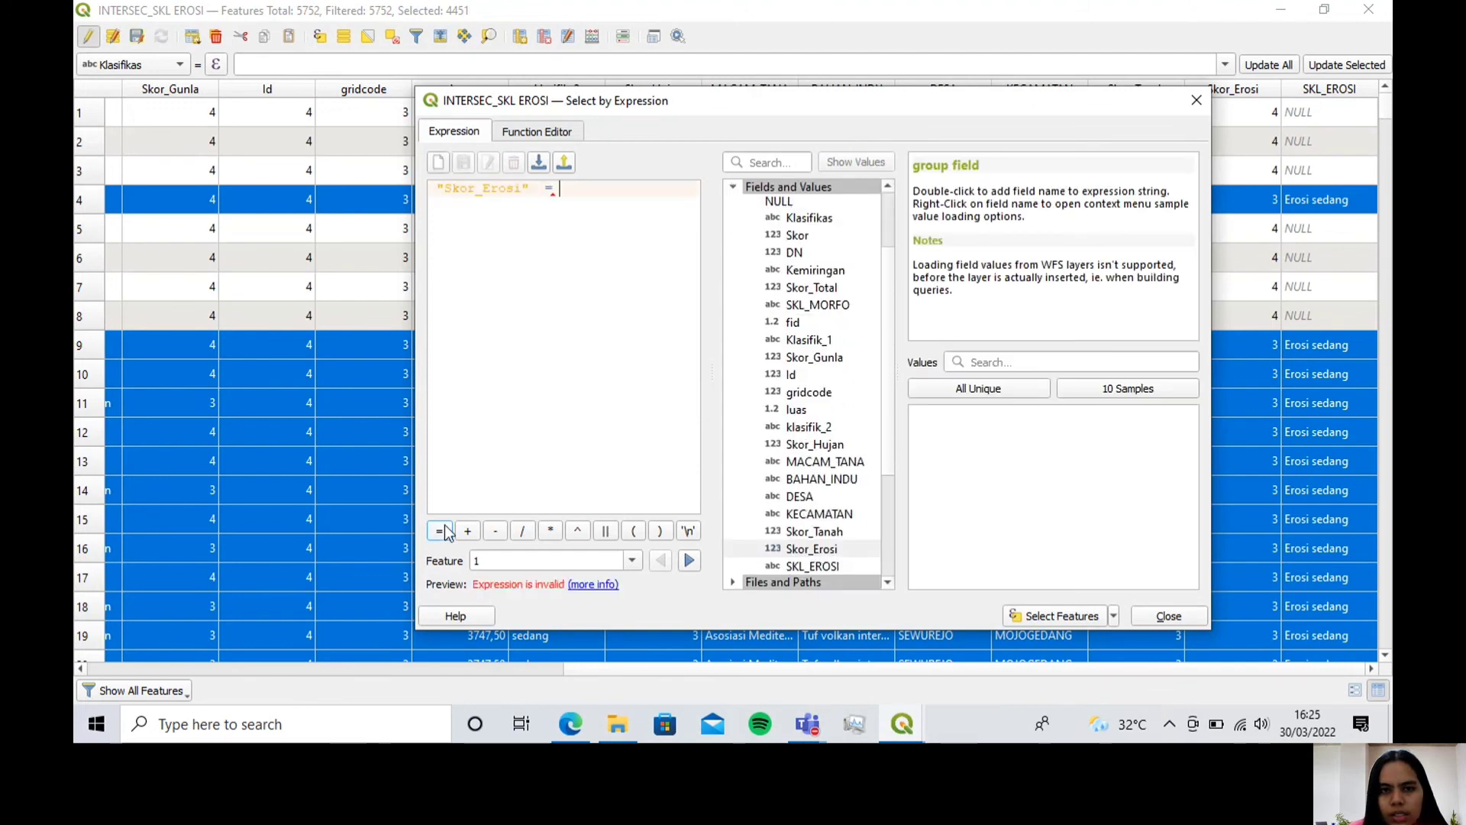
left_click(978, 389)
double_click(932, 439)
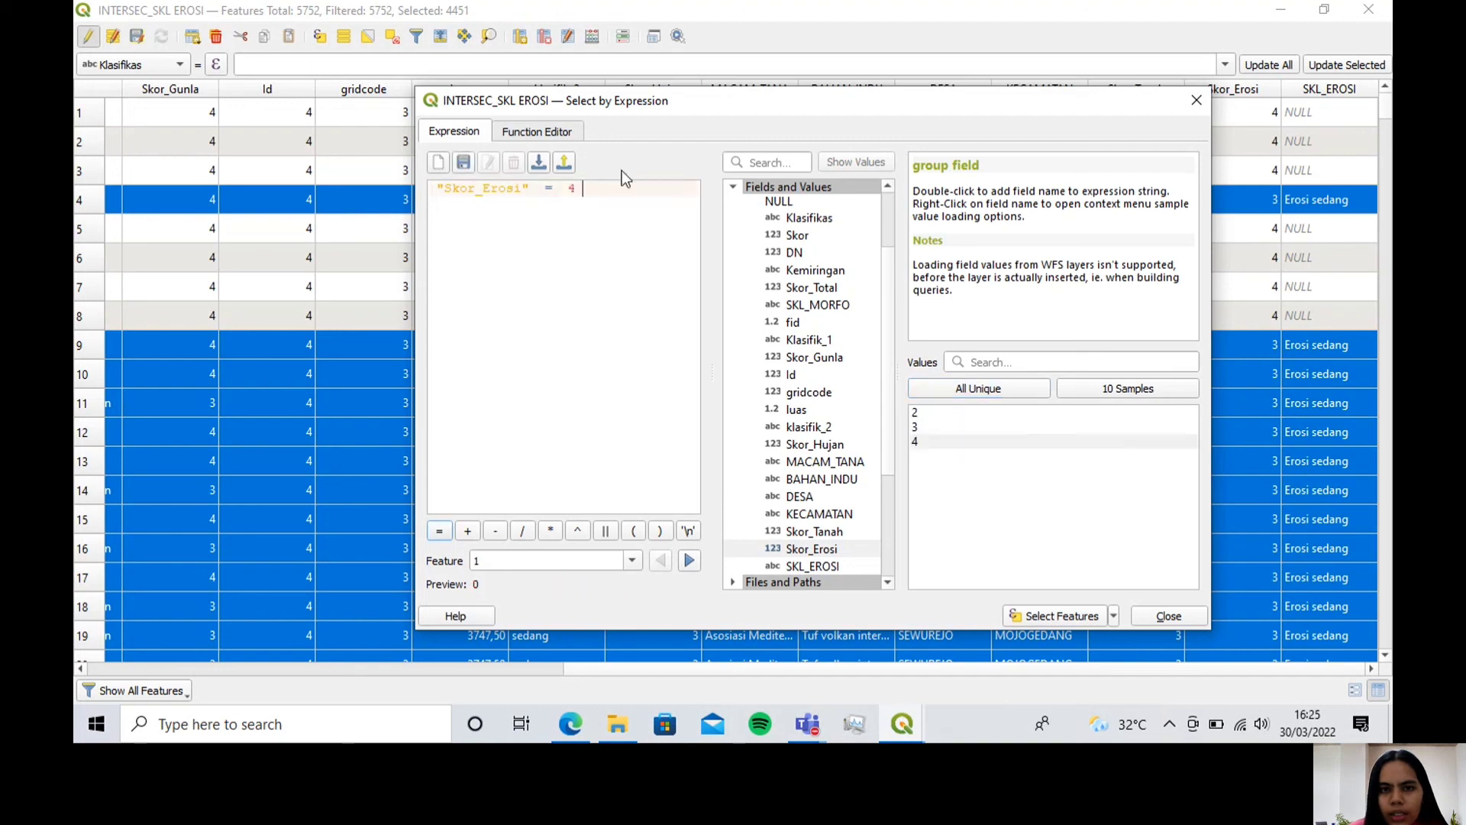
left_click(1021, 615)
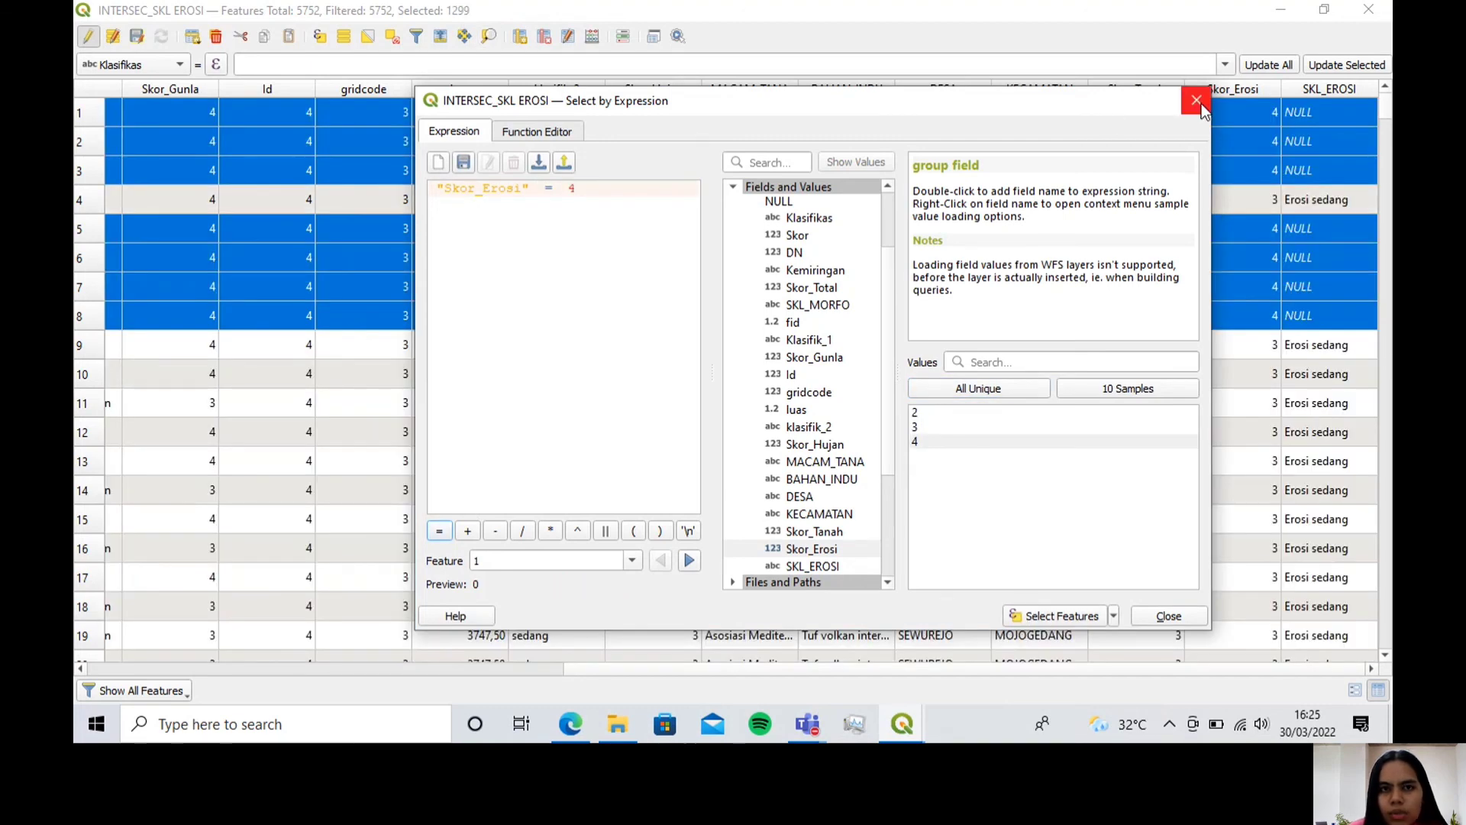
key("Escape")
Step: Update the existing SKL_EROSI field of the selected features scored 4 to 'Erosi sangat rendah' with the Field Calculator
left_click(592, 37)
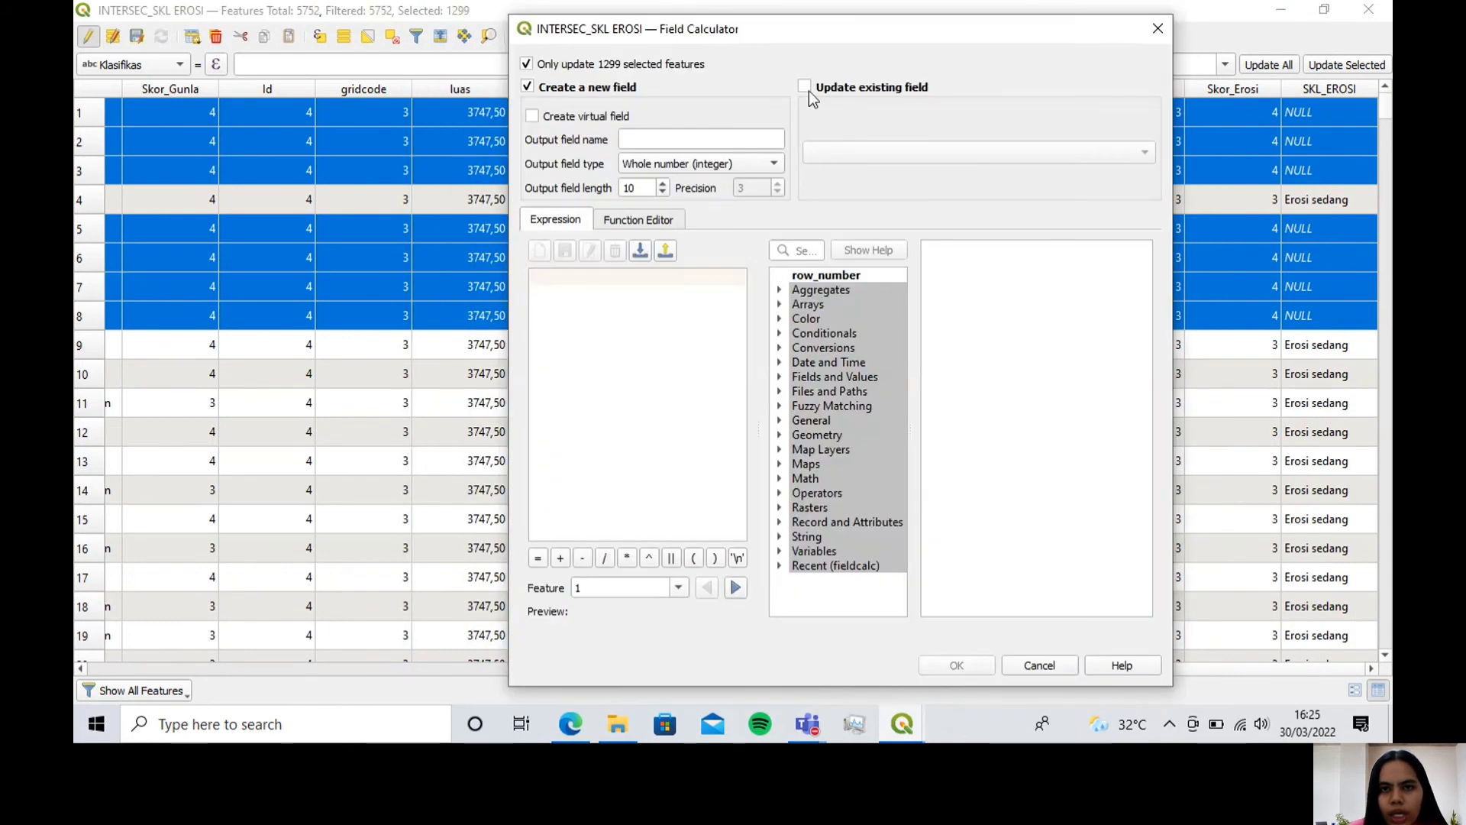
left_click(806, 88)
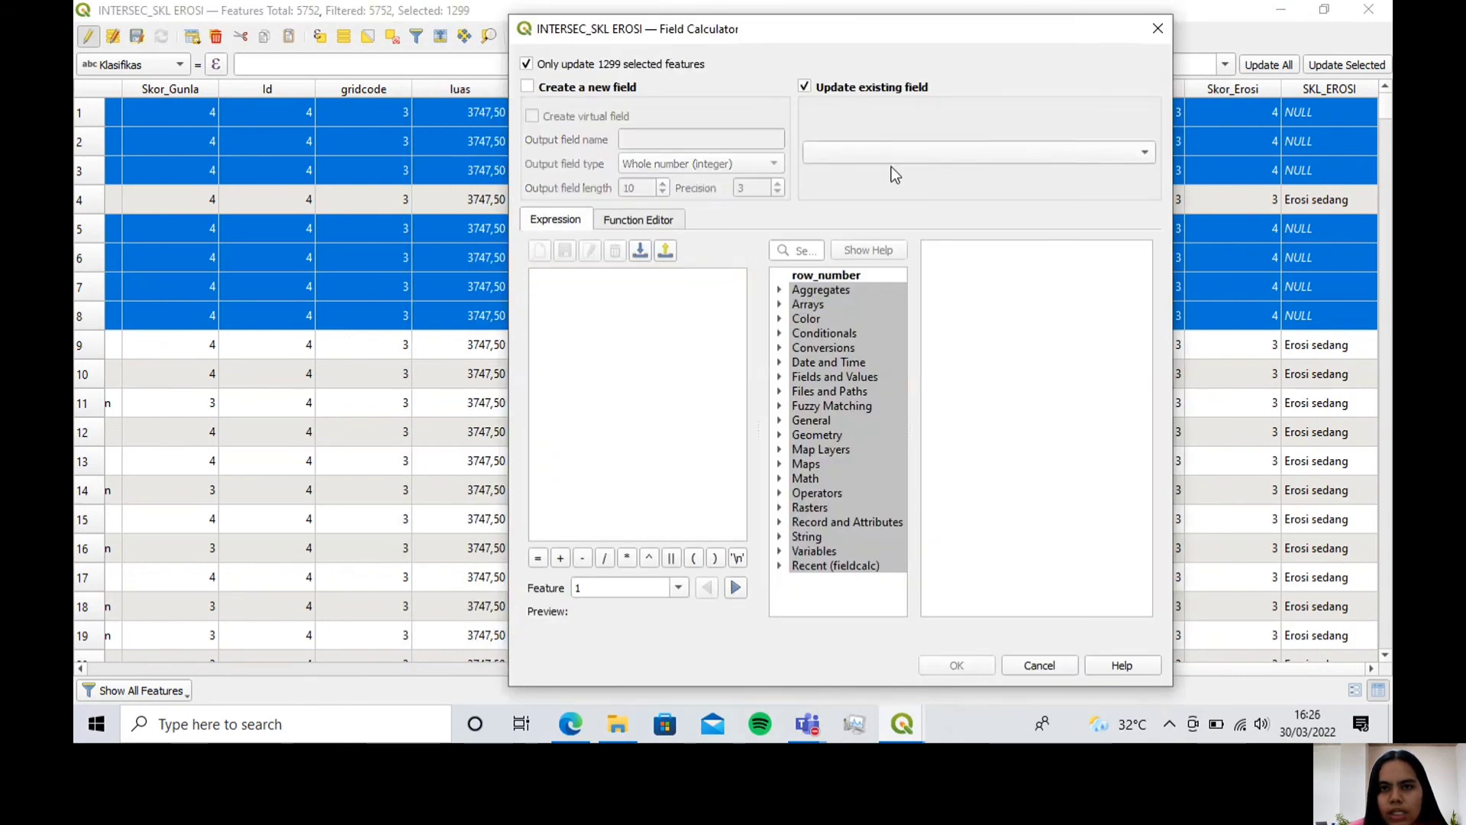
left_click(888, 156)
left_click(900, 557)
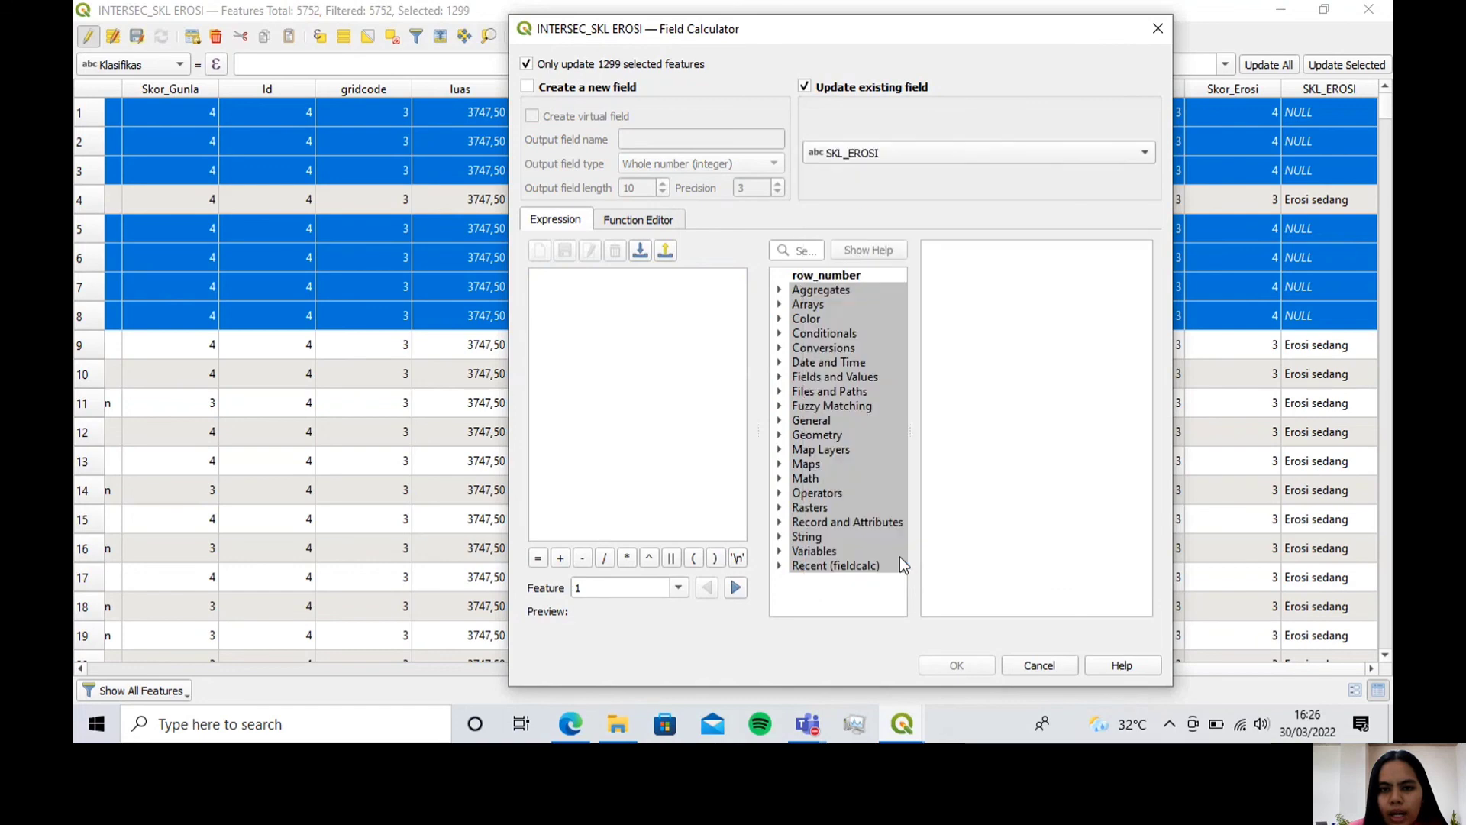
left_click(900, 554)
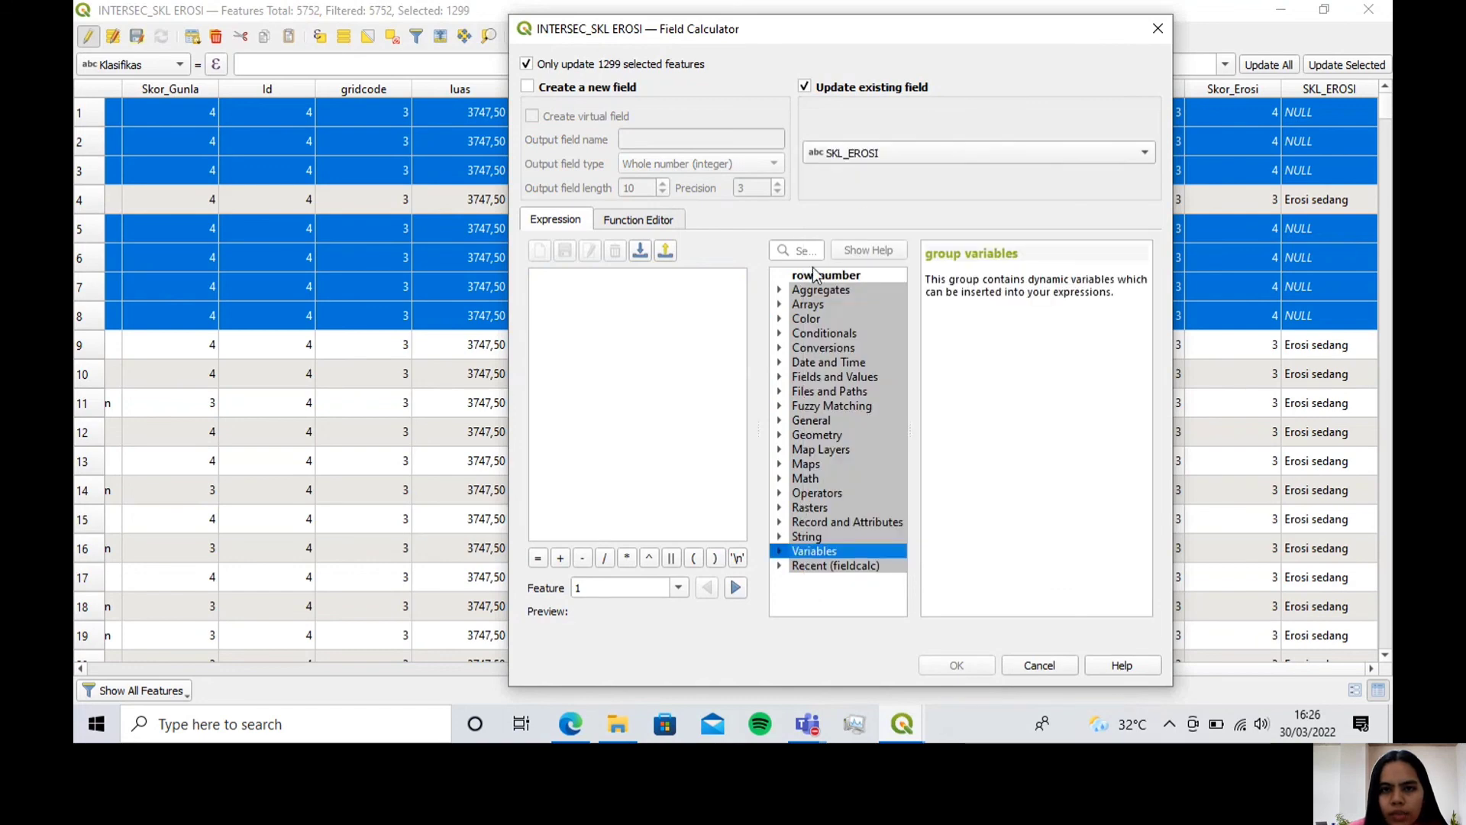
left_click(538, 294)
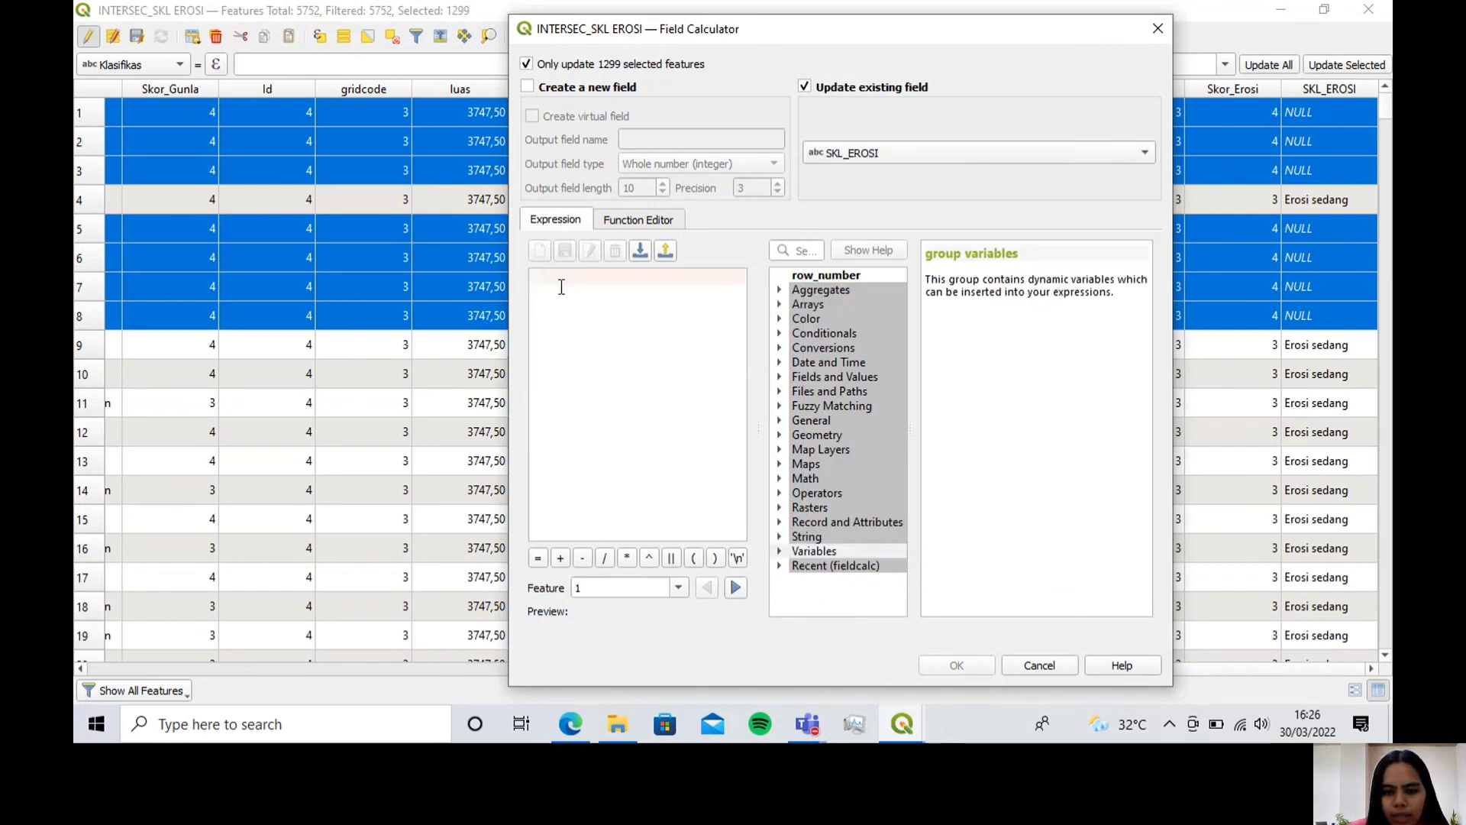
type("'")
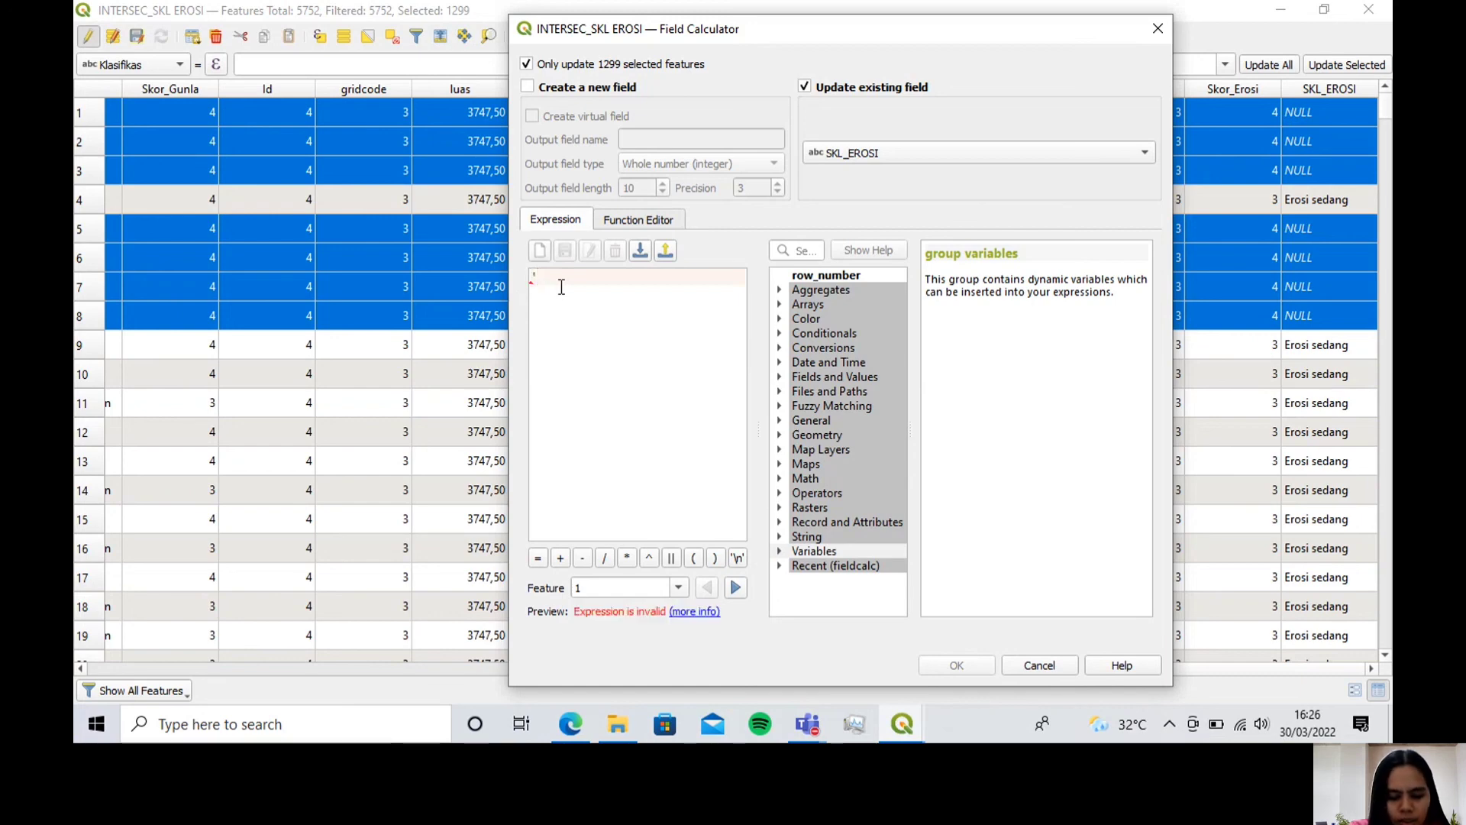
key("Caps_Lock")
type("E")
key("Caps_Lock")
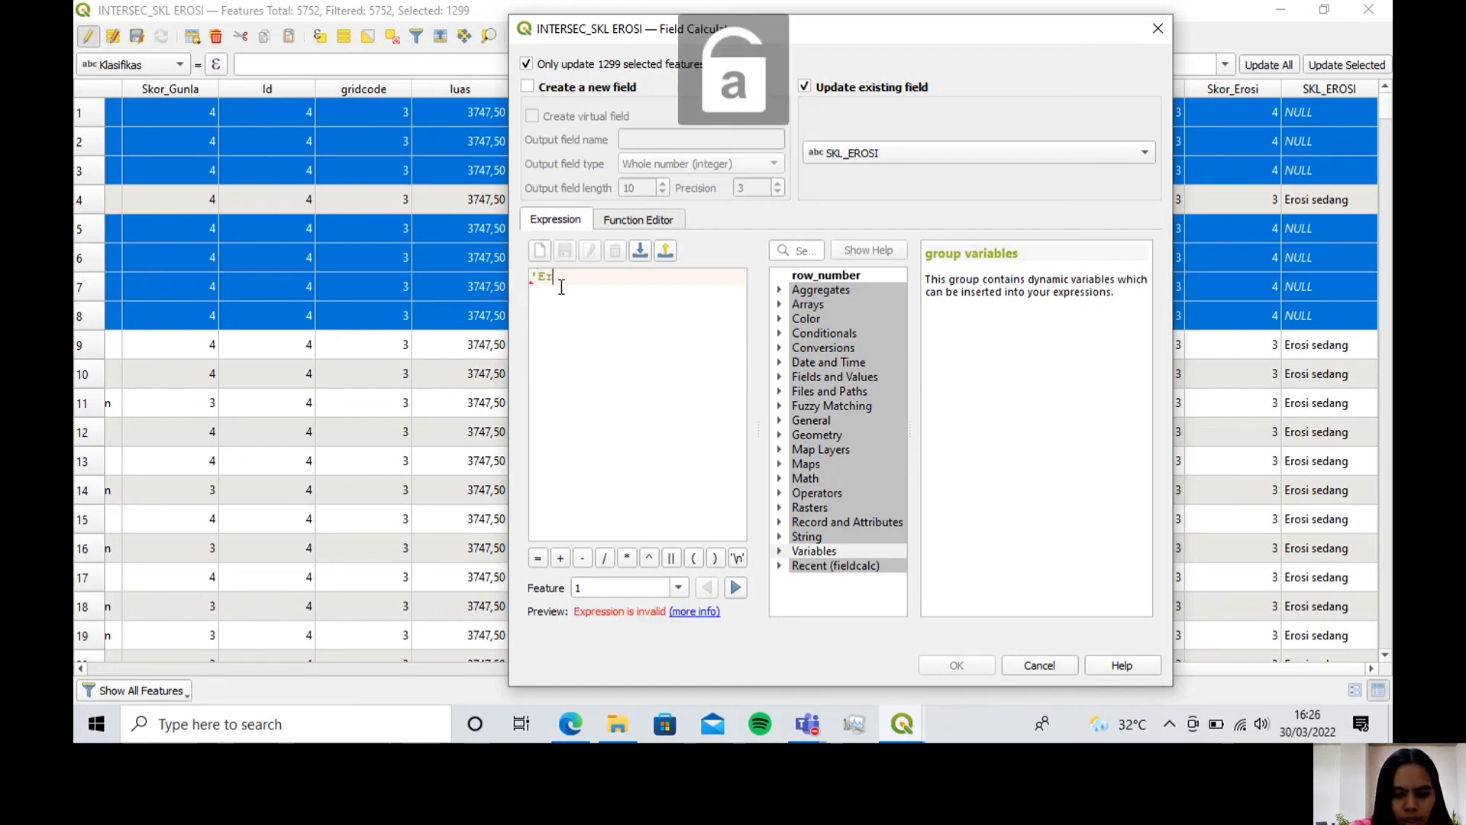
type("rosi sa")
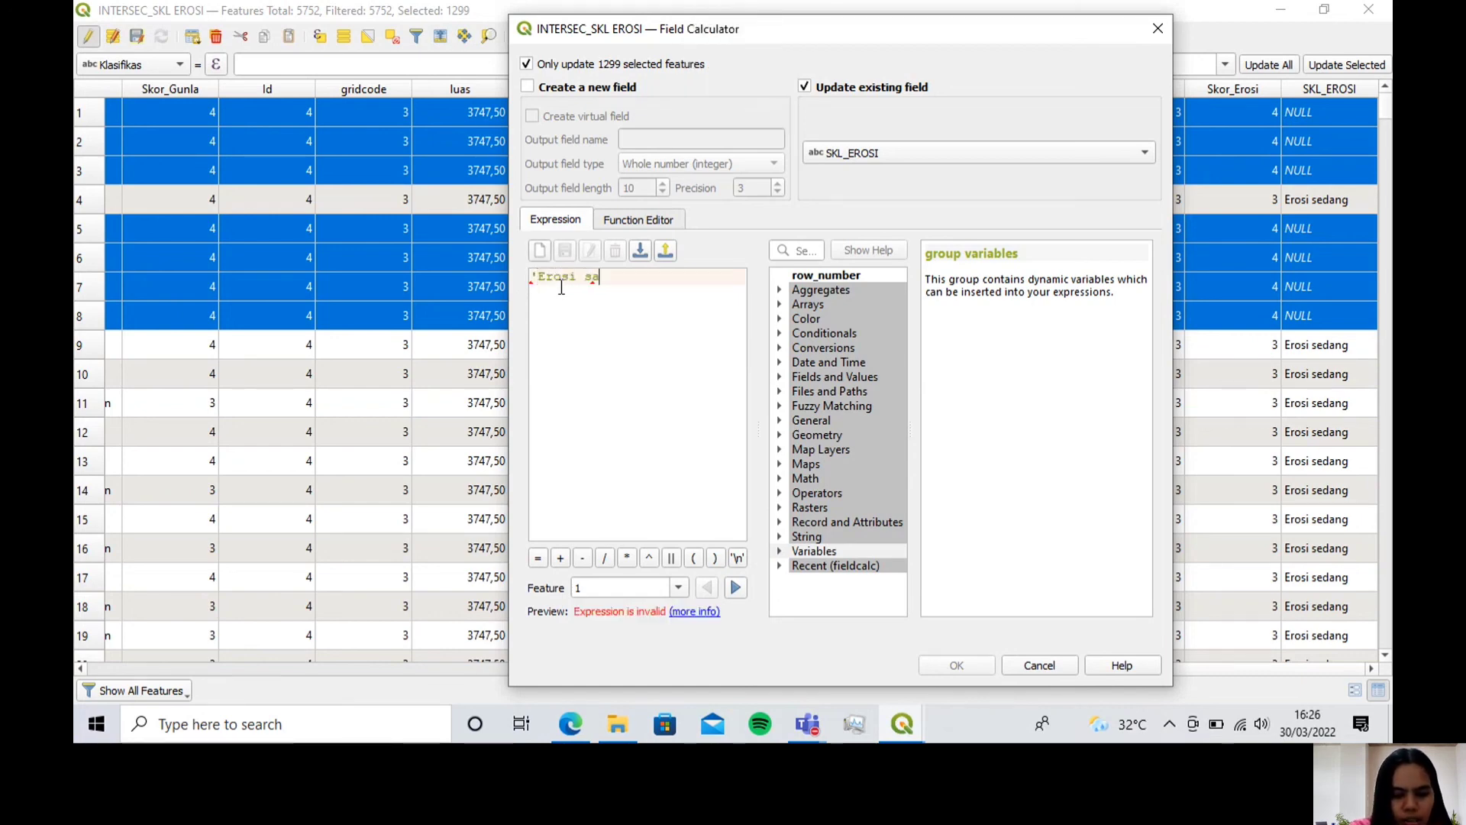
type("ngat rendah")
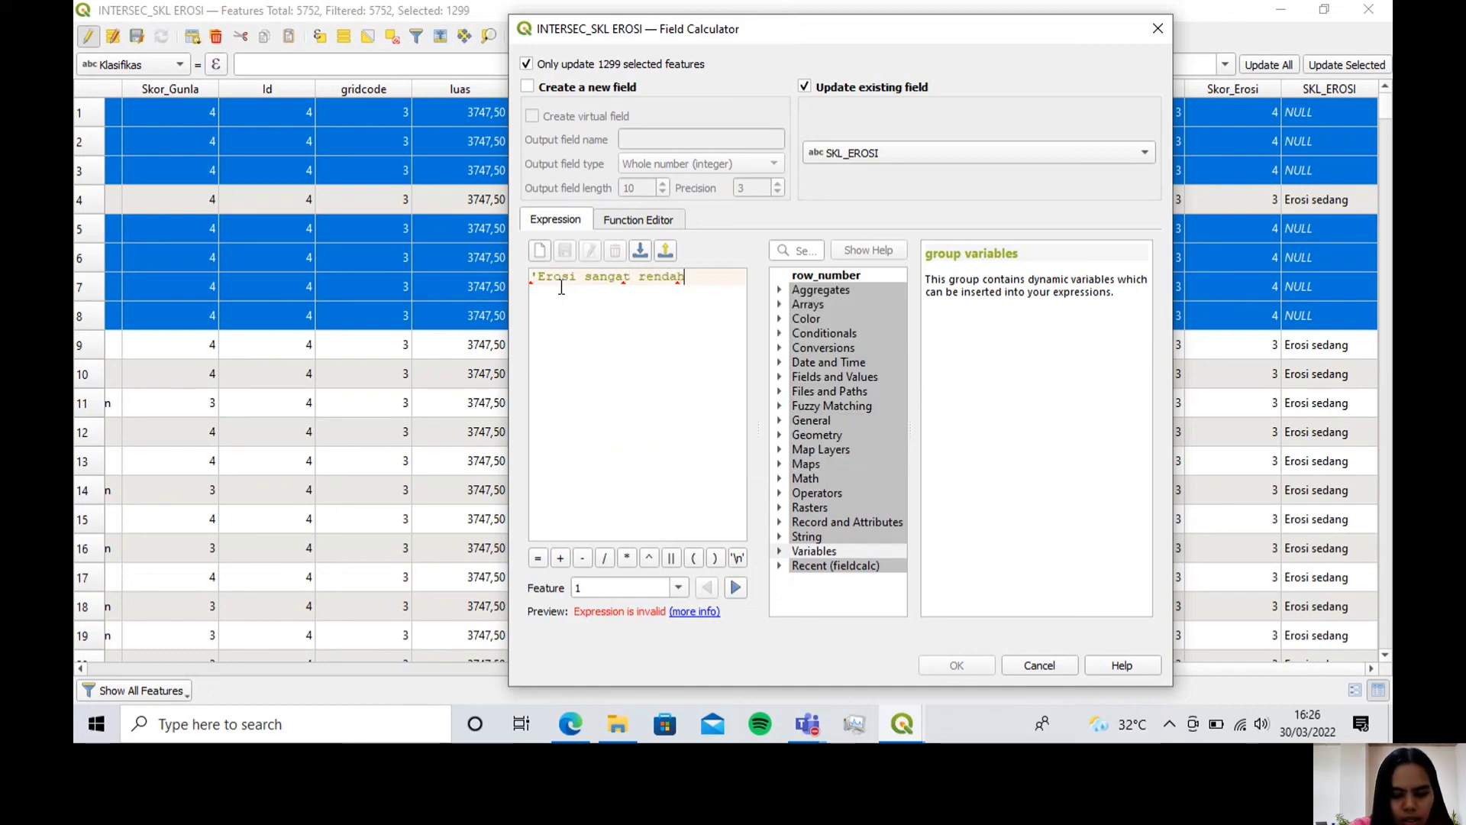
type("'")
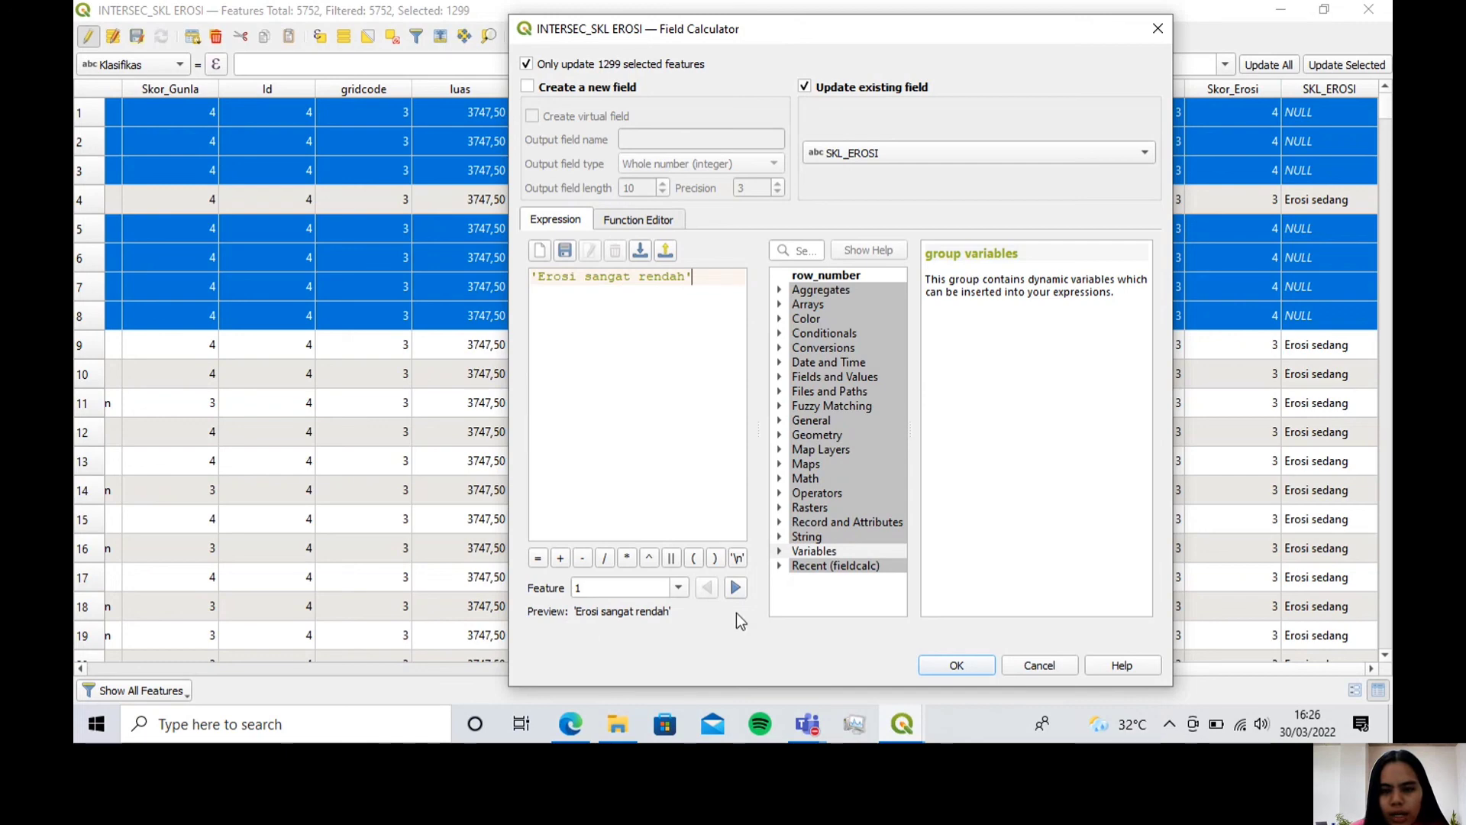
left_click(957, 666)
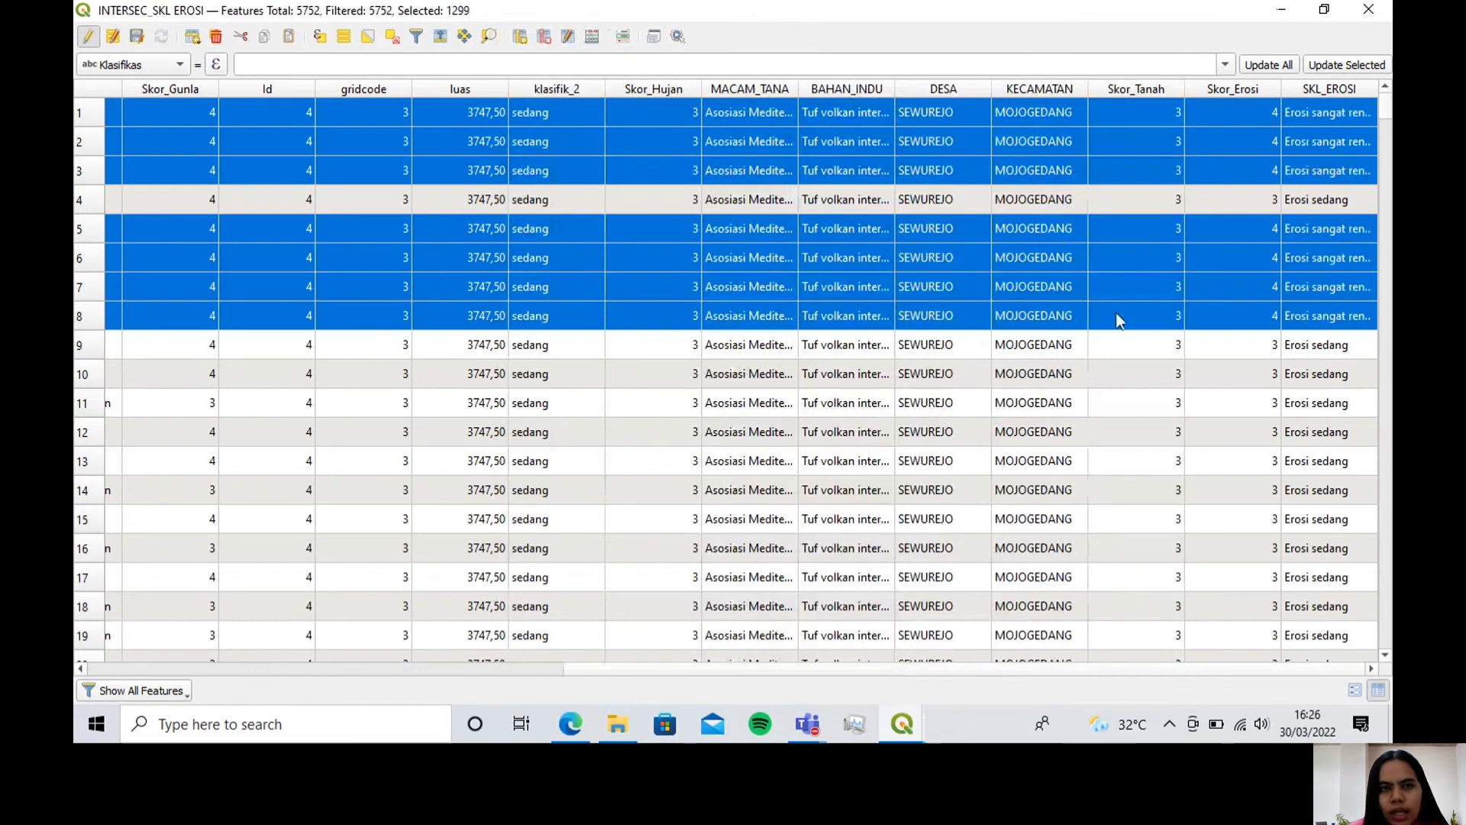
Step: Deselect all features, stop editing with the layer changes saved, and close the attribute table
left_click(391, 38)
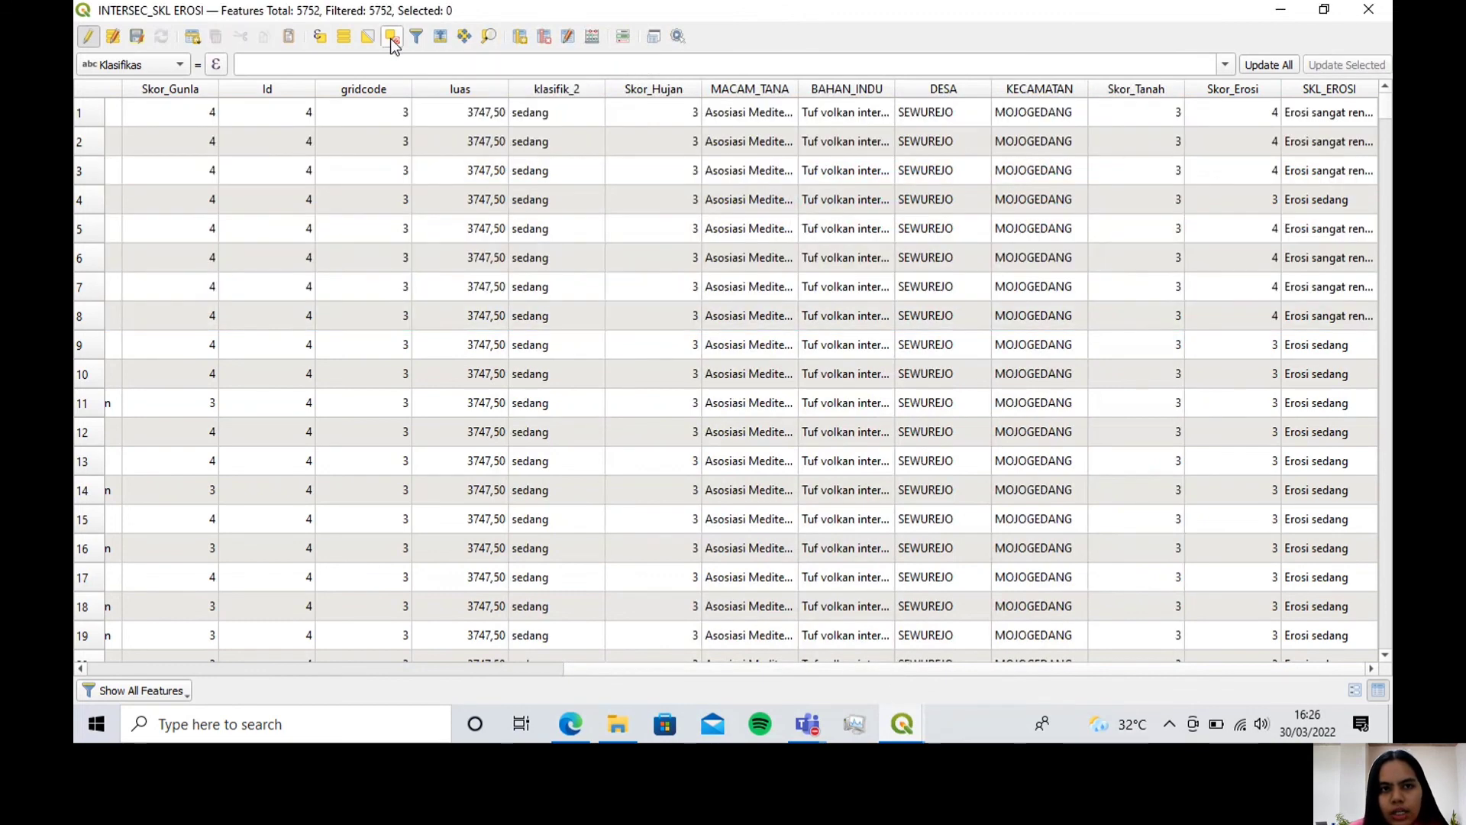
left_click(89, 38)
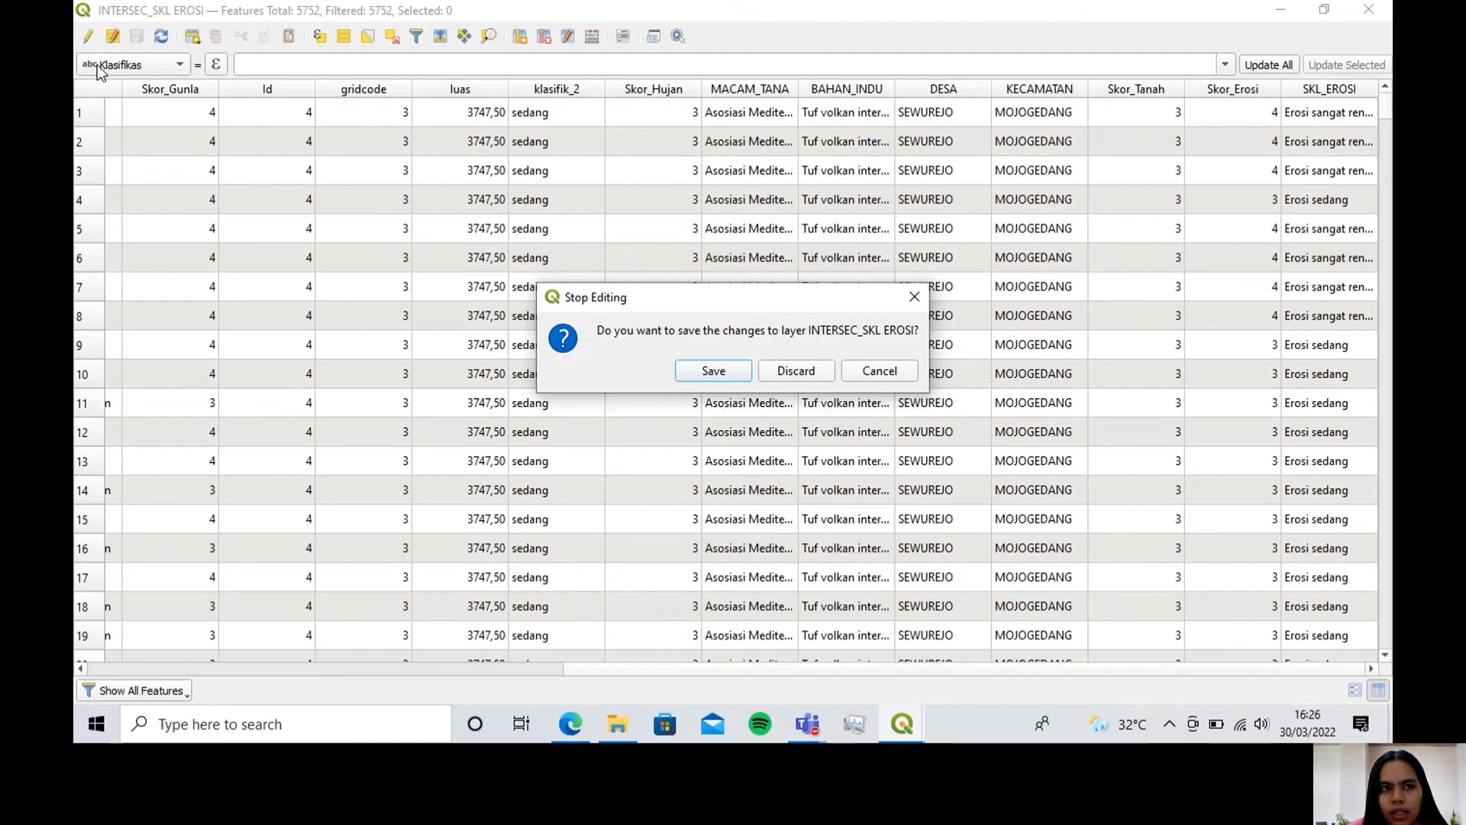
left_click(726, 371)
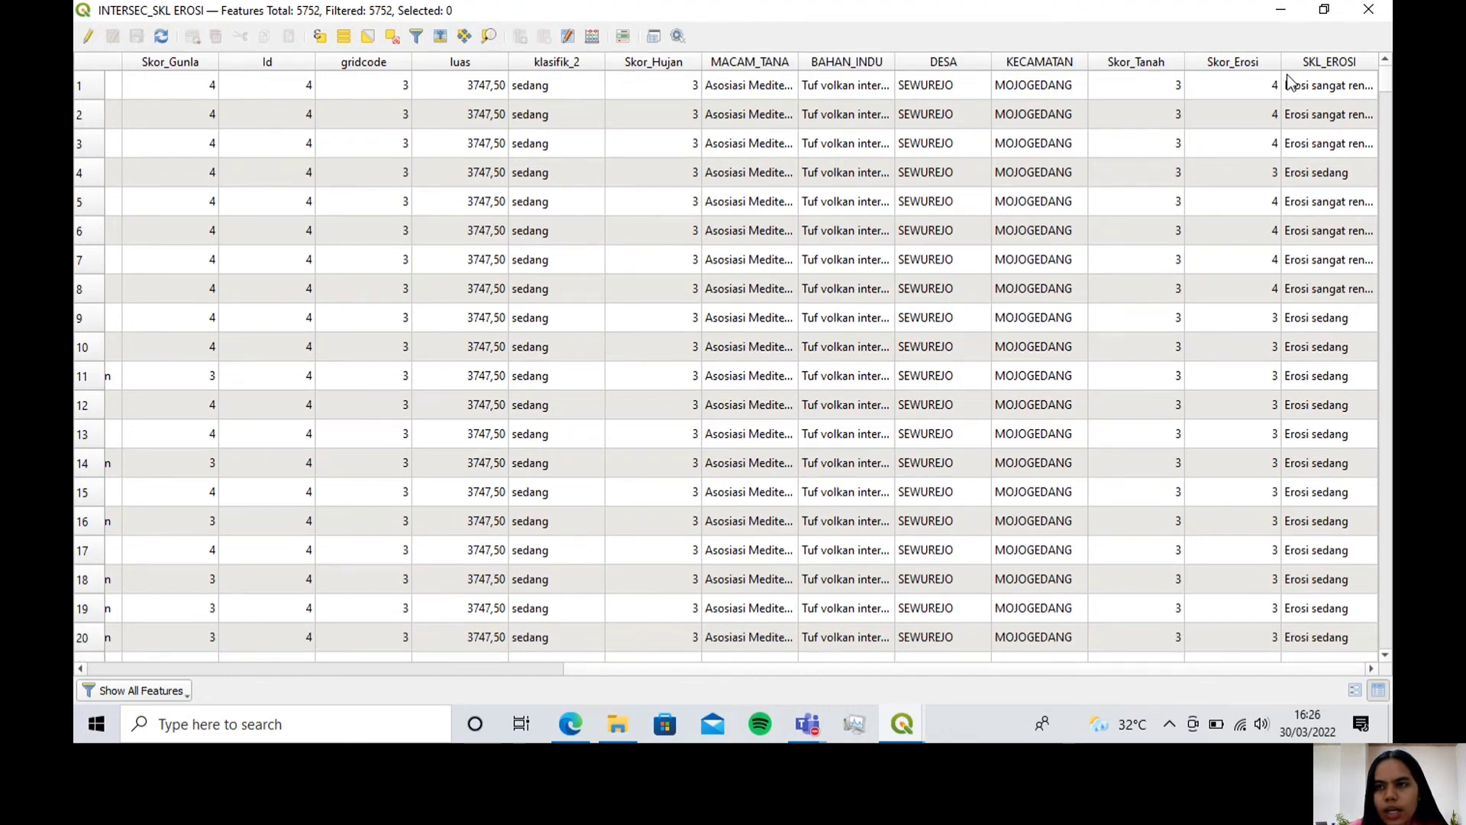
left_click(1366, 10)
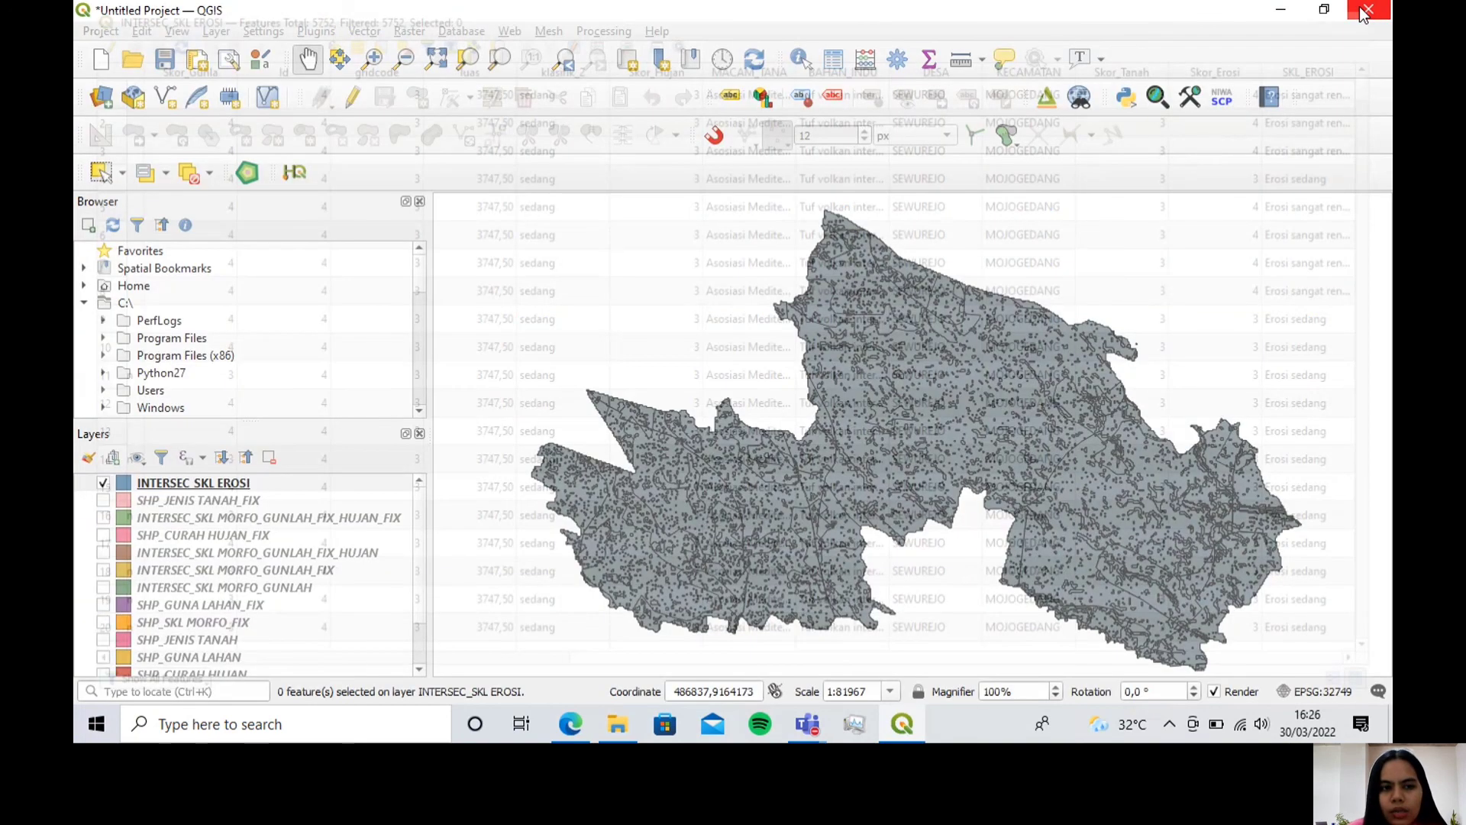
Step: Set the INTERSEC_SKL EROSI layer's symbology to Categorized with SKL_EROSI as the value field
left_click(220, 489)
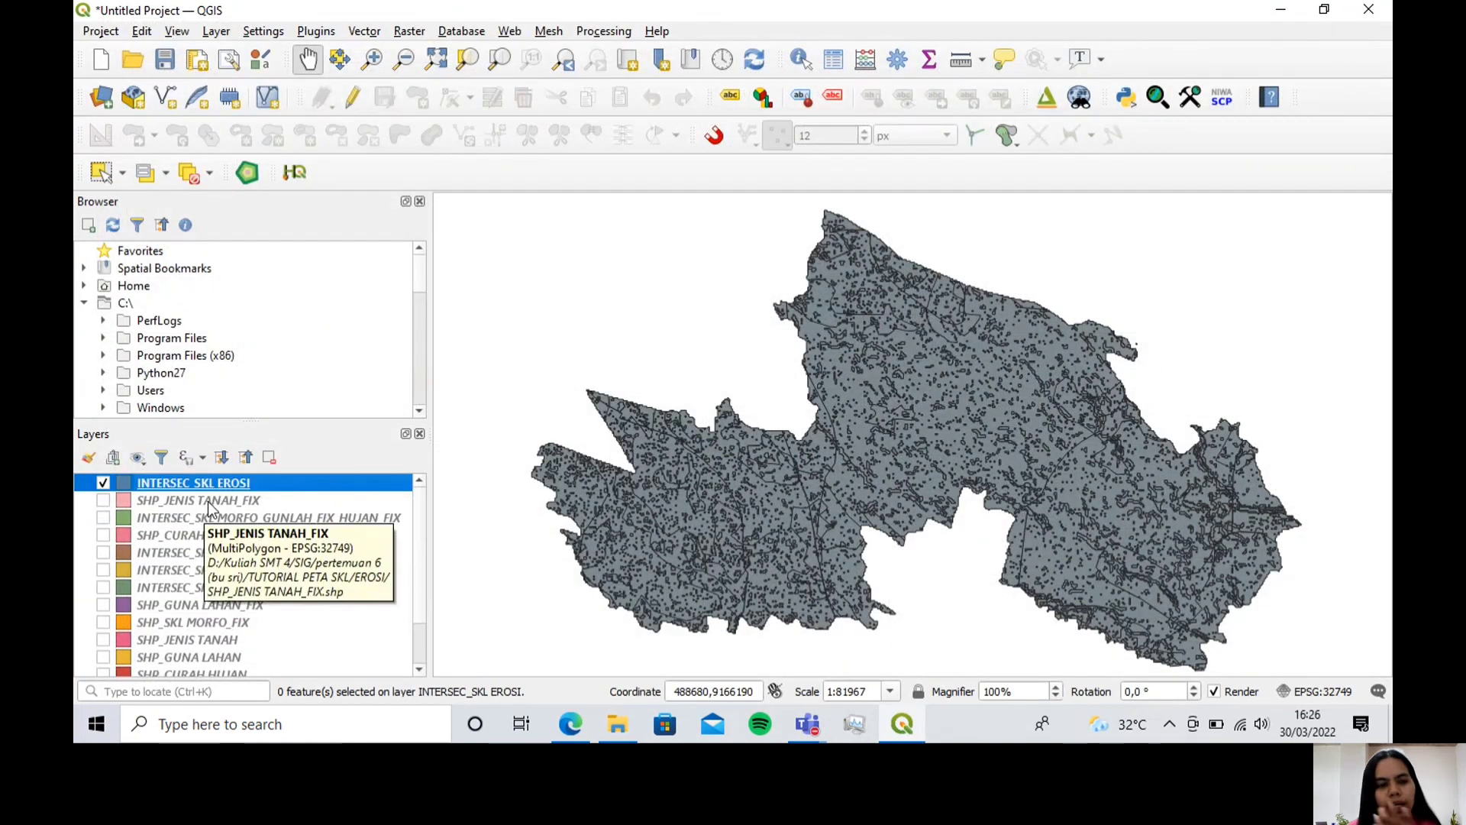
right_click(244, 486)
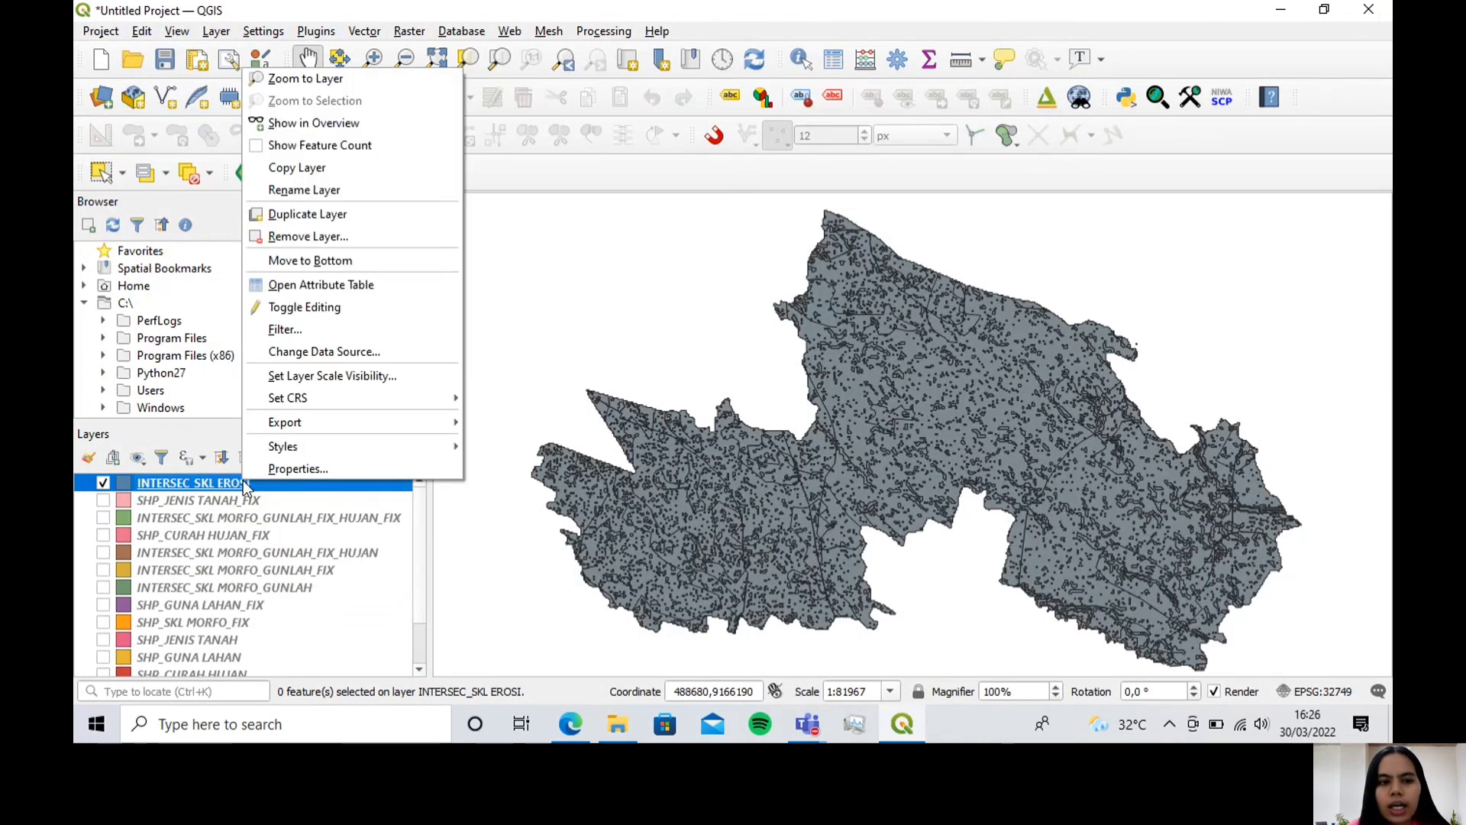
left_click(428, 469)
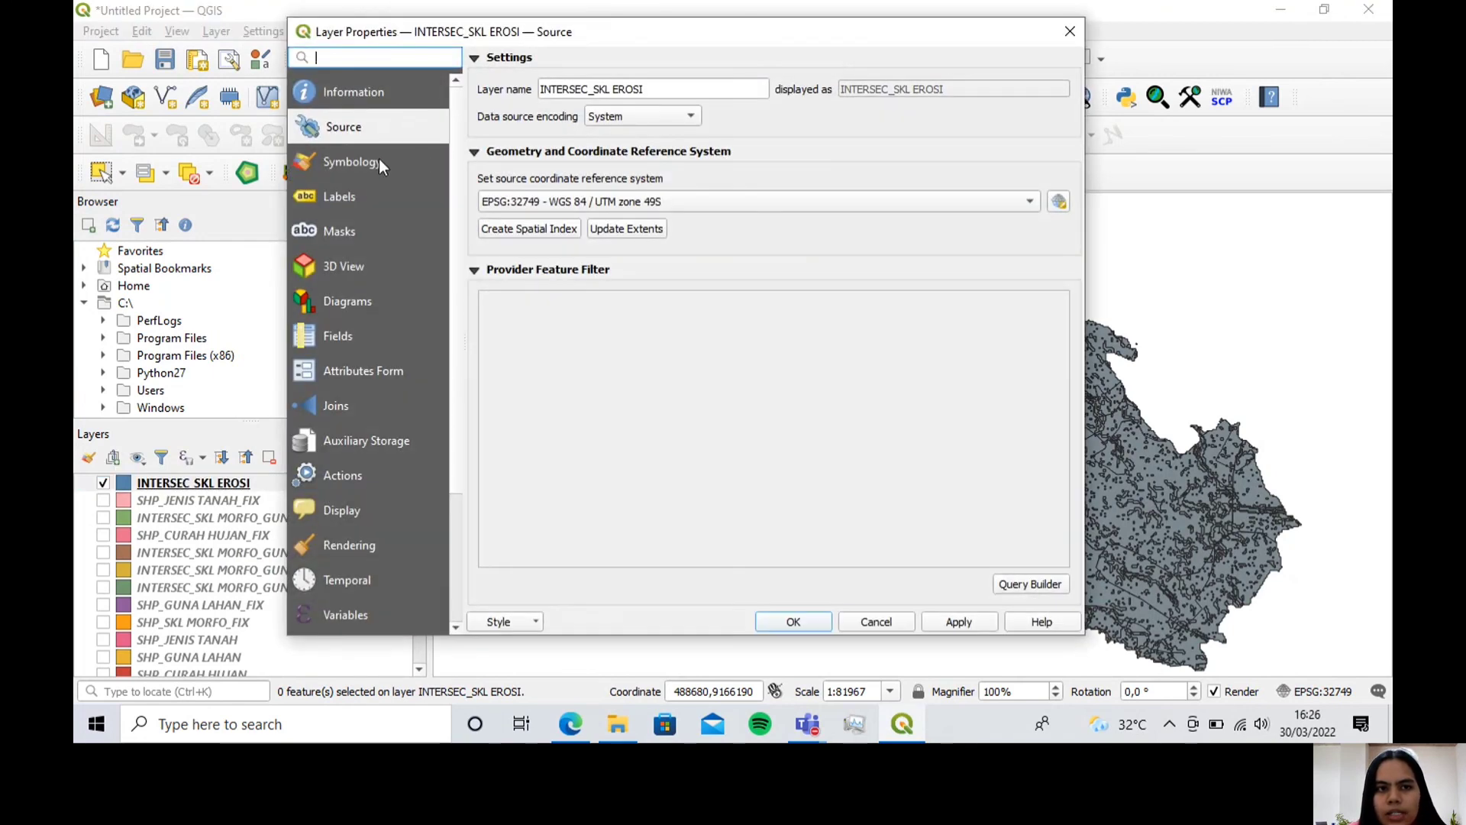
left_click(379, 161)
left_click(529, 64)
left_click(528, 64)
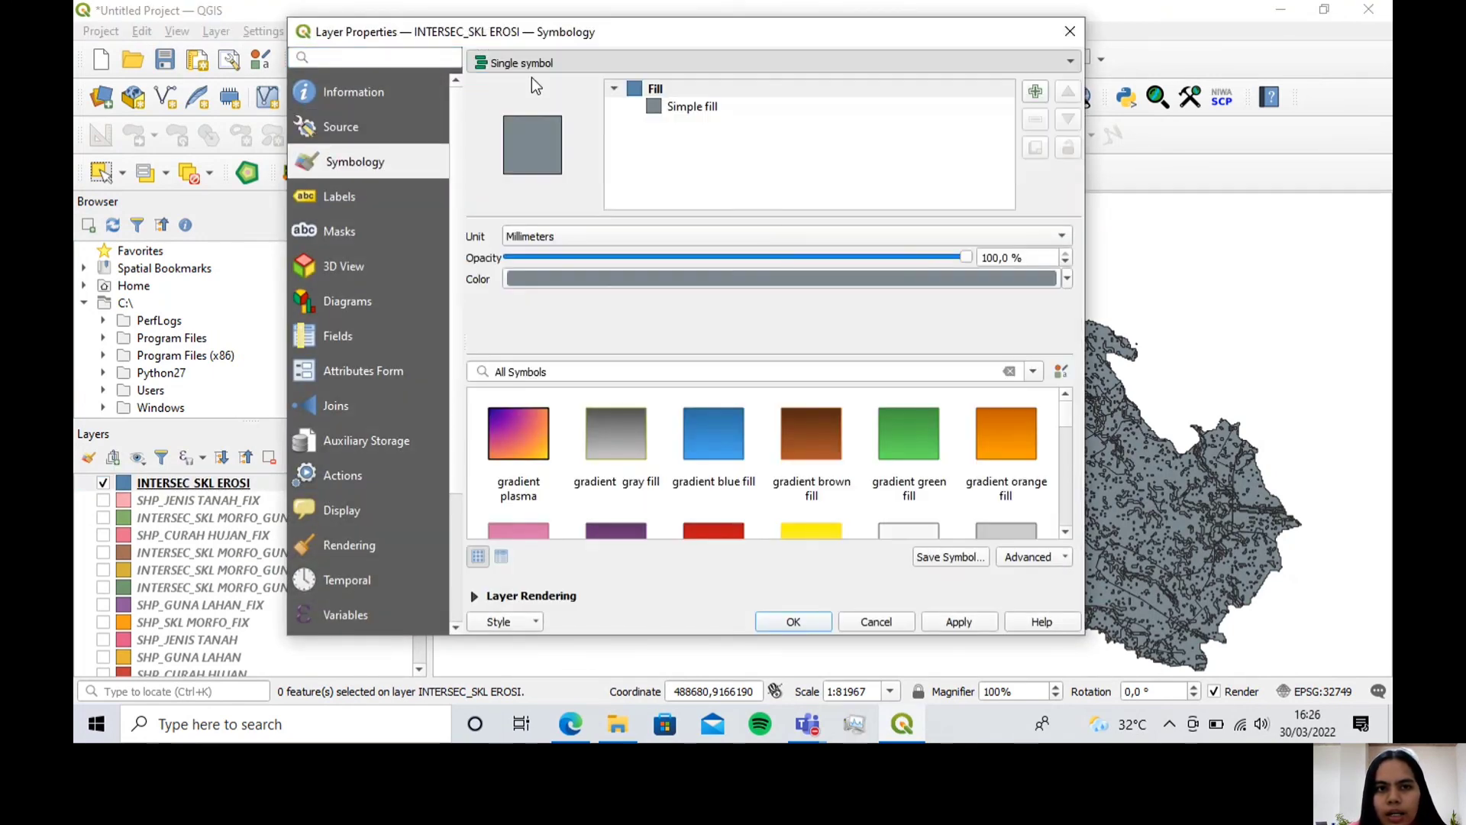
left_click(1036, 93)
scroll(764, 229, "down", 3)
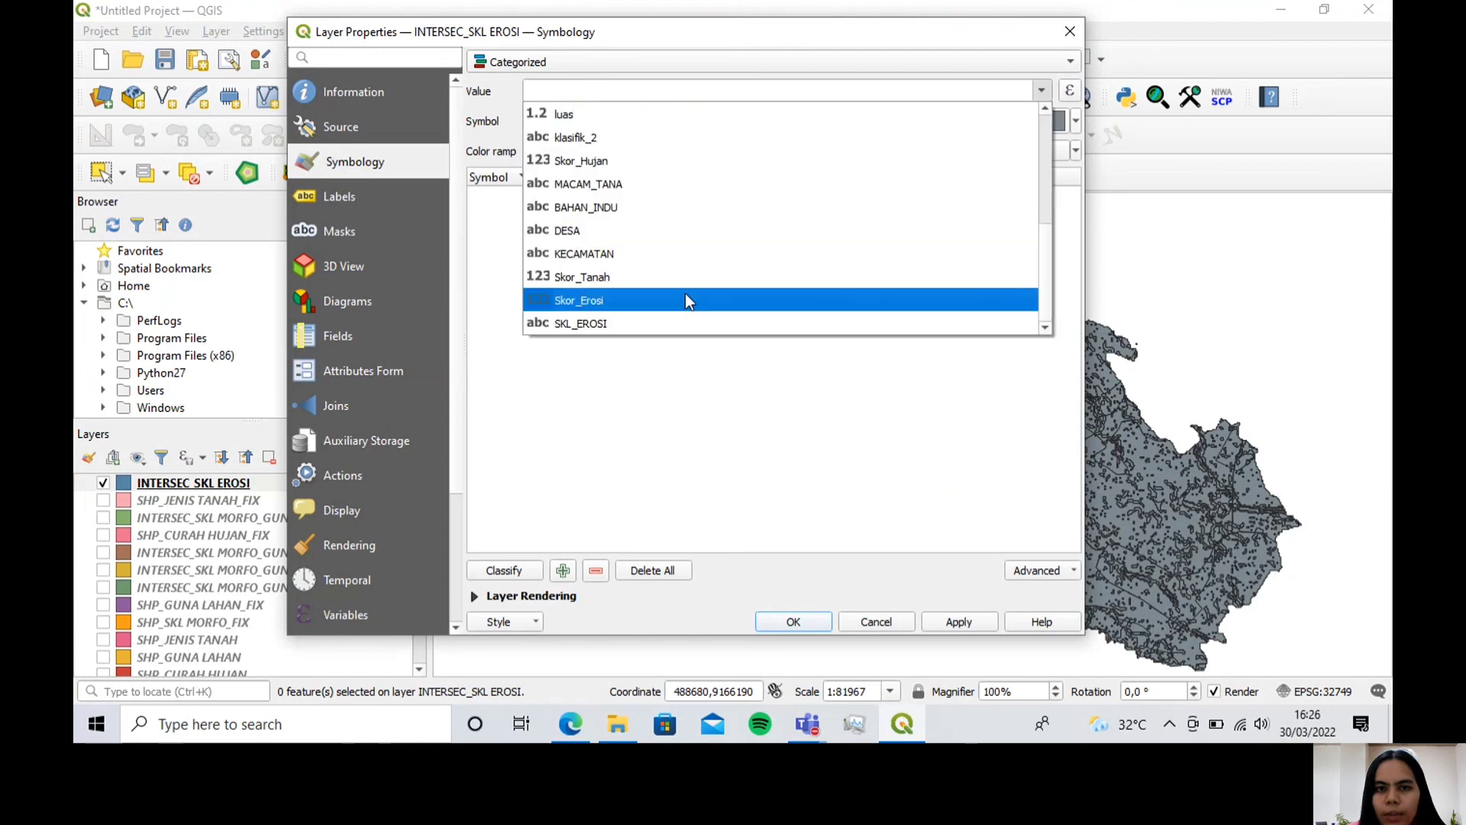
left_click(676, 319)
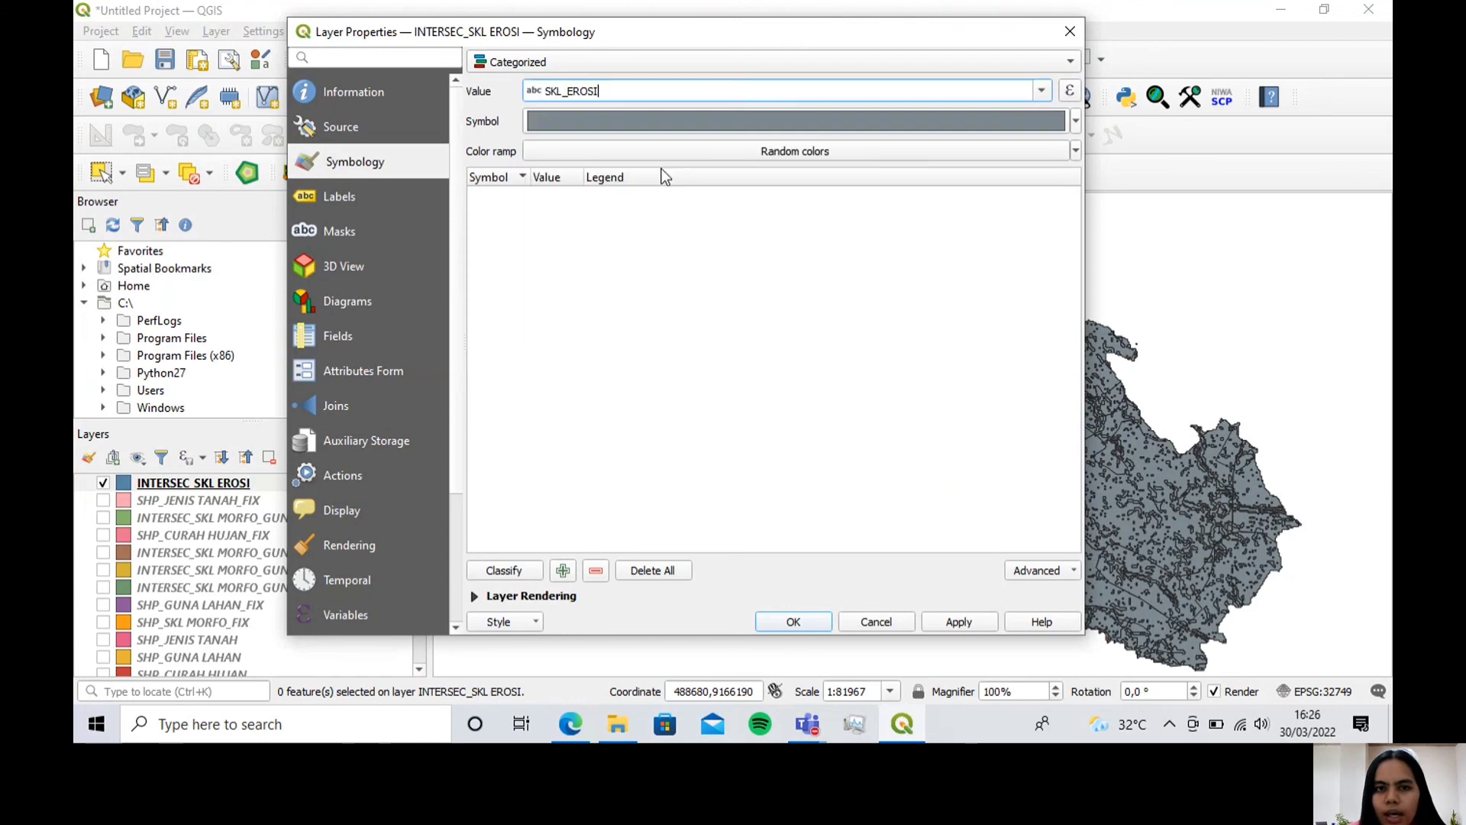
Step: Classify the SKL_EROSI values with the Reds color ramp and delete the 'all other values' category
left_click(1075, 152)
mouse_move(653, 424)
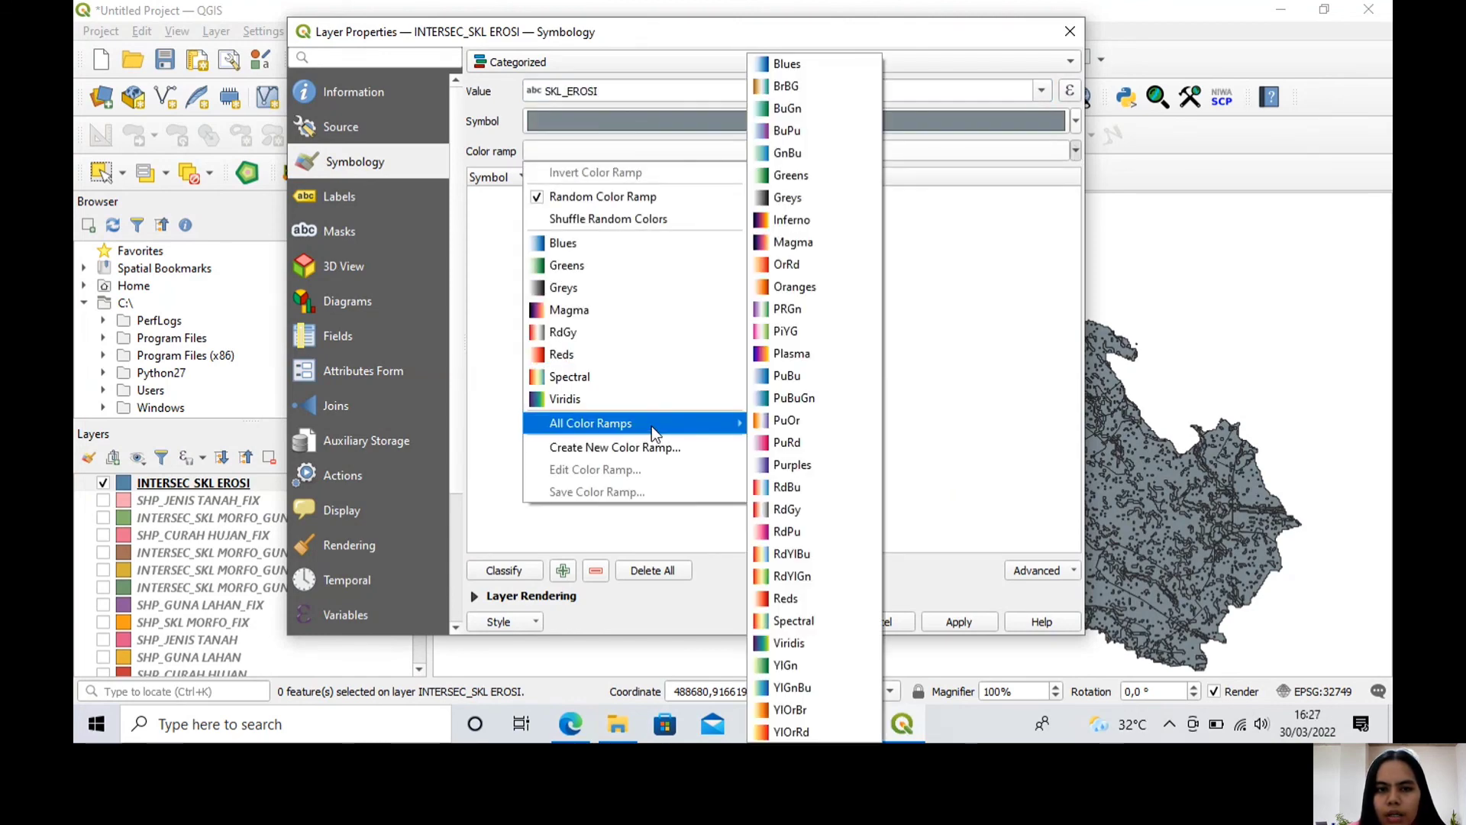
left_click(644, 356)
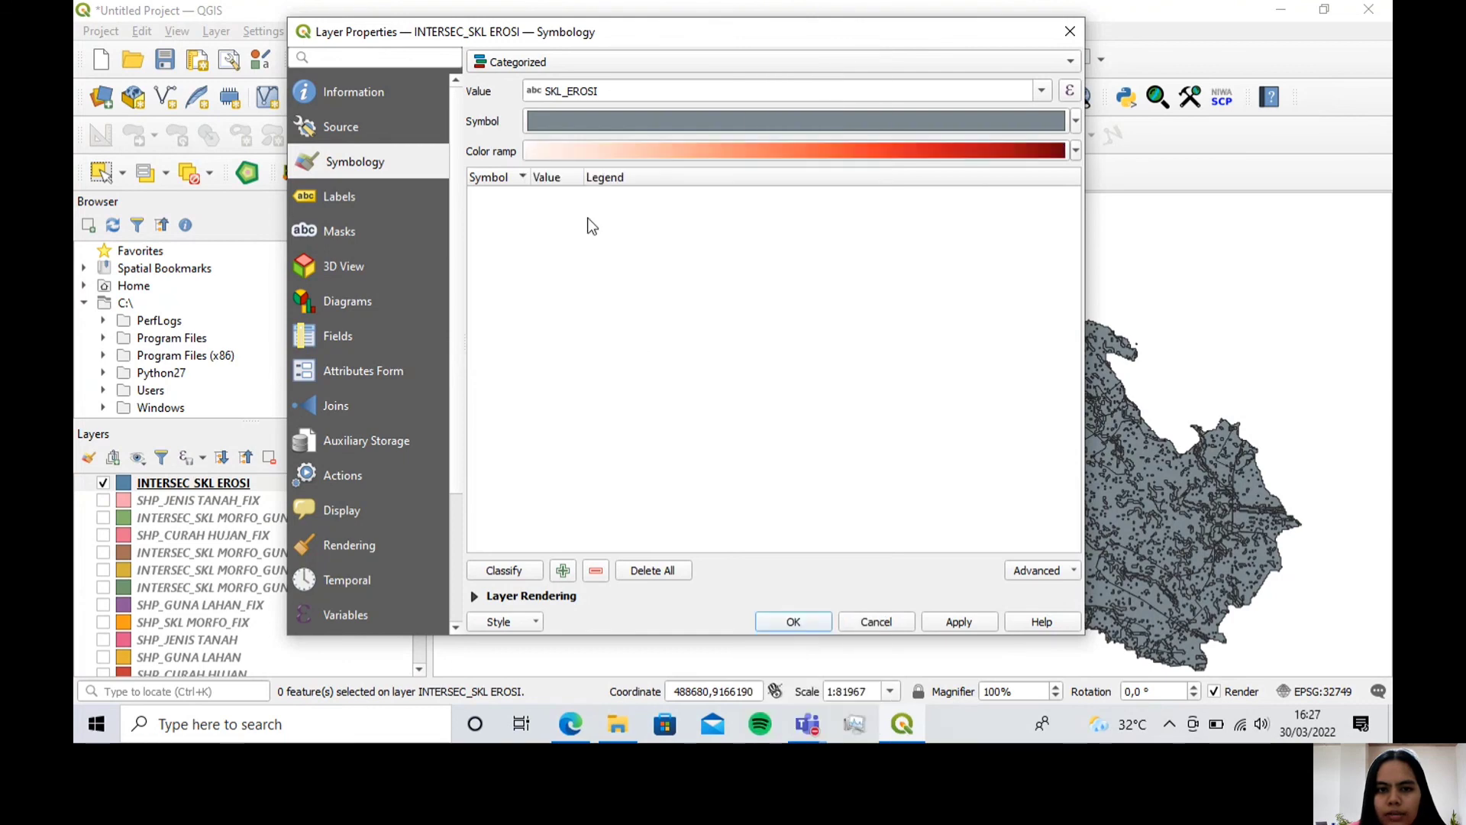
left_click(527, 571)
left_click(554, 248)
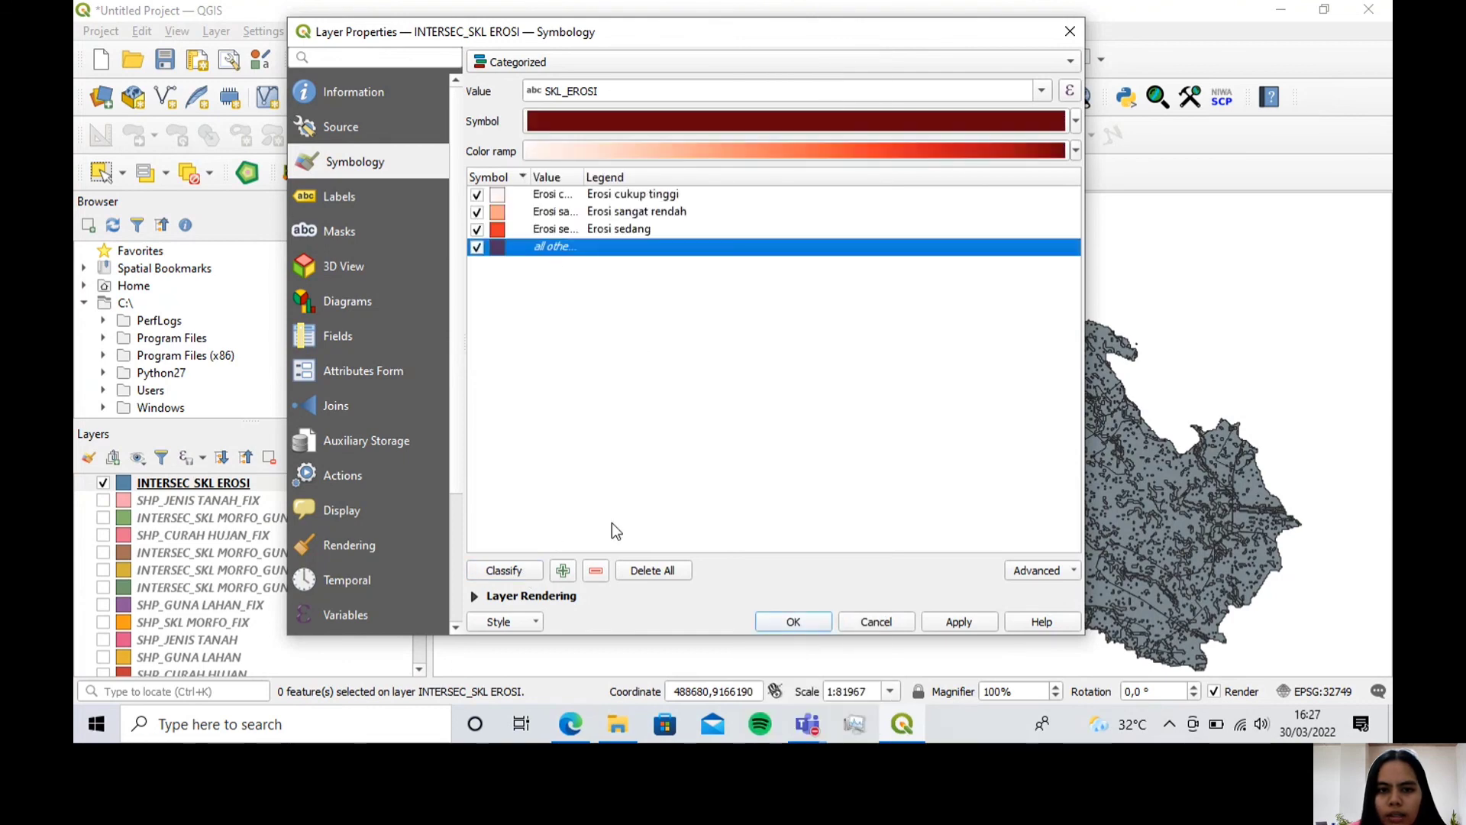
left_click(597, 570)
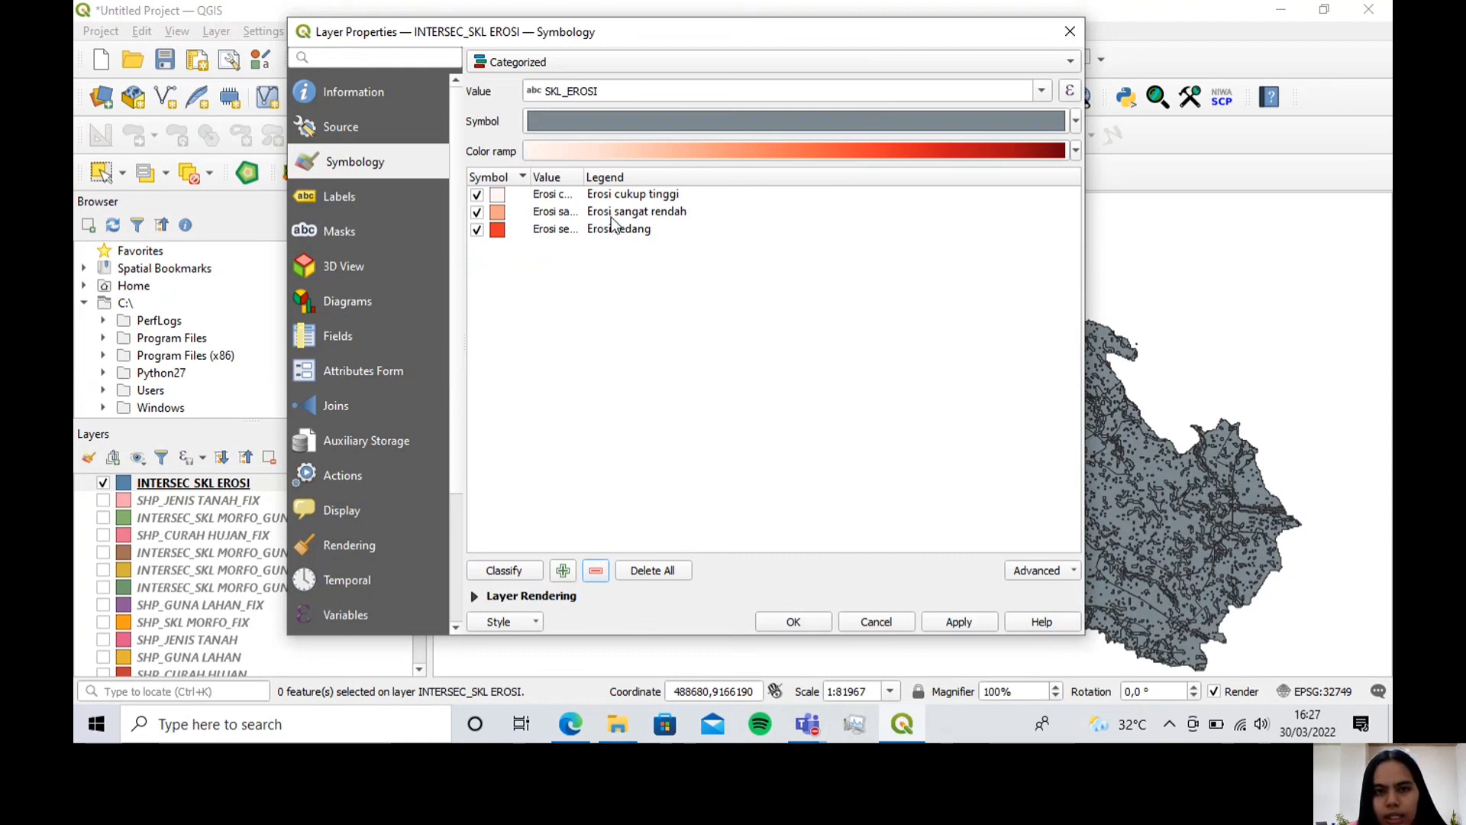
Step: Order the classes as Erosi sangat rendah, Erosi sedang, Erosi cukup tinggi, then reapply the Reds ramp and accept the symbology
left_click_drag(611, 215, 581, 212)
left_click(1075, 153)
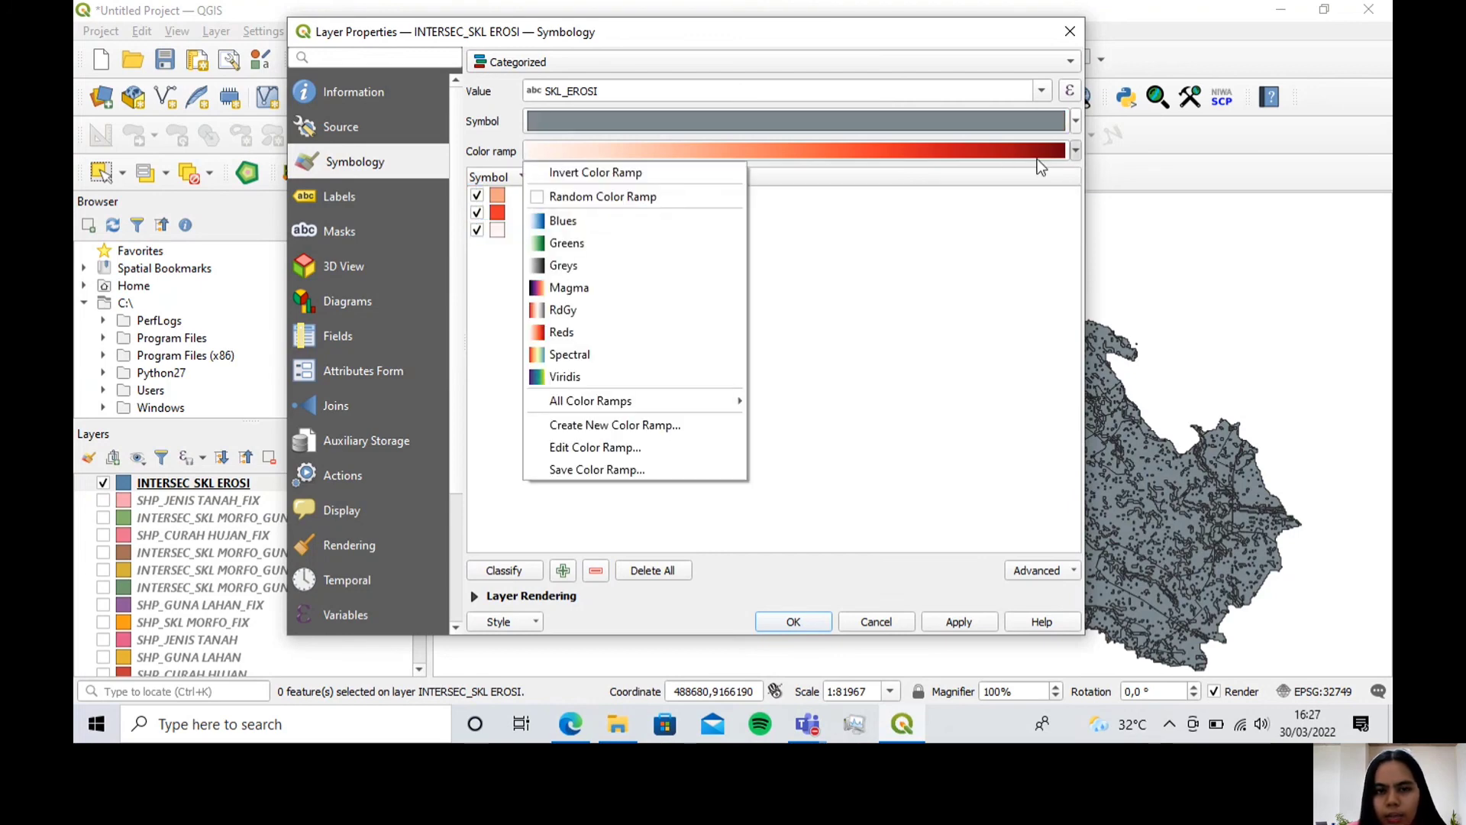
left_click(627, 334)
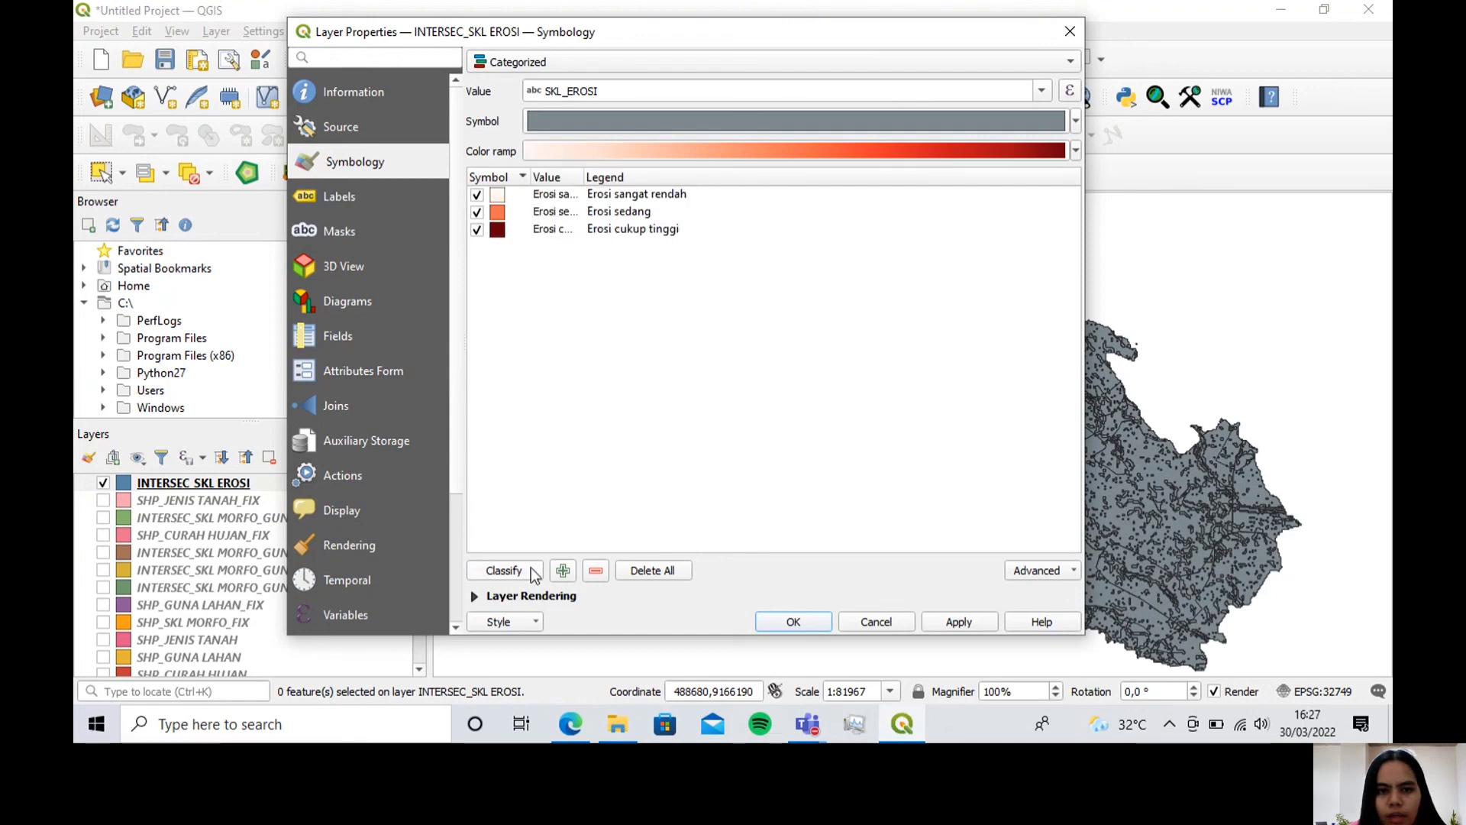
left_click(941, 622)
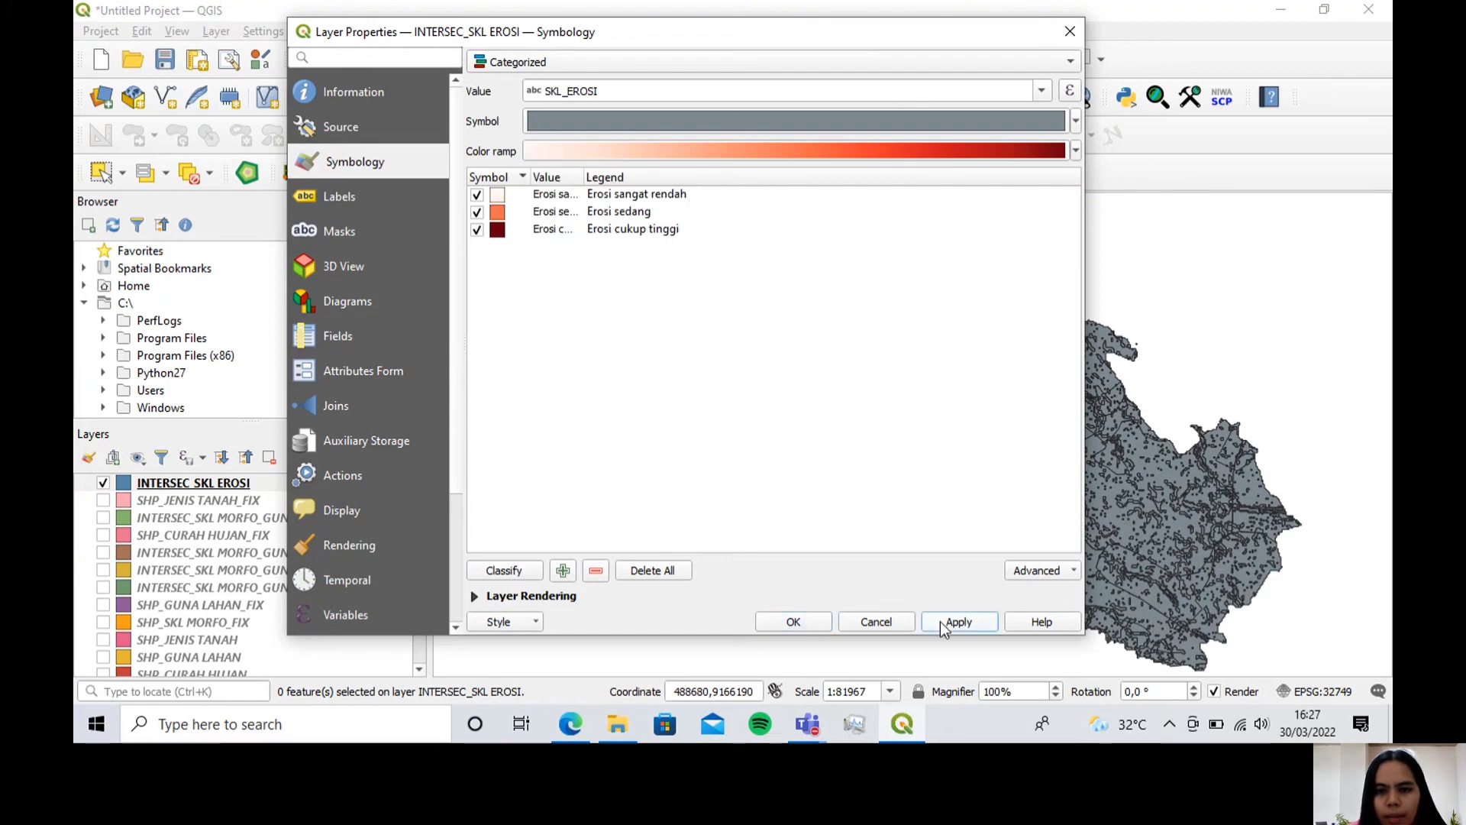
left_click(805, 621)
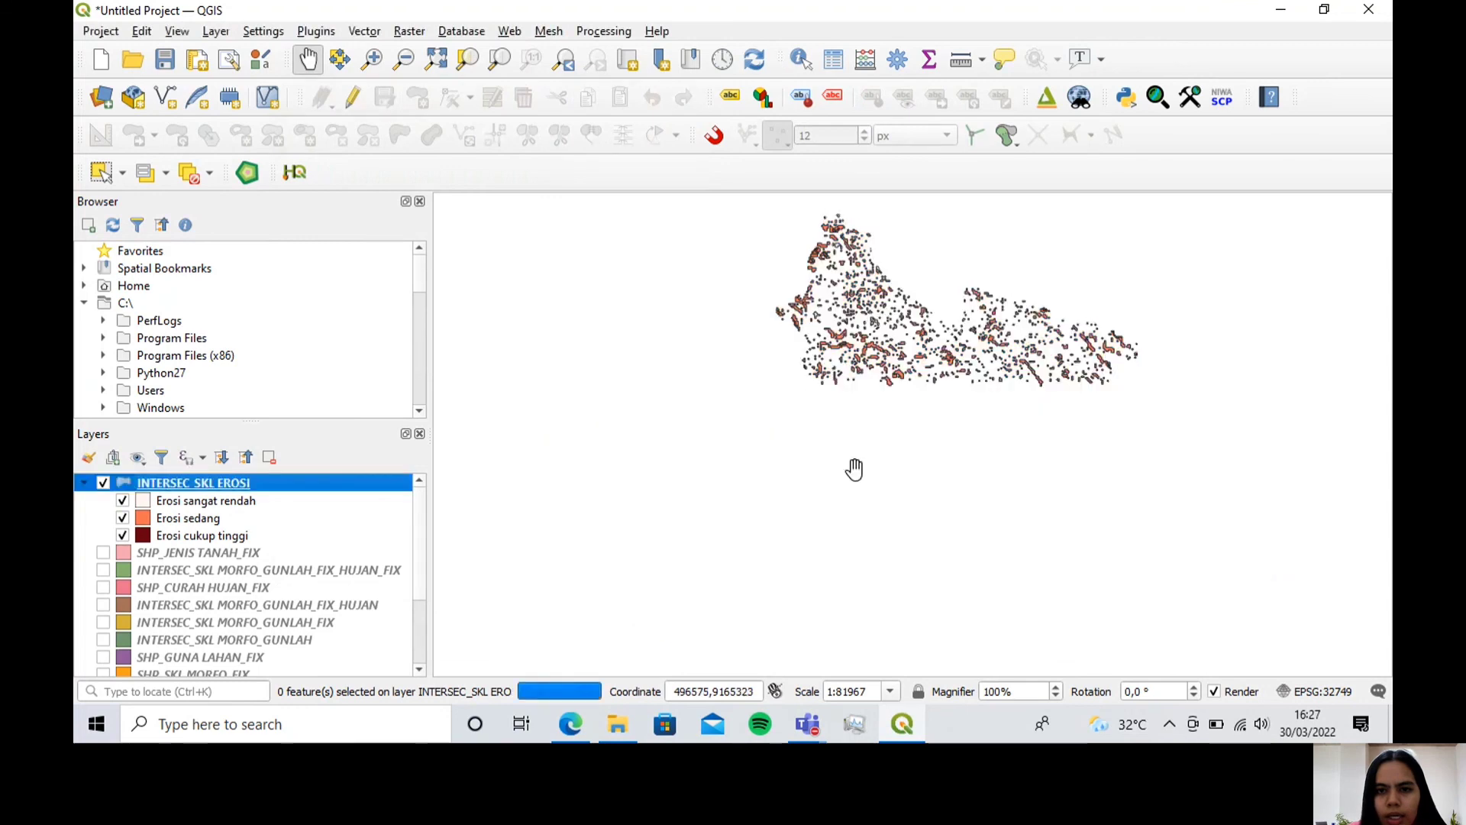